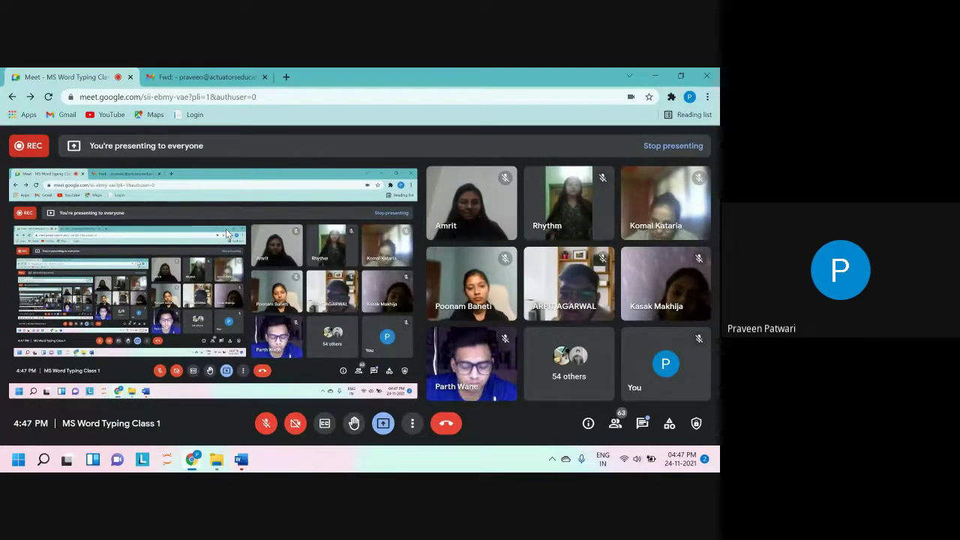
Step: Turn on the camera and microphone in Google Meet, then switch to the Word document
{"action": "left_click", "coordinate": [294, 425]}
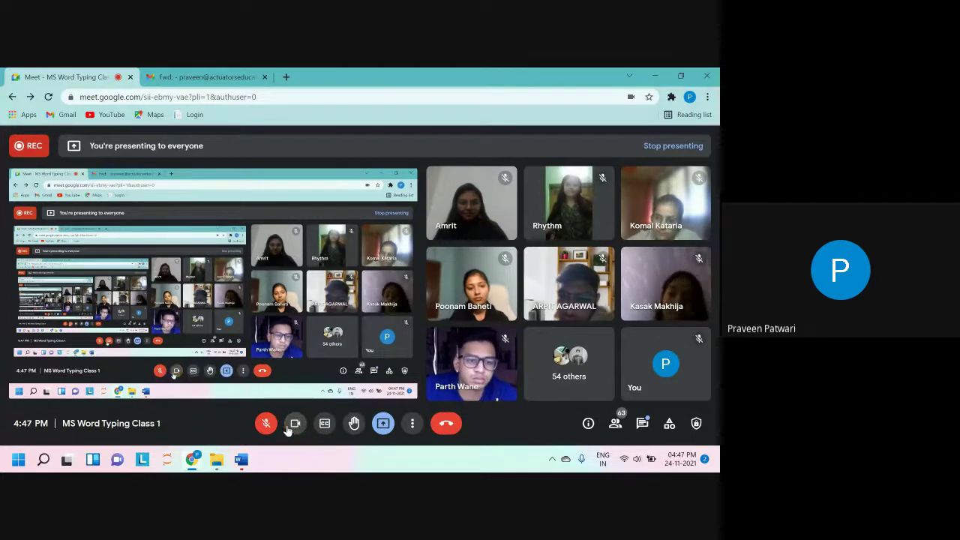
{"action": "left_click", "coordinate": [266, 424]}
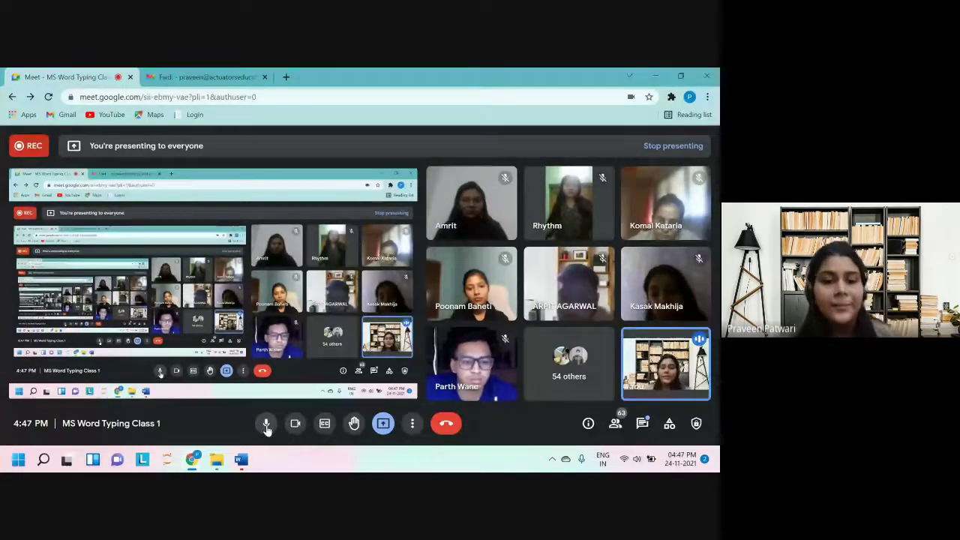
{"action": "mouse_move", "coordinate": [241, 460]}
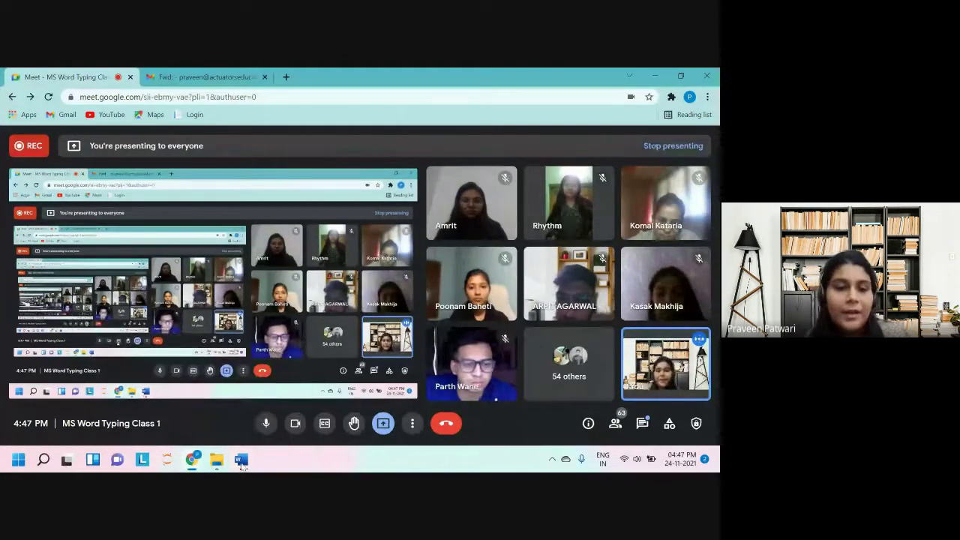
{"action": "key", "text": "alt+Tab"}
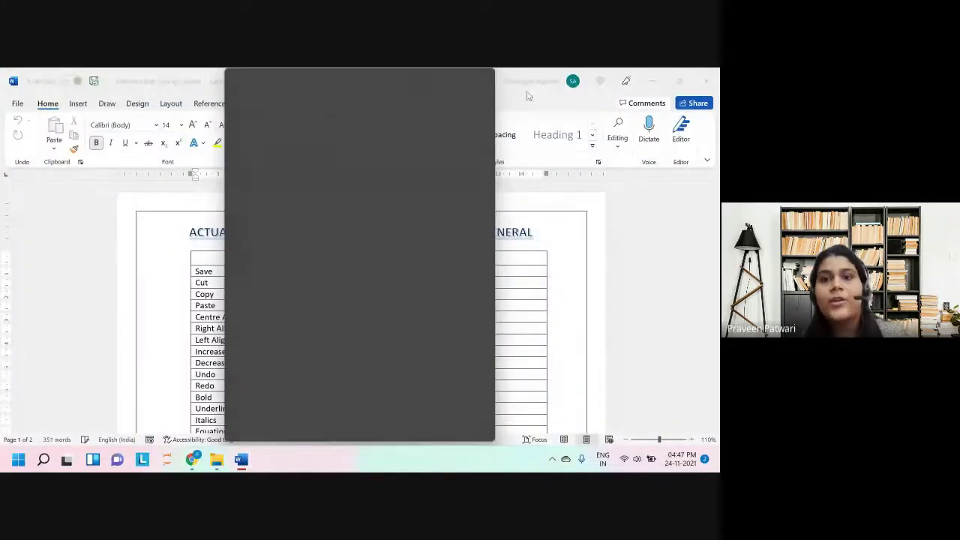
Step: Close the 'Just a moment...' panel and scroll down to the bulleted exam rules
{"action": "left_click", "coordinate": [481, 77]}
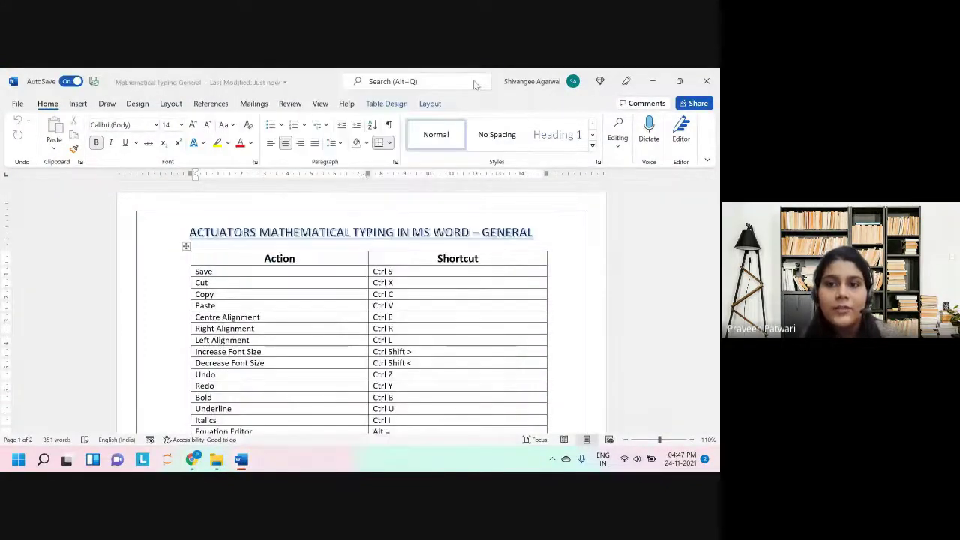
{"action": "scroll", "coordinate": [360, 368], "scroll_direction": "down", "scroll_amount": 8}
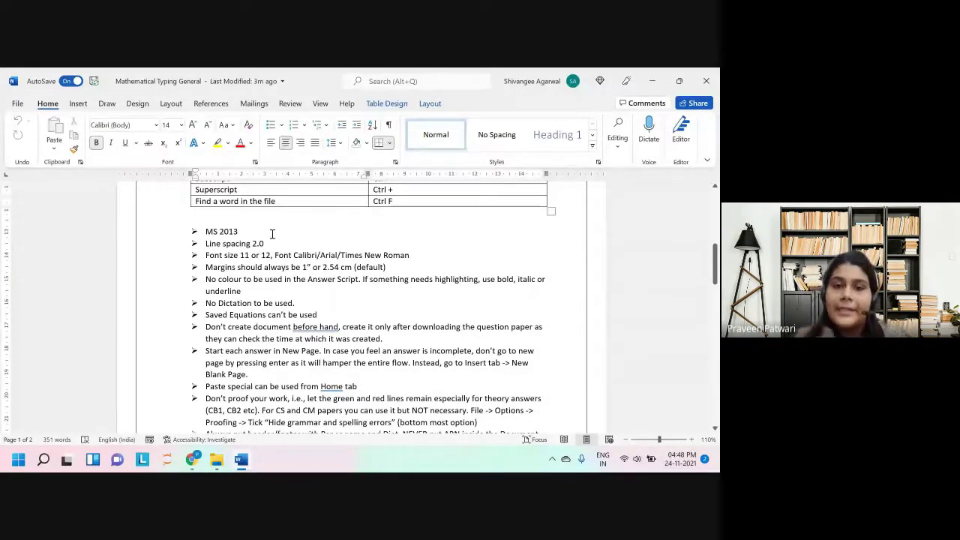
{"action": "scroll", "coordinate": [272, 232], "scroll_direction": "up", "scroll_amount": 3}
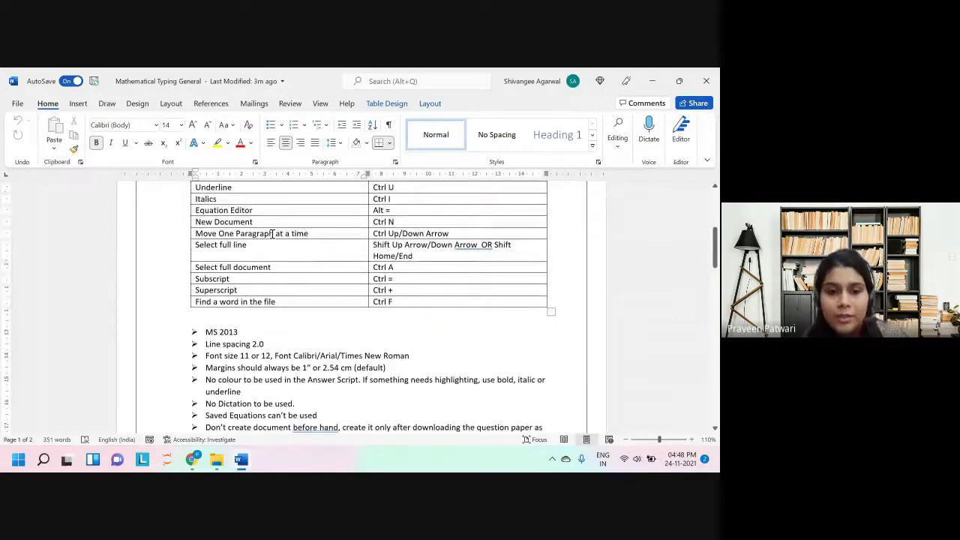
{"action": "scroll", "coordinate": [300, 284], "scroll_direction": "down", "scroll_amount": 3}
{"action": "scroll", "coordinate": [299, 287], "scroll_direction": "down", "scroll_amount": 1}
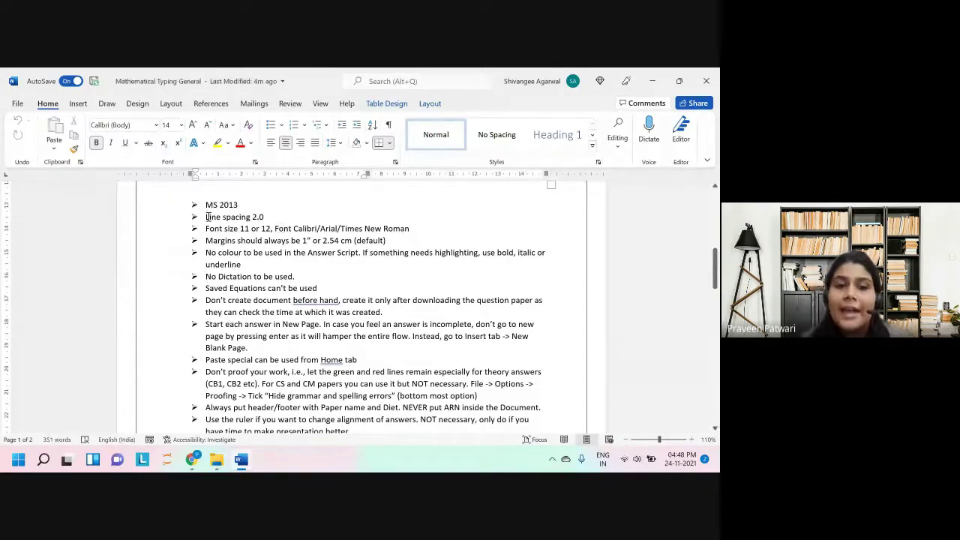
Step: Apply 2.0 line spacing to the 'Font size 11 or 12' bullet
{"action": "left_click_drag", "start_coordinate": [205, 217], "coordinate": [267, 215]}
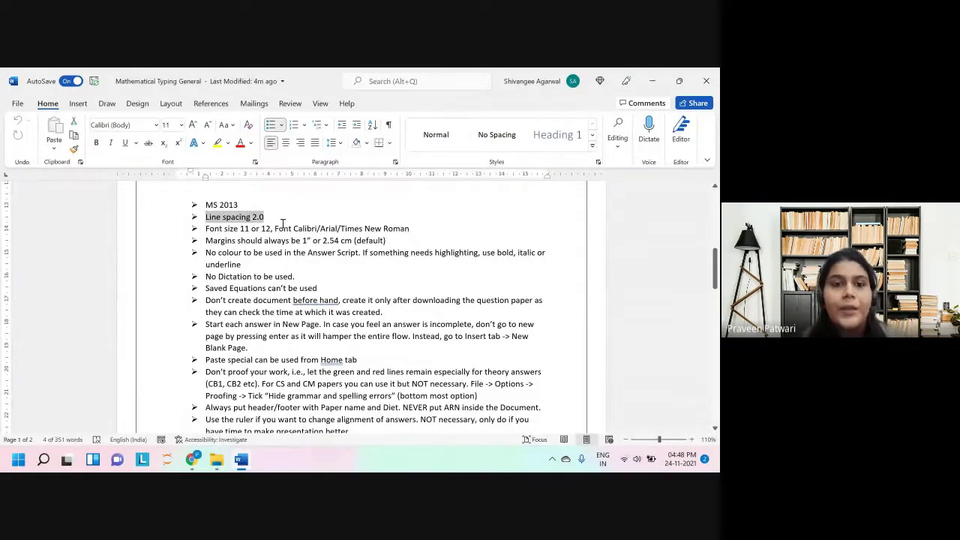
{"action": "left_click", "coordinate": [282, 223]}
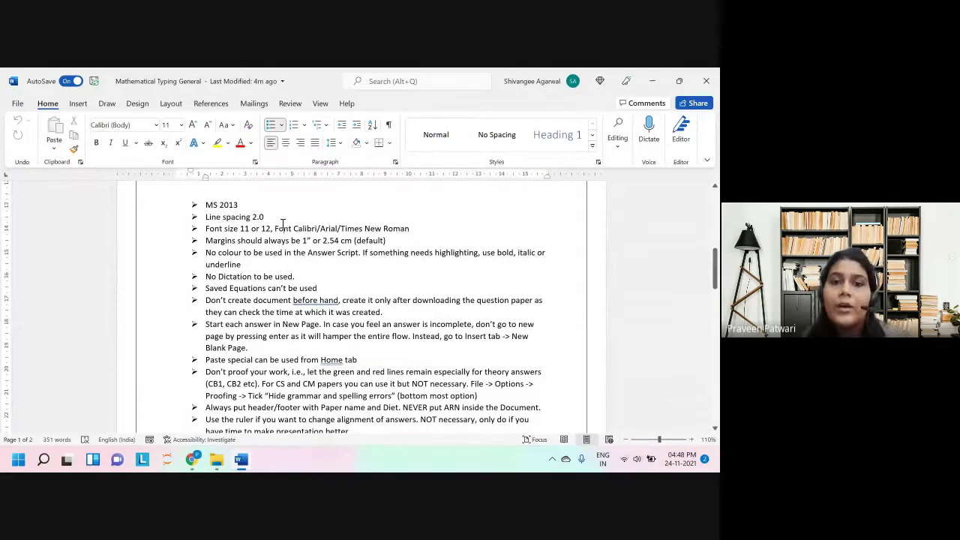
{"action": "left_click", "coordinate": [335, 144]}
{"action": "left_click", "coordinate": [331, 143]}
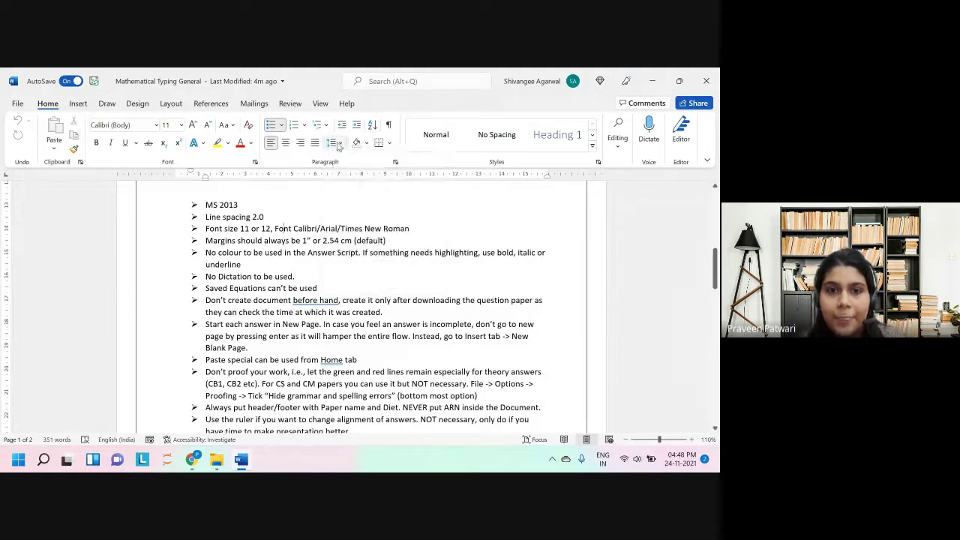
{"action": "left_click", "coordinate": [332, 141]}
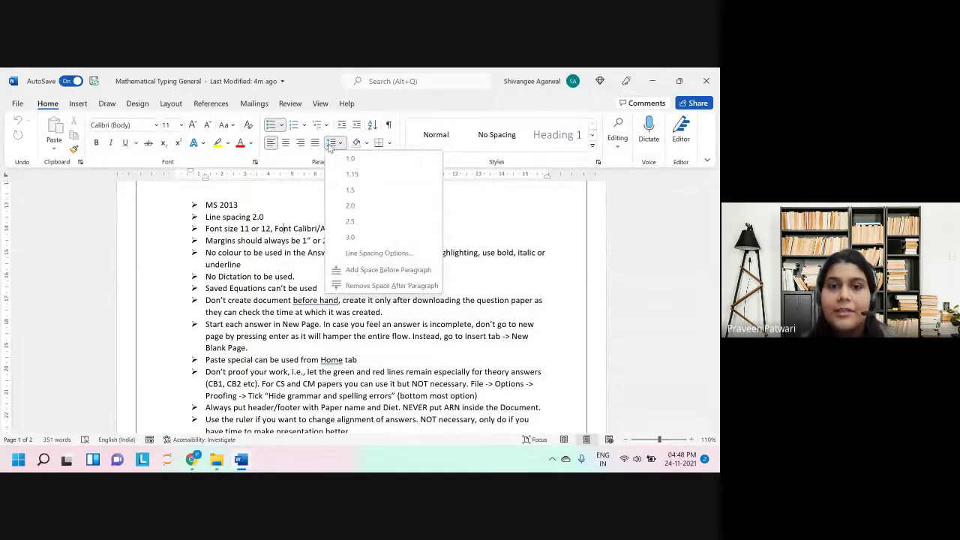
{"action": "left_click", "coordinate": [337, 210]}
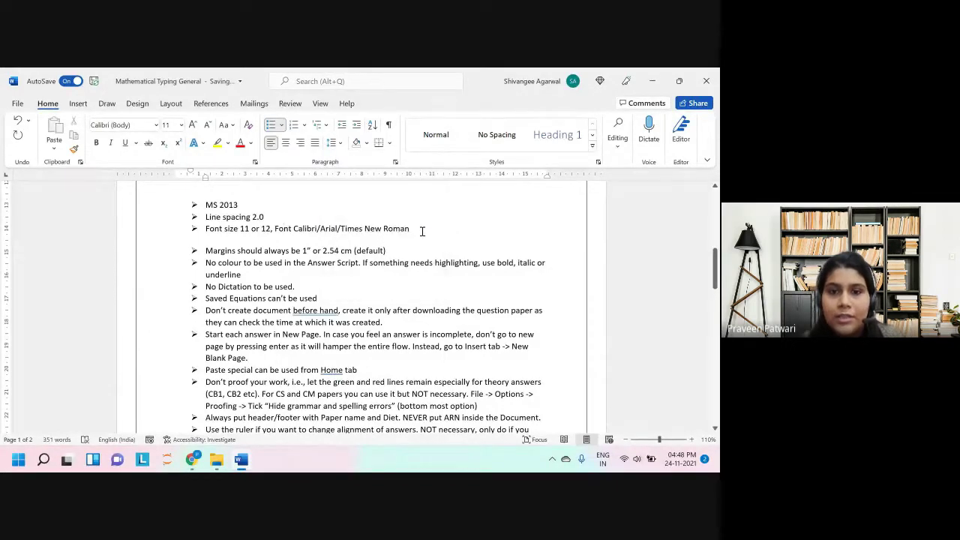
{"action": "left_click_drag", "start_coordinate": [388, 250], "coordinate": [479, 262]}
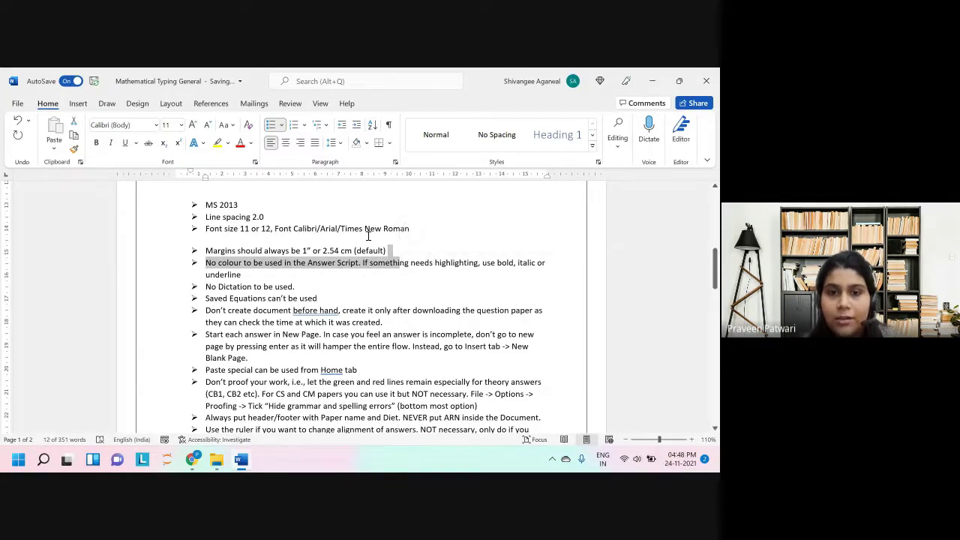
{"action": "left_click", "coordinate": [406, 228]}
{"action": "left_click_drag", "start_coordinate": [397, 227], "coordinate": [209, 229]}
{"action": "left_click", "coordinate": [326, 261]}
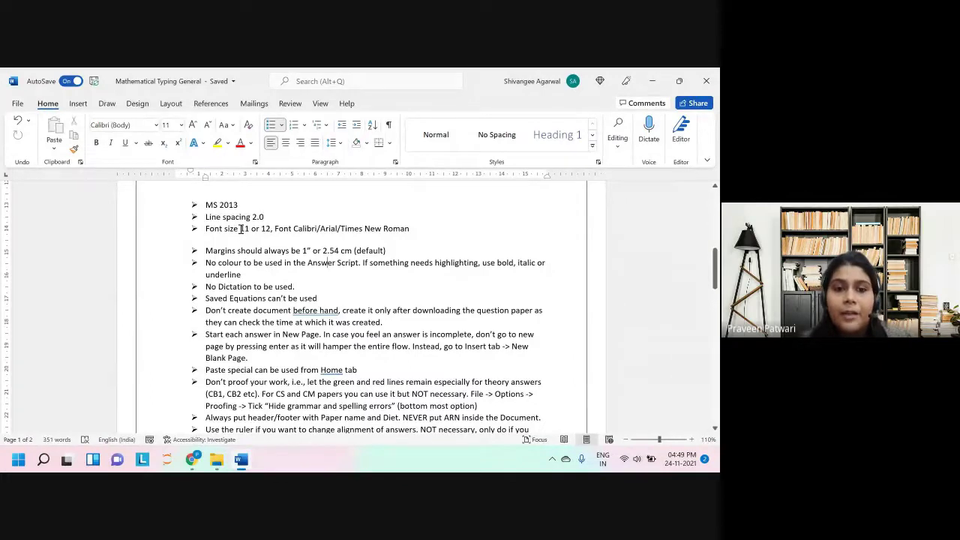
{"action": "left_click_drag", "start_coordinate": [241, 228], "coordinate": [270, 229]}
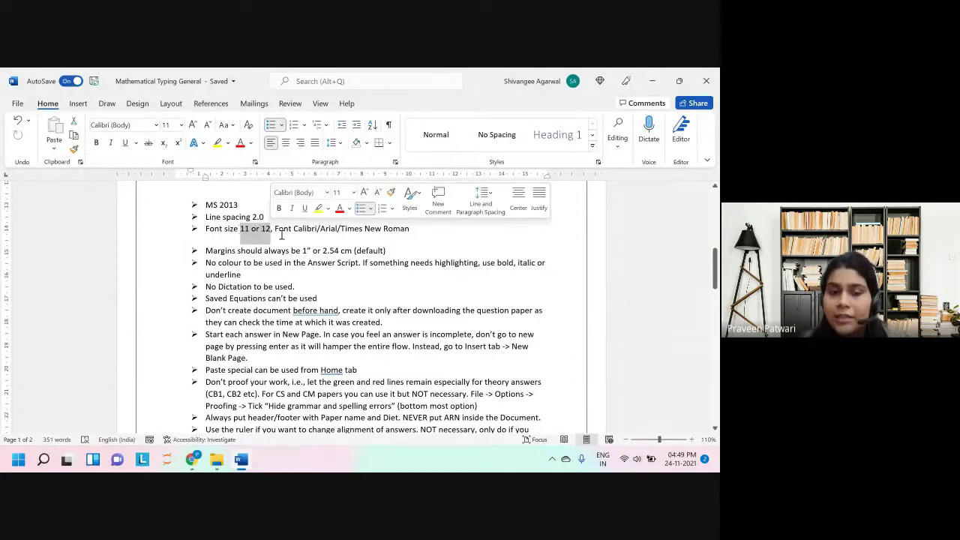
{"action": "left_click", "coordinate": [362, 255]}
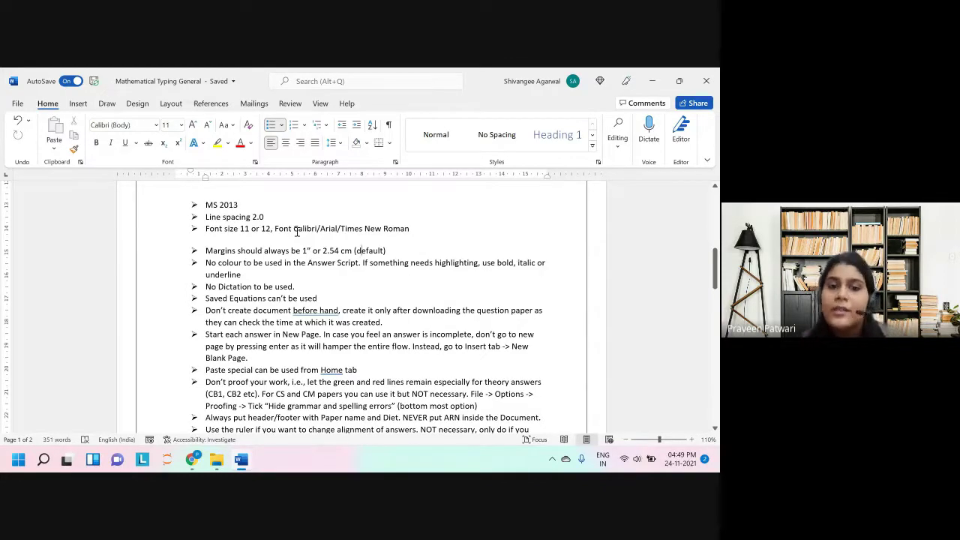
{"action": "left_click_drag", "start_coordinate": [294, 232], "coordinate": [423, 234]}
{"action": "key", "text": "Right"}
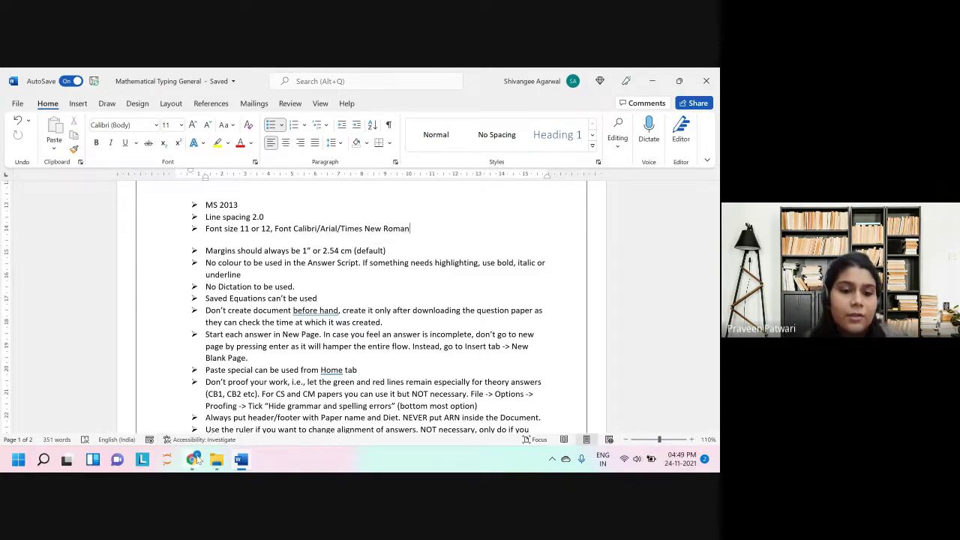
Step: Admit the waiting participant in Google Meet and return to the Word document
{"action": "mouse_move", "coordinate": [192, 459]}
{"action": "left_click", "coordinate": [145, 410]}
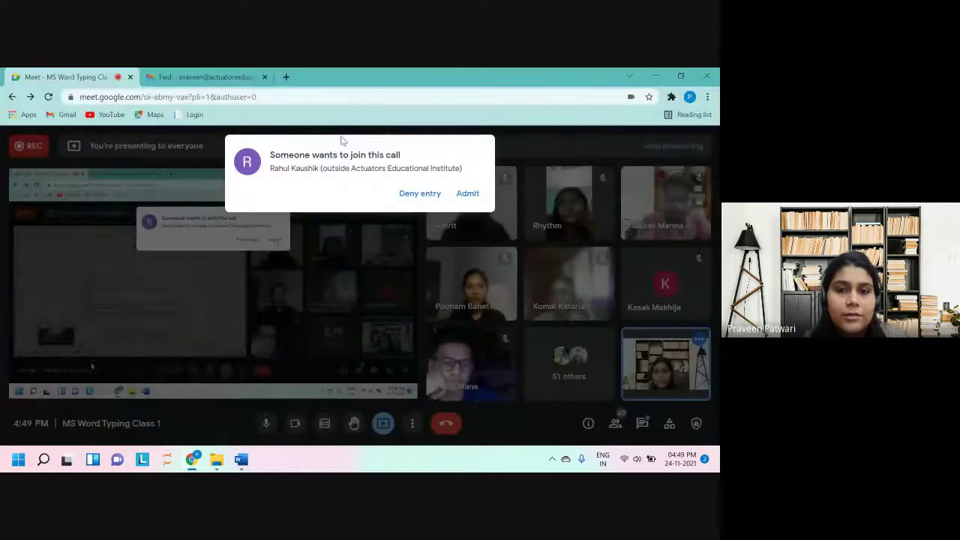
{"action": "left_click", "coordinate": [467, 193]}
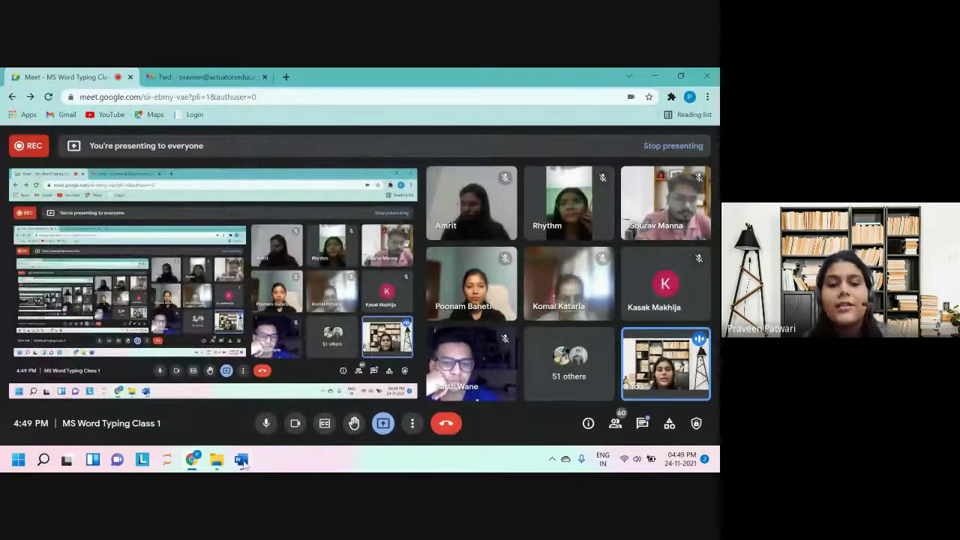
{"action": "key", "text": "alt+Tab"}
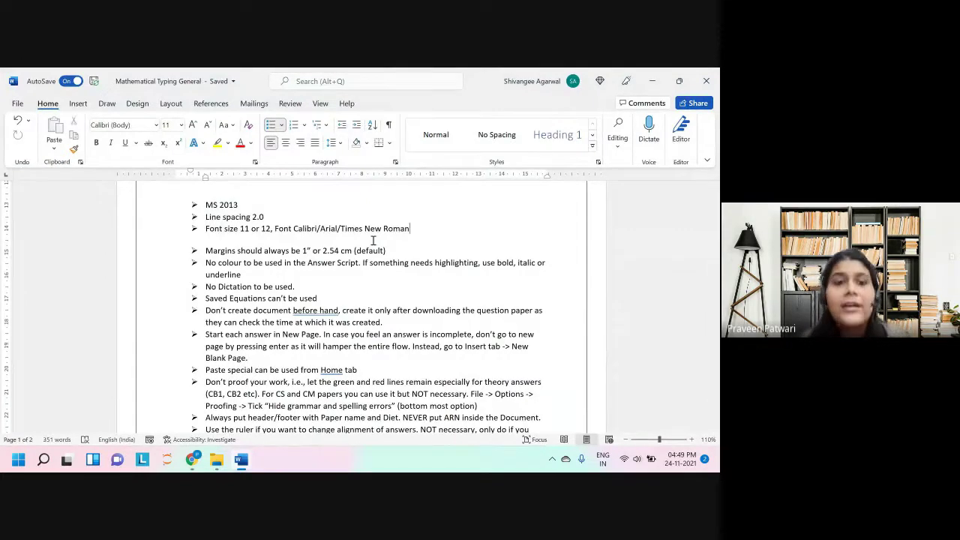
{"action": "left_click_drag", "start_coordinate": [242, 230], "coordinate": [271, 229]}
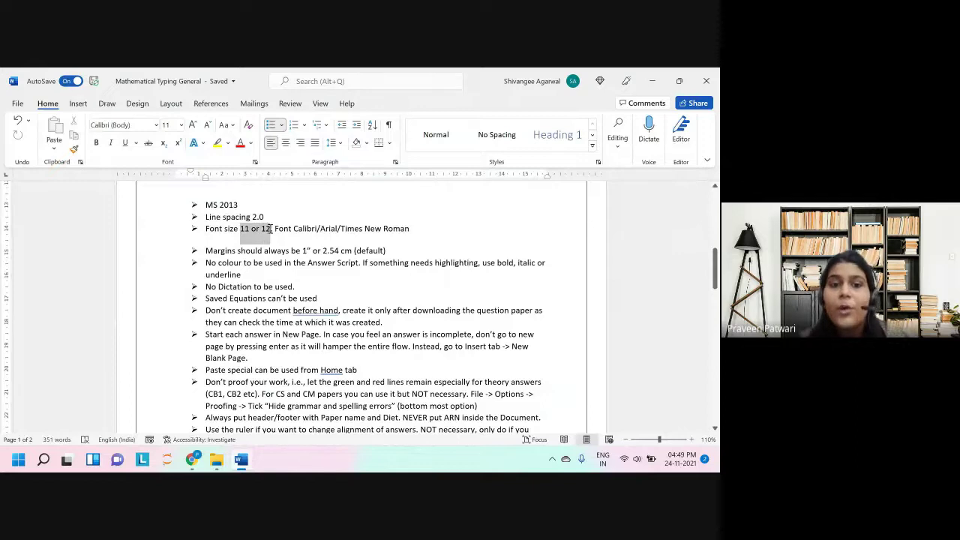
{"action": "left_click", "coordinate": [382, 253]}
{"action": "scroll", "coordinate": [401, 352], "scroll_direction": "up", "scroll_amount": 3}
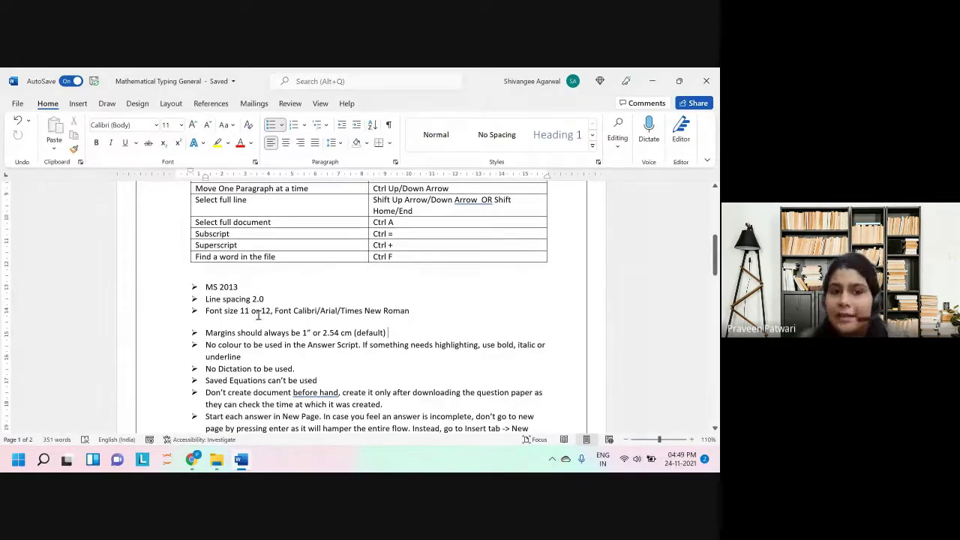
{"action": "left_click_drag", "start_coordinate": [294, 315], "coordinate": [410, 313]}
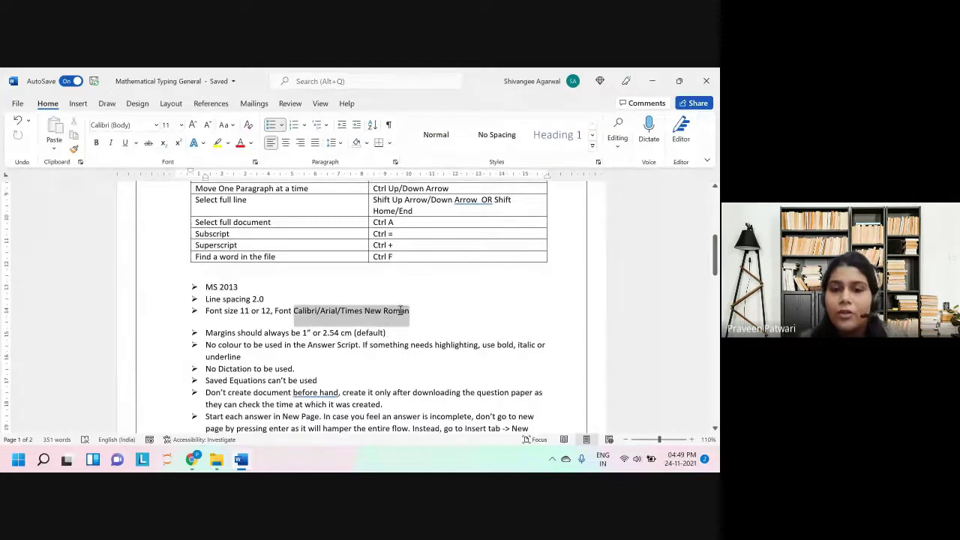
{"action": "left_click", "coordinate": [420, 336]}
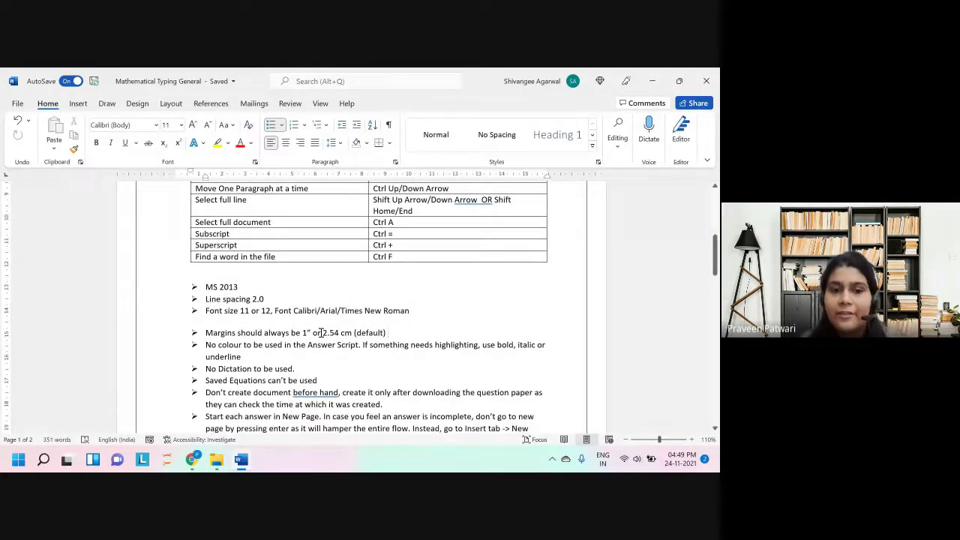
{"action": "scroll", "coordinate": [319, 332], "scroll_direction": "down", "scroll_amount": 1}
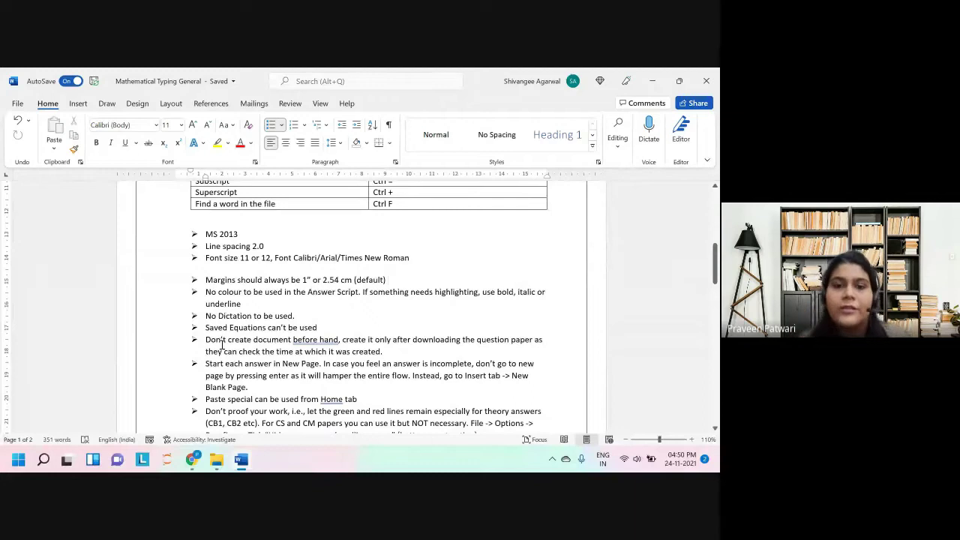
{"action": "left_click_drag", "start_coordinate": [302, 281], "coordinate": [355, 279]}
{"action": "left_click", "coordinate": [372, 273]}
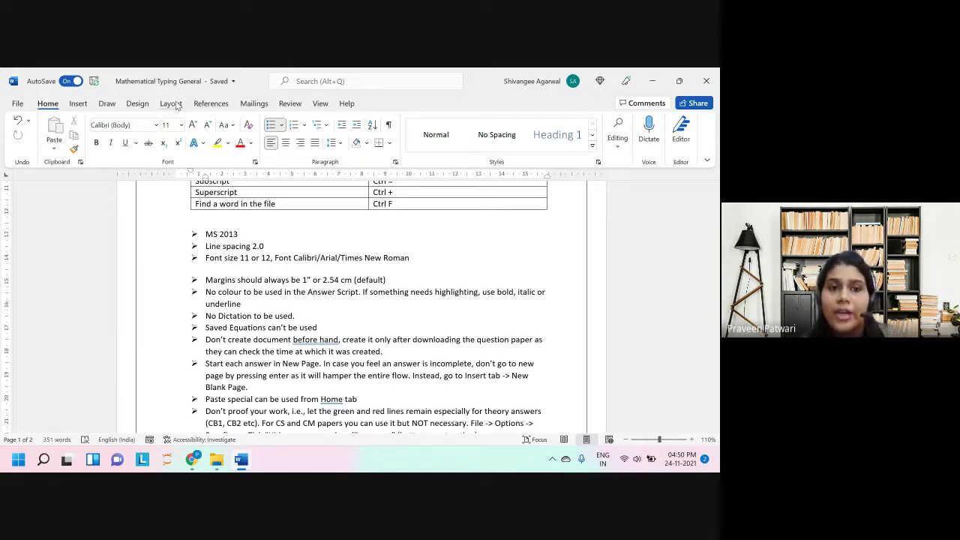
{"action": "left_click", "coordinate": [171, 104]}
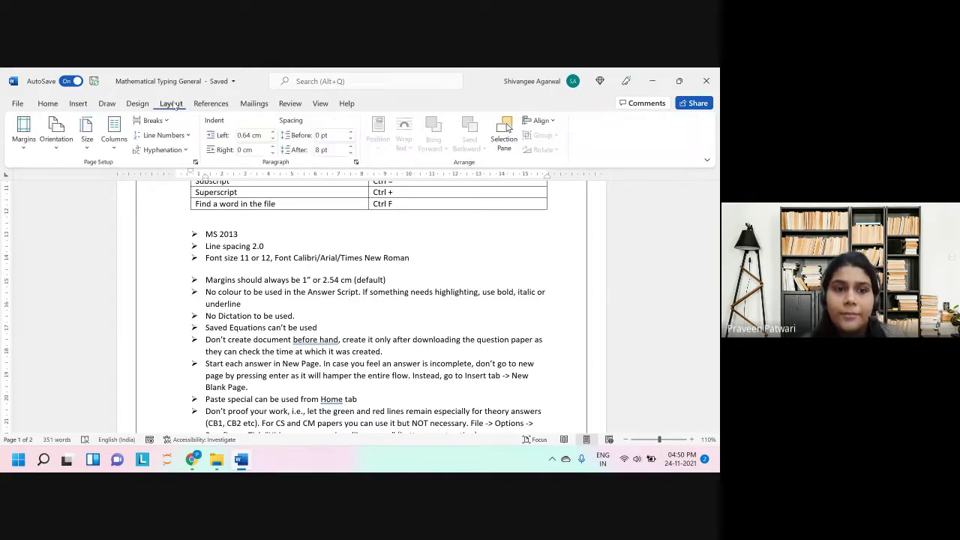
{"action": "left_click", "coordinate": [30, 143]}
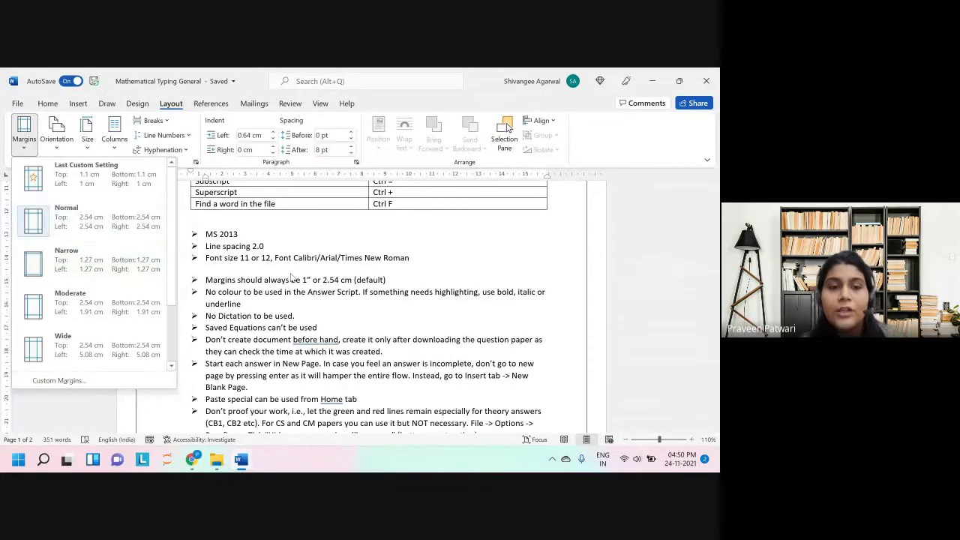
{"action": "left_click", "coordinate": [113, 216]}
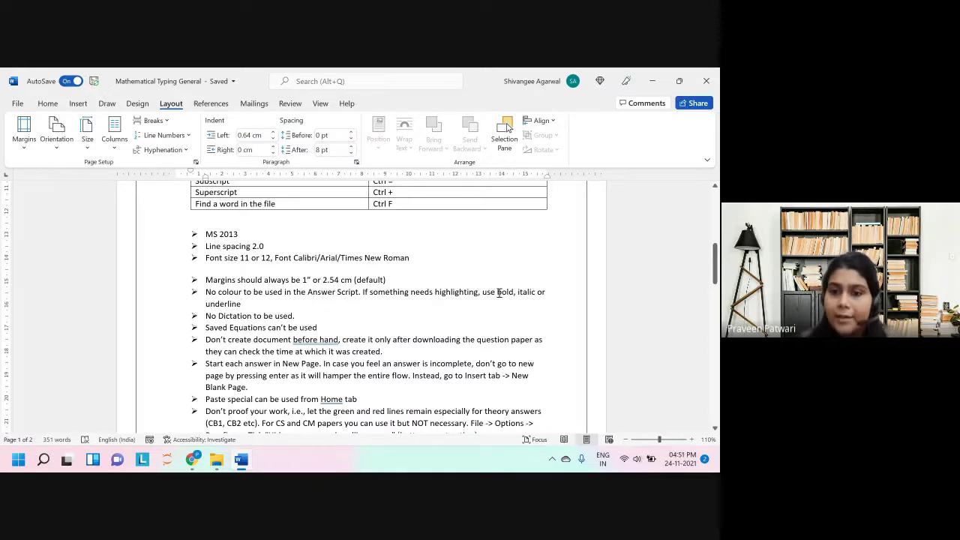
{"action": "mouse_move", "coordinate": [497, 292]}
{"action": "left_mouse_down"}
{"action": "mouse_move", "coordinate": [242, 304]}
{"action": "mouse_move", "coordinate": [540, 293]}
{"action": "mouse_move", "coordinate": [483, 300]}
{"action": "left_mouse_up"}
{"action": "left_click", "coordinate": [393, 310]}
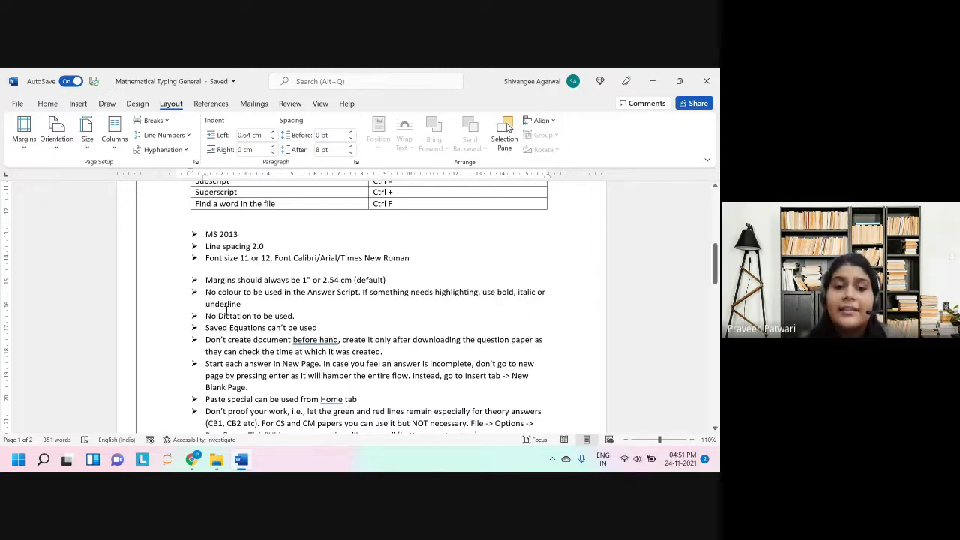
{"action": "left_click_drag", "start_coordinate": [218, 315], "coordinate": [253, 315]}
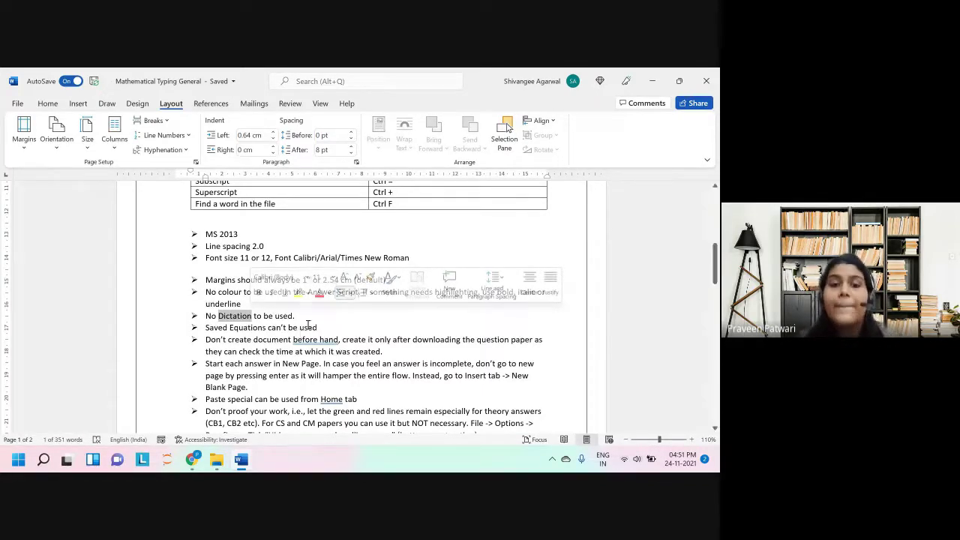
{"action": "left_click", "coordinate": [310, 314]}
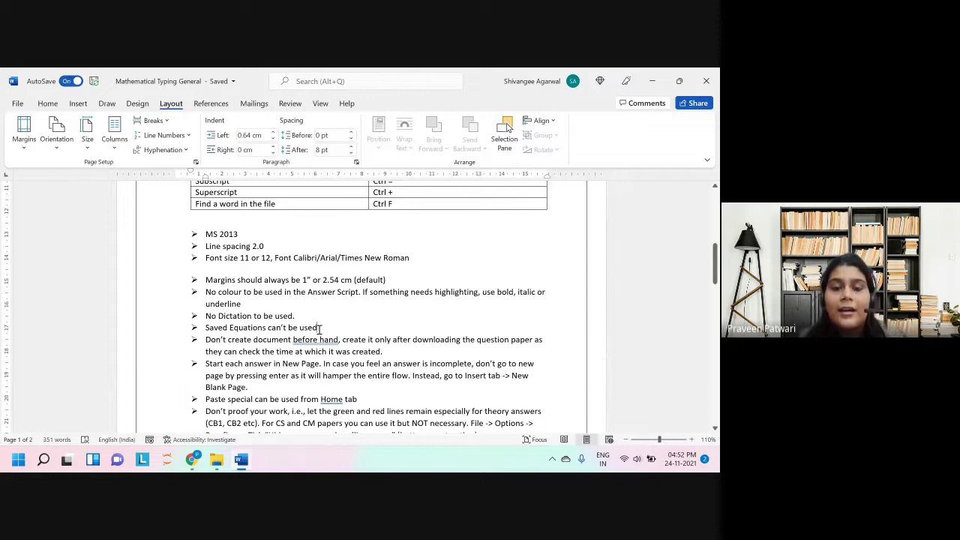
{"action": "scroll", "coordinate": [349, 310], "scroll_direction": "down", "scroll_amount": 3}
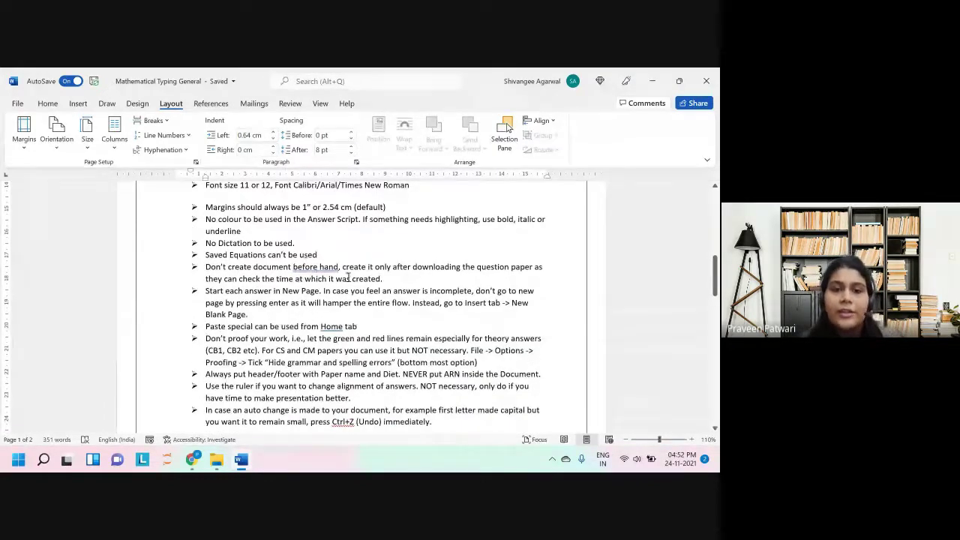
{"action": "left_click_drag", "start_coordinate": [384, 278], "coordinate": [200, 264]}
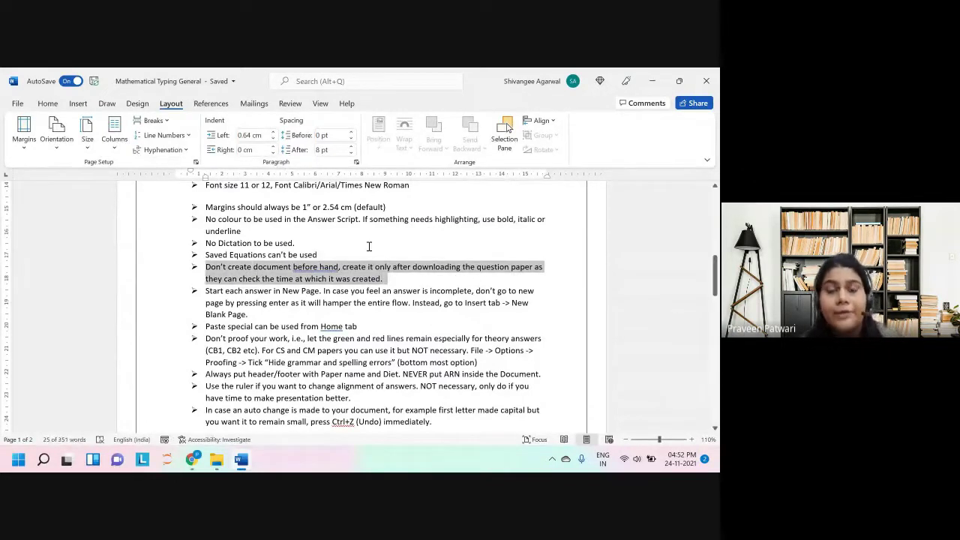
{"action": "left_click", "coordinate": [413, 279]}
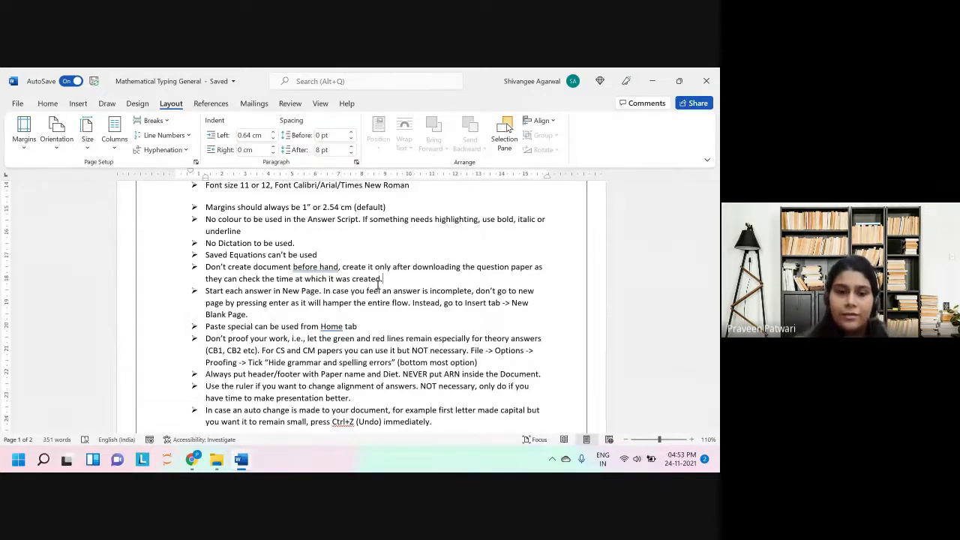
{"action": "mouse_move", "coordinate": [189, 458]}
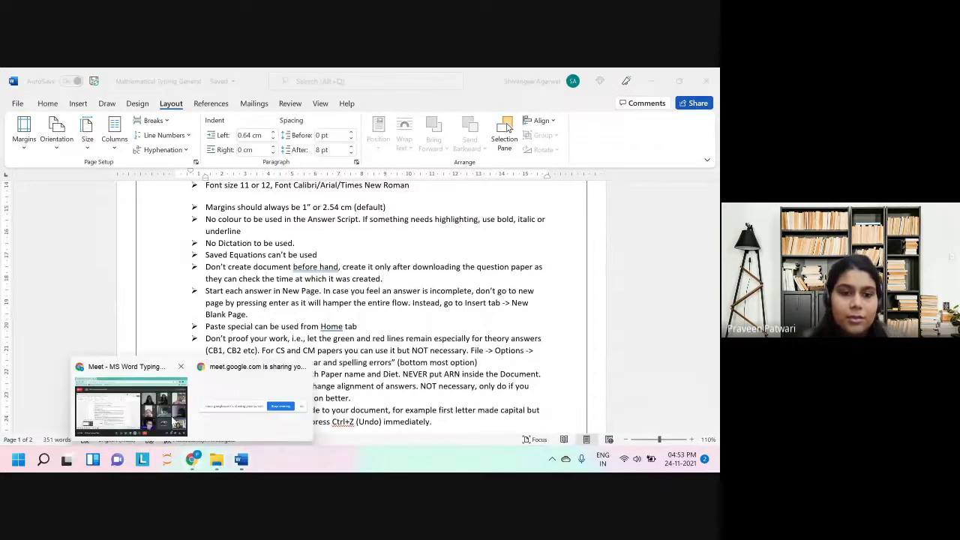
{"action": "left_click", "coordinate": [131, 405]}
{"action": "left_click", "coordinate": [241, 458]}
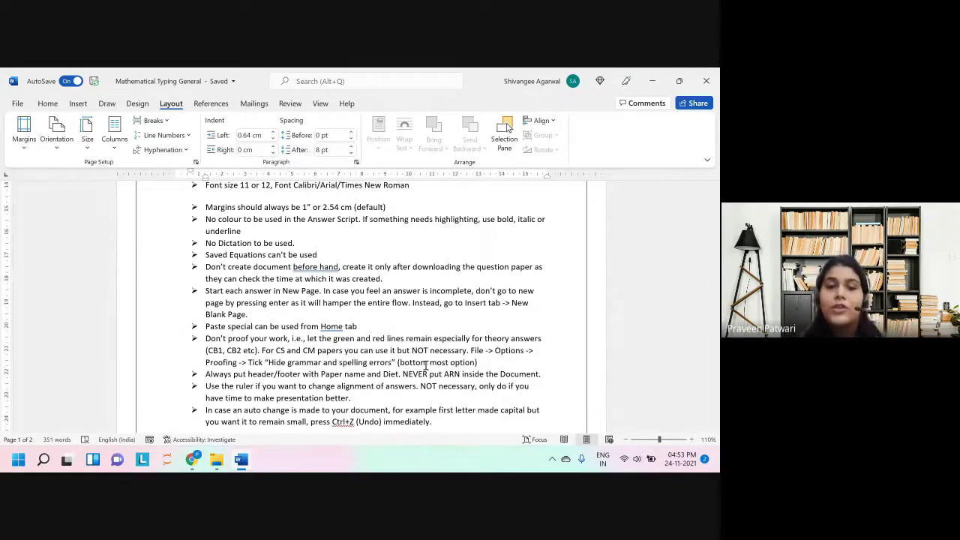
{"action": "left_click", "coordinate": [486, 281]}
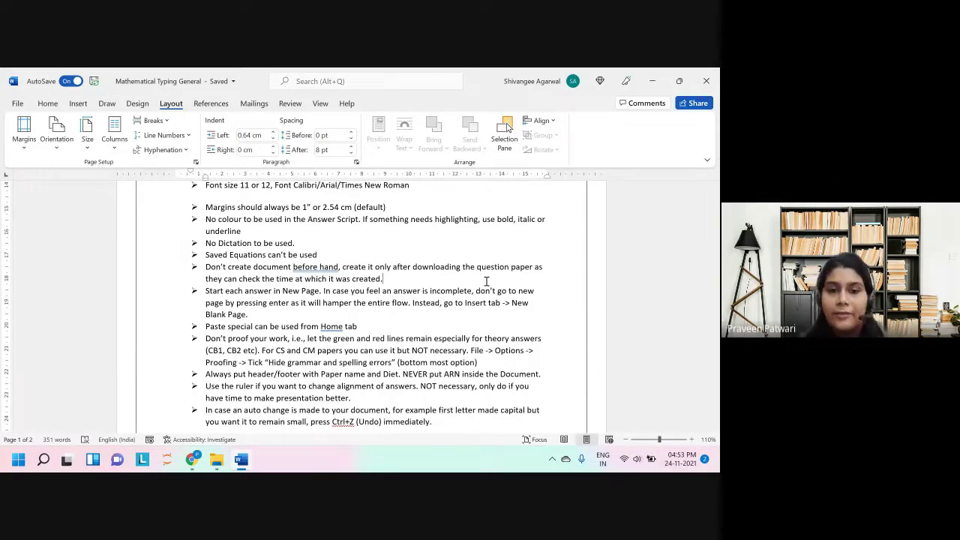
{"action": "left_click_drag", "start_coordinate": [205, 303], "coordinate": [303, 308]}
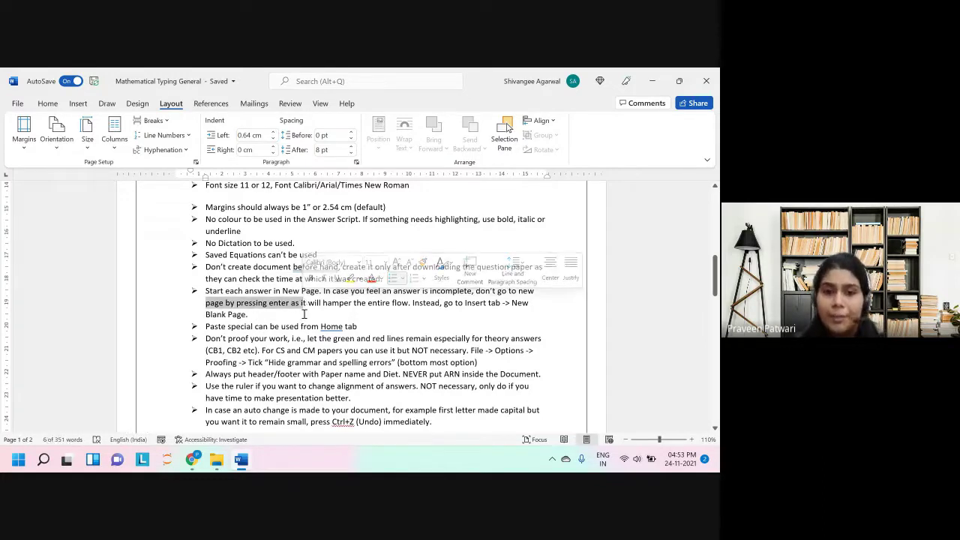
{"action": "left_click", "coordinate": [365, 302]}
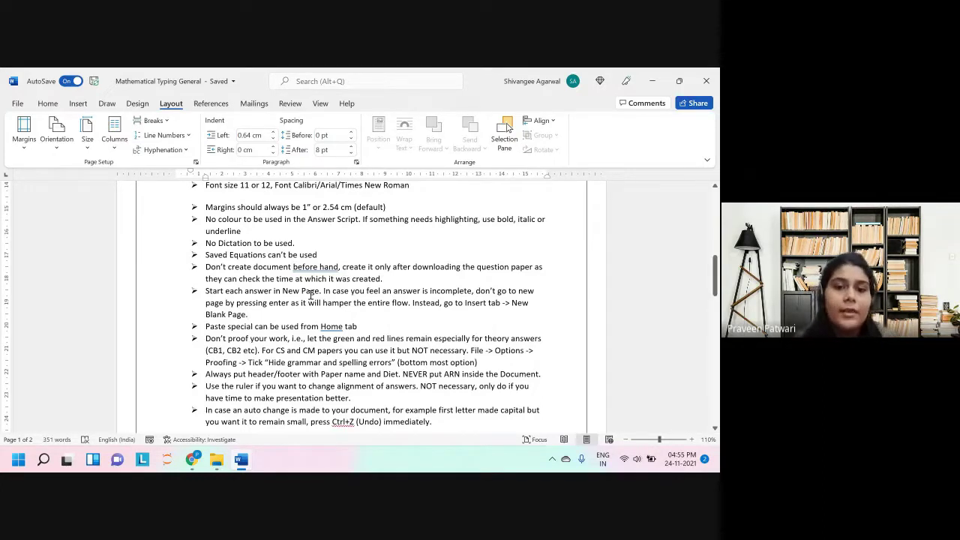
{"action": "scroll", "coordinate": [310, 294], "scroll_direction": "down", "scroll_amount": 8}
{"action": "scroll", "coordinate": [310, 294], "scroll_direction": "up", "scroll_amount": 5}
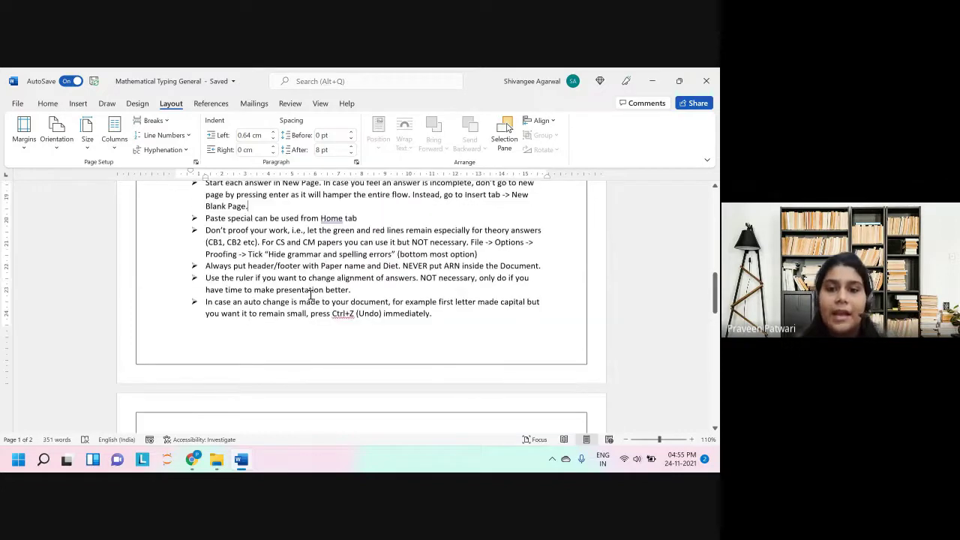
Step: Type filler lines 'jkshvdhwqeljd' and 'nsvchkvh' on page 2, then add empty lines below
{"action": "left_click", "coordinate": [491, 321]}
{"action": "scroll", "coordinate": [491, 322], "scroll_direction": "down", "scroll_amount": 1}
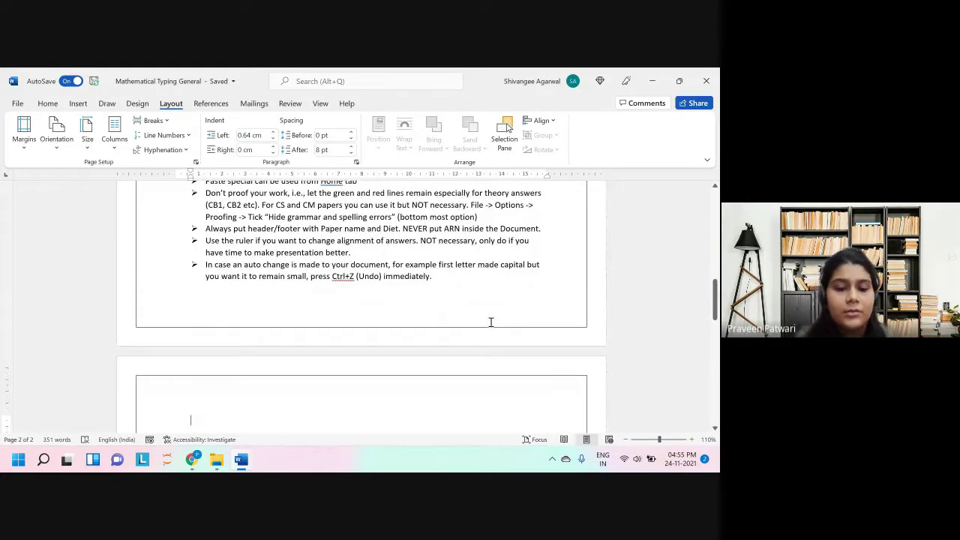
{"action": "type", "text": "jkshvdhwqeljd"}
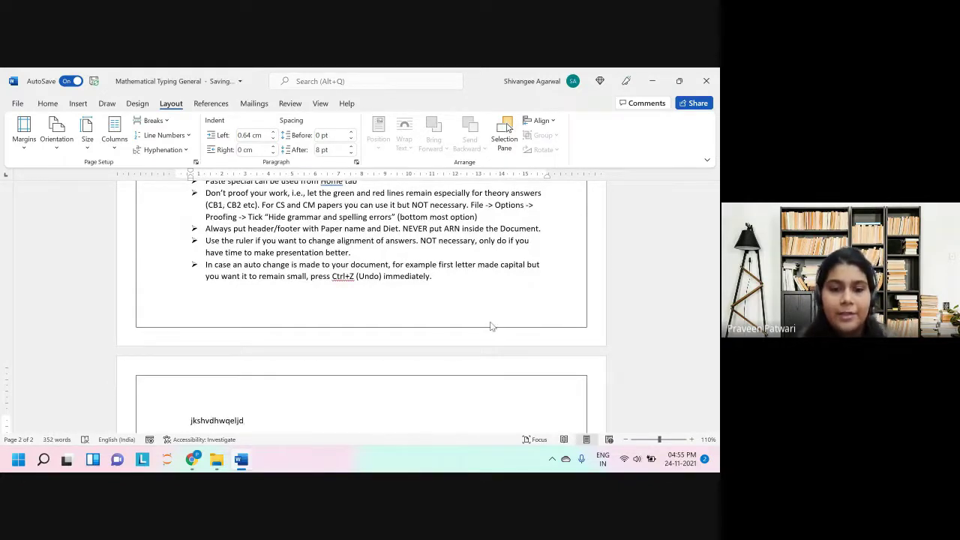
{"action": "key", "text": "Return"}
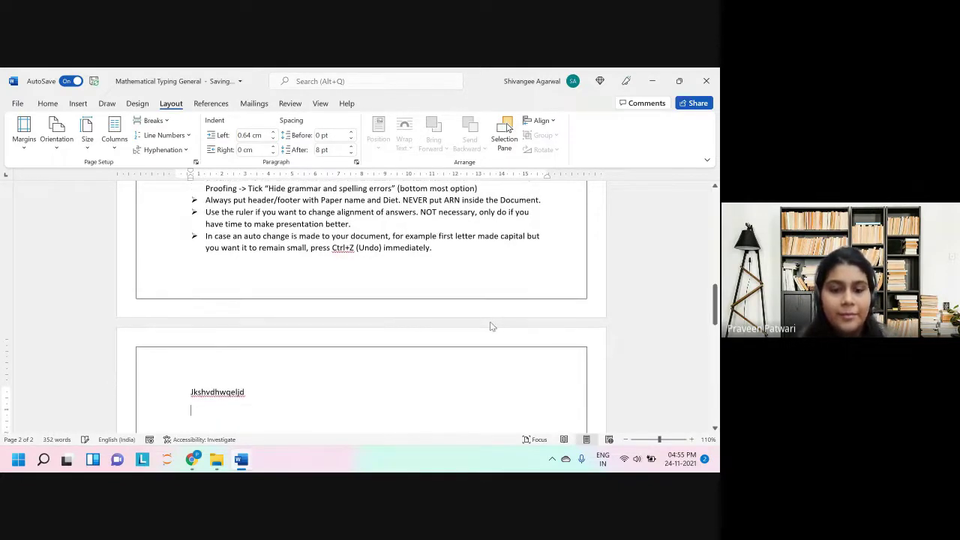
{"action": "type", "text": "nsvchkvh"}
{"action": "scroll", "coordinate": [456, 320], "scroll_direction": "down", "scroll_amount": 10}
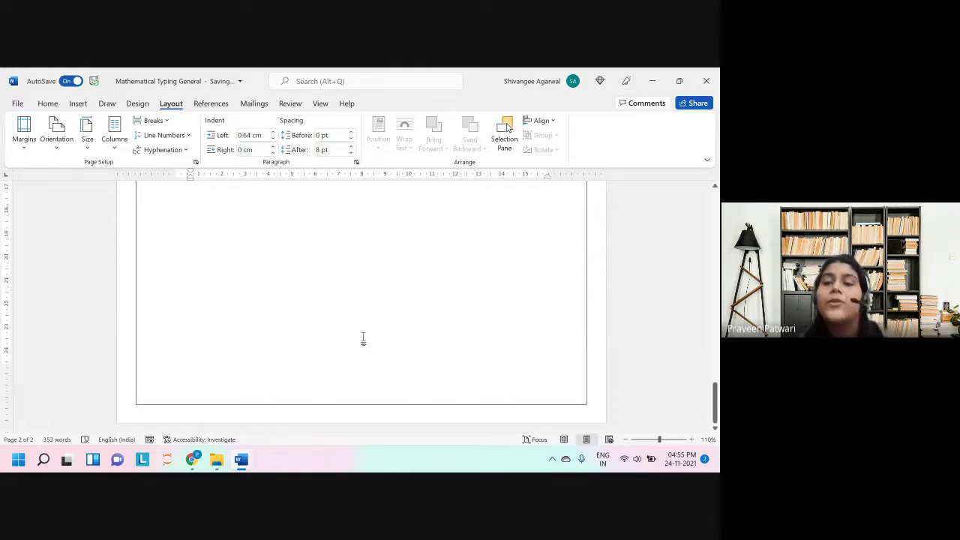
{"action": "scroll", "coordinate": [363, 339], "scroll_direction": "up", "scroll_amount": 8}
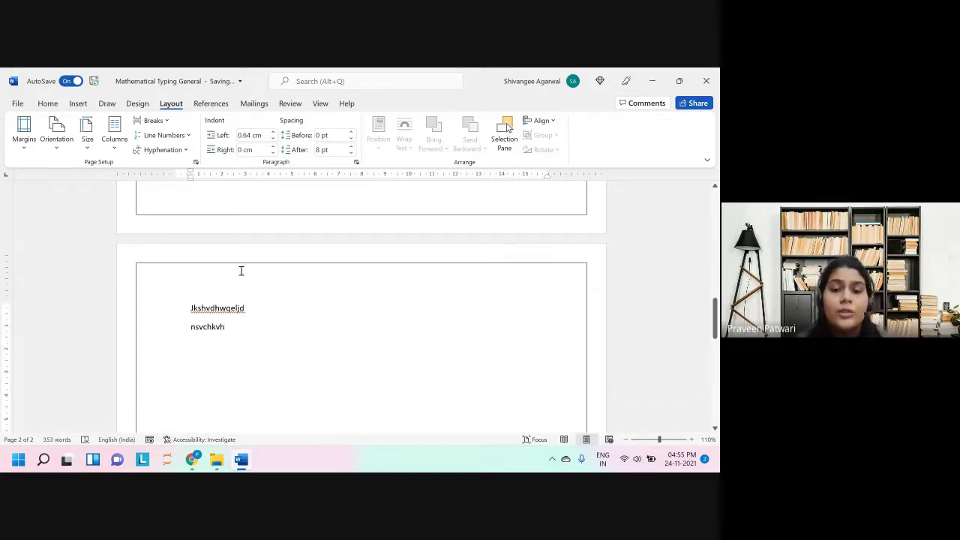
{"action": "key", "text": "Return"}
{"action": "key", "text": "Return"}
{"action": "key", "text": "Return"}
{"action": "key", "text": "Return"}
{"action": "key", "text": "Return"}
{"action": "key", "text": "Return"}
{"action": "key", "text": "Return"}
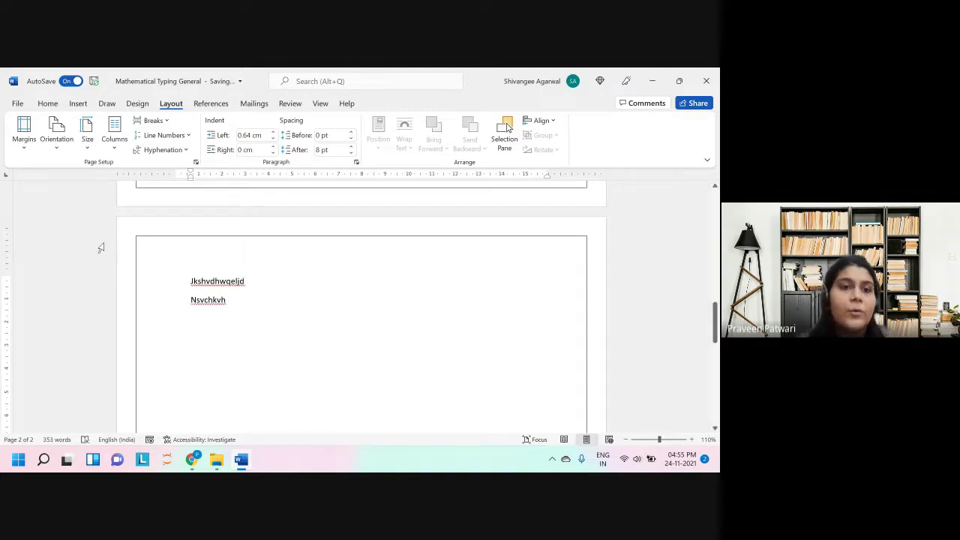
Step: Insert a blank page after the filler text
{"action": "left_click", "coordinate": [78, 105]}
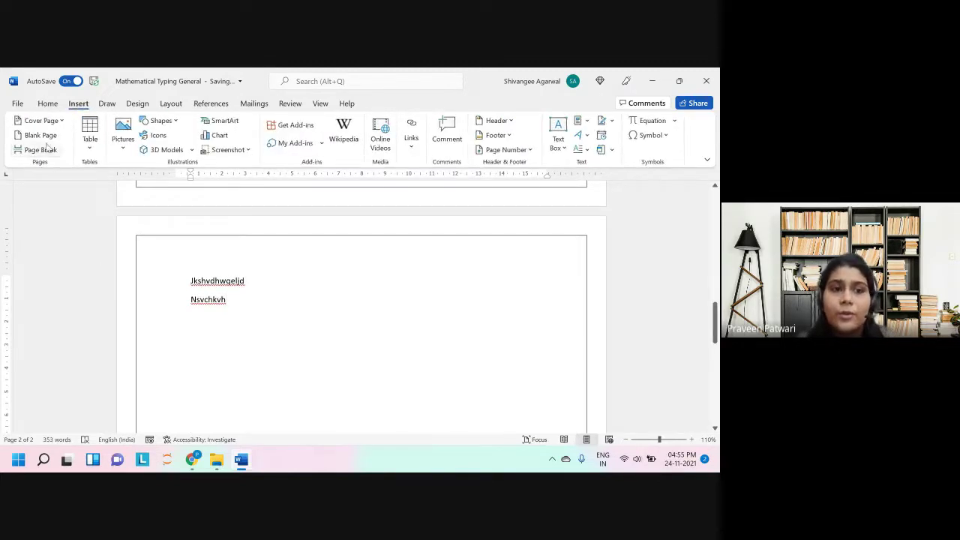
{"action": "left_click", "coordinate": [42, 135]}
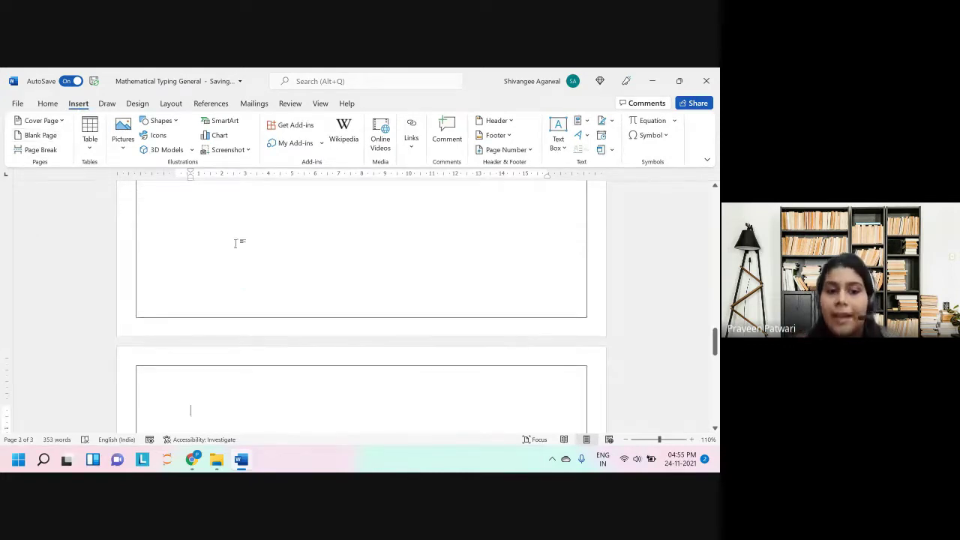
{"action": "scroll", "coordinate": [216, 299], "scroll_direction": "up", "scroll_amount": 5}
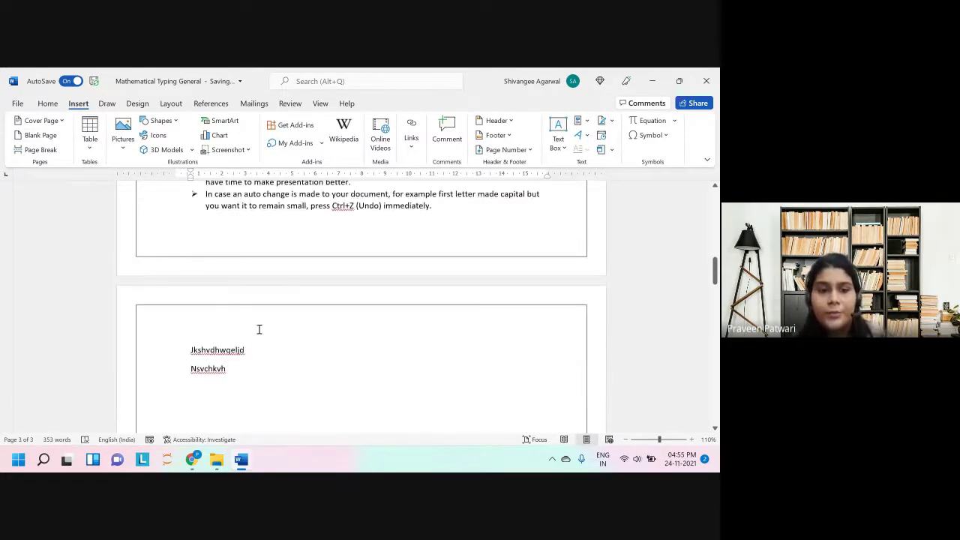
Step: Add another filler line 'hshad' below the second filler line
{"action": "left_click", "coordinate": [250, 361]}
{"action": "left_click", "coordinate": [251, 367]}
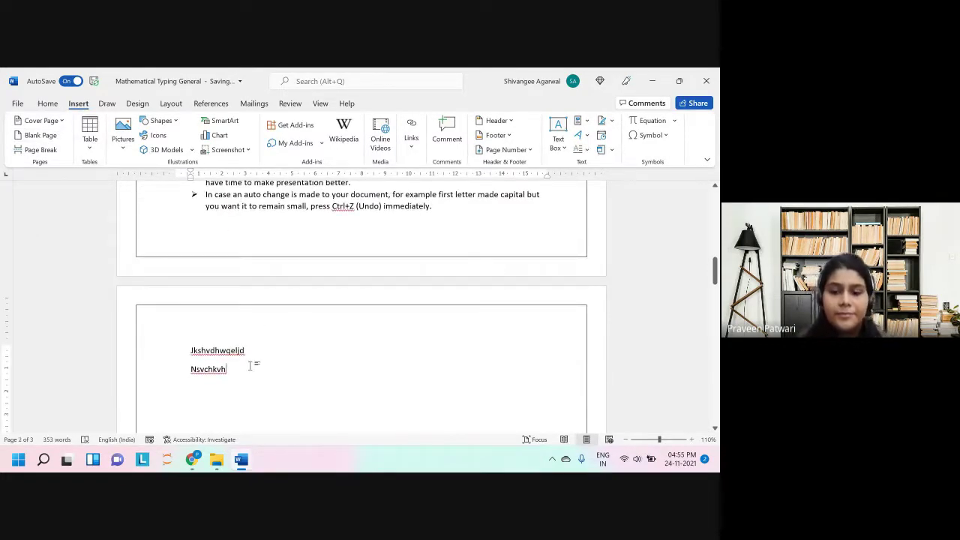
{"action": "key", "text": "Return"}
{"action": "type", "text": "hshad"}
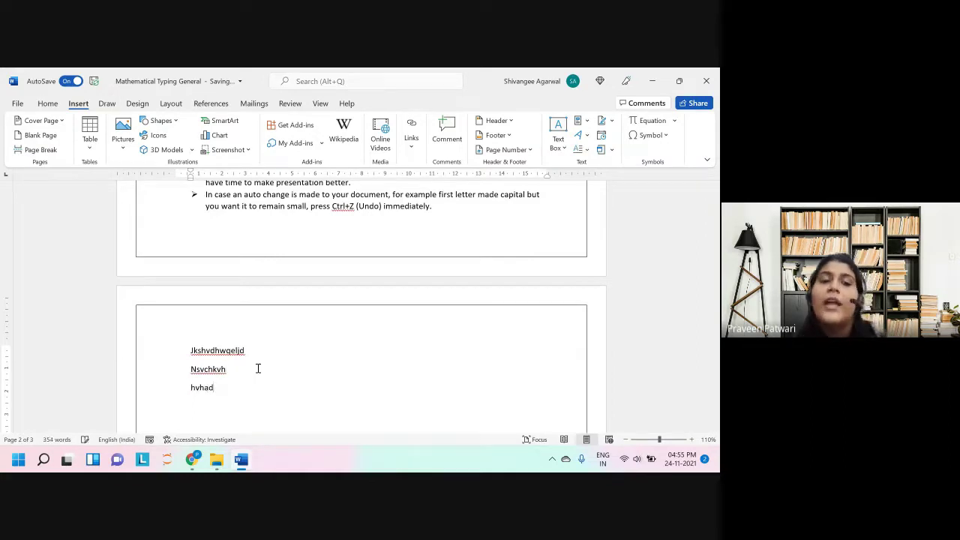
Step: Type the heading 'ANS 3' at the top of the new page
{"action": "scroll", "coordinate": [247, 375], "scroll_direction": "down", "scroll_amount": 5}
{"action": "scroll", "coordinate": [247, 375], "scroll_direction": "down", "scroll_amount": 5}
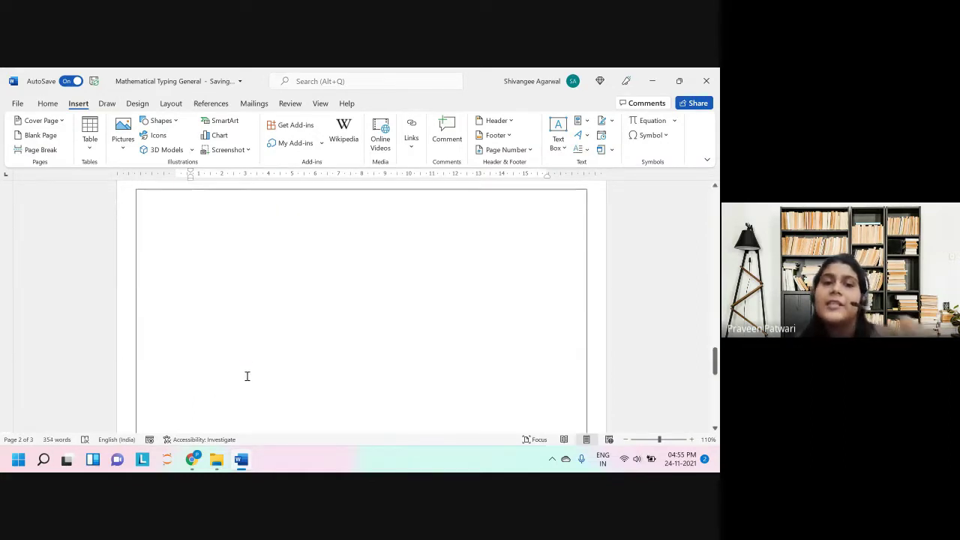
{"action": "left_click", "coordinate": [204, 241]}
{"action": "type", "text": "ANS 3"}
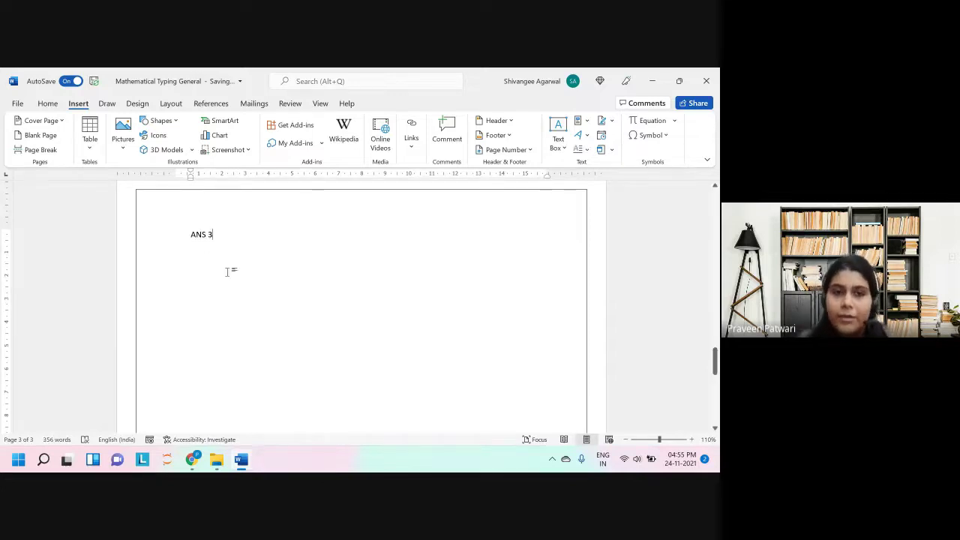
{"action": "scroll", "coordinate": [155, 291], "scroll_direction": "up", "scroll_amount": 3}
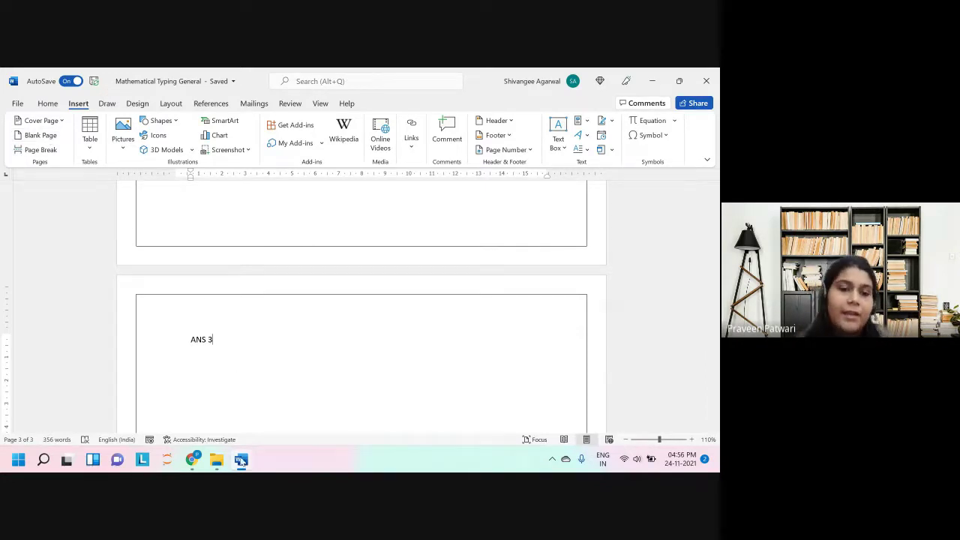
{"action": "scroll", "coordinate": [264, 268], "scroll_direction": "up", "scroll_amount": 15}
{"action": "scroll", "coordinate": [264, 268], "scroll_direction": "up", "scroll_amount": 7}
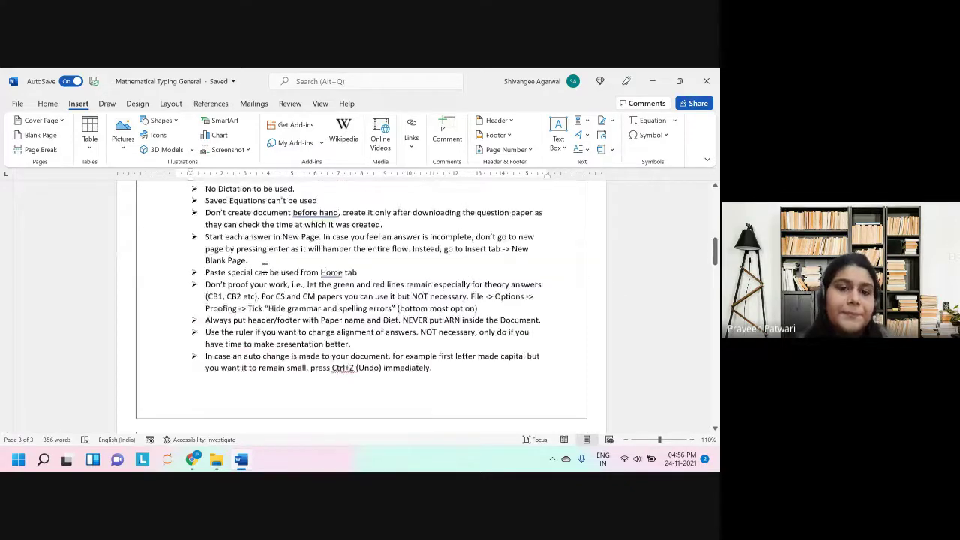
{"action": "scroll", "coordinate": [383, 315], "scroll_direction": "down", "scroll_amount": 1}
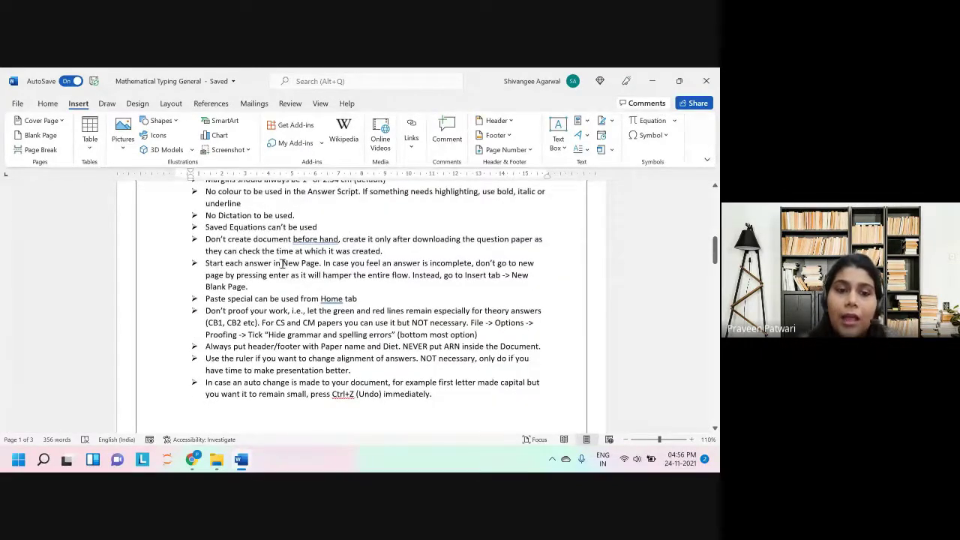
{"action": "triple_click", "coordinate": [346, 300]}
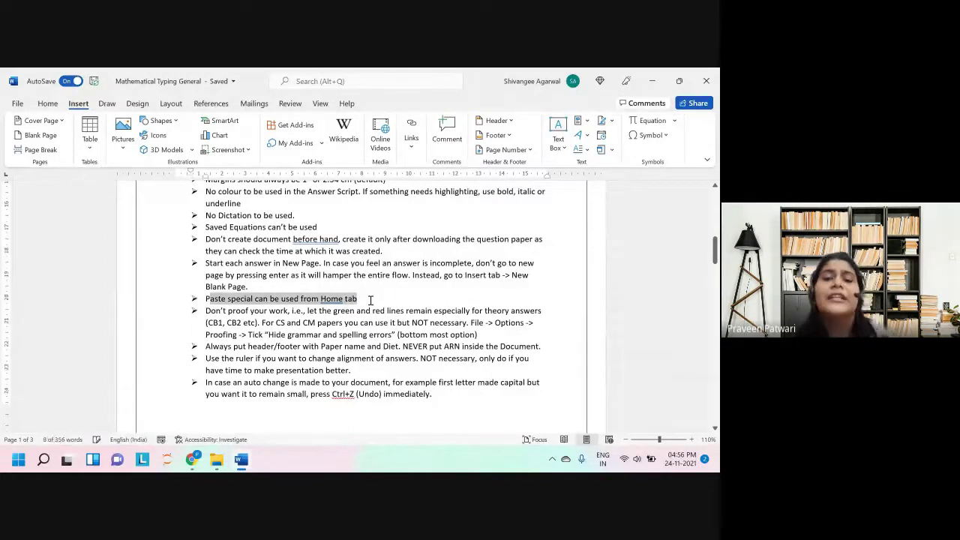
{"action": "left_click", "coordinate": [369, 299]}
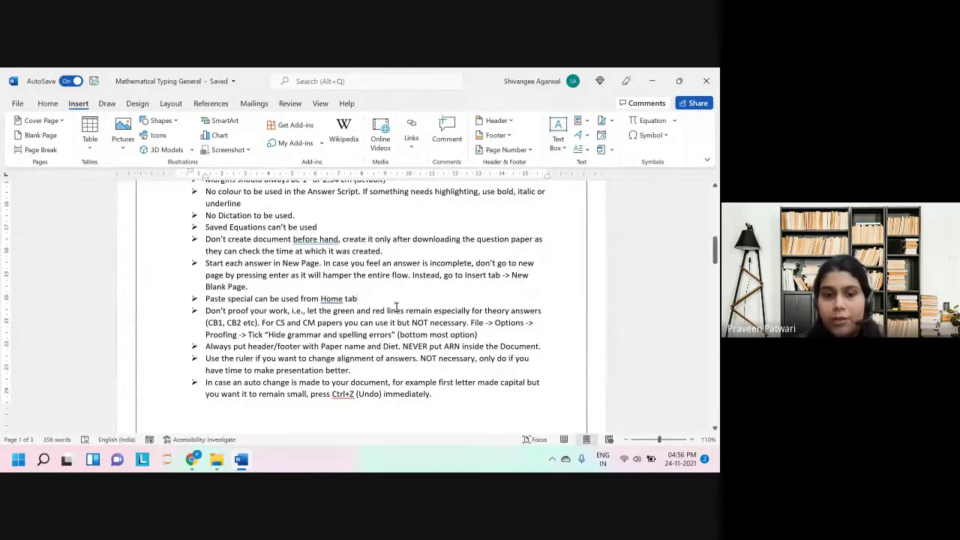
{"action": "left_click_drag", "start_coordinate": [203, 311], "coordinate": [289, 312]}
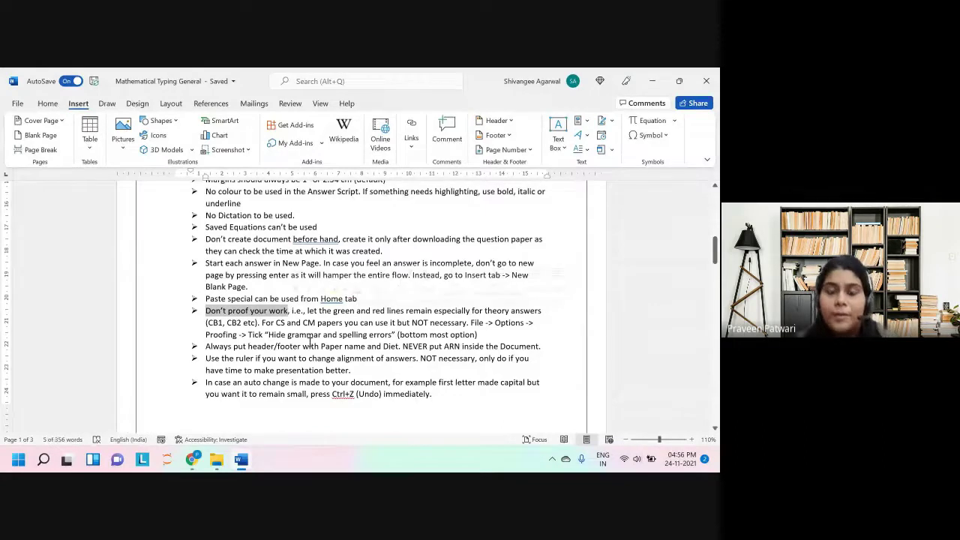
{"action": "left_click", "coordinate": [310, 346]}
{"action": "scroll", "coordinate": [311, 343], "scroll_direction": "down", "scroll_amount": 3}
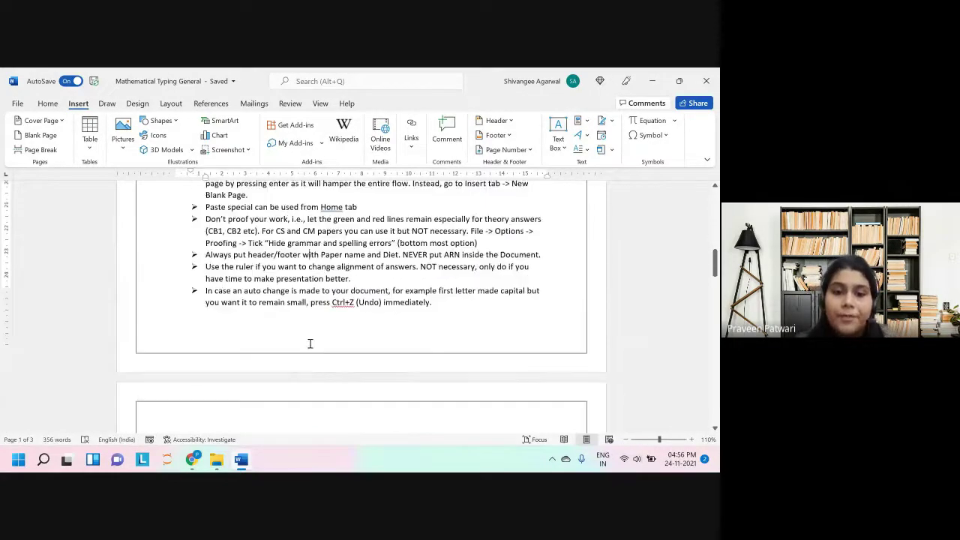
{"action": "left_click_drag", "start_coordinate": [332, 278], "coordinate": [355, 279]}
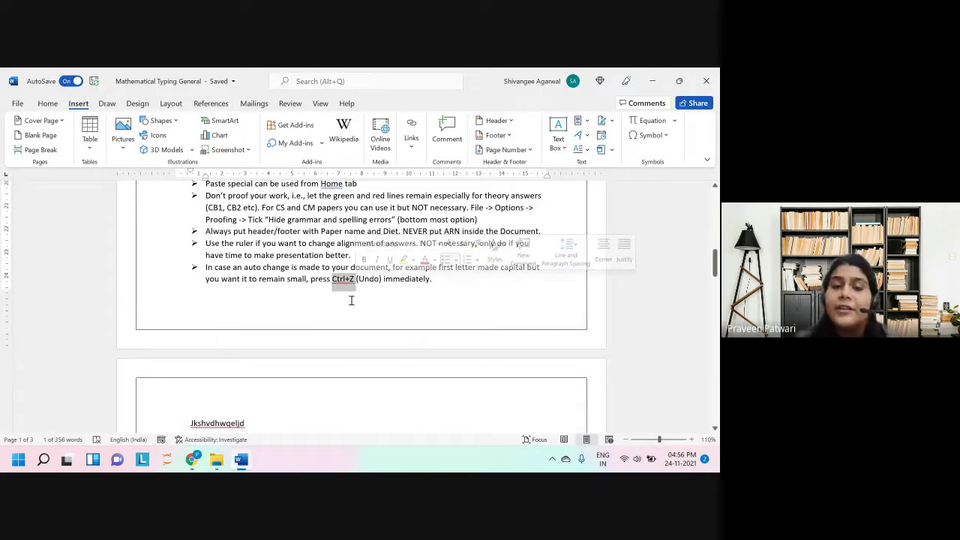
{"action": "left_click", "coordinate": [450, 283]}
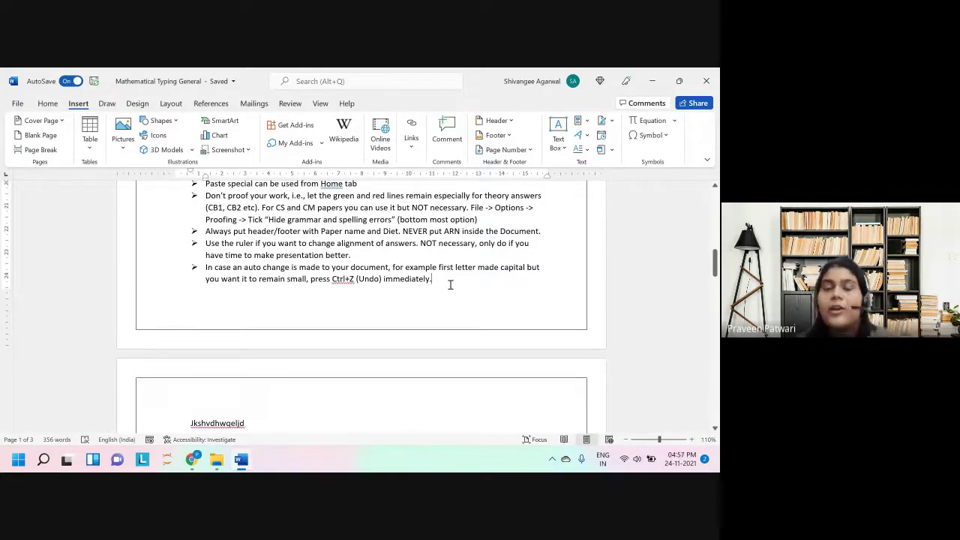
{"action": "scroll", "coordinate": [450, 284], "scroll_direction": "up", "scroll_amount": 5}
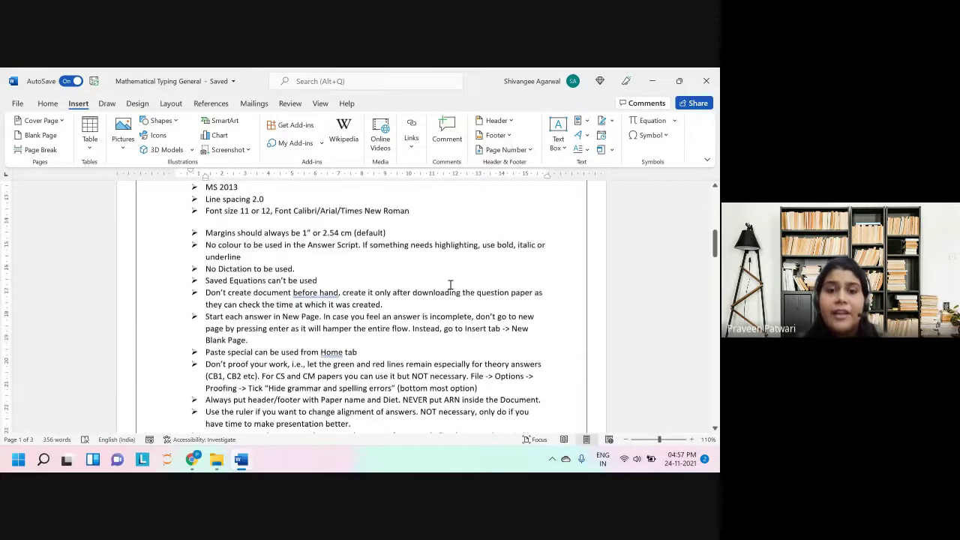
{"action": "scroll", "coordinate": [450, 283], "scroll_direction": "up", "scroll_amount": 4}
{"action": "scroll", "coordinate": [450, 283], "scroll_direction": "down", "scroll_amount": 15}
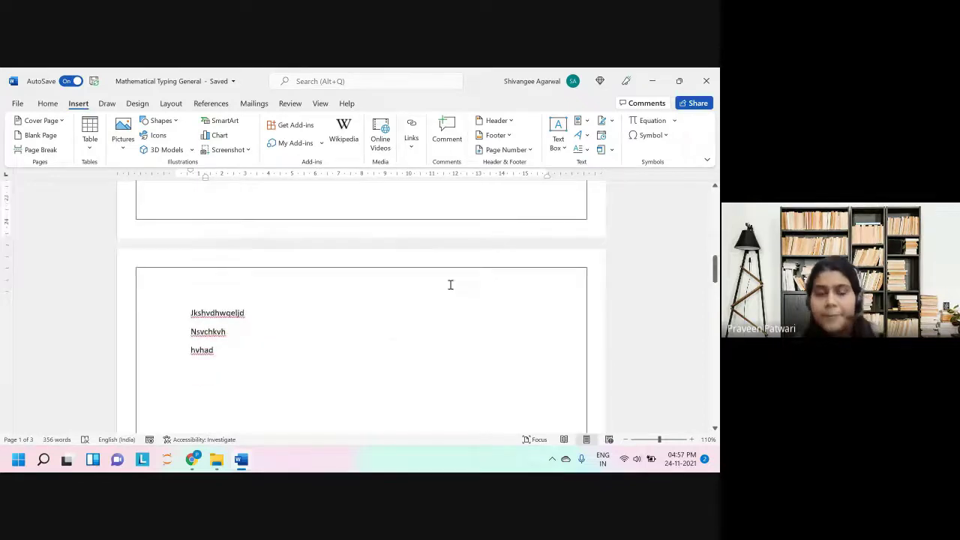
{"action": "scroll", "coordinate": [450, 284], "scroll_direction": "up", "scroll_amount": 5}
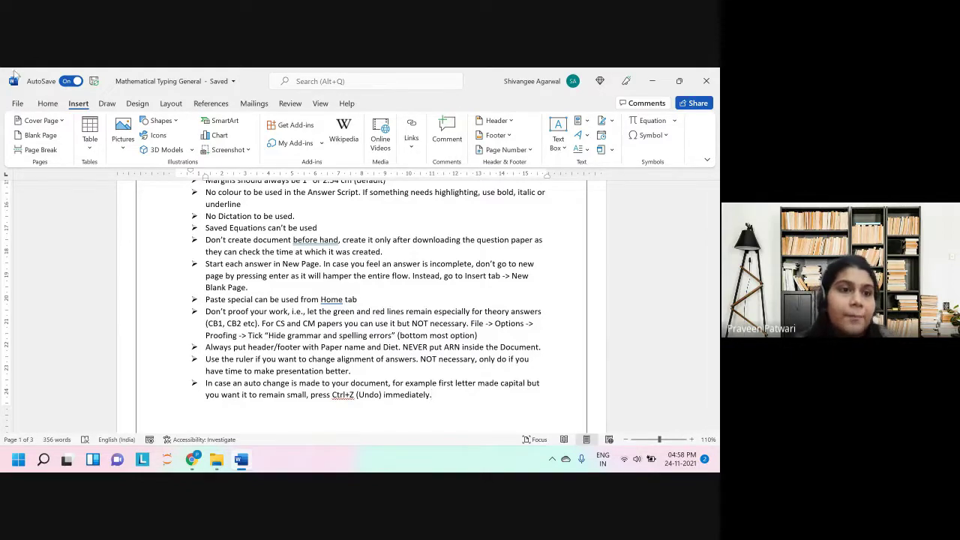
Step: In Proofing options, hide spelling and grammar errors for this document only
{"action": "left_click", "coordinate": [18, 104]}
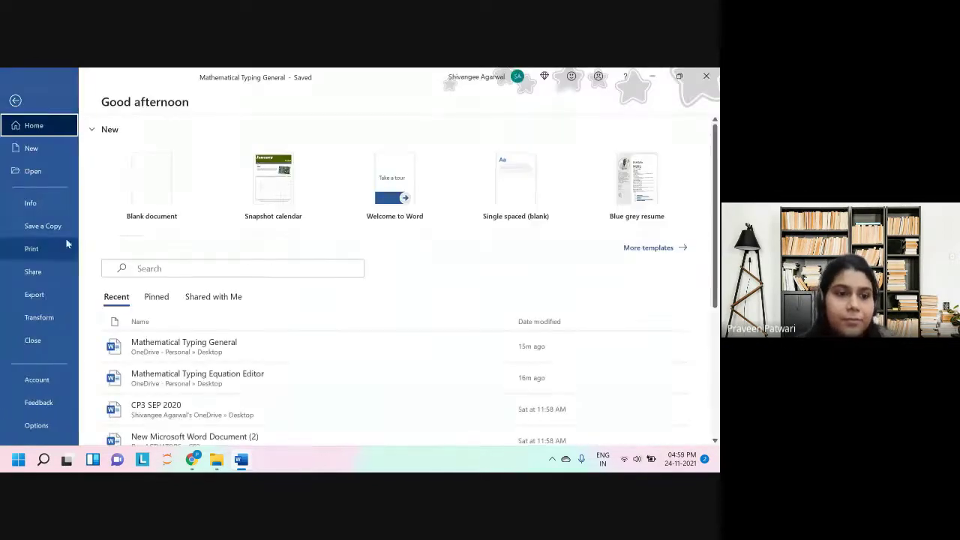
{"action": "left_click", "coordinate": [47, 424]}
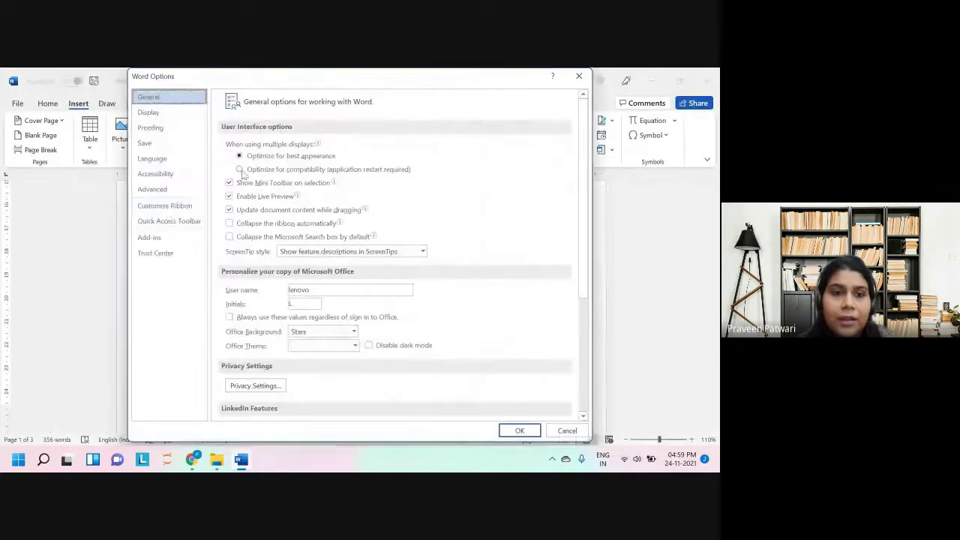
{"action": "left_click", "coordinate": [163, 127]}
{"action": "scroll", "coordinate": [388, 395], "scroll_direction": "down", "scroll_amount": 2}
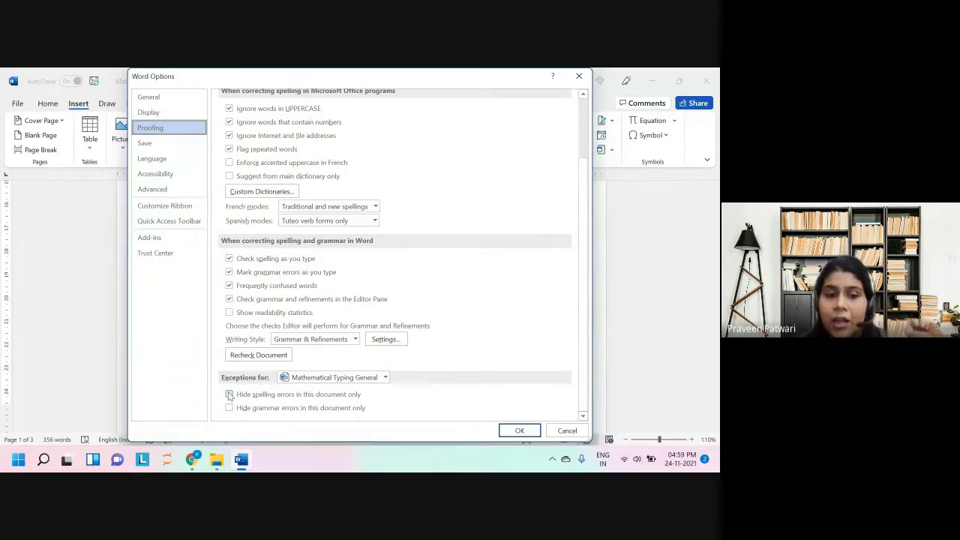
{"action": "left_click", "coordinate": [229, 395]}
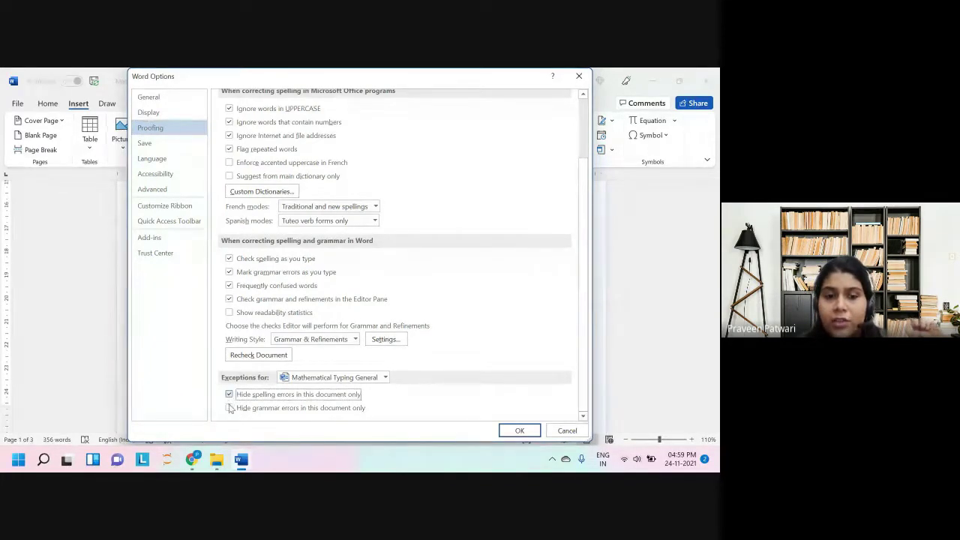
{"action": "left_click", "coordinate": [230, 408]}
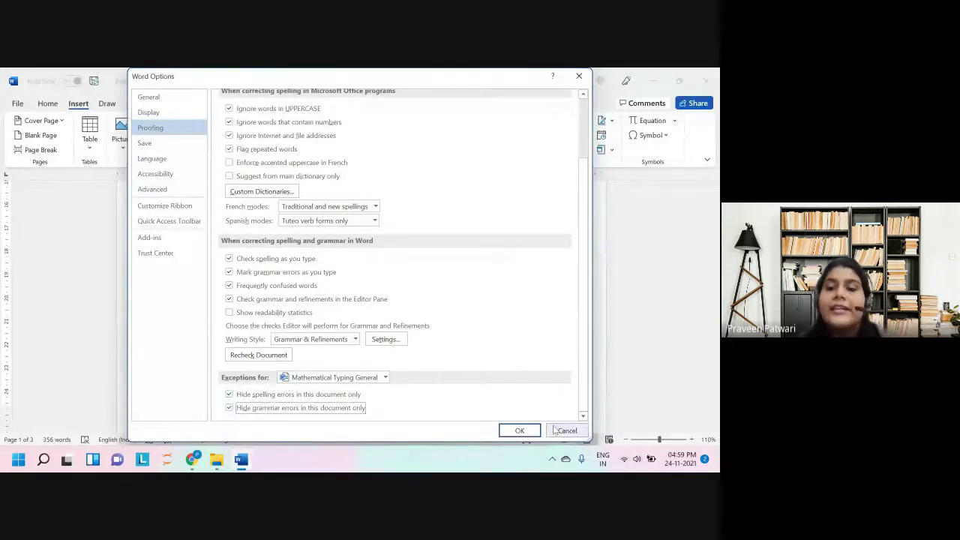
{"action": "left_click", "coordinate": [519, 430]}
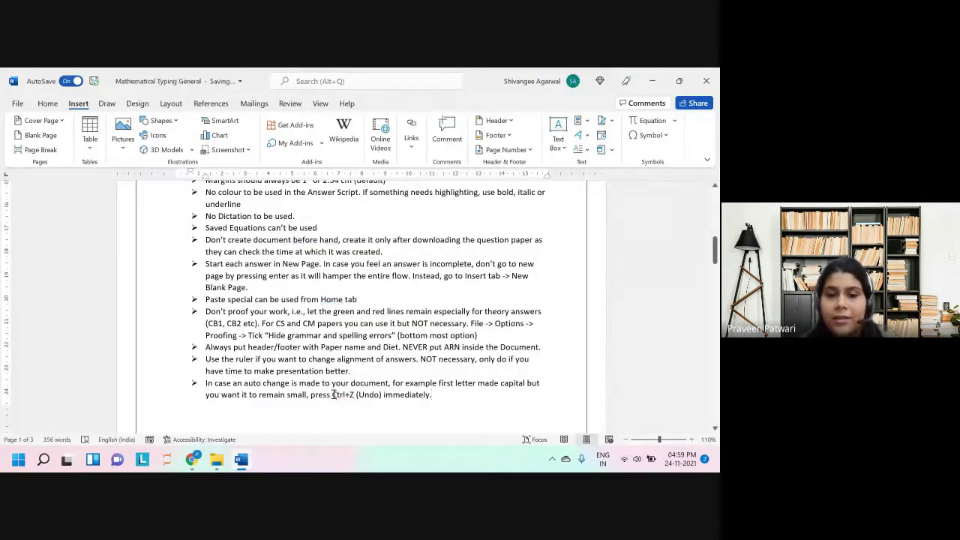
{"action": "left_click_drag", "start_coordinate": [331, 394], "coordinate": [383, 395]}
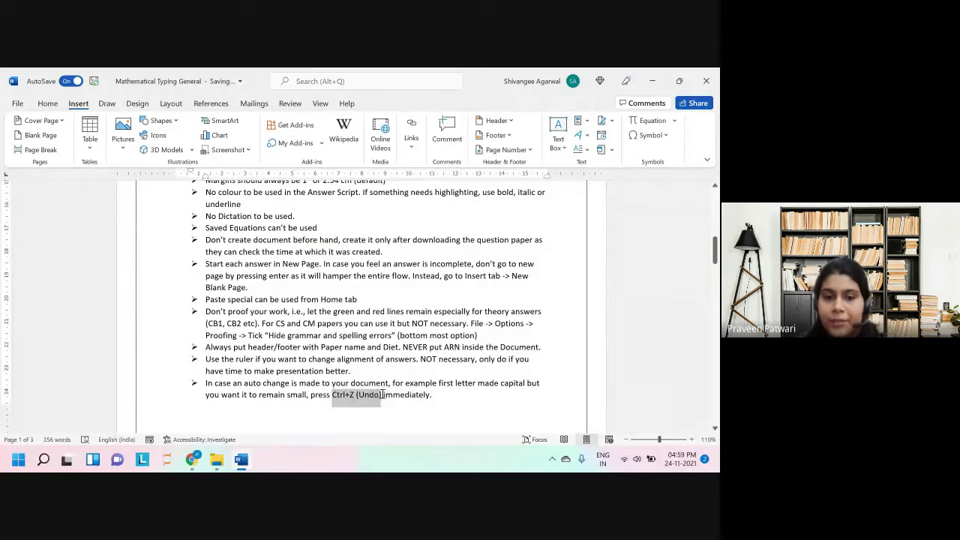
{"action": "left_click", "coordinate": [283, 345]}
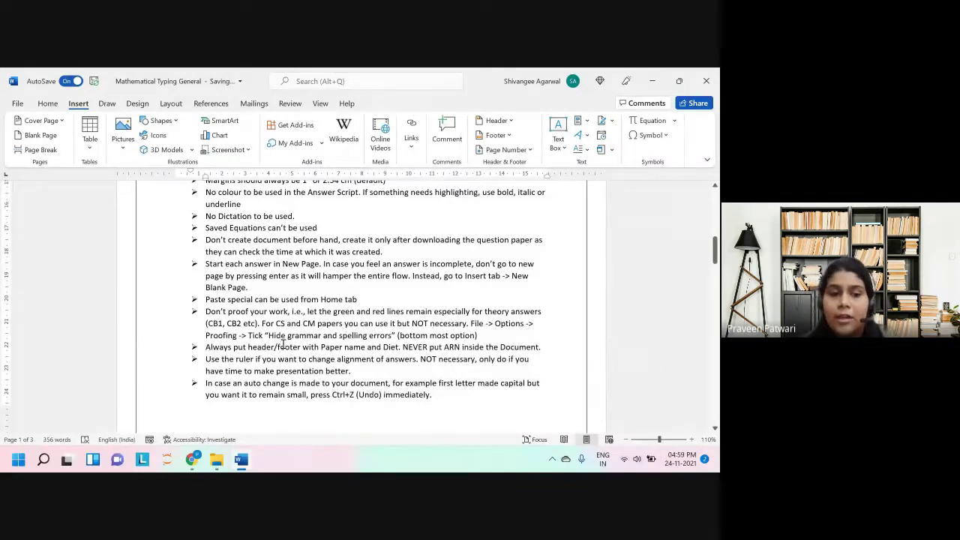
{"action": "scroll", "coordinate": [282, 344], "scroll_direction": "up", "scroll_amount": 3}
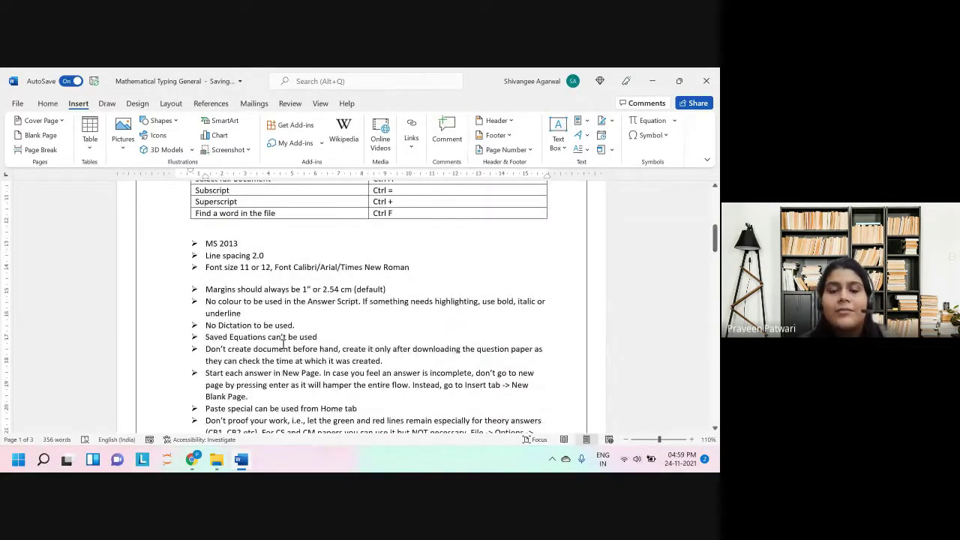
{"action": "scroll", "coordinate": [283, 344], "scroll_direction": "down", "scroll_amount": 1}
{"action": "scroll", "coordinate": [282, 343], "scroll_direction": "down", "scroll_amount": 3}
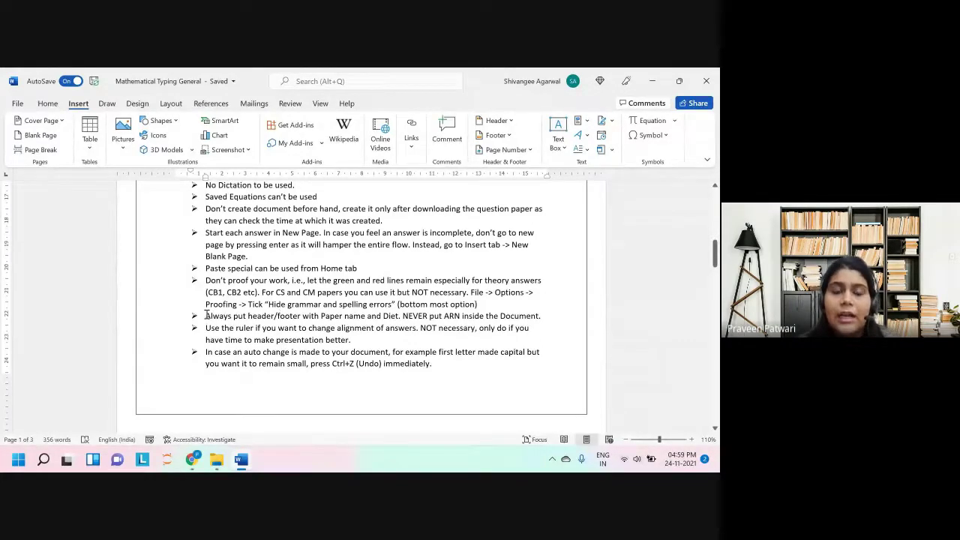
{"action": "left_click_drag", "start_coordinate": [205, 315], "coordinate": [398, 316]}
{"action": "left_click", "coordinate": [435, 353]}
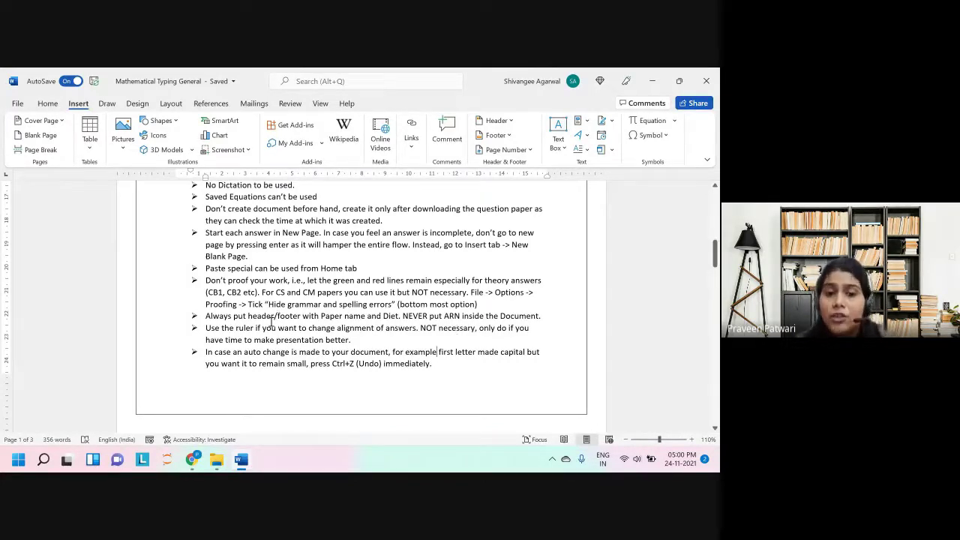
{"action": "left_click_drag", "start_coordinate": [247, 316], "coordinate": [302, 317]}
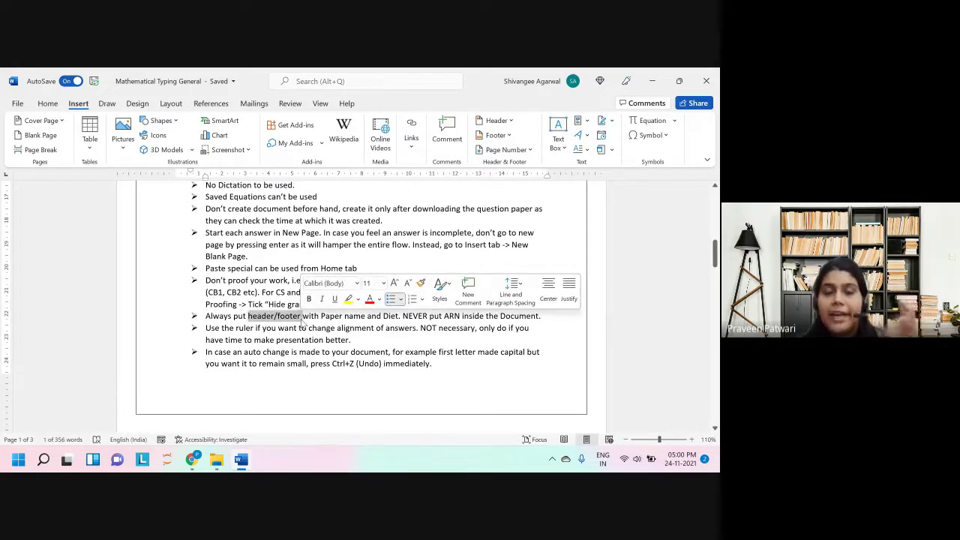
{"action": "left_click", "coordinate": [310, 321]}
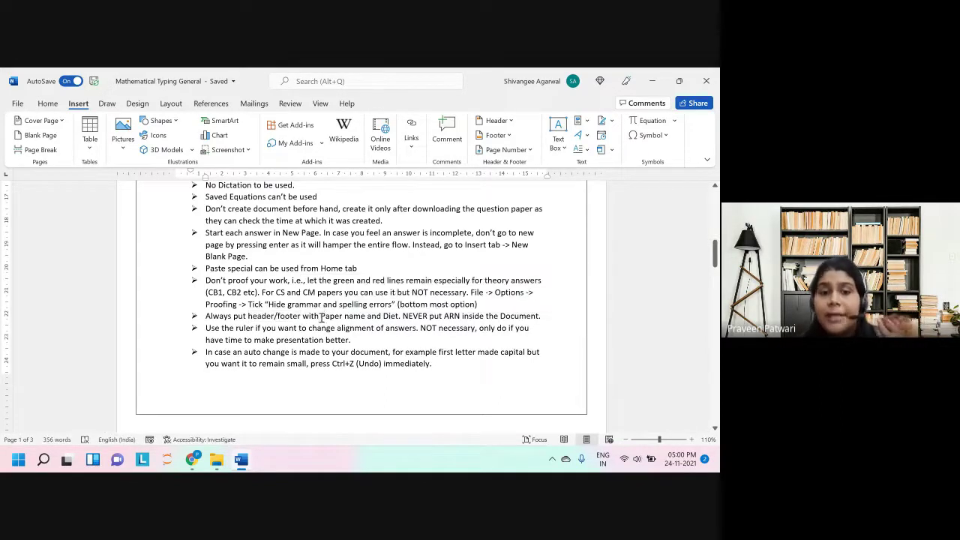
{"action": "left_click_drag", "start_coordinate": [321, 315], "coordinate": [404, 319]}
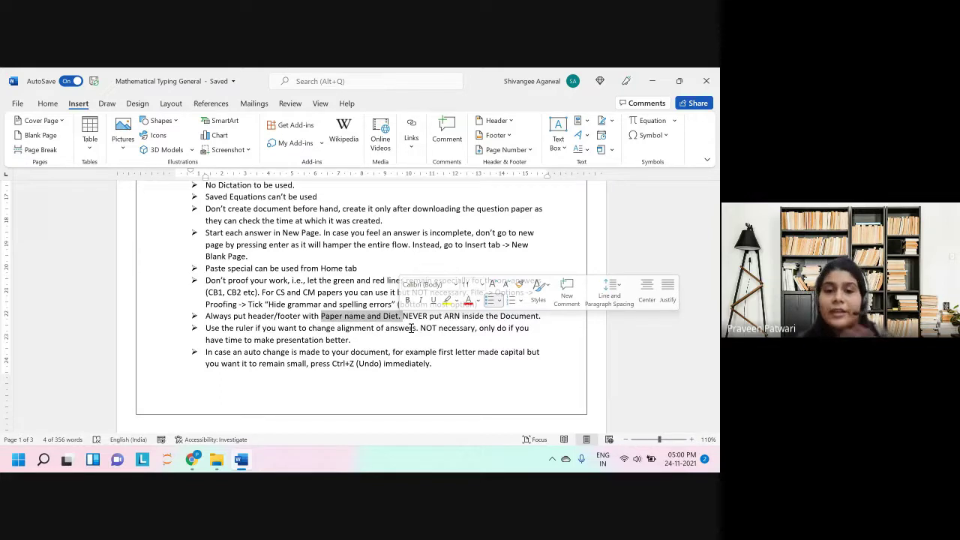
{"action": "left_click", "coordinate": [419, 338]}
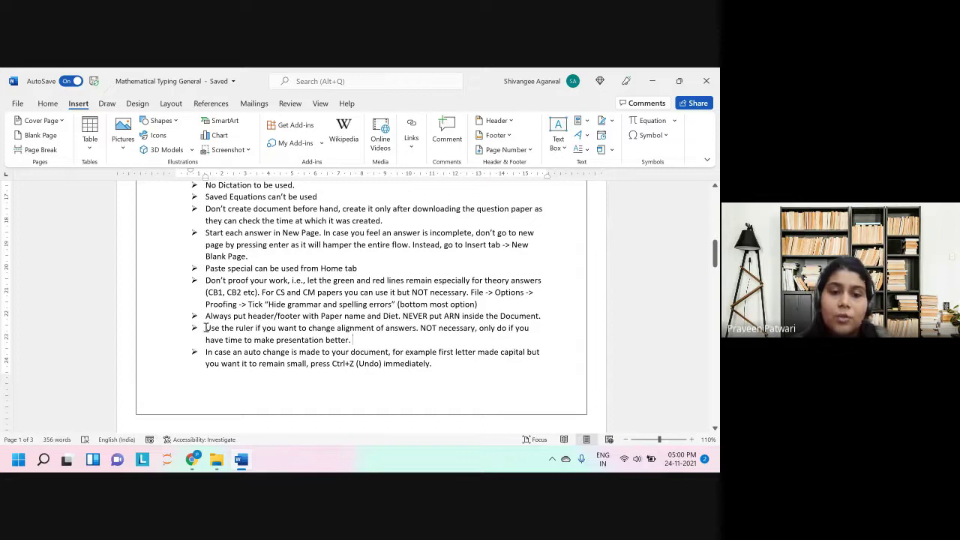
Step: Pull the last bullet's indent out to the left on the ruler
{"action": "left_click_drag", "start_coordinate": [206, 328], "coordinate": [417, 339]}
{"action": "left_click", "coordinate": [418, 341]}
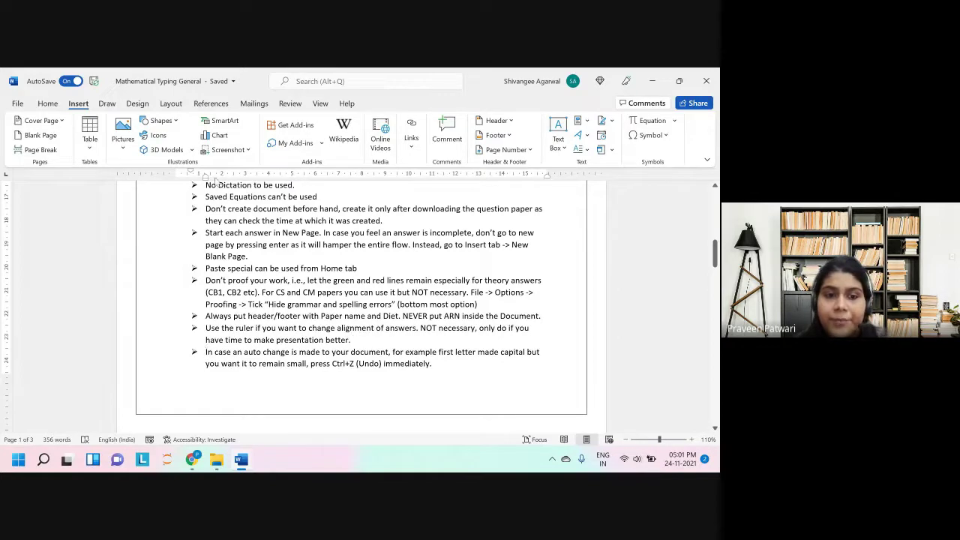
{"action": "left_click_drag", "start_coordinate": [205, 180], "coordinate": [165, 184]}
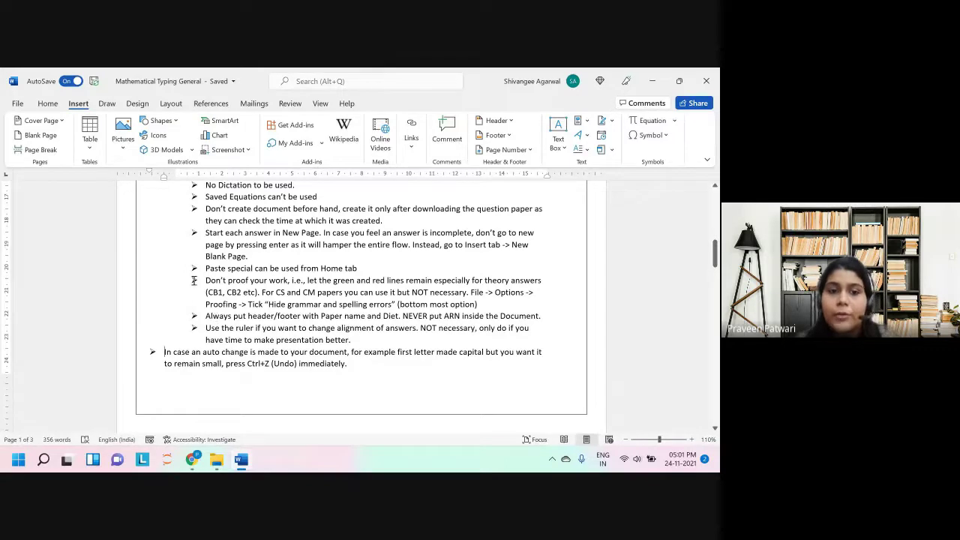
Step: Select the bullet list and drag the ruler markers to re-indent the final bullet
{"action": "left_click_drag", "start_coordinate": [181, 267], "coordinate": [203, 327]}
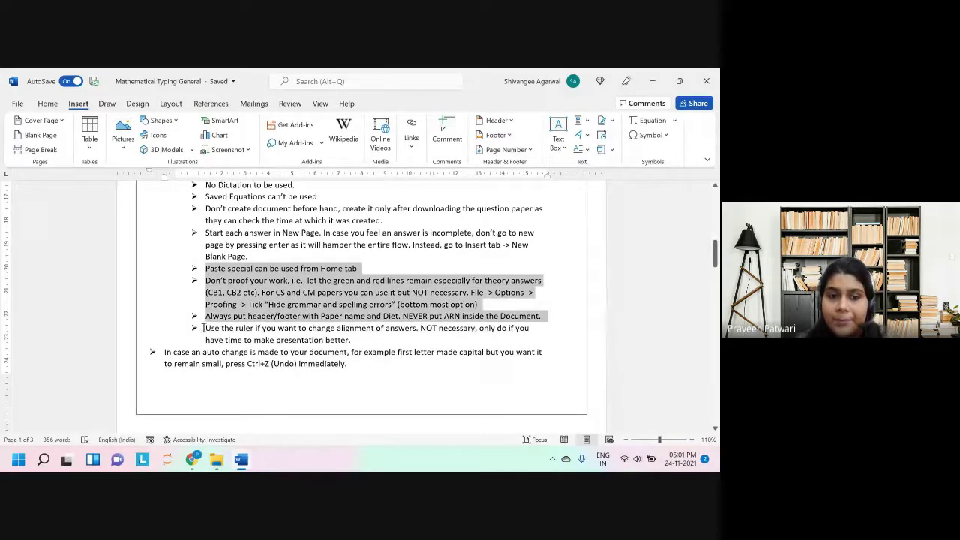
{"action": "left_click", "coordinate": [150, 342]}
{"action": "left_click", "coordinate": [160, 352]}
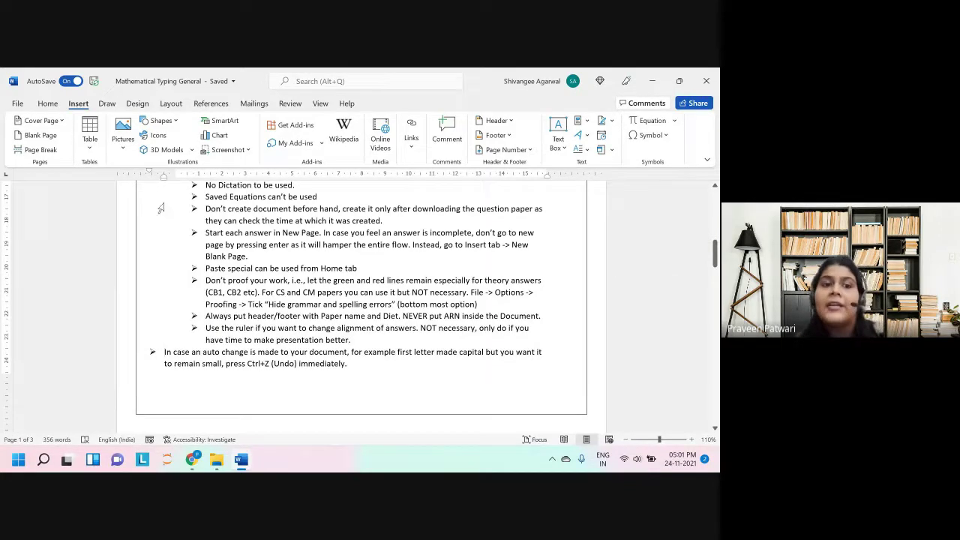
{"action": "left_click_drag", "start_coordinate": [165, 178], "coordinate": [199, 179]}
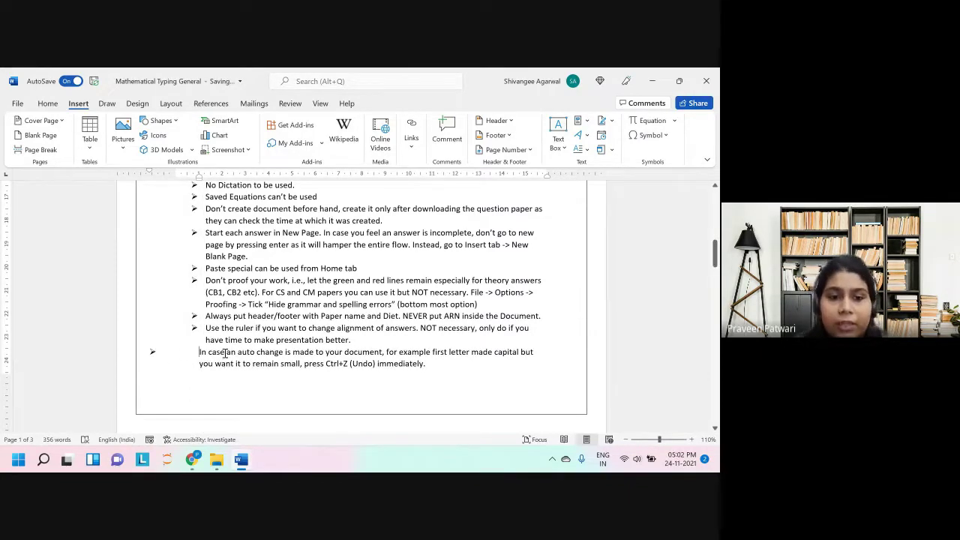
{"action": "mouse_move", "coordinate": [198, 177]}
{"action": "left_mouse_down"}
{"action": "mouse_move", "coordinate": [154, 180]}
{"action": "mouse_move", "coordinate": [214, 189]}
{"action": "left_mouse_up"}
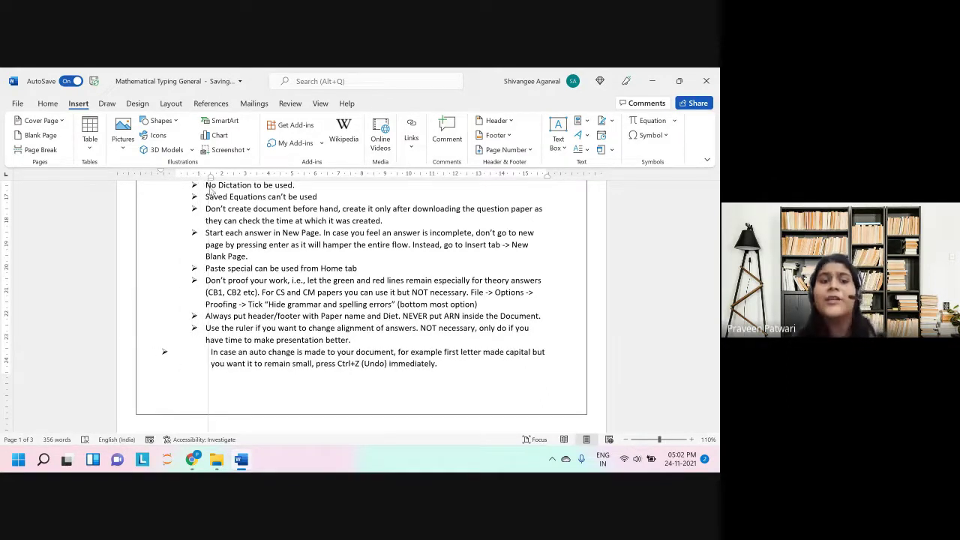
{"action": "left_click", "coordinate": [165, 352]}
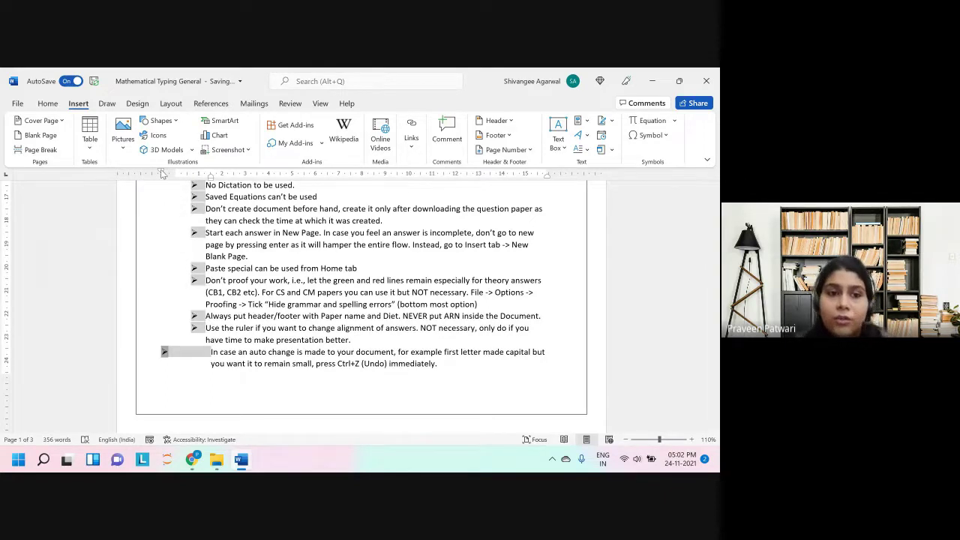
{"action": "left_click_drag", "start_coordinate": [161, 172], "coordinate": [194, 167]}
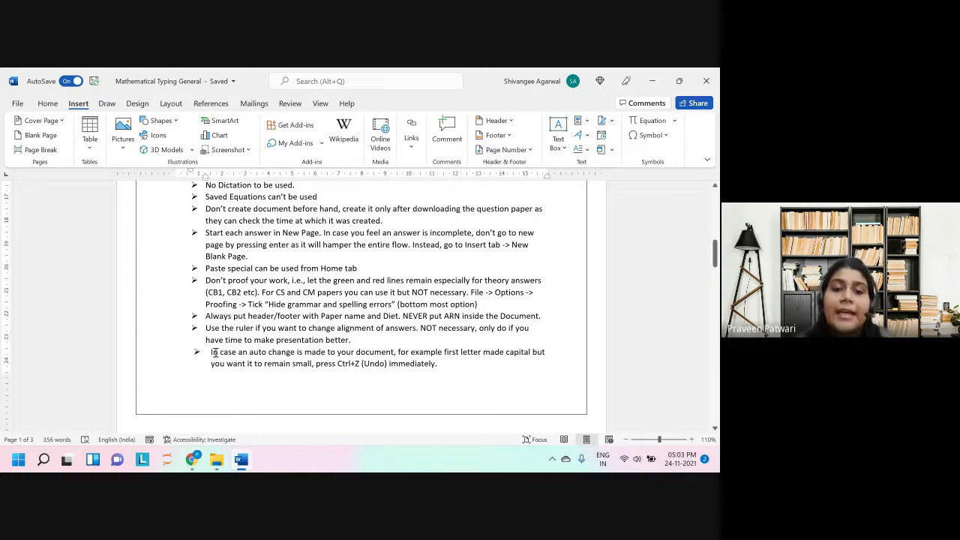
Step: Select and then deselect the words 'In case' in the final bullet
{"action": "left_click_drag", "start_coordinate": [210, 351], "coordinate": [469, 367]}
{"action": "left_click", "coordinate": [469, 367]}
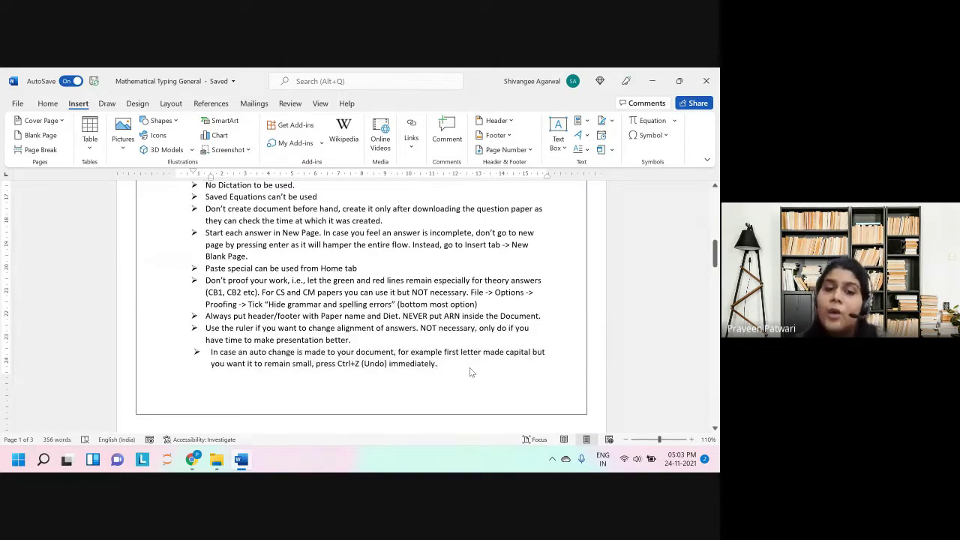
Step: Delete the three junk lines on page 2 and type the equation x = y +z
{"action": "scroll", "coordinate": [469, 367], "scroll_direction": "down", "scroll_amount": 6}
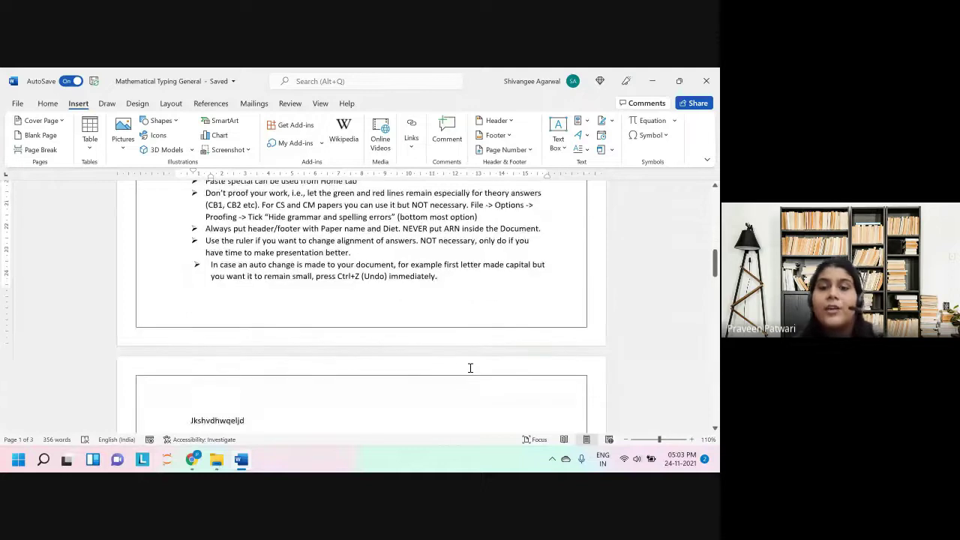
{"action": "left_click_drag", "start_coordinate": [272, 338], "coordinate": [176, 293]}
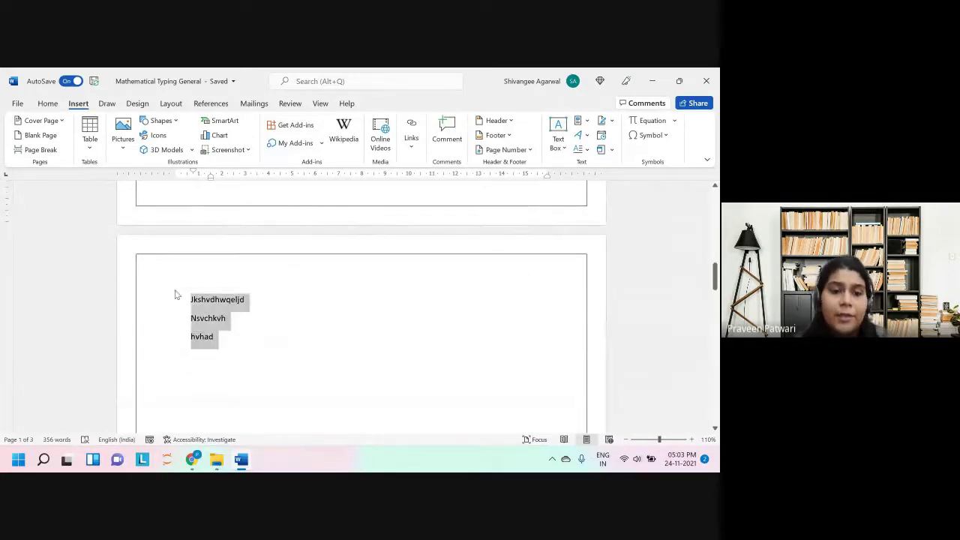
{"action": "key", "text": "BackSpace"}
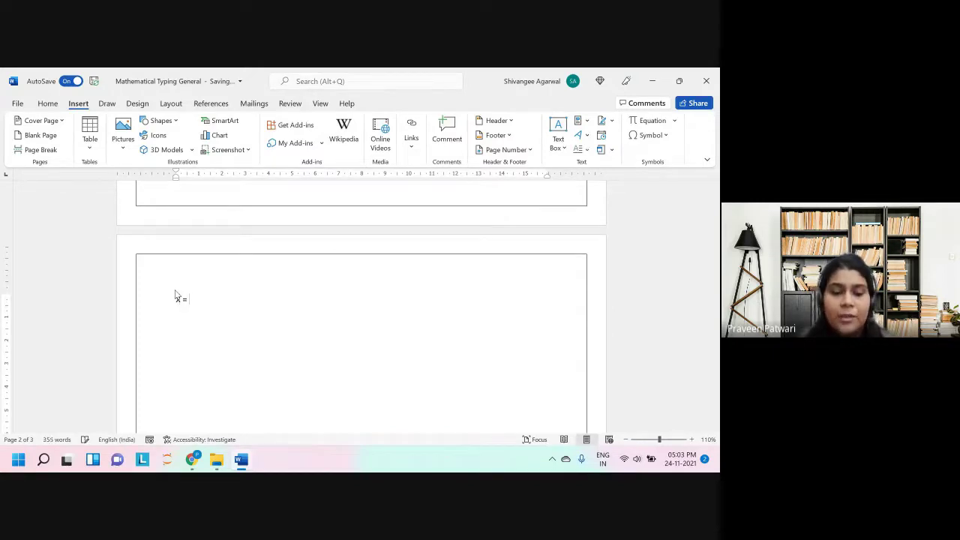
{"action": "type", "text": "y +z"}
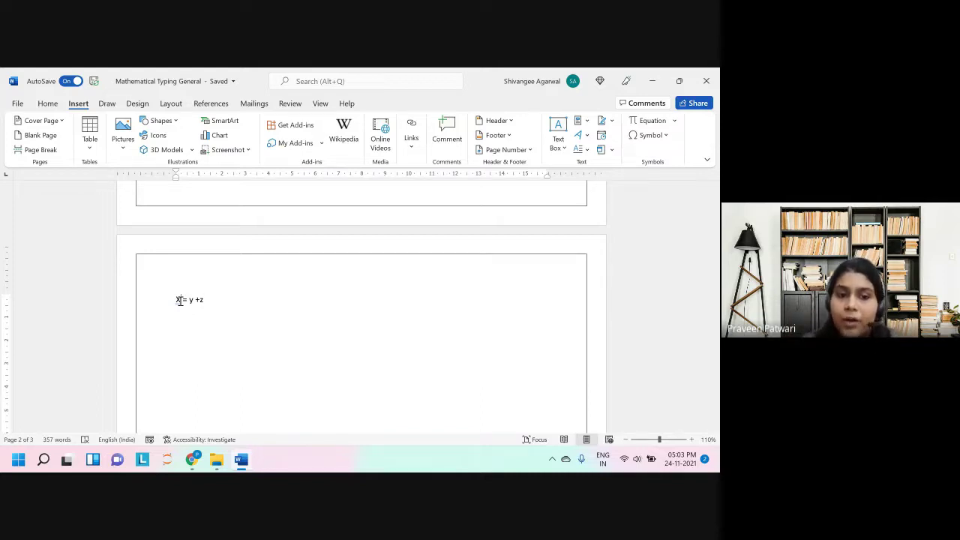
Step: Change the capital X to lowercase, then erase the equation line
{"action": "left_click", "coordinate": [180, 300]}
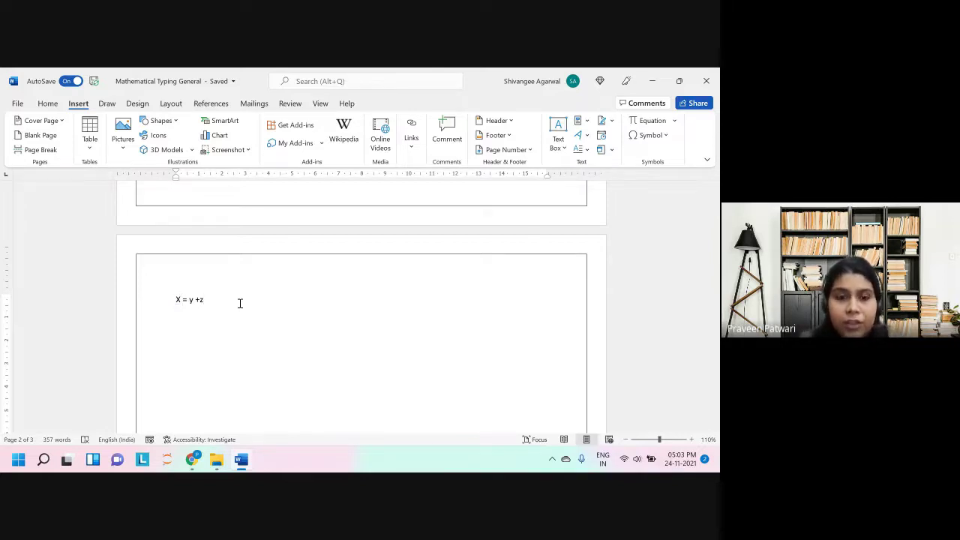
{"action": "key", "text": "shift+Left"}
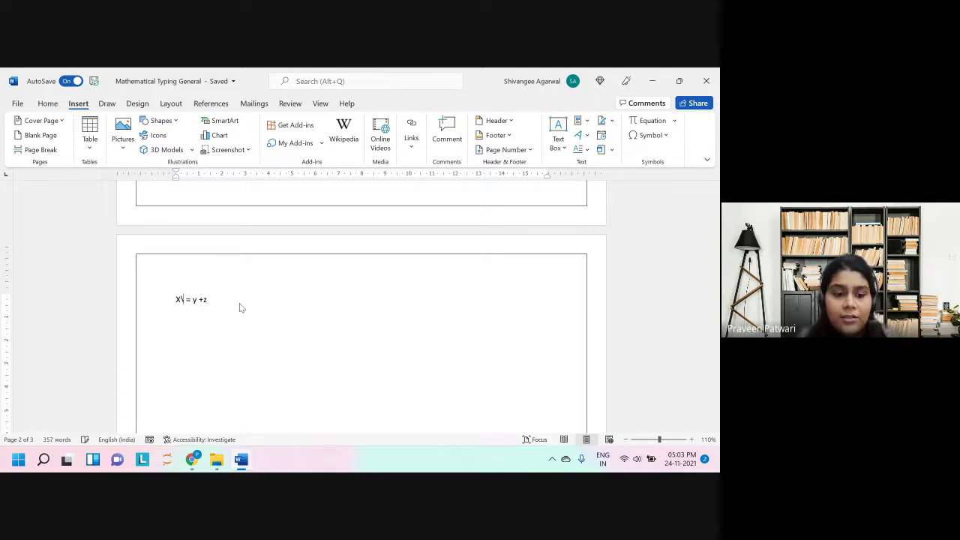
{"action": "key", "text": "BackSpace"}
{"action": "type", "text": "x"}
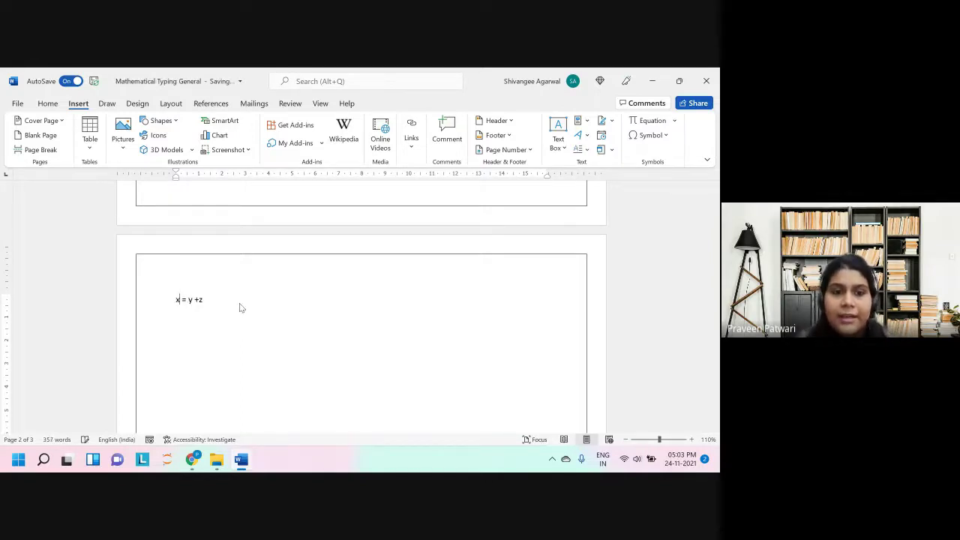
{"action": "key", "text": "Right"}
{"action": "key", "text": "Right"}
{"action": "key", "text": "Right"}
{"action": "key", "text": "Right"}
{"action": "key", "text": "Right"}
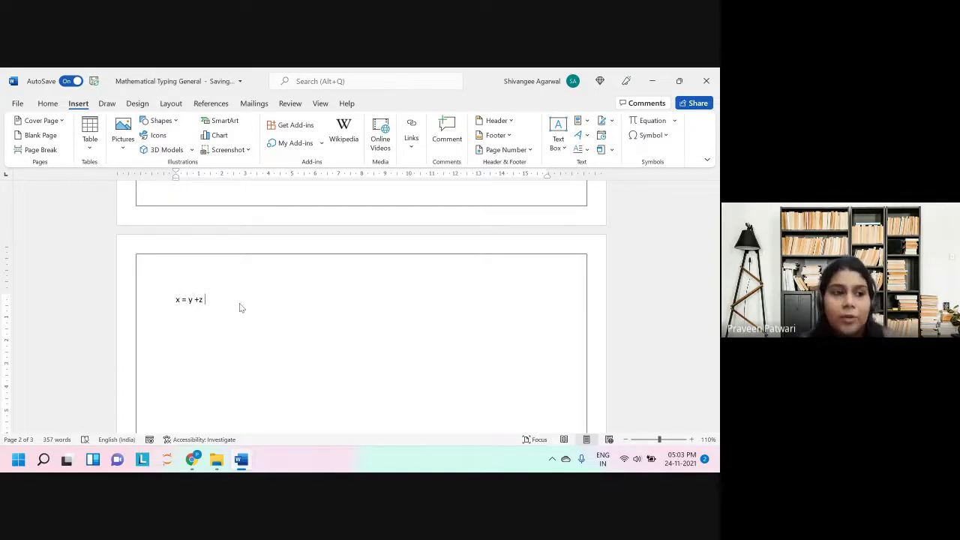
{"action": "key", "text": "BackSpace"}
{"action": "key", "text": "BackSpace"}
{"action": "key", "text": "BackSpace"}
{"action": "key", "text": "BackSpace"}
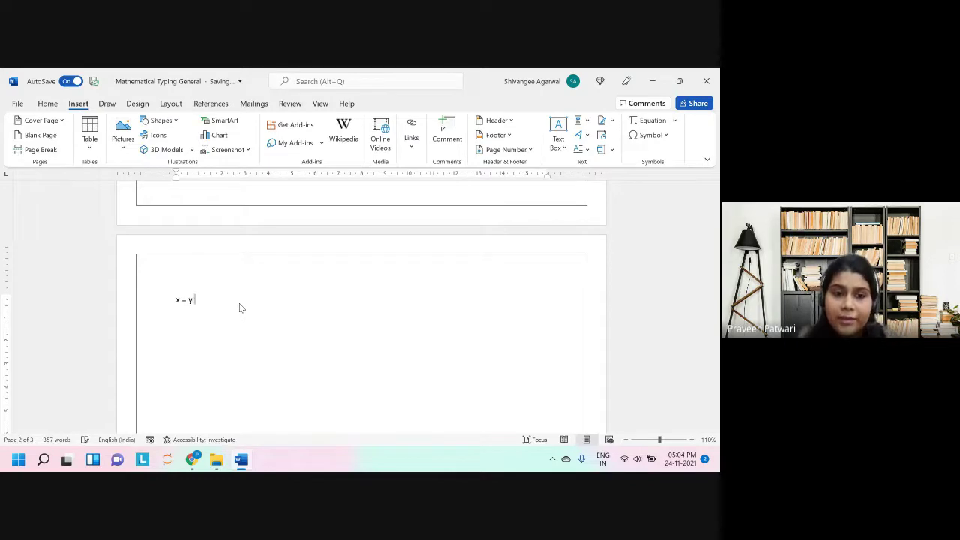
{"action": "key", "text": "BackSpace"}
{"action": "key", "text": "BackSpace"}
{"action": "key", "text": "BackSpace"}
{"action": "key", "text": "BackSpace"}
{"action": "key", "text": "BackSpace"}
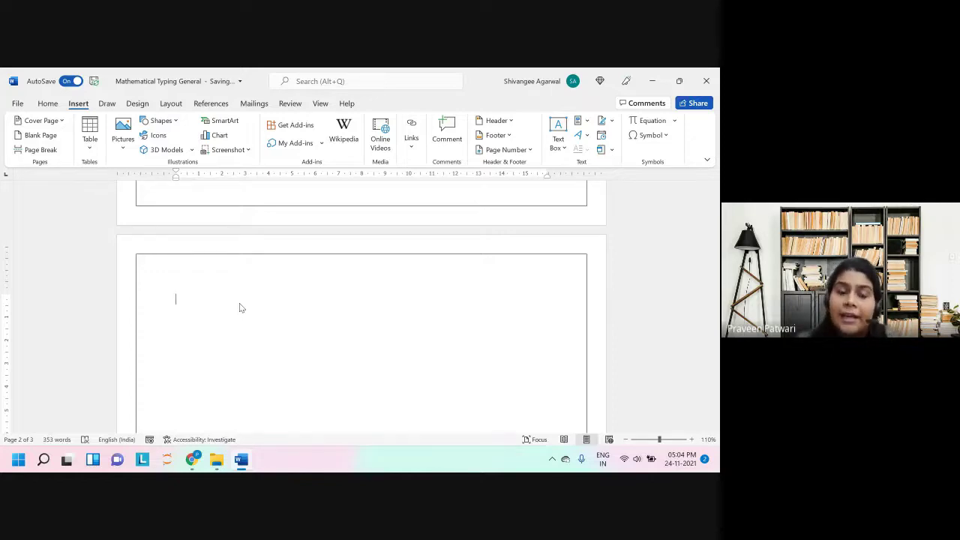
Step: Type a single lowercase x and push it down one line
{"action": "type", "text": "x"}
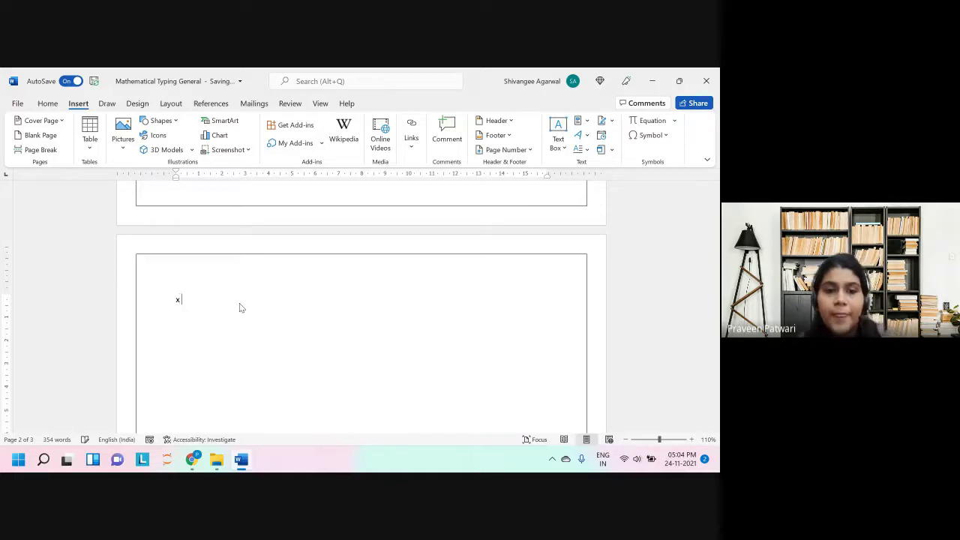
{"action": "key", "text": "BackSpace"}
{"action": "key", "text": "BackSpace"}
{"action": "key", "text": "Return"}
{"action": "type", "text": "x"}
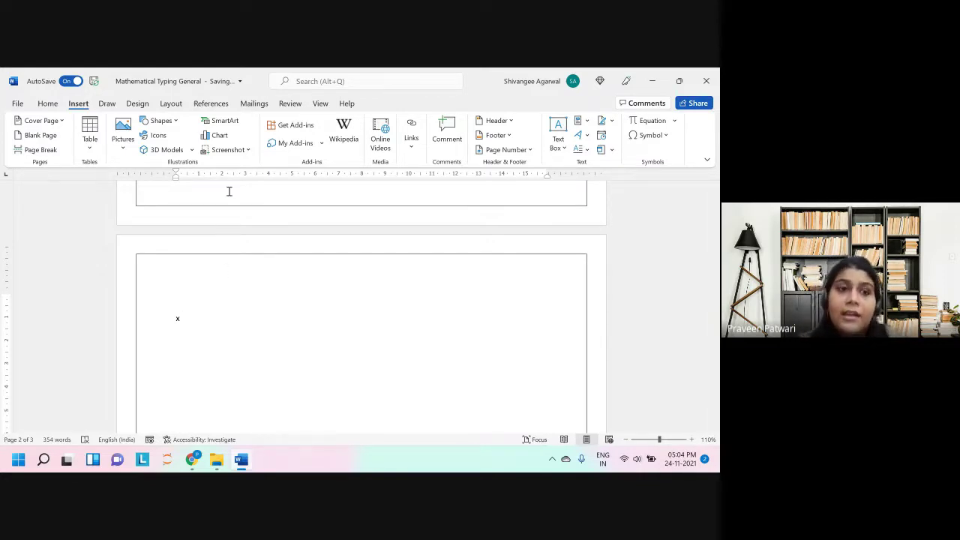
{"action": "scroll", "coordinate": [229, 195], "scroll_direction": "up", "scroll_amount": 5}
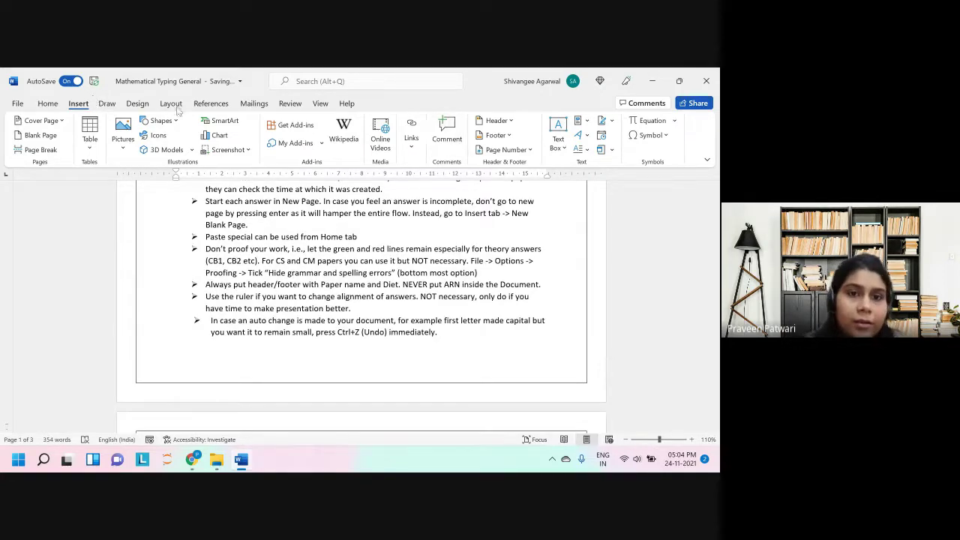
Step: Check the document's file name, then delete the lone x from page 2
{"action": "left_click", "coordinate": [214, 81]}
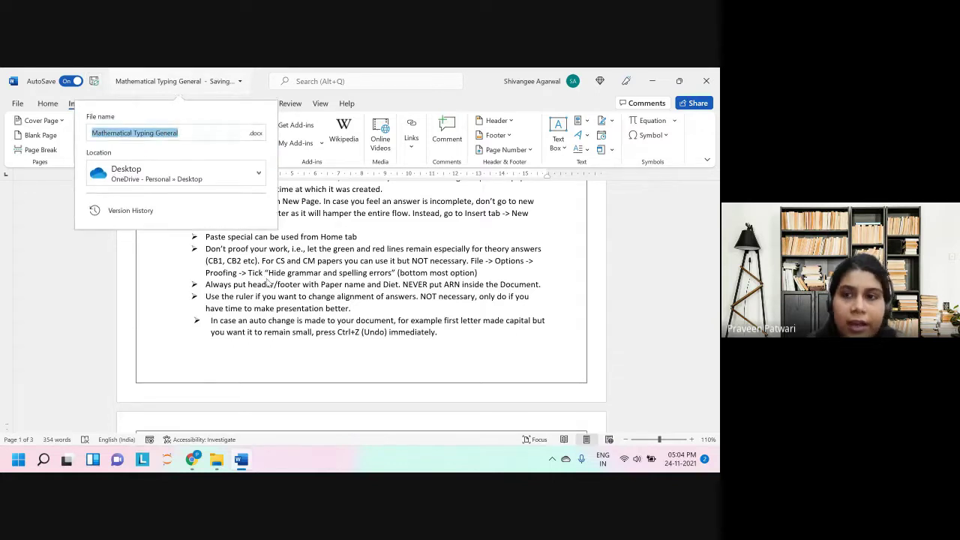
{"action": "left_click", "coordinate": [344, 276]}
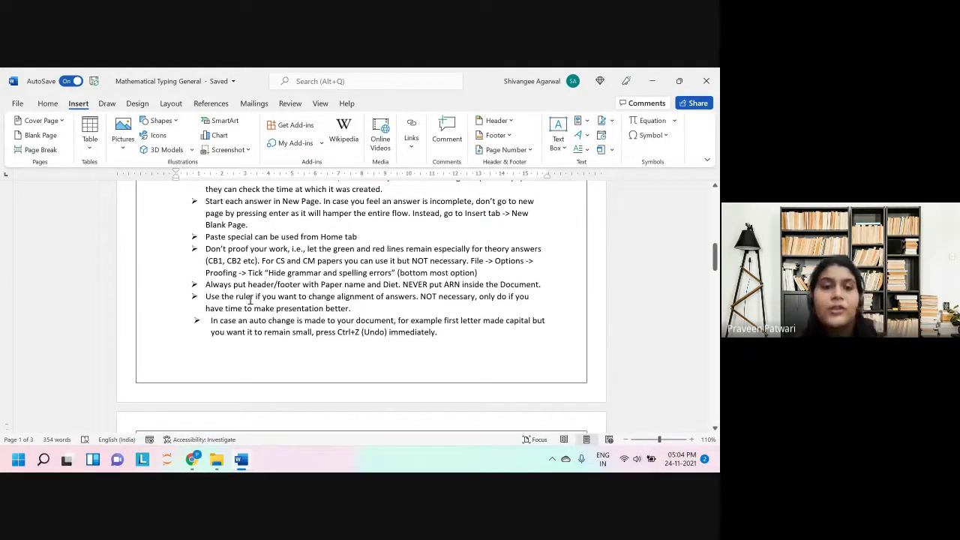
{"action": "scroll", "coordinate": [250, 300], "scroll_direction": "down", "scroll_amount": 2}
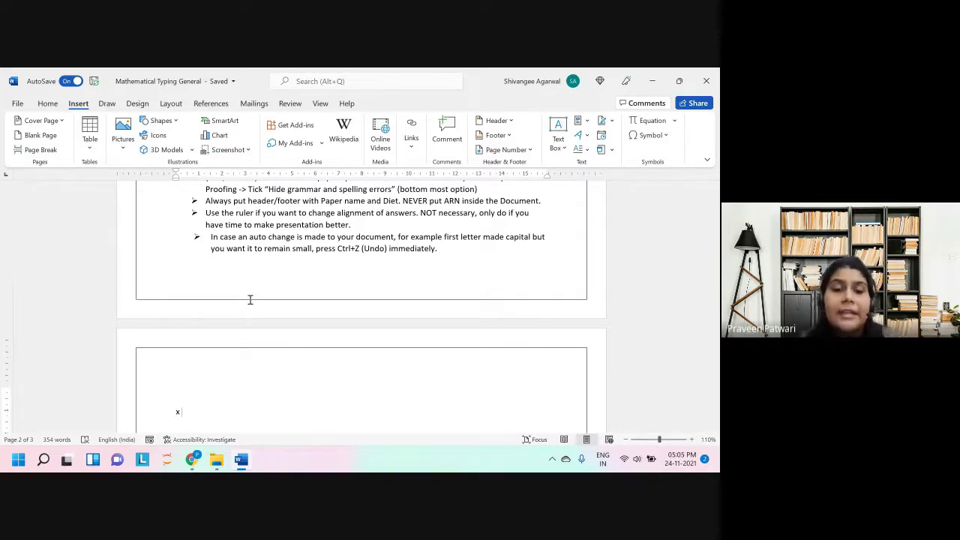
{"action": "key", "text": "BackSpace"}
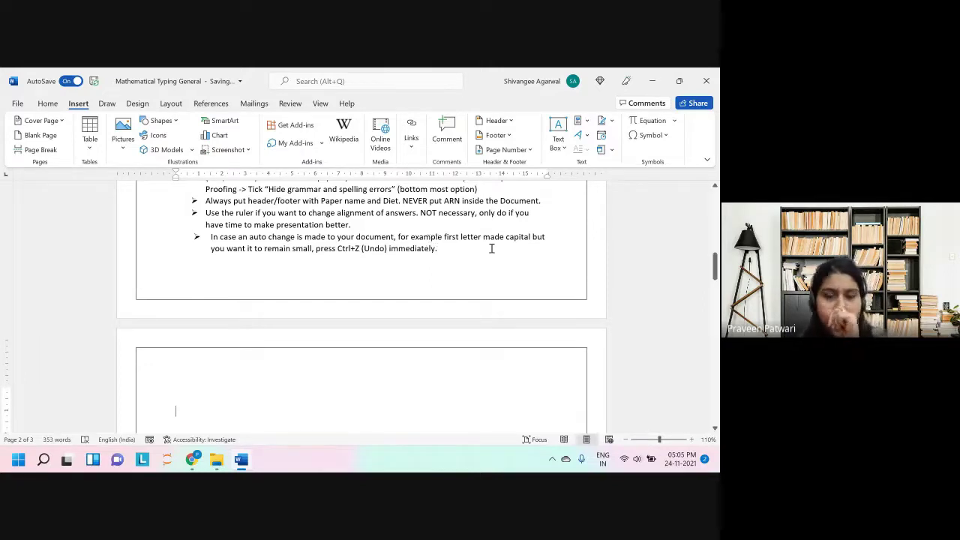
{"action": "left_click", "coordinate": [457, 250]}
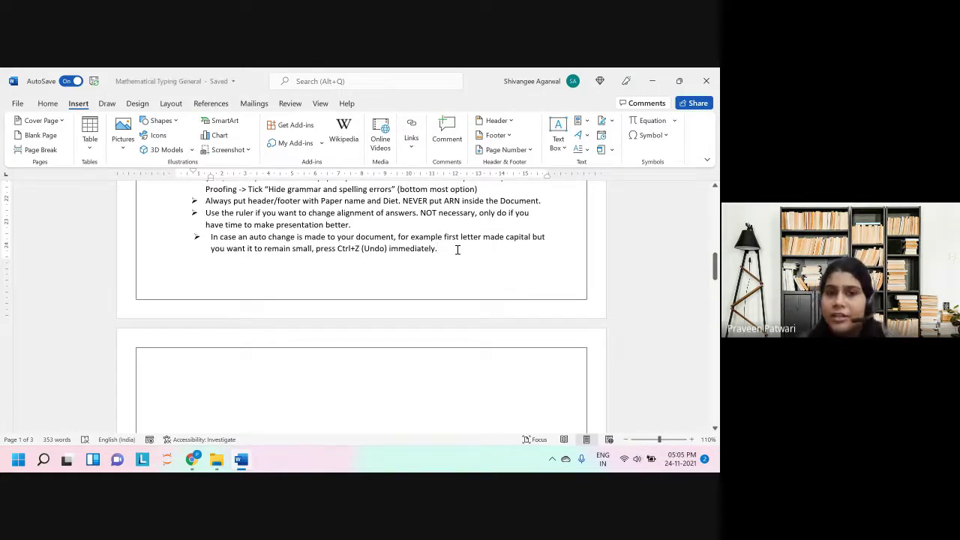
{"action": "scroll", "coordinate": [456, 250], "scroll_direction": "up", "scroll_amount": 2}
{"action": "scroll", "coordinate": [457, 249], "scroll_direction": "up", "scroll_amount": 3}
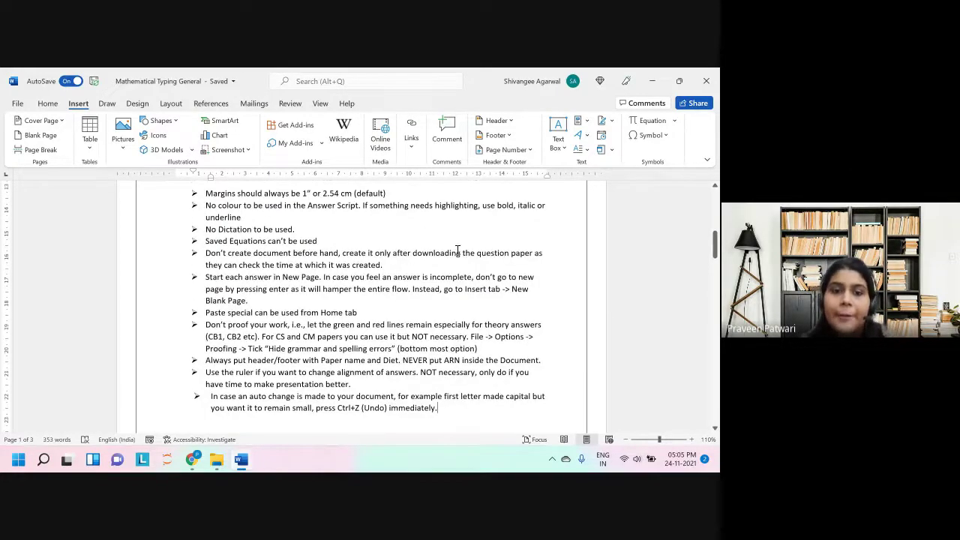
{"action": "scroll", "coordinate": [457, 249], "scroll_direction": "up", "scroll_amount": 7}
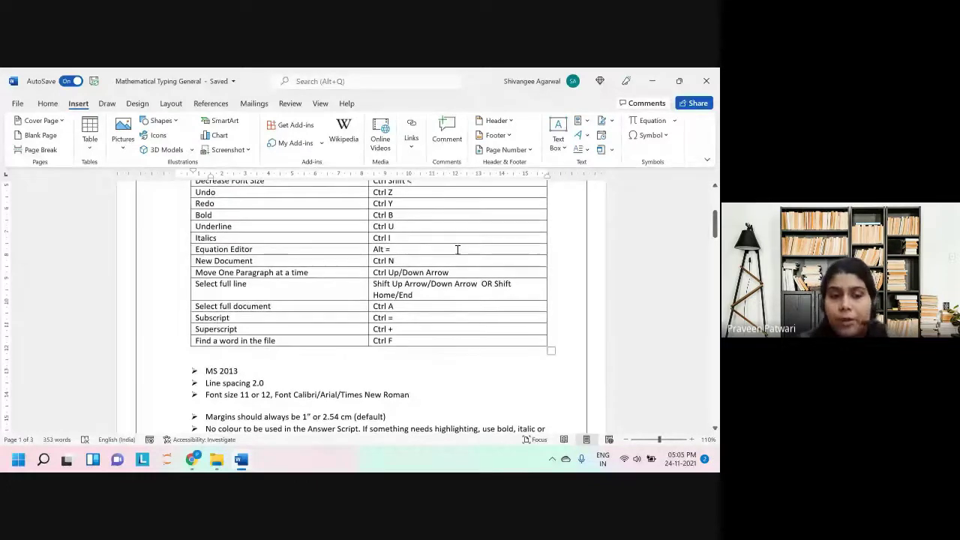
{"action": "scroll", "coordinate": [456, 250], "scroll_direction": "up", "scroll_amount": 5}
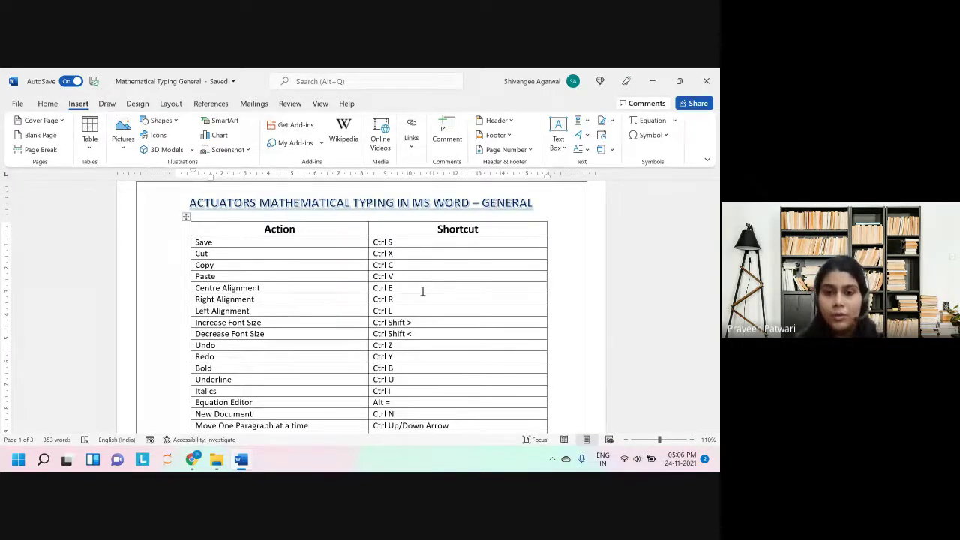
{"action": "scroll", "coordinate": [405, 359], "scroll_direction": "down", "scroll_amount": 2}
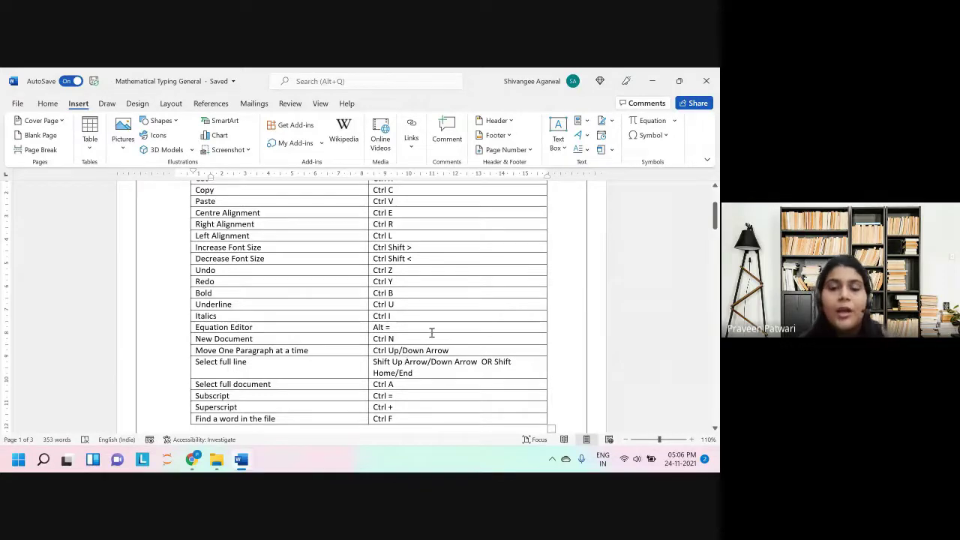
{"action": "scroll", "coordinate": [432, 332], "scroll_direction": "up", "scroll_amount": 3}
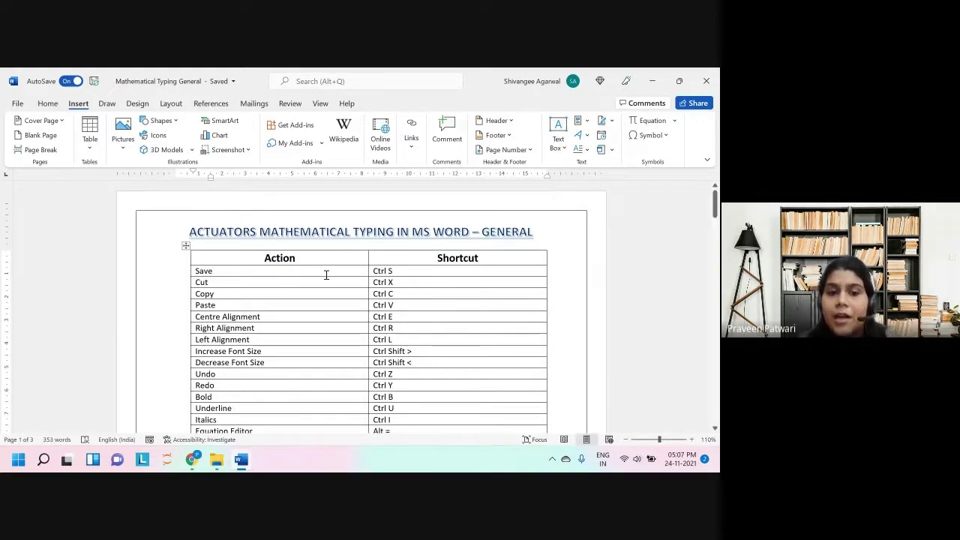
{"action": "scroll", "coordinate": [518, 343], "scroll_direction": "down", "scroll_amount": 6}
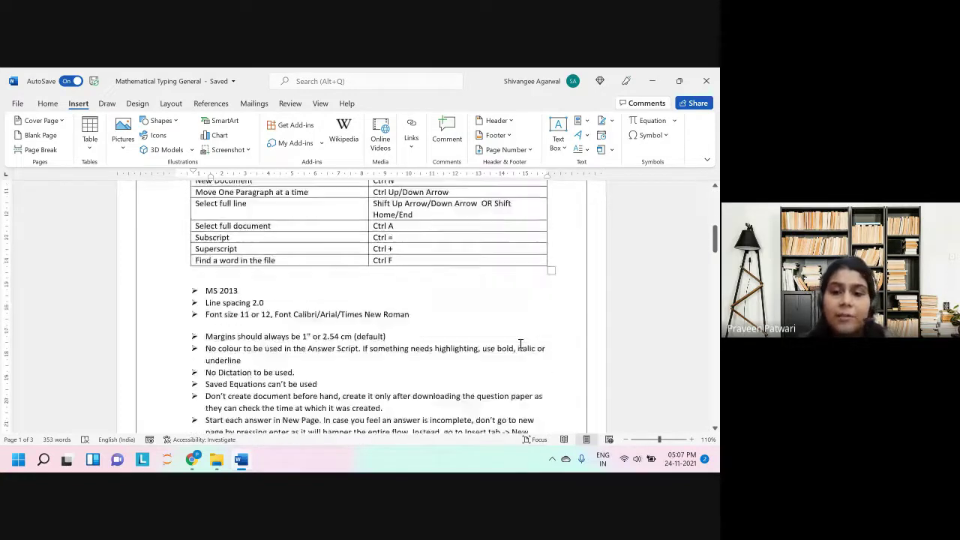
{"action": "scroll", "coordinate": [519, 343], "scroll_direction": "down", "scroll_amount": 5}
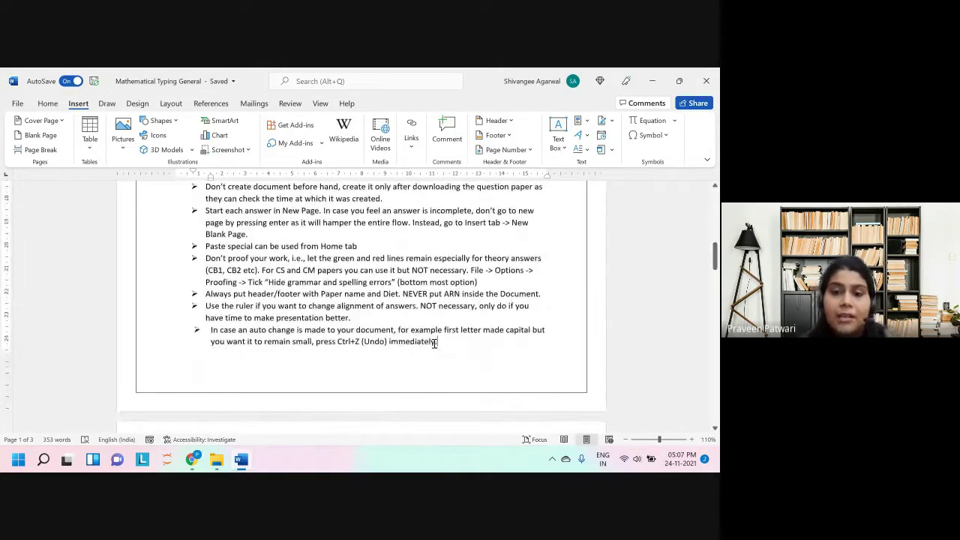
{"action": "left_click_drag", "start_coordinate": [433, 342], "coordinate": [389, 342]}
{"action": "key", "text": "ctrl+c"}
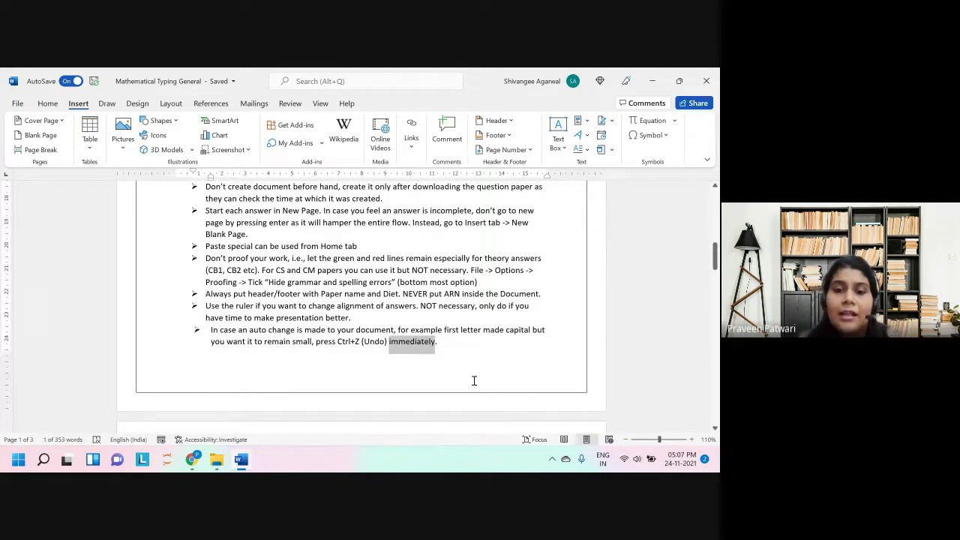
{"action": "right_click", "coordinate": [424, 347]}
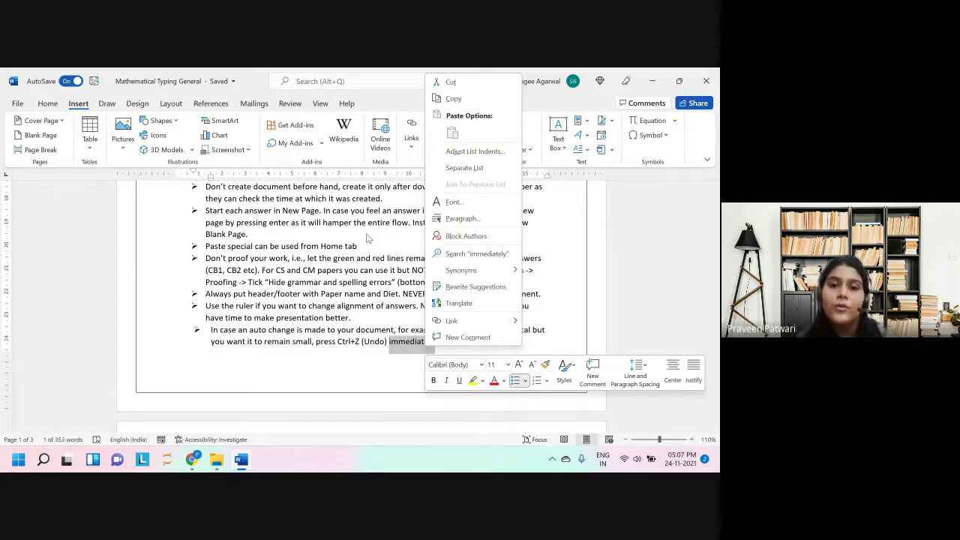
{"action": "key", "text": "Escape"}
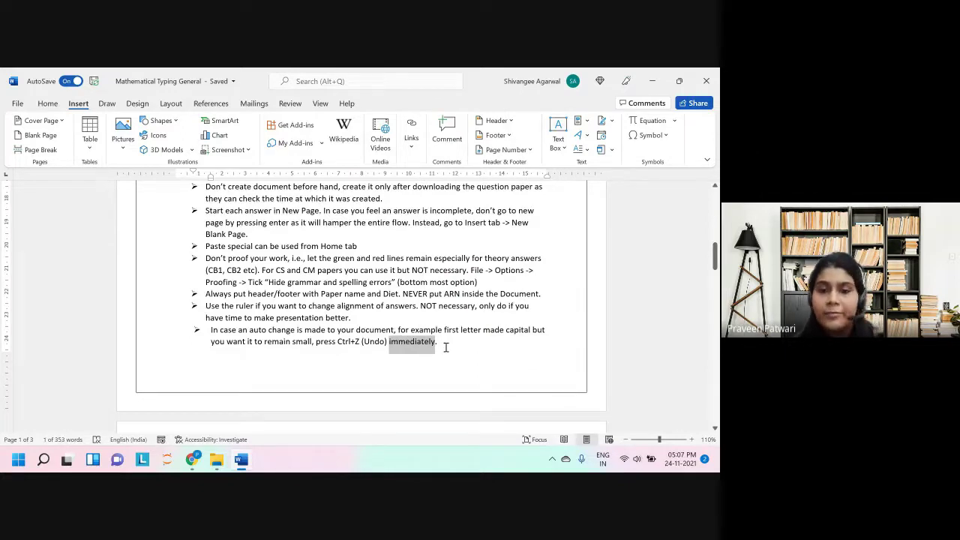
{"action": "scroll", "coordinate": [416, 325], "scroll_direction": "up", "scroll_amount": 2}
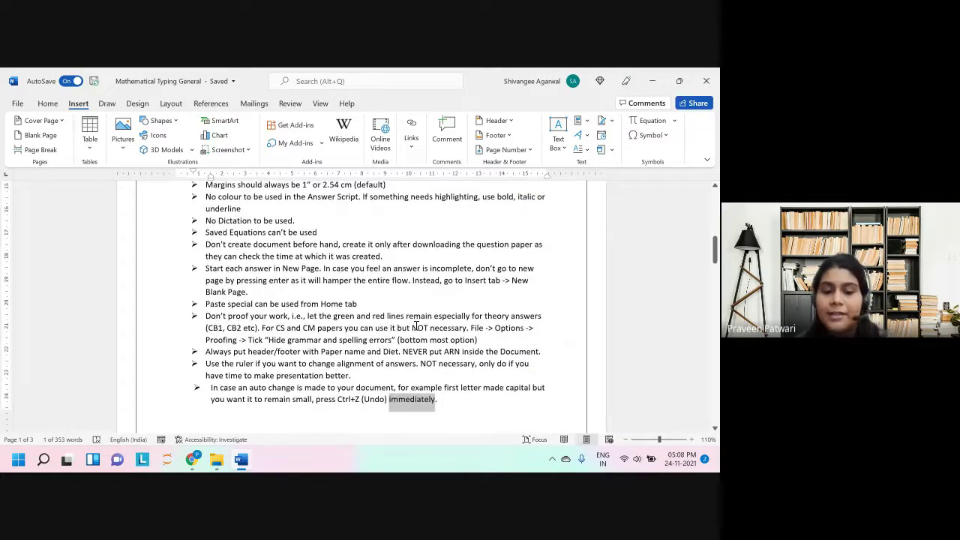
{"action": "key", "text": "Delete"}
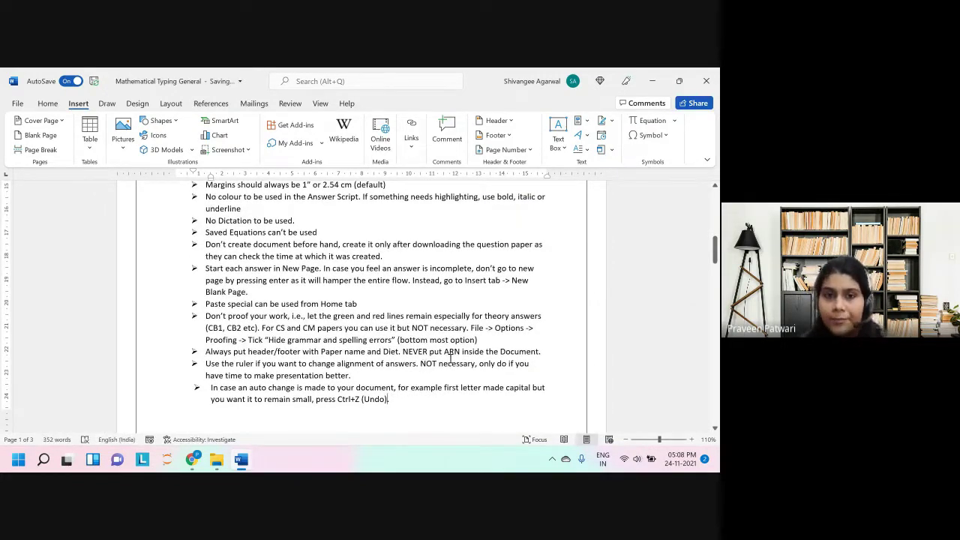
{"action": "scroll", "coordinate": [375, 352], "scroll_direction": "up", "scroll_amount": 10}
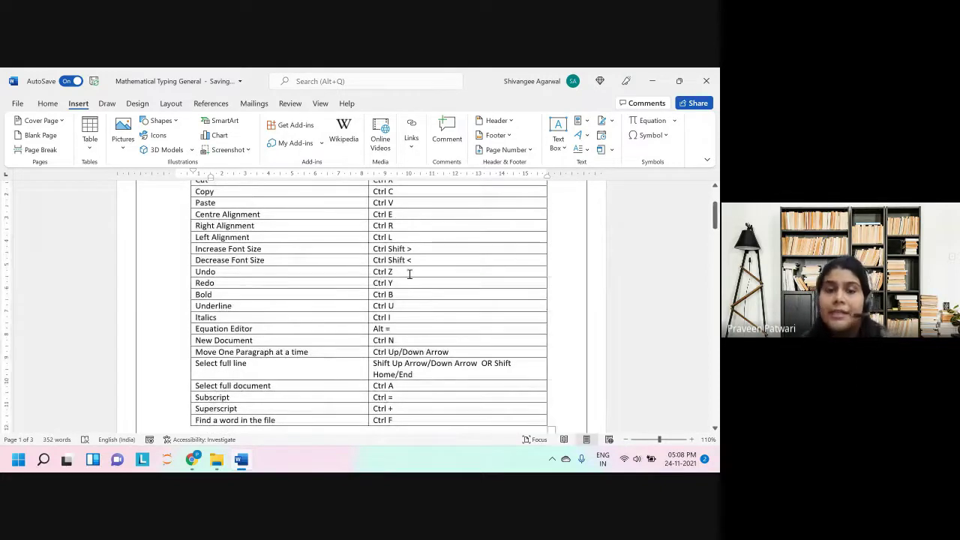
{"action": "scroll", "coordinate": [410, 275], "scroll_direction": "down", "scroll_amount": 10}
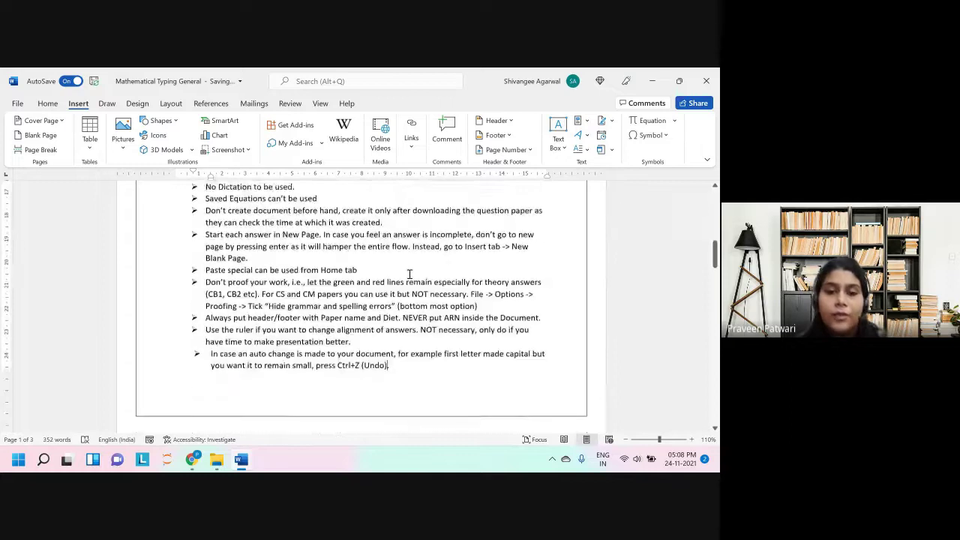
{"action": "left_click", "coordinate": [370, 338]}
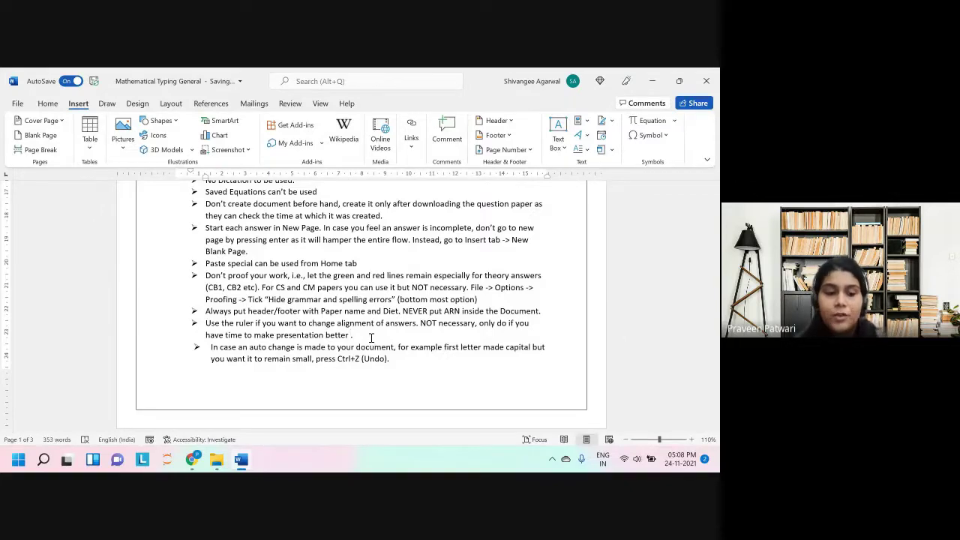
{"action": "key", "text": "ctrl+v"}
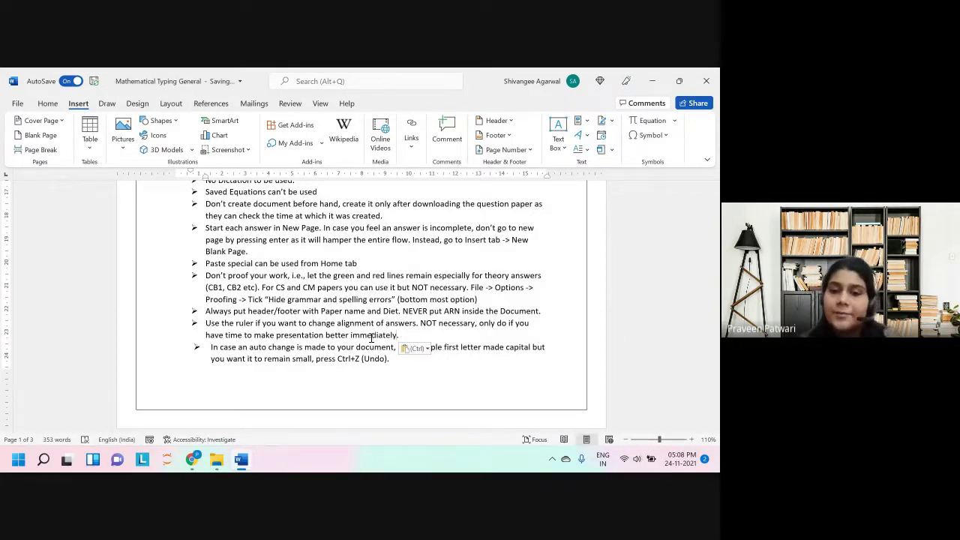
{"action": "key", "text": "shift+Left"}
{"action": "key", "text": "shift+Left"}
{"action": "key", "text": "shift+Left"}
{"action": "key", "text": "shift+Left"}
{"action": "key", "text": "shift+Left"}
{"action": "key", "text": "shift+Left"}
{"action": "key", "text": "shift+Left"}
{"action": "key", "text": "shift+Left"}
{"action": "key", "text": "shift+Left"}
{"action": "key", "text": "shift+Left"}
{"action": "key", "text": "shift+Left"}
{"action": "key", "text": "ctrl+c"}
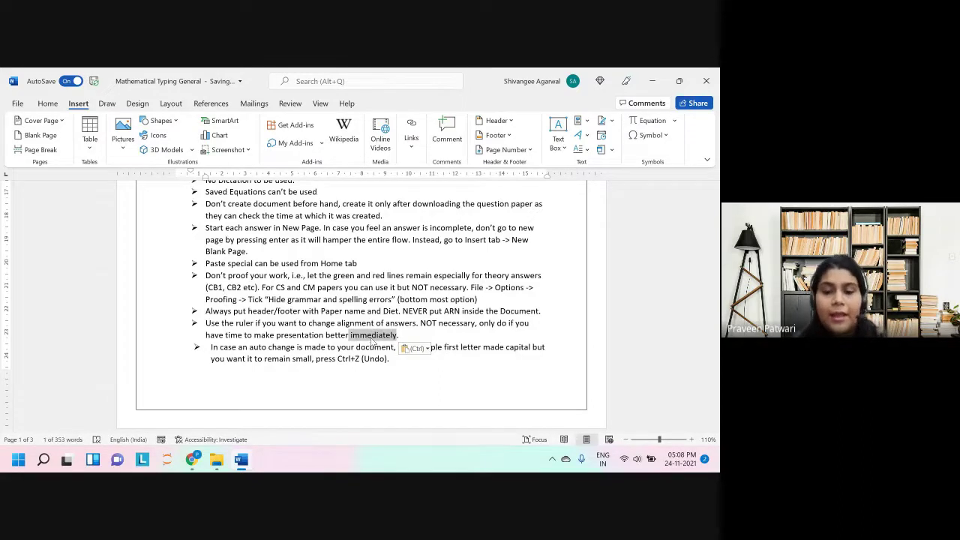
{"action": "key", "text": "BackSpace"}
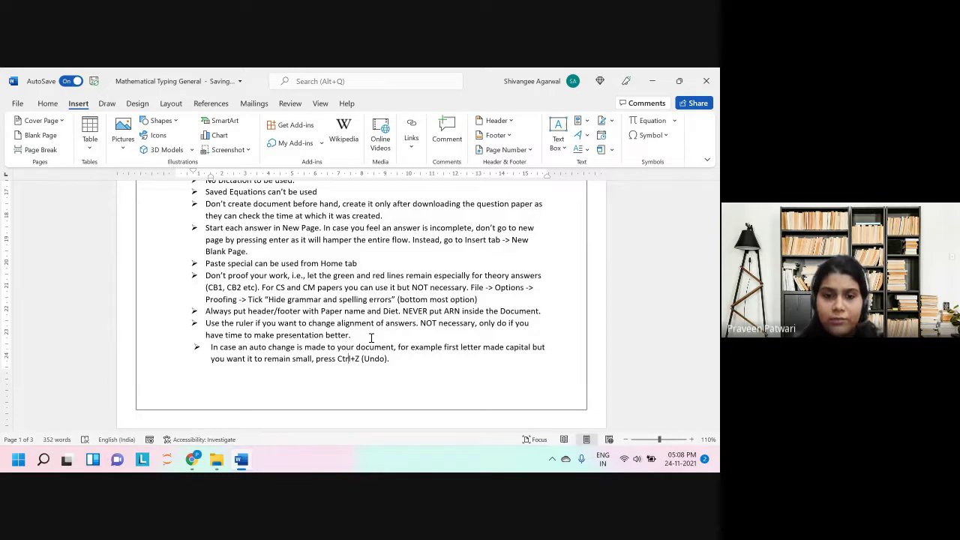
{"action": "key", "text": "Right"}
{"action": "key", "text": "Right"}
{"action": "scroll", "coordinate": [370, 338], "scroll_direction": "up", "scroll_amount": 4}
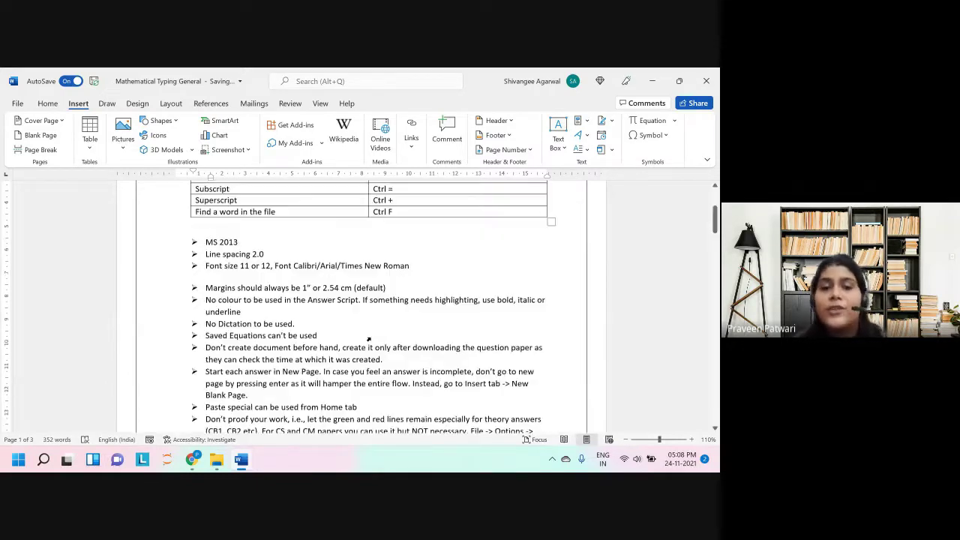
{"action": "scroll", "coordinate": [369, 339], "scroll_direction": "down", "scroll_amount": 1}
{"action": "scroll", "coordinate": [372, 338], "scroll_direction": "down", "scroll_amount": 4}
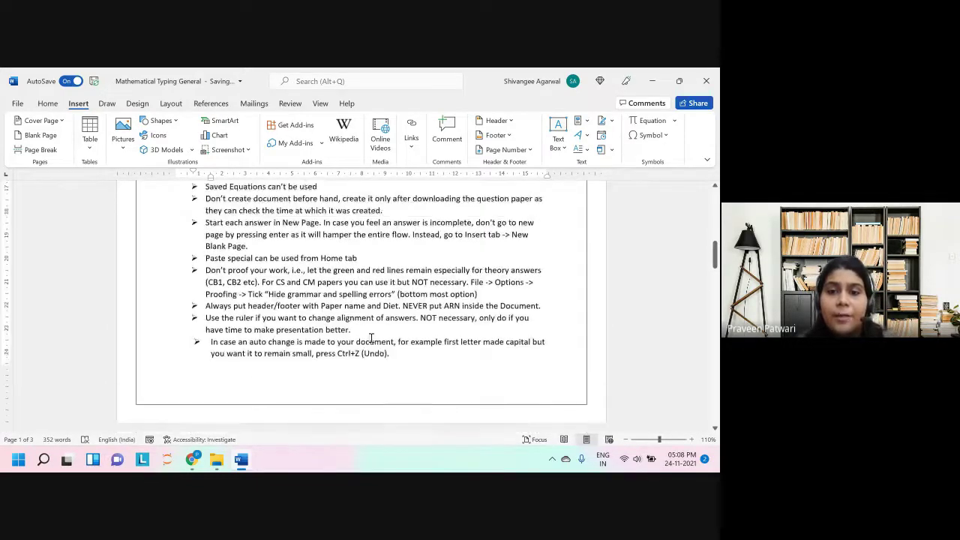
{"action": "left_click", "coordinate": [388, 356]}
{"action": "type", "text": "immediate"}
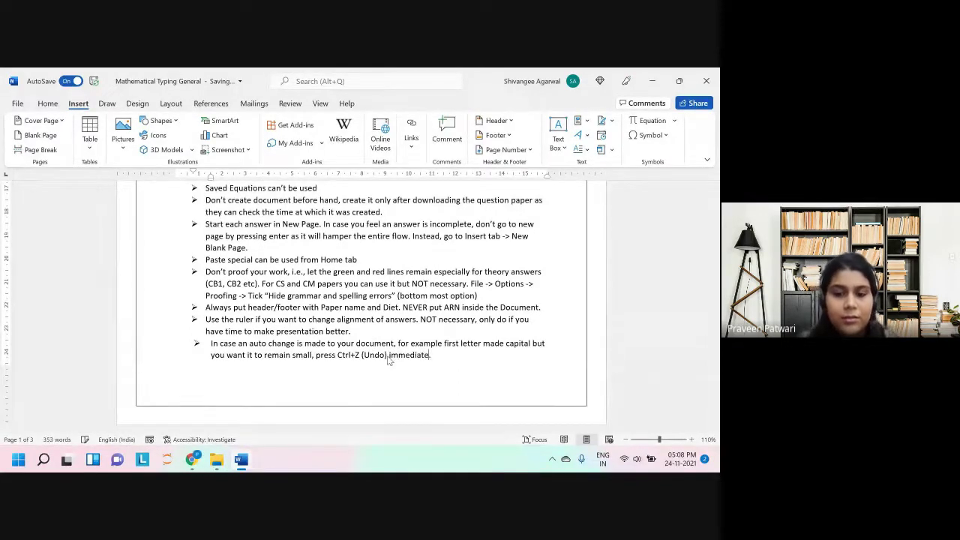
{"action": "type", "text": "ly."}
{"action": "left_click_drag", "start_coordinate": [436, 358], "coordinate": [387, 358]}
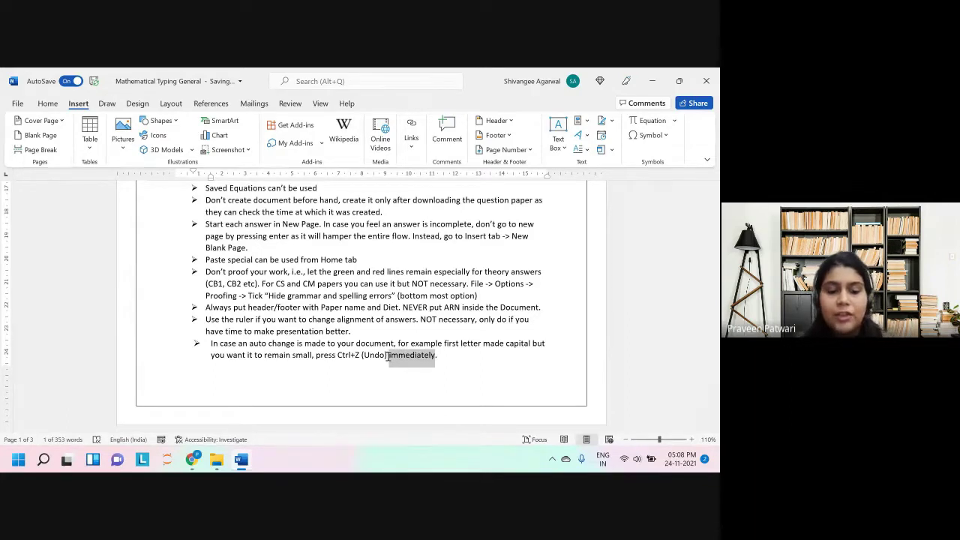
{"action": "scroll", "coordinate": [388, 356], "scroll_direction": "up", "scroll_amount": 2}
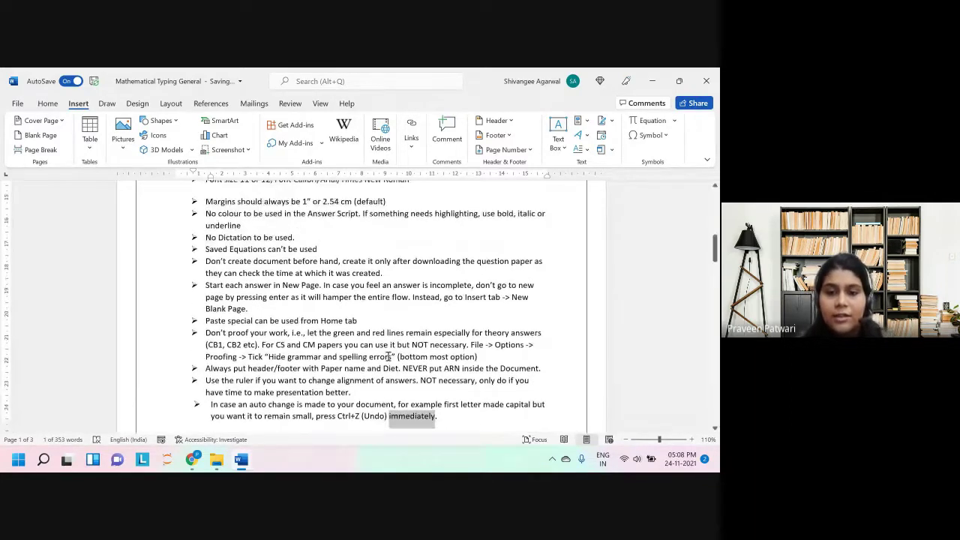
{"action": "key", "text": "ctrl+z"}
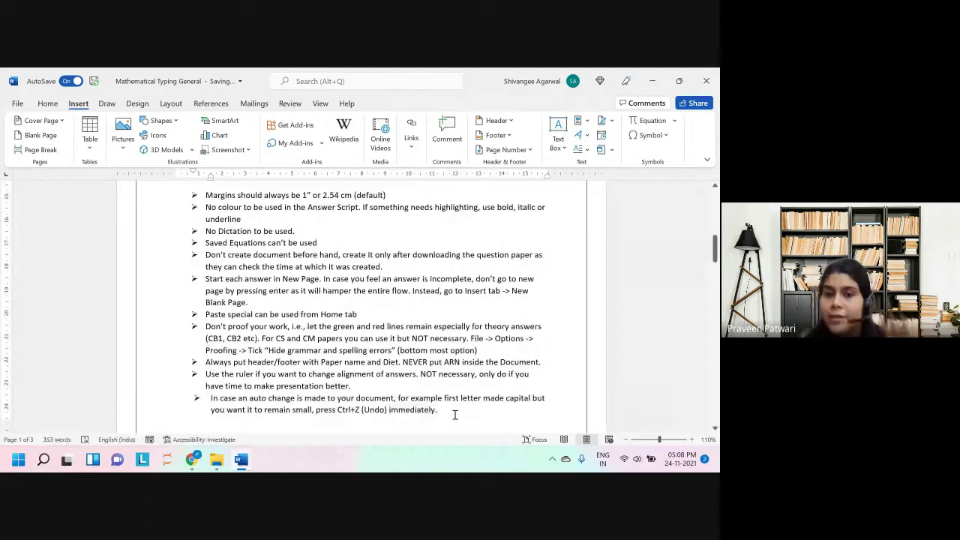
{"action": "left_click", "coordinate": [374, 382]}
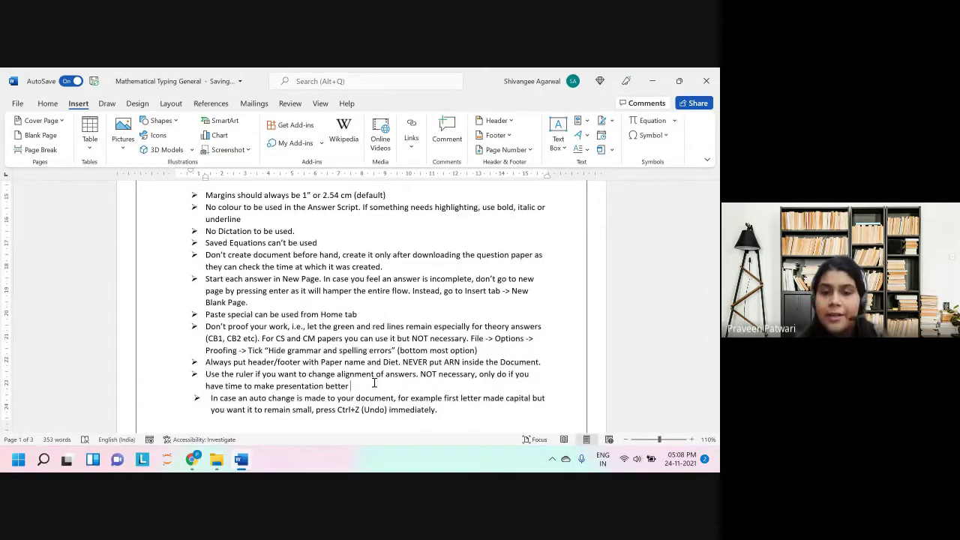
{"action": "key", "text": "ctrl+v"}
{"action": "type", "text": "."}
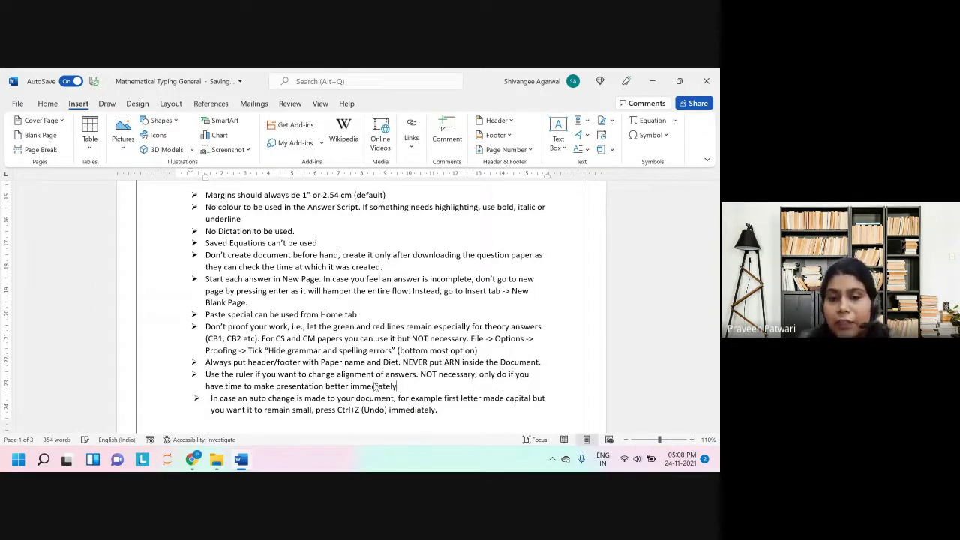
{"action": "key", "text": "BackSpace"}
{"action": "key", "text": "BackSpace"}
{"action": "key", "text": "BackSpace"}
{"action": "key", "text": "BackSpace"}
{"action": "key", "text": "BackSpace"}
{"action": "key", "text": "BackSpace"}
{"action": "key", "text": "BackSpace"}
{"action": "key", "text": "BackSpace"}
{"action": "key", "text": "BackSpace"}
{"action": "key", "text": "BackSpace"}
{"action": "key", "text": "BackSpace"}
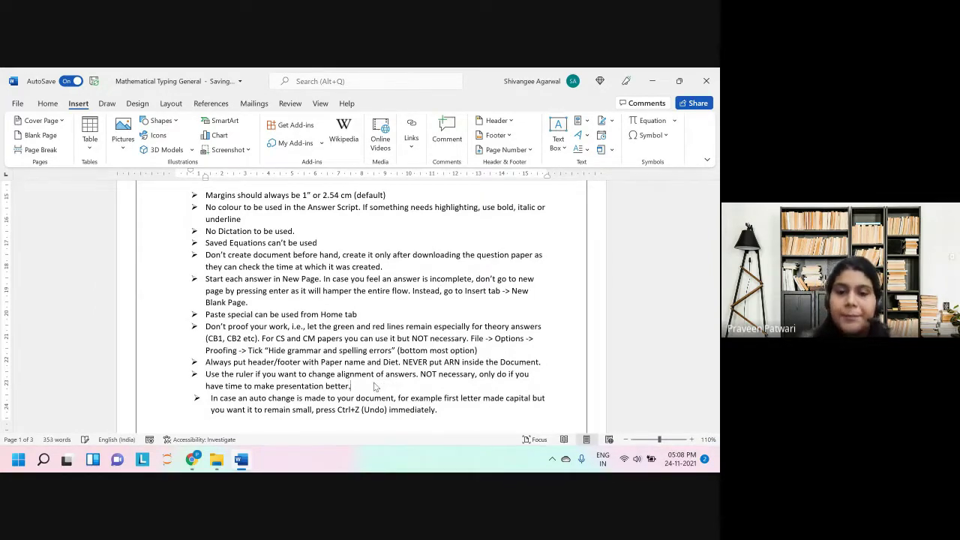
Step: Select the Ctrl X, Ctrl C and Ctrl V table cells, then scroll down to the blank page 2
{"action": "scroll", "coordinate": [375, 386], "scroll_direction": "up", "scroll_amount": 15}
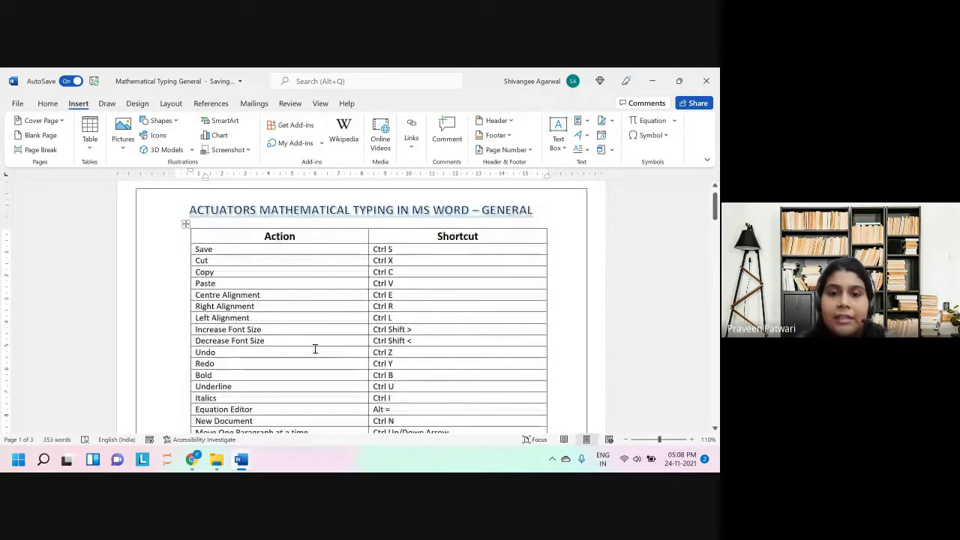
{"action": "left_click_drag", "start_coordinate": [378, 260], "coordinate": [393, 282]}
{"action": "left_click", "coordinate": [457, 307]}
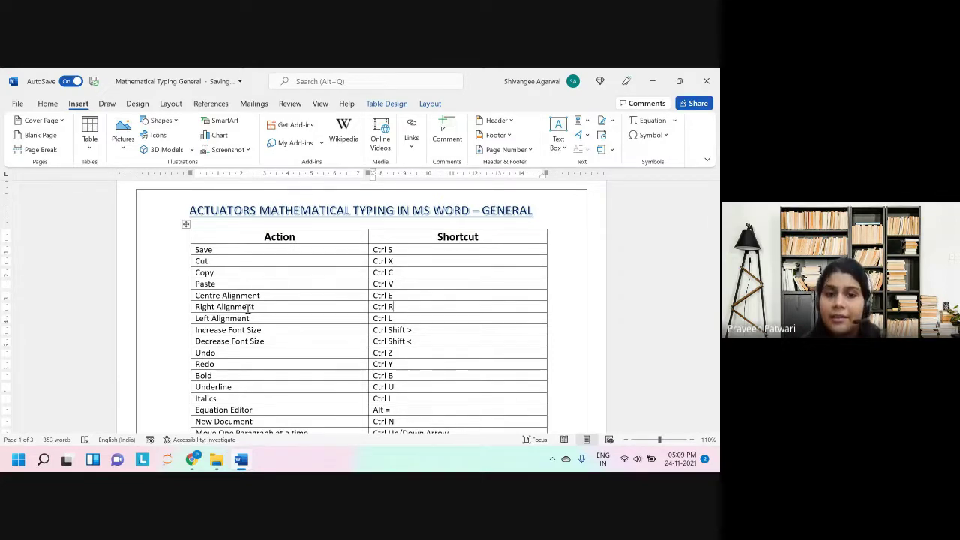
{"action": "scroll", "coordinate": [248, 308], "scroll_direction": "down", "scroll_amount": 5}
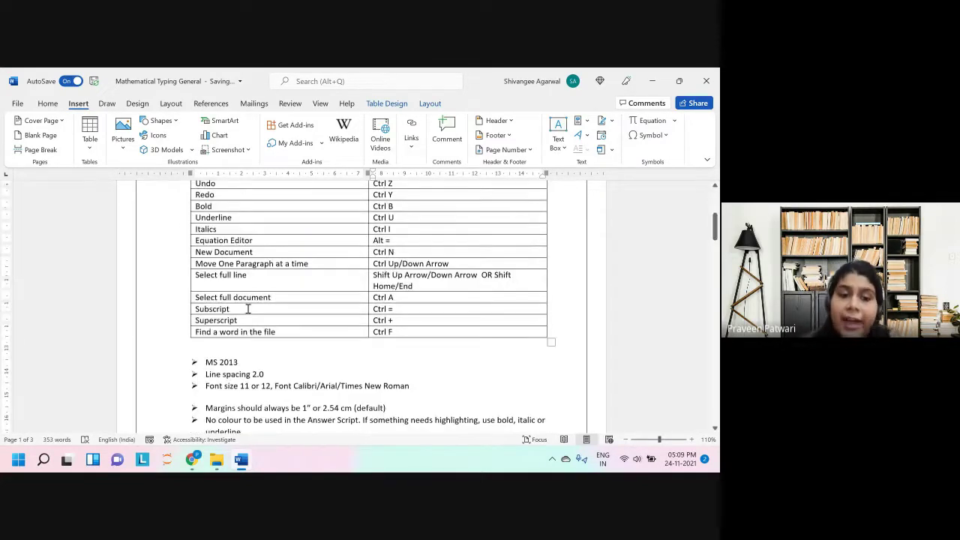
{"action": "scroll", "coordinate": [248, 308], "scroll_direction": "down", "scroll_amount": 2}
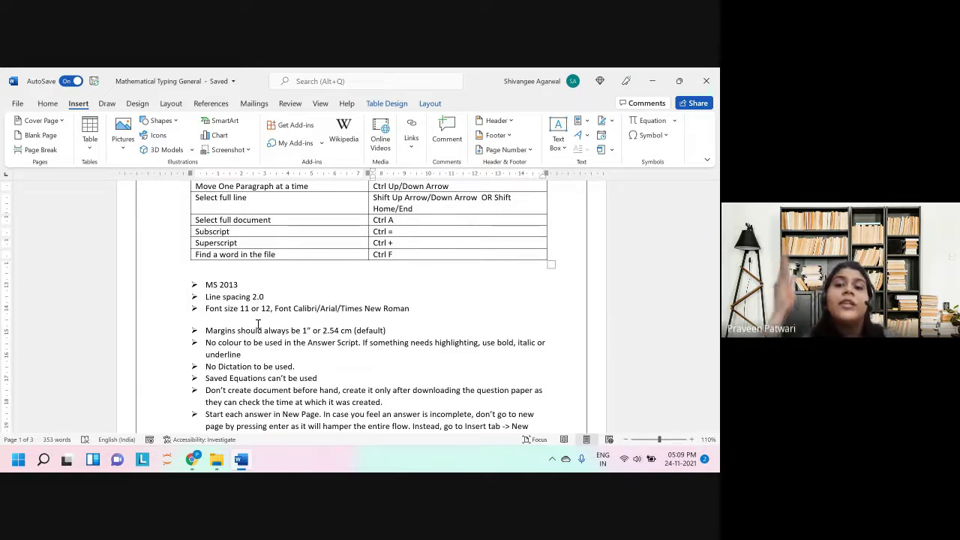
{"action": "scroll", "coordinate": [257, 324], "scroll_direction": "down", "scroll_amount": 1}
{"action": "scroll", "coordinate": [258, 324], "scroll_direction": "down", "scroll_amount": 8}
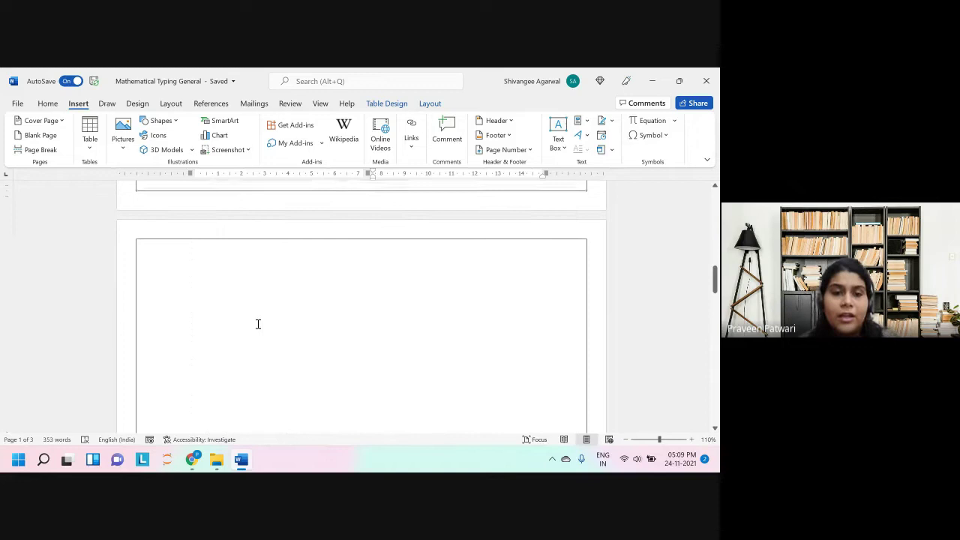
Step: Type 'Actuators Educational Institute' on the first line of page 2, correcting the stray letter
{"action": "left_click", "coordinate": [231, 285]}
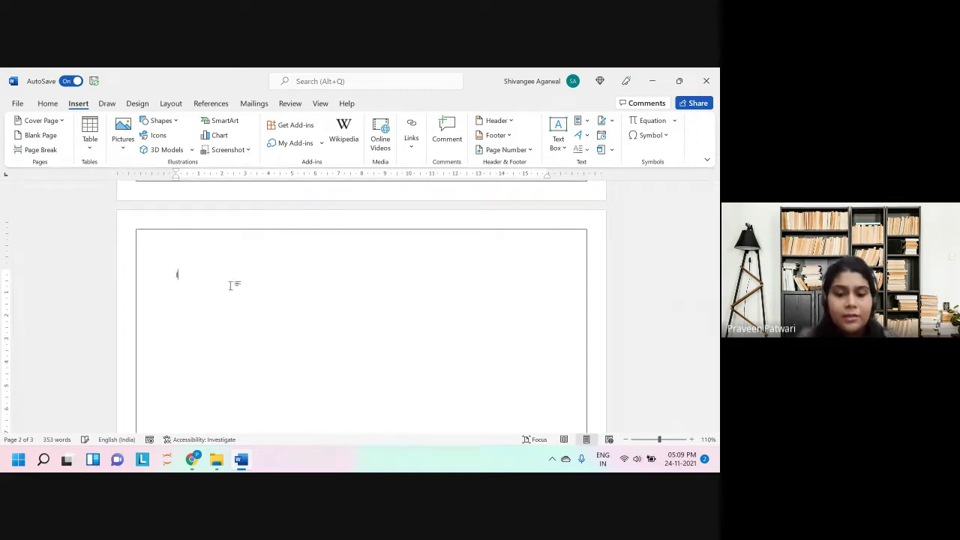
{"action": "type", "text": "Actuato"}
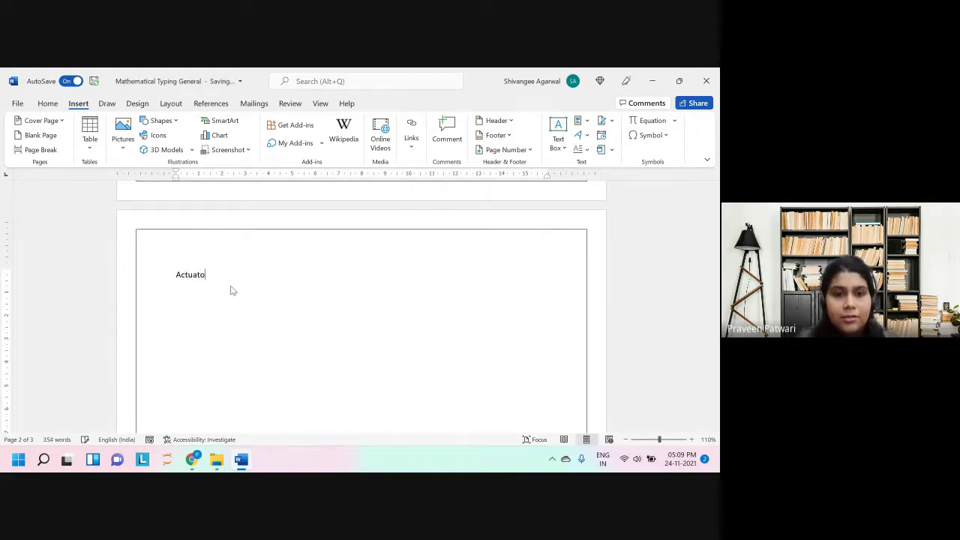
{"action": "type", "text": "rs Educa"}
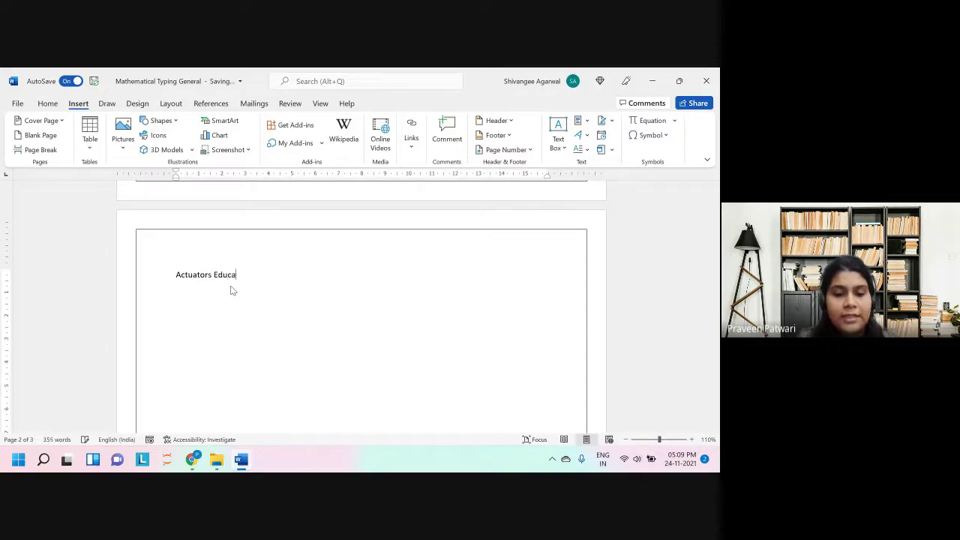
{"action": "type", "text": "tional I"}
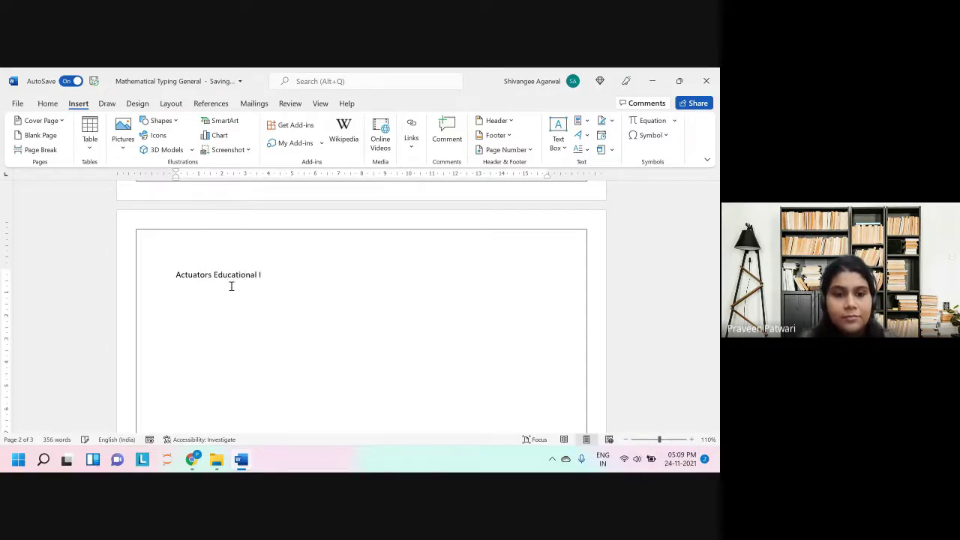
{"action": "type", "text": "nst"}
{"action": "key", "text": "BackSpace"}
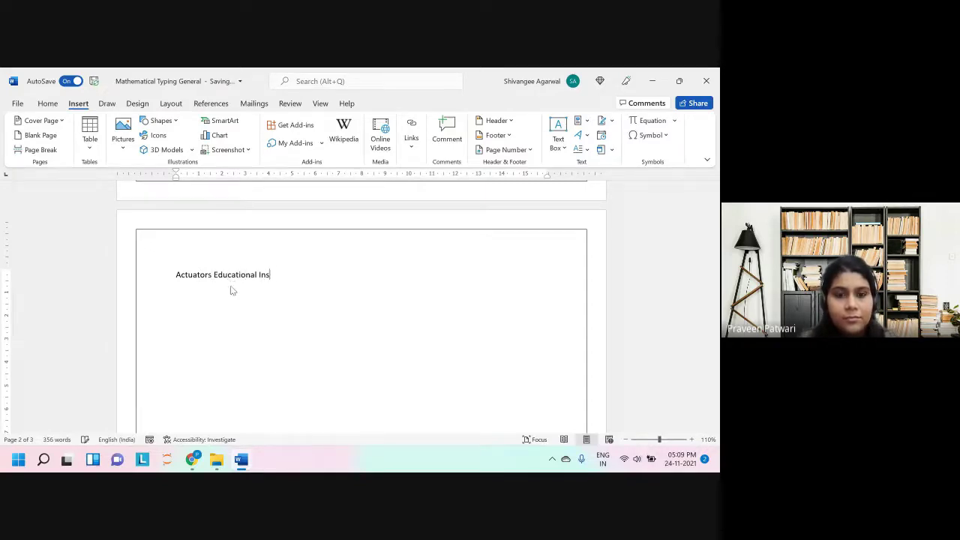
{"action": "type", "text": "titute"}
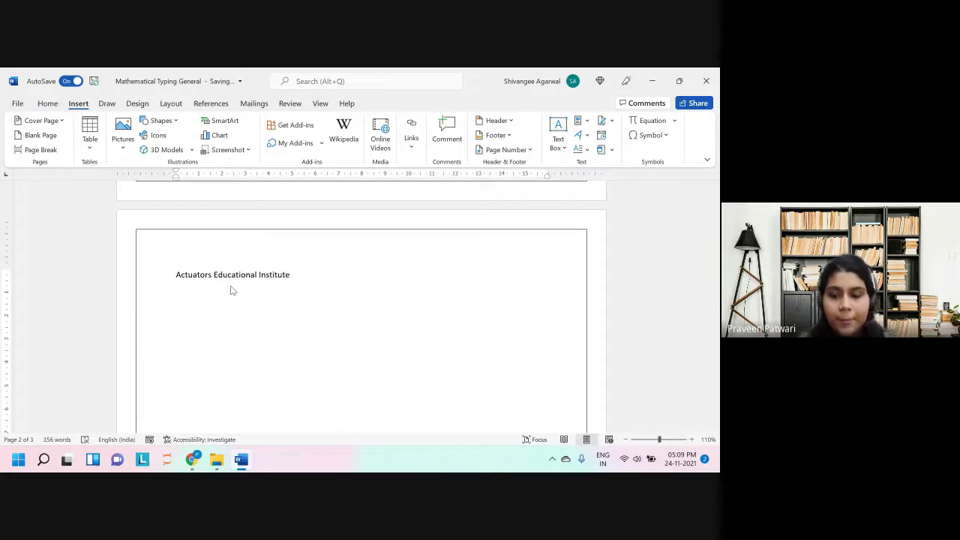
{"action": "key", "text": "shift+Up"}
{"action": "key", "text": "shift+Down"}
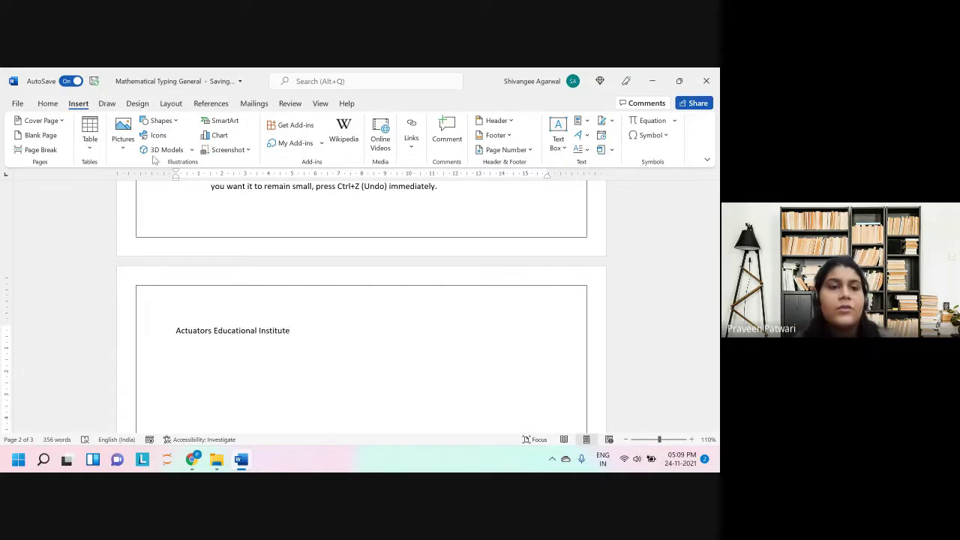
{"action": "left_click", "coordinate": [47, 104]}
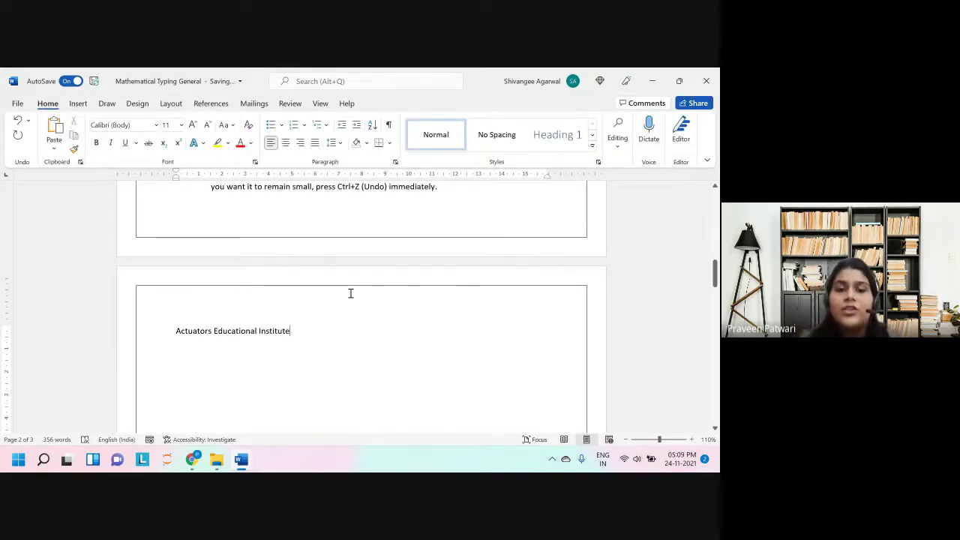
{"action": "scroll", "coordinate": [350, 293], "scroll_direction": "up", "scroll_amount": 8}
{"action": "scroll", "coordinate": [350, 294], "scroll_direction": "up", "scroll_amount": 15}
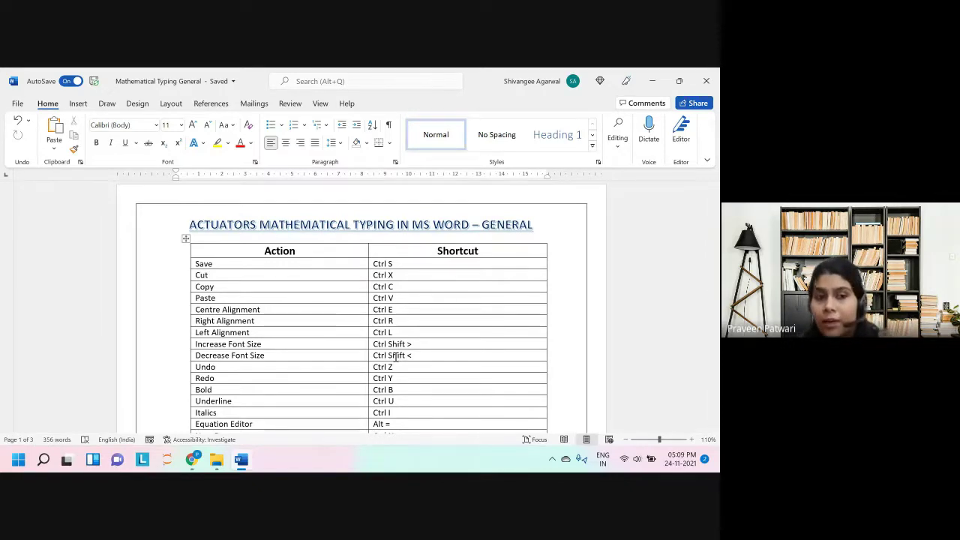
{"action": "scroll", "coordinate": [312, 265], "scroll_direction": "down", "scroll_amount": 8}
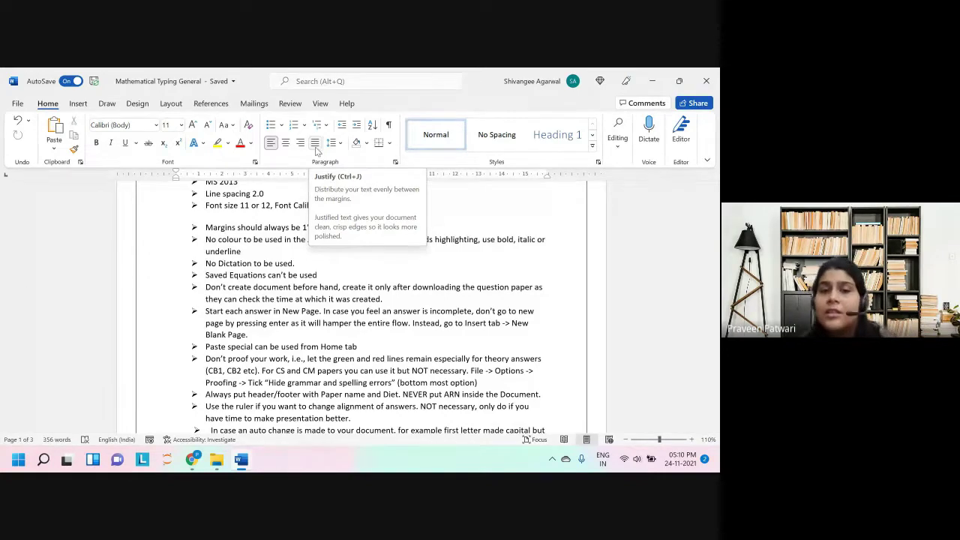
{"action": "scroll", "coordinate": [323, 261], "scroll_direction": "down", "scroll_amount": 4}
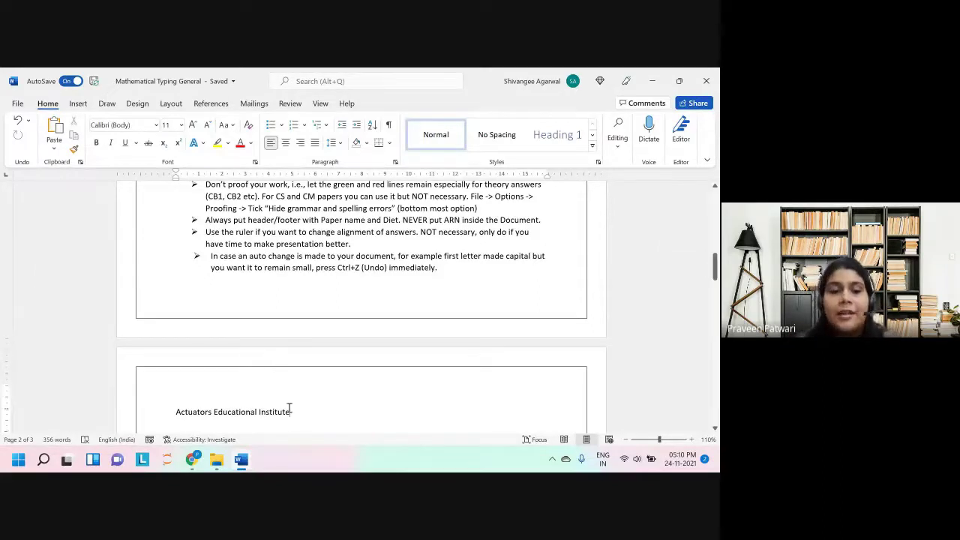
{"action": "scroll", "coordinate": [288, 407], "scroll_direction": "down", "scroll_amount": 1}
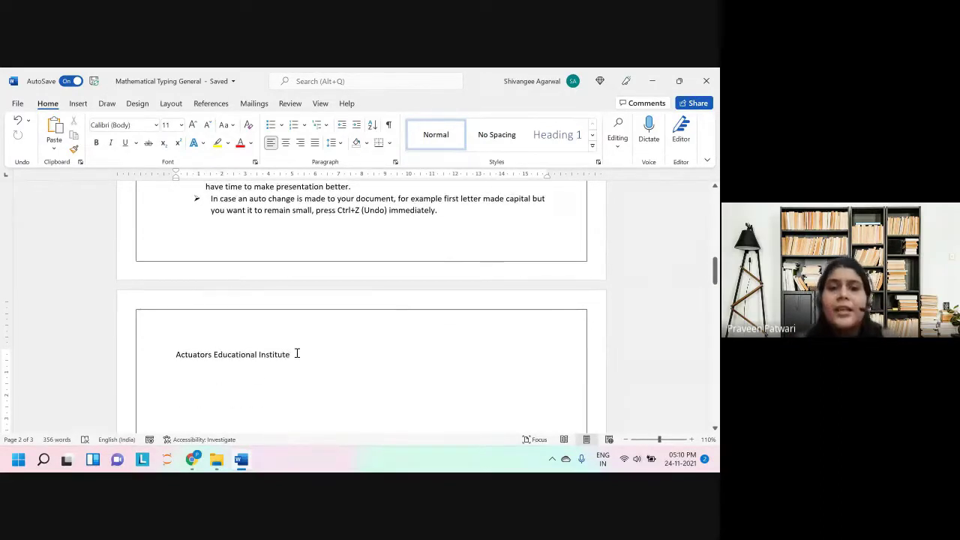
Step: Try centre, right and left alignment on the 'Actuators Educational Institute' line, ending left-aligned
{"action": "left_click", "coordinate": [174, 354]}
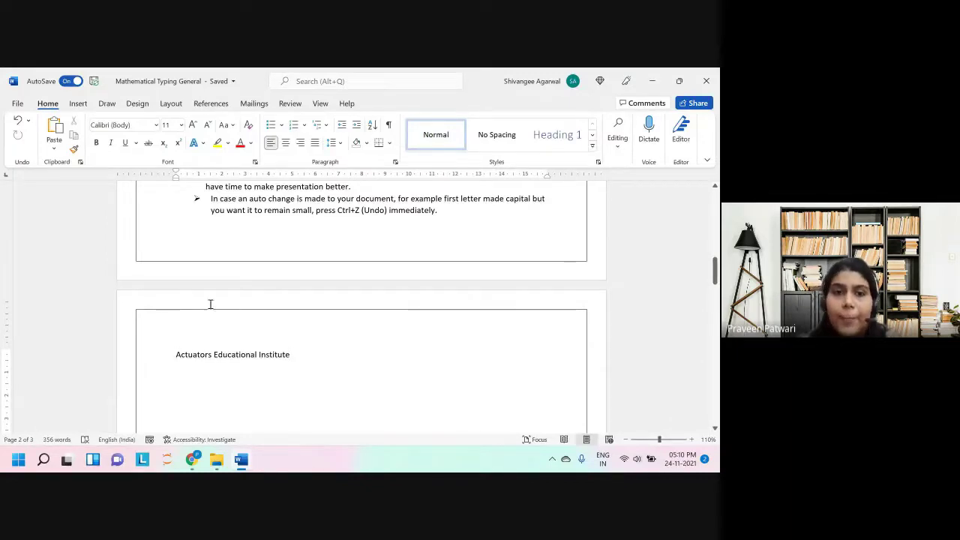
{"action": "key", "text": "ctrl+e"}
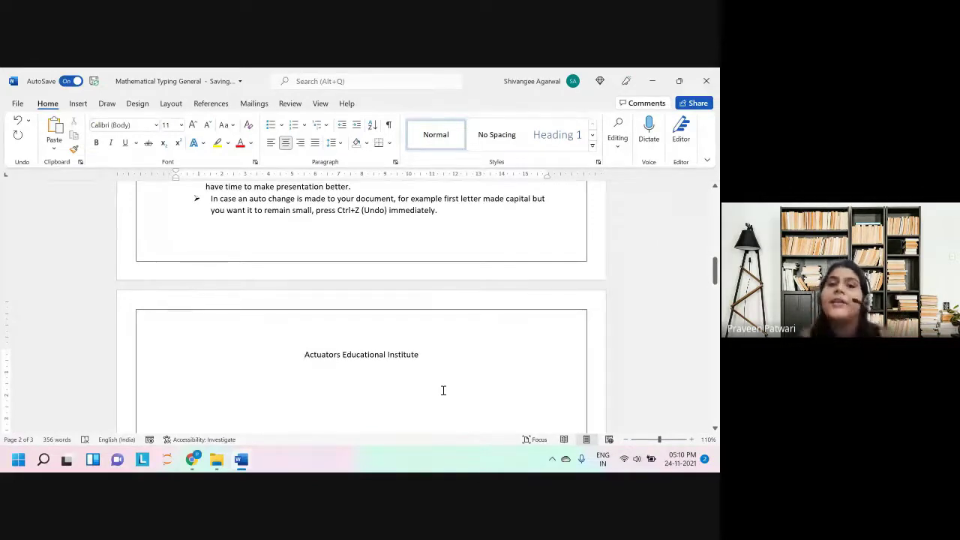
{"action": "left_click", "coordinate": [300, 142]}
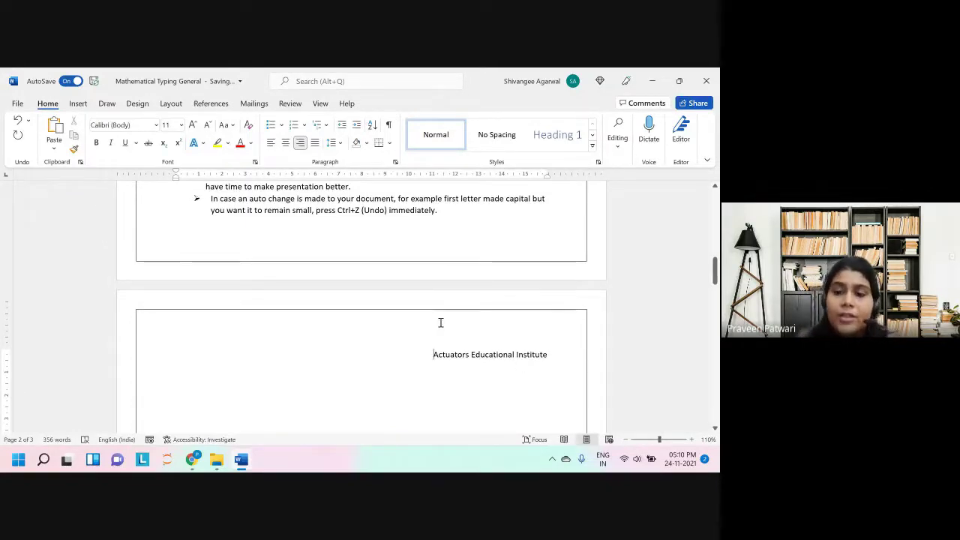
{"action": "key", "text": "ctrl+l"}
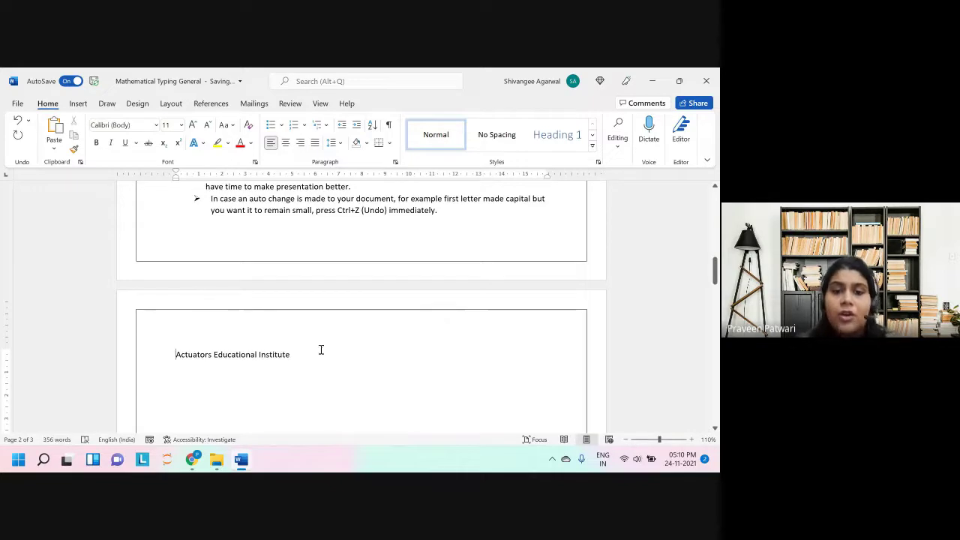
{"action": "left_click", "coordinate": [322, 357]}
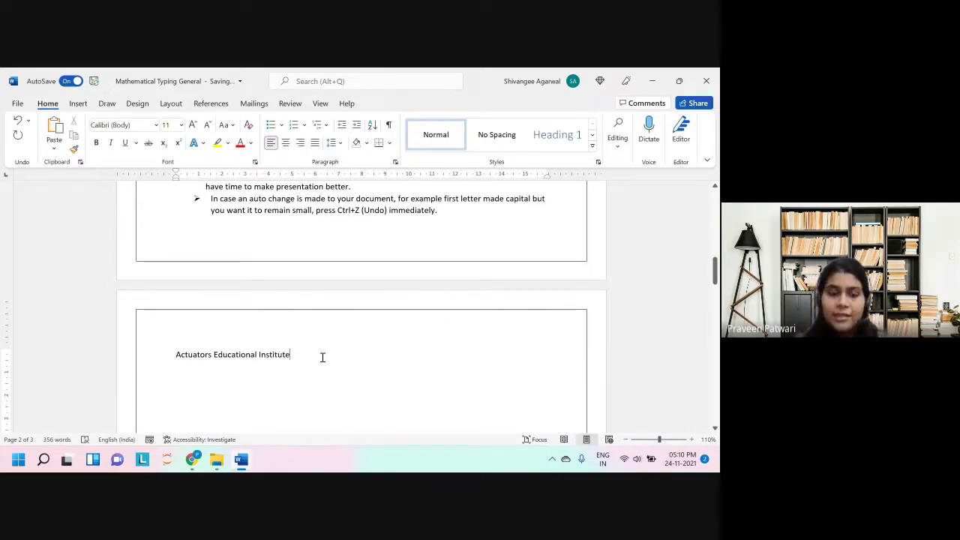
{"action": "key", "text": "ctrl+e"}
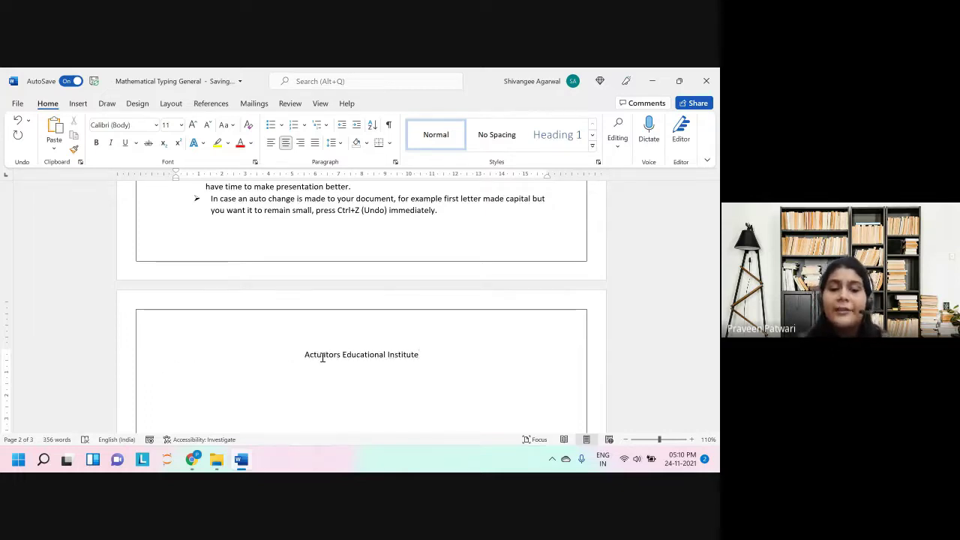
{"action": "key", "text": "ctrl+r"}
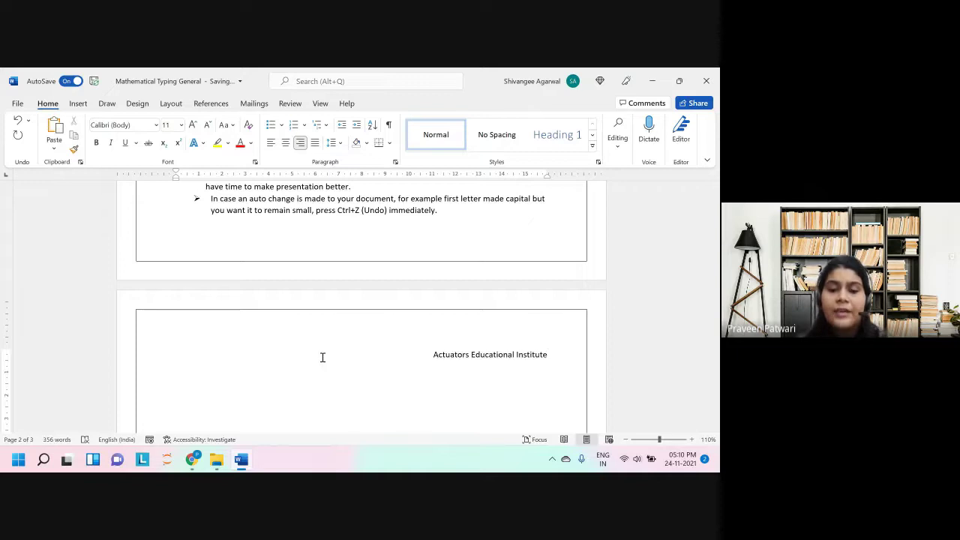
{"action": "key", "text": "ctrl+l"}
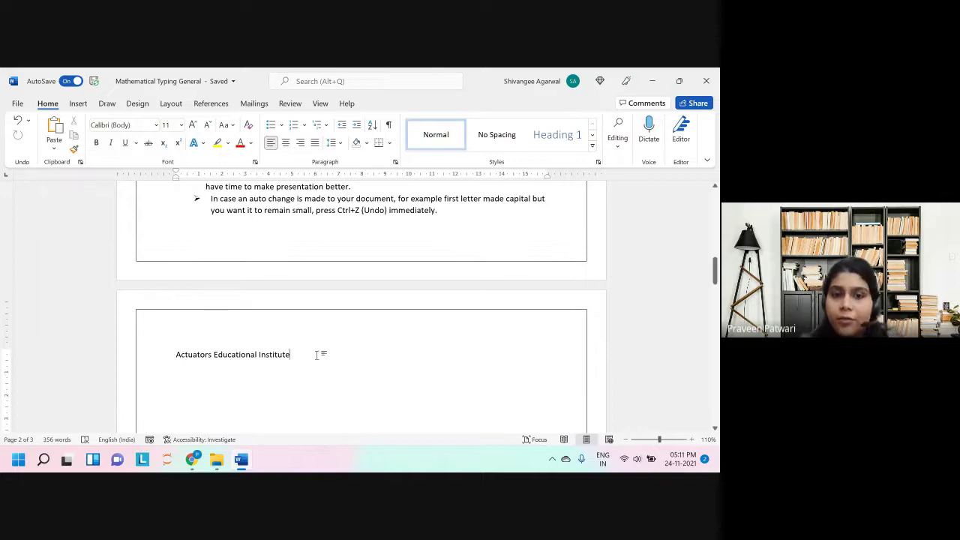
Step: Delete the 'Actuators Educational Institute' line and scroll back up to page 1
{"action": "left_click_drag", "start_coordinate": [287, 352], "coordinate": [117, 356]}
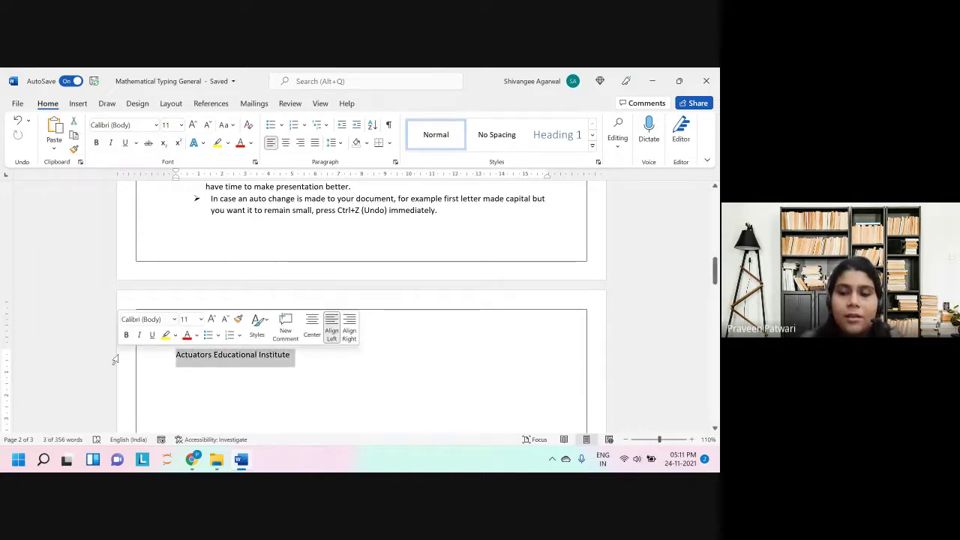
{"action": "key", "text": "BackSpace"}
{"action": "scroll", "coordinate": [261, 337], "scroll_direction": "up", "scroll_amount": 3}
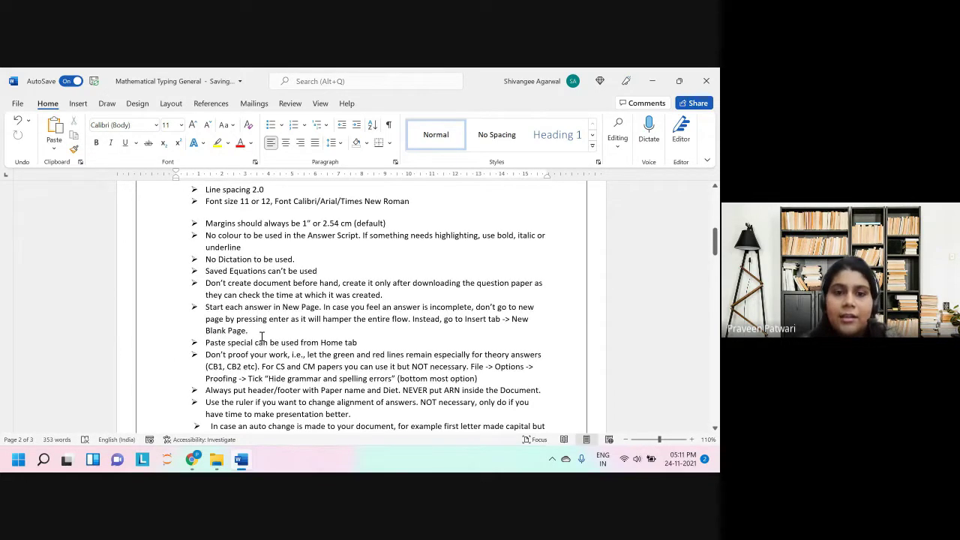
{"action": "scroll", "coordinate": [261, 336], "scroll_direction": "up", "scroll_amount": 10}
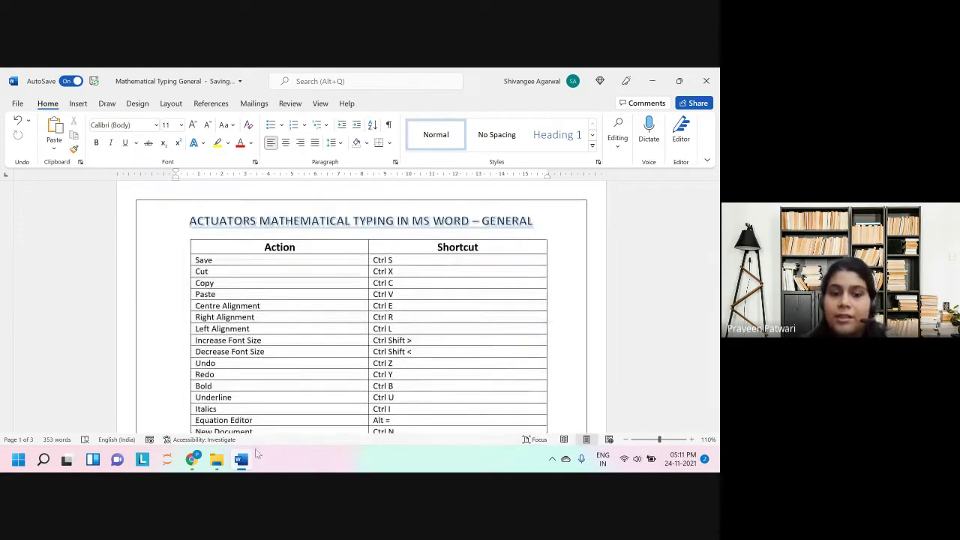
{"action": "left_click", "coordinate": [193, 459]}
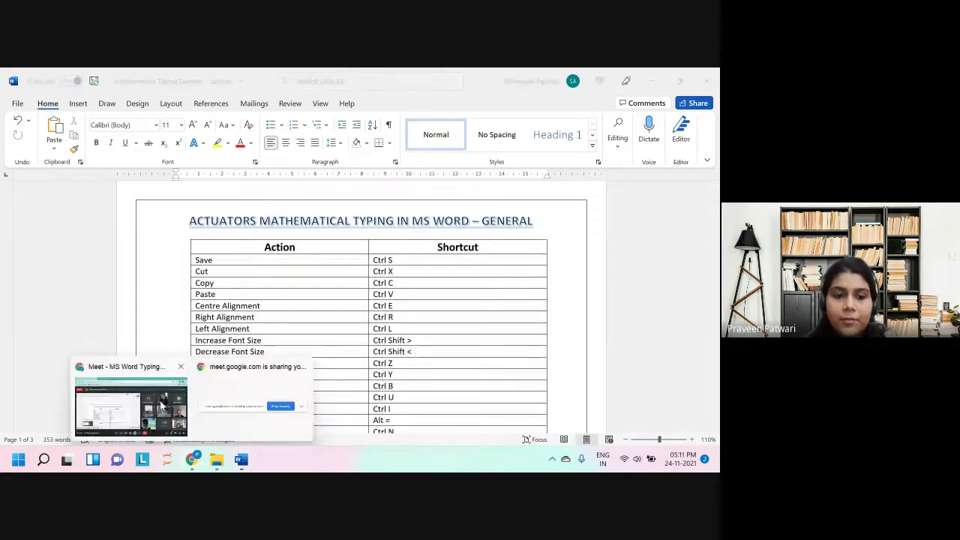
{"action": "left_click", "coordinate": [161, 403]}
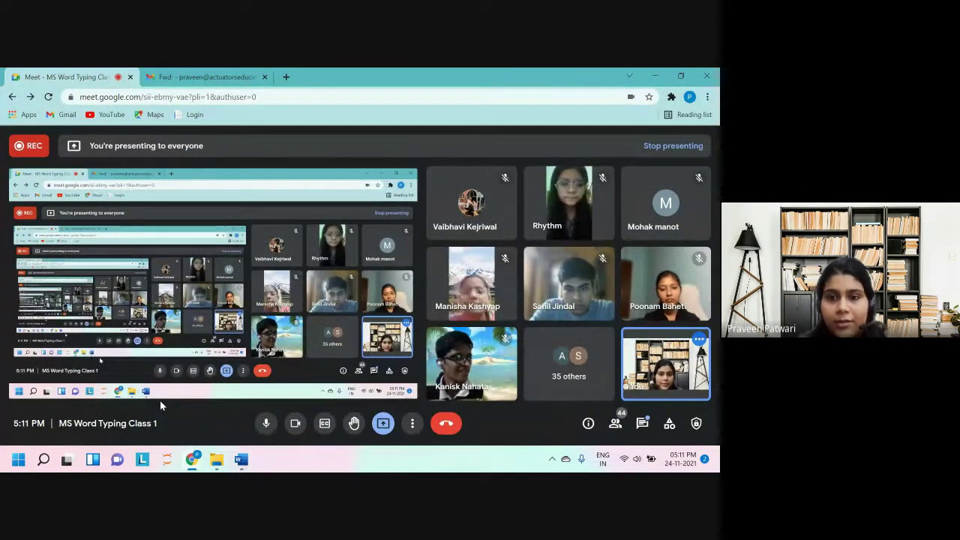
{"action": "mouse_move", "coordinate": [247, 464]}
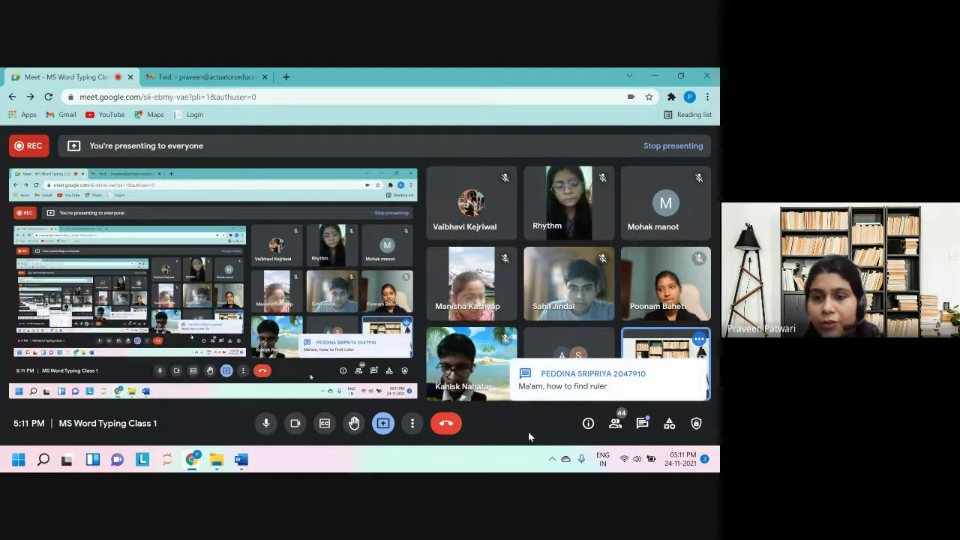
{"action": "left_click", "coordinate": [240, 459]}
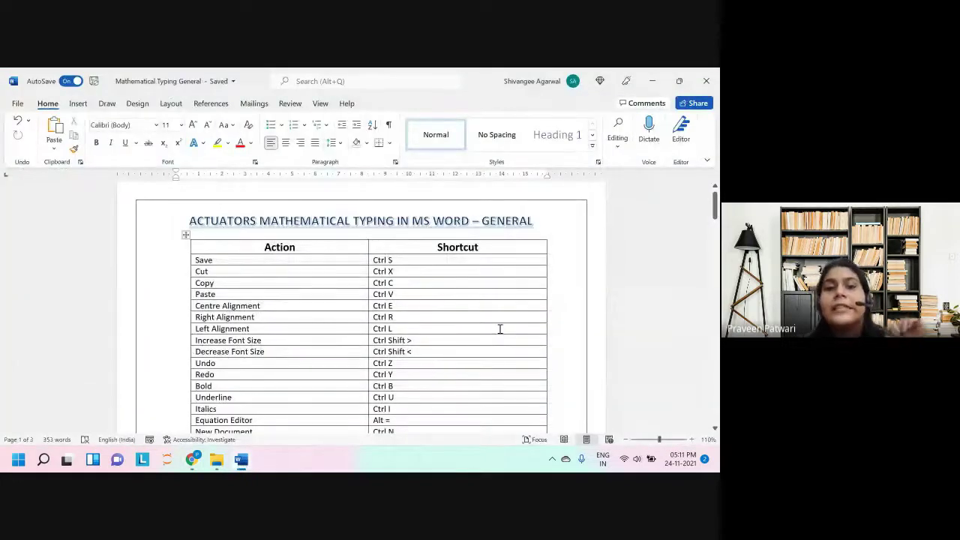
Step: Toggle the Ruler checkbox in the View tab's Show group
{"action": "scroll", "coordinate": [283, 224], "scroll_direction": "up", "scroll_amount": 1}
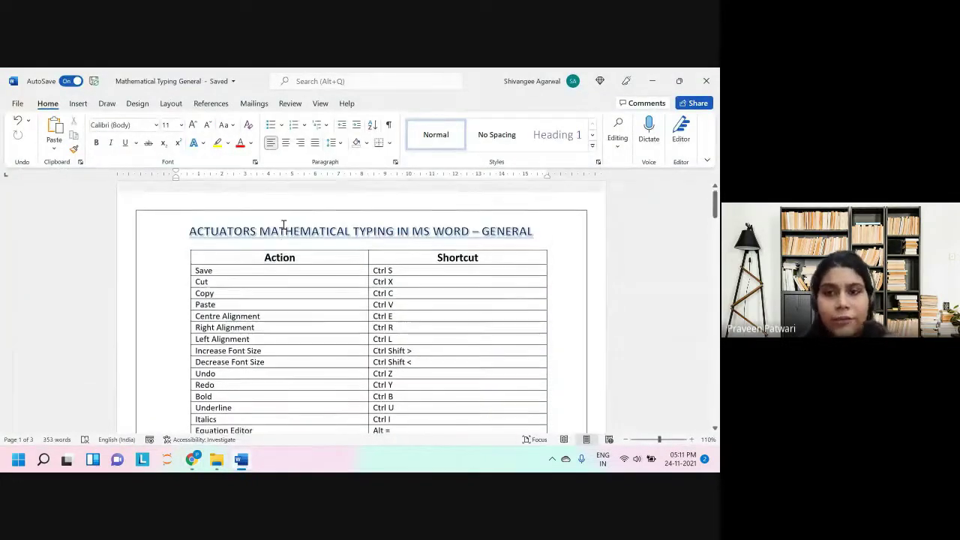
{"action": "left_click", "coordinate": [323, 105]}
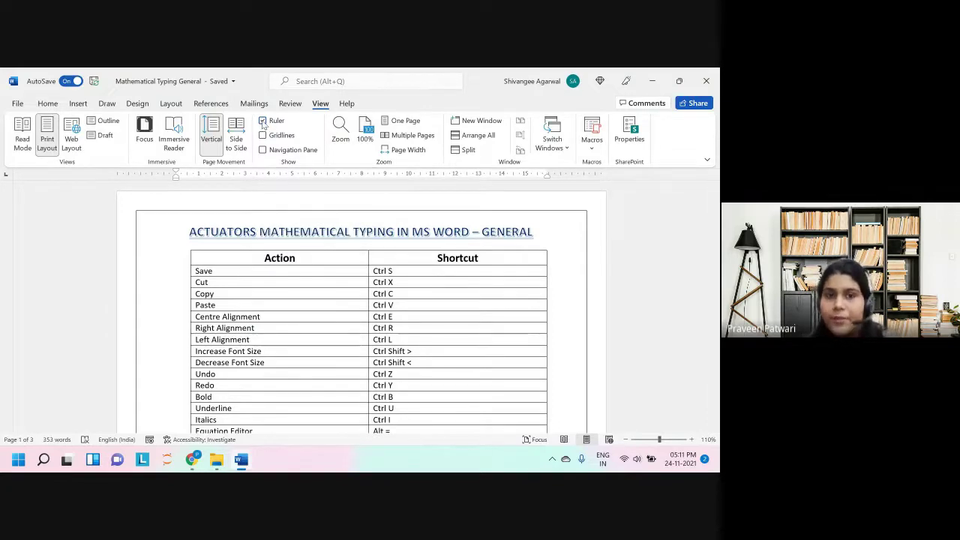
{"action": "left_click", "coordinate": [263, 120]}
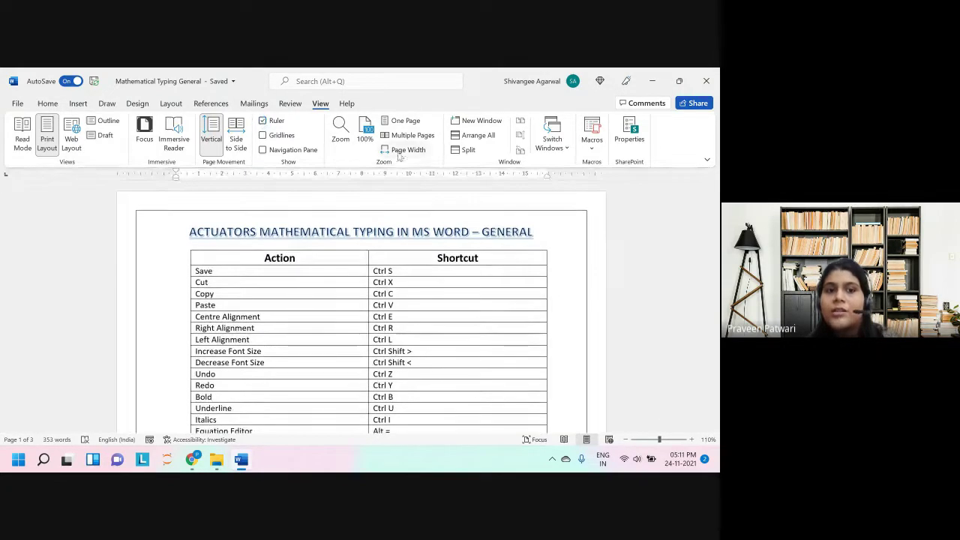
Step: Close the Google Meet in-call messages panel and return to the Word document
{"action": "mouse_move", "coordinate": [197, 464]}
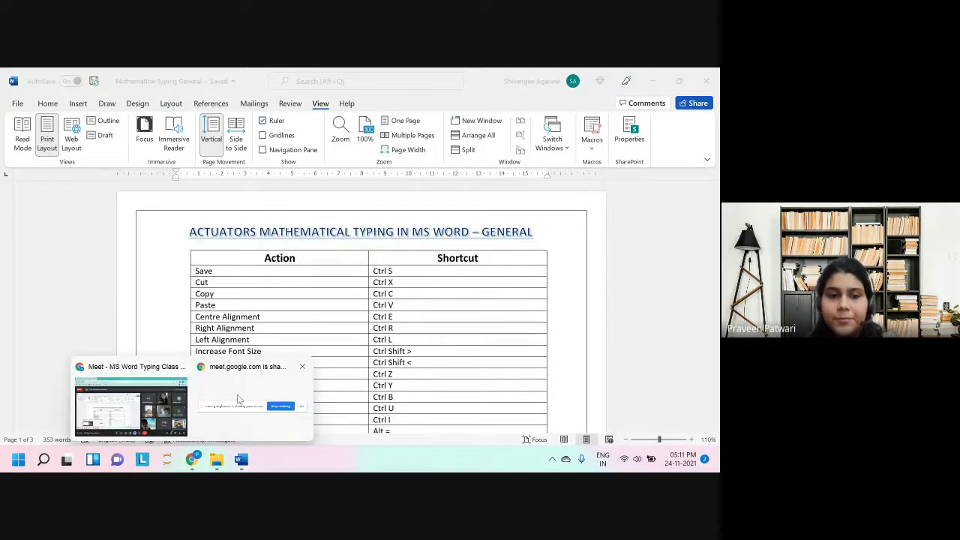
{"action": "left_click", "coordinate": [131, 401]}
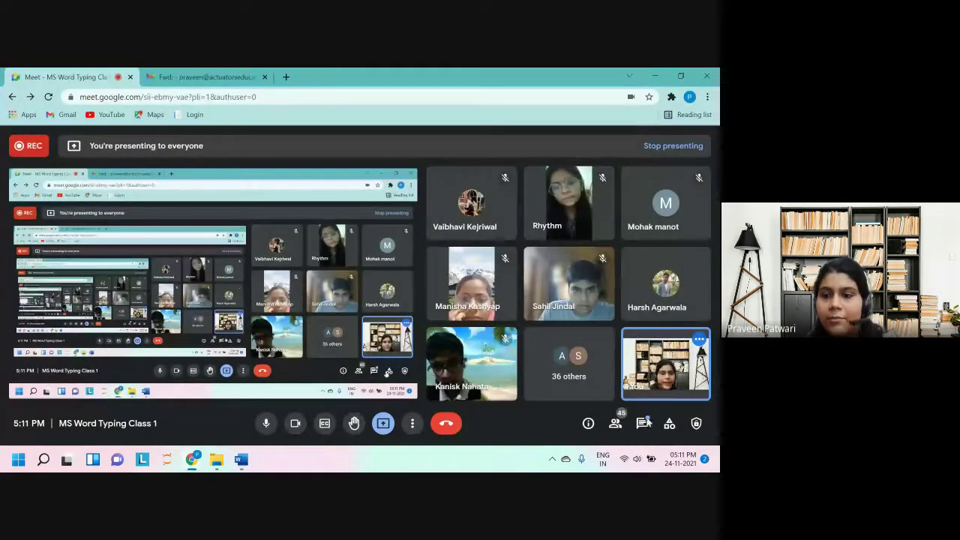
{"action": "left_click", "coordinate": [642, 423]}
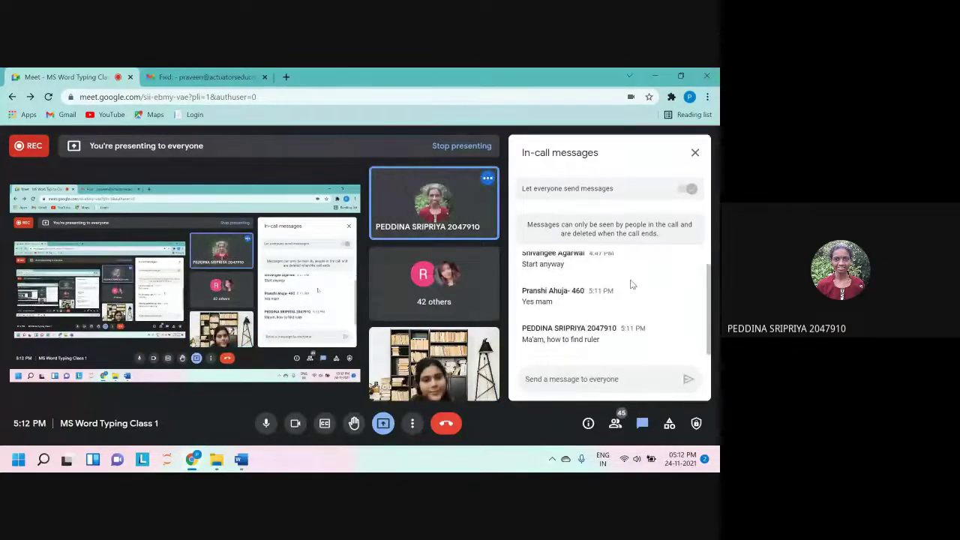
{"action": "left_click", "coordinate": [686, 164]}
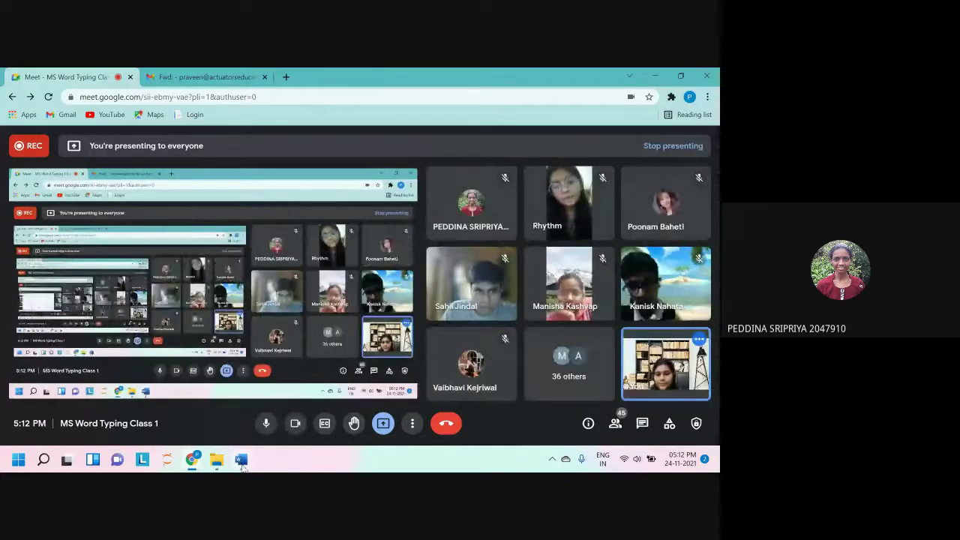
{"action": "left_click", "coordinate": [240, 460]}
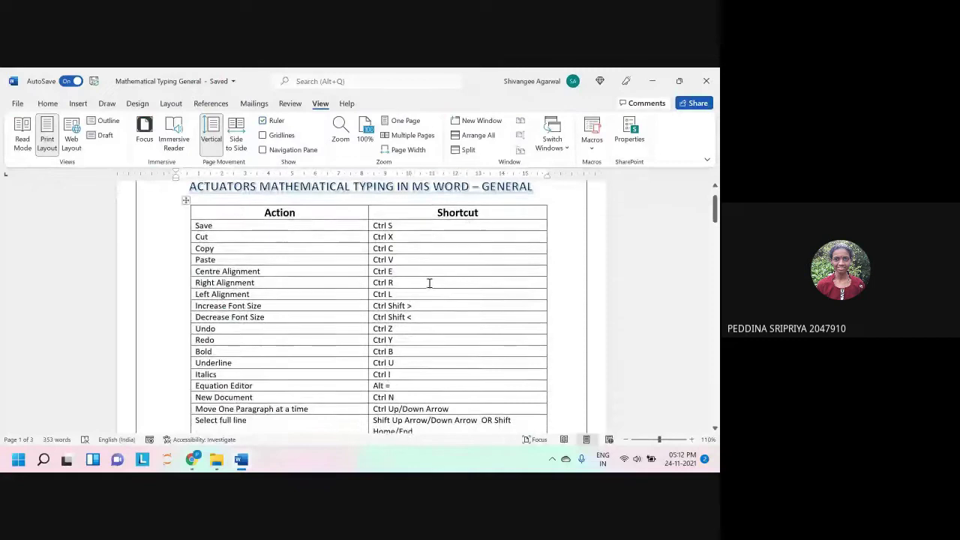
Step: Scroll past the shortcut table and rules list to the empty top of page 2
{"action": "scroll", "coordinate": [229, 324], "scroll_direction": "down", "scroll_amount": 1}
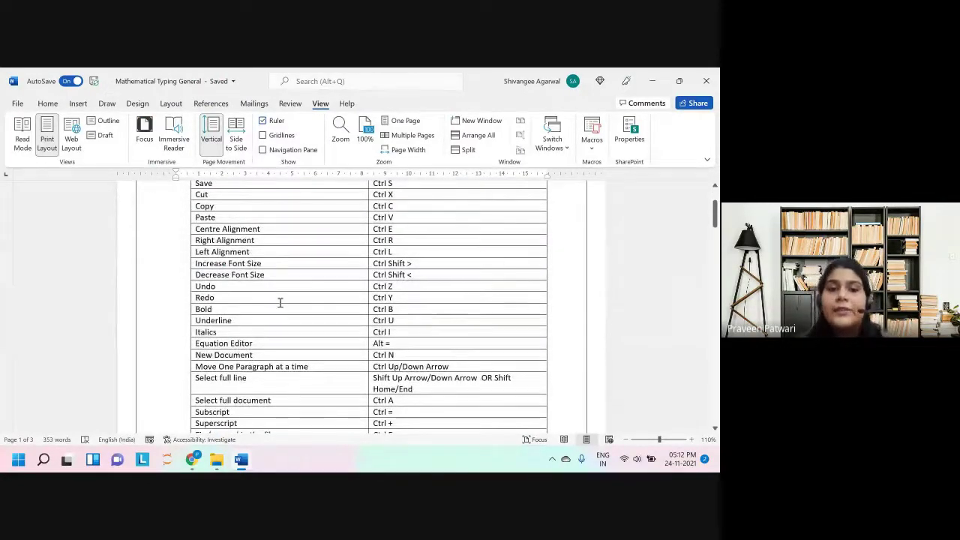
{"action": "scroll", "coordinate": [279, 302], "scroll_direction": "down", "scroll_amount": 10}
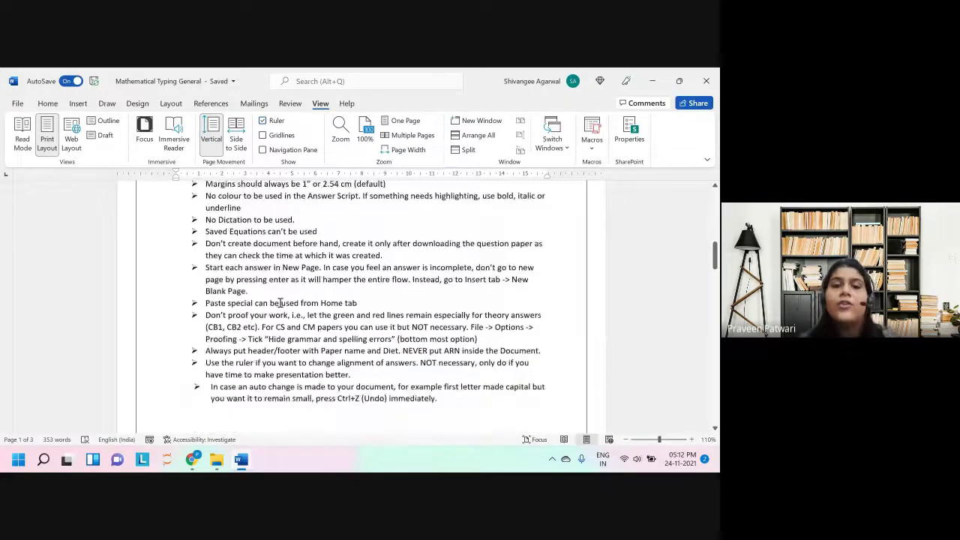
{"action": "scroll", "coordinate": [279, 302], "scroll_direction": "down", "scroll_amount": 5}
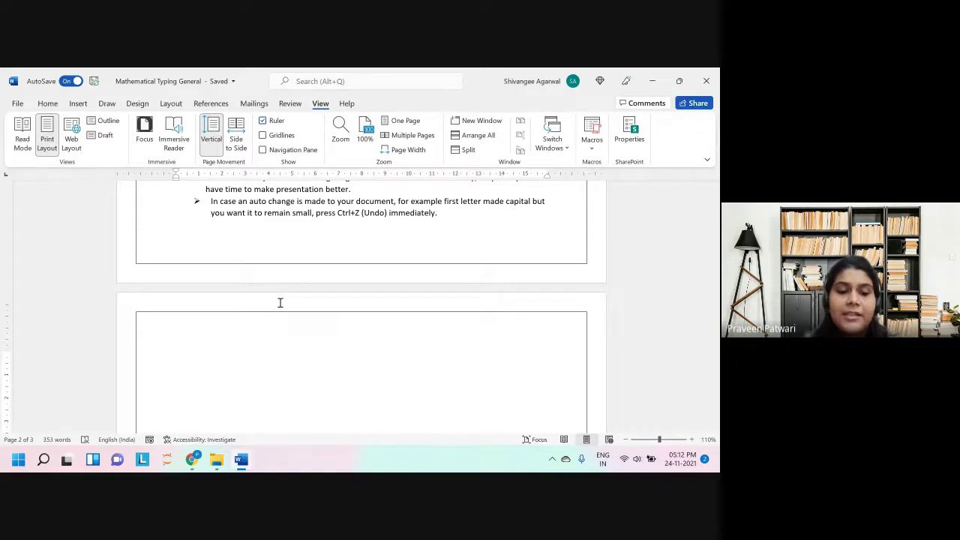
Step: Type a bold 'ANS 6' heading, enlarge it to 16 pt, and start a new line below
{"action": "type", "text": "ANS 6"}
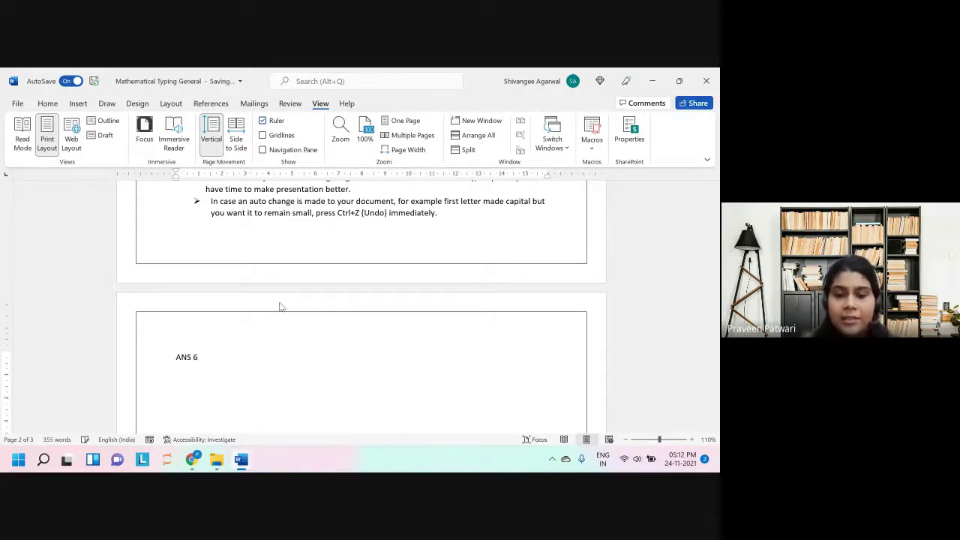
{"action": "key", "text": "ctrl+shift+Left"}
{"action": "key", "text": "ctrl+shift+Left"}
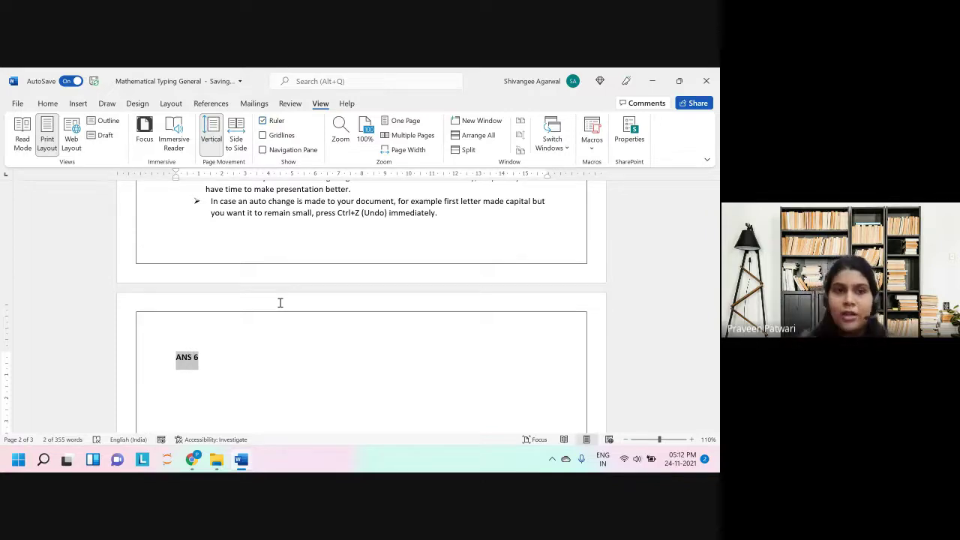
{"action": "left_click", "coordinate": [48, 105]}
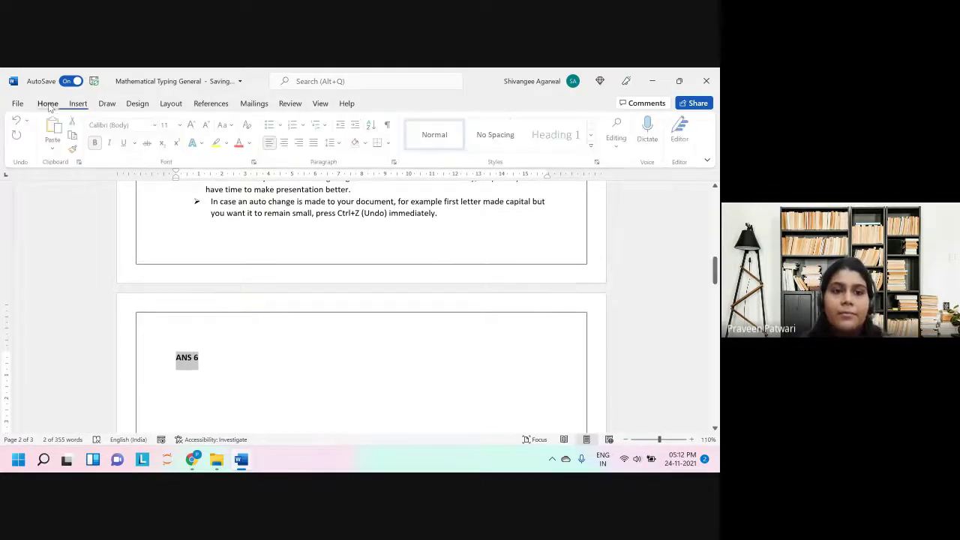
{"action": "left_click", "coordinate": [193, 125]}
{"action": "left_click", "coordinate": [192, 125]}
{"action": "left_click", "coordinate": [193, 125]}
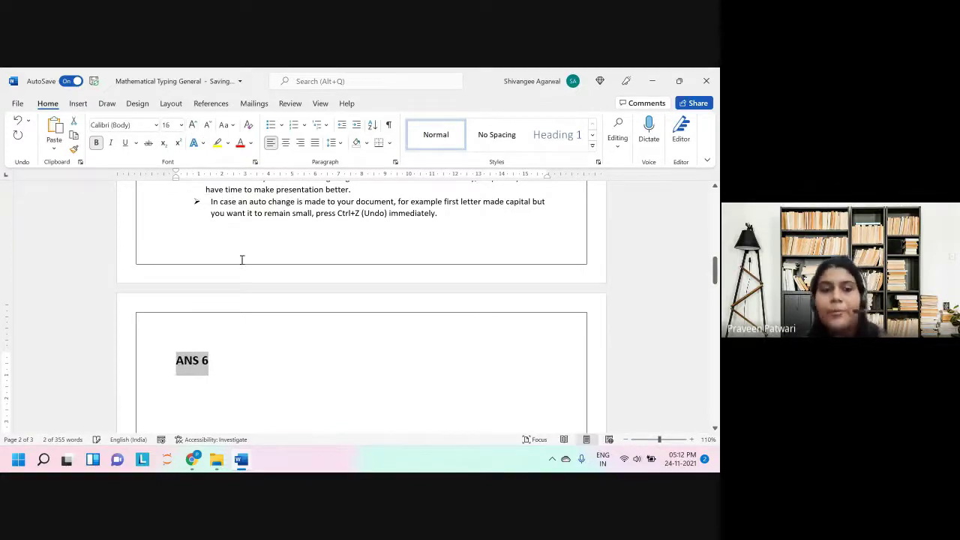
{"action": "left_click", "coordinate": [281, 352]}
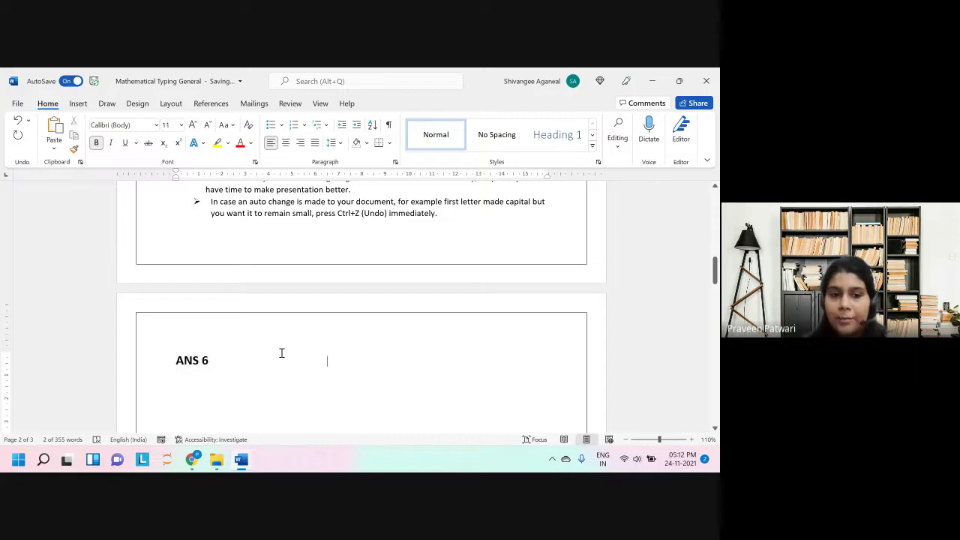
{"action": "key", "text": "Return"}
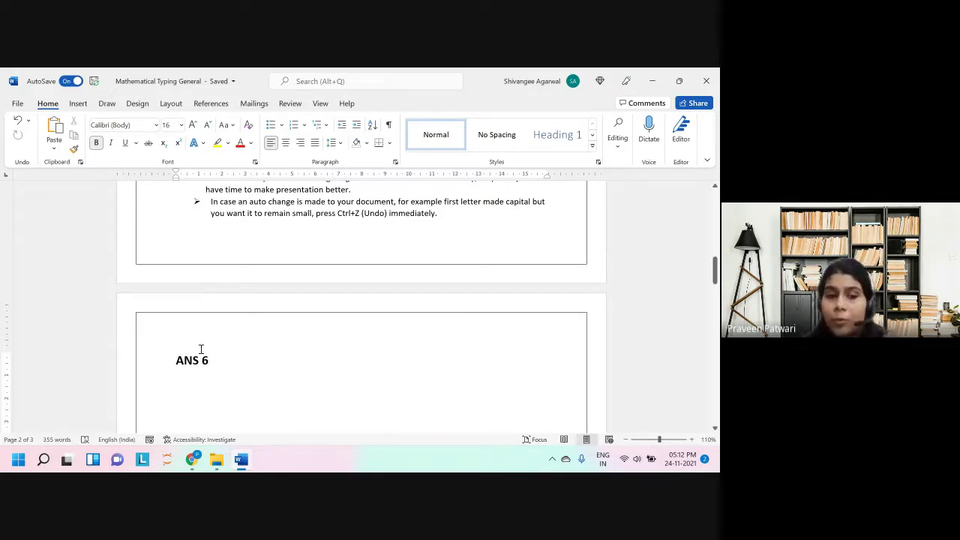
{"action": "scroll", "coordinate": [200, 350], "scroll_direction": "down", "scroll_amount": 4}
{"action": "scroll", "coordinate": [201, 350], "scroll_direction": "up", "scroll_amount": 1}
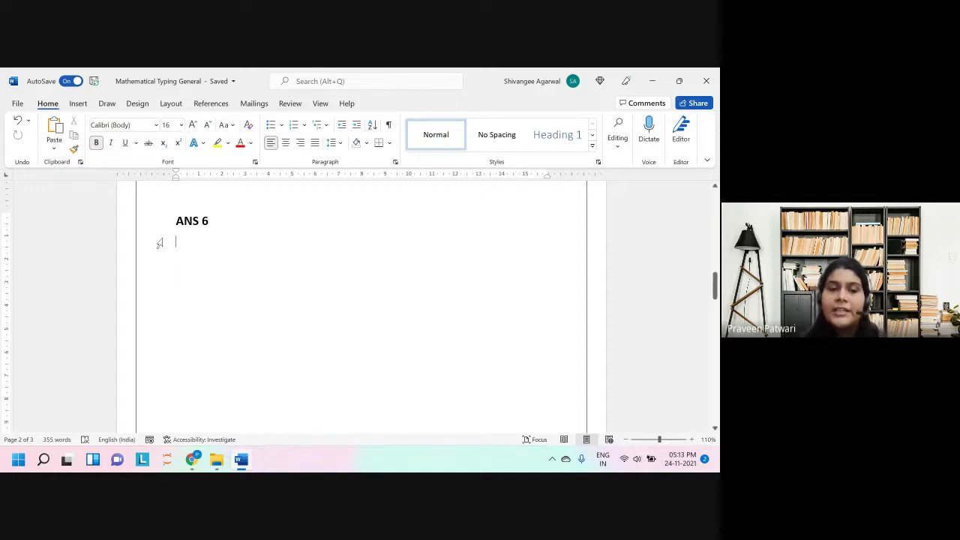
{"action": "scroll", "coordinate": [285, 300], "scroll_direction": "up", "scroll_amount": 15}
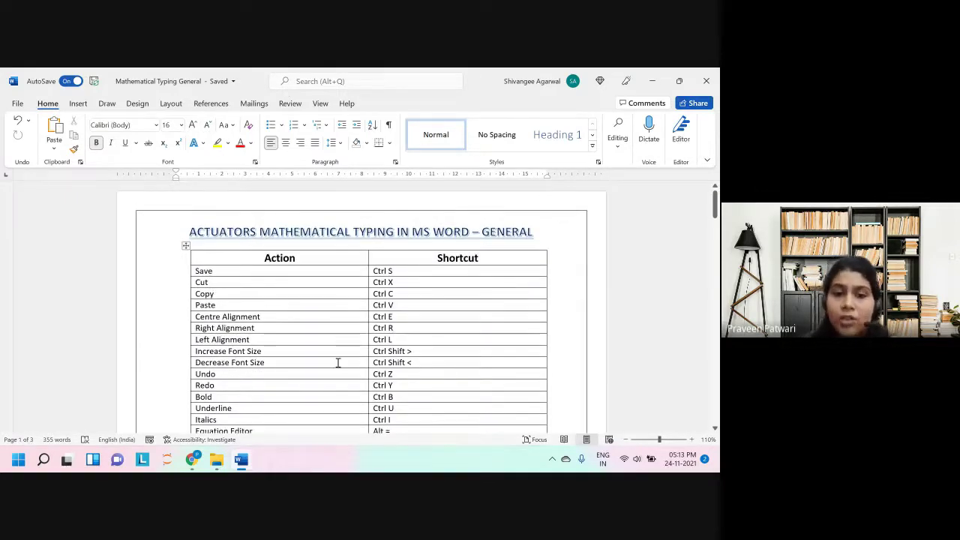
{"action": "scroll", "coordinate": [338, 362], "scroll_direction": "down", "scroll_amount": 5}
{"action": "scroll", "coordinate": [337, 363], "scroll_direction": "down", "scroll_amount": 10}
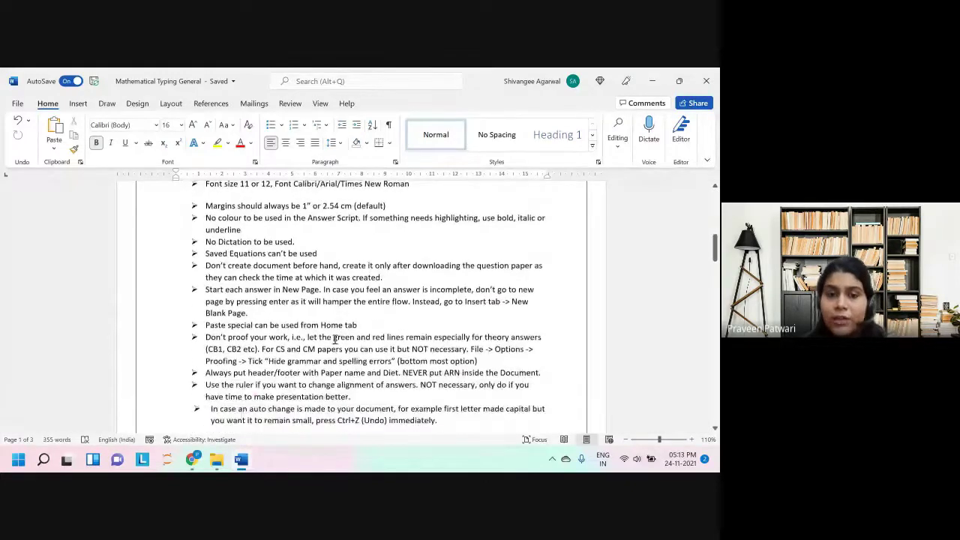
{"action": "scroll", "coordinate": [394, 365], "scroll_direction": "up", "scroll_amount": 10}
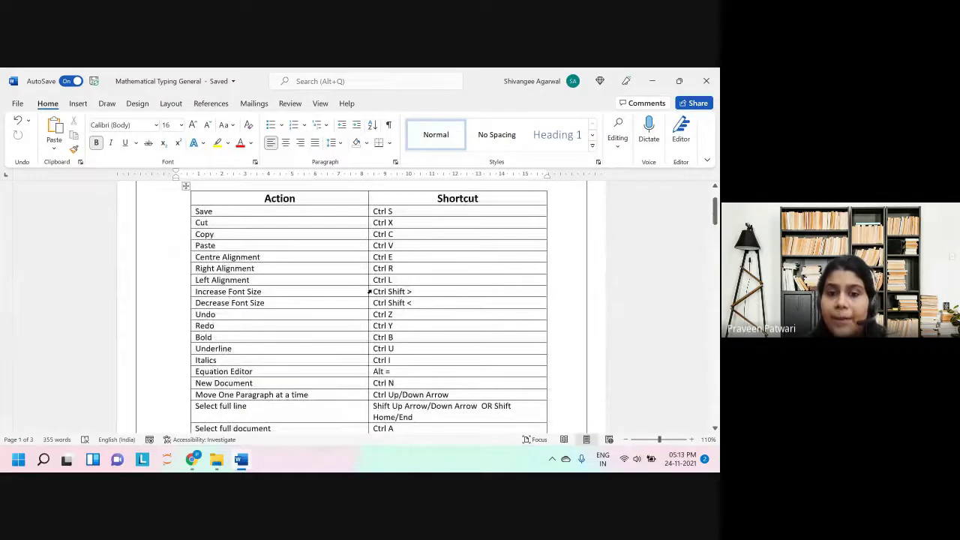
{"action": "left_click_drag", "start_coordinate": [375, 292], "coordinate": [422, 296]}
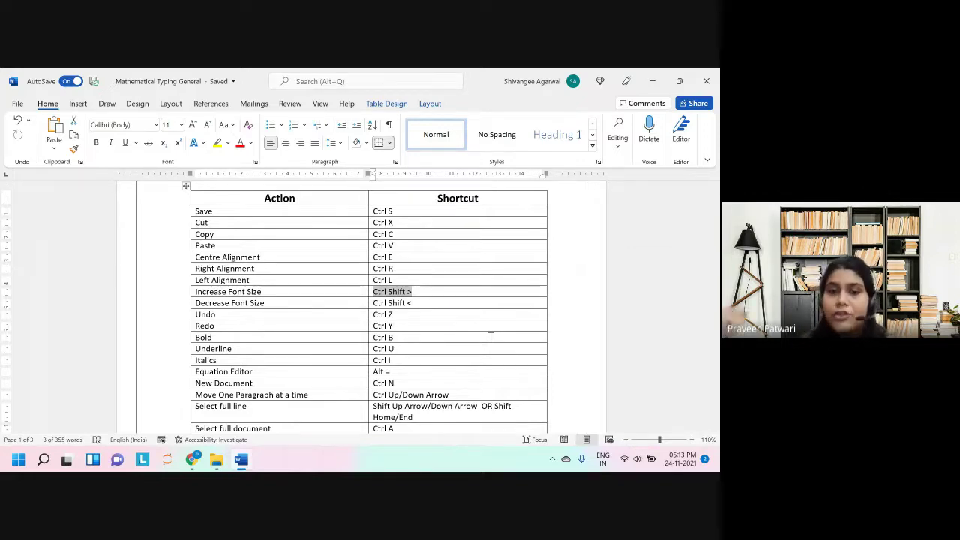
{"action": "key", "text": "Right"}
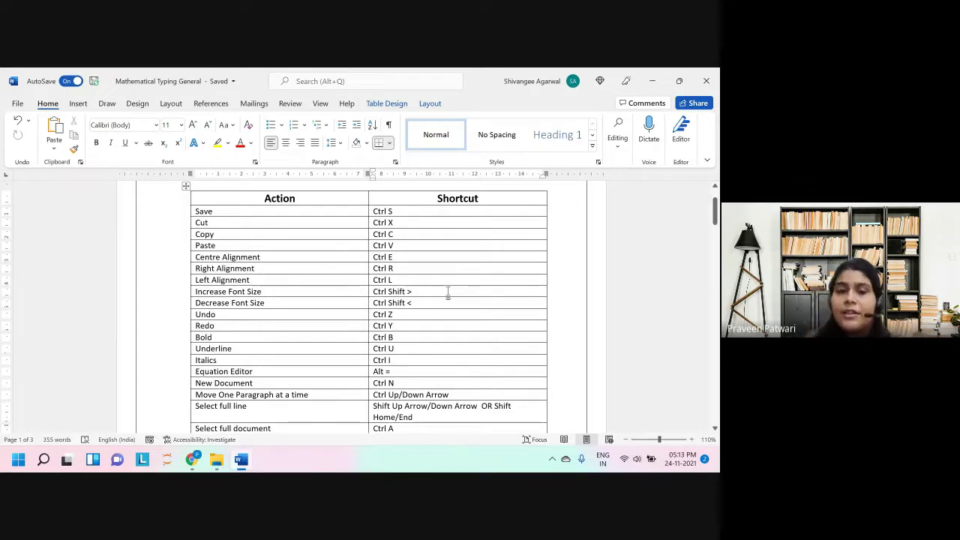
{"action": "left_click", "coordinate": [421, 295]}
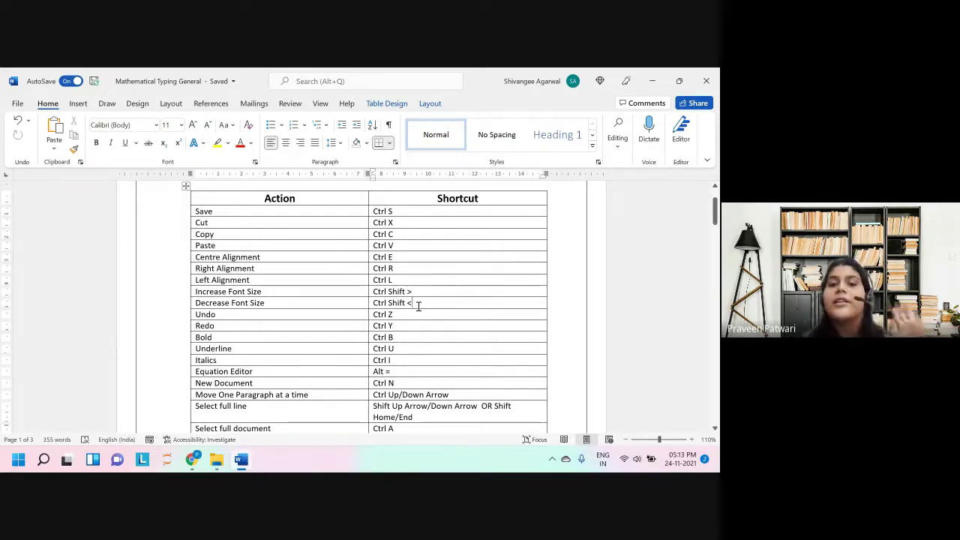
{"action": "scroll", "coordinate": [417, 305], "scroll_direction": "down", "scroll_amount": 10}
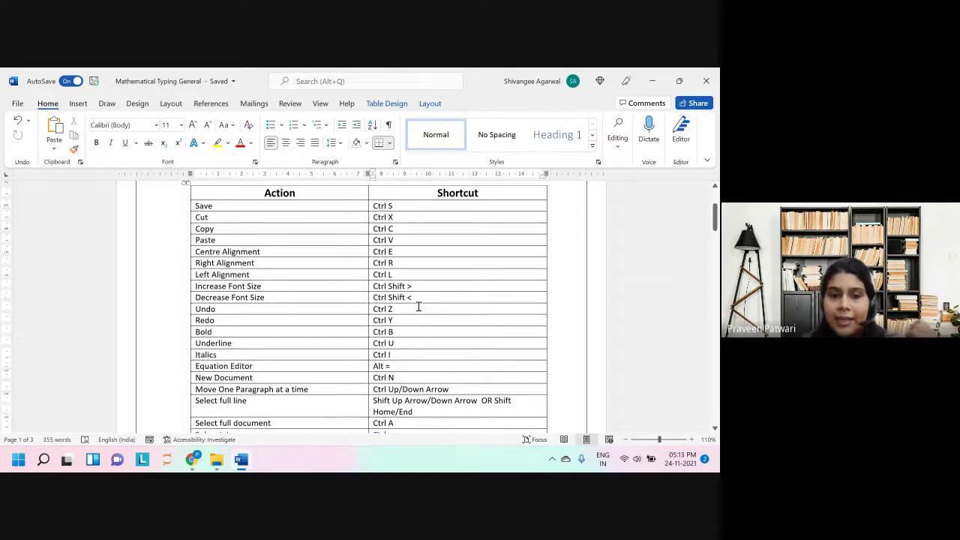
{"action": "scroll", "coordinate": [233, 254], "scroll_direction": "up", "scroll_amount": 10}
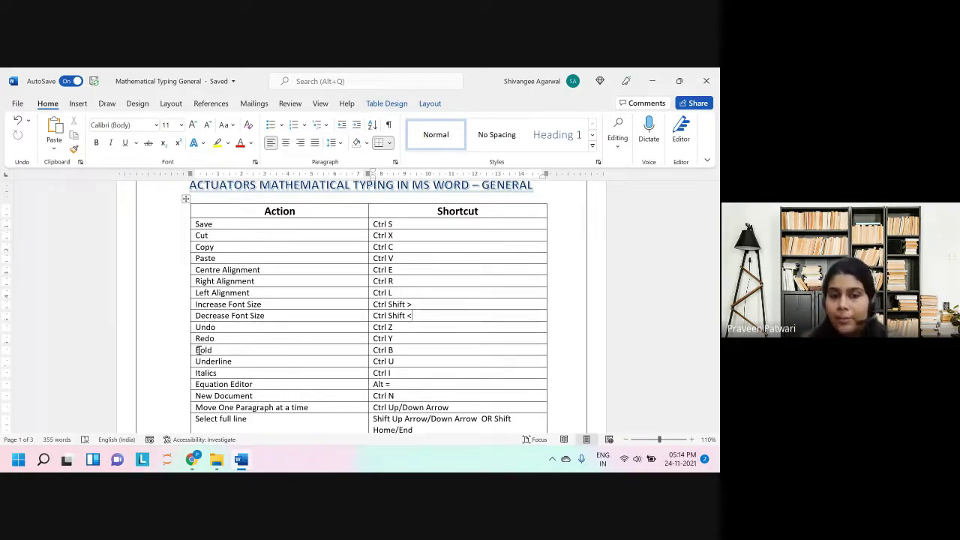
{"action": "scroll", "coordinate": [198, 350], "scroll_direction": "down", "scroll_amount": 5}
{"action": "scroll", "coordinate": [198, 349], "scroll_direction": "down", "scroll_amount": 10}
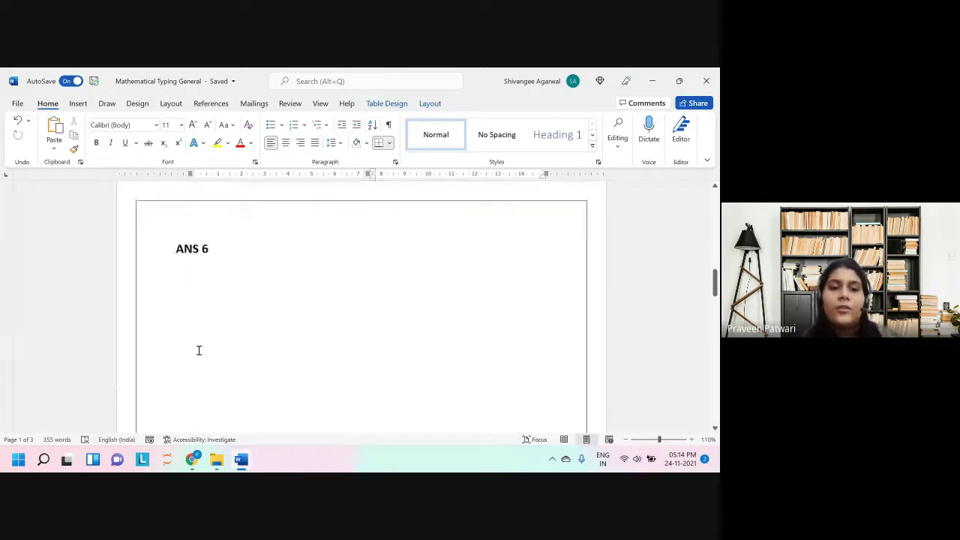
Step: On a new line under ANS 6, turn bold off, shrink to 12 pt and type 'Hi'
{"action": "left_click", "coordinate": [214, 247]}
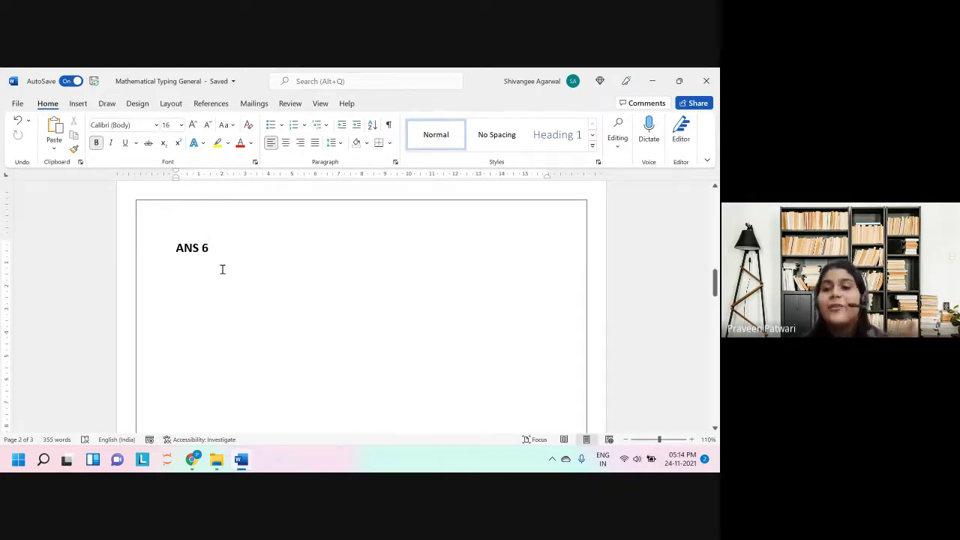
{"action": "key", "text": "Return"}
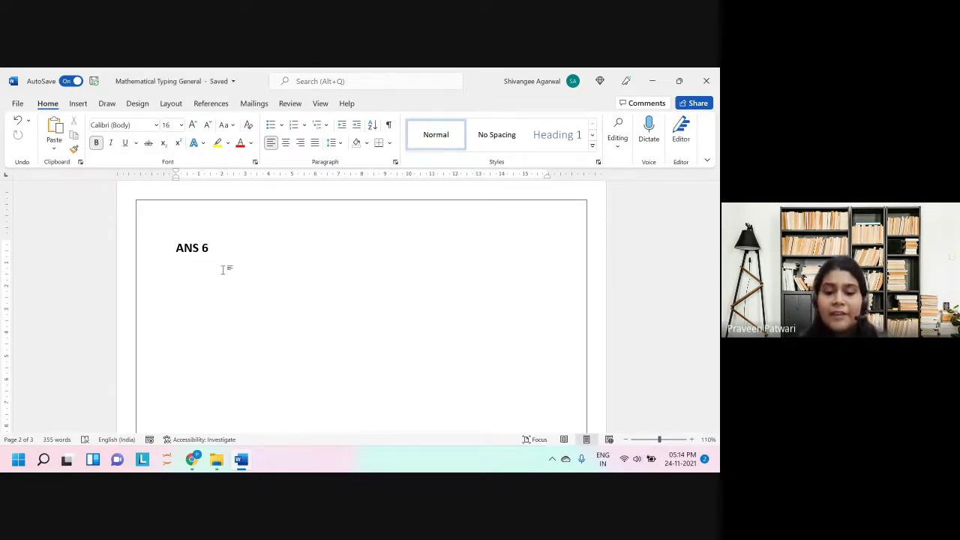
{"action": "key", "text": "ctrl+b"}
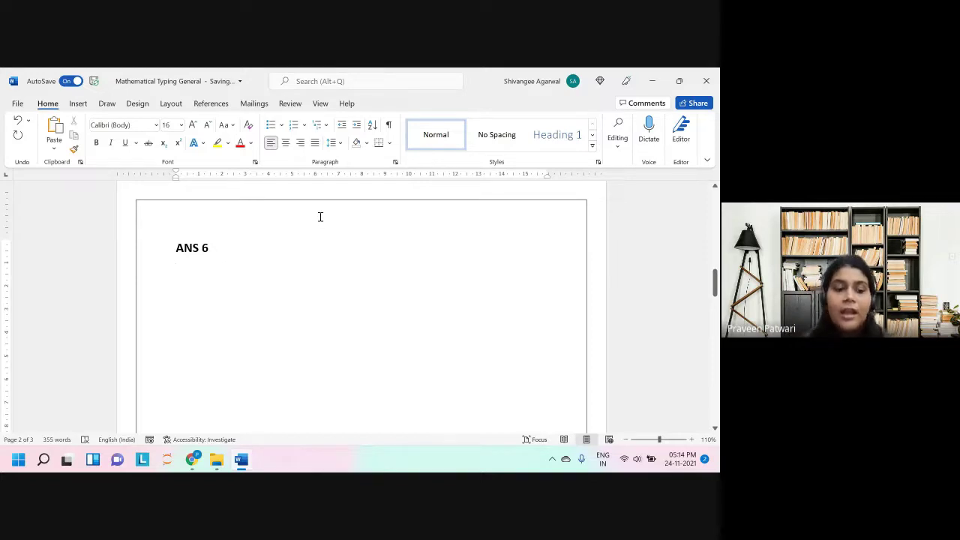
{"action": "key", "text": "ctrl+shift+comma"}
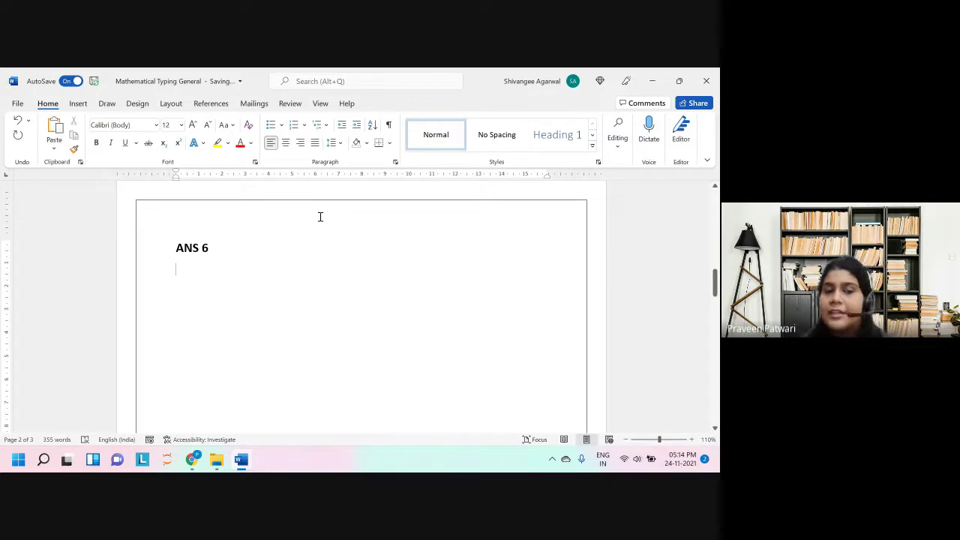
{"action": "type", "text": "Hi"}
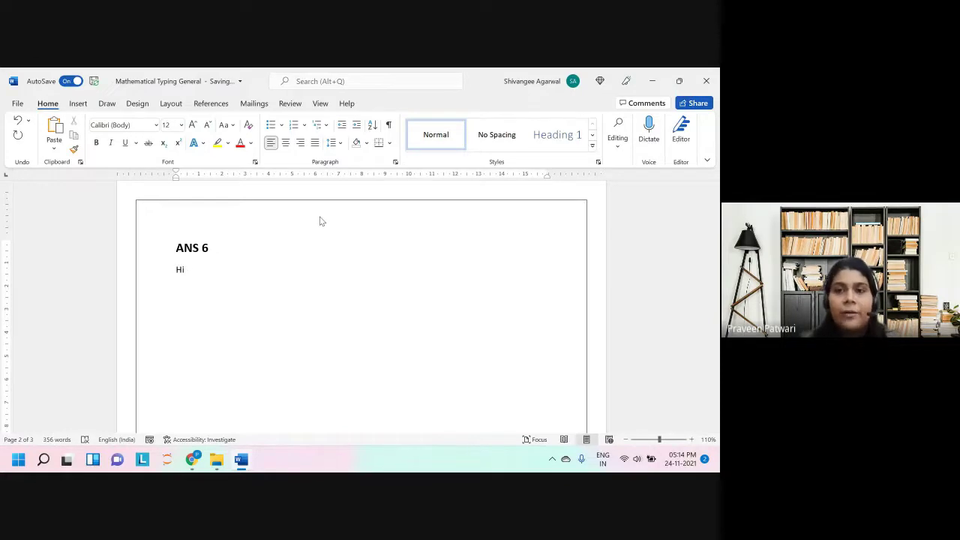
{"action": "scroll", "coordinate": [299, 366], "scroll_direction": "up", "scroll_amount": 15}
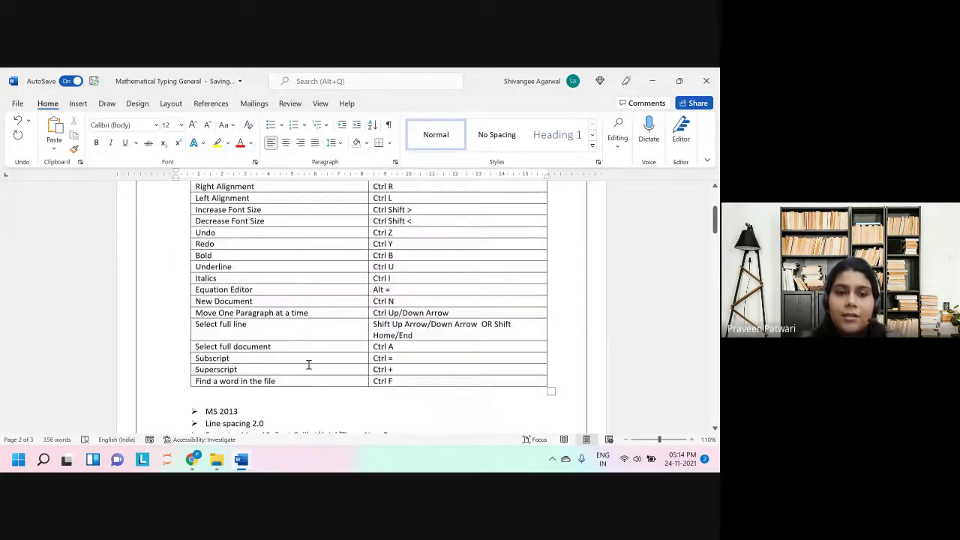
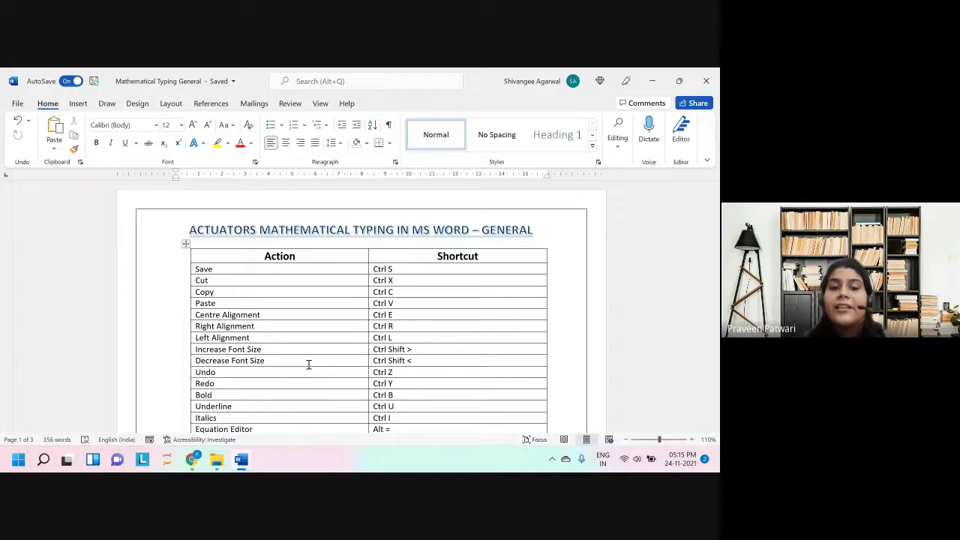
Step: Undo the stray Hi line above ANS 3 on page 3
{"action": "scroll", "coordinate": [308, 365], "scroll_direction": "down", "scroll_amount": 3}
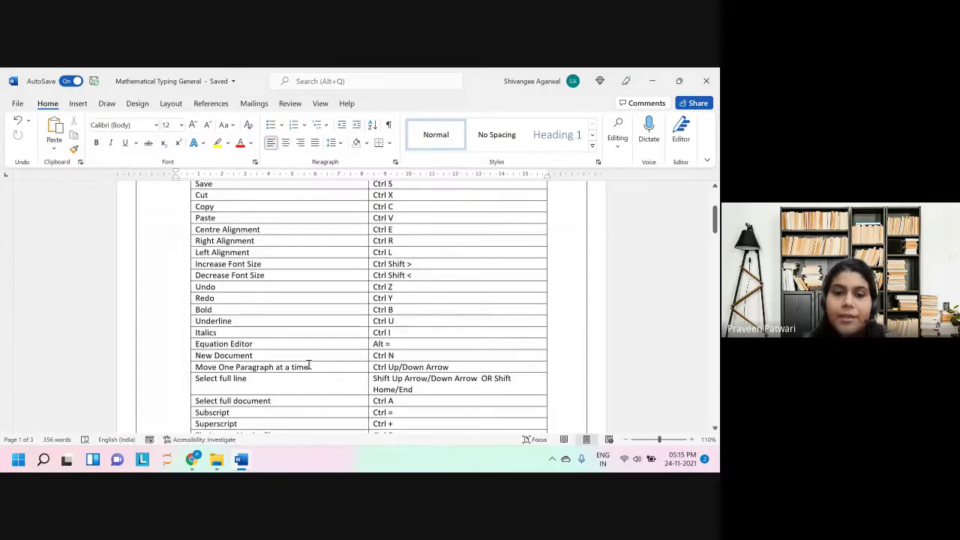
{"action": "scroll", "coordinate": [308, 364], "scroll_direction": "down", "scroll_amount": 2}
{"action": "left_click_drag", "start_coordinate": [193, 239], "coordinate": [409, 272]}
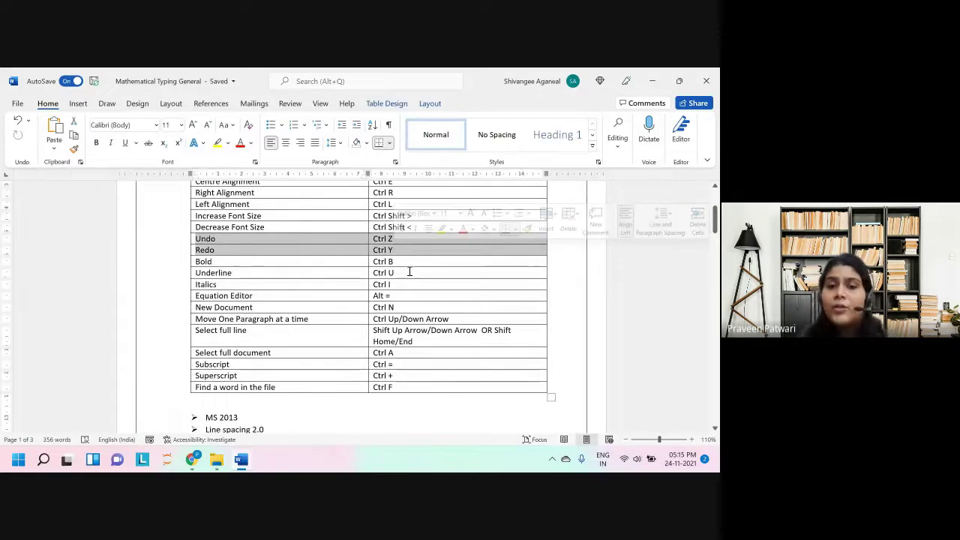
{"action": "scroll", "coordinate": [355, 416], "scroll_direction": "down", "scroll_amount": 3}
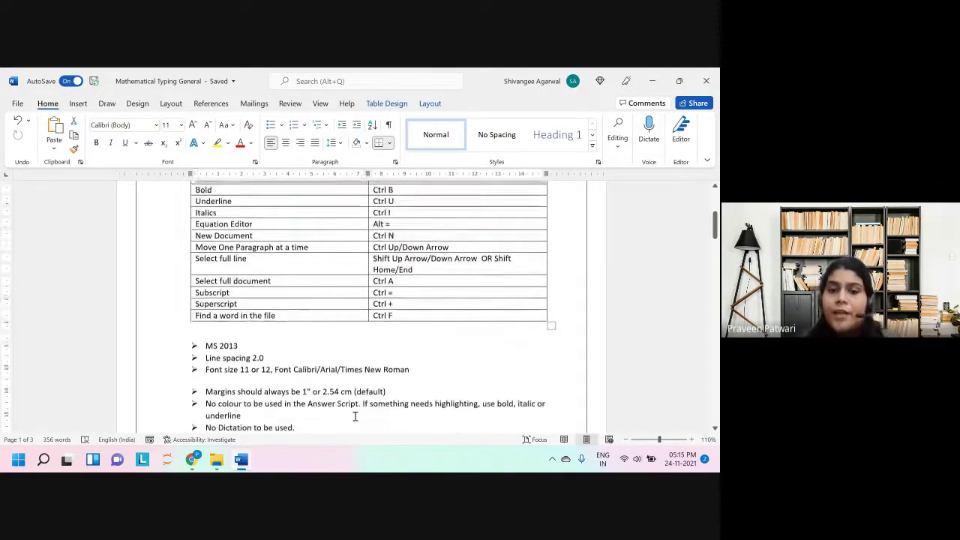
{"action": "scroll", "coordinate": [356, 417], "scroll_direction": "up", "scroll_amount": 2}
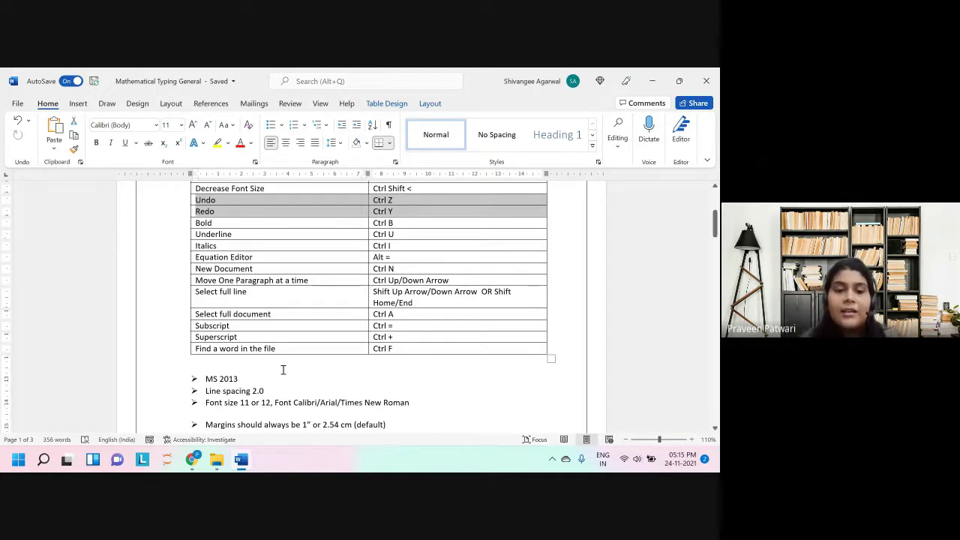
{"action": "scroll", "coordinate": [284, 370], "scroll_direction": "down", "scroll_amount": 5}
{"action": "scroll", "coordinate": [284, 370], "scroll_direction": "down", "scroll_amount": 5}
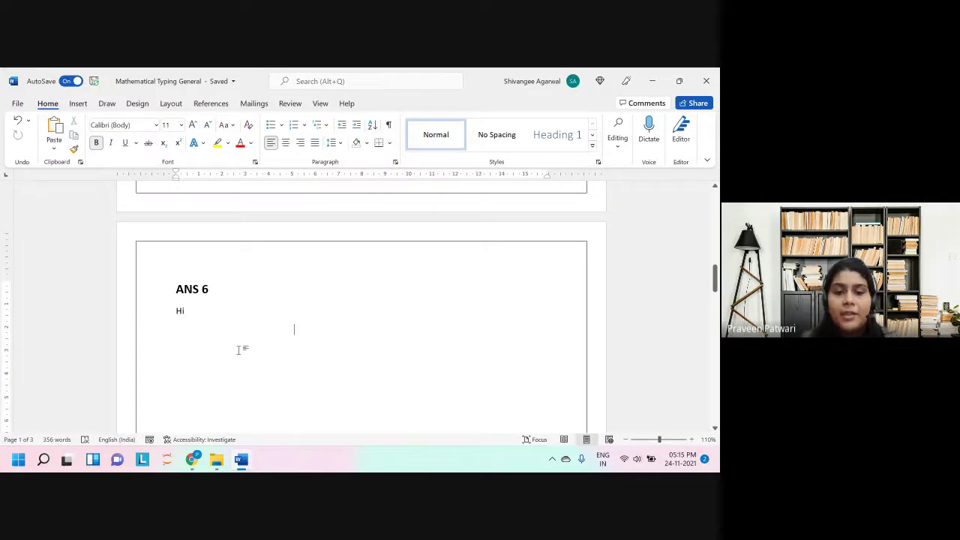
{"action": "key", "text": "ctrl+z"}
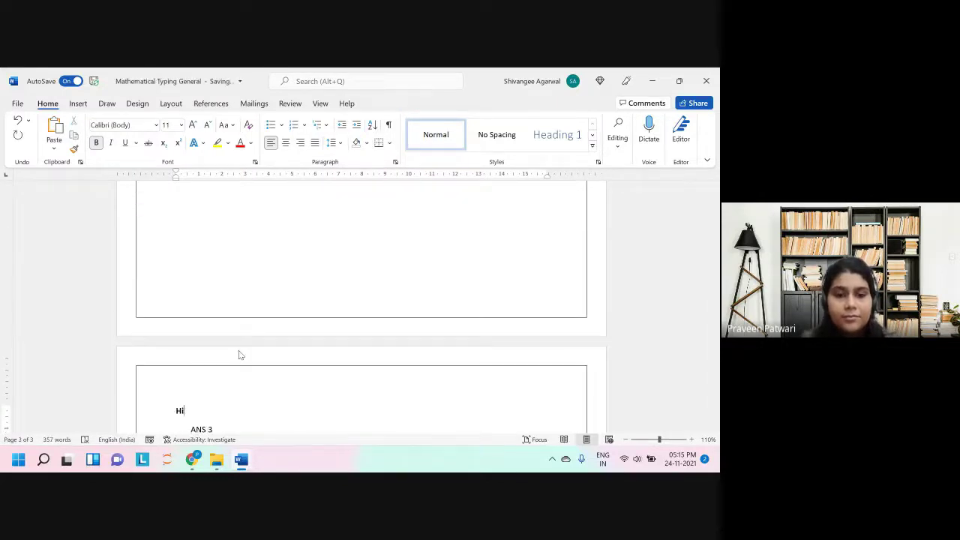
{"action": "key", "text": "ctrl+z"}
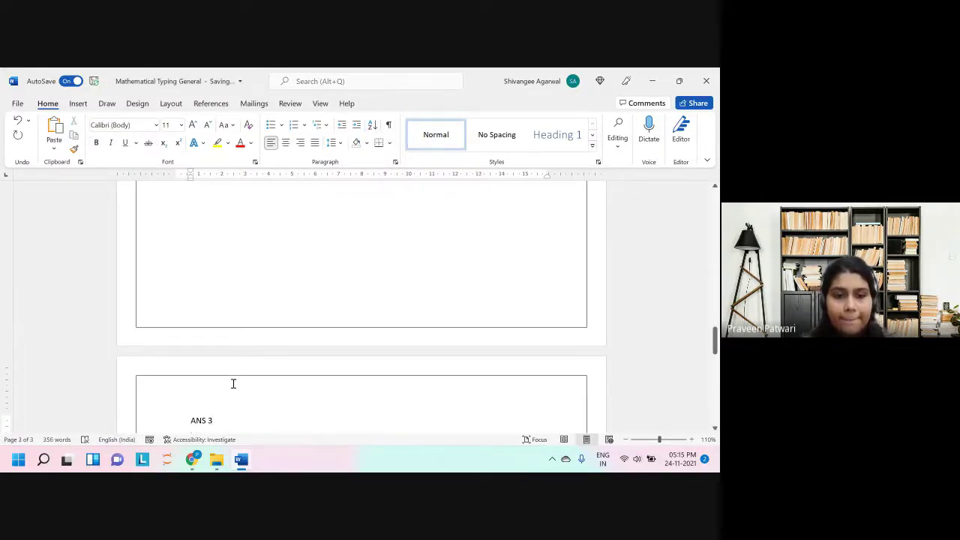
Step: Type 'Good Evening Everyone' below ANS 3, then delete that line
{"action": "scroll", "coordinate": [233, 383], "scroll_direction": "down", "scroll_amount": 1}
{"action": "double_click", "coordinate": [220, 374]}
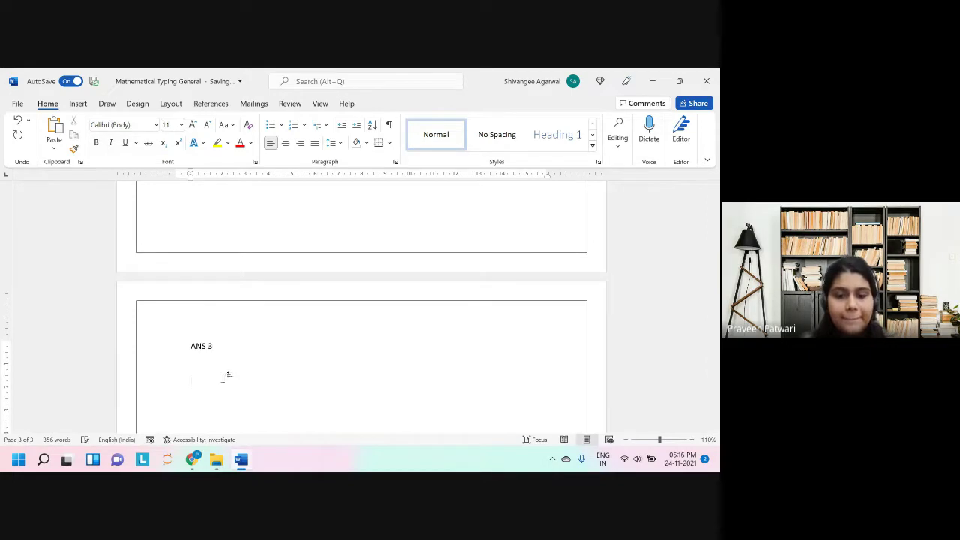
{"action": "type", "text": "Good Evenin"}
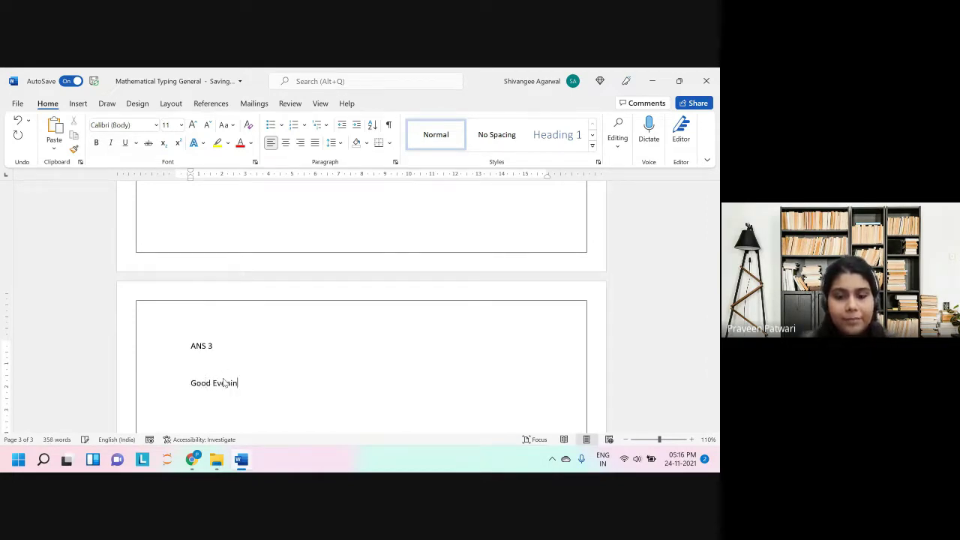
{"action": "type", "text": "g Everyone"}
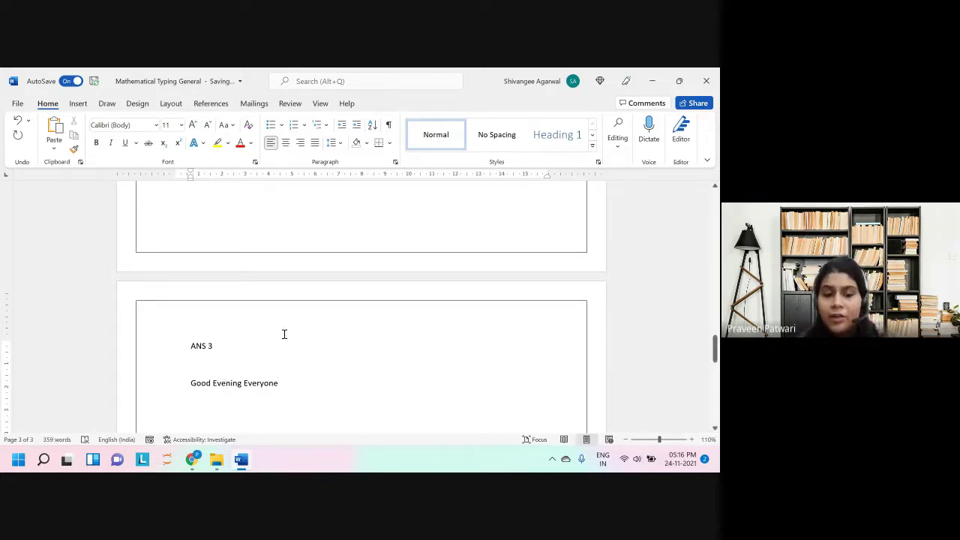
{"action": "key", "text": "ctrl+BackSpace"}
{"action": "key", "text": "ctrl+BackSpace"}
{"action": "key", "text": "ctrl+BackSpace"}
Step: Enter Good, Evening and Everyone on separate lines, then remove Everyone, keeping Good and Evening
{"action": "type", "text": "Good"}
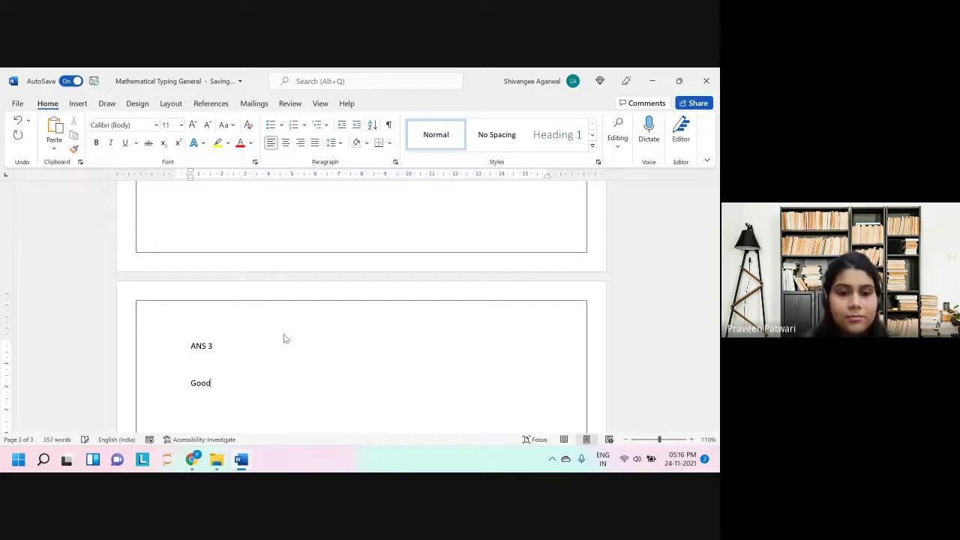
{"action": "key", "text": "Return"}
{"action": "type", "text": "Evening"}
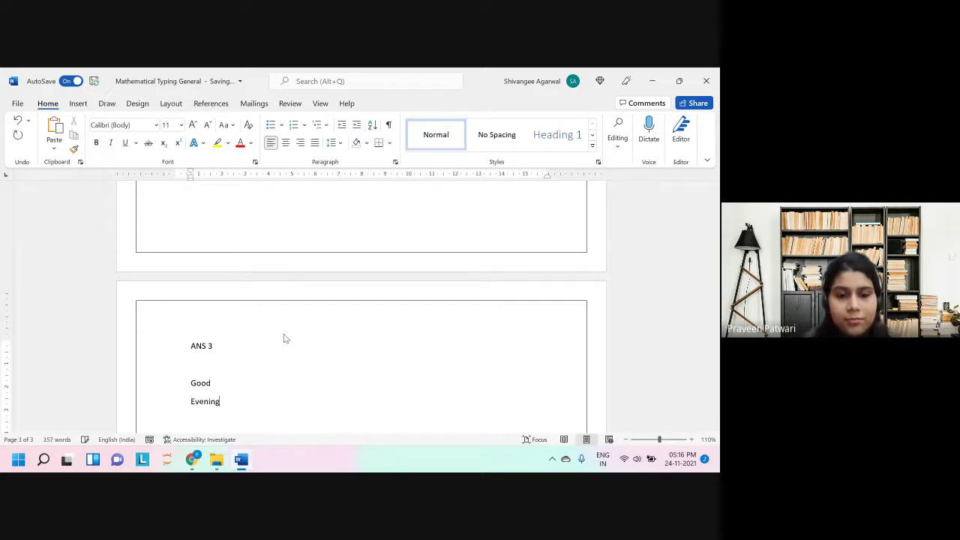
{"action": "key", "text": "Return"}
{"action": "type", "text": "Everyone"}
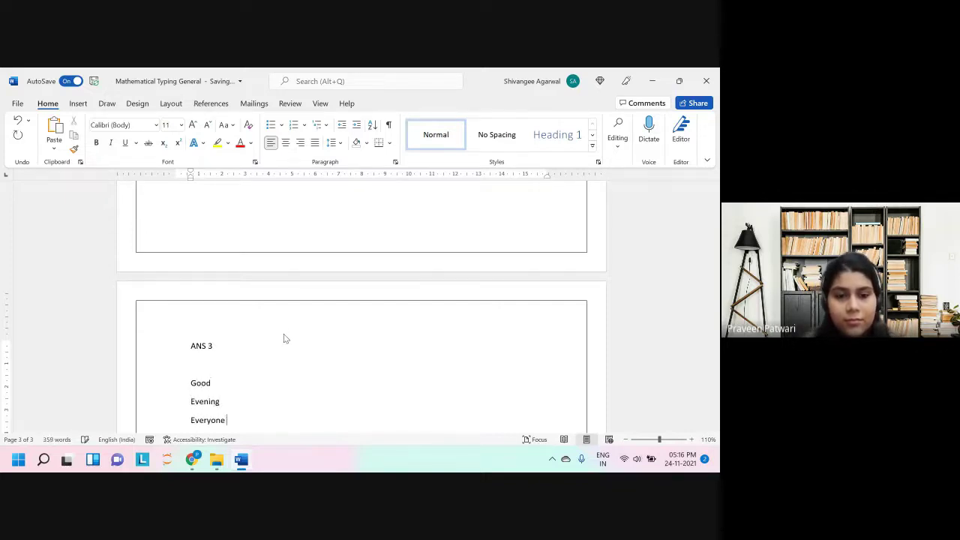
{"action": "key", "text": "Return"}
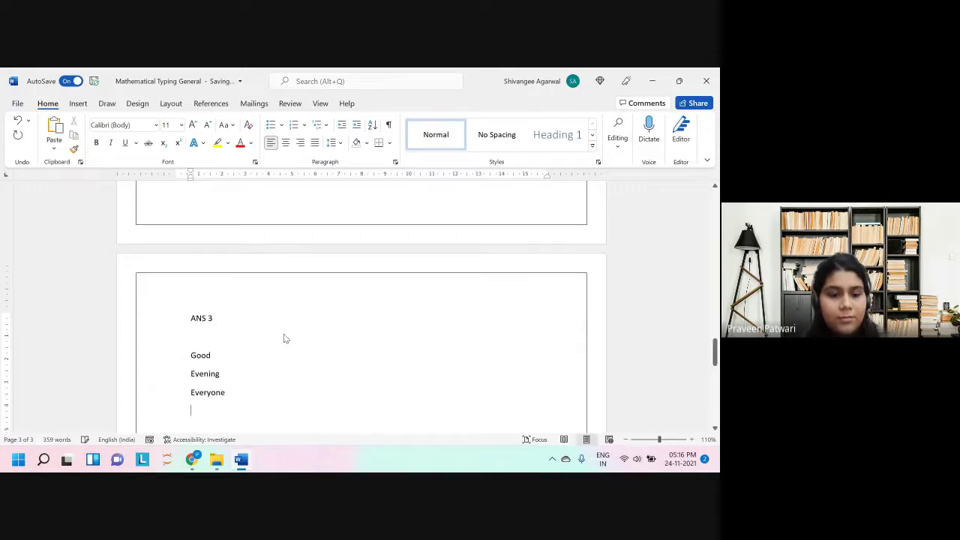
{"action": "key", "text": "ctrl+BackSpace"}
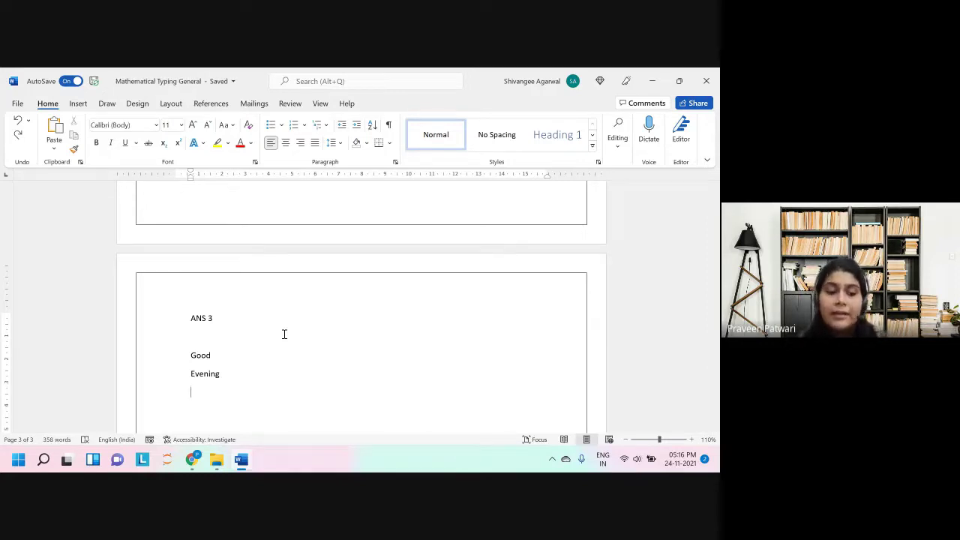
{"action": "key", "text": "BackSpace"}
{"action": "key", "text": "BackSpace"}
{"action": "key", "text": "BackSpace"}
{"action": "key", "text": "BackSpace"}
{"action": "key", "text": "BackSpace"}
{"action": "key", "text": "BackSpace"}
{"action": "key", "text": "BackSpace"}
{"action": "key", "text": "BackSpace"}
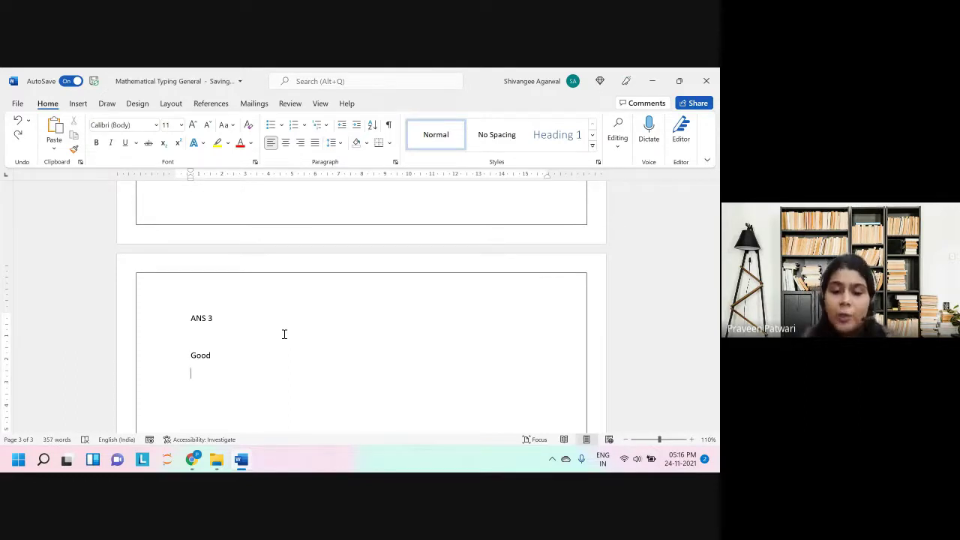
{"action": "key", "text": "ctrl+z"}
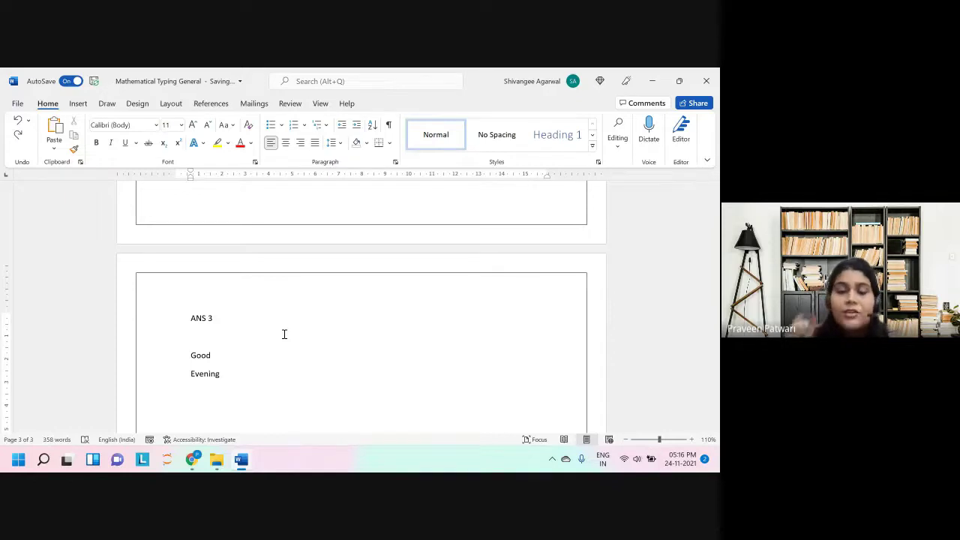
Step: Highlight the Bold, Underline and Italics rows of the shortcut table on page 1
{"action": "scroll", "coordinate": [284, 333], "scroll_direction": "up", "scroll_amount": 3}
{"action": "scroll", "coordinate": [284, 334], "scroll_direction": "up", "scroll_amount": 3}
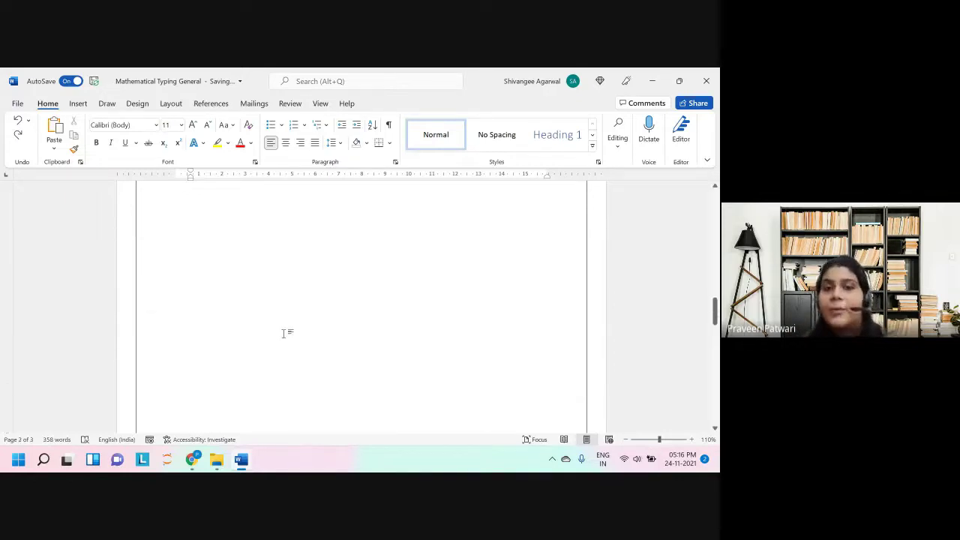
{"action": "scroll", "coordinate": [284, 333], "scroll_direction": "up", "scroll_amount": 20}
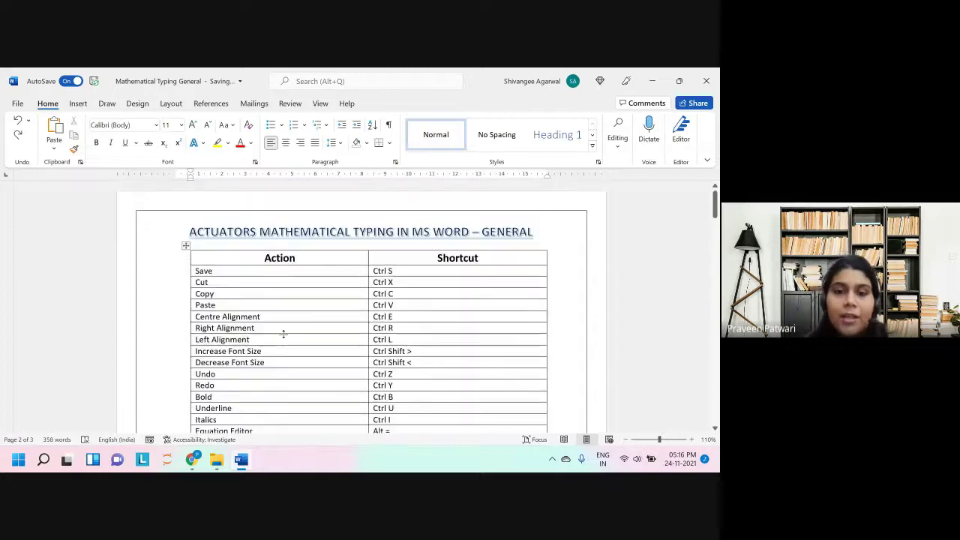
{"action": "scroll", "coordinate": [288, 384], "scroll_direction": "down", "scroll_amount": 3}
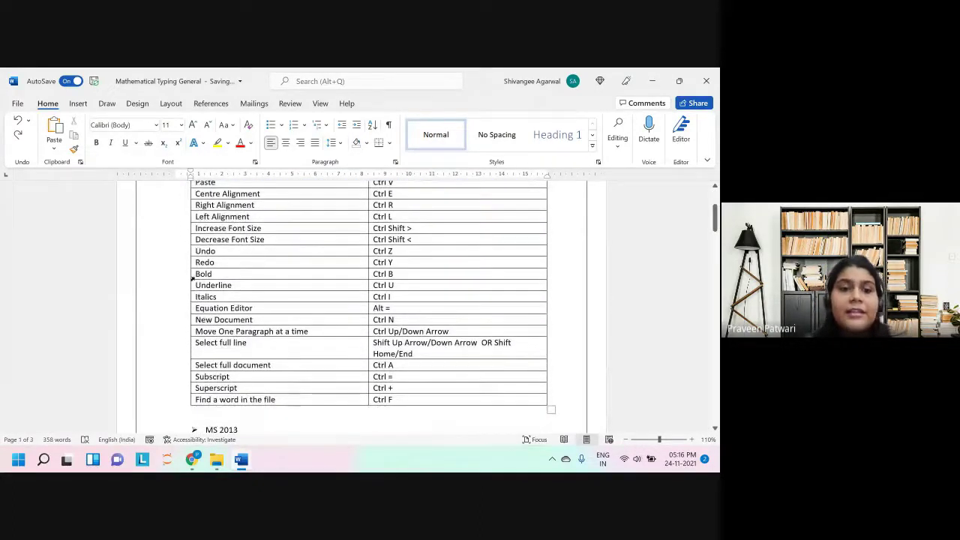
{"action": "left_click_drag", "start_coordinate": [198, 274], "coordinate": [410, 297]}
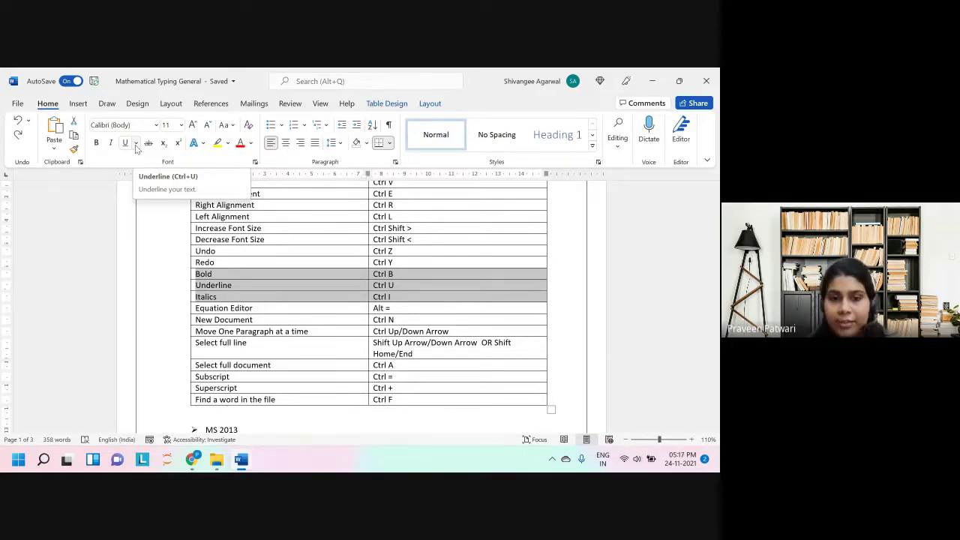
{"action": "left_click", "coordinate": [263, 285]}
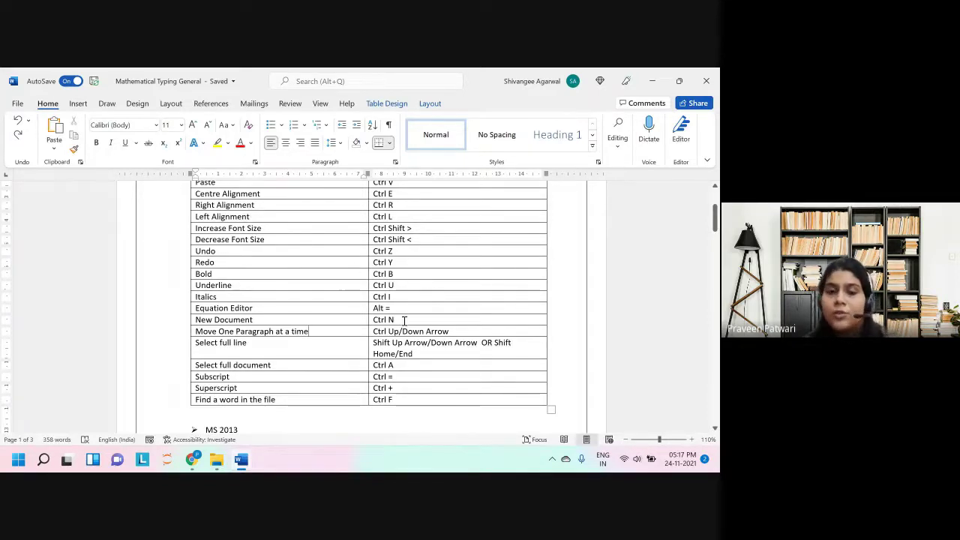
Step: Place the insertion point in the MS 2013 bullet of the formatting rules
{"action": "scroll", "coordinate": [402, 321], "scroll_direction": "down", "scroll_amount": 2}
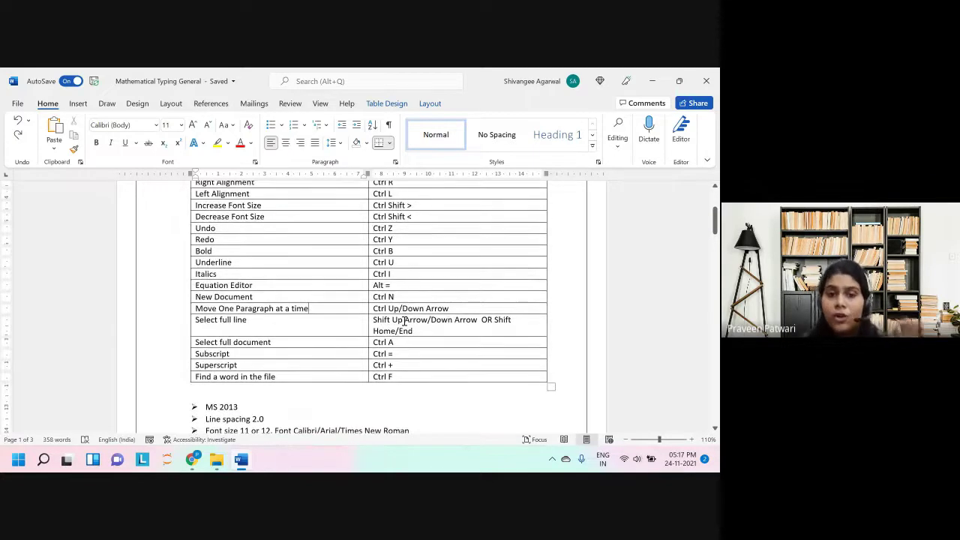
{"action": "scroll", "coordinate": [404, 321], "scroll_direction": "down", "scroll_amount": 3}
{"action": "left_click", "coordinate": [243, 340]}
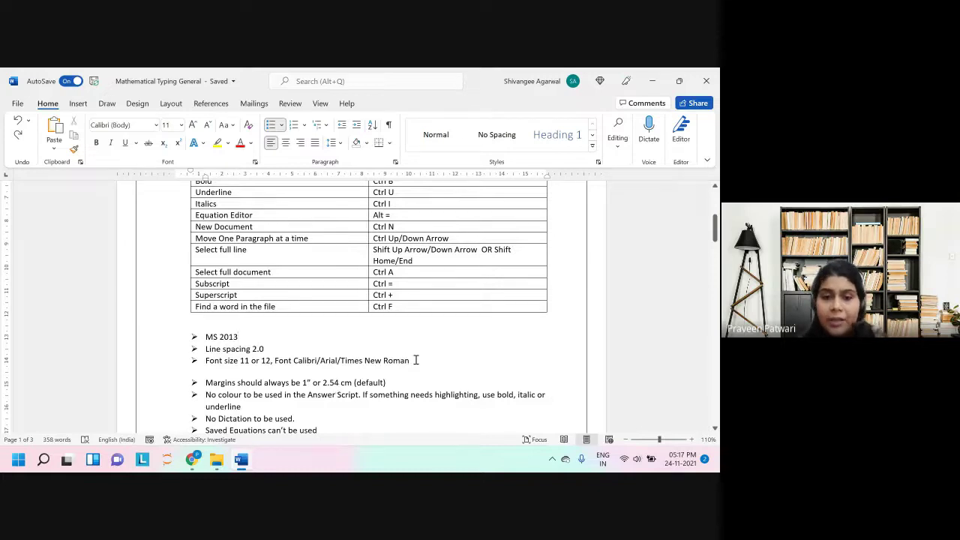
Step: Select the font names in the font-size bullet and try italicizing the word Roman
{"action": "left_click_drag", "start_coordinate": [410, 361], "coordinate": [341, 359]}
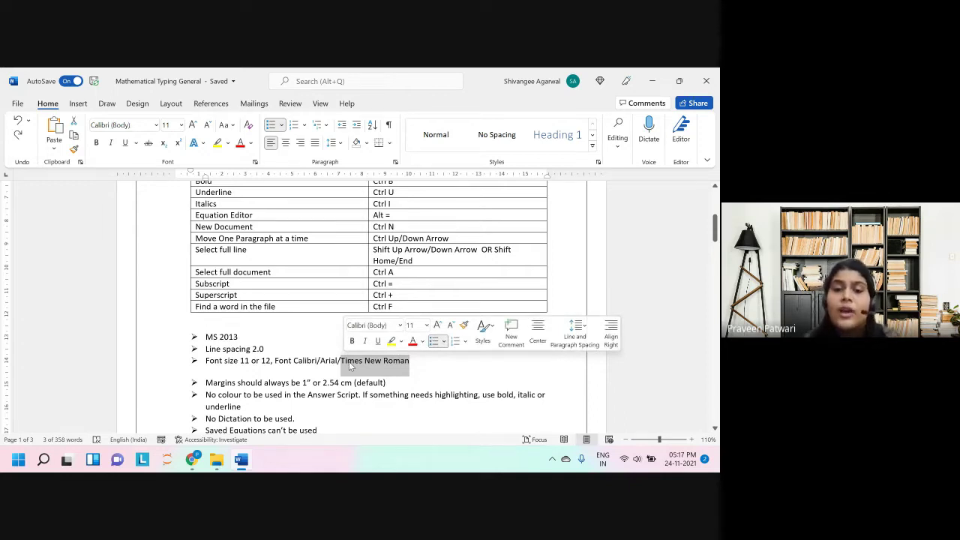
{"action": "left_click", "coordinate": [409, 365]}
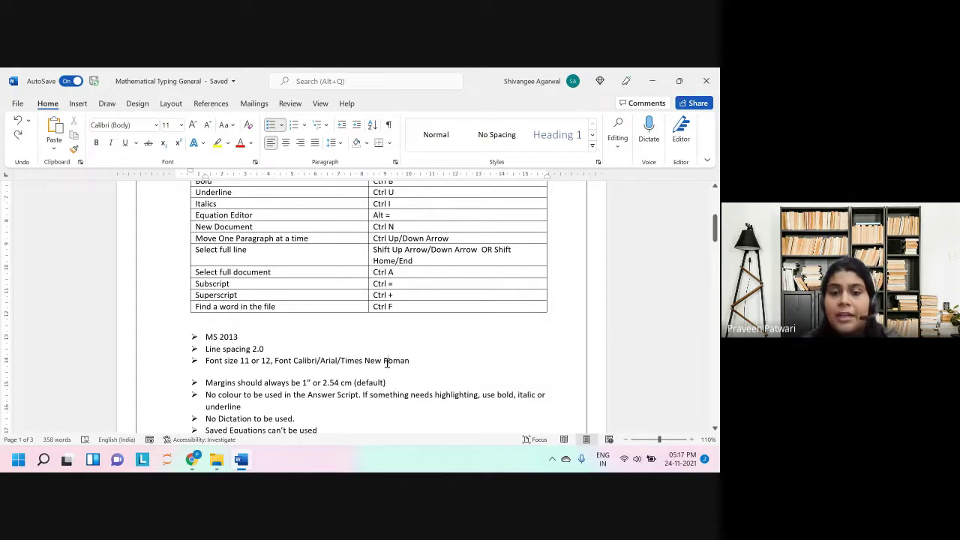
{"action": "key", "text": "ctrl+i"}
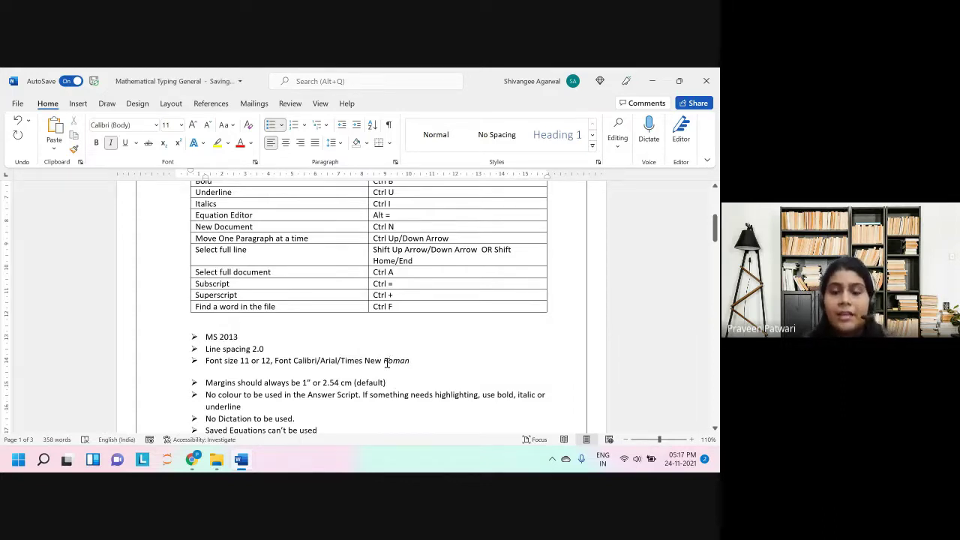
{"action": "left_click_drag", "start_coordinate": [384, 361], "coordinate": [411, 361]}
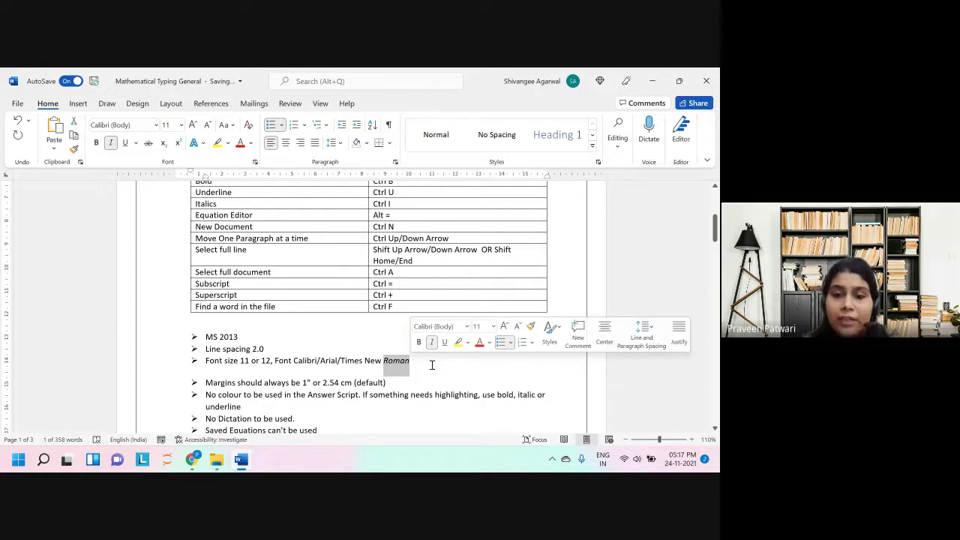
{"action": "left_click", "coordinate": [415, 357]}
{"action": "key", "text": "shift+Up"}
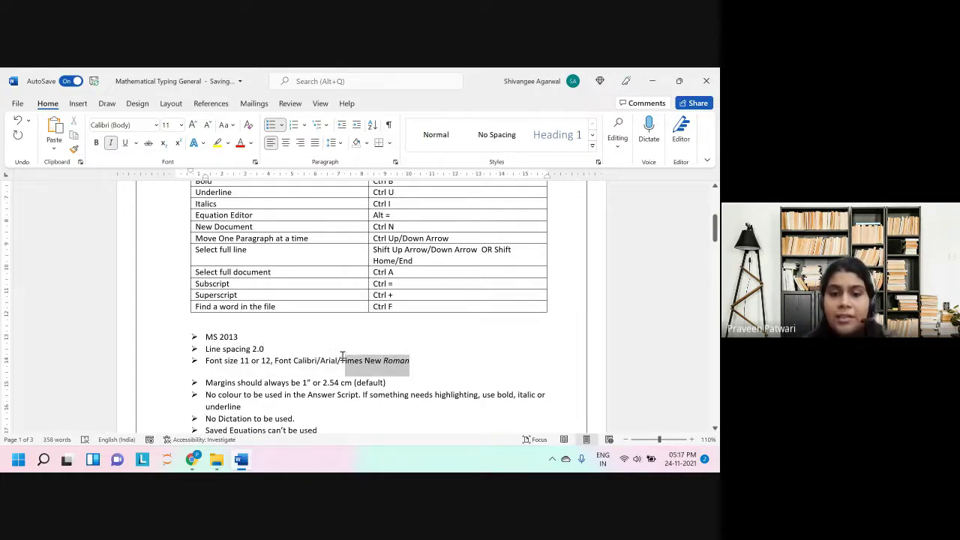
{"action": "triple_click", "coordinate": [337, 357]}
{"action": "left_click", "coordinate": [422, 362]}
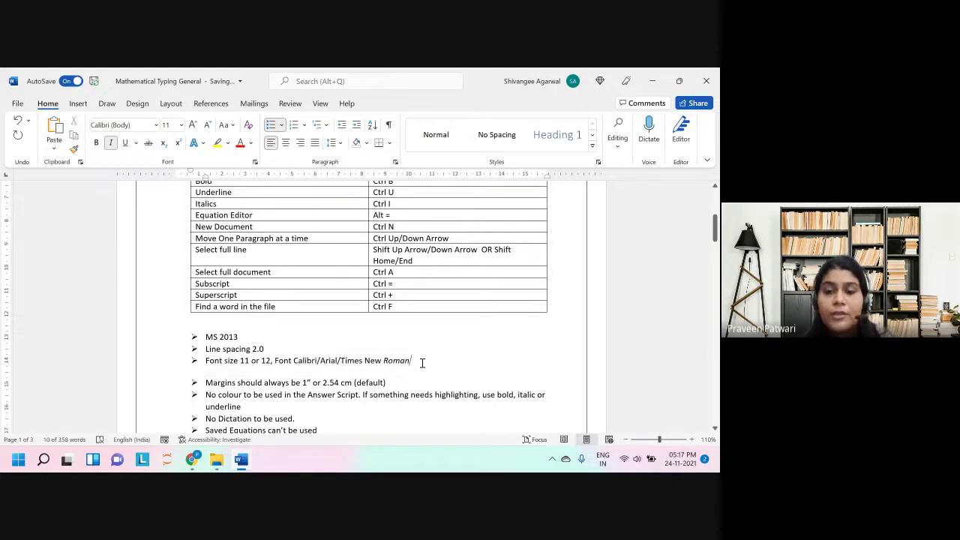
Step: Toggle italic, then underline, on and off for Times New Roman, leaving it plain
{"action": "left_click_drag", "start_coordinate": [412, 358], "coordinate": [341, 361]}
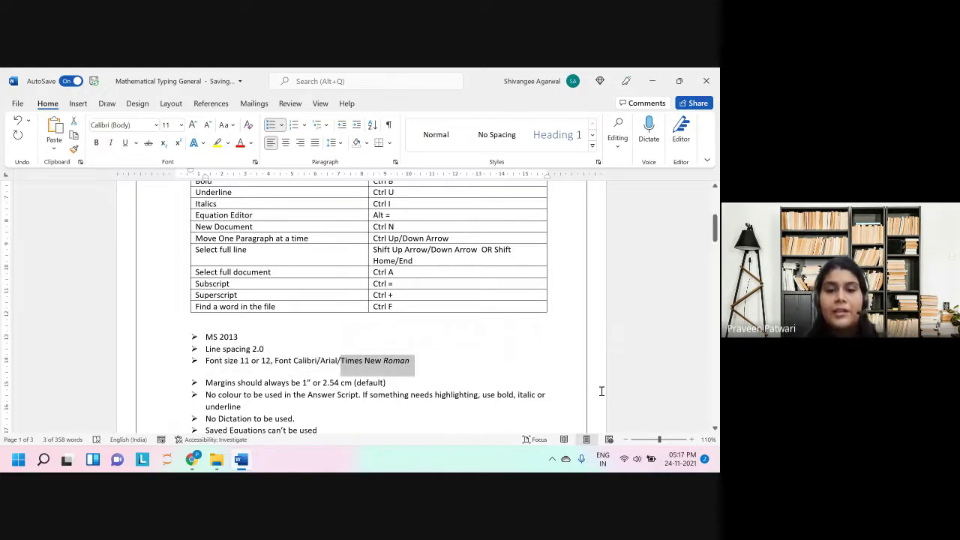
{"action": "key", "text": "ctrl+i"}
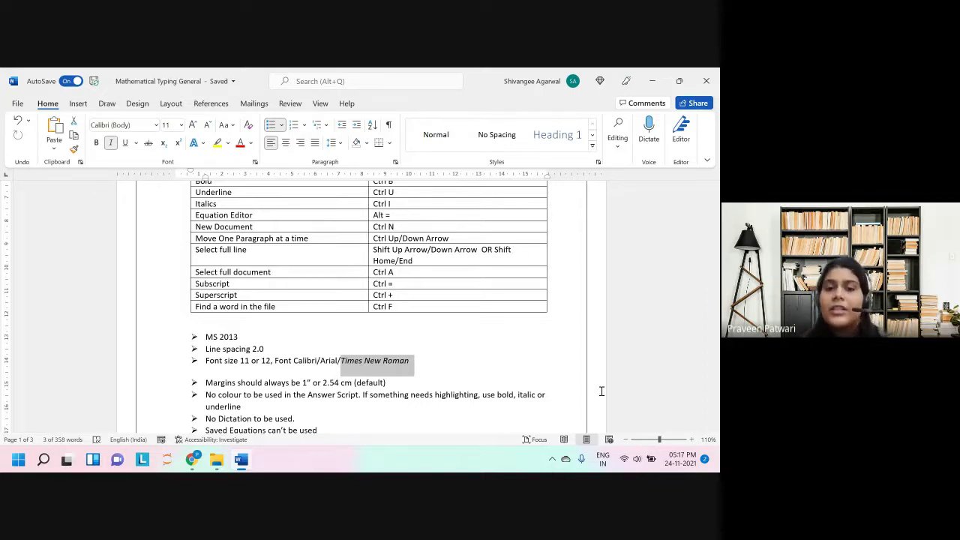
{"action": "key", "text": "ctrl+i"}
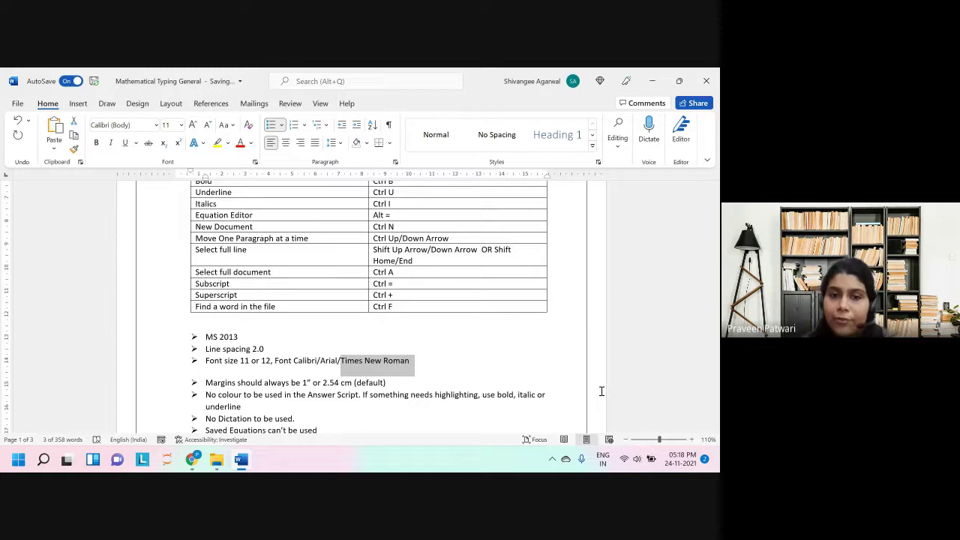
{"action": "scroll", "coordinate": [419, 260], "scroll_direction": "up", "scroll_amount": 2}
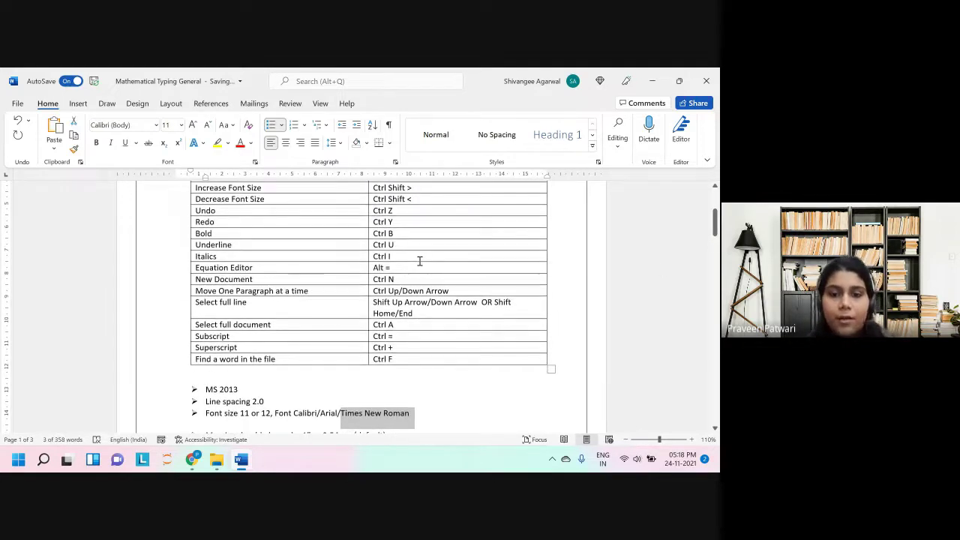
{"action": "key", "text": "ctrl+u"}
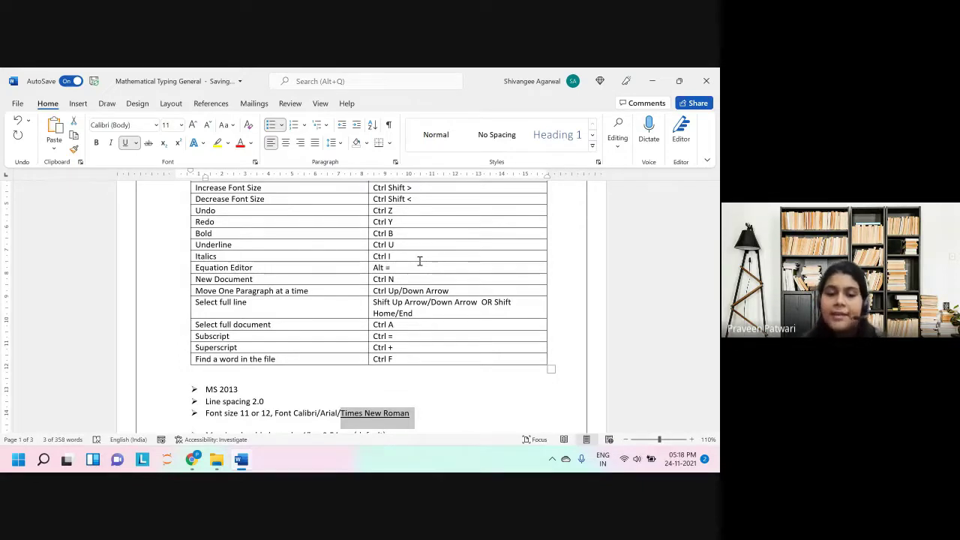
{"action": "key", "text": "ctrl+u"}
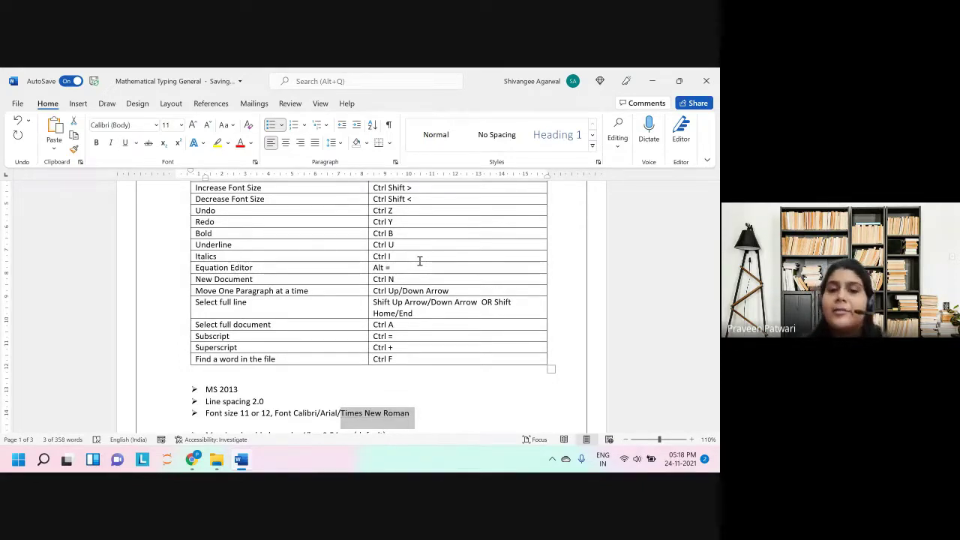
{"action": "left_click", "coordinate": [429, 417]}
{"action": "scroll", "coordinate": [278, 339], "scroll_direction": "up", "scroll_amount": 1}
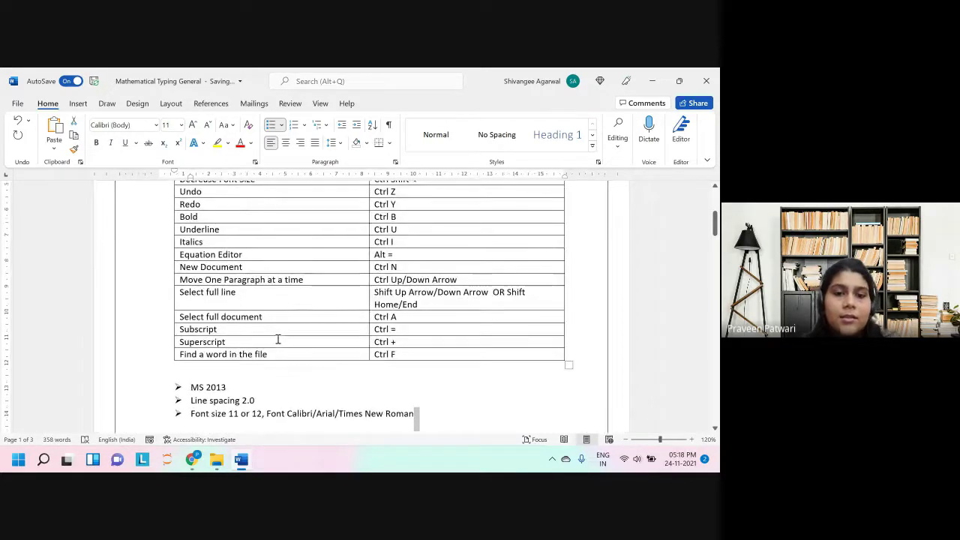
{"action": "scroll", "coordinate": [326, 328], "scroll_direction": "down", "scroll_amount": 2}
{"action": "scroll", "coordinate": [290, 300], "scroll_direction": "down", "scroll_amount": 1}
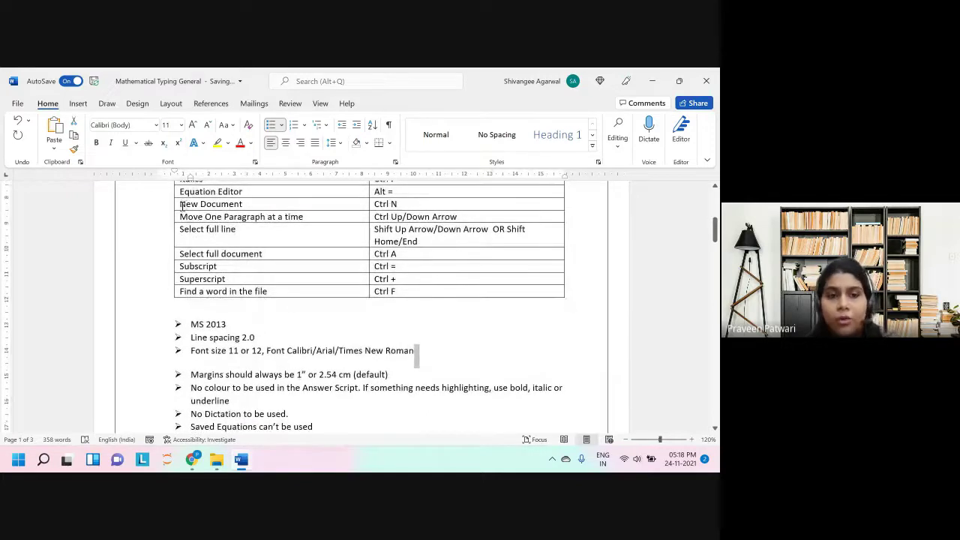
{"action": "left_click_drag", "start_coordinate": [183, 204], "coordinate": [410, 206]}
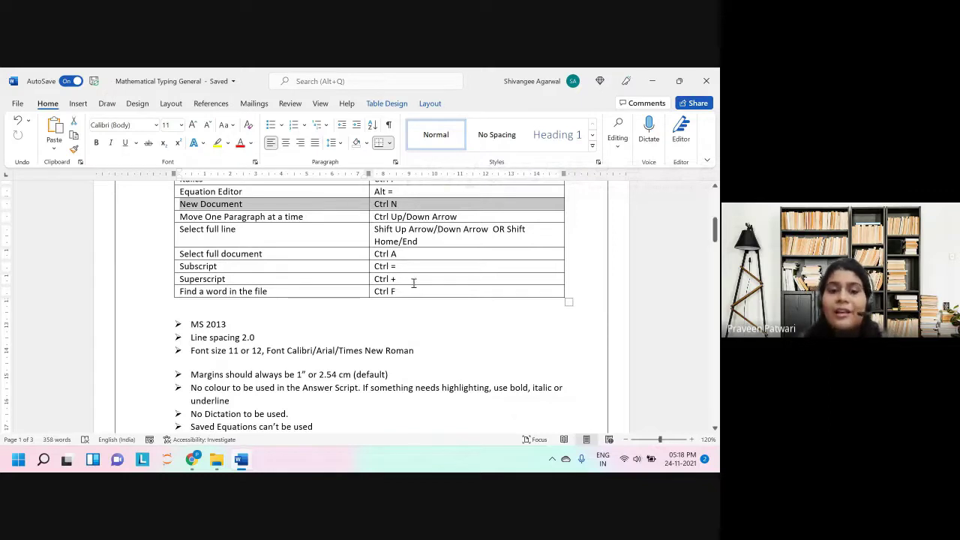
{"action": "scroll", "coordinate": [353, 375], "scroll_direction": "down", "scroll_amount": 2}
{"action": "left_click", "coordinate": [350, 415]}
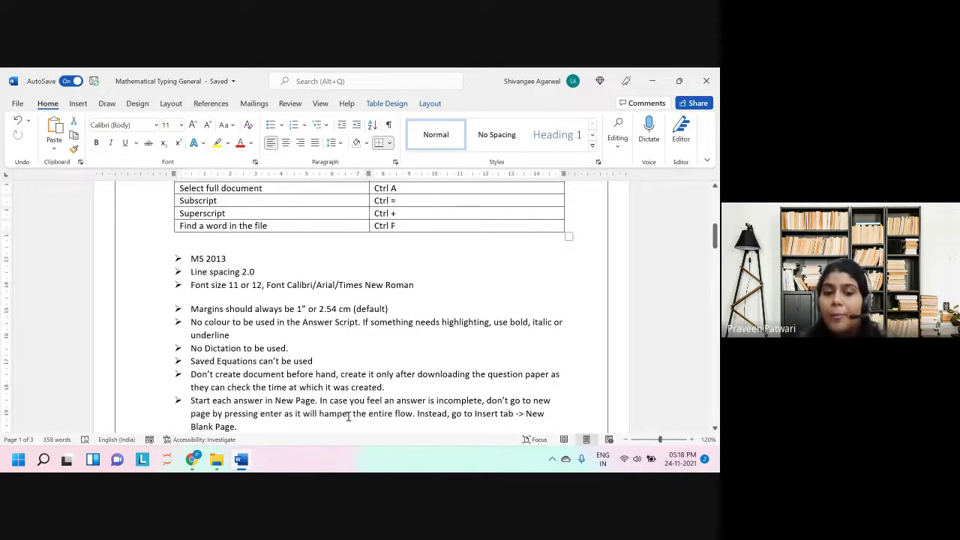
{"action": "left_click", "coordinate": [283, 425]}
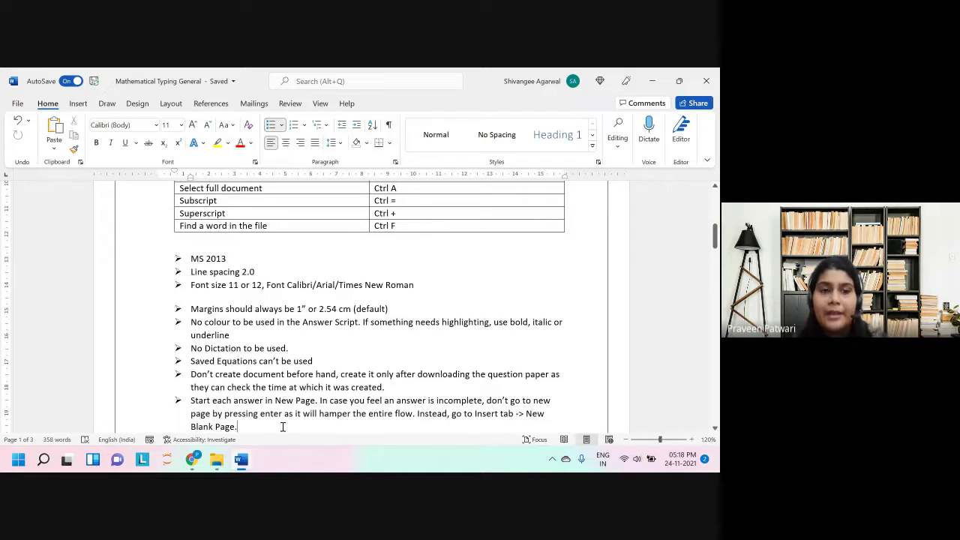
{"action": "key", "text": "ctrl+n"}
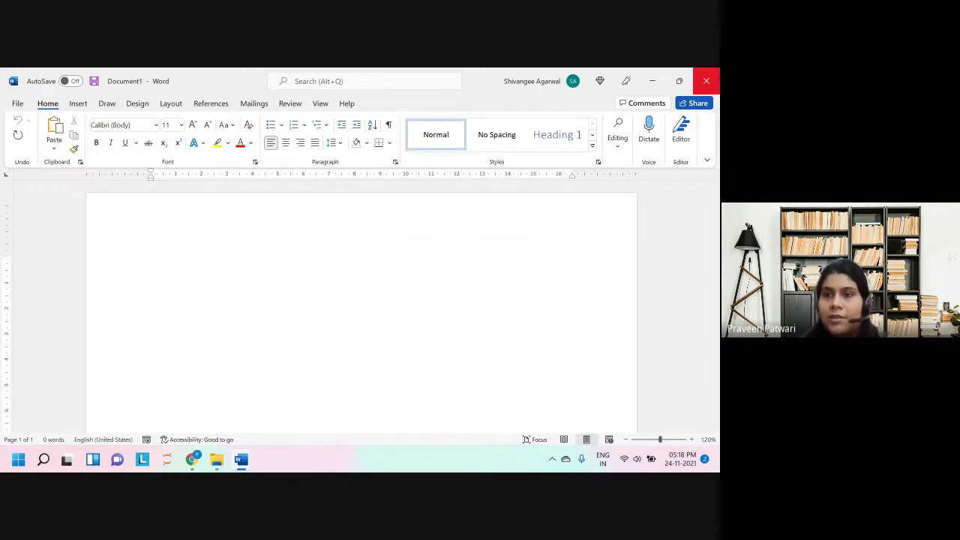
{"action": "left_click", "coordinate": [706, 80]}
{"action": "scroll", "coordinate": [332, 274], "scroll_direction": "up", "scroll_amount": 3}
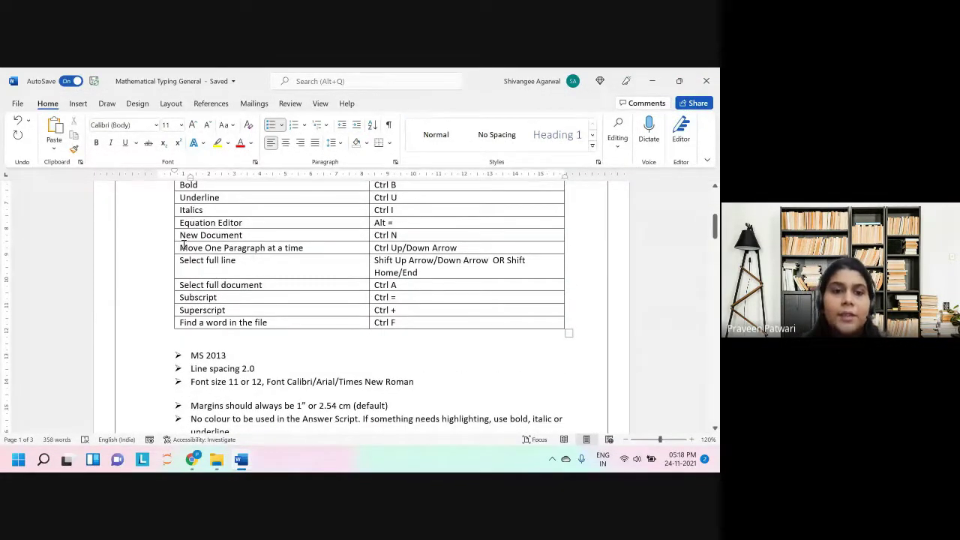
{"action": "left_click_drag", "start_coordinate": [182, 244], "coordinate": [411, 267]}
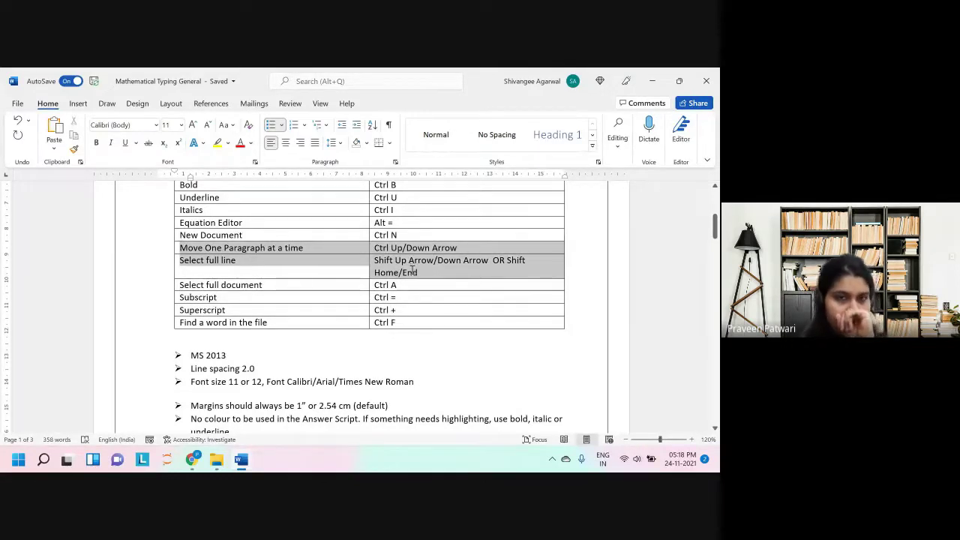
{"action": "left_click", "coordinate": [285, 282]}
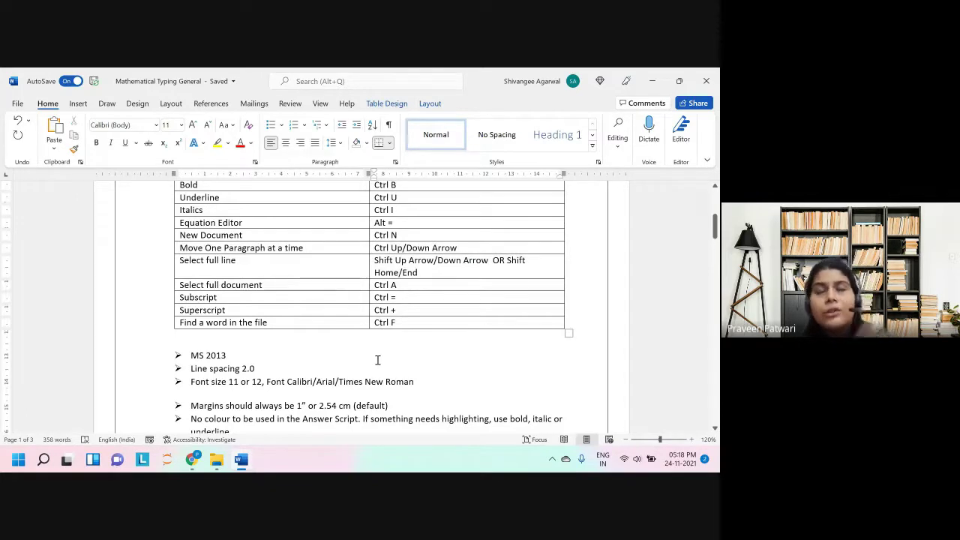
{"action": "scroll", "coordinate": [377, 360], "scroll_direction": "down", "scroll_amount": 8}
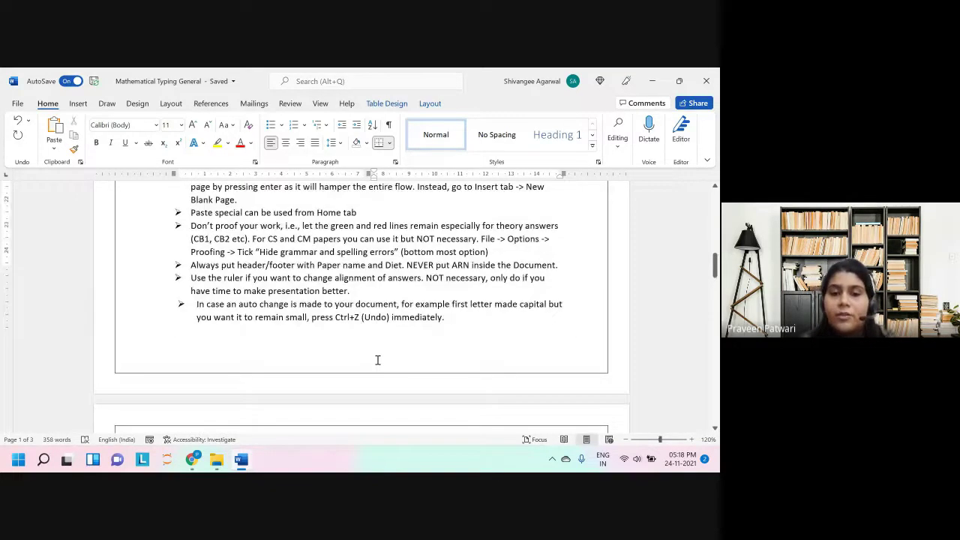
{"action": "scroll", "coordinate": [377, 360], "scroll_direction": "down", "scroll_amount": 3}
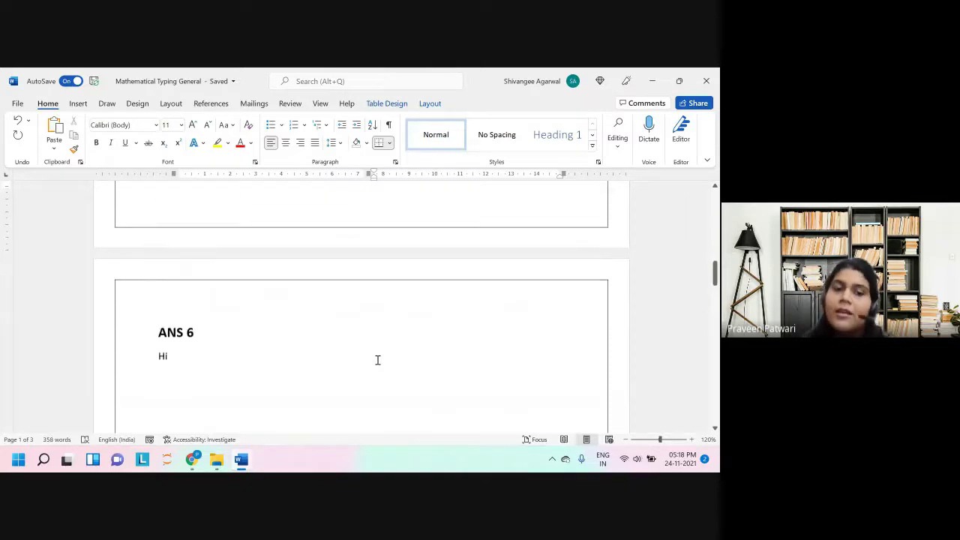
{"action": "scroll", "coordinate": [378, 360], "scroll_direction": "up", "scroll_amount": 3}
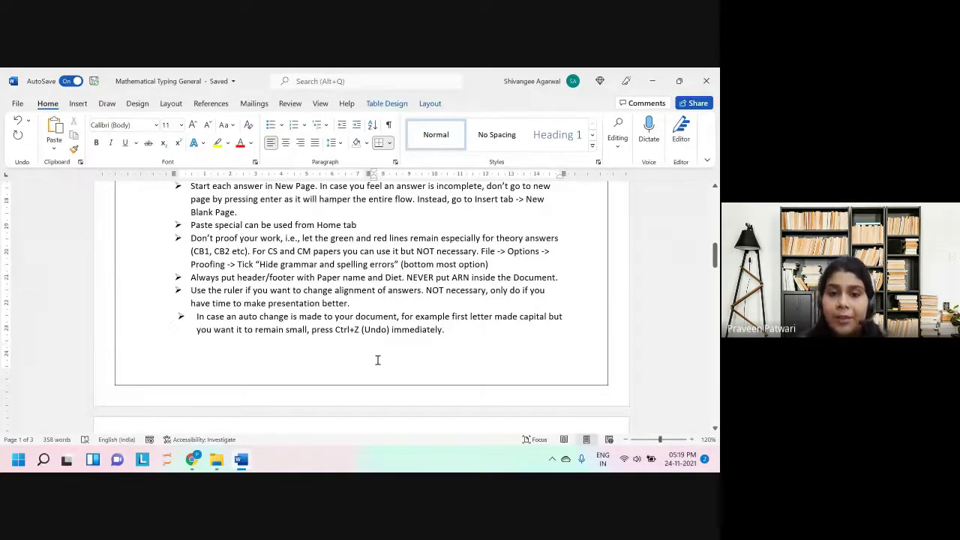
{"action": "scroll", "coordinate": [377, 360], "scroll_direction": "up", "scroll_amount": 6}
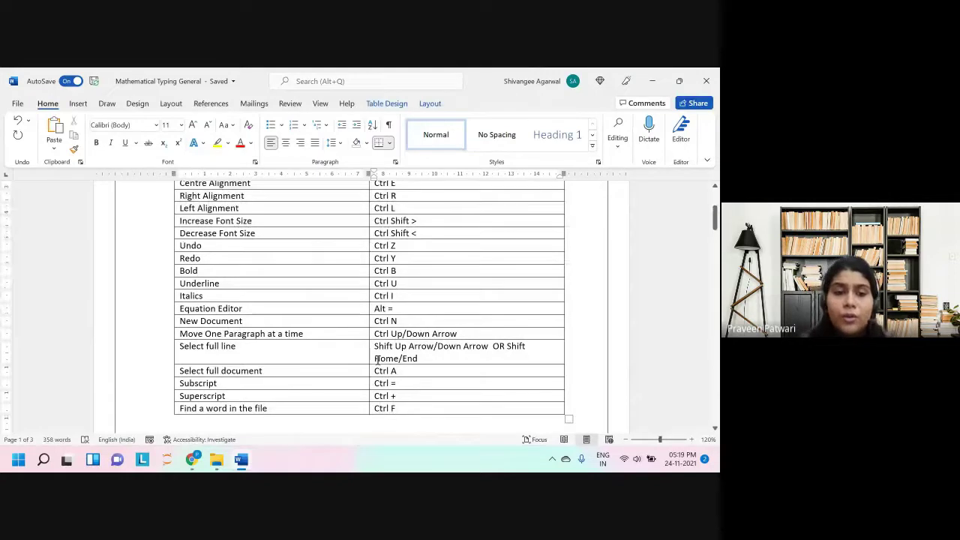
{"action": "key", "text": "Down"}
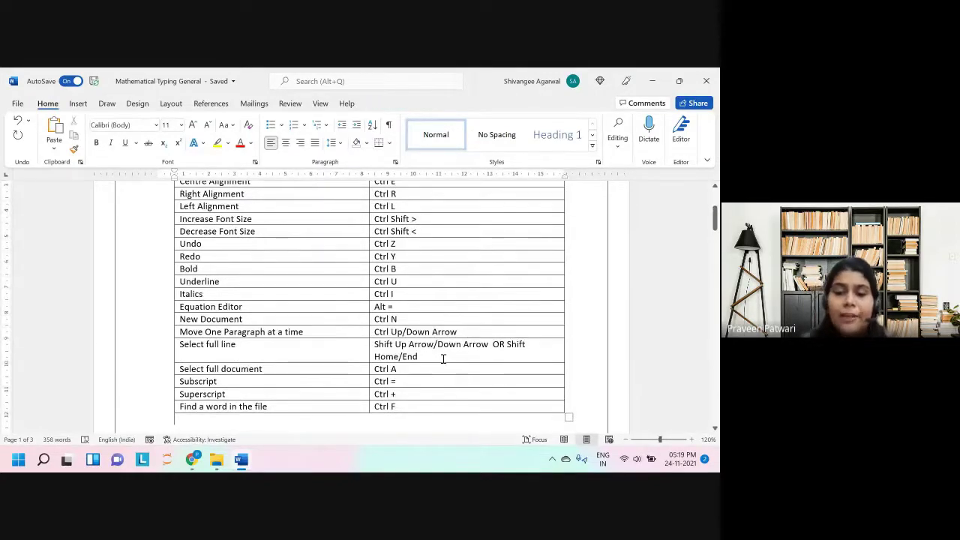
{"action": "key", "text": "Down"}
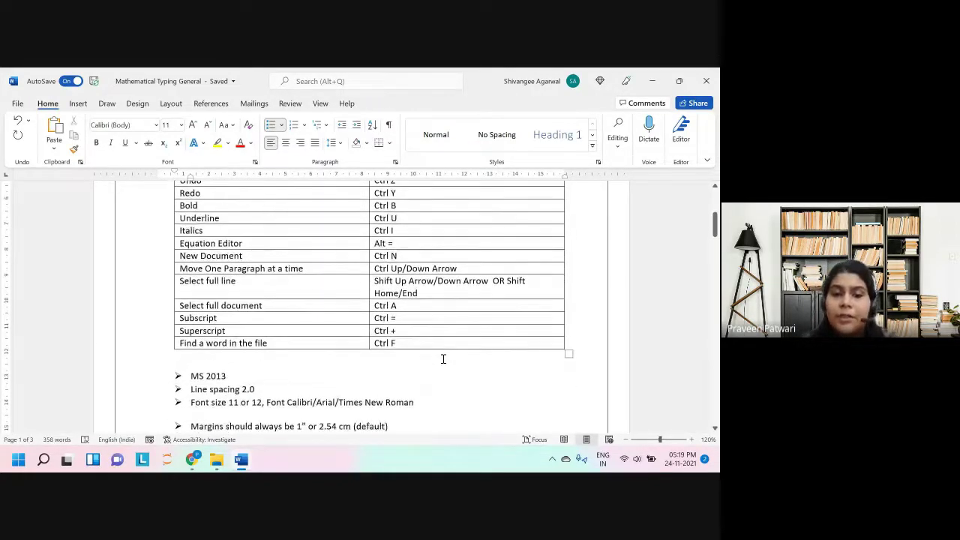
{"action": "key", "text": "Up"}
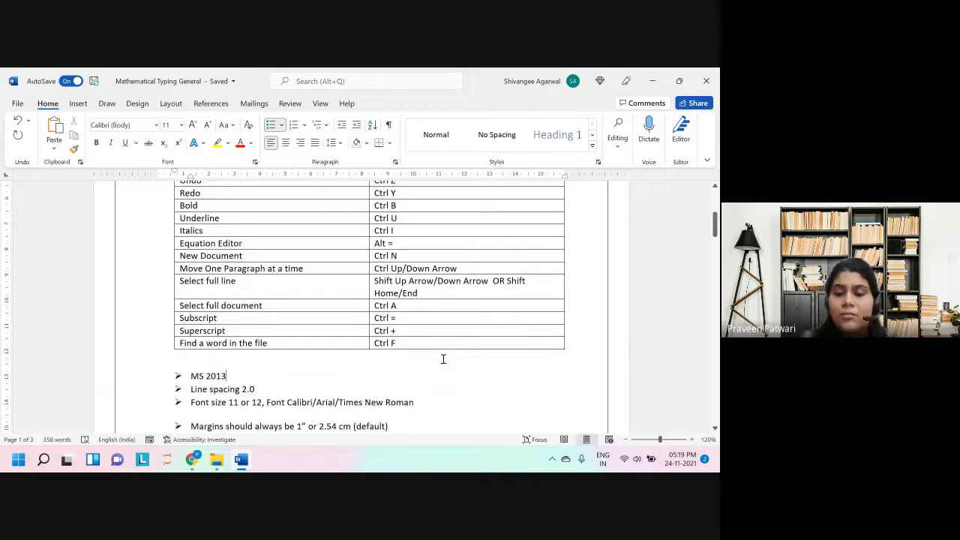
{"action": "key", "text": "Home"}
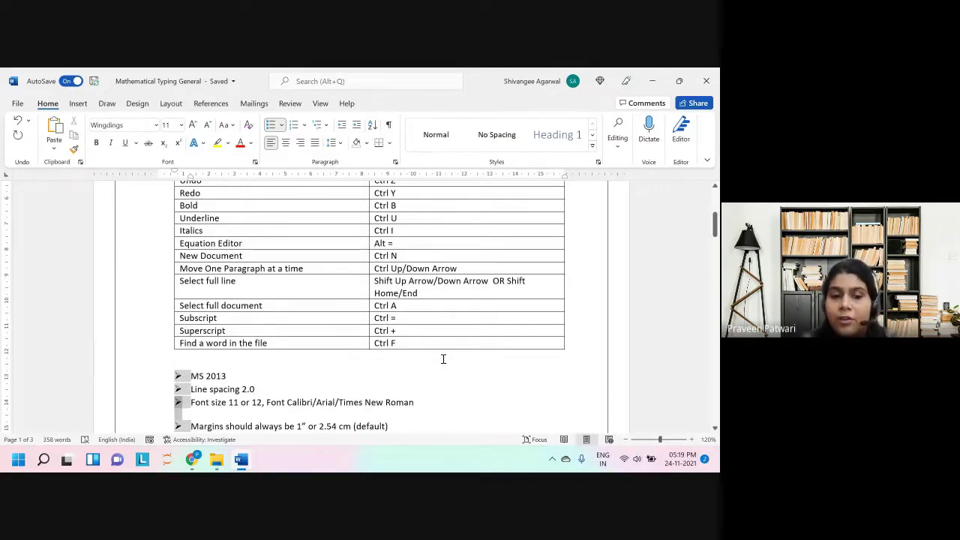
{"action": "key", "text": "ctrl+Right"}
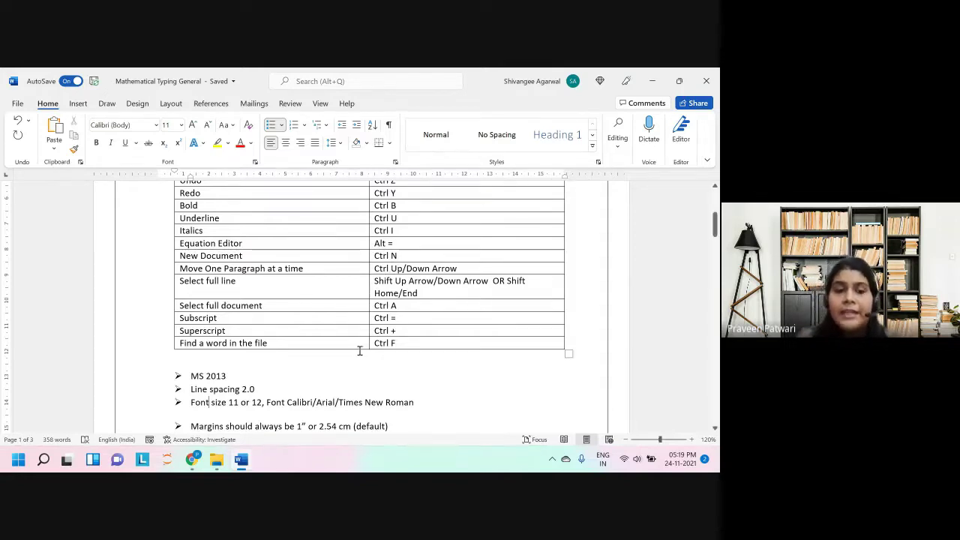
{"action": "scroll", "coordinate": [360, 350], "scroll_direction": "down", "scroll_amount": 6}
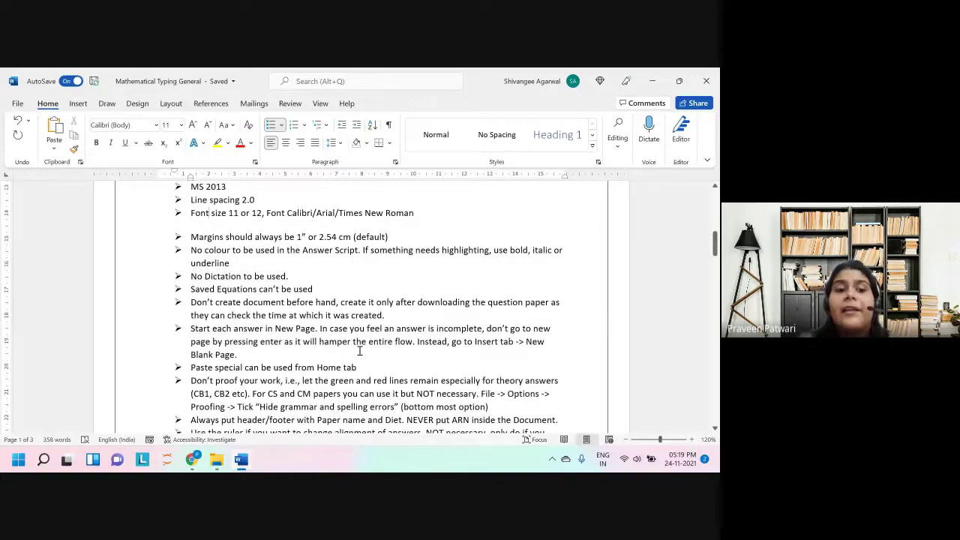
{"action": "left_click_drag", "start_coordinate": [189, 381], "coordinate": [487, 409]}
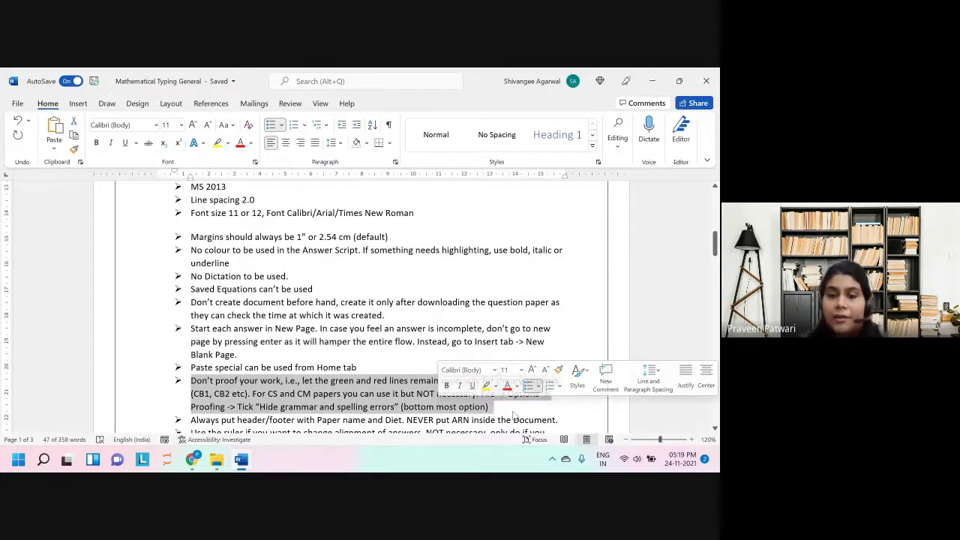
{"action": "left_click", "coordinate": [498, 406]}
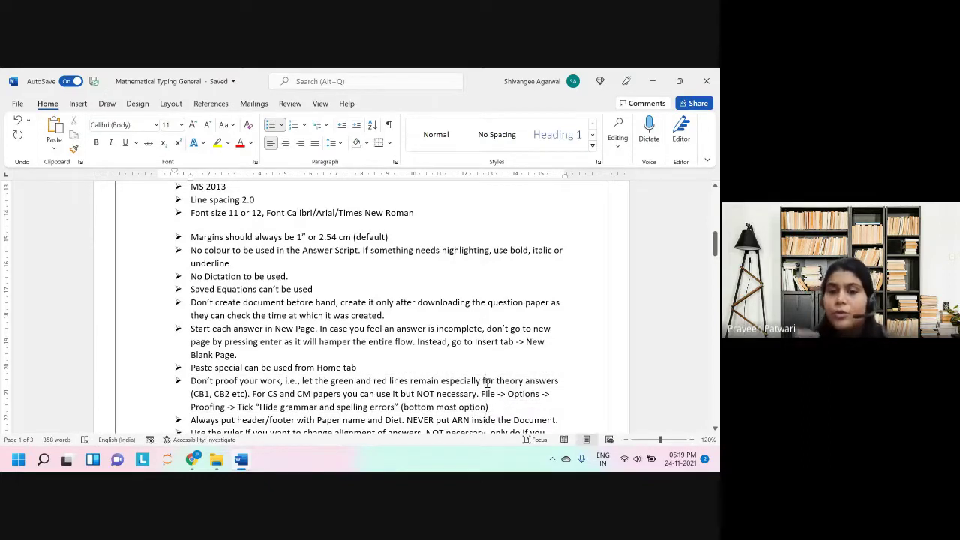
{"action": "key", "text": "Down"}
{"action": "scroll", "coordinate": [486, 383], "scroll_direction": "up", "scroll_amount": 8}
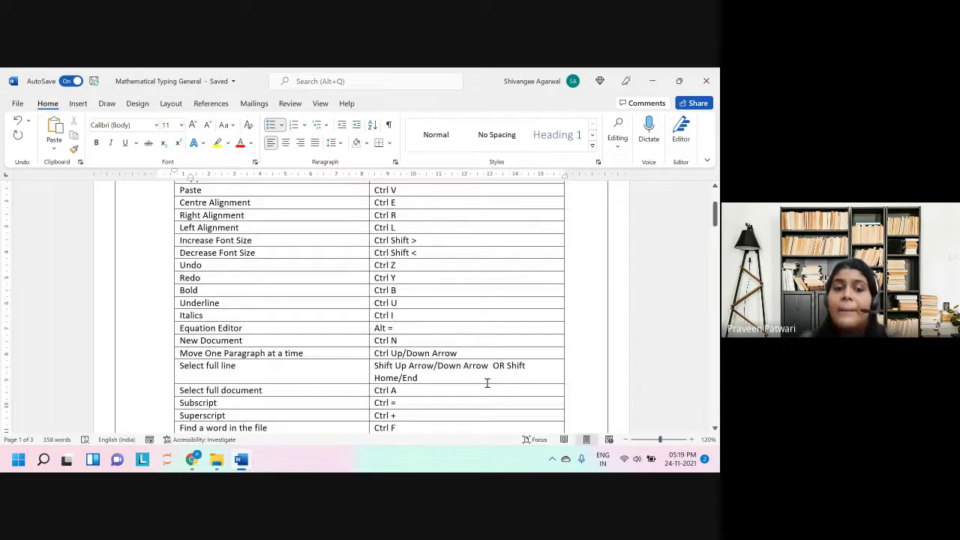
{"action": "scroll", "coordinate": [486, 383], "scroll_direction": "up", "scroll_amount": 1}
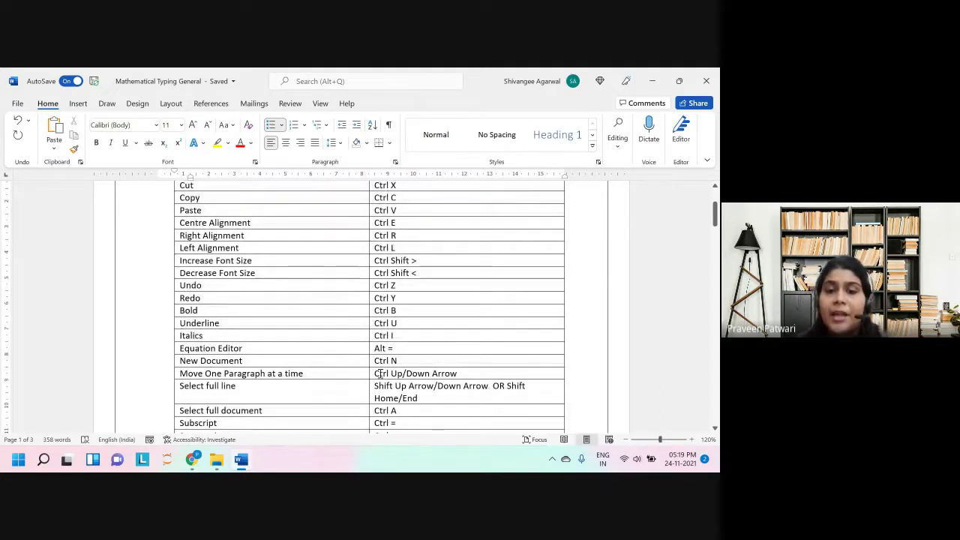
{"action": "left_click_drag", "start_coordinate": [374, 373], "coordinate": [433, 373]}
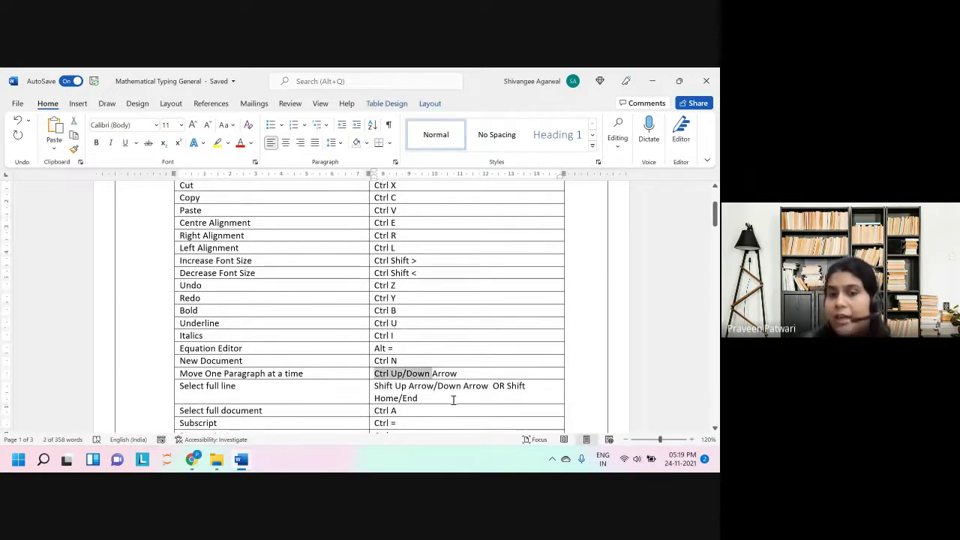
{"action": "left_click", "coordinate": [452, 396]}
{"action": "scroll", "coordinate": [453, 399], "scroll_direction": "down", "scroll_amount": 8}
{"action": "scroll", "coordinate": [453, 400], "scroll_direction": "down", "scroll_amount": 3}
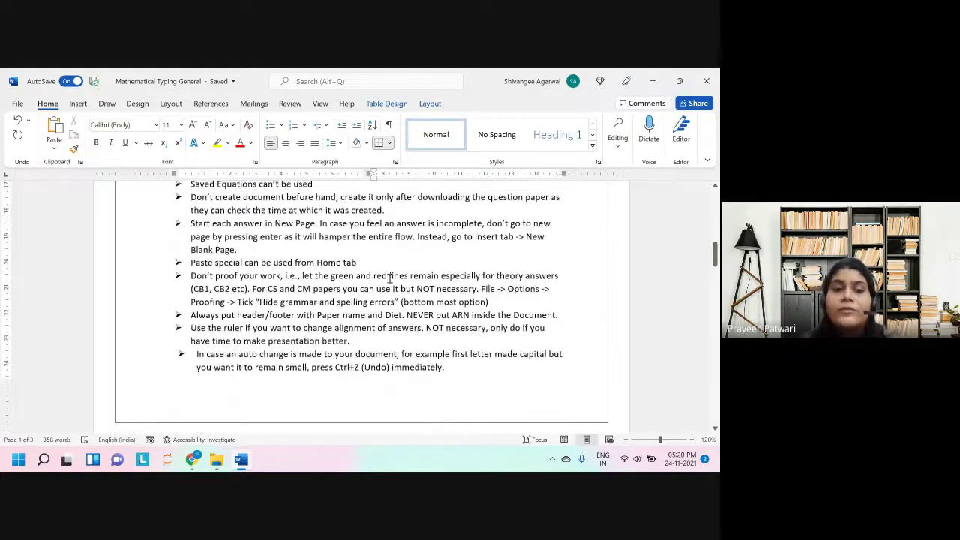
{"action": "left_click", "coordinate": [190, 275]}
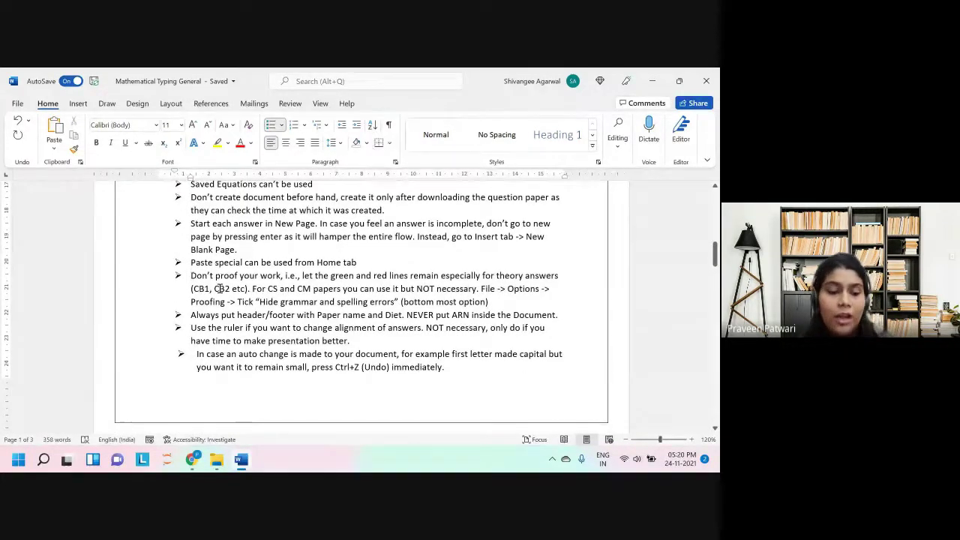
{"action": "left_click", "coordinate": [178, 275]}
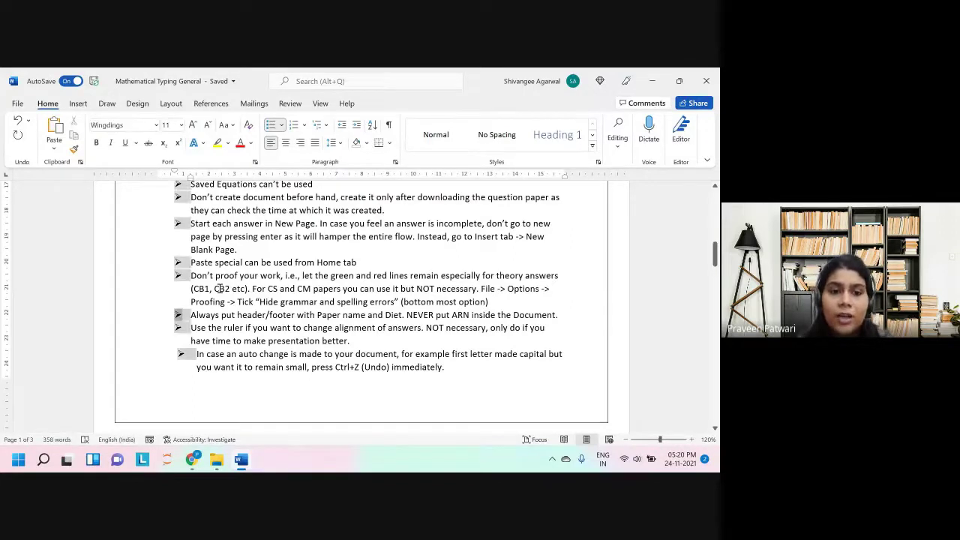
{"action": "left_click", "coordinate": [218, 288]}
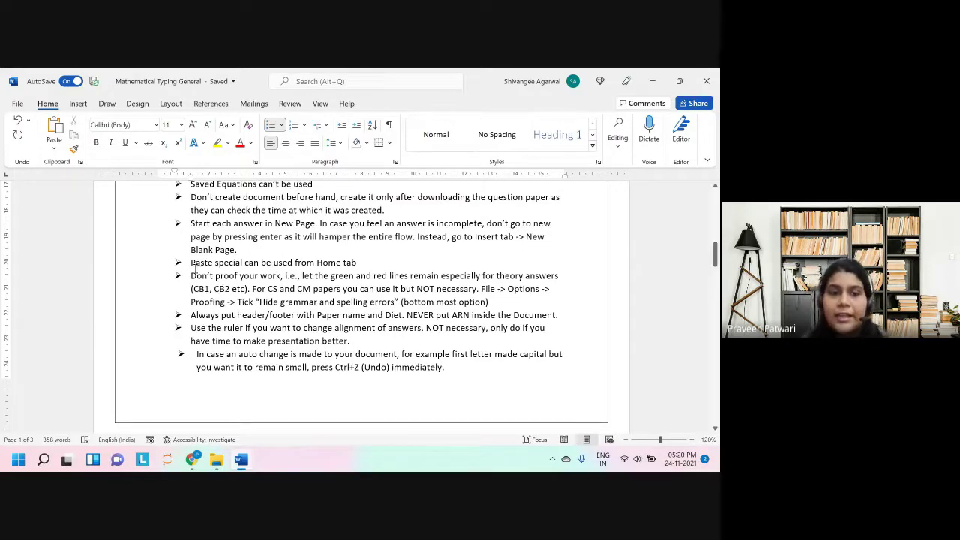
{"action": "left_click_drag", "start_coordinate": [190, 276], "coordinate": [488, 303]}
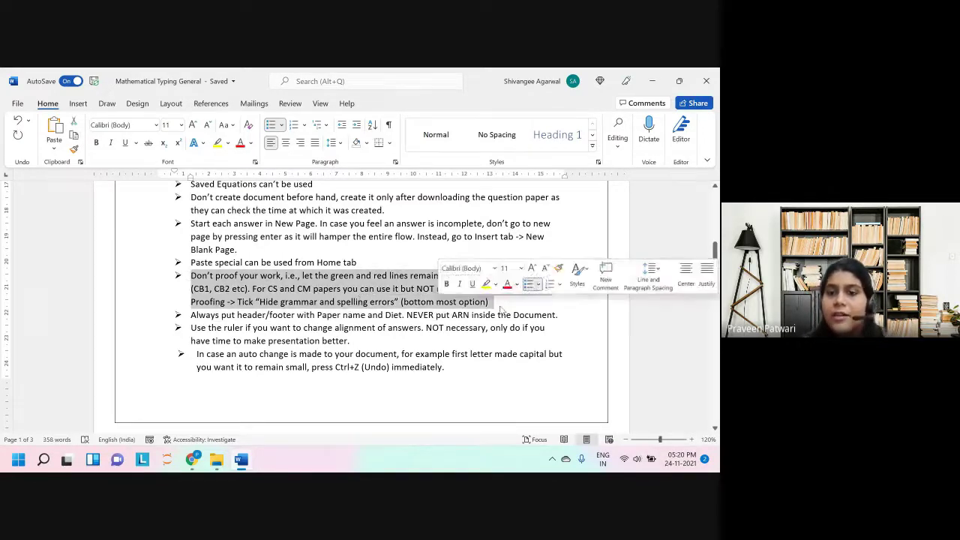
{"action": "left_click", "coordinate": [495, 328]}
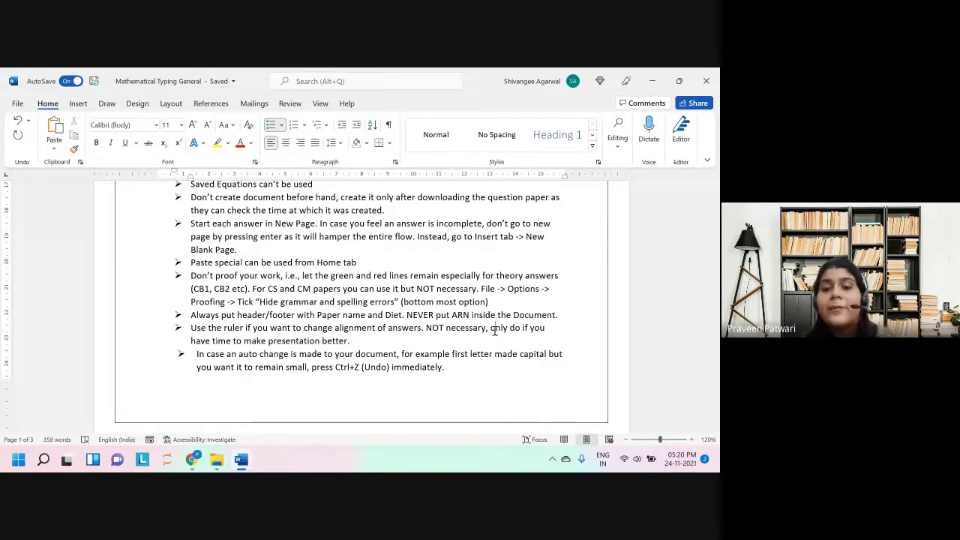
{"action": "scroll", "coordinate": [494, 331], "scroll_direction": "up", "scroll_amount": 10}
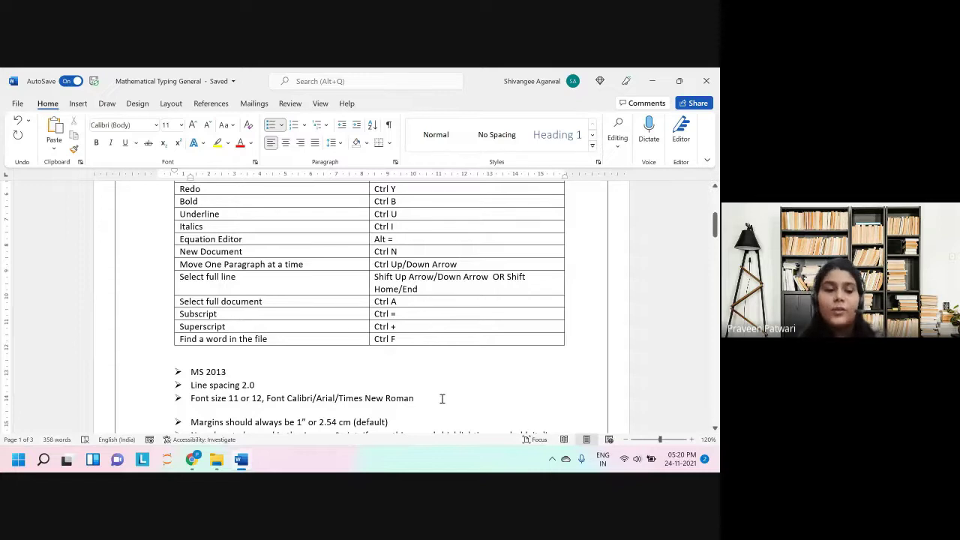
Step: Select the whole document, deselect it, and place the caret after 'presentation better.' in the rules
{"action": "key", "text": "ctrl+a"}
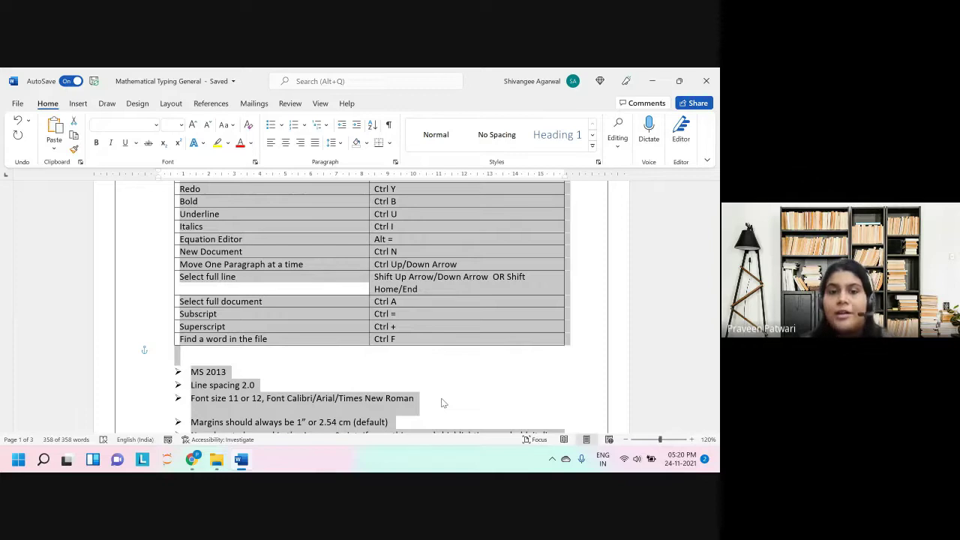
{"action": "left_click", "coordinate": [443, 403]}
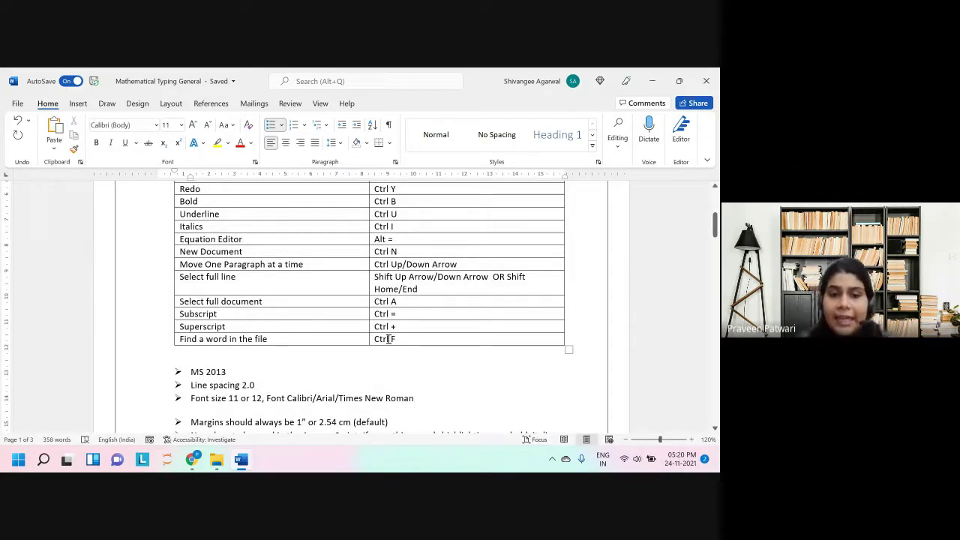
{"action": "scroll", "coordinate": [388, 338], "scroll_direction": "down", "scroll_amount": 3}
{"action": "scroll", "coordinate": [389, 339], "scroll_direction": "down", "scroll_amount": 3}
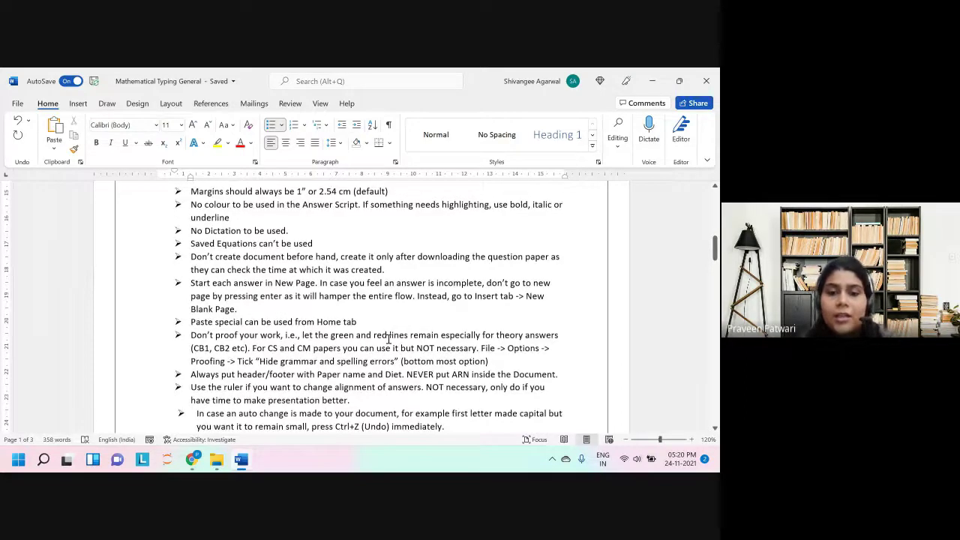
{"action": "left_click", "coordinate": [363, 399]}
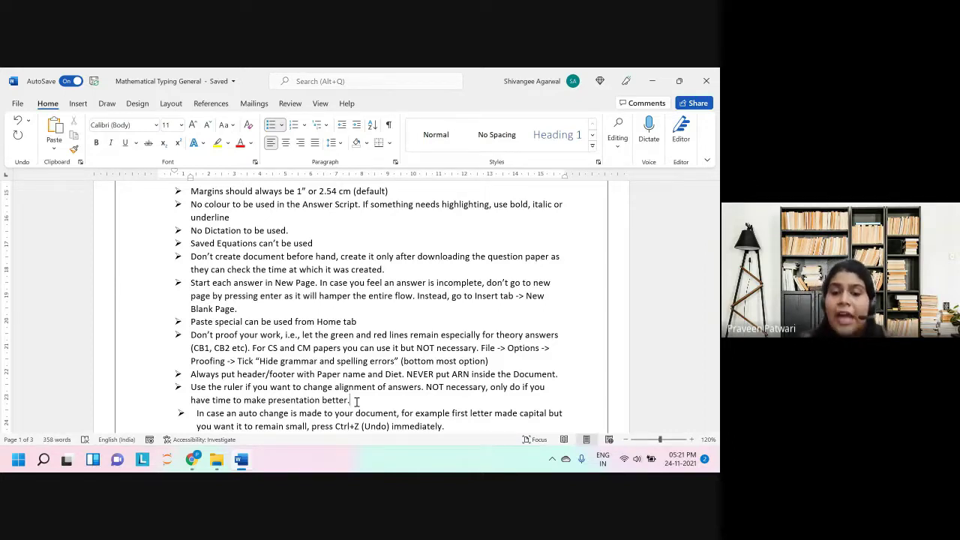
{"action": "key", "text": "shift+Left"}
{"action": "key", "text": "shift+Left"}
{"action": "key", "text": "shift+Left"}
{"action": "key", "text": "shift+Left"}
{"action": "key", "text": "shift+Left"}
{"action": "key", "text": "shift+Left"}
{"action": "key", "text": "shift+Left"}
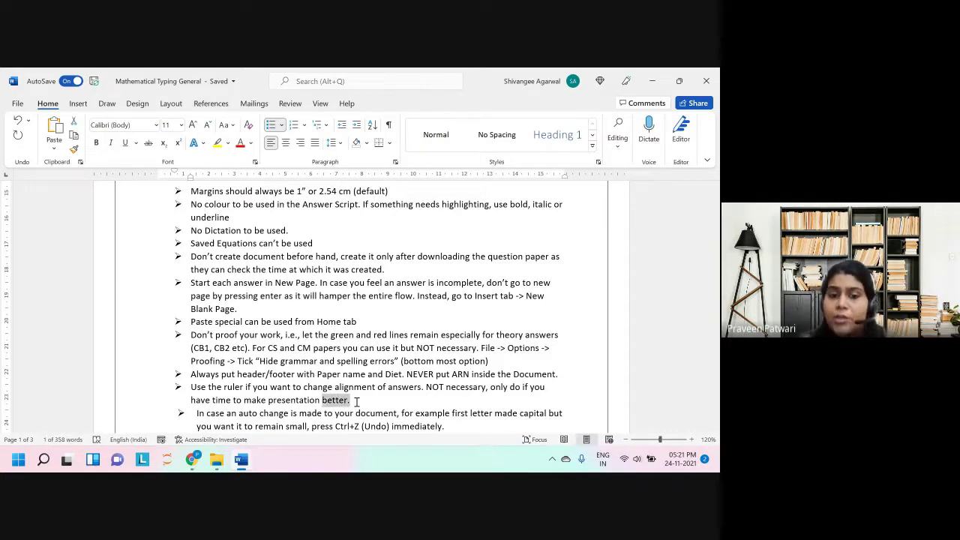
{"action": "key", "text": "shift+Left"}
{"action": "key", "text": "shift+Left"}
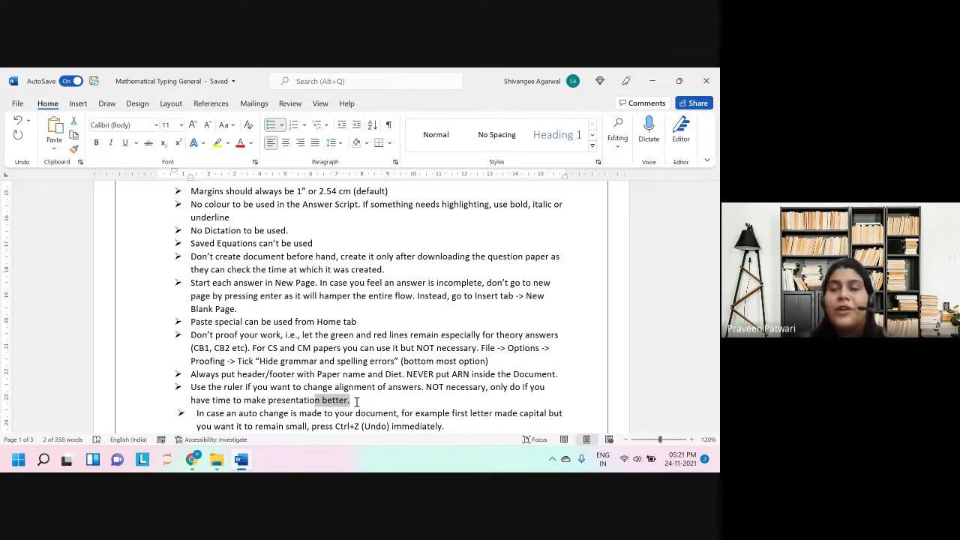
{"action": "left_click", "coordinate": [357, 402]}
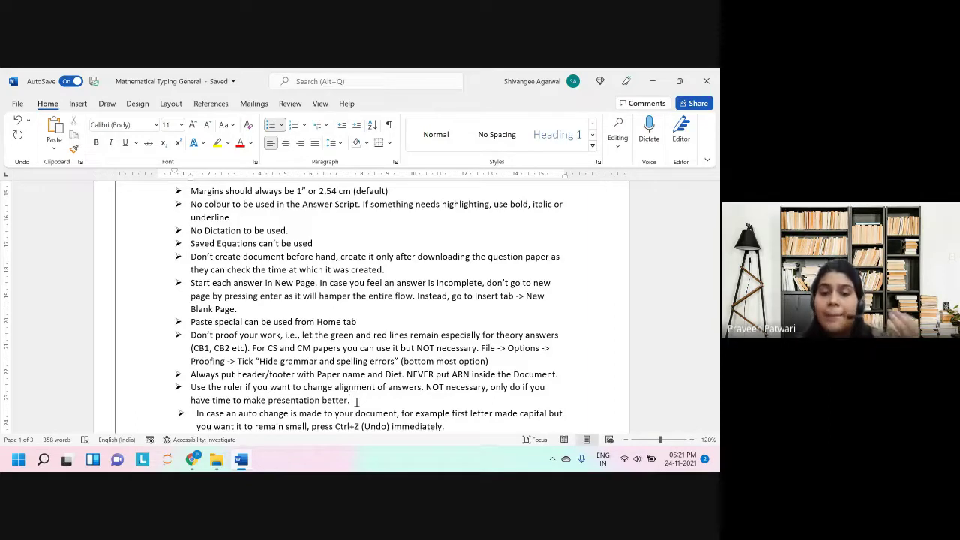
{"action": "key", "text": "shift+Up"}
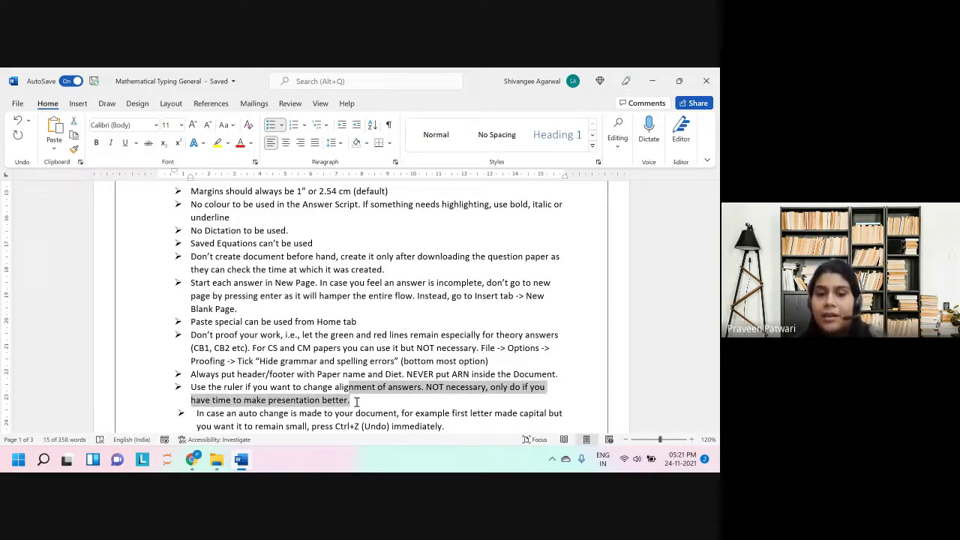
{"action": "key", "text": "shift+Right"}
{"action": "key", "text": "shift+Up"}
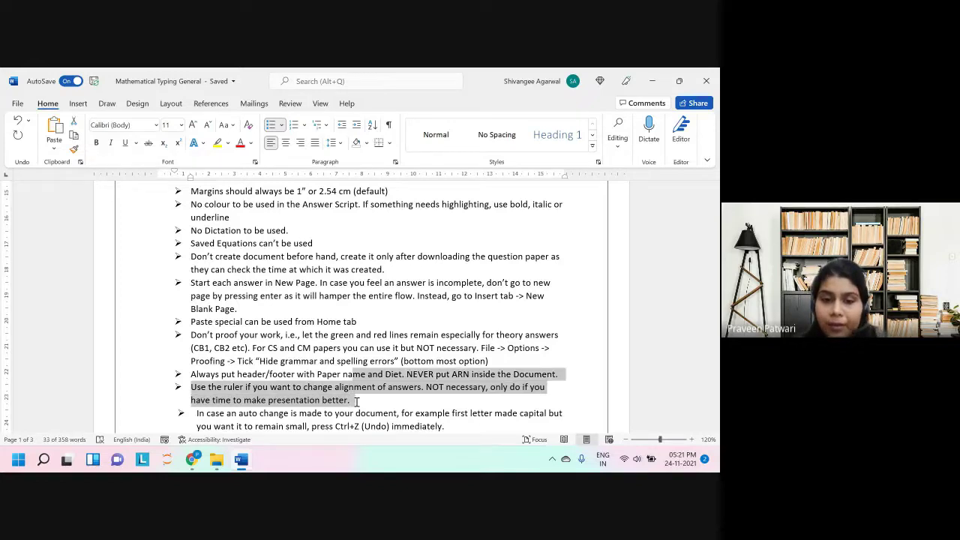
{"action": "key", "text": "shift+Down"}
{"action": "key", "text": "shift+Up"}
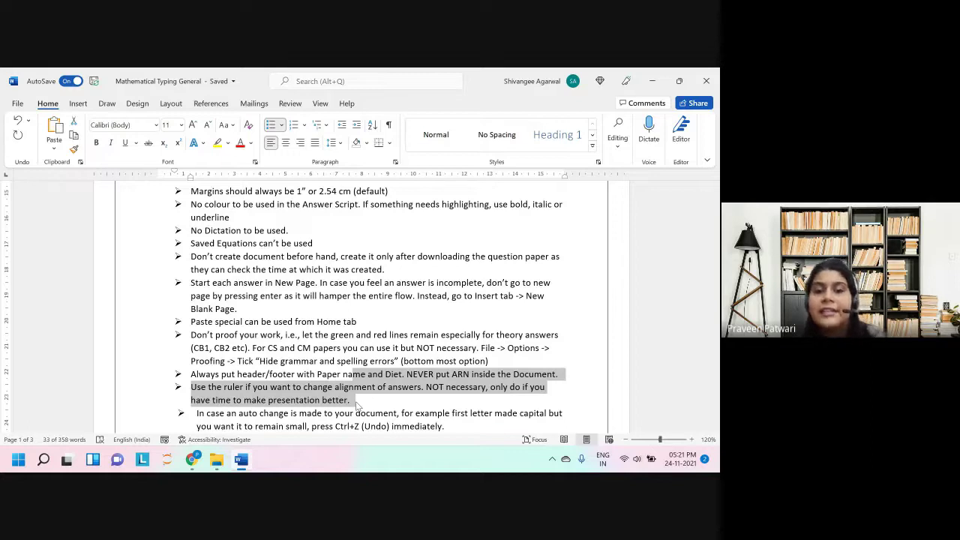
{"action": "left_click", "coordinate": [356, 405]}
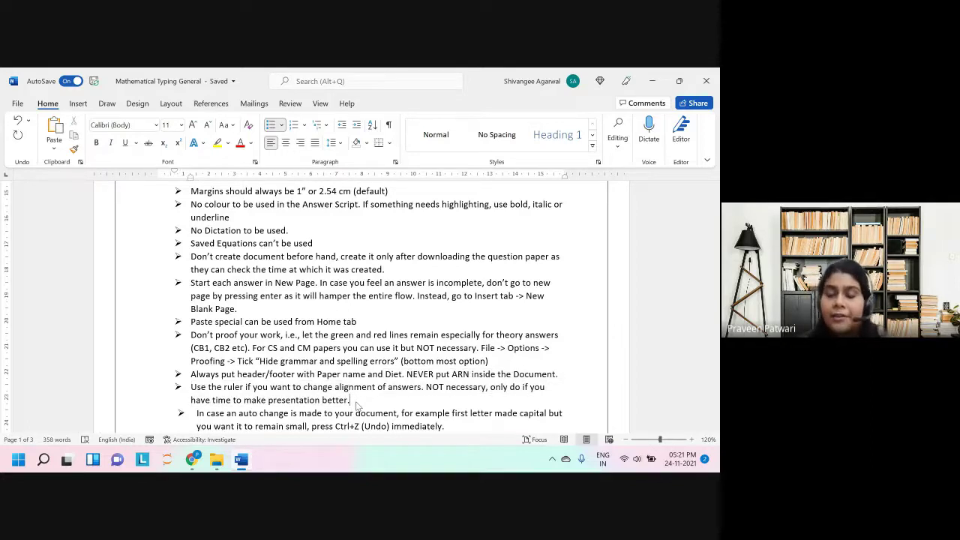
{"action": "key", "text": "shift+Left"}
{"action": "key", "text": "shift+Left"}
{"action": "key", "text": "shift+Left"}
{"action": "key", "text": "shift+Left"}
{"action": "key", "text": "shift+Left"}
{"action": "key", "text": "shift+Left"}
{"action": "key", "text": "shift+Left"}
{"action": "key", "text": "shift+Left"}
{"action": "key", "text": "shift+Left"}
{"action": "key", "text": "shift+Left"}
{"action": "key", "text": "shift+Left"}
{"action": "key", "text": "shift+Left"}
{"action": "key", "text": "shift+Left"}
{"action": "key", "text": "shift+Left"}
{"action": "key", "text": "shift+Left"}
{"action": "key", "text": "shift+Left"}
{"action": "key", "text": "shift+Left"}
{"action": "key", "text": "shift+Left"}
{"action": "key", "text": "shift+Left"}
{"action": "key", "text": "shift+Left"}
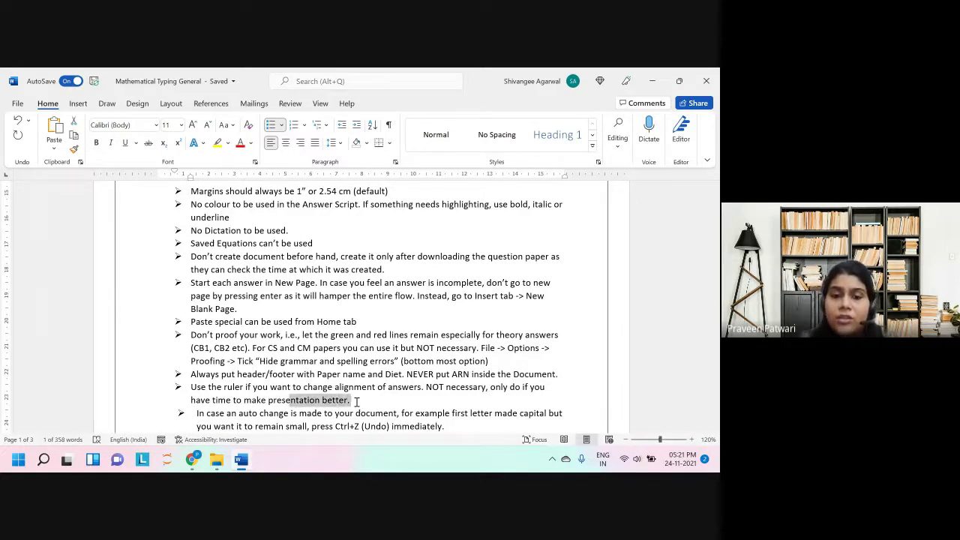
{"action": "key", "text": "shift+Right"}
{"action": "key", "text": "shift+Right"}
{"action": "key", "text": "shift+Right"}
{"action": "key", "text": "shift+Right"}
{"action": "key", "text": "shift+Right"}
{"action": "key", "text": "shift+Right"}
{"action": "key", "text": "shift+Right"}
{"action": "key", "text": "shift+Right"}
{"action": "key", "text": "shift+Right"}
{"action": "key", "text": "shift+Right"}
{"action": "key", "text": "shift+Right"}
{"action": "key", "text": "shift+Right"}
{"action": "key", "text": "shift+Right"}
{"action": "key", "text": "shift+Right"}
{"action": "key", "text": "shift+Right"}
{"action": "key", "text": "shift+Right"}
{"action": "key", "text": "shift+Right"}
{"action": "key", "text": "shift+Right"}
{"action": "key", "text": "shift+Right"}
{"action": "key", "text": "shift+Right"}
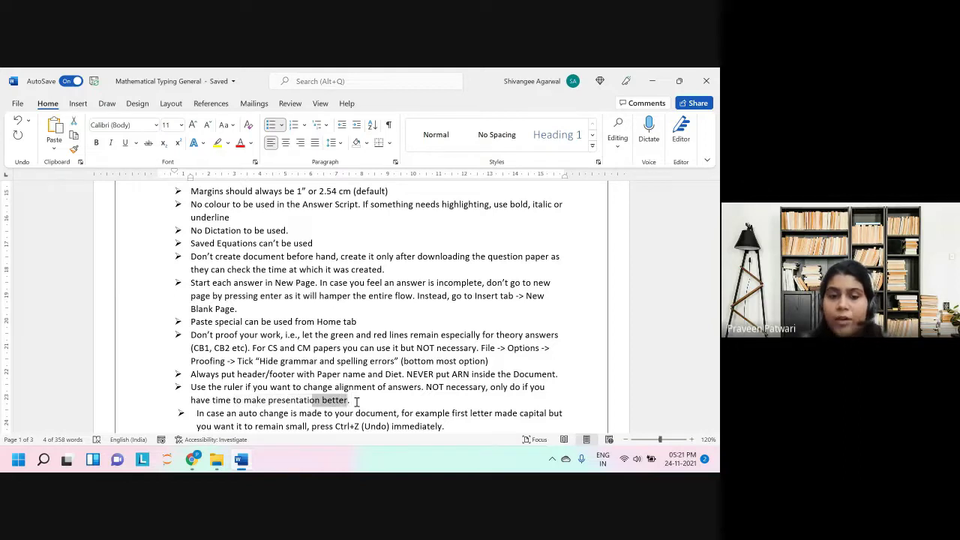
{"action": "key", "text": "shift+Right"}
{"action": "key", "text": "shift+Right"}
{"action": "key", "text": "shift+Right"}
{"action": "key", "text": "shift+Right"}
{"action": "key", "text": "shift+Right"}
{"action": "key", "text": "shift+Right"}
{"action": "key", "text": "shift+Right"}
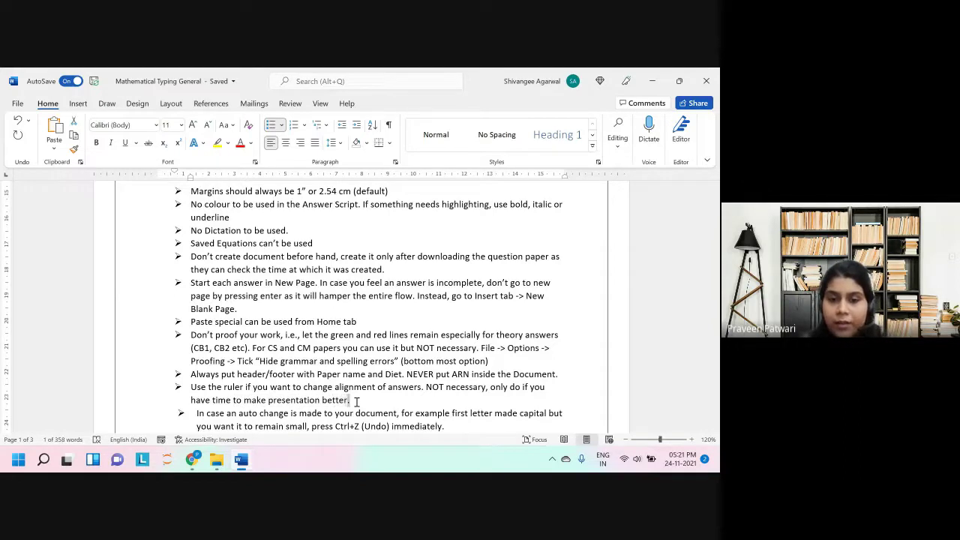
{"action": "key", "text": "shift+Up"}
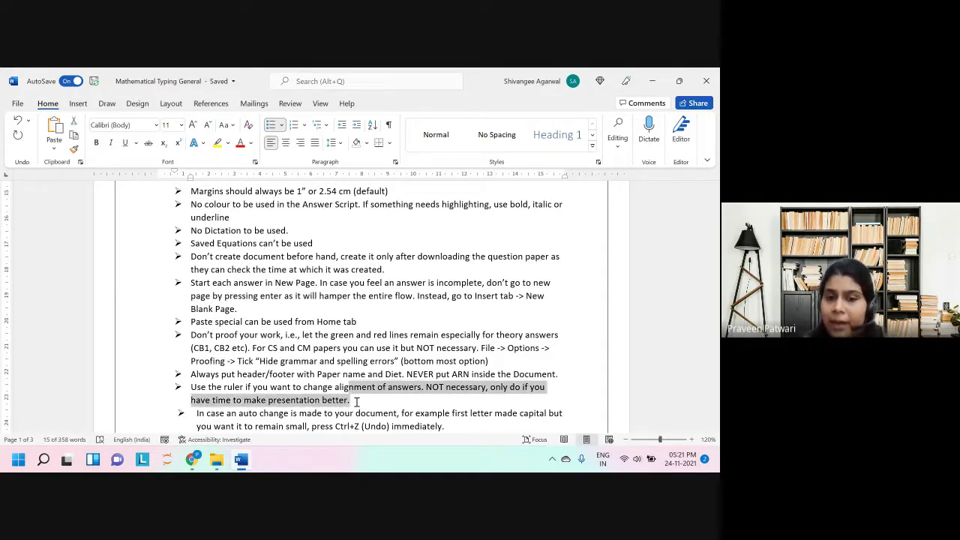
{"action": "key", "text": "shift+Up"}
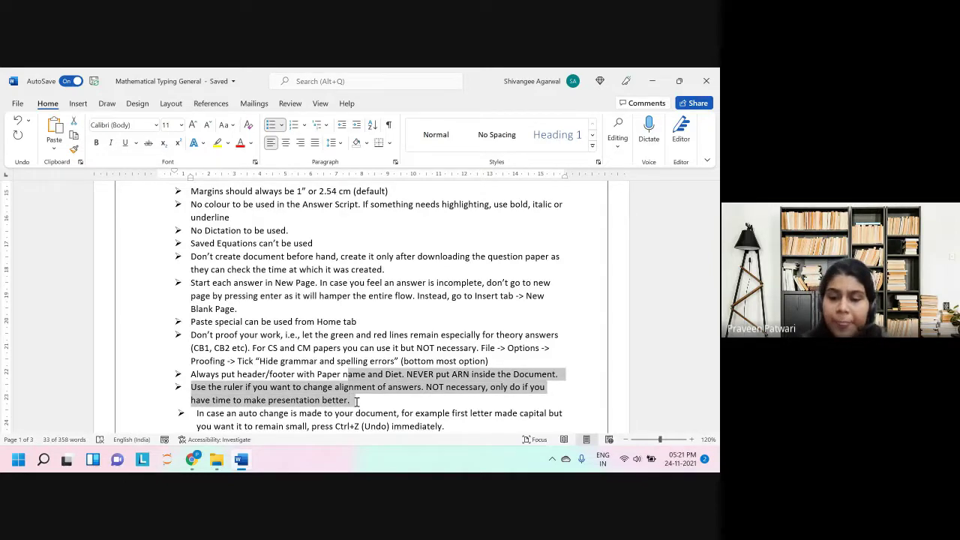
{"action": "key", "text": "shift+Left"}
{"action": "key", "text": "shift+Left"}
{"action": "key", "text": "shift+Left"}
{"action": "key", "text": "shift+Left"}
{"action": "key", "text": "shift+Left"}
{"action": "key", "text": "shift+Left"}
{"action": "key", "text": "shift+Left"}
{"action": "key", "text": "shift+Left"}
{"action": "key", "text": "shift+Left"}
{"action": "key", "text": "shift+Left"}
{"action": "key", "text": "shift+Left"}
{"action": "key", "text": "shift+Left"}
{"action": "key", "text": "shift+Left"}
{"action": "key", "text": "shift+Left"}
{"action": "key", "text": "shift+Left"}
{"action": "key", "text": "shift+Left"}
{"action": "key", "text": "shift+Left"}
{"action": "key", "text": "shift+Left"}
{"action": "key", "text": "shift+Left"}
{"action": "key", "text": "shift+Left"}
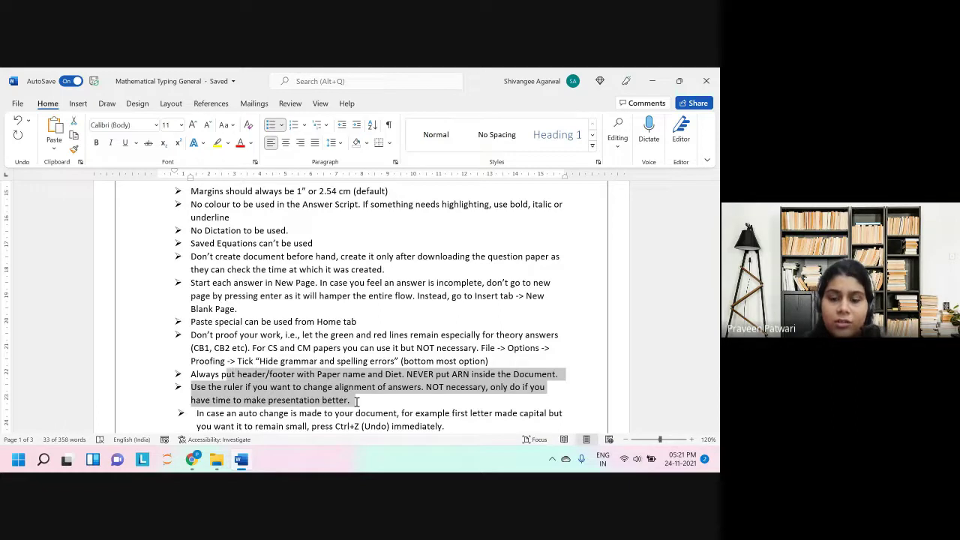
{"action": "key", "text": "shift+Left"}
{"action": "key", "text": "shift+Left"}
{"action": "key", "text": "shift+Left"}
{"action": "key", "text": "shift+Left"}
{"action": "key", "text": "shift+Left"}
{"action": "key", "text": "shift+Left"}
{"action": "key", "text": "shift+Left"}
{"action": "key", "text": "shift+Left"}
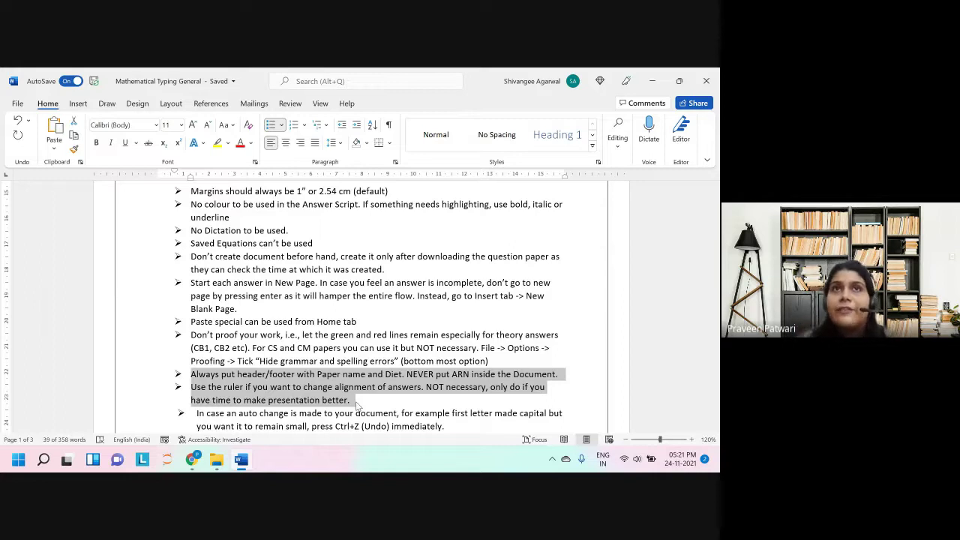
Step: Clear the selection, show the end of the shortcut table, and switch to Chrome's Meet window
{"action": "left_click", "coordinate": [379, 407]}
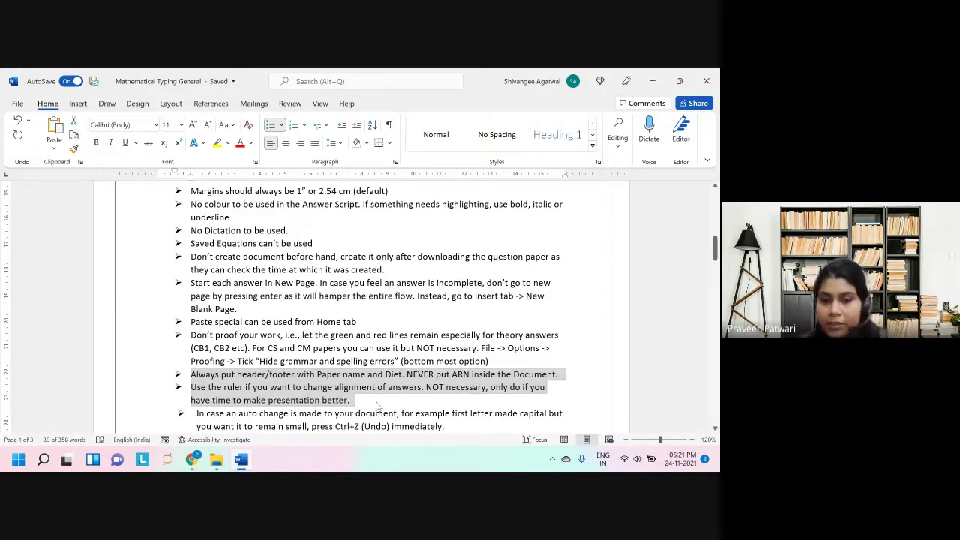
{"action": "scroll", "coordinate": [379, 406], "scroll_direction": "up", "scroll_amount": 1}
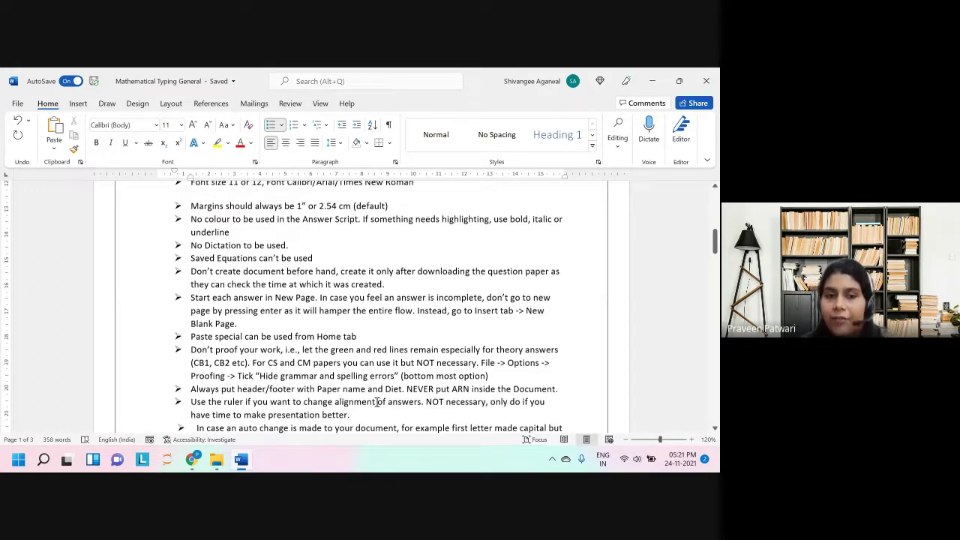
{"action": "scroll", "coordinate": [379, 403], "scroll_direction": "up", "scroll_amount": 8}
{"action": "scroll", "coordinate": [184, 271], "scroll_direction": "down", "scroll_amount": 4}
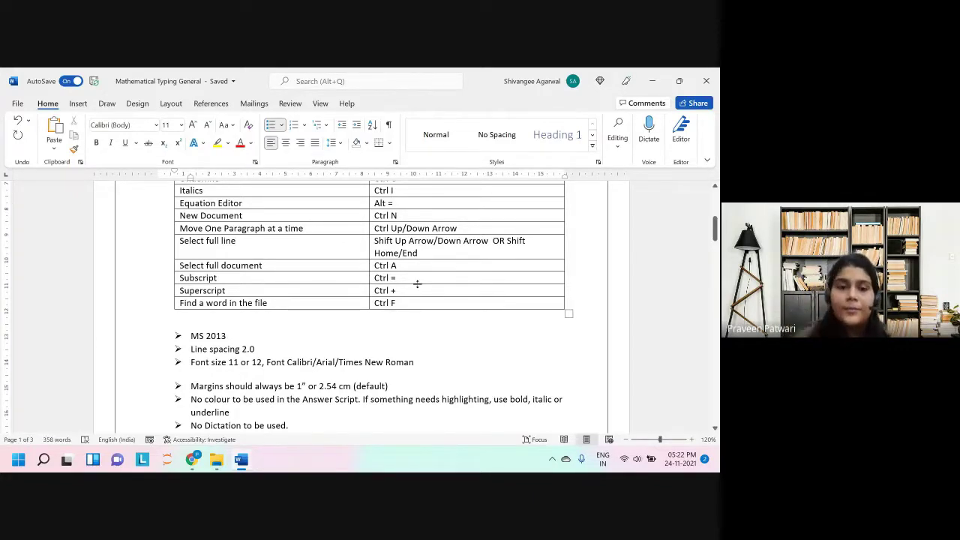
{"action": "left_click", "coordinate": [193, 461]}
Step: Bring the Chrome window running the Google Meet class call to the front
{"action": "left_click", "coordinate": [133, 407]}
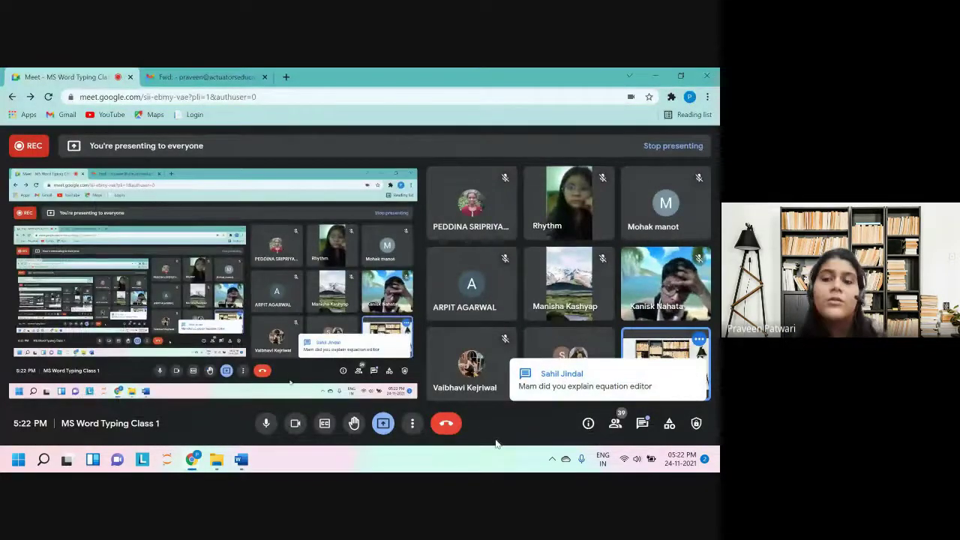
{"action": "mouse_move", "coordinate": [241, 460]}
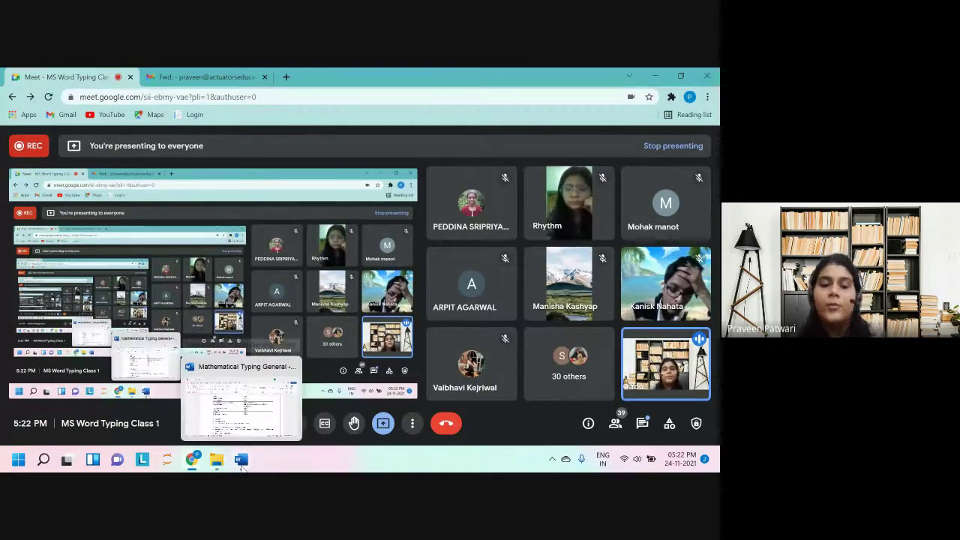
Step: Return to the Mathematical Typing General document and type Hi under the ANS 6 heading
{"action": "left_click", "coordinate": [236, 376]}
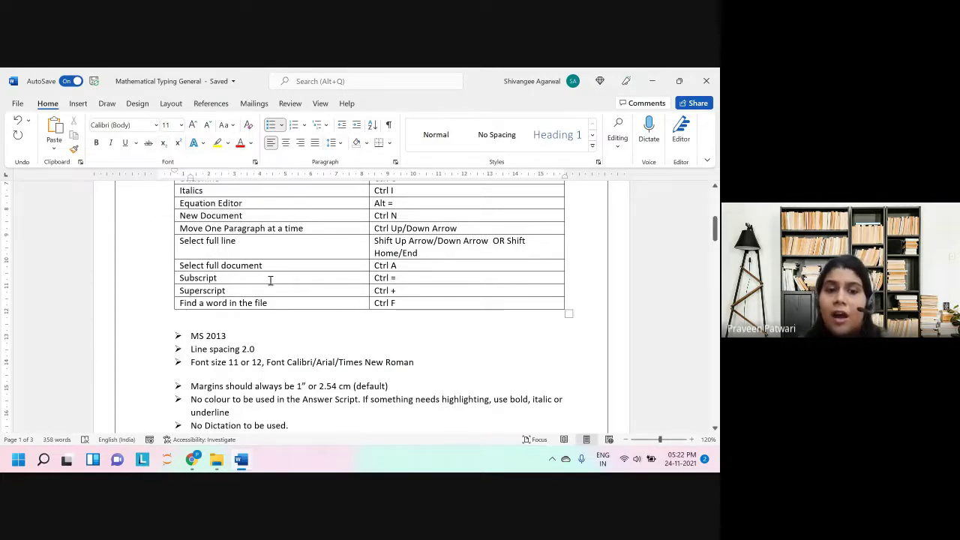
{"action": "scroll", "coordinate": [204, 417], "scroll_direction": "down", "scroll_amount": 5}
{"action": "type", "text": "Hi"}
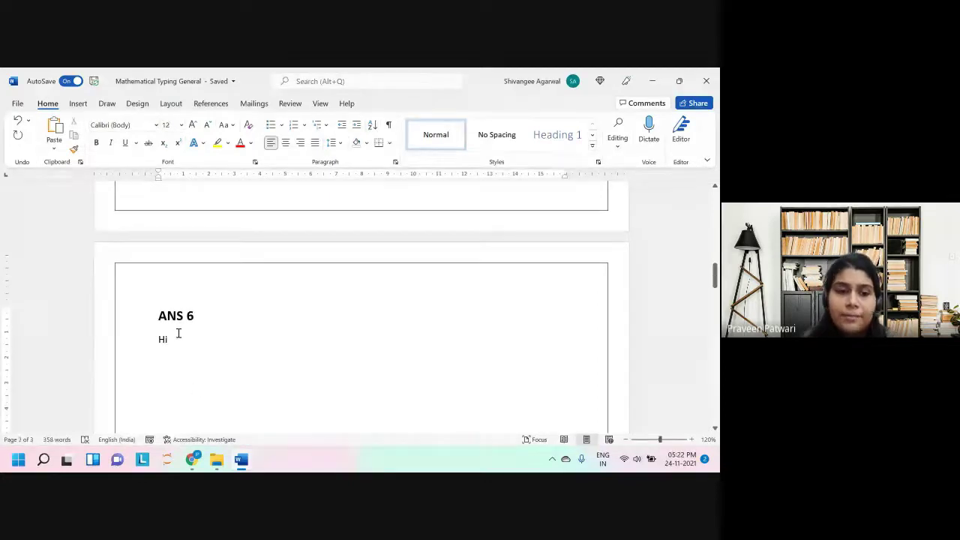
Step: Delete Hi, turn off bold and shrink the font, then type the subscript example x₂
{"action": "key", "text": "BackSpace"}
{"action": "key", "text": "BackSpace"}
{"action": "key", "text": "BackSpace"}
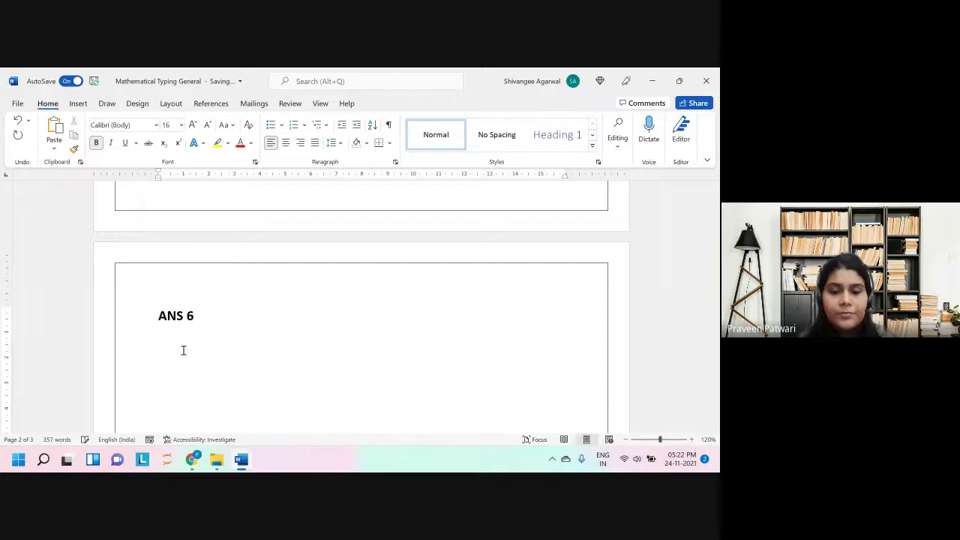
{"action": "key", "text": "ctrl+b"}
{"action": "key", "text": "ctrl+shift+period"}
{"action": "key", "text": "ctrl+shift+period"}
{"action": "key", "text": "ctrl+shift+comma"}
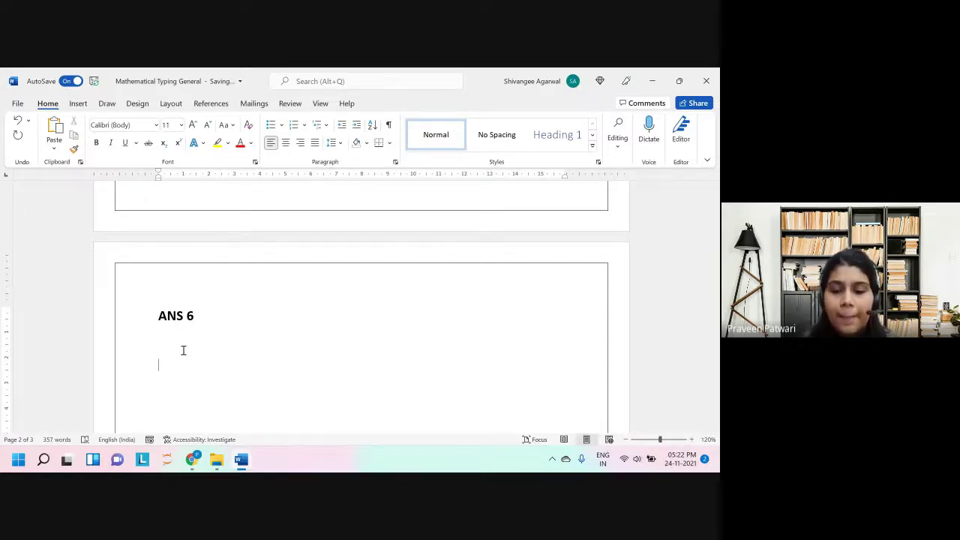
{"action": "type", "text": "x"}
{"action": "key", "text": "ctrl+equal"}
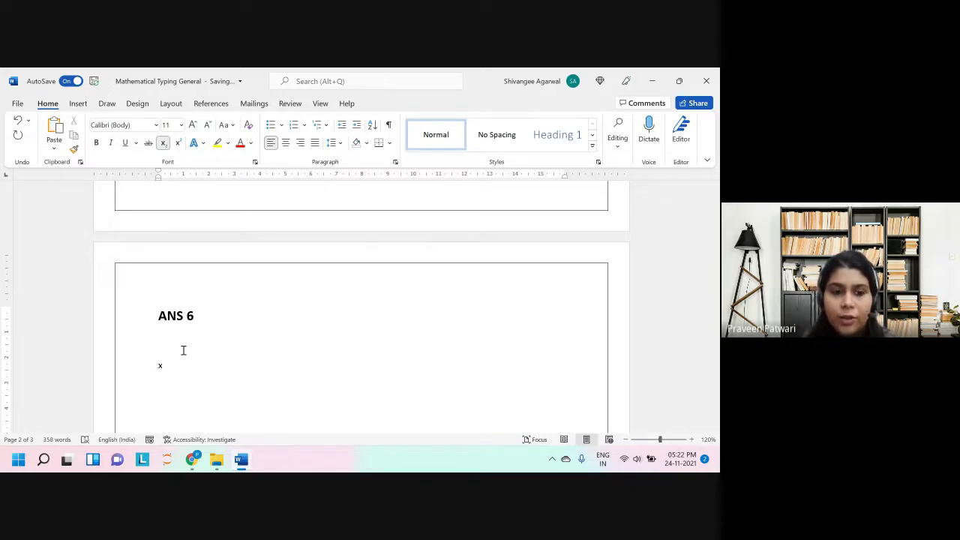
{"action": "type", "text": "2"}
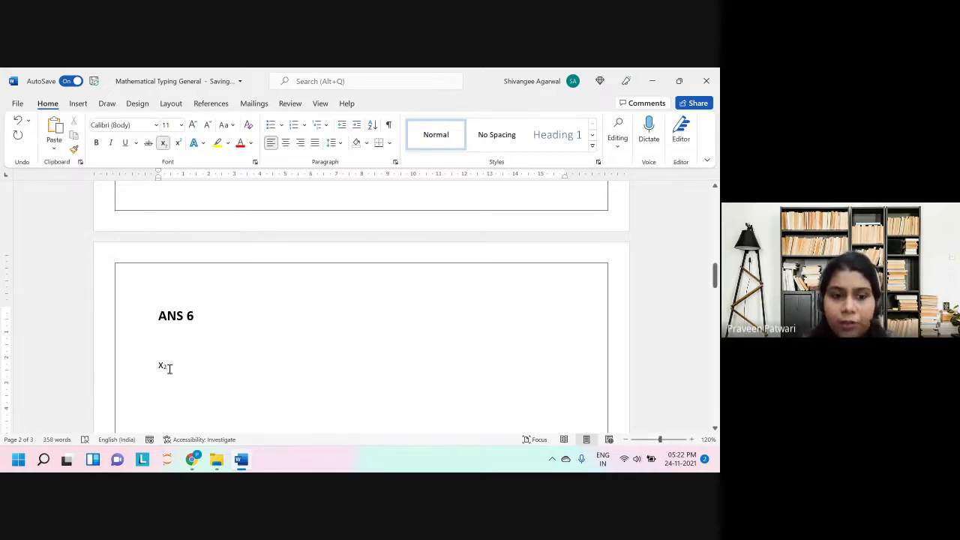
{"action": "left_click_drag", "start_coordinate": [157, 366], "coordinate": [170, 367]}
{"action": "left_click", "coordinate": [180, 375]}
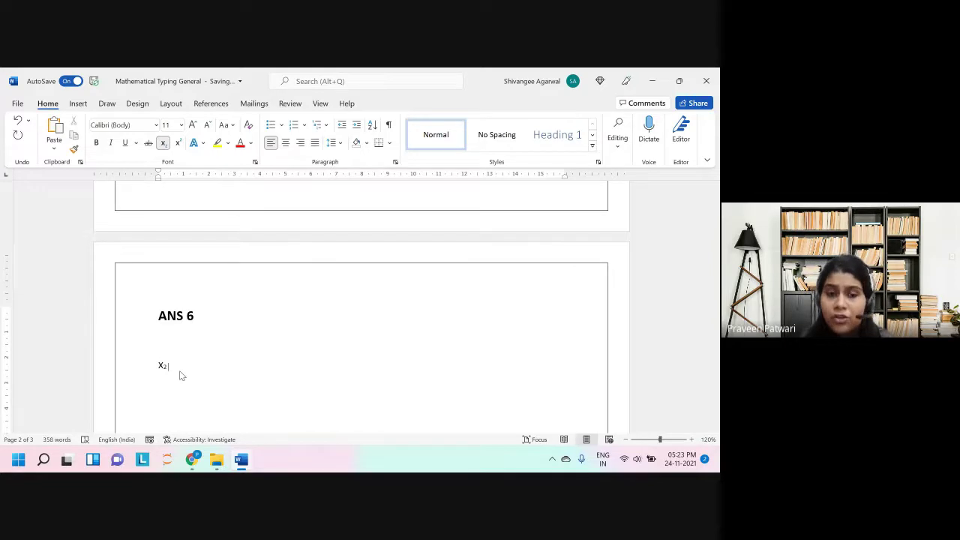
{"action": "key", "text": "Left"}
{"action": "key", "text": "Right"}
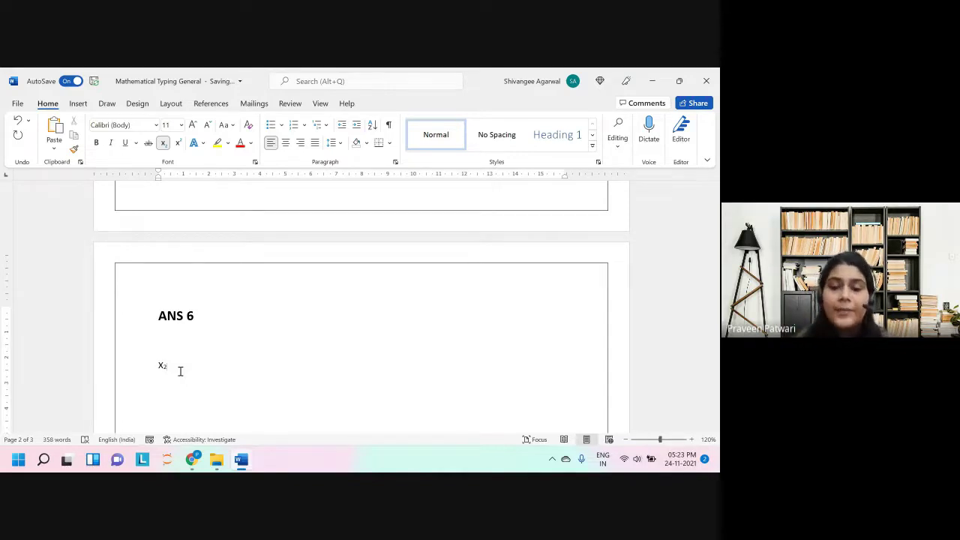
Step: Switch subscript off and type the superscript example x² after it
{"action": "key", "text": "ctrl+equal"}
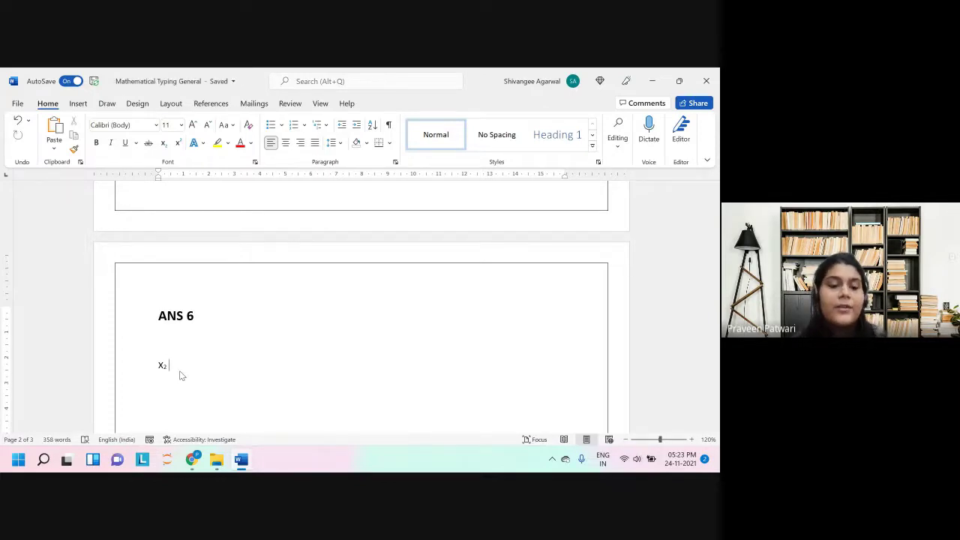
{"action": "type", "text": "x"}
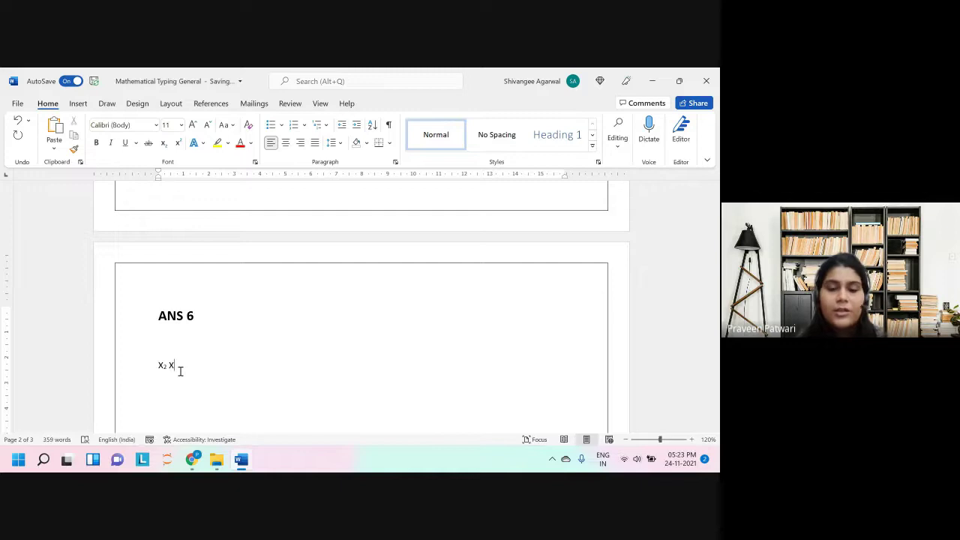
{"action": "key", "text": "ctrl+shift+plus"}
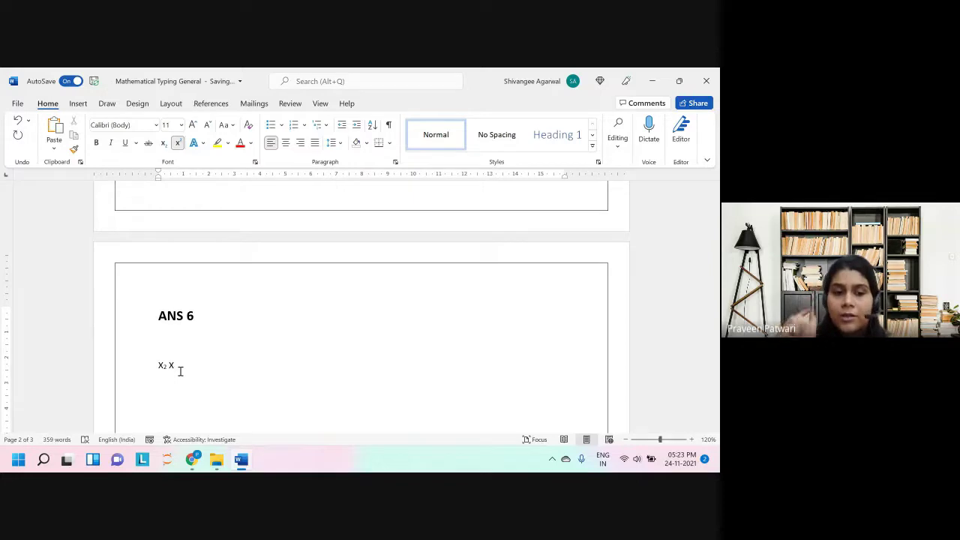
{"action": "type", "text": "2"}
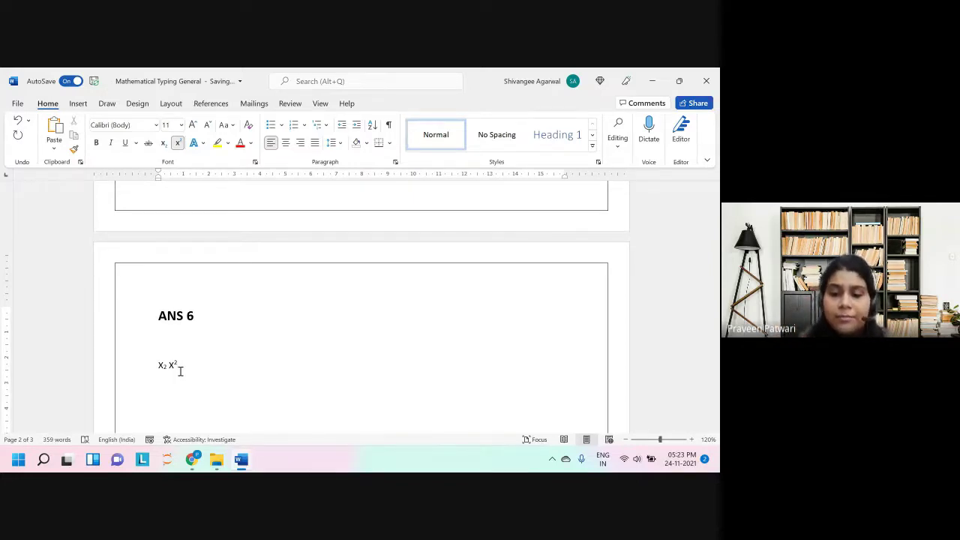
{"action": "key", "text": "ctrl+shift+plus"}
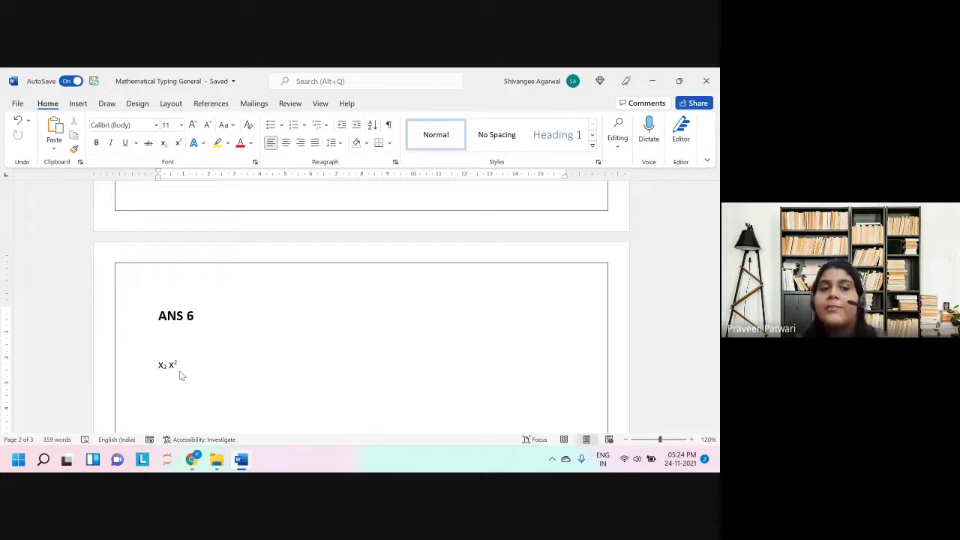
Step: Highlight the shortcut table's Ctrl F 'Find a word in the file' row, then deselect it
{"action": "scroll", "coordinate": [308, 268], "scroll_direction": "up", "scroll_amount": 15}
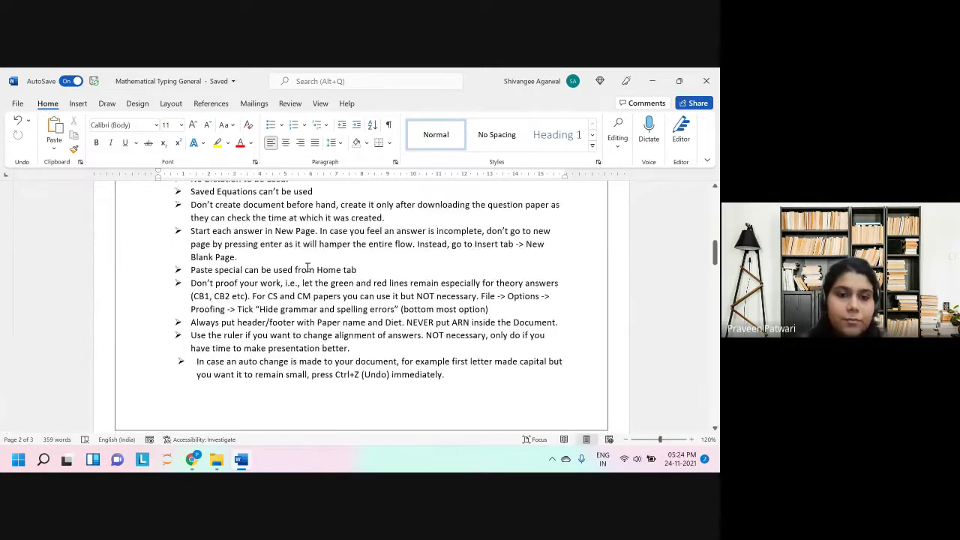
{"action": "scroll", "coordinate": [317, 390], "scroll_direction": "down", "scroll_amount": 1}
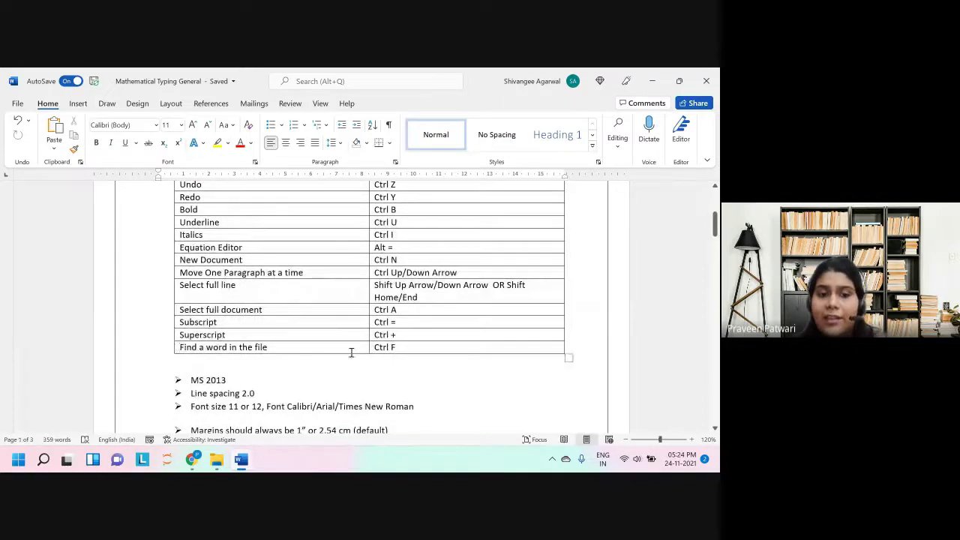
{"action": "left_click_drag", "start_coordinate": [351, 352], "coordinate": [435, 349]}
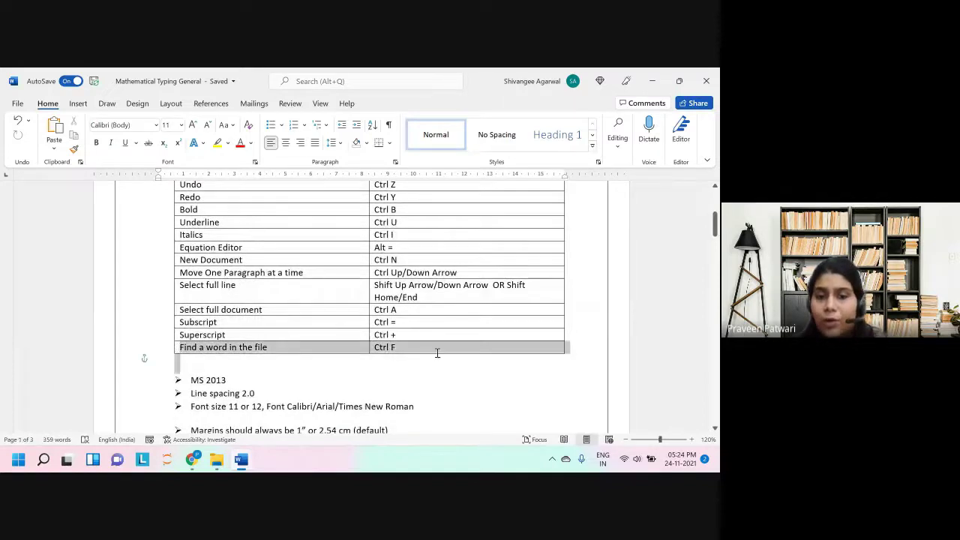
{"action": "left_click", "coordinate": [380, 387]}
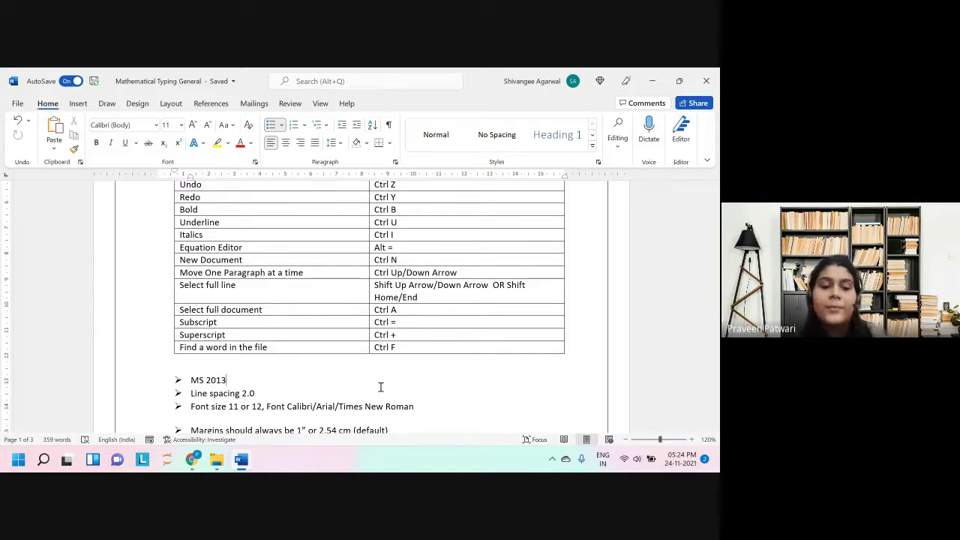
Step: Search the document for 'sp' and 'edi' in the Navigation pane, then clear the search box
{"action": "key", "text": "ctrl+f"}
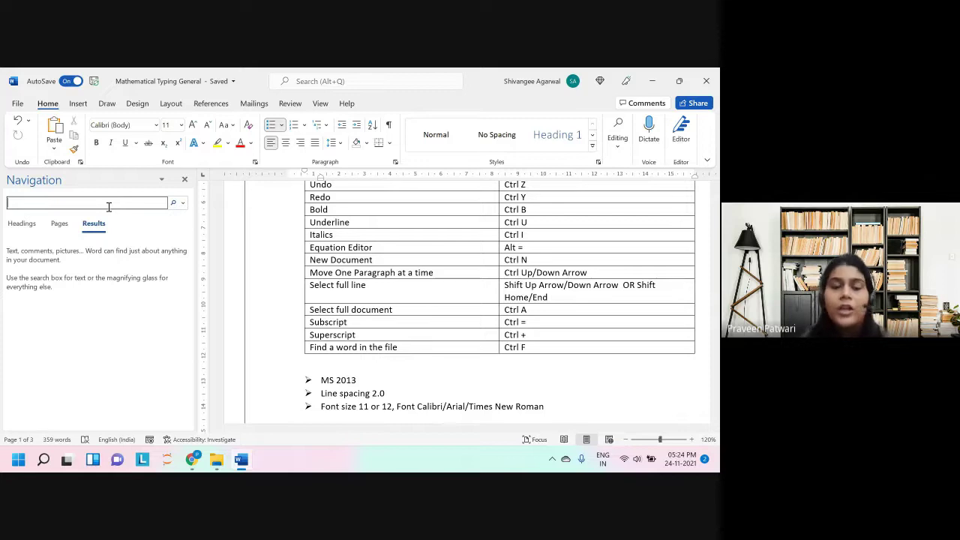
{"action": "type", "text": "spacing"}
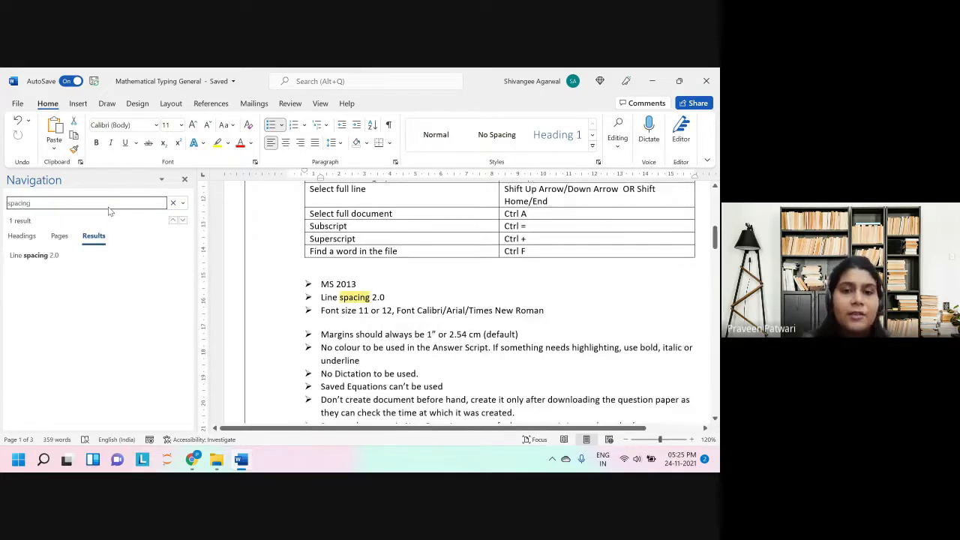
{"action": "scroll", "coordinate": [292, 221], "scroll_direction": "down", "scroll_amount": 2}
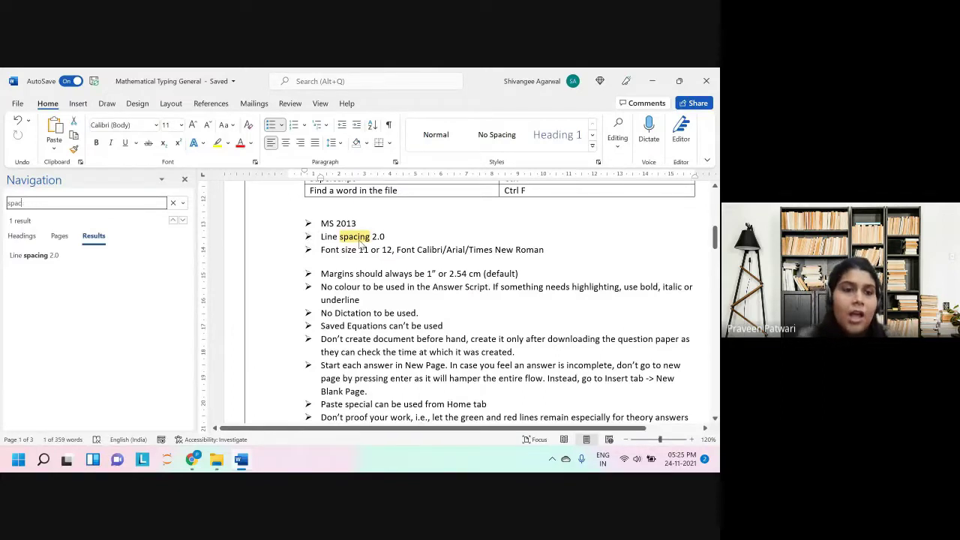
{"action": "type", "text": "editor"}
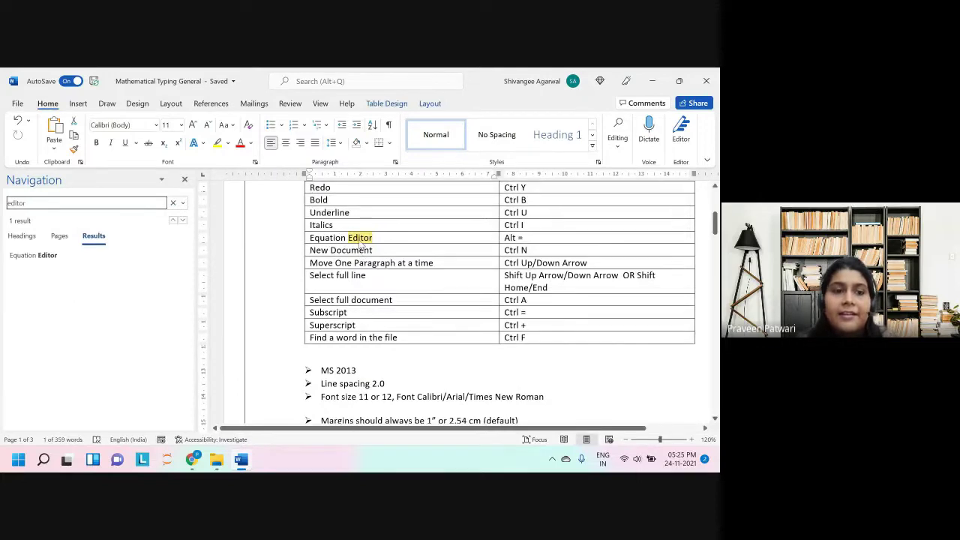
{"action": "scroll", "coordinate": [371, 317], "scroll_direction": "down", "scroll_amount": 8}
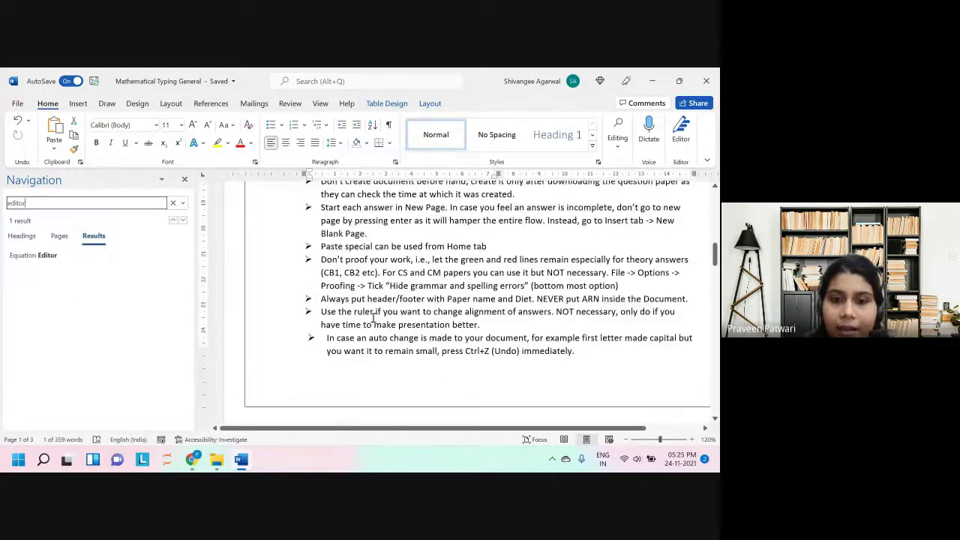
{"action": "scroll", "coordinate": [373, 317], "scroll_direction": "up", "scroll_amount": 10}
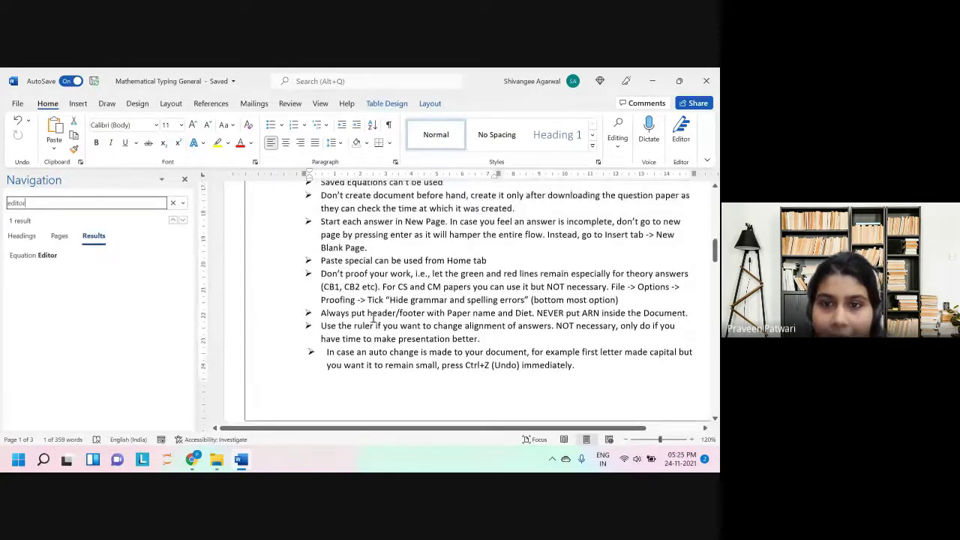
{"action": "scroll", "coordinate": [372, 318], "scroll_direction": "down", "scroll_amount": 3}
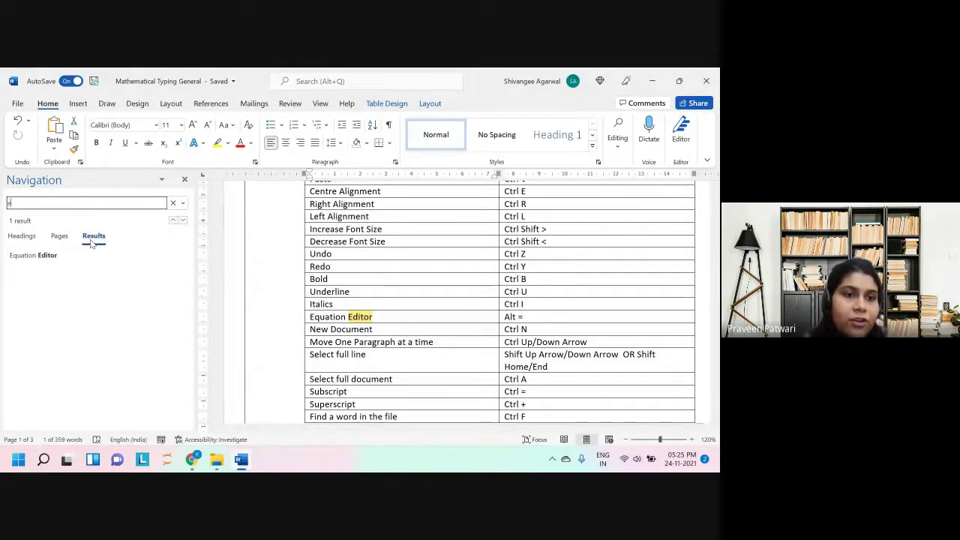
{"action": "left_click", "coordinate": [172, 203]}
Step: Search the document for 'Undo' in the Navigation pane
{"action": "scroll", "coordinate": [263, 332], "scroll_direction": "down", "scroll_amount": 4}
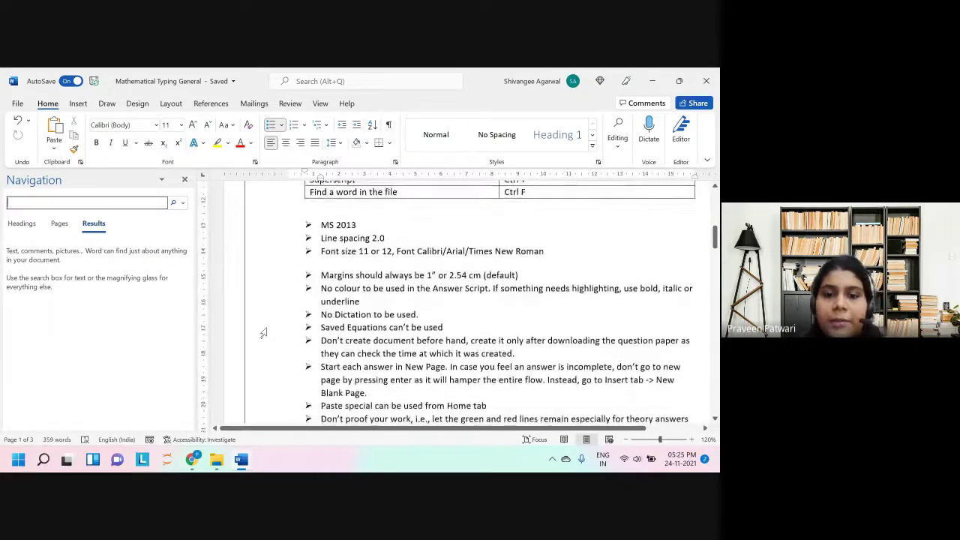
{"action": "scroll", "coordinate": [452, 377], "scroll_direction": "down", "scroll_amount": 2}
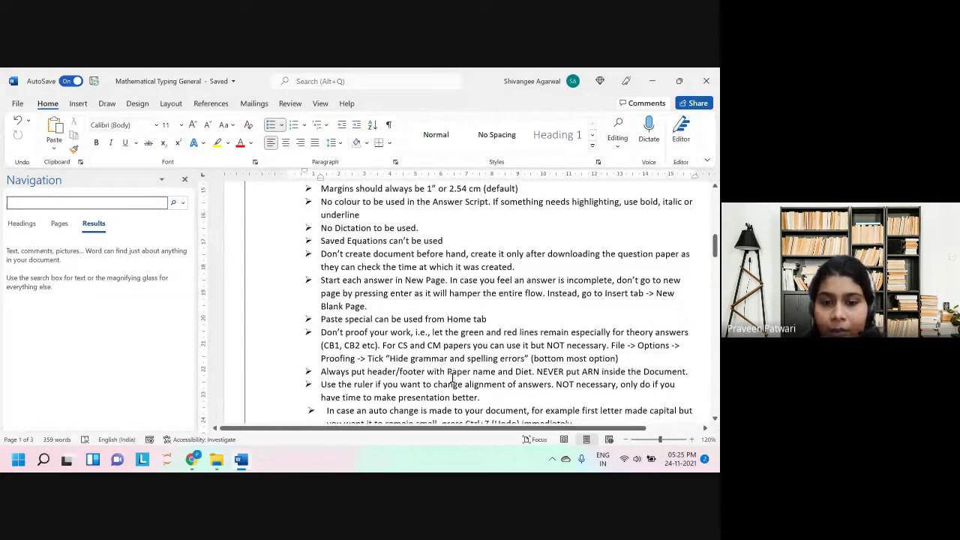
{"action": "scroll", "coordinate": [452, 377], "scroll_direction": "down", "scroll_amount": 2}
{"action": "scroll", "coordinate": [467, 377], "scroll_direction": "up", "scroll_amount": 5}
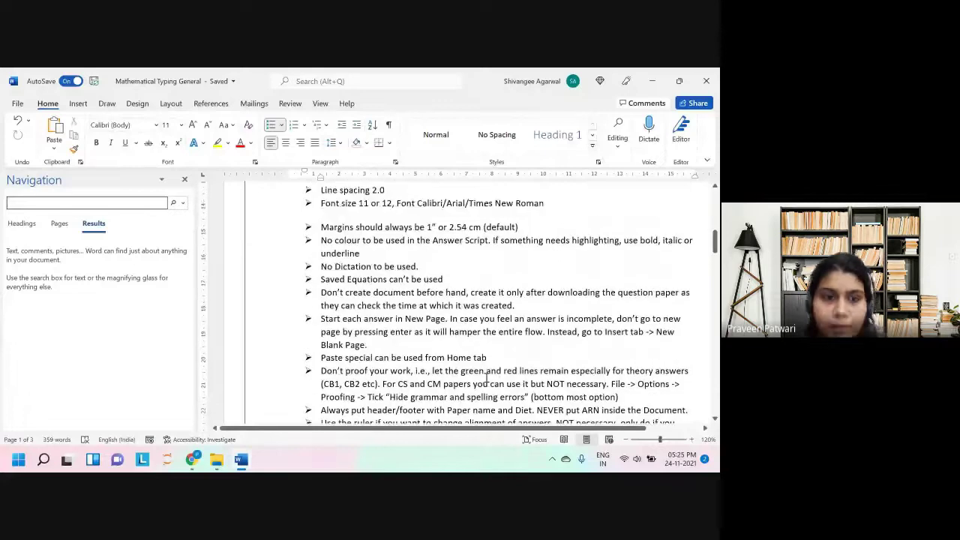
{"action": "type", "text": "Und"}
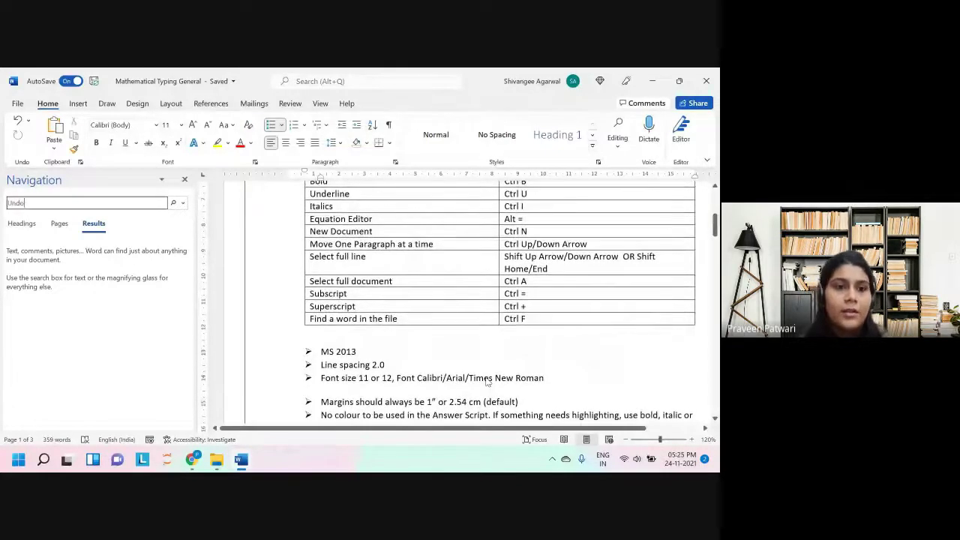
{"action": "type", "text": "o"}
{"action": "scroll", "coordinate": [552, 359], "scroll_direction": "down", "scroll_amount": 3}
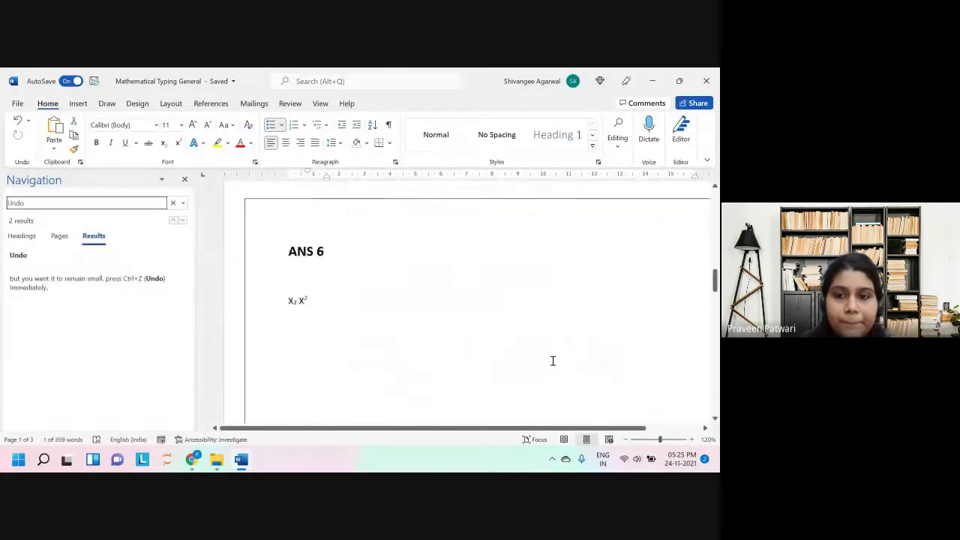
{"action": "scroll", "coordinate": [553, 360], "scroll_direction": "up", "scroll_amount": 10}
{"action": "scroll", "coordinate": [553, 359], "scroll_direction": "up", "scroll_amount": 5}
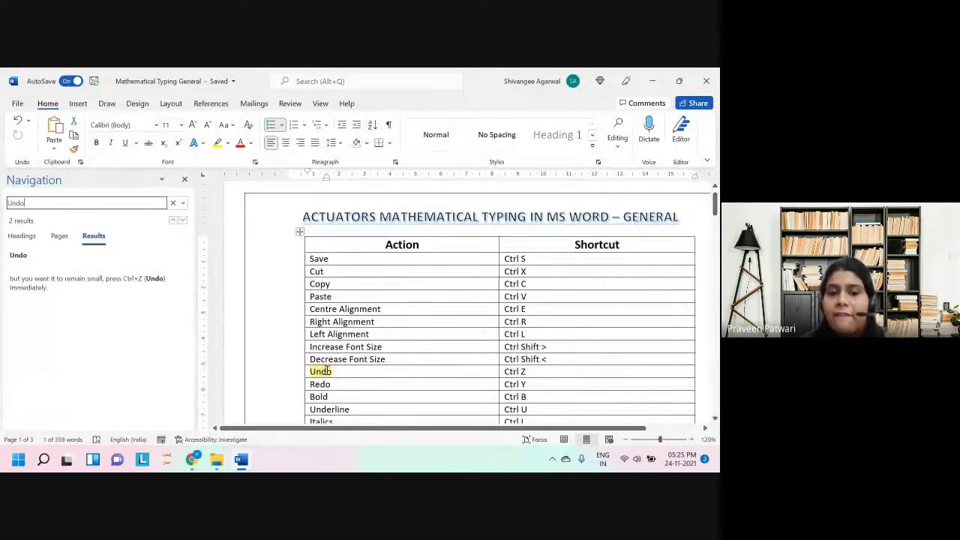
{"action": "scroll", "coordinate": [328, 373], "scroll_direction": "down", "scroll_amount": 5}
{"action": "scroll", "coordinate": [327, 372], "scroll_direction": "down", "scroll_amount": 5}
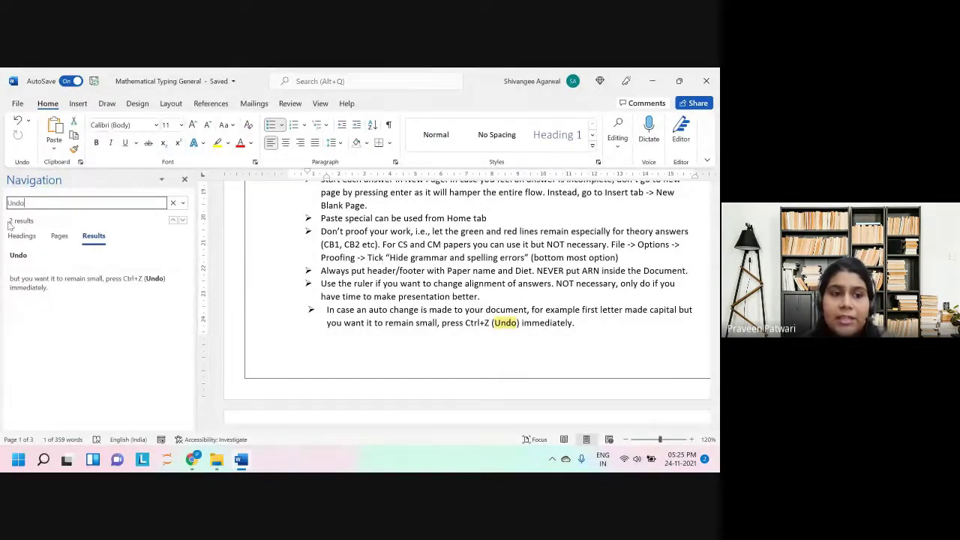
Step: Cycle through the Undo matches in the table and the answer text
{"action": "left_click", "coordinate": [173, 222]}
{"action": "left_click", "coordinate": [174, 222]}
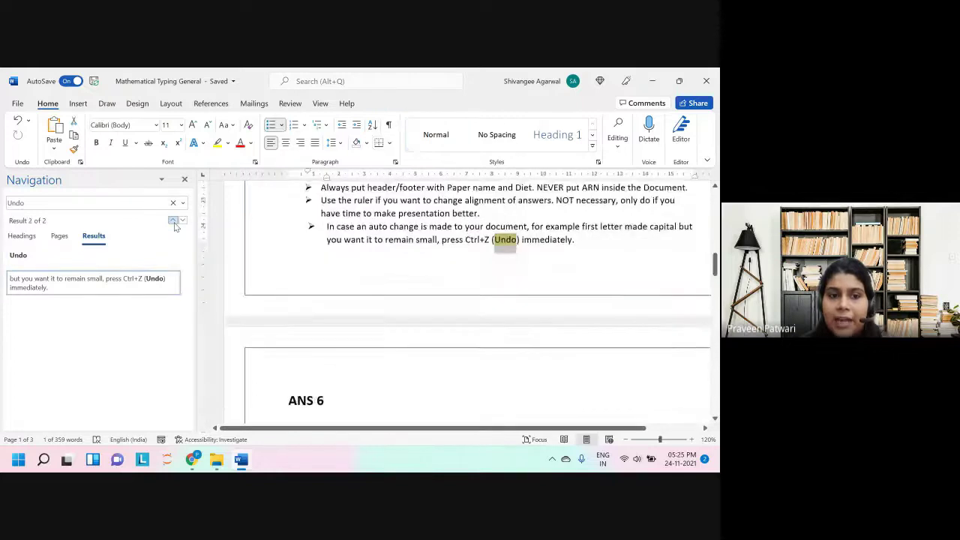
{"action": "left_click", "coordinate": [173, 222]}
{"action": "left_click", "coordinate": [173, 222]}
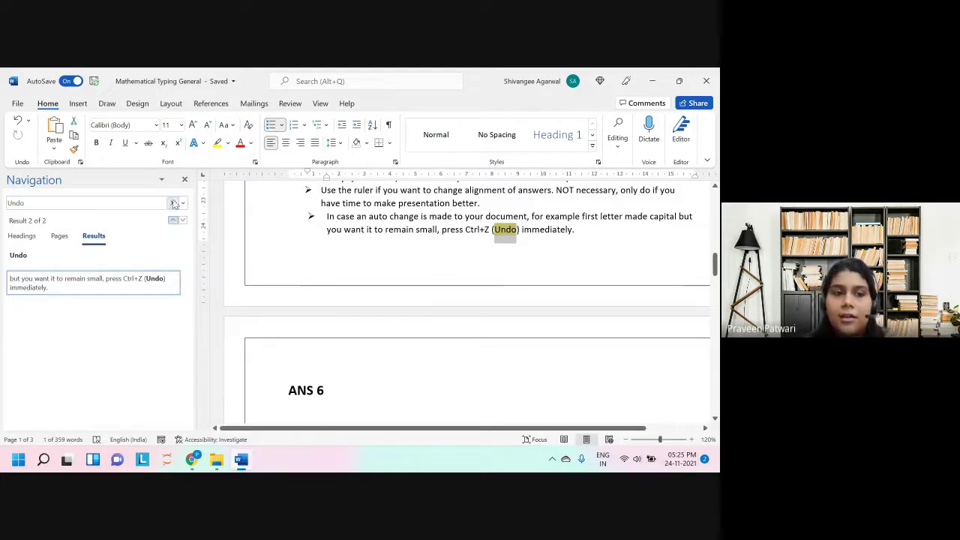
Step: Clear the Undo search and close the Navigation pane, leaving the shortcut table in view
{"action": "left_click", "coordinate": [173, 202]}
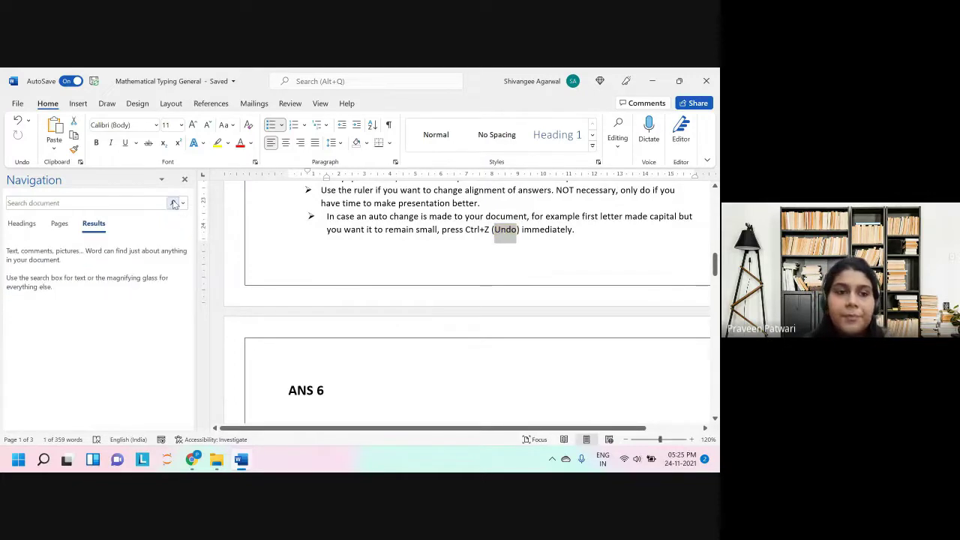
{"action": "left_click", "coordinate": [543, 234]}
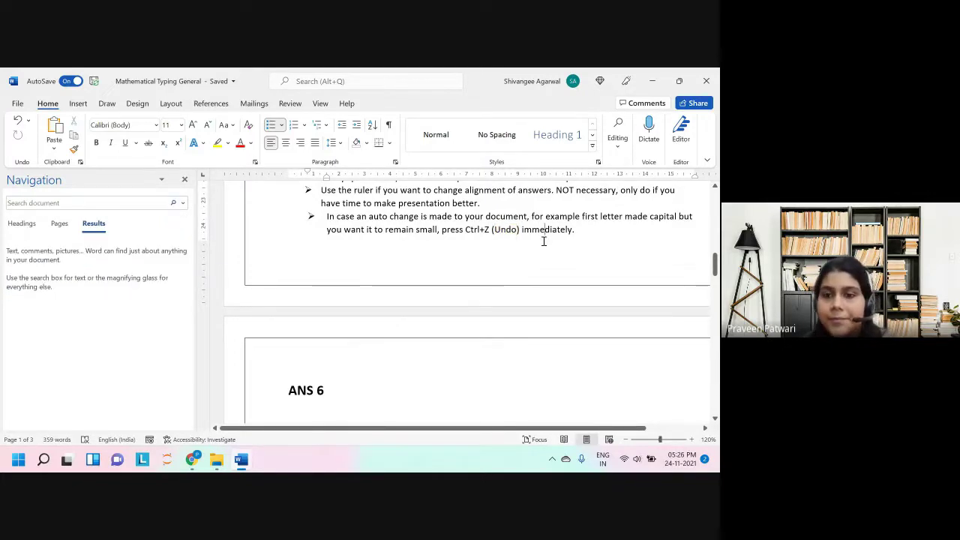
{"action": "left_click", "coordinate": [184, 180]}
{"action": "scroll", "coordinate": [292, 288], "scroll_direction": "up", "scroll_amount": 10}
{"action": "scroll", "coordinate": [293, 290], "scroll_direction": "down", "scroll_amount": 3}
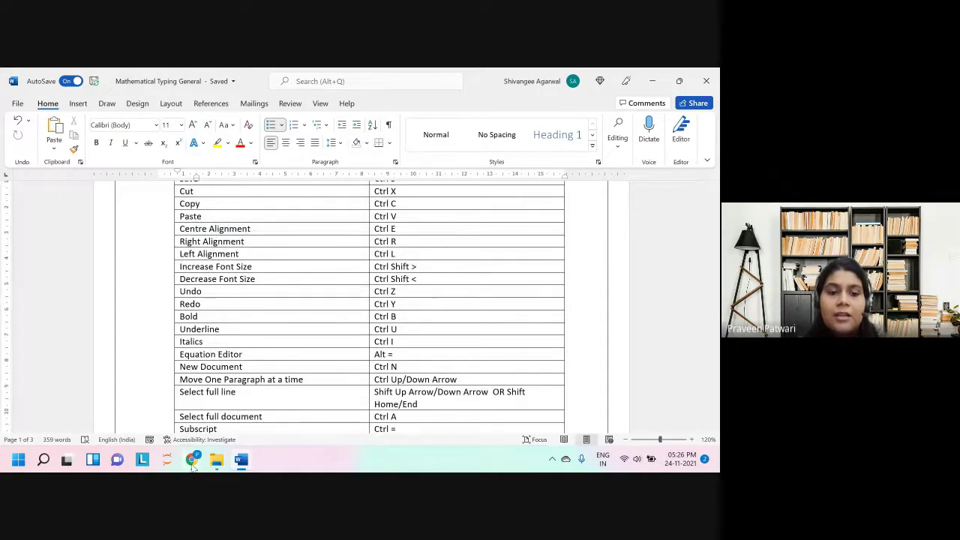
Step: Check the class in Google Meet, then return to the General Word document
{"action": "mouse_move", "coordinate": [192, 459]}
{"action": "left_click", "coordinate": [143, 409]}
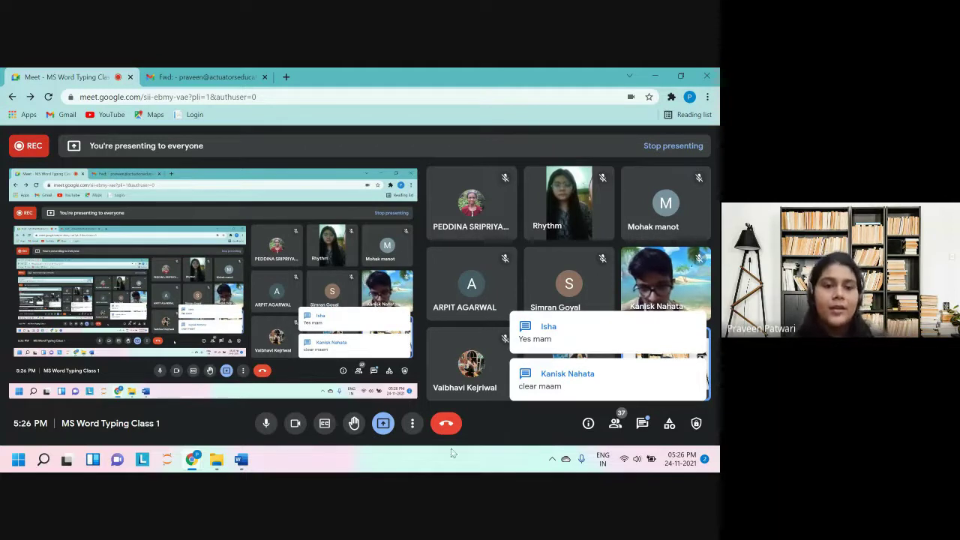
{"action": "left_click", "coordinate": [243, 460]}
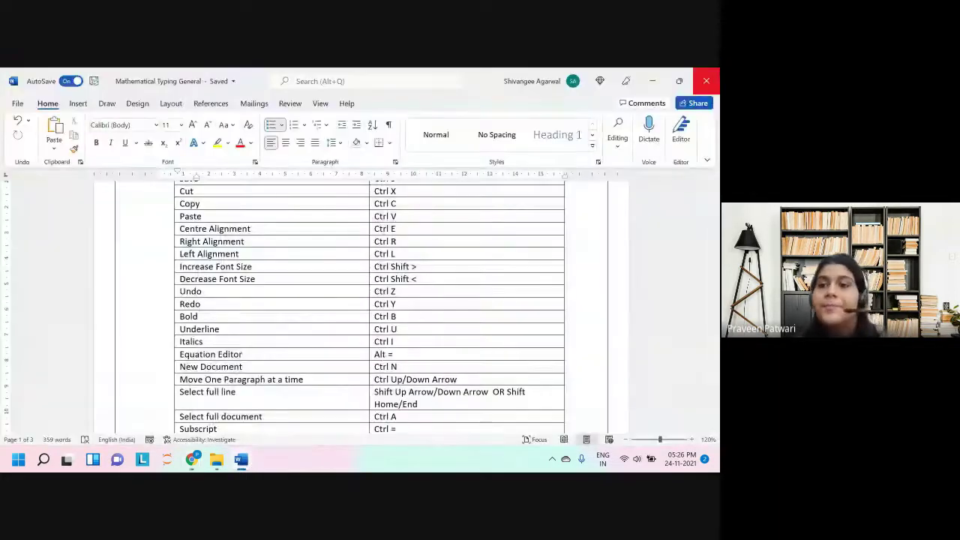
Step: Close Mathematical Typing General and open Mathematical Typing Equation Editor from File Explorer
{"action": "left_click", "coordinate": [706, 81]}
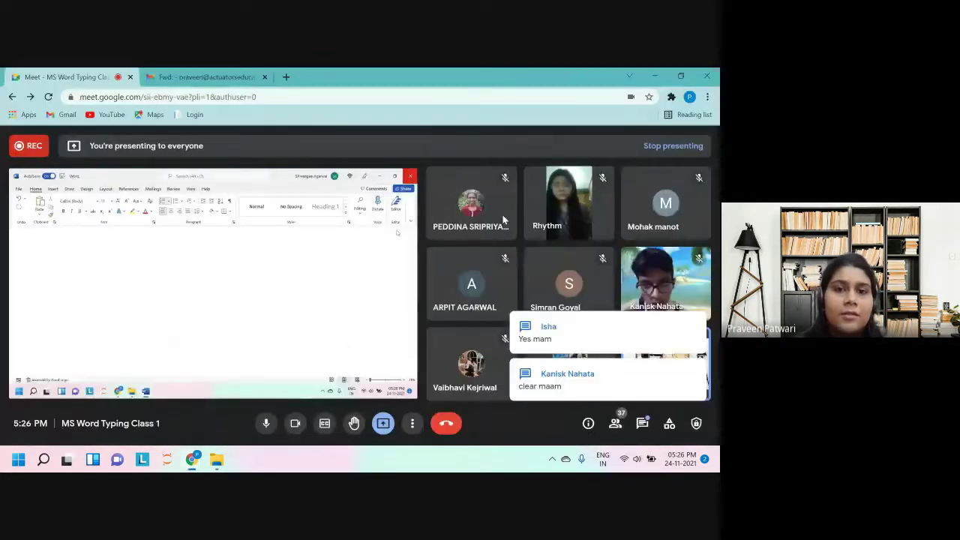
{"action": "left_click", "coordinate": [219, 439]}
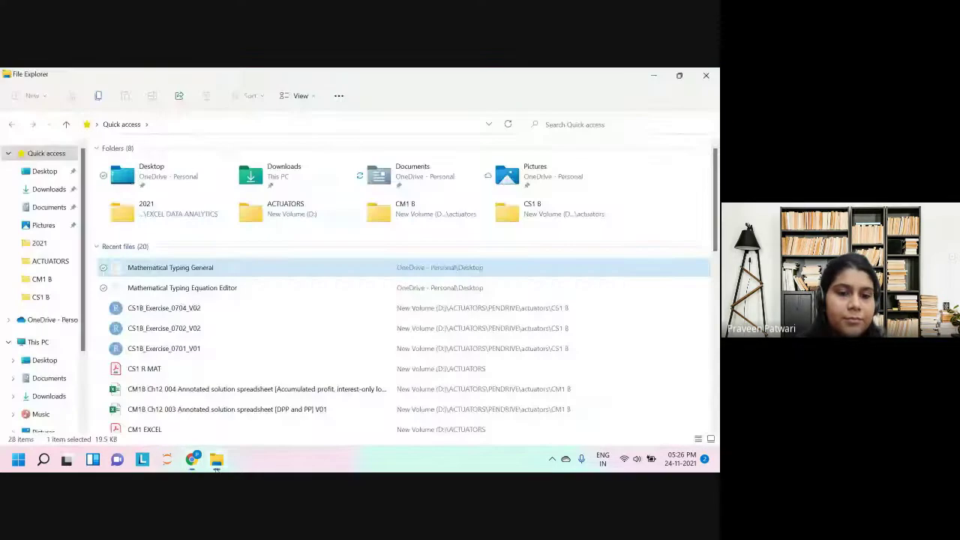
{"action": "double_click", "coordinate": [184, 288]}
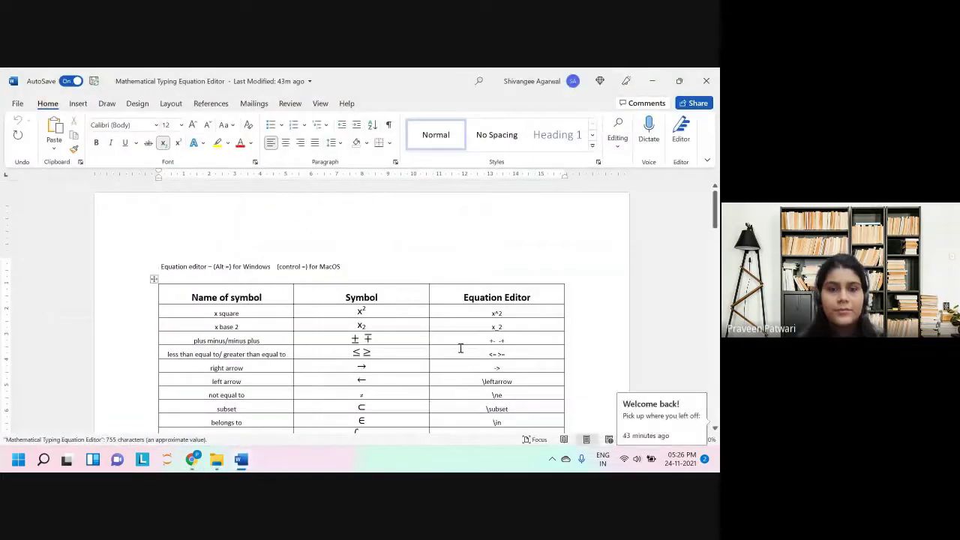
{"action": "scroll", "coordinate": [459, 347], "scroll_direction": "down", "scroll_amount": 1}
{"action": "scroll", "coordinate": [460, 347], "scroll_direction": "down", "scroll_amount": 6}
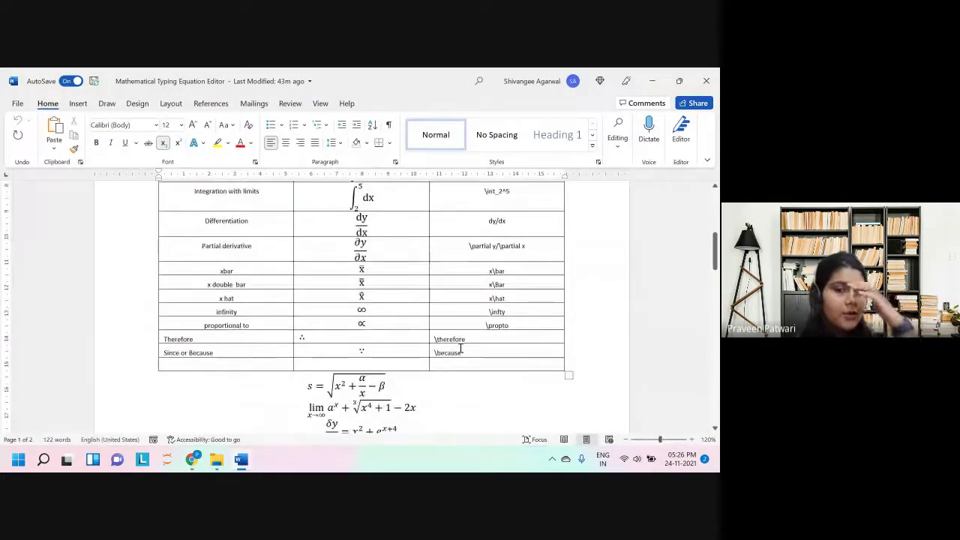
{"action": "scroll", "coordinate": [459, 347], "scroll_direction": "up", "scroll_amount": 8}
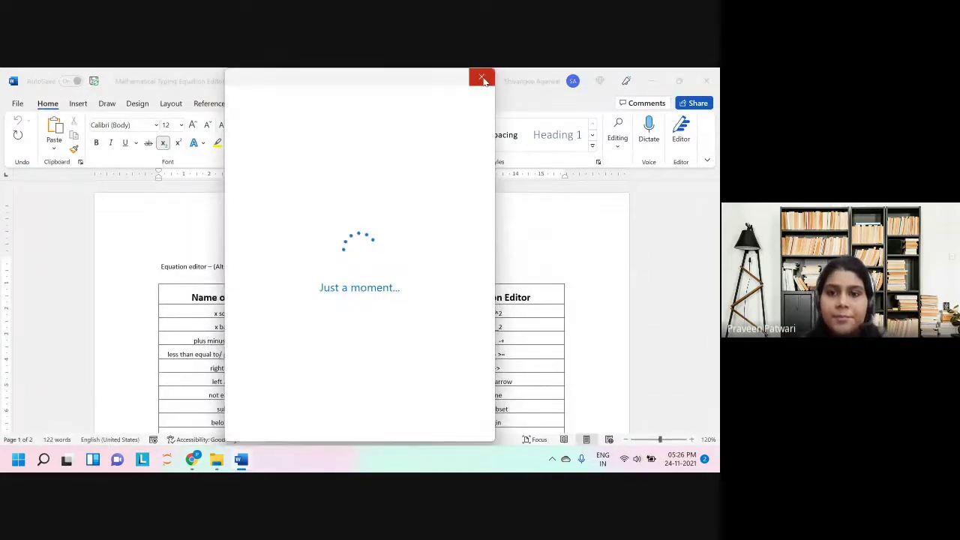
{"action": "left_click", "coordinate": [482, 77]}
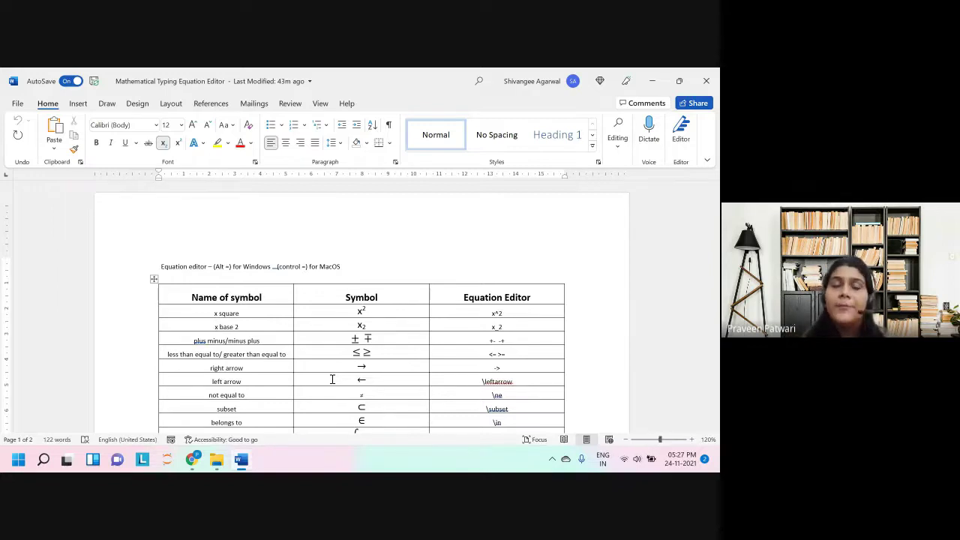
{"action": "scroll", "coordinate": [333, 379], "scroll_direction": "down", "scroll_amount": 15}
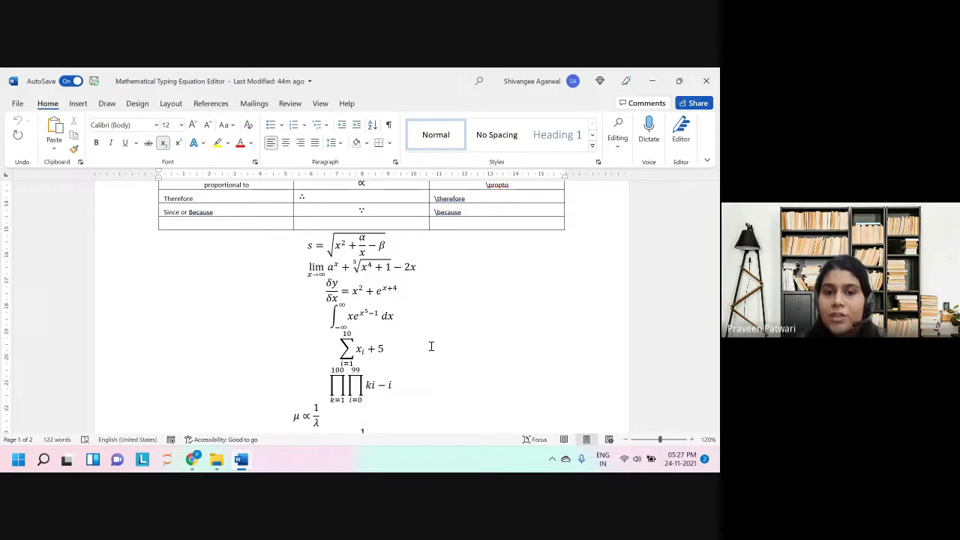
{"action": "scroll", "coordinate": [431, 346], "scroll_direction": "up", "scroll_amount": 10}
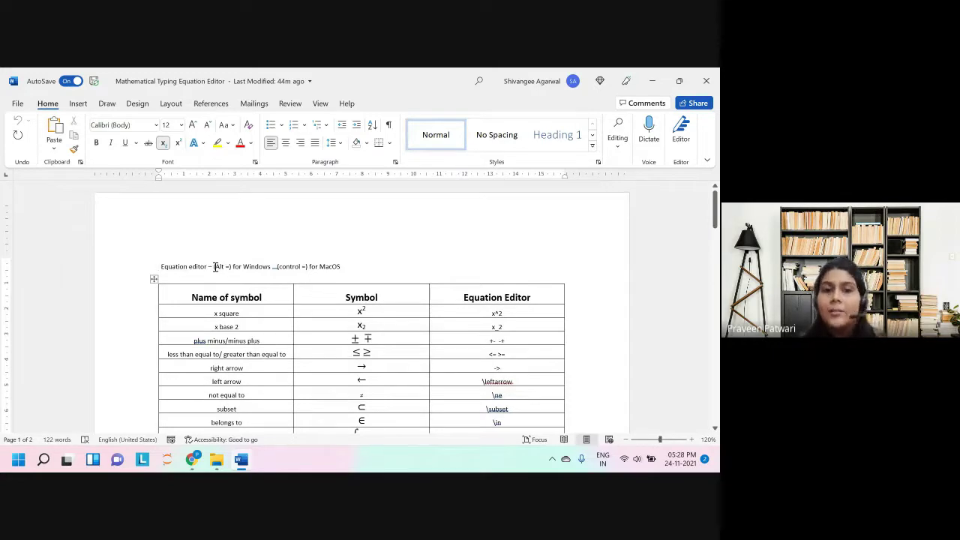
{"action": "left_click_drag", "start_coordinate": [214, 266], "coordinate": [232, 266]}
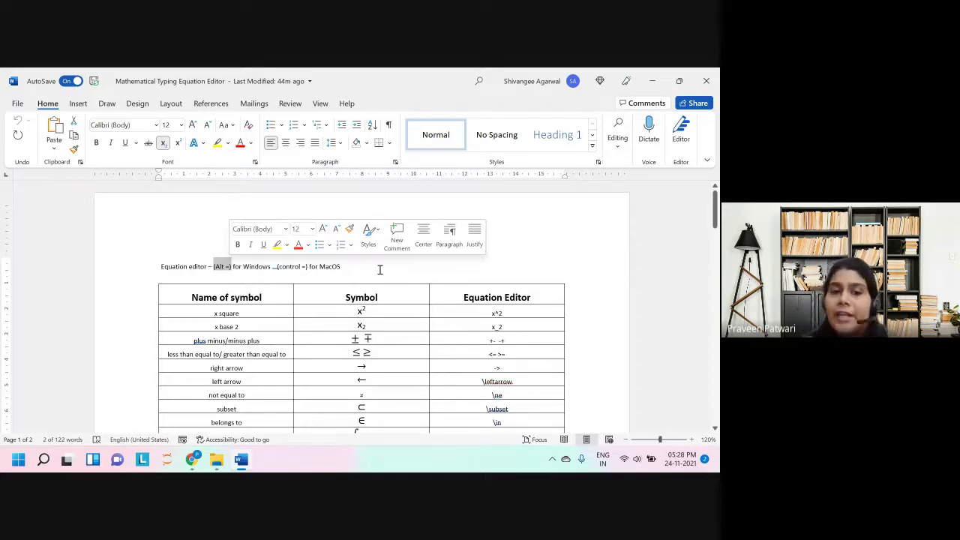
{"action": "left_click", "coordinate": [380, 269]}
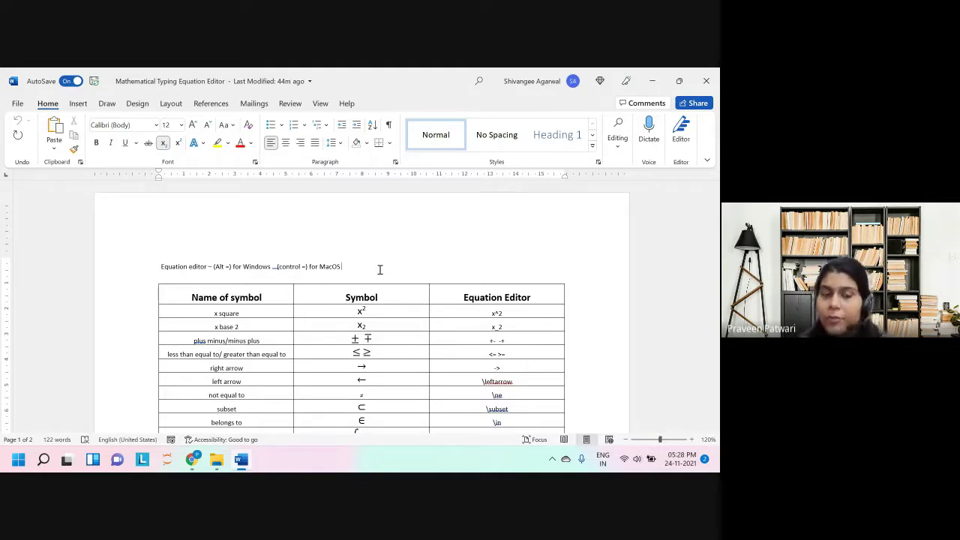
{"action": "scroll", "coordinate": [380, 269], "scroll_direction": "down", "scroll_amount": 1}
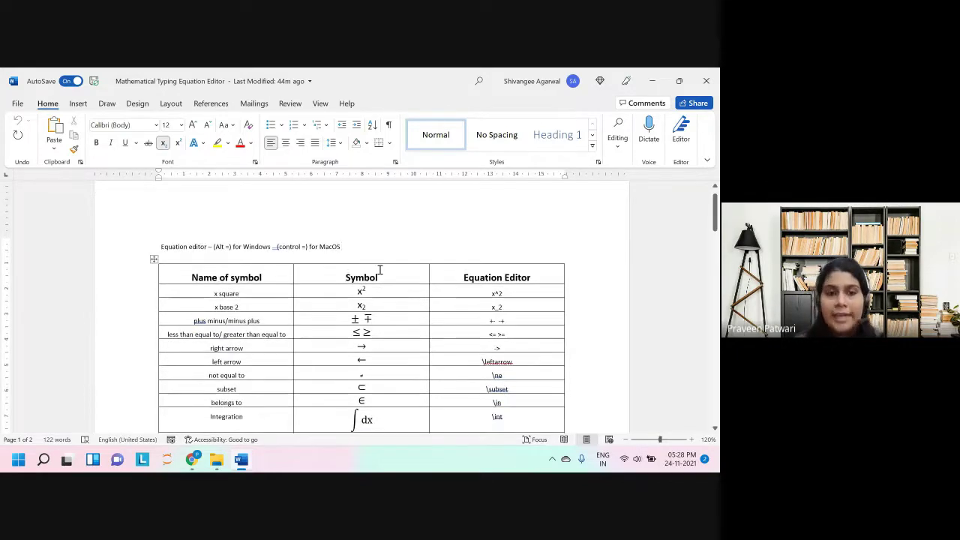
{"action": "scroll", "coordinate": [379, 270], "scroll_direction": "down", "scroll_amount": 1}
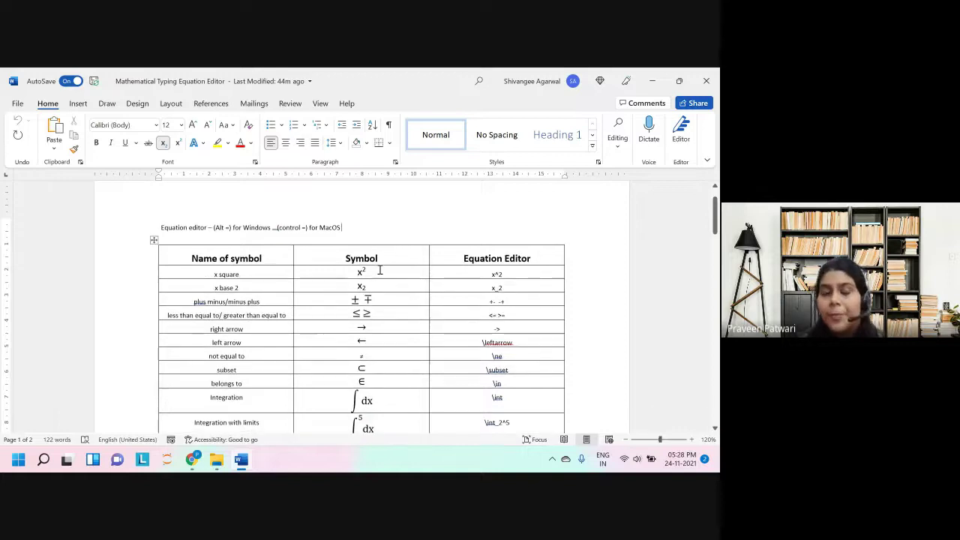
{"action": "scroll", "coordinate": [354, 289], "scroll_direction": "down", "scroll_amount": 8}
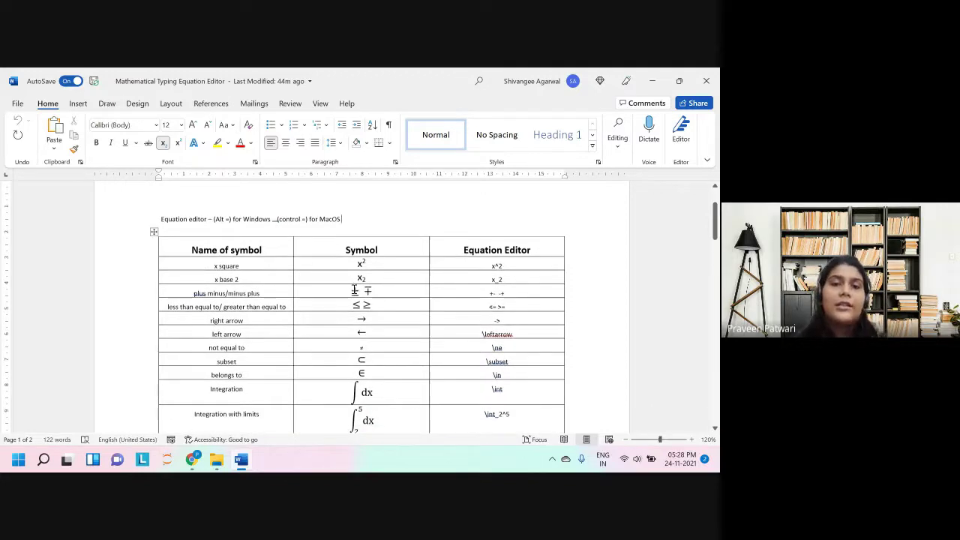
{"action": "scroll", "coordinate": [354, 289], "scroll_direction": "down", "scroll_amount": 10}
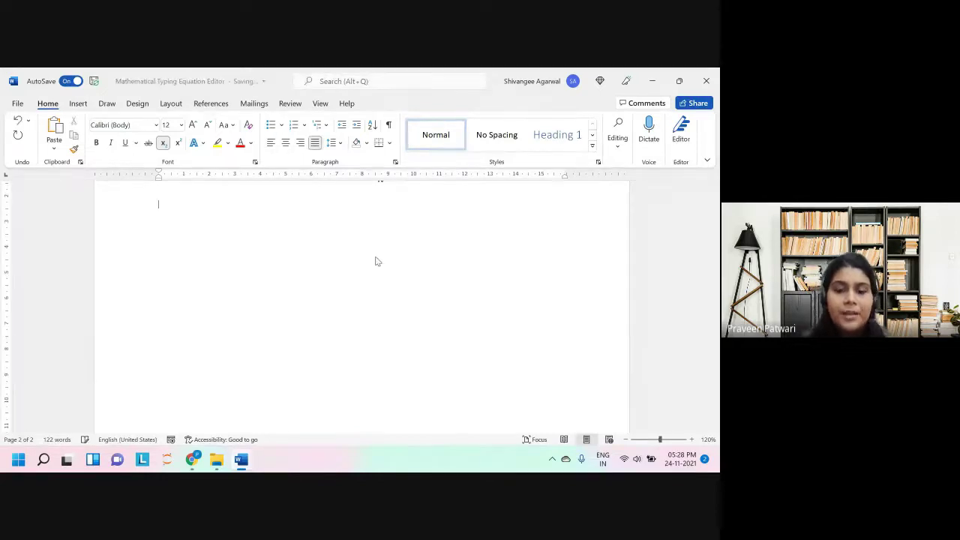
Step: Type 'xbar = 1 + x', then insert an equation and erase the typed xbar
{"action": "type", "text": "xba"}
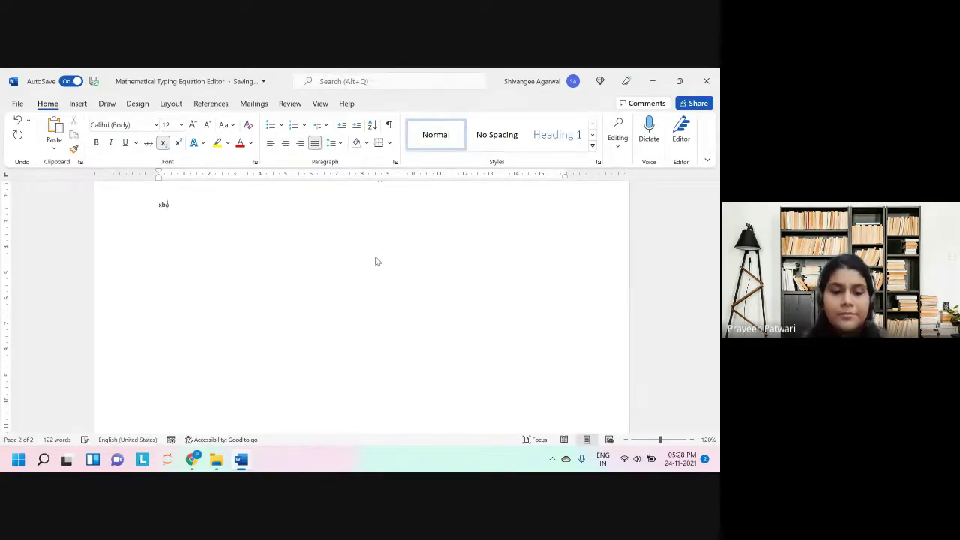
{"action": "type", "text": "r = 1 + x"}
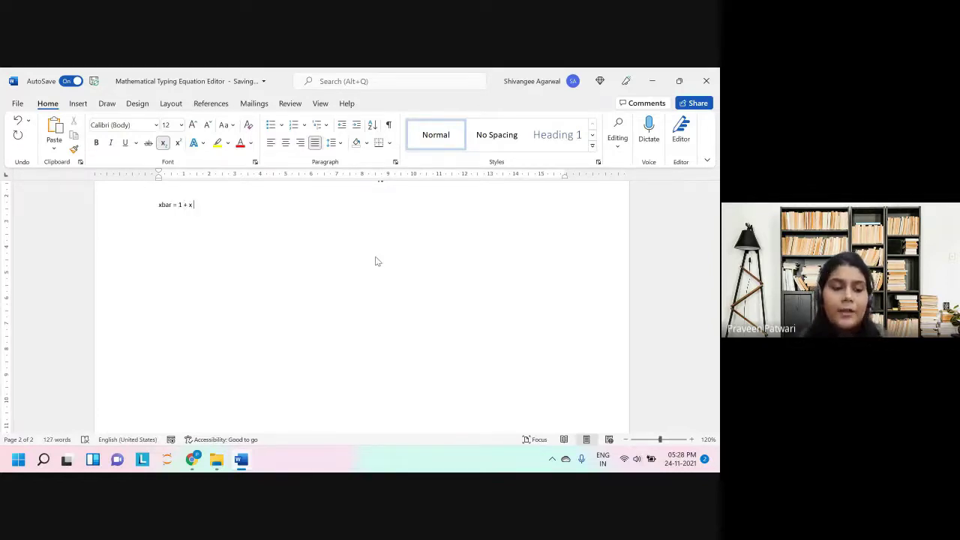
{"action": "key", "text": "alt"}
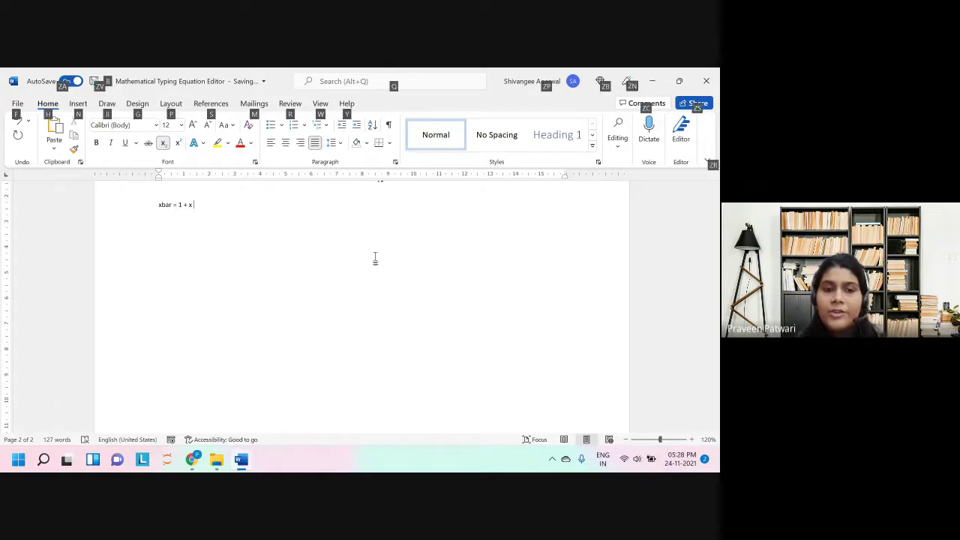
{"action": "key", "text": "alt+="}
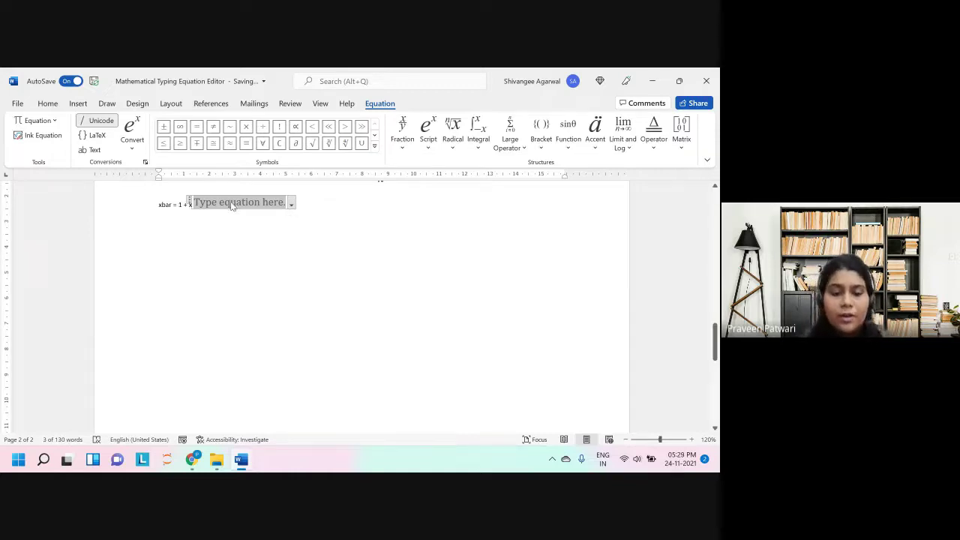
{"action": "type", "text": "xbar"}
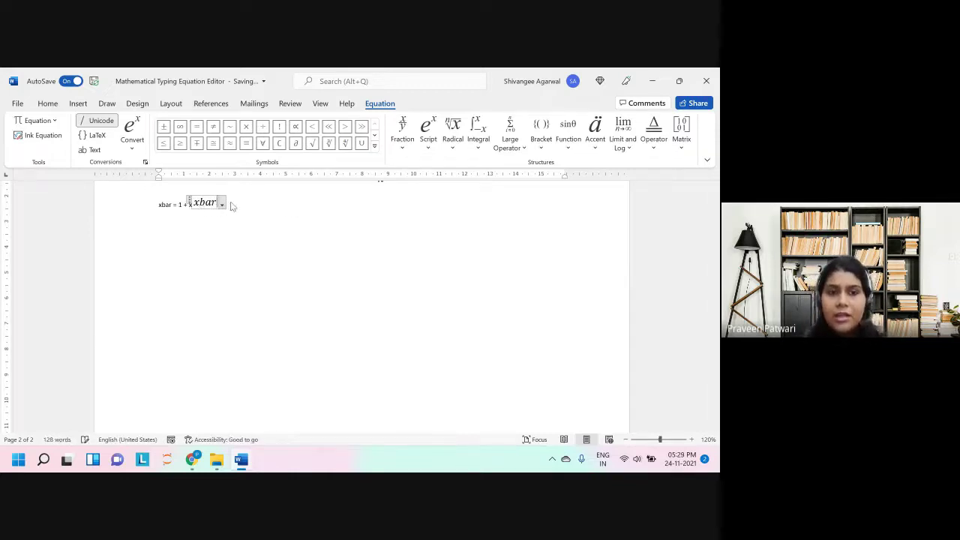
{"action": "key", "text": "BackSpace"}
{"action": "key", "text": "BackSpace"}
{"action": "key", "text": "BackSpace"}
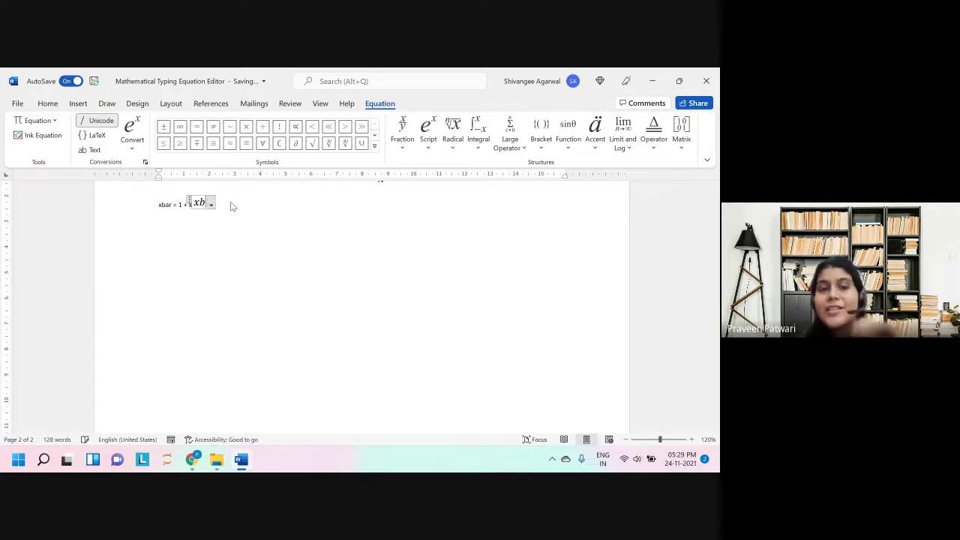
{"action": "key", "text": "BackSpace"}
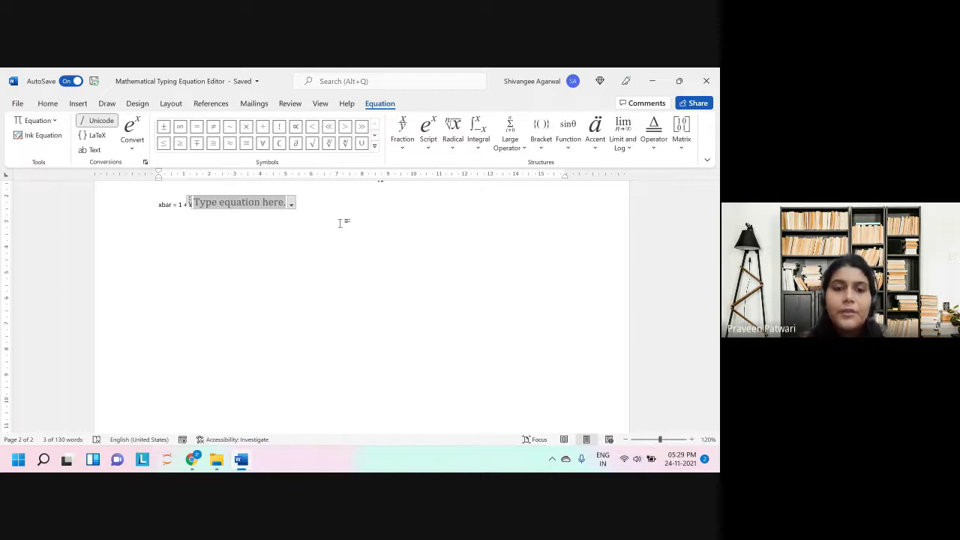
Step: Dismiss the empty equation and inspect the x square and x² entries in the symbol table
{"action": "left_click", "coordinate": [340, 223]}
{"action": "scroll", "coordinate": [340, 222], "scroll_direction": "up", "scroll_amount": 10}
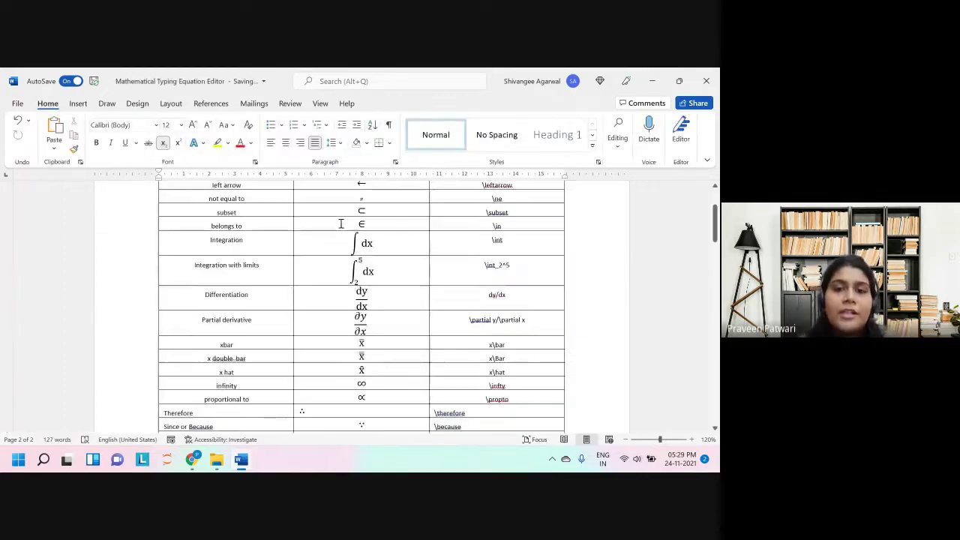
{"action": "scroll", "coordinate": [340, 223], "scroll_direction": "down", "scroll_amount": 4}
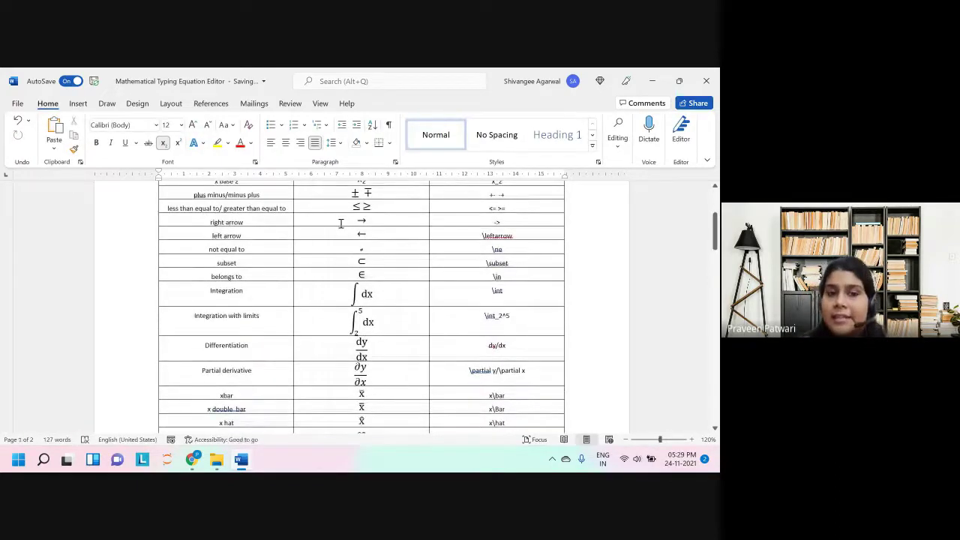
{"action": "scroll", "coordinate": [340, 224], "scroll_direction": "up", "scroll_amount": 4}
{"action": "left_click_drag", "start_coordinate": [239, 291], "coordinate": [319, 301]}
{"action": "left_click", "coordinate": [389, 297]}
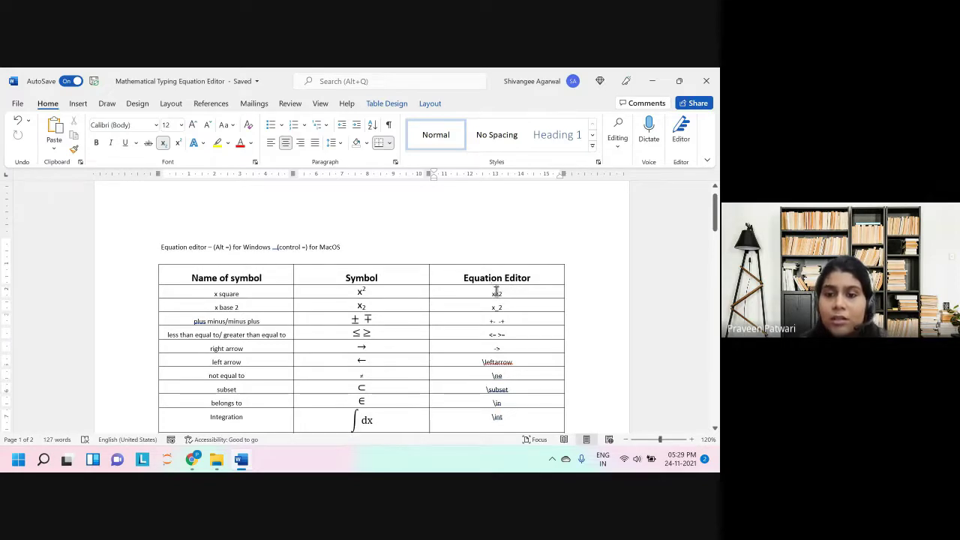
{"action": "double_click", "coordinate": [492, 293]}
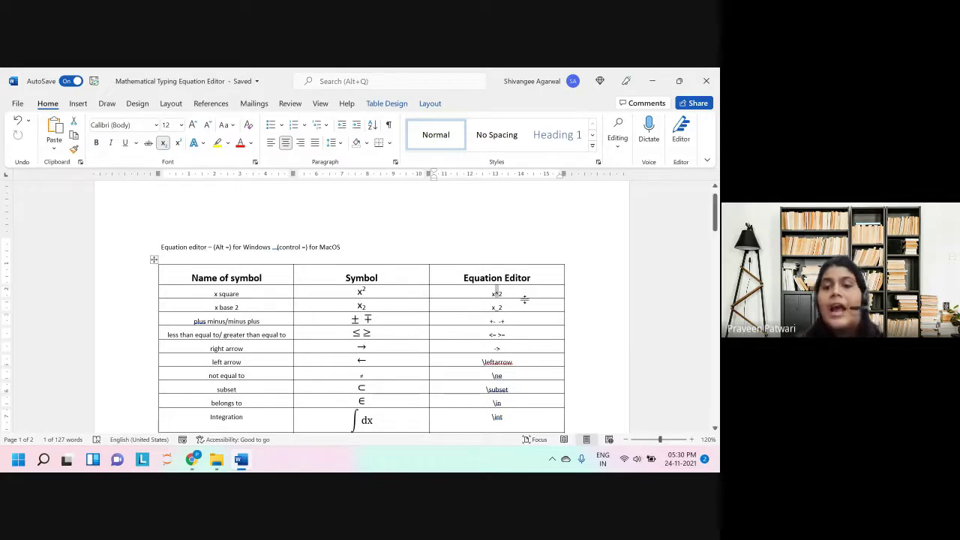
{"action": "left_click", "coordinate": [517, 300]}
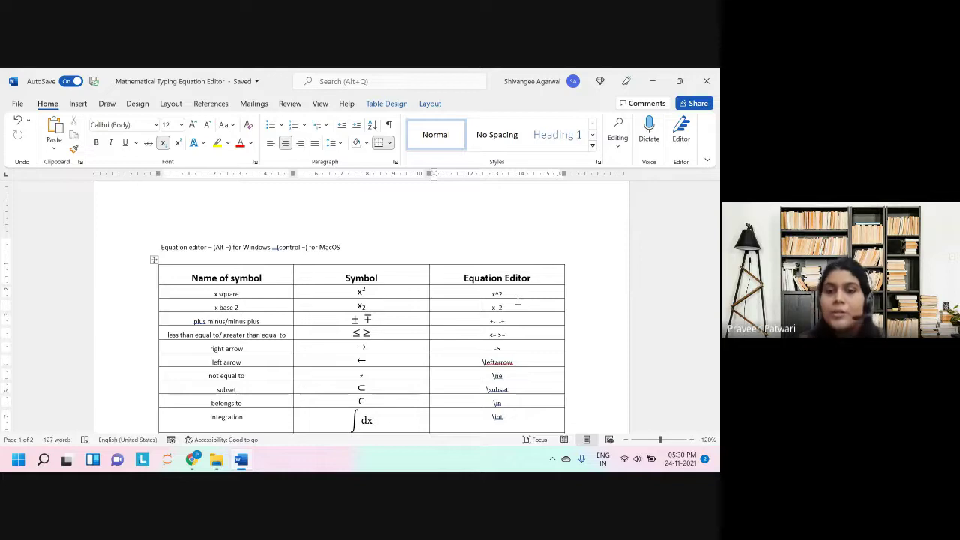
Step: Check the x² cell and its x^2 code, then scroll back to the xbar line
{"action": "scroll", "coordinate": [518, 300], "scroll_direction": "down", "scroll_amount": 3}
{"action": "scroll", "coordinate": [517, 300], "scroll_direction": "up", "scroll_amount": 1}
{"action": "scroll", "coordinate": [517, 300], "scroll_direction": "down", "scroll_amount": 5}
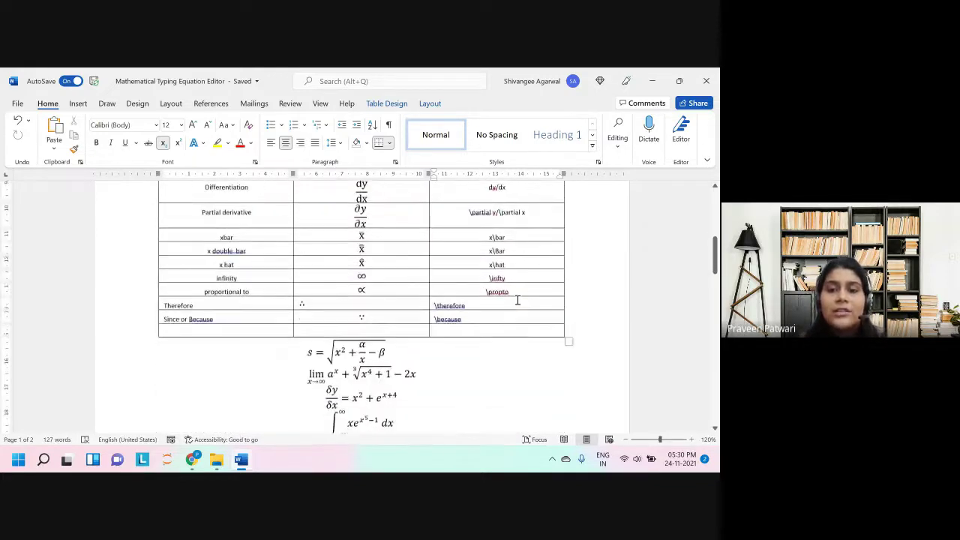
{"action": "scroll", "coordinate": [517, 300], "scroll_direction": "up", "scroll_amount": 7}
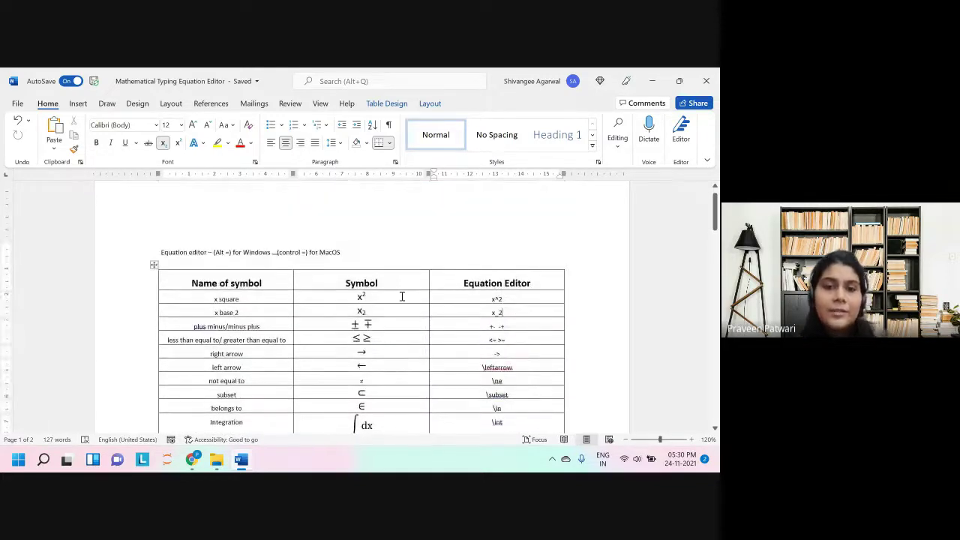
{"action": "left_click", "coordinate": [402, 296]}
{"action": "key", "text": "Right"}
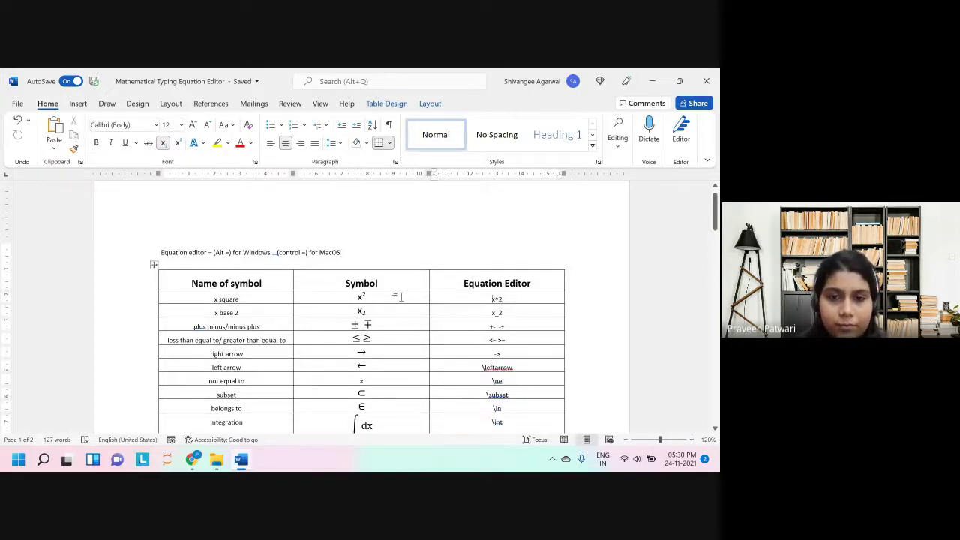
{"action": "left_click", "coordinate": [401, 297]}
{"action": "key", "text": "Home"}
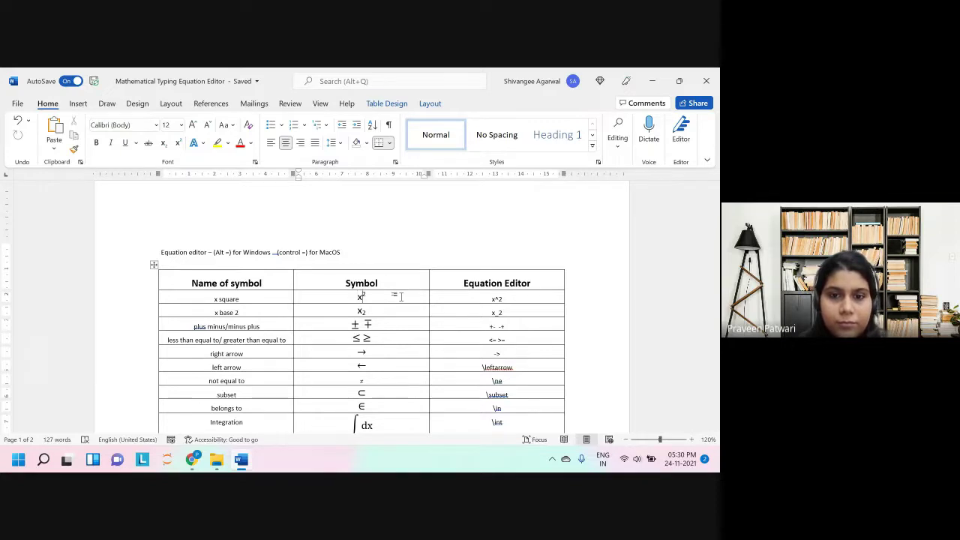
{"action": "scroll", "coordinate": [401, 297], "scroll_direction": "down", "scroll_amount": 8}
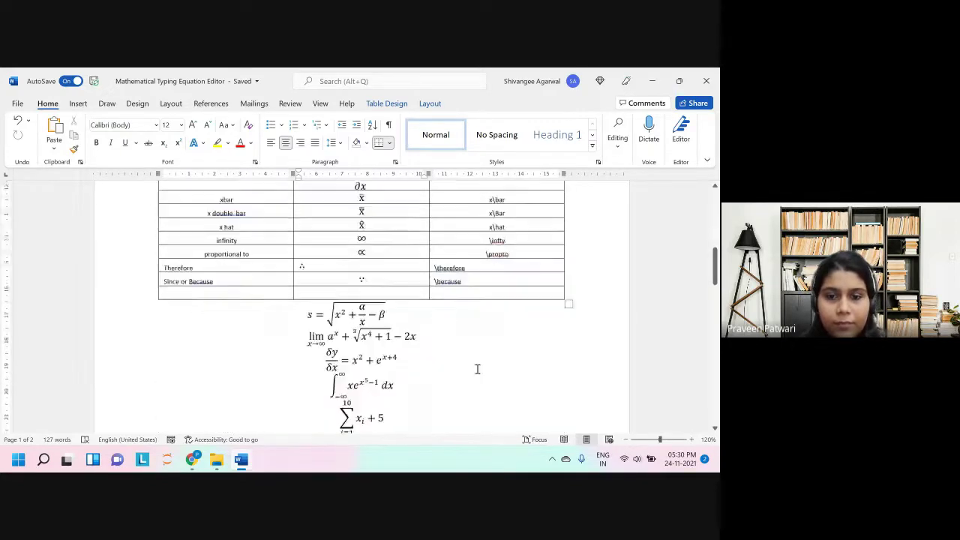
{"action": "scroll", "coordinate": [476, 369], "scroll_direction": "down", "scroll_amount": 10}
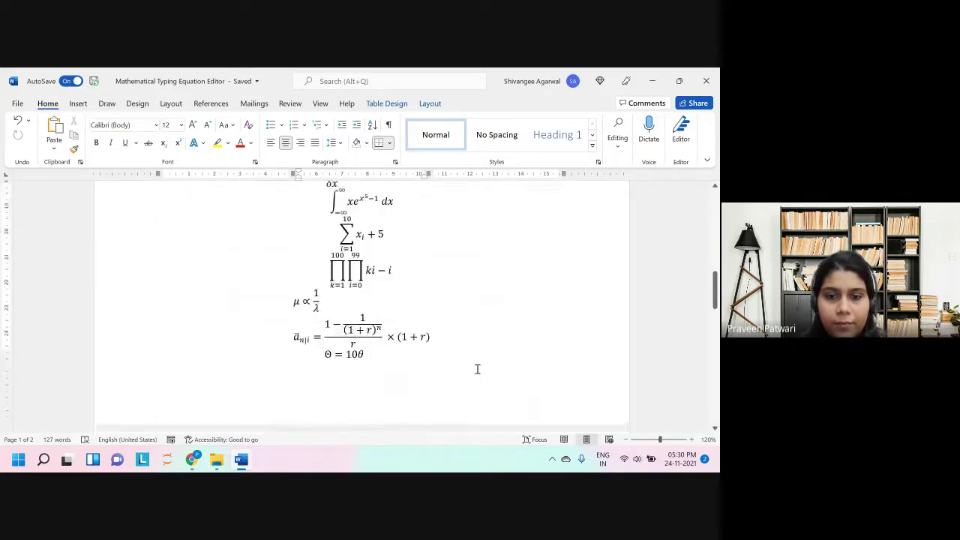
Step: Insert an equation below xbar = 1 + x and build up x² and x_2
{"action": "left_click", "coordinate": [236, 289]}
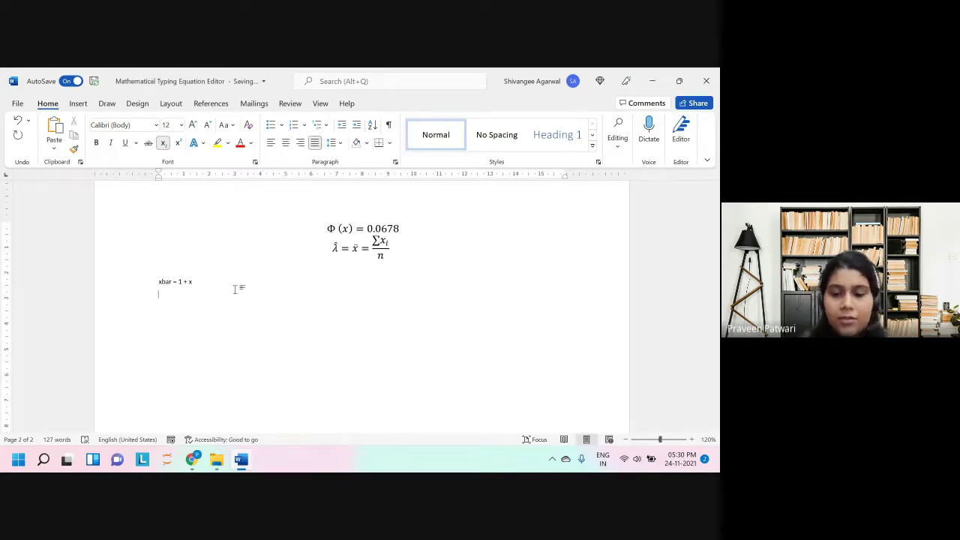
{"action": "key", "text": "alt+equal"}
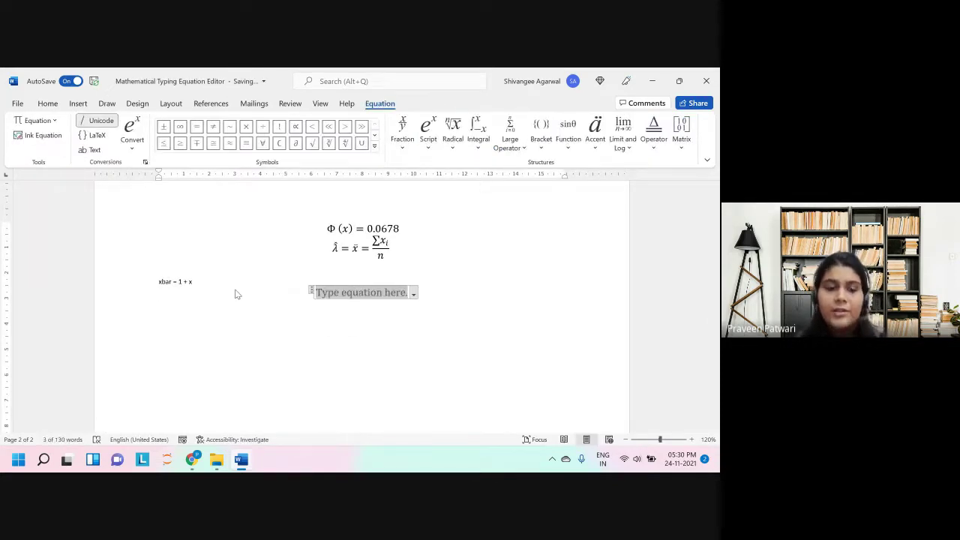
{"action": "type", "text": "x"}
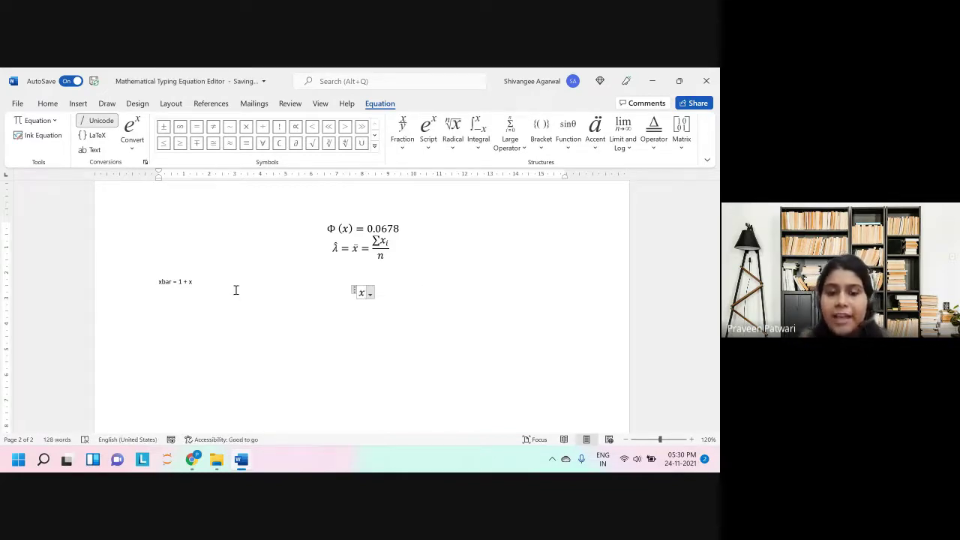
{"action": "type", "text": "^"}
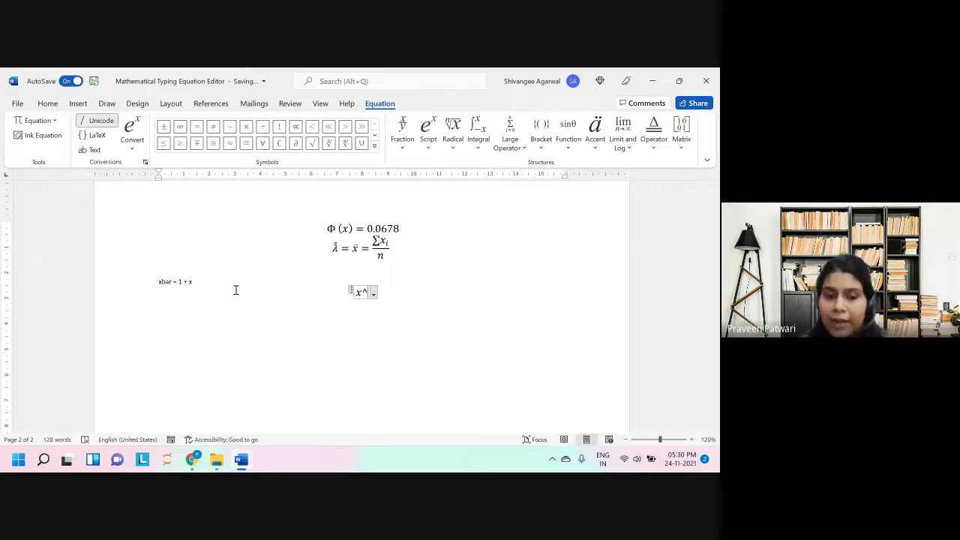
{"action": "type", "text": "2"}
{"action": "key", "text": "space"}
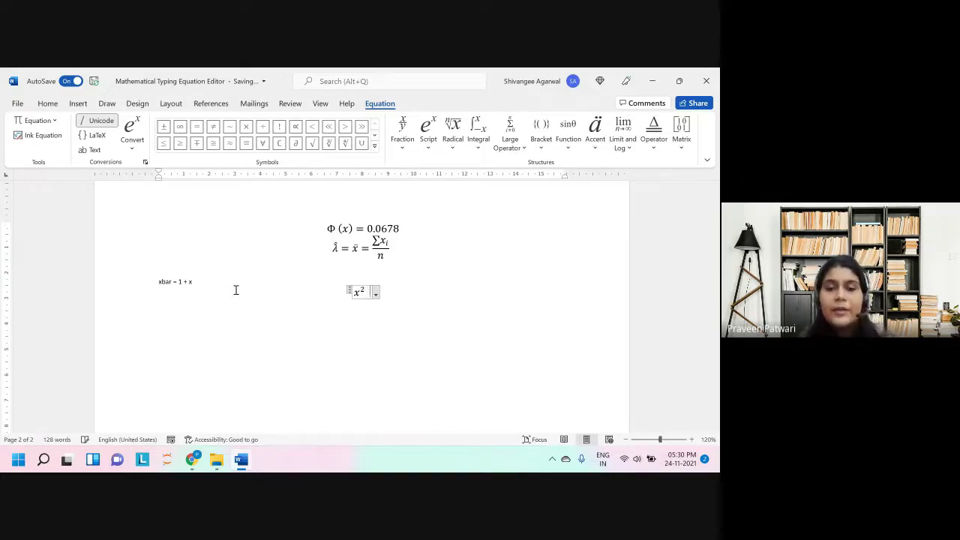
{"action": "type", "text": "x_2"}
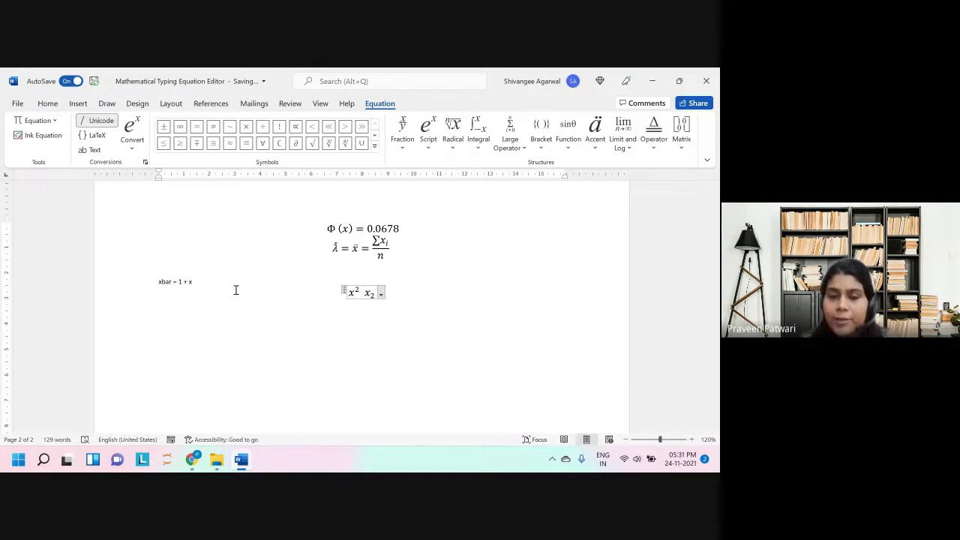
{"action": "left_click", "coordinate": [236, 289]}
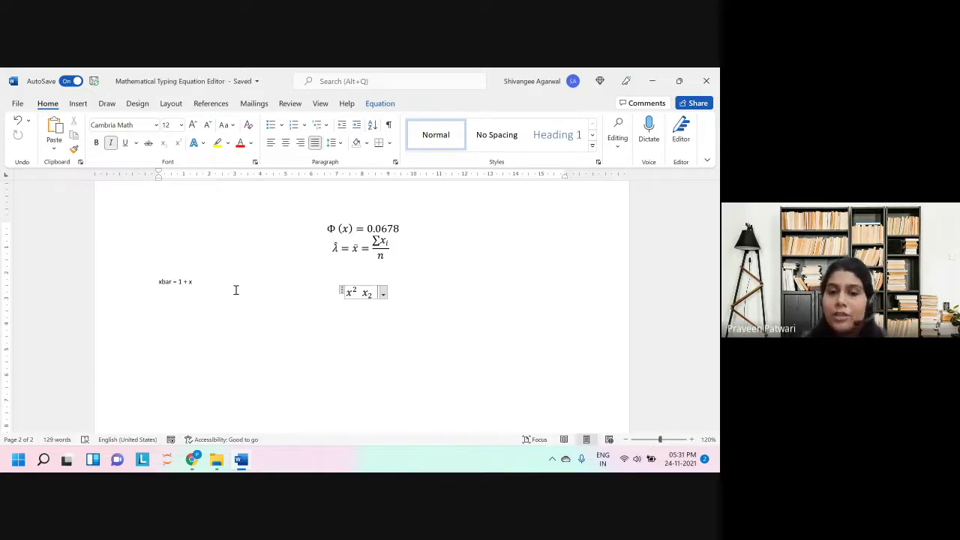
Step: Add x^(3+y) and x_(3+y) to the equation
{"action": "type", "text": "x^"}
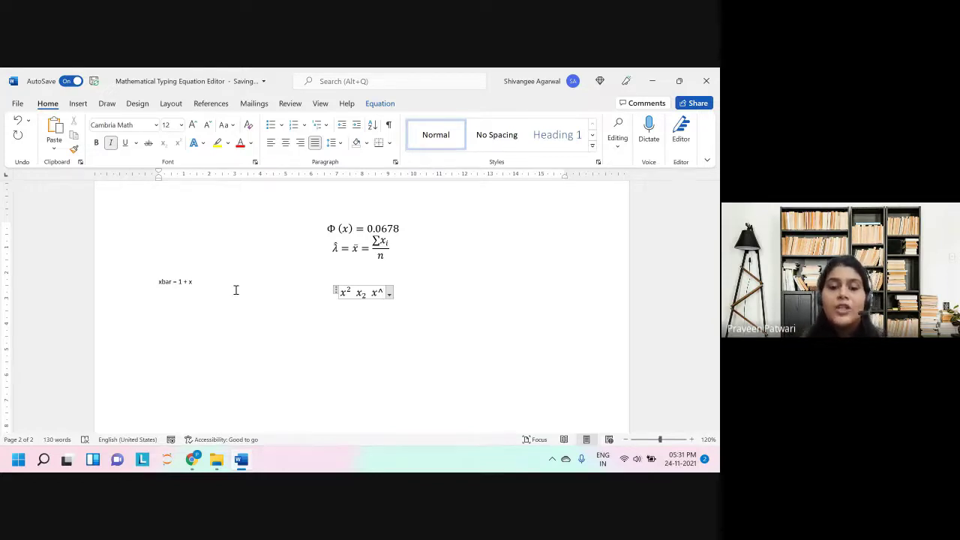
{"action": "type", "text": "("}
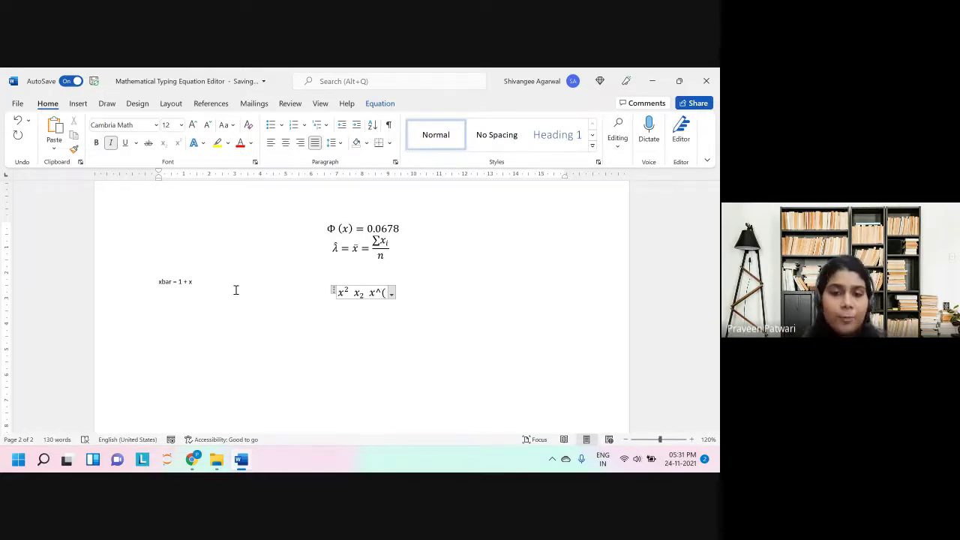
{"action": "type", "text": "3 + y)"}
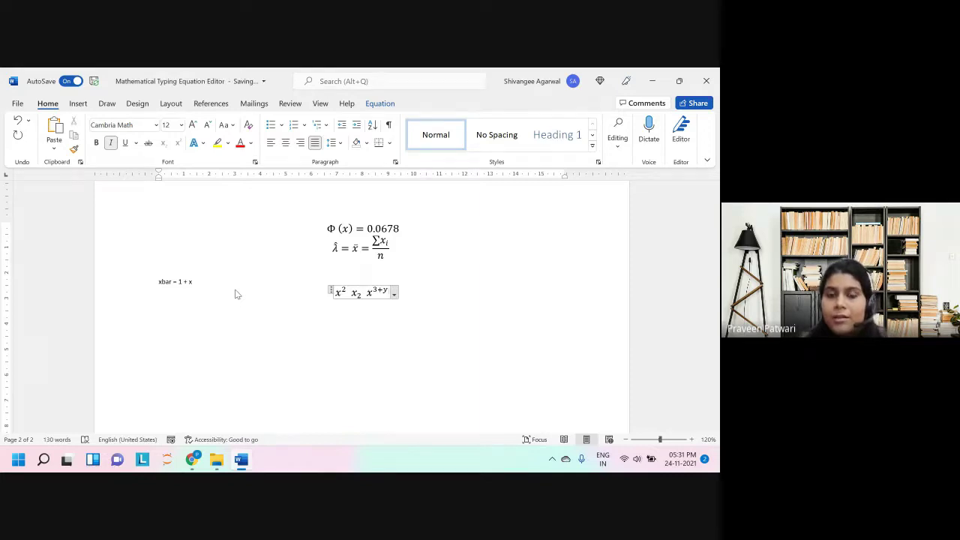
{"action": "type", "text": "x_2 x^("}
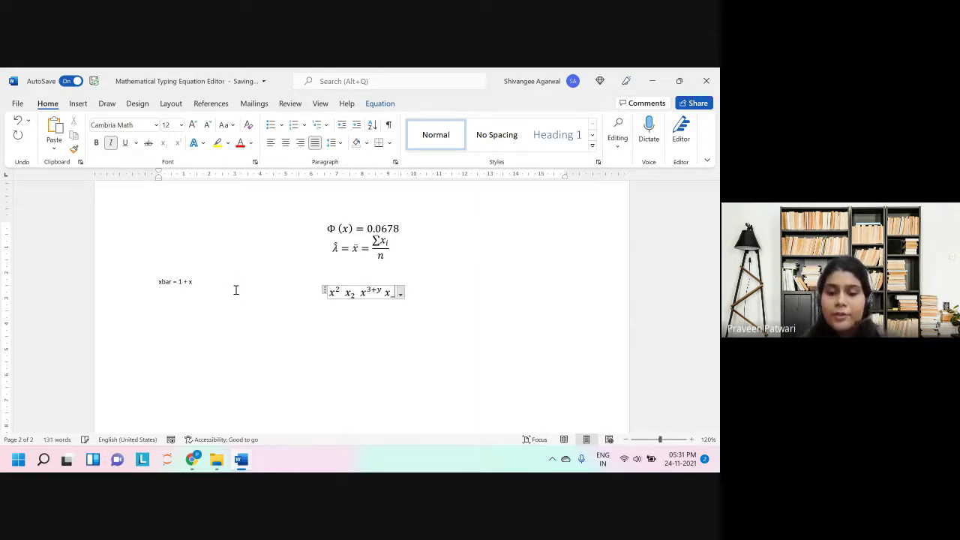
{"action": "type", "text": "3+y)"}
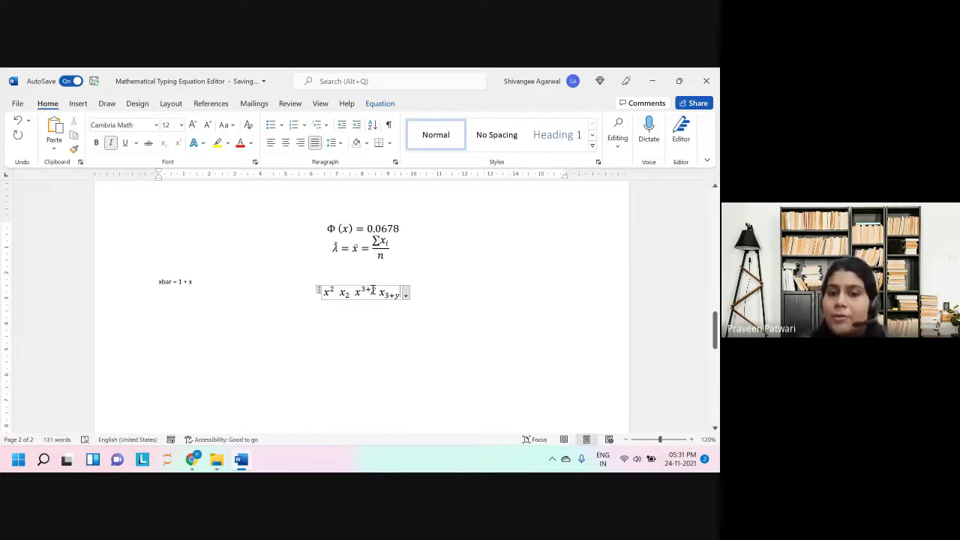
{"action": "scroll", "coordinate": [516, 326], "scroll_direction": "up", "scroll_amount": 5}
{"action": "scroll", "coordinate": [516, 326], "scroll_direction": "down", "scroll_amount": 3}
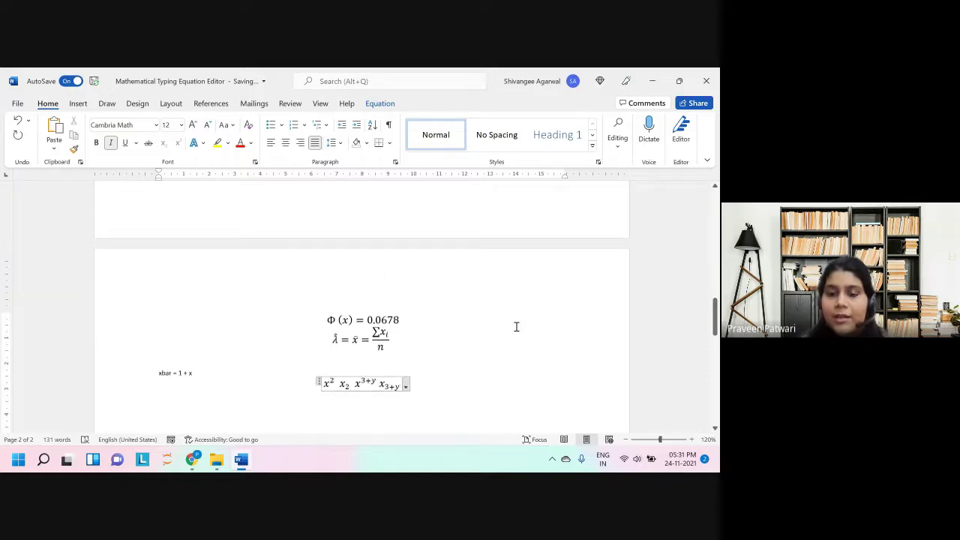
Step: Inspect the ± ∓ cell in the symbol table, then return below the equation
{"action": "scroll", "coordinate": [516, 326], "scroll_direction": "up", "scroll_amount": 6}
{"action": "scroll", "coordinate": [516, 326], "scroll_direction": "up", "scroll_amount": 10}
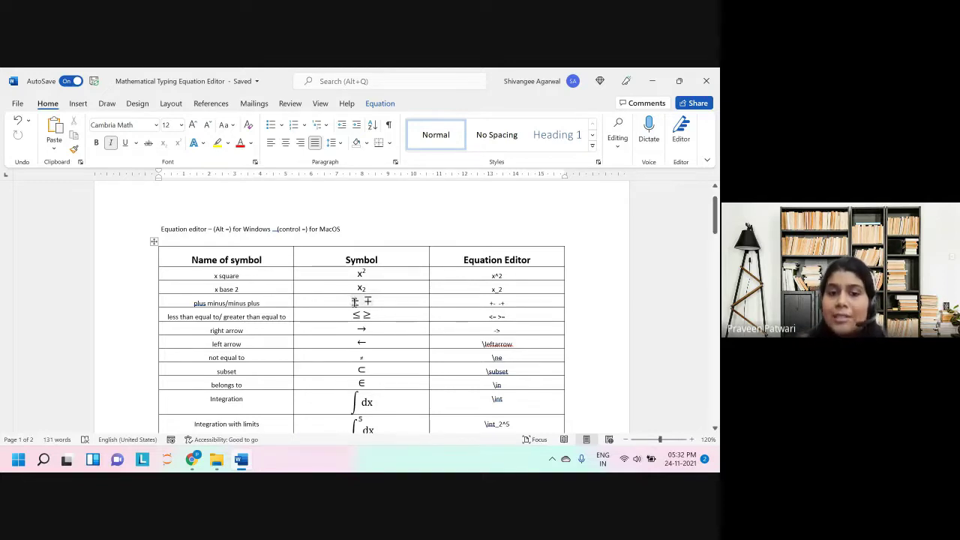
{"action": "triple_click", "coordinate": [349, 300]}
{"action": "left_click", "coordinate": [406, 381]}
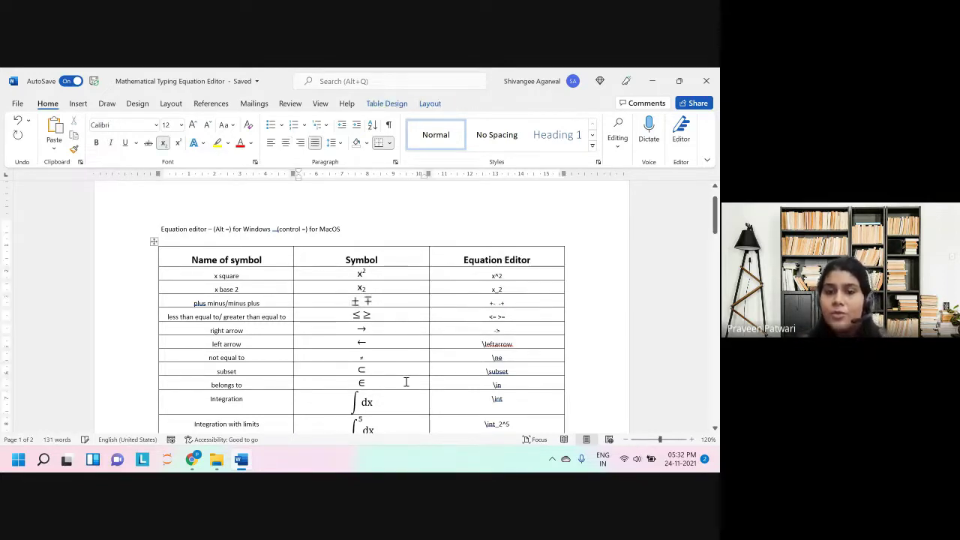
{"action": "scroll", "coordinate": [406, 381], "scroll_direction": "down", "scroll_amount": 15}
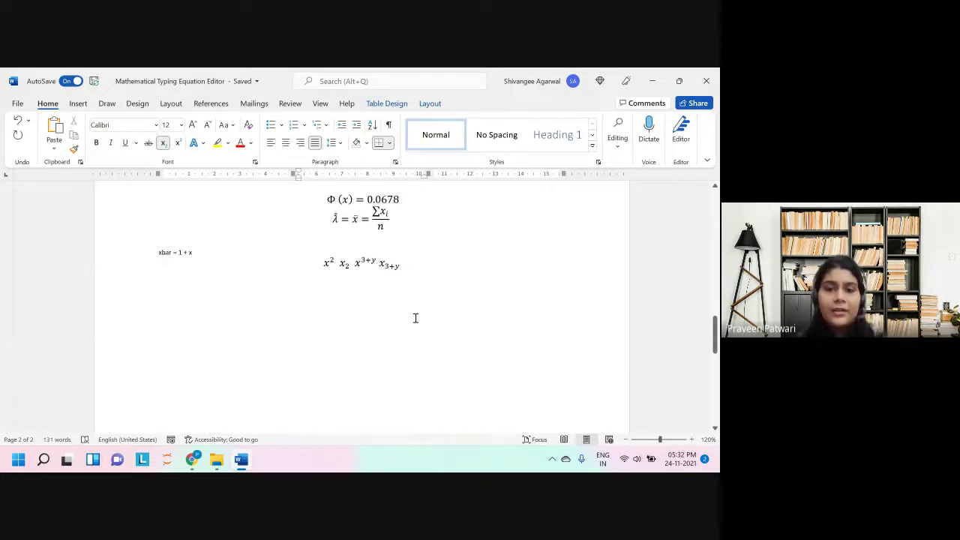
{"action": "left_click", "coordinate": [416, 317]}
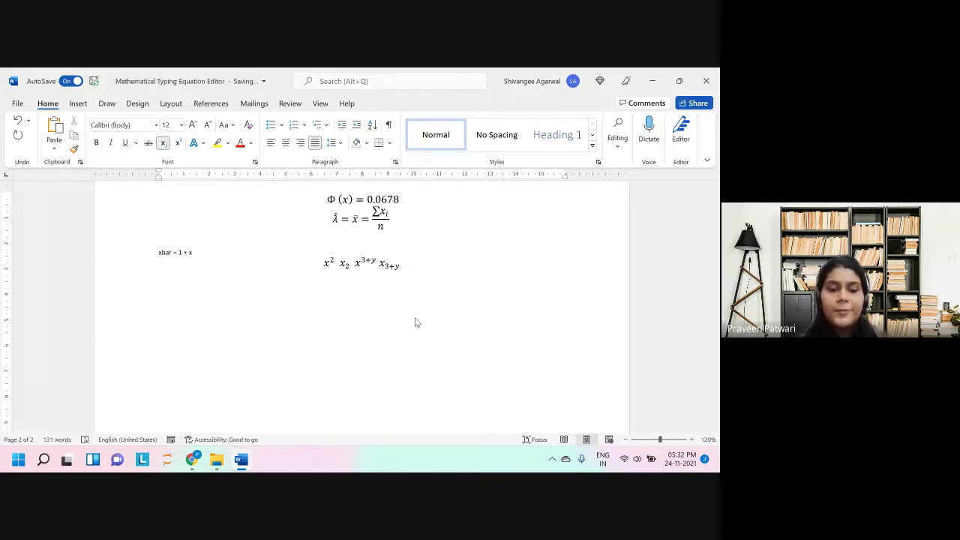
Step: Insert a new equation containing ± and ∓
{"action": "key", "text": "alt+equal"}
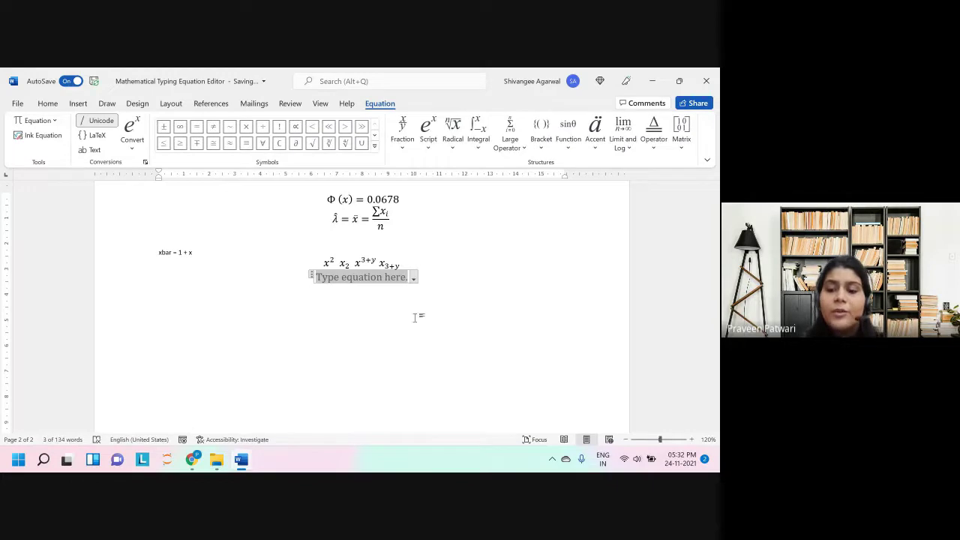
{"action": "type", "text": "\\pm"}
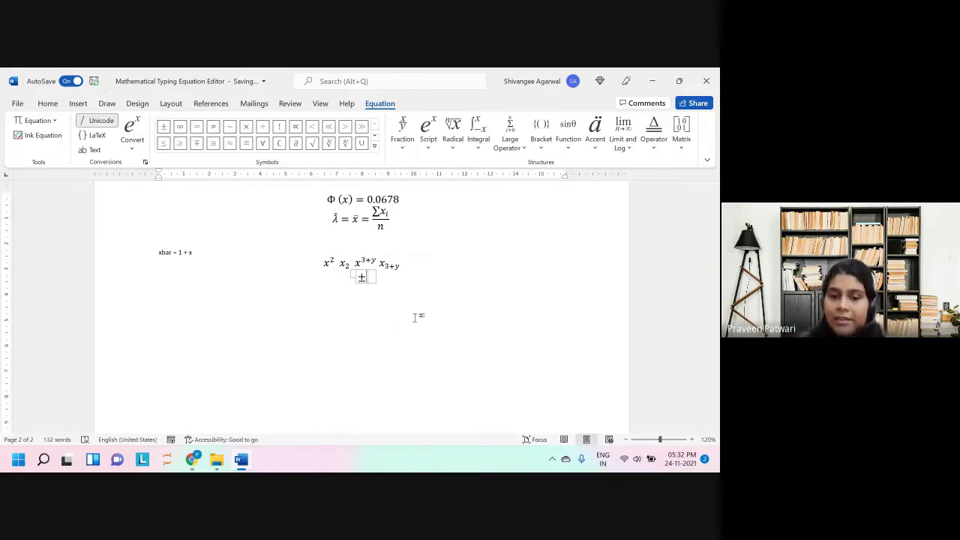
{"action": "type", "text": "int"}
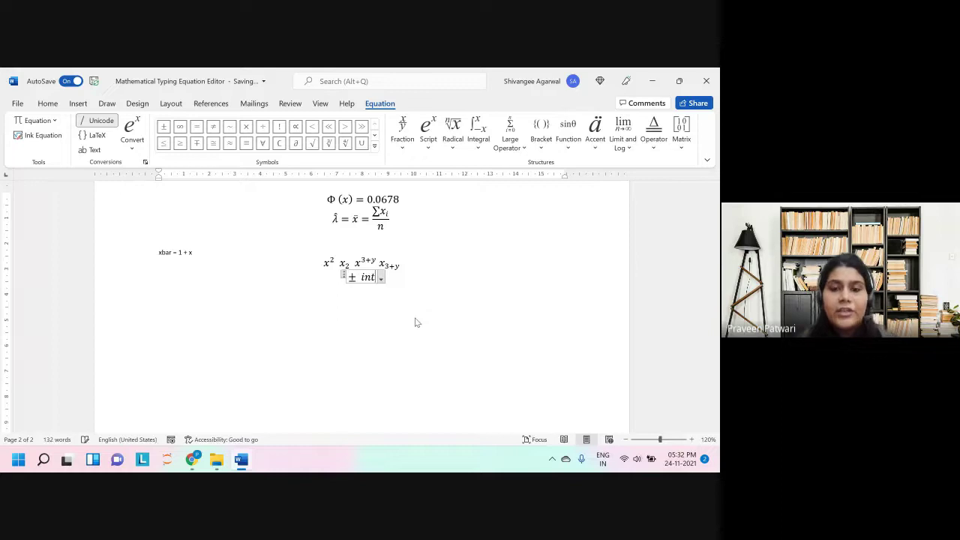
{"action": "type", "text": "egration"}
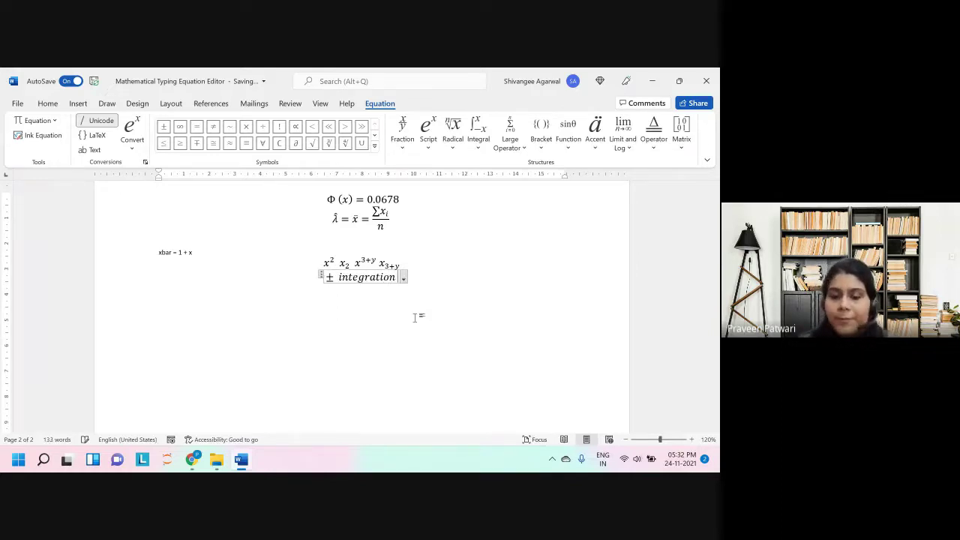
{"action": "key", "text": "BackSpace"}
{"action": "key", "text": "BackSpace"}
{"action": "key", "text": "BackSpace"}
{"action": "key", "text": "BackSpace"}
{"action": "key", "text": "BackSpace"}
{"action": "key", "text": "BackSpace"}
{"action": "key", "text": "BackSpace"}
{"action": "key", "text": "BackSpace"}
{"action": "key", "text": "BackSpace"}
{"action": "key", "text": "BackSpace"}
{"action": "key", "text": "BackSpace"}
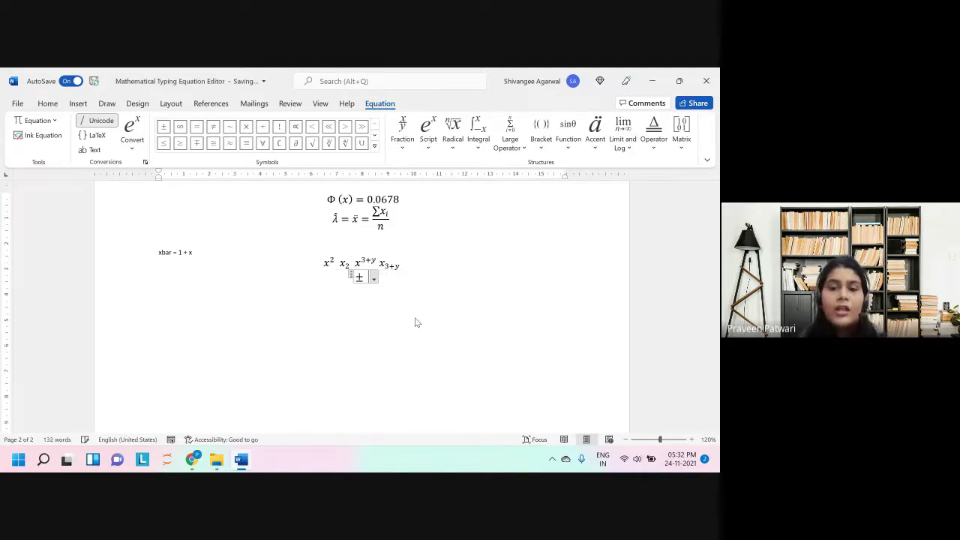
{"action": "type", "text": "+"}
{"action": "key", "text": "Right"}
Step: Add ≤ ≥ ≤ ≥ to the symbols equation by typing <= >=
{"action": "type", "text": "<="}
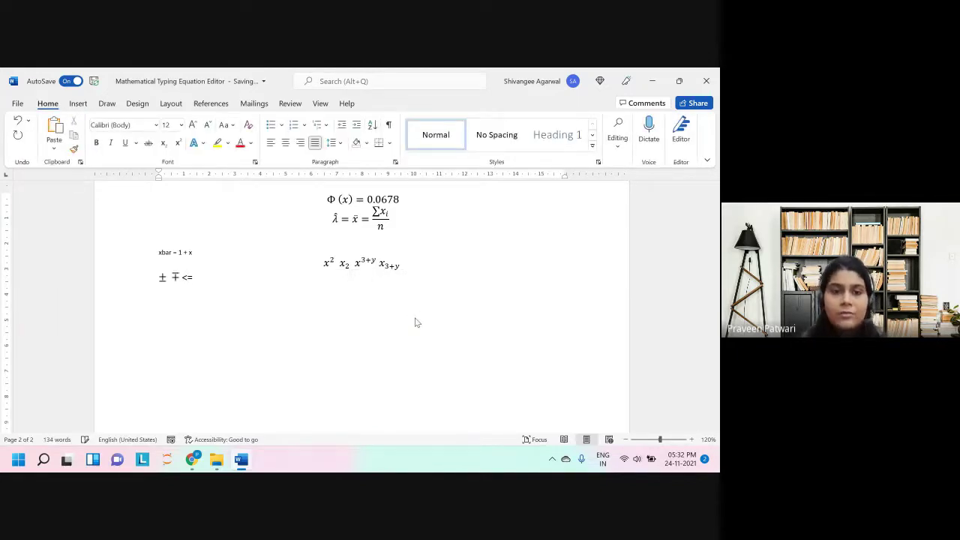
{"action": "key", "text": "ctrl+z"}
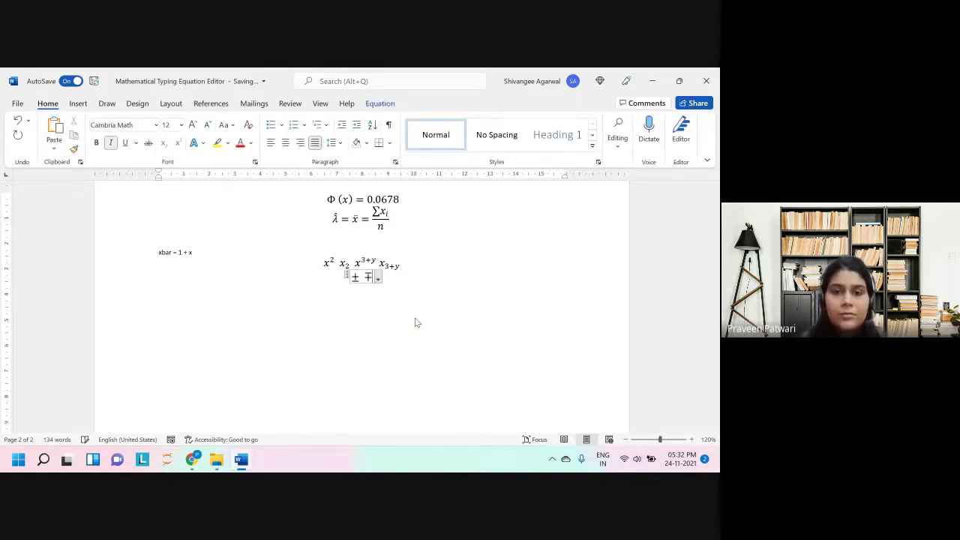
{"action": "key", "text": "Left"}
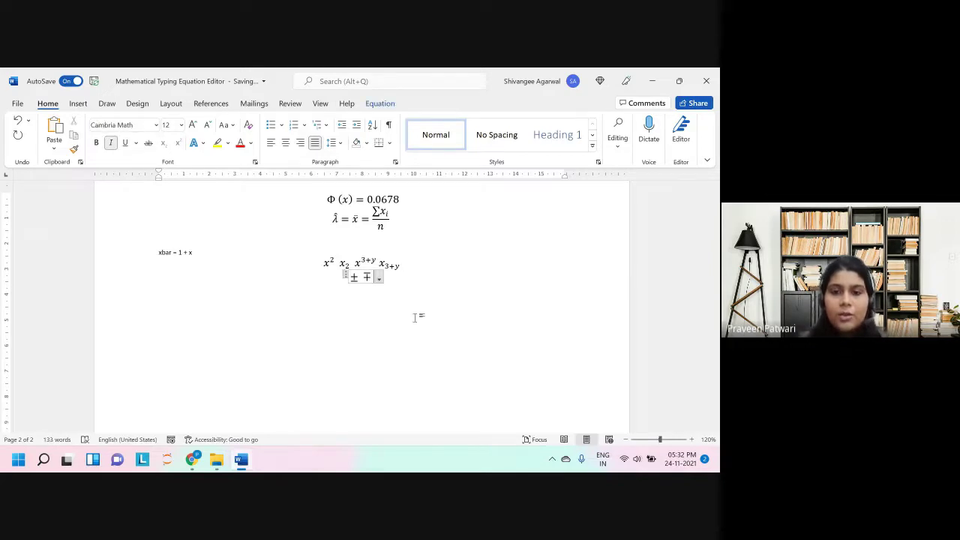
{"action": "type", "text": "<= >="}
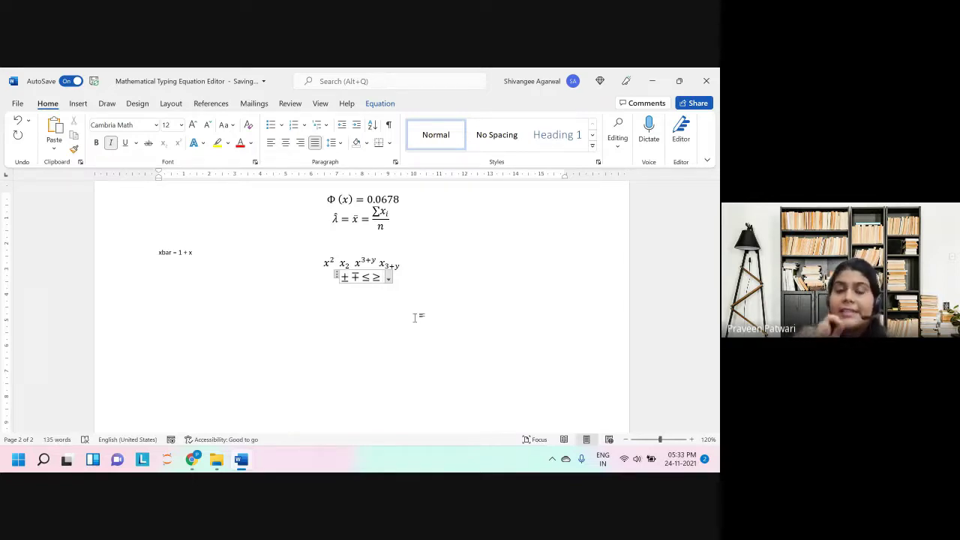
{"action": "scroll", "coordinate": [414, 317], "scroll_direction": "up", "scroll_amount": 1}
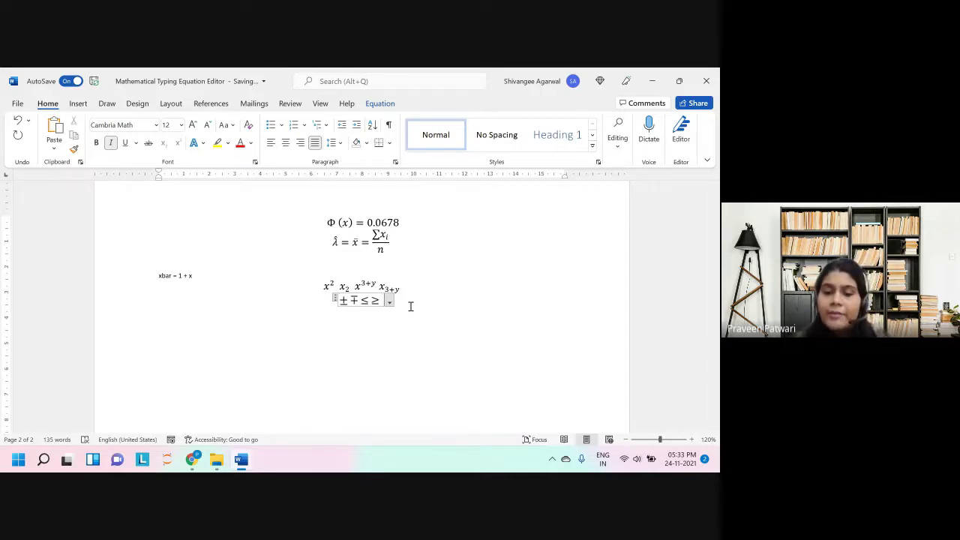
{"action": "type", "text": "<"}
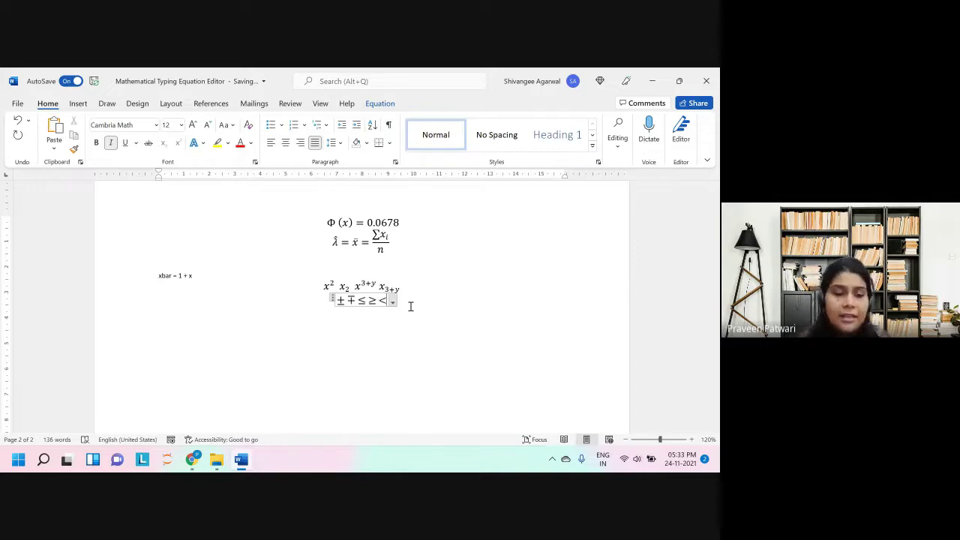
{"action": "type", "text": "="}
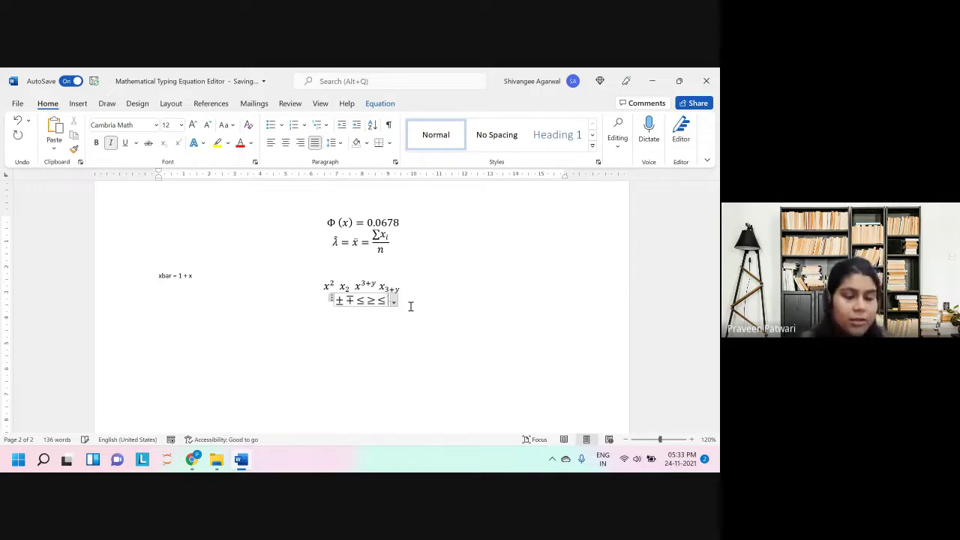
{"action": "type", "text": " >"}
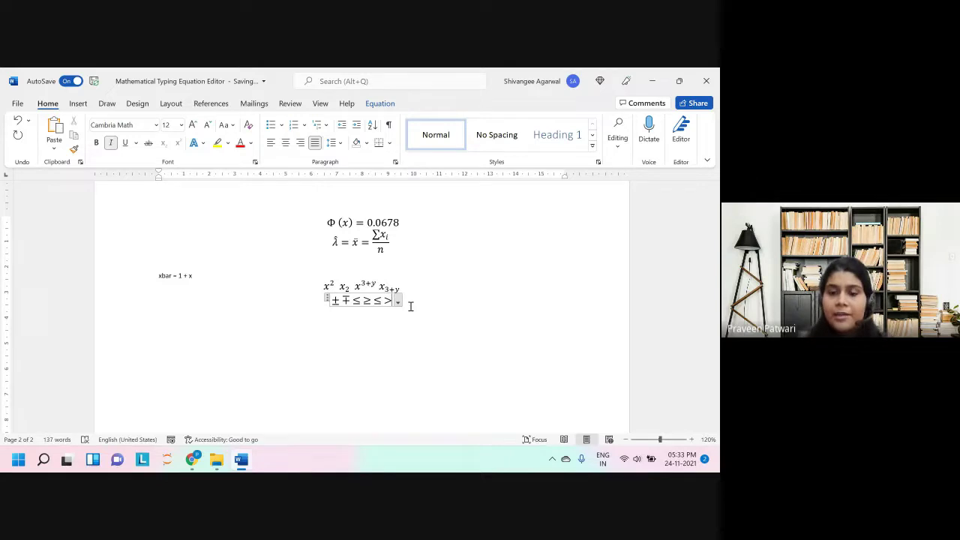
{"action": "type", "text": "="}
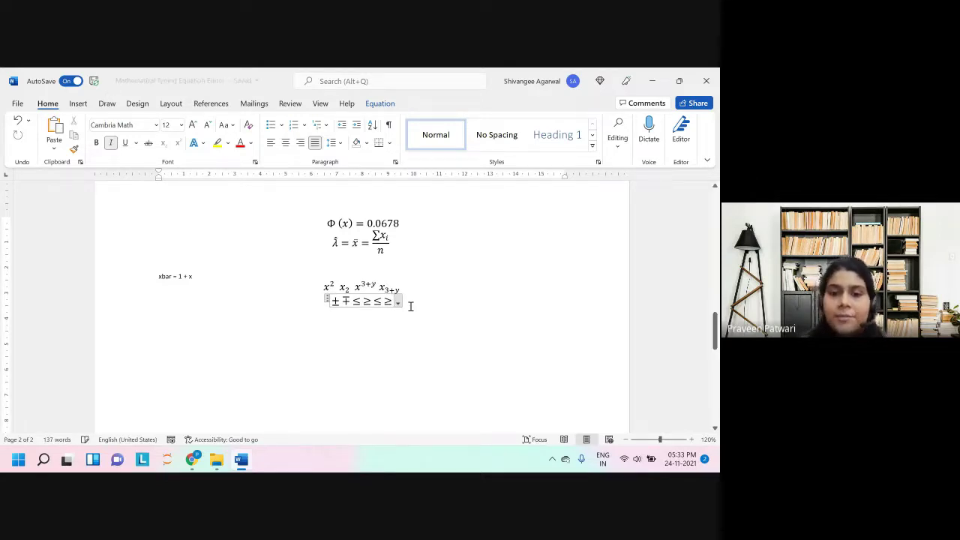
{"action": "left_click", "coordinate": [410, 306]}
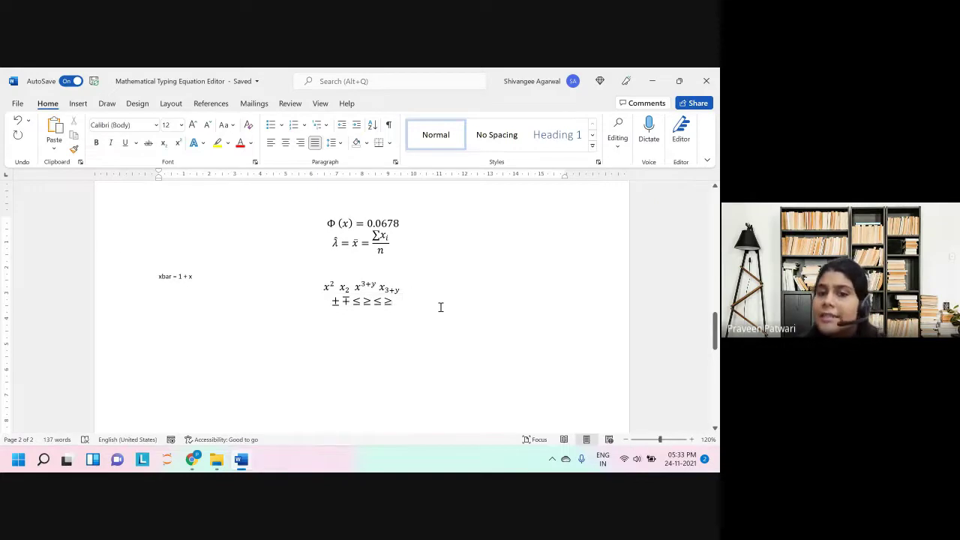
{"action": "scroll", "coordinate": [440, 307], "scroll_direction": "up", "scroll_amount": 10}
{"action": "scroll", "coordinate": [440, 307], "scroll_direction": "up", "scroll_amount": 8}
{"action": "scroll", "coordinate": [439, 307], "scroll_direction": "down", "scroll_amount": 3}
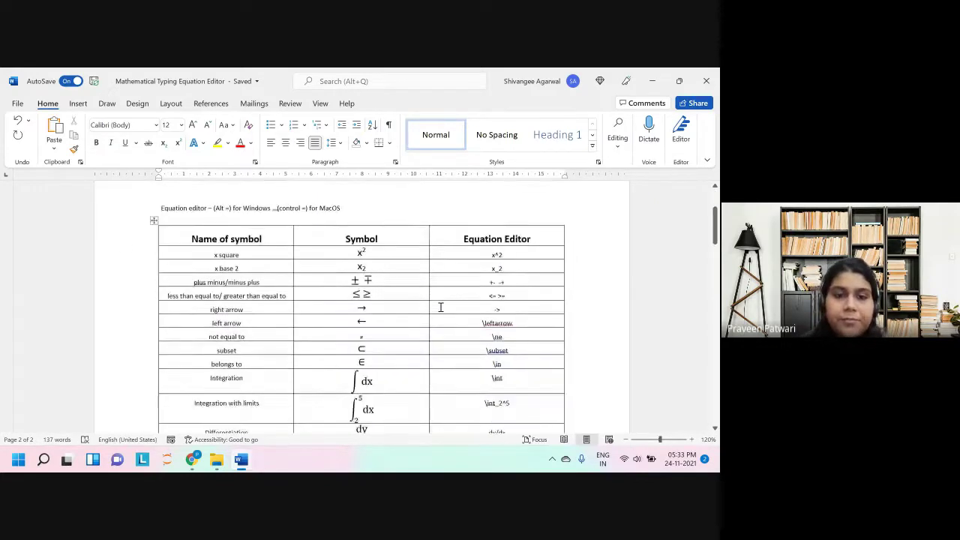
{"action": "left_click_drag", "start_coordinate": [211, 248], "coordinate": [431, 257]}
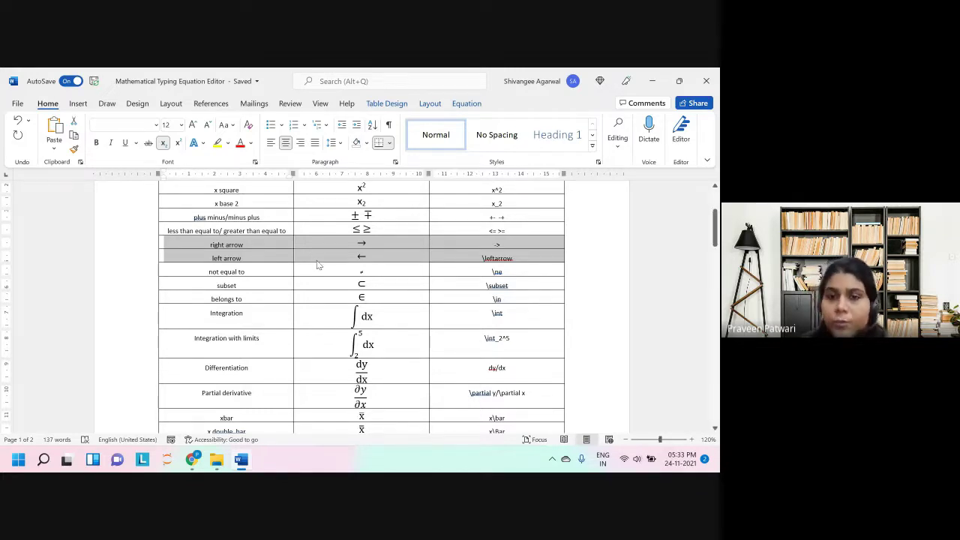
{"action": "scroll", "coordinate": [333, 342], "scroll_direction": "down", "scroll_amount": 15}
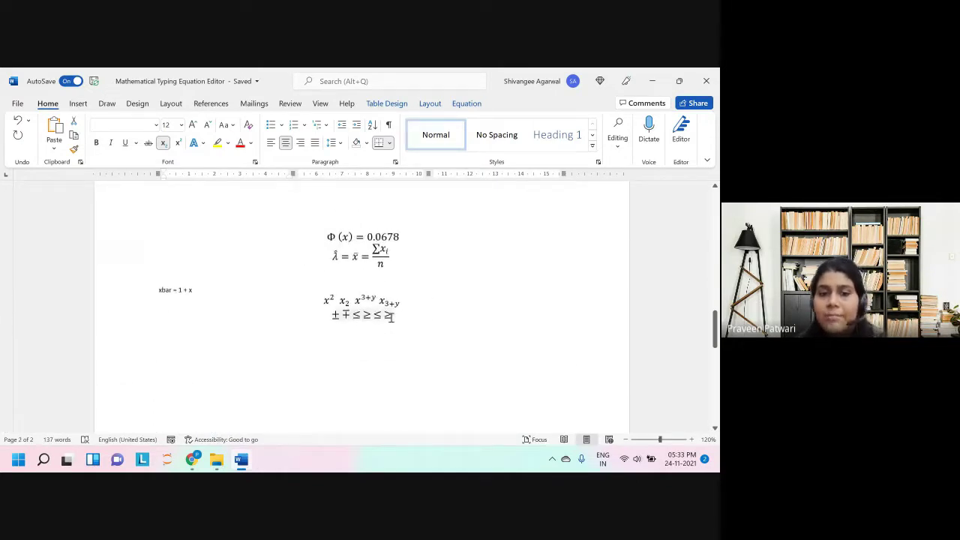
Step: Insert an equation after the symbols line, try -> \leftarrow \mu, then clear it
{"action": "left_click", "coordinate": [419, 324]}
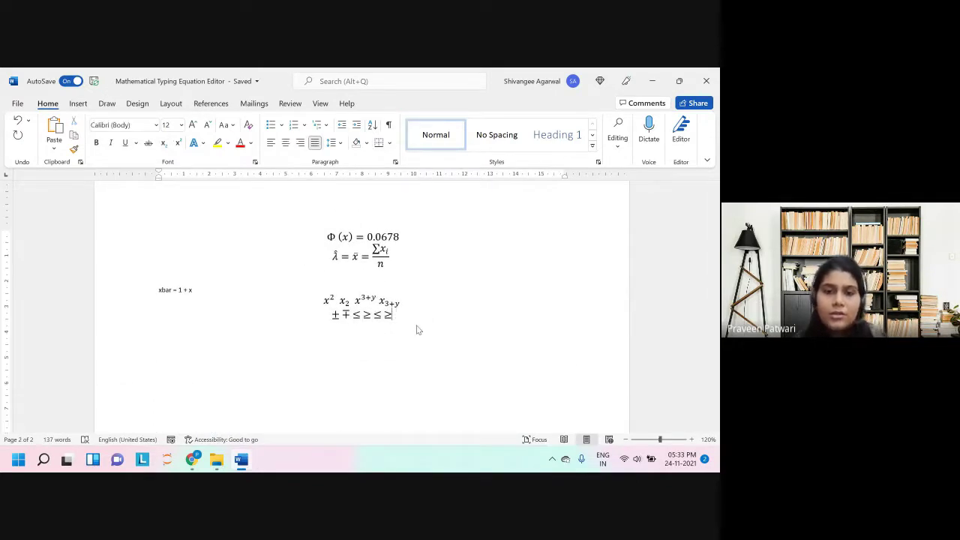
{"action": "key", "text": "alt+equal"}
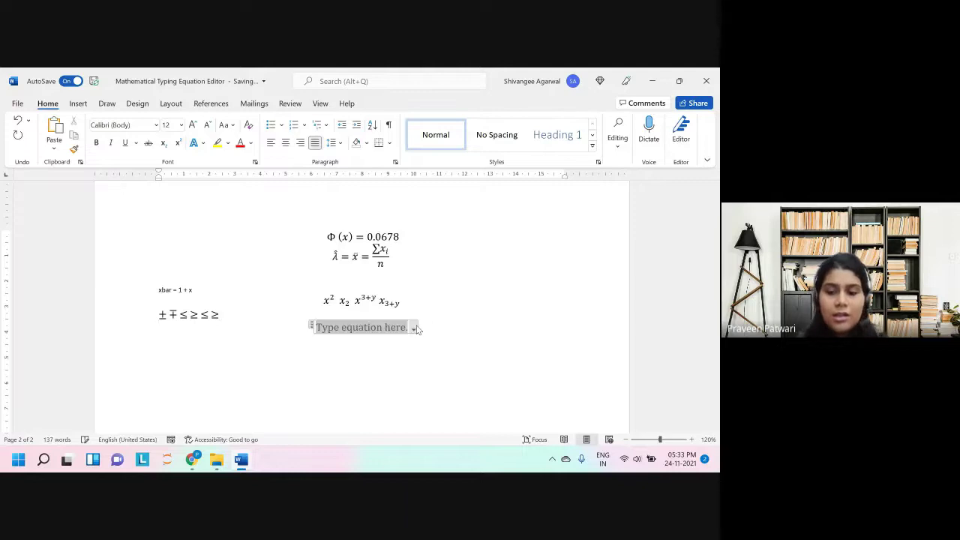
{"action": "type", "text": "-"}
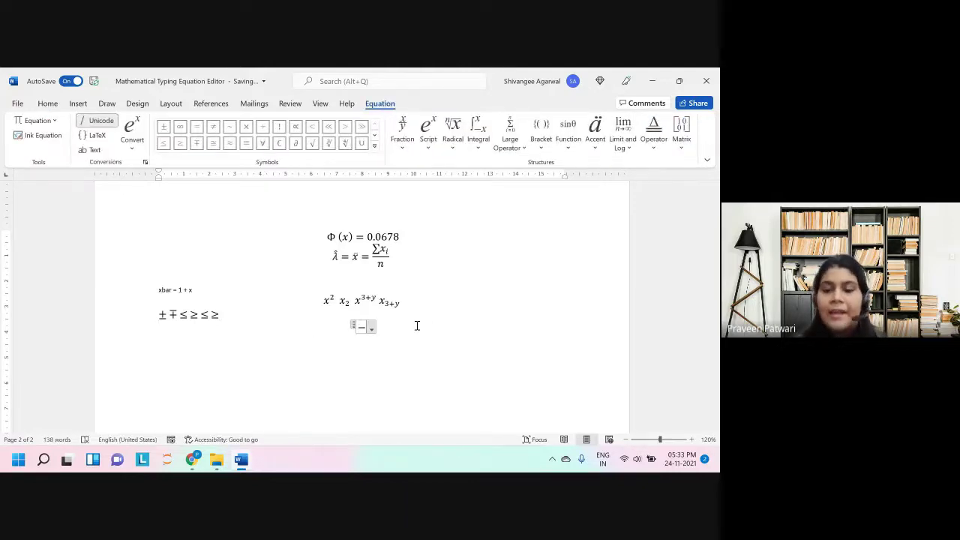
{"action": "type", "text": ">"}
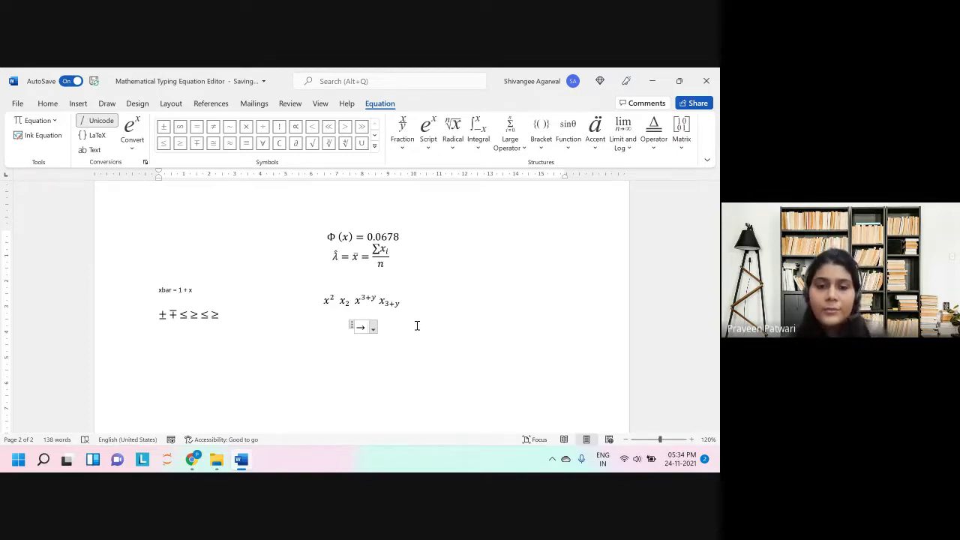
{"action": "type", "text": " \\"}
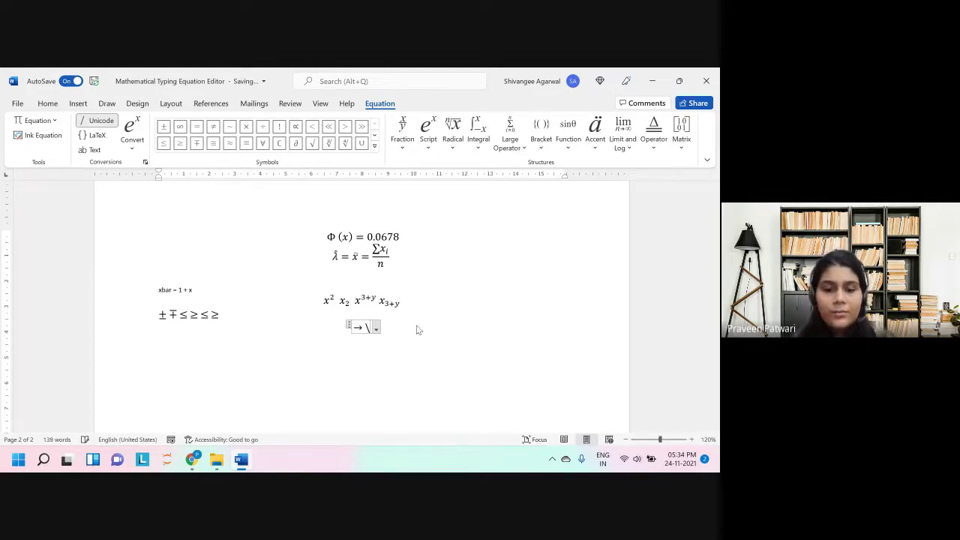
{"action": "type", "text": "leftarrow"}
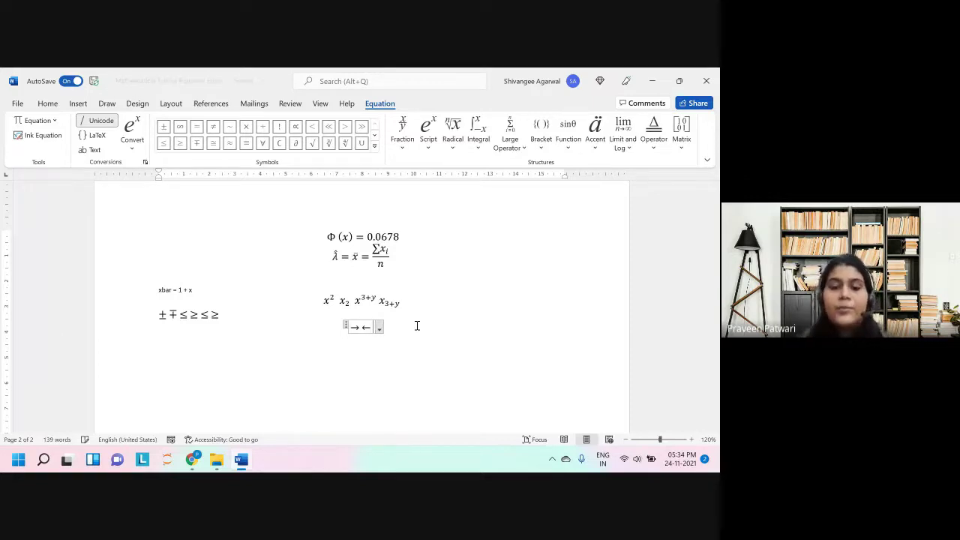
{"action": "type", "text": "\\mu"}
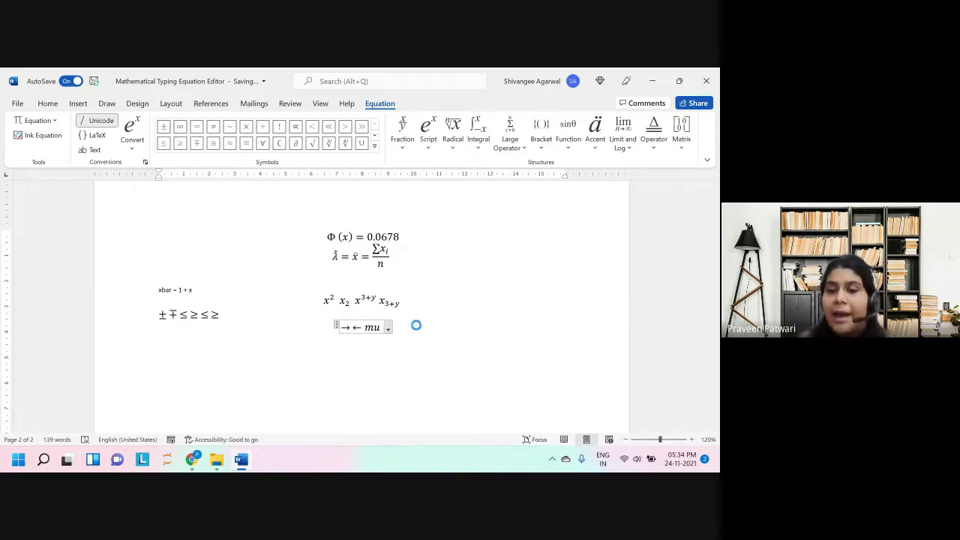
{"action": "type", "text": "\\"}
{"action": "type", "text": "mu"}
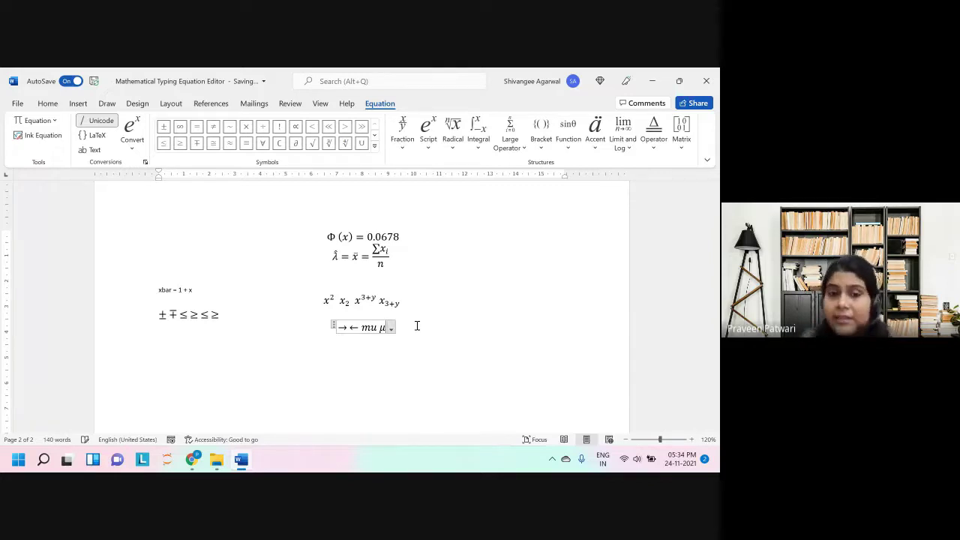
{"action": "key", "text": "BackSpace"}
{"action": "key", "text": "BackSpace"}
{"action": "key", "text": "BackSpace"}
{"action": "key", "text": "BackSpace"}
{"action": "key", "text": "BackSpace"}
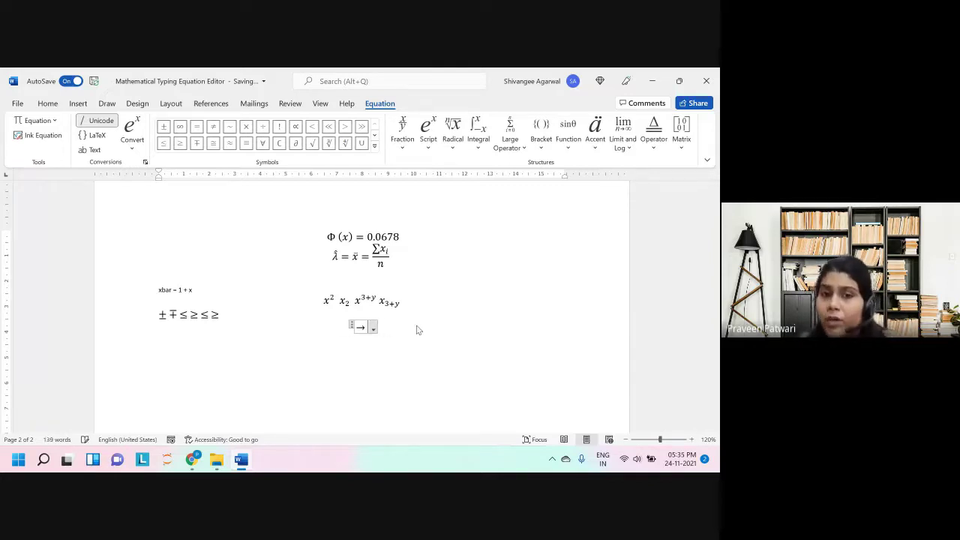
{"action": "key", "text": "BackSpace"}
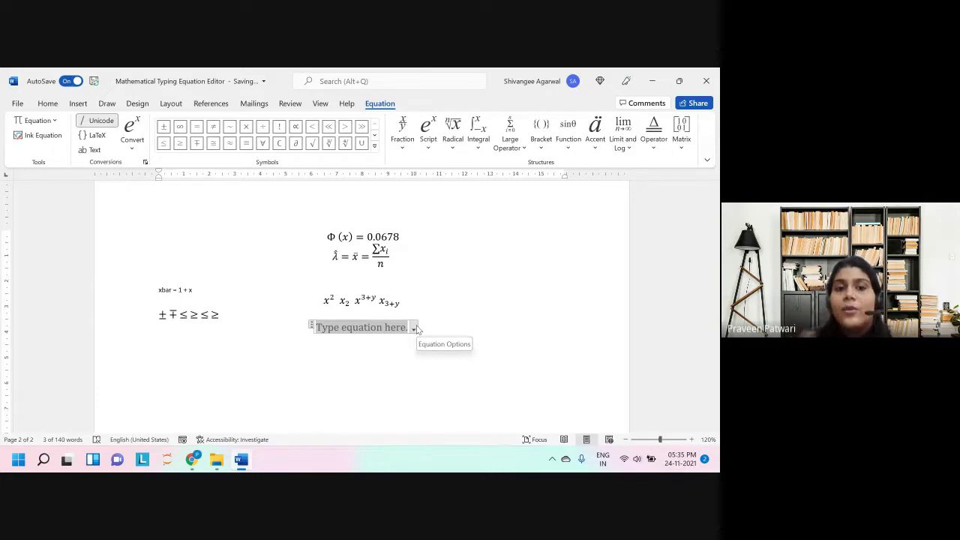
{"action": "left_click", "coordinate": [445, 297]}
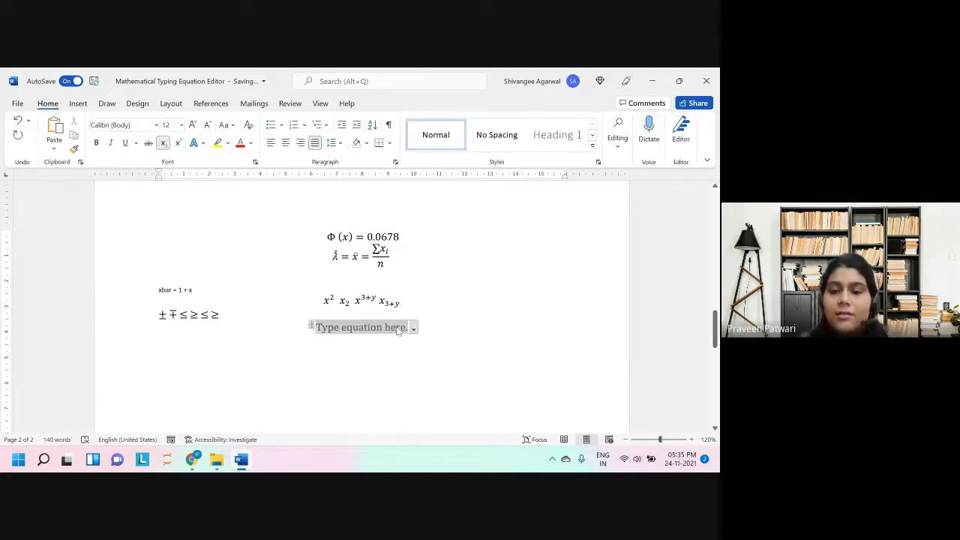
{"action": "left_click", "coordinate": [397, 327]}
{"action": "scroll", "coordinate": [399, 326], "scroll_direction": "up", "scroll_amount": 10}
{"action": "scroll", "coordinate": [401, 324], "scroll_direction": "down", "scroll_amount": 3}
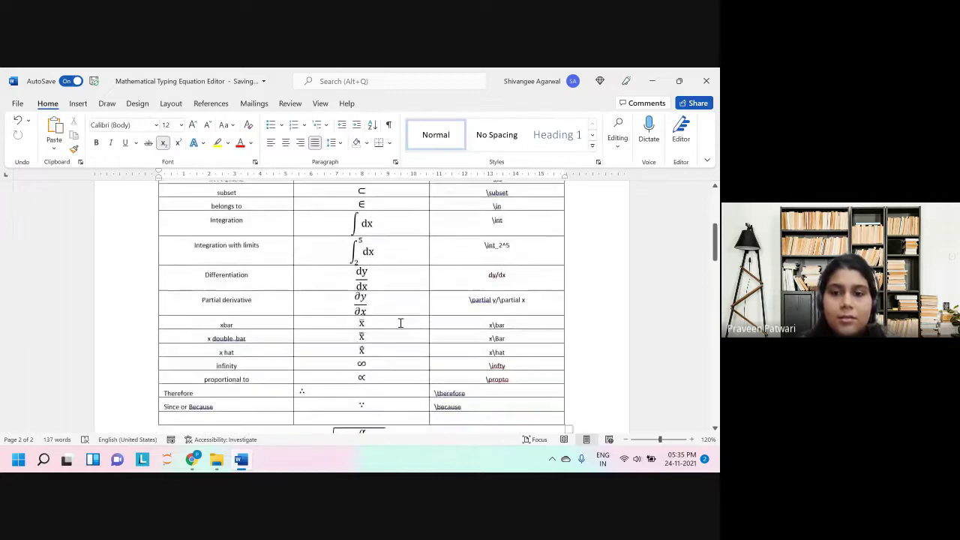
{"action": "scroll", "coordinate": [400, 323], "scroll_direction": "up", "scroll_amount": 3}
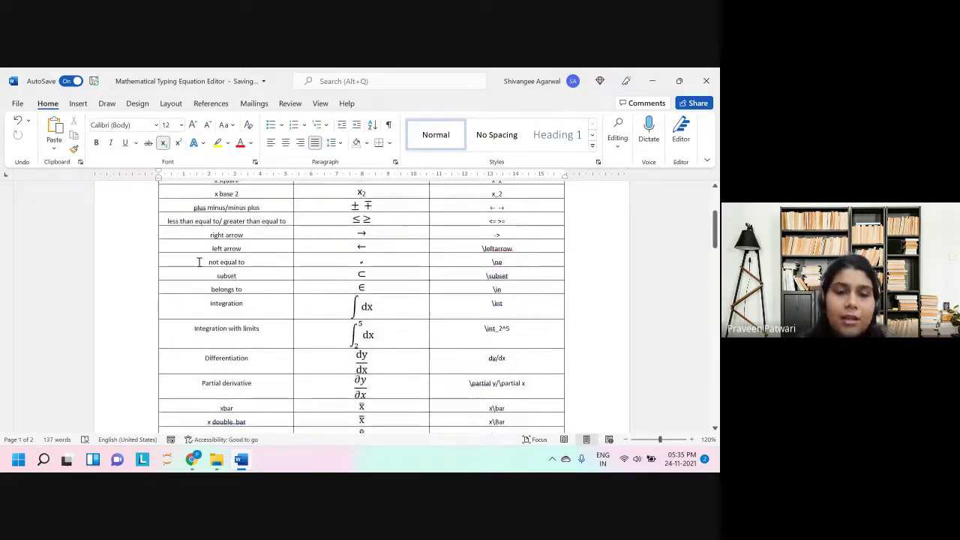
{"action": "left_click_drag", "start_coordinate": [198, 262], "coordinate": [480, 286]}
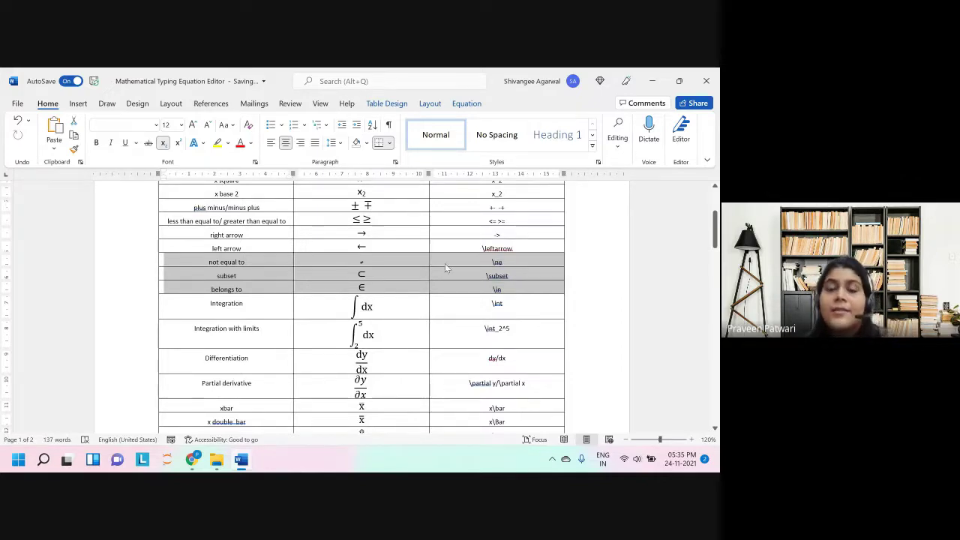
{"action": "left_click", "coordinate": [505, 274]}
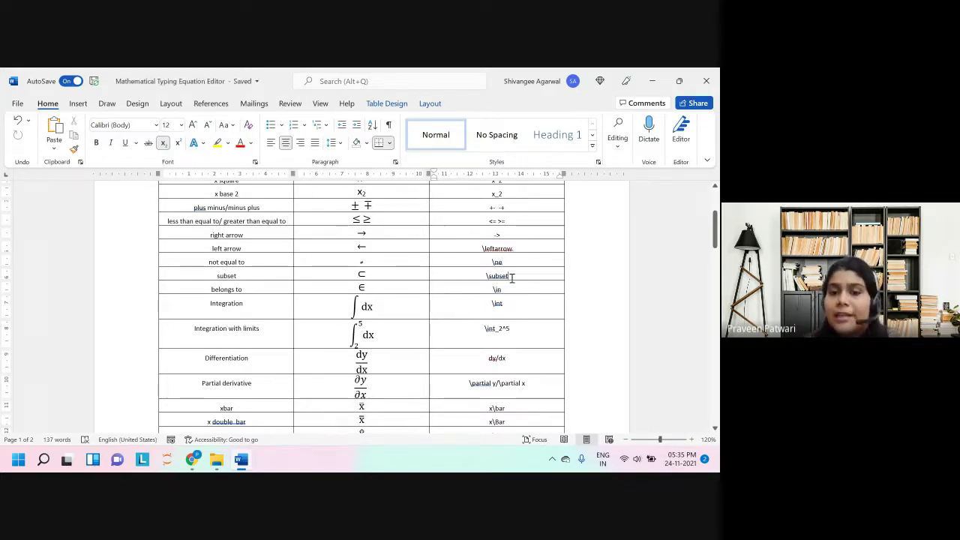
{"action": "left_click", "coordinate": [512, 277]}
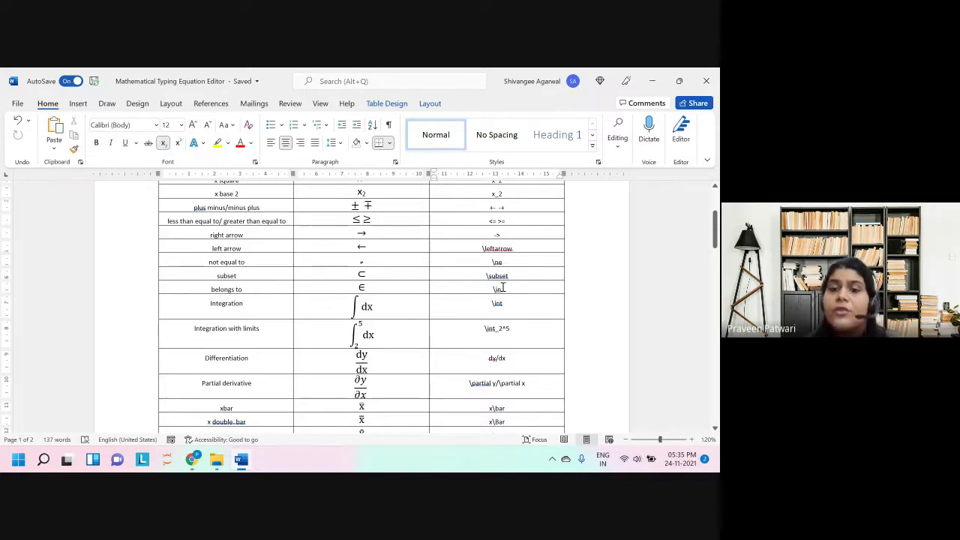
{"action": "scroll", "coordinate": [461, 386], "scroll_direction": "down", "scroll_amount": 2}
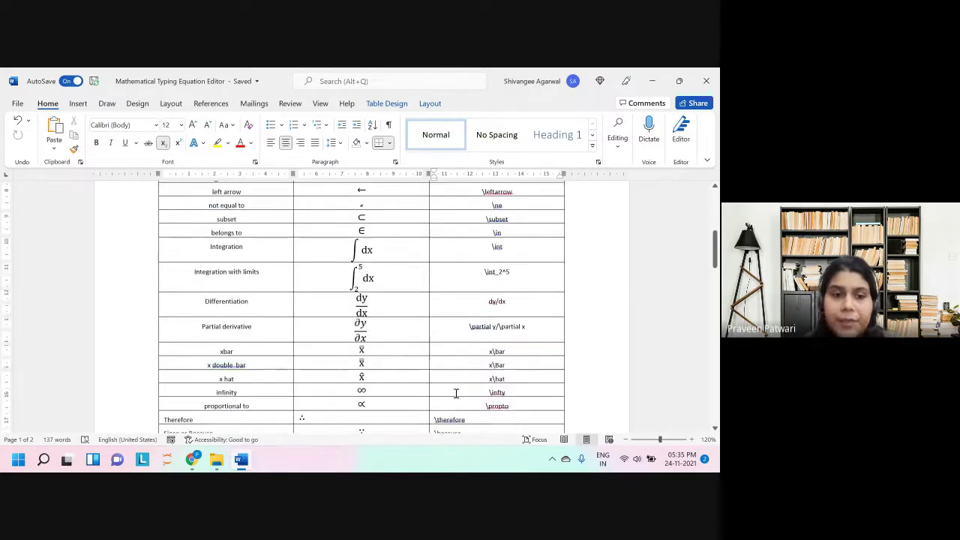
{"action": "scroll", "coordinate": [455, 392], "scroll_direction": "down", "scroll_amount": 3}
{"action": "right_click", "coordinate": [455, 393]}
{"action": "key", "text": "Escape"}
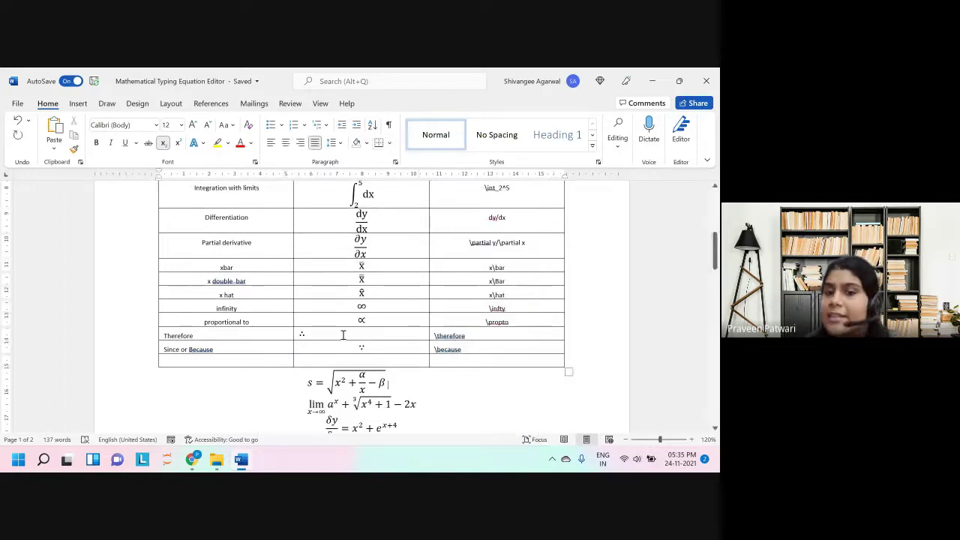
{"action": "left_click_drag", "start_coordinate": [479, 330], "coordinate": [424, 323]}
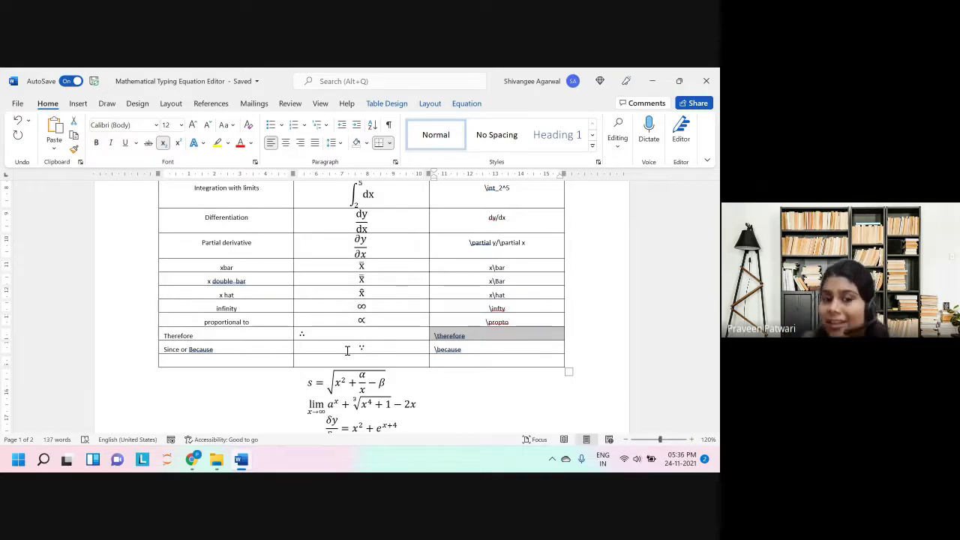
{"action": "left_click", "coordinate": [460, 345]}
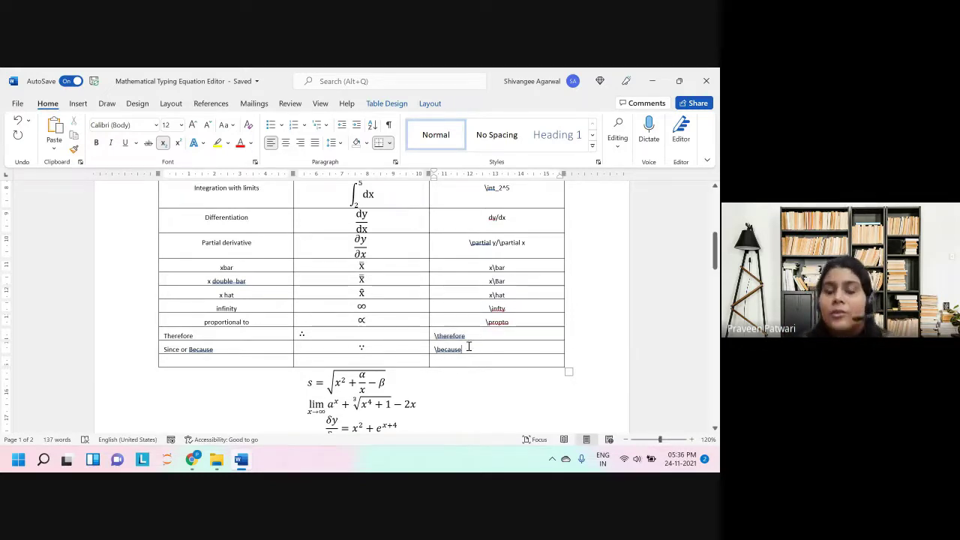
{"action": "scroll", "coordinate": [468, 343], "scroll_direction": "up", "scroll_amount": 5}
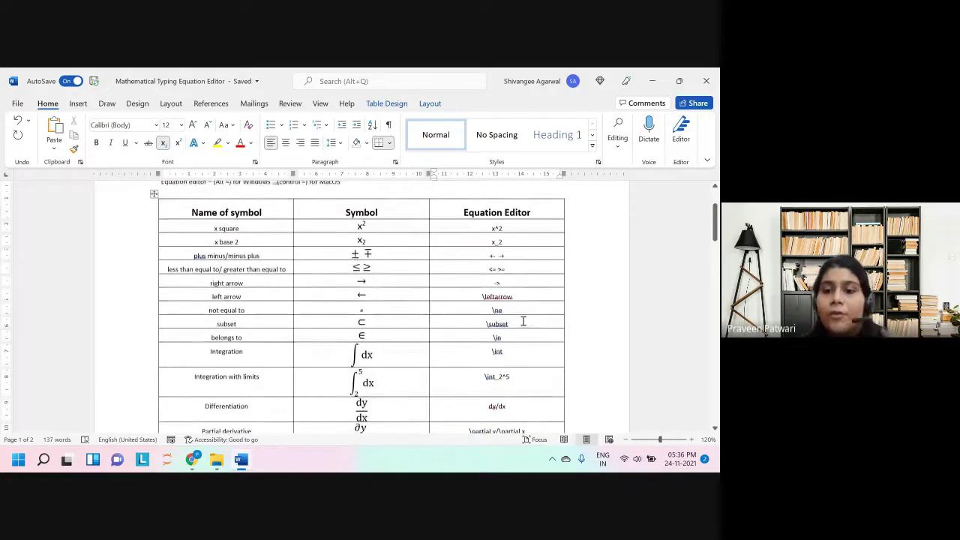
{"action": "left_click", "coordinate": [512, 311]}
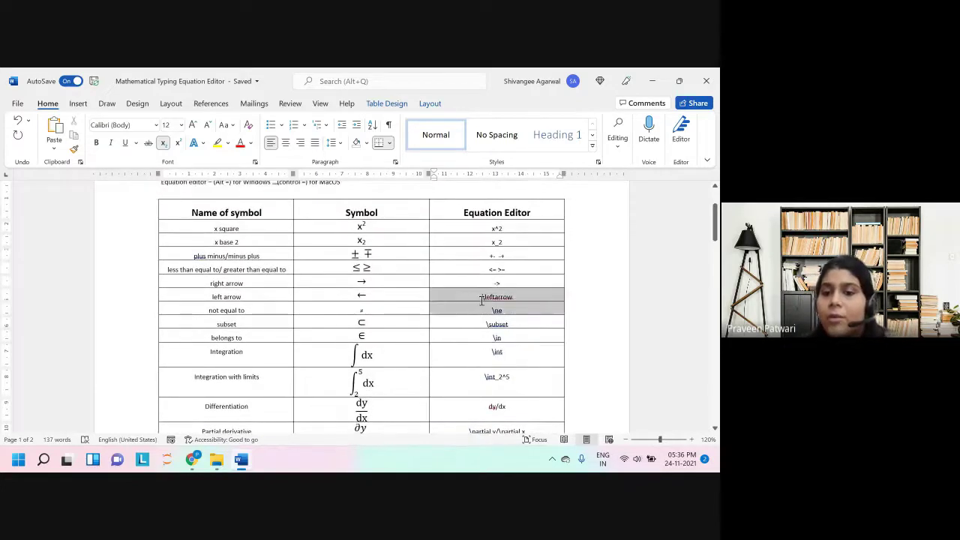
{"action": "double_click", "coordinate": [495, 337]}
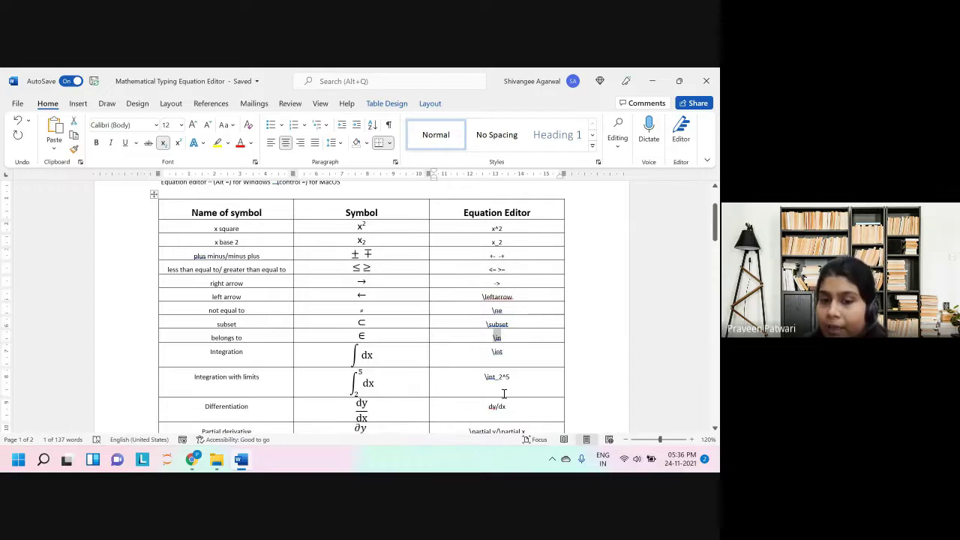
{"action": "left_click", "coordinate": [547, 345]}
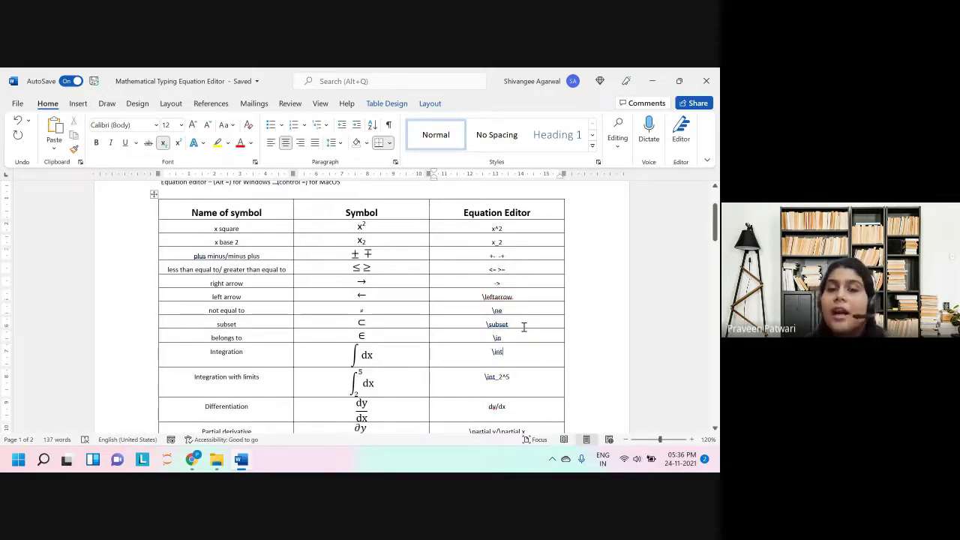
{"action": "scroll", "coordinate": [523, 327], "scroll_direction": "down", "scroll_amount": 2}
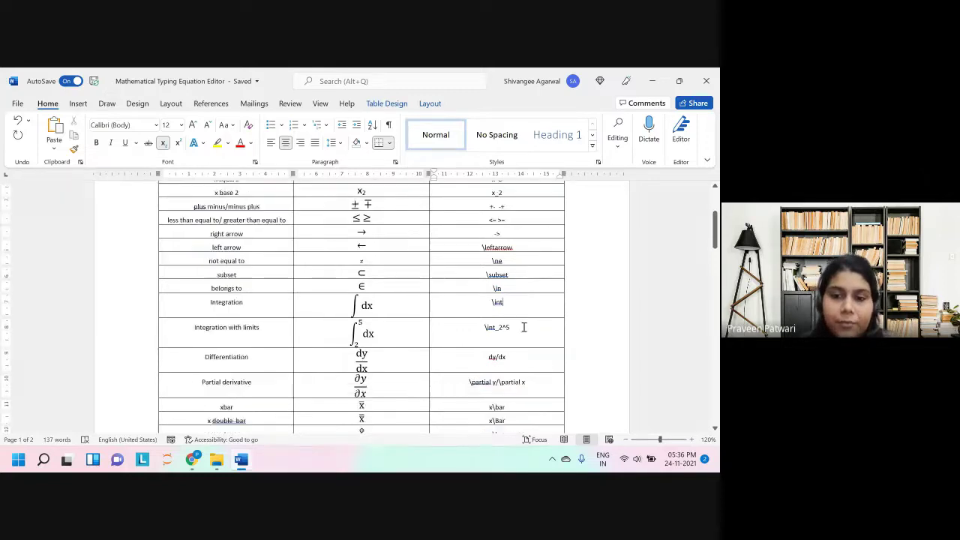
{"action": "scroll", "coordinate": [523, 327], "scroll_direction": "down", "scroll_amount": 15}
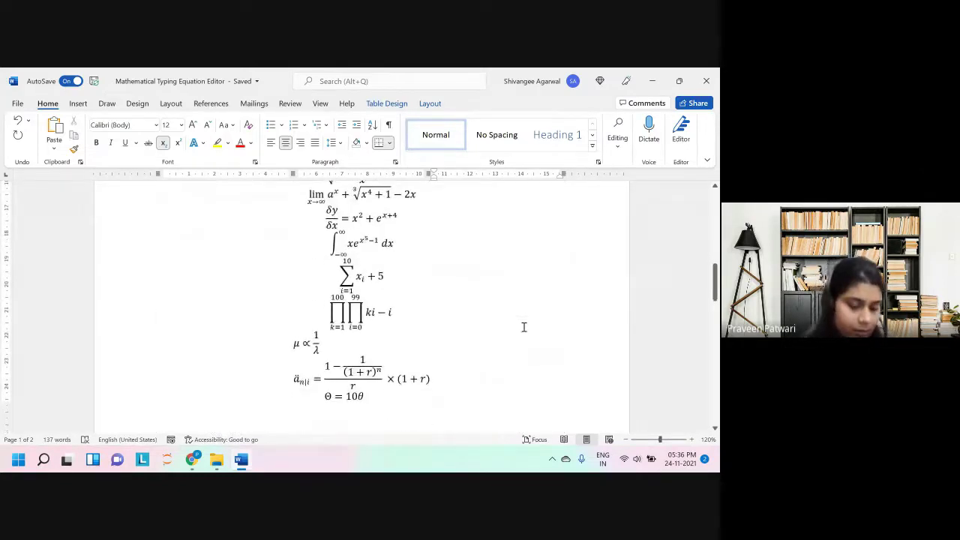
{"action": "scroll", "coordinate": [523, 327], "scroll_direction": "down", "scroll_amount": 2}
{"action": "scroll", "coordinate": [524, 327], "scroll_direction": "up", "scroll_amount": 12}
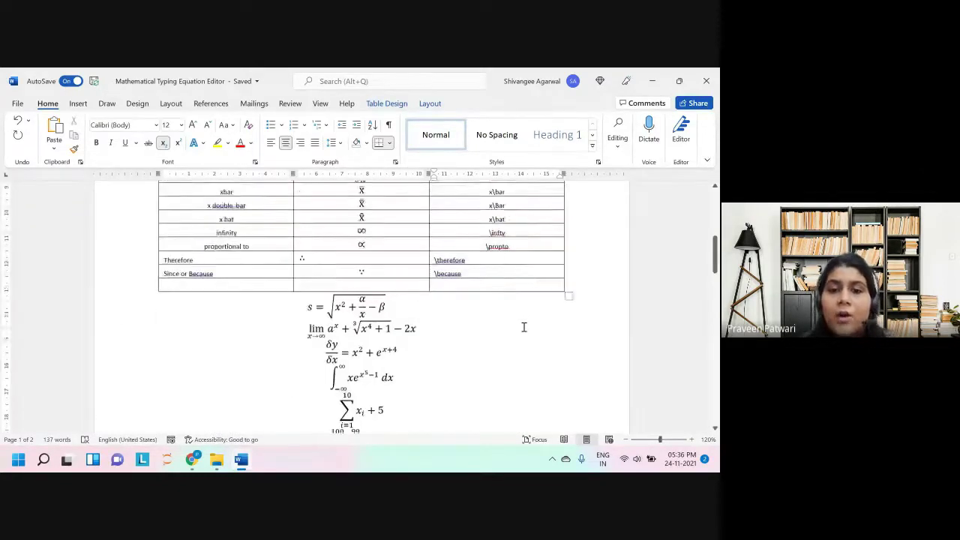
{"action": "scroll", "coordinate": [523, 327], "scroll_direction": "up", "scroll_amount": 2}
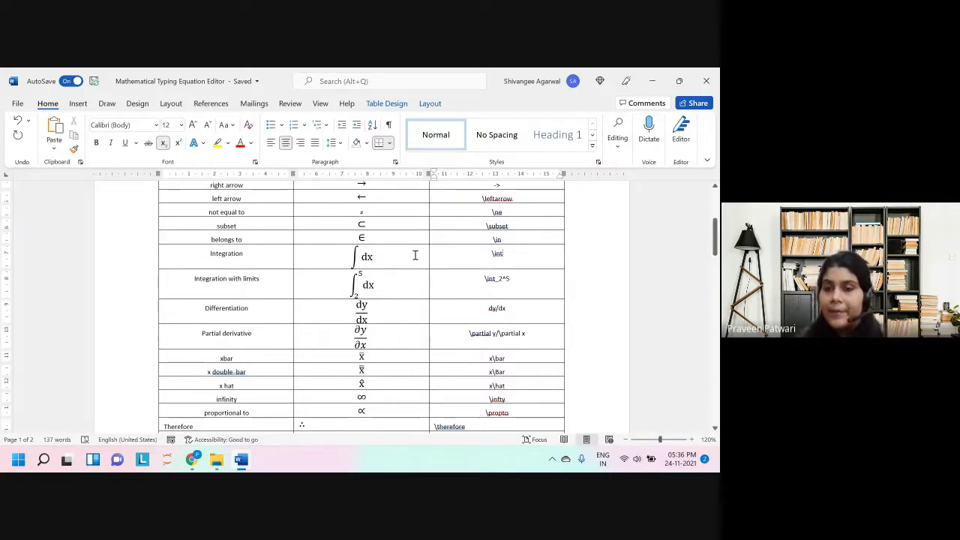
{"action": "scroll", "coordinate": [415, 255], "scroll_direction": "up", "scroll_amount": 3}
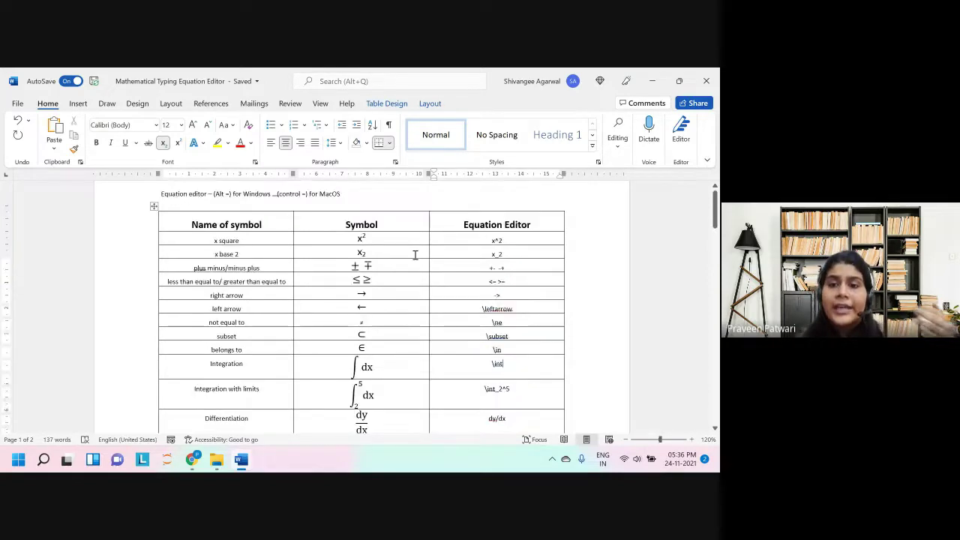
{"action": "scroll", "coordinate": [415, 255], "scroll_direction": "down", "scroll_amount": 6}
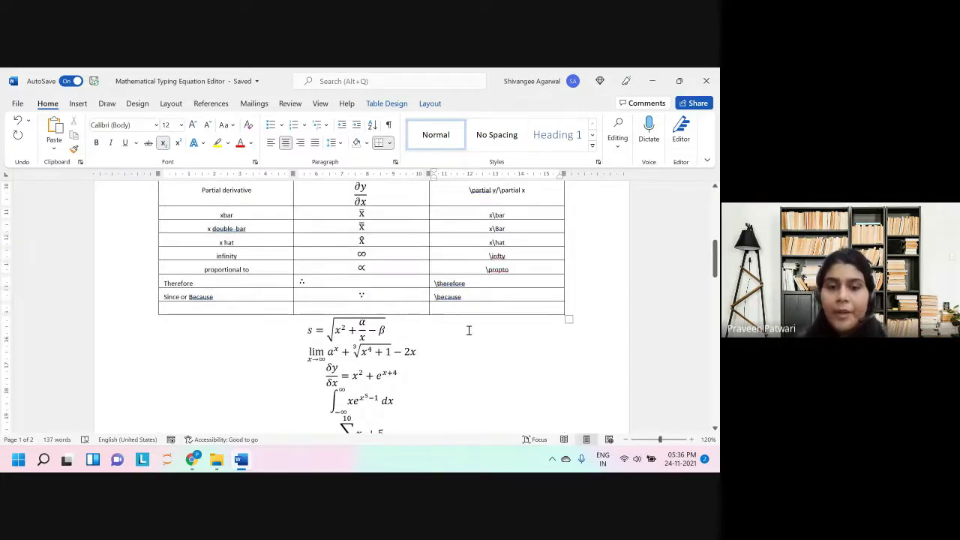
Step: Add a blank equation at the document's end and expand then collapse the Basic Math gallery
{"action": "scroll", "coordinate": [468, 329], "scroll_direction": "down", "scroll_amount": 1}
{"action": "scroll", "coordinate": [469, 330], "scroll_direction": "down", "scroll_amount": 15}
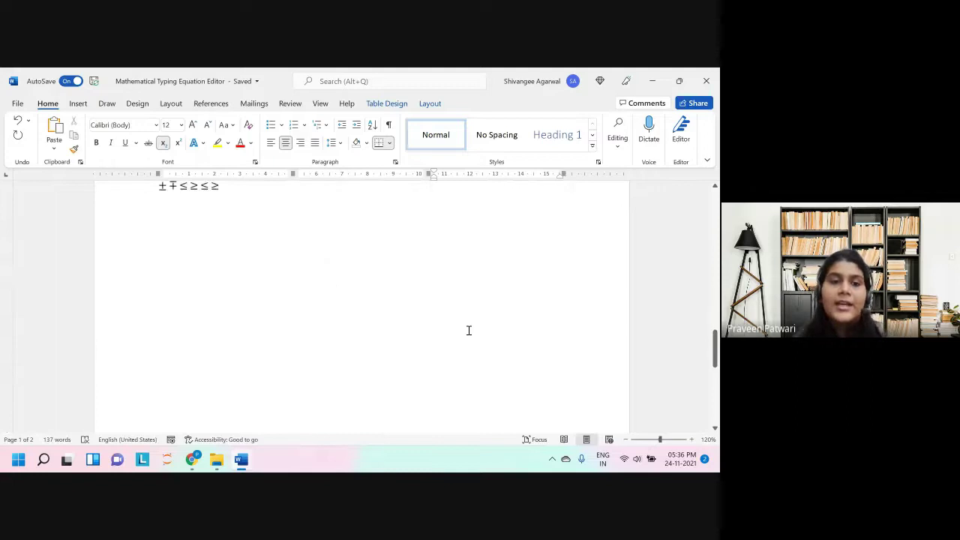
{"action": "key", "text": "Return"}
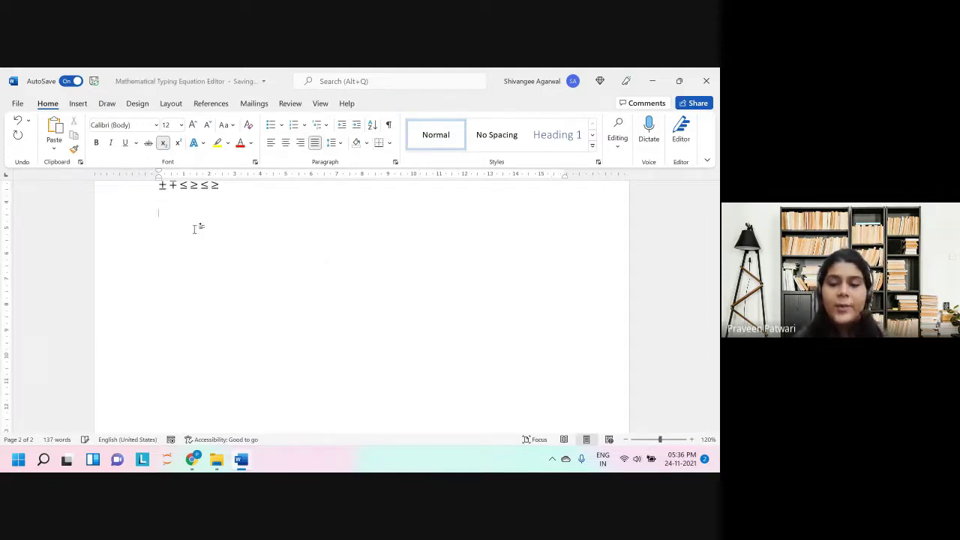
{"action": "key", "text": "alt+equal"}
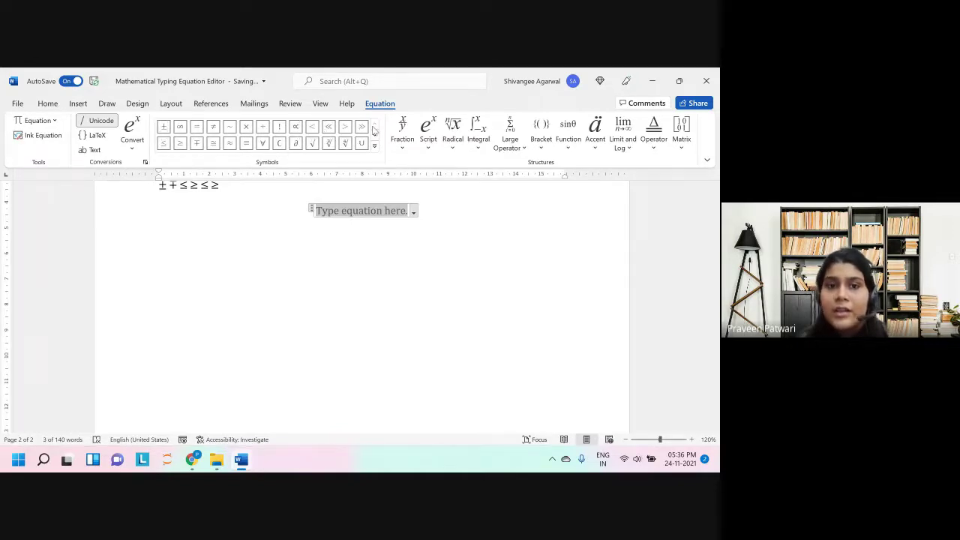
{"action": "left_click", "coordinate": [375, 146]}
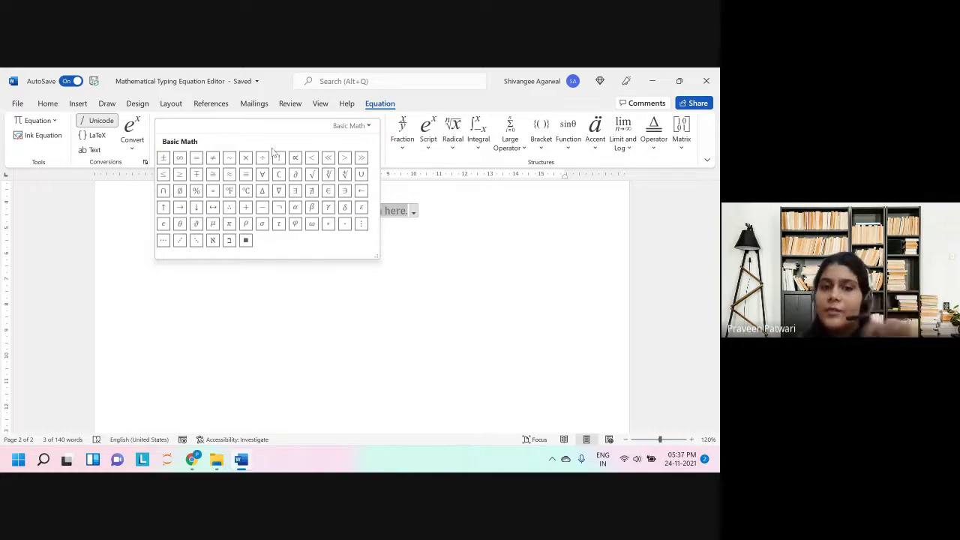
{"action": "left_click", "coordinate": [388, 162]}
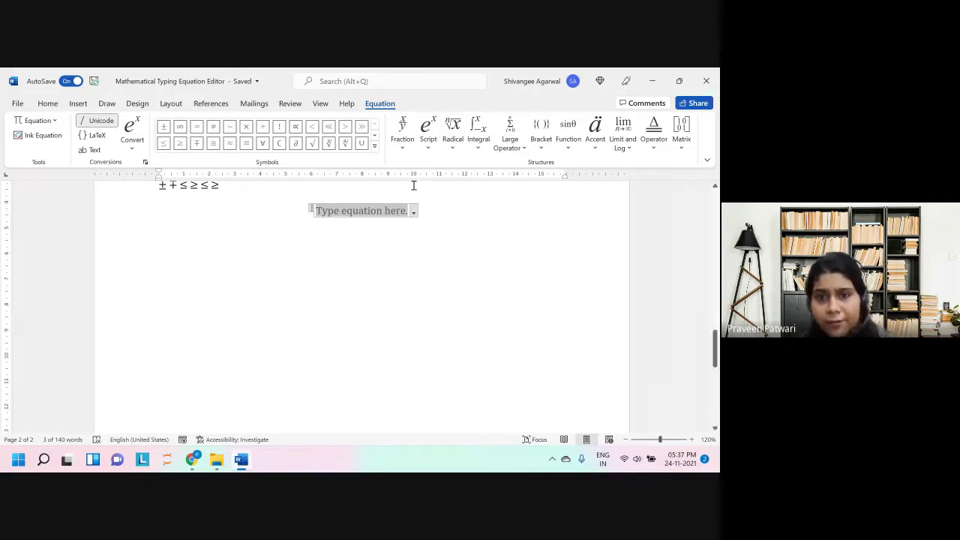
Step: Insert a superscript layout and enter x^(3+y)
{"action": "left_click", "coordinate": [429, 147]}
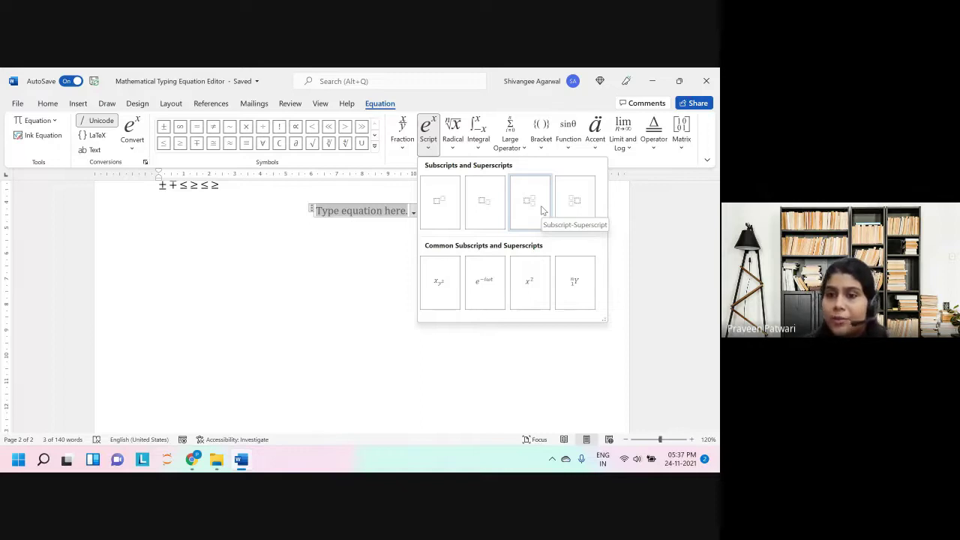
{"action": "left_click", "coordinate": [440, 203]}
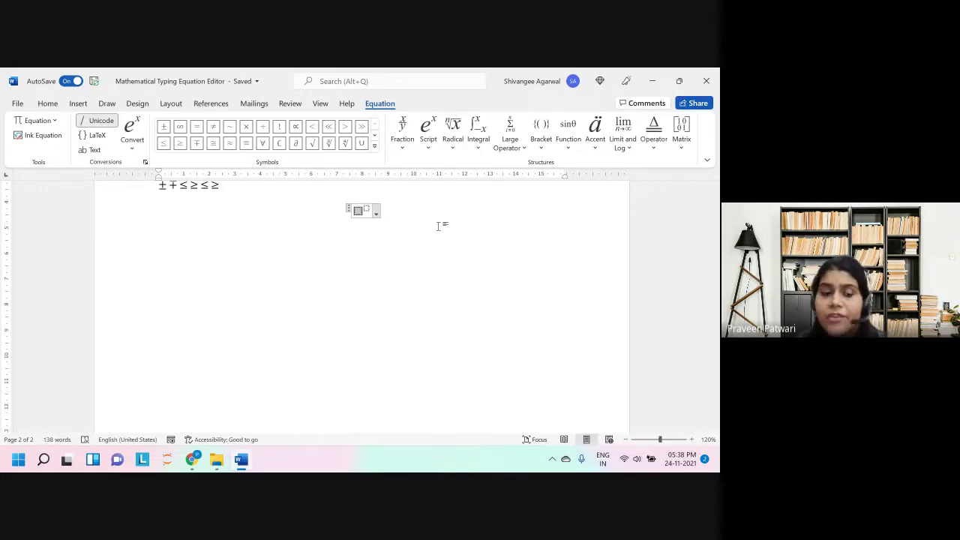
{"action": "type", "text": "x"}
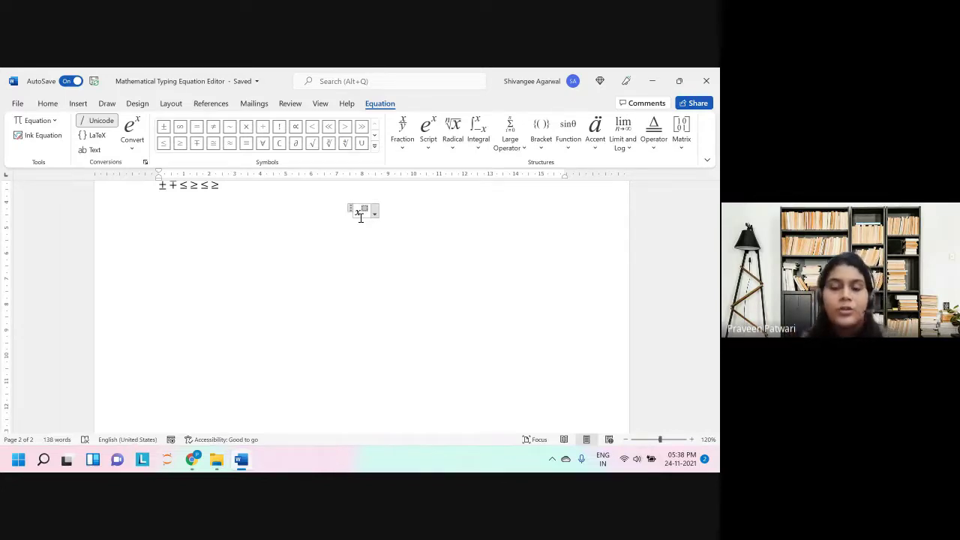
{"action": "type", "text": "^3+"}
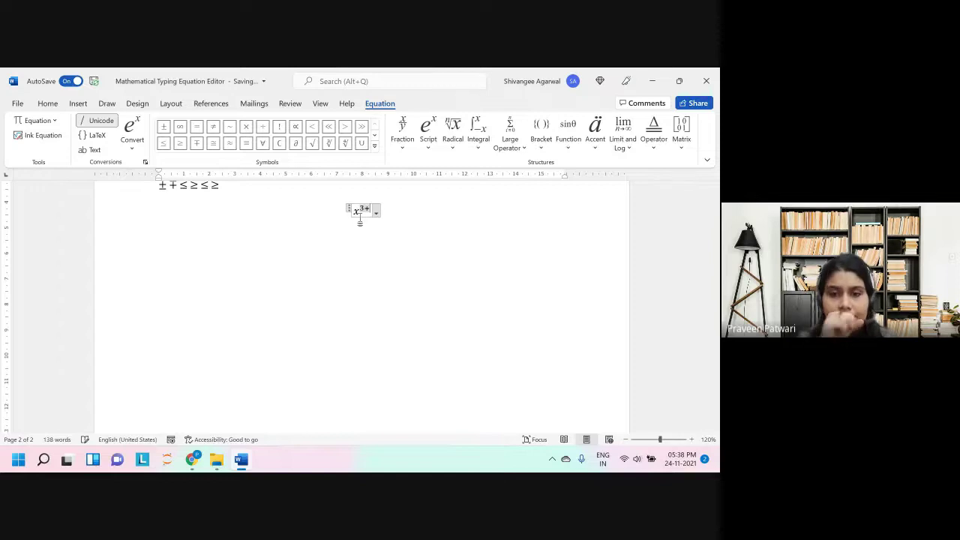
{"action": "type", "text": "y"}
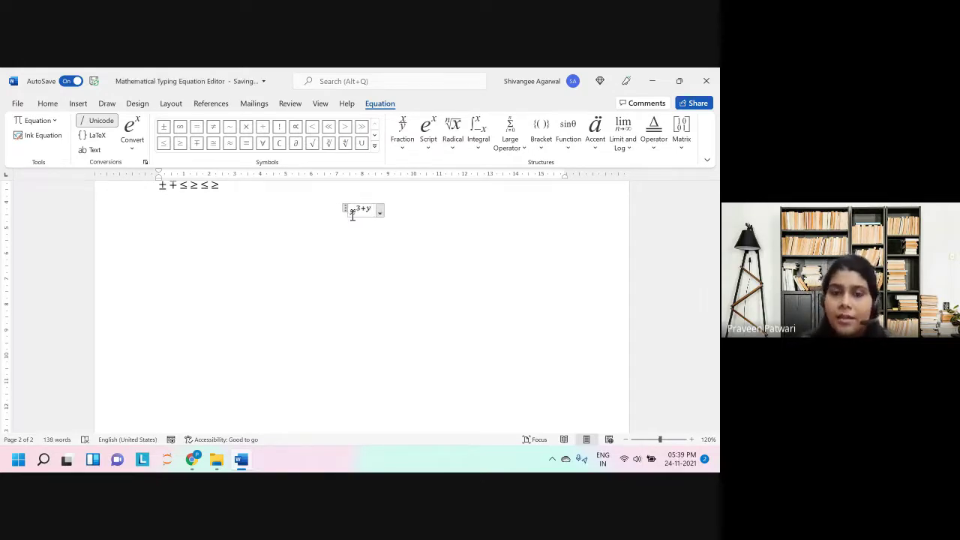
Step: Add a subscript layout after it reading x_(3+y)
{"action": "left_click", "coordinate": [428, 137]}
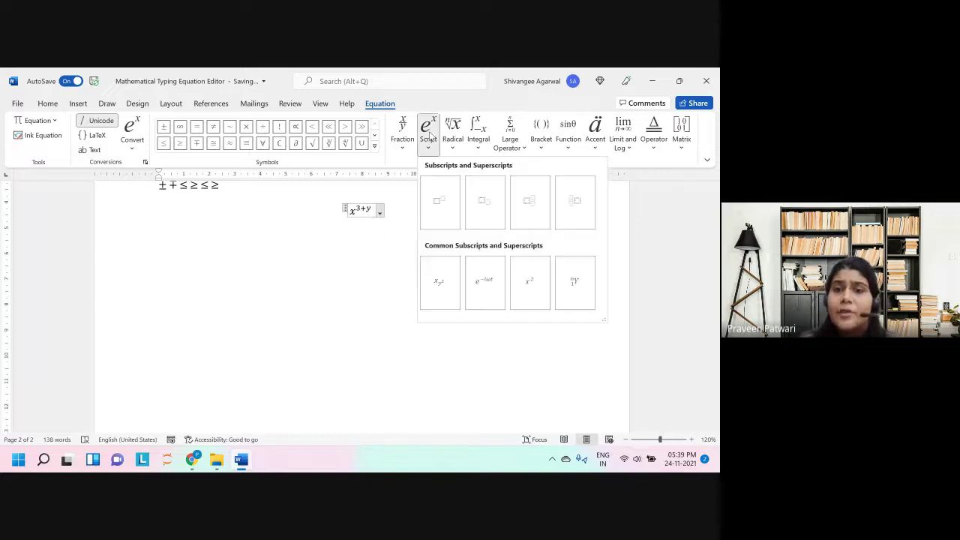
{"action": "left_click", "coordinate": [486, 200]}
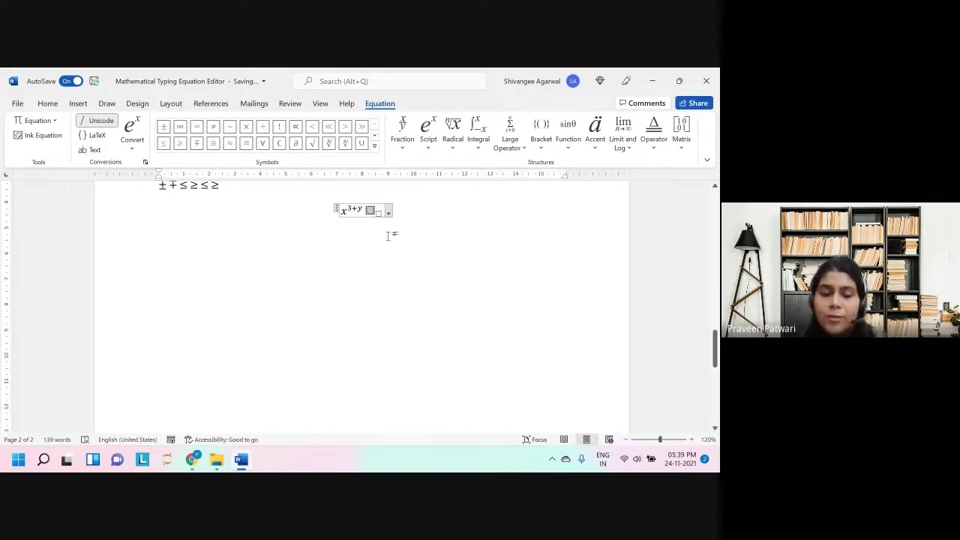
{"action": "type", "text": "x"}
{"action": "key", "text": "Right"}
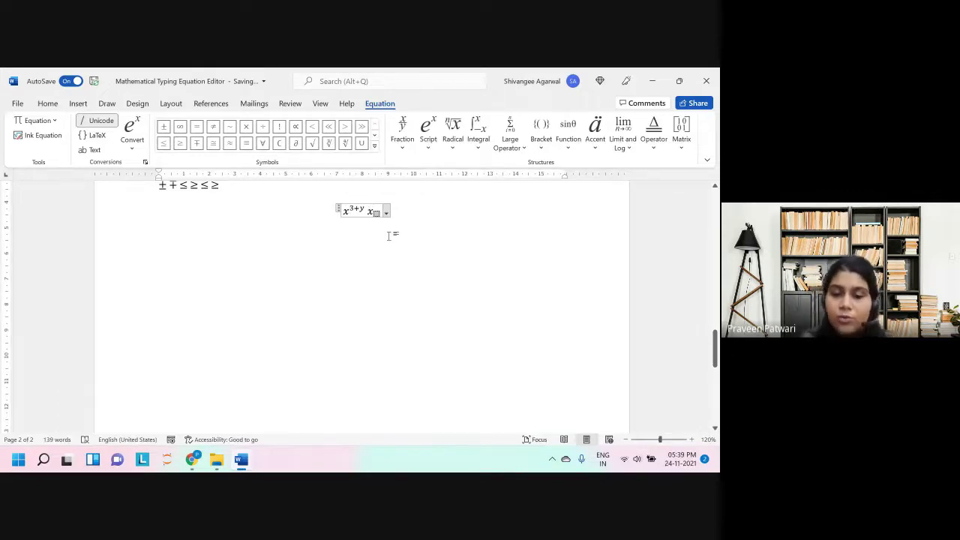
{"action": "type", "text": "3+y"}
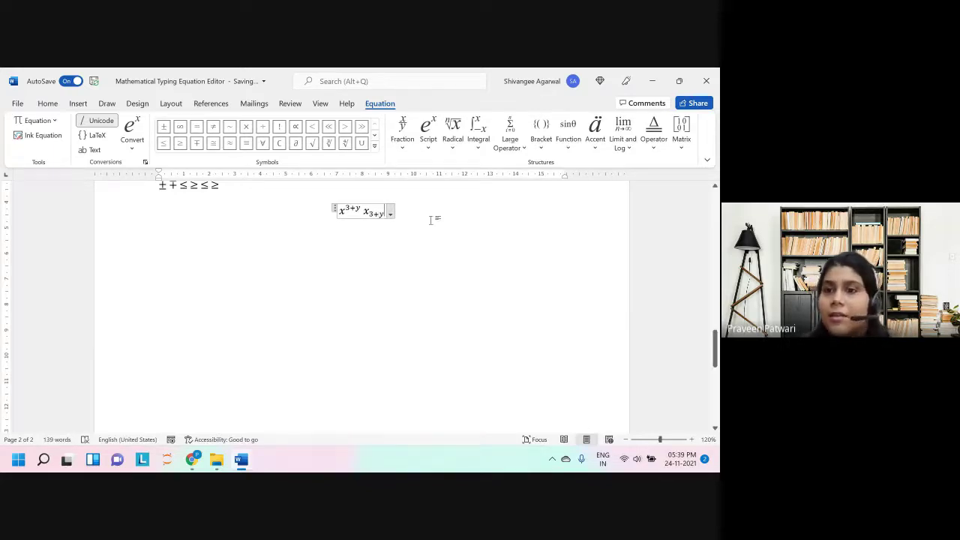
{"action": "scroll", "coordinate": [452, 270], "scroll_direction": "up", "scroll_amount": 1}
{"action": "left_click", "coordinate": [449, 273]}
{"action": "scroll", "coordinate": [448, 272], "scroll_direction": "up", "scroll_amount": 10}
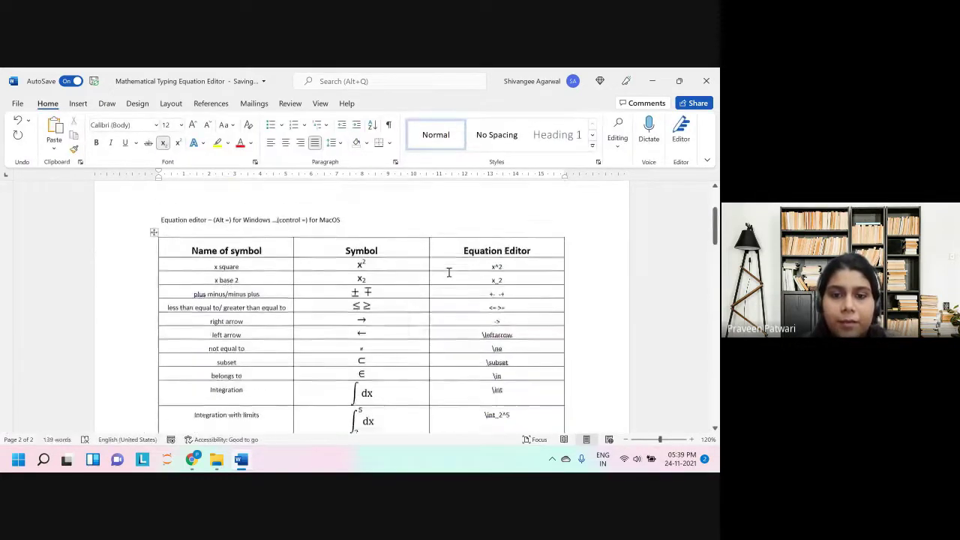
{"action": "scroll", "coordinate": [448, 272], "scroll_direction": "down", "scroll_amount": 1}
{"action": "scroll", "coordinate": [448, 273], "scroll_direction": "down", "scroll_amount": 3}
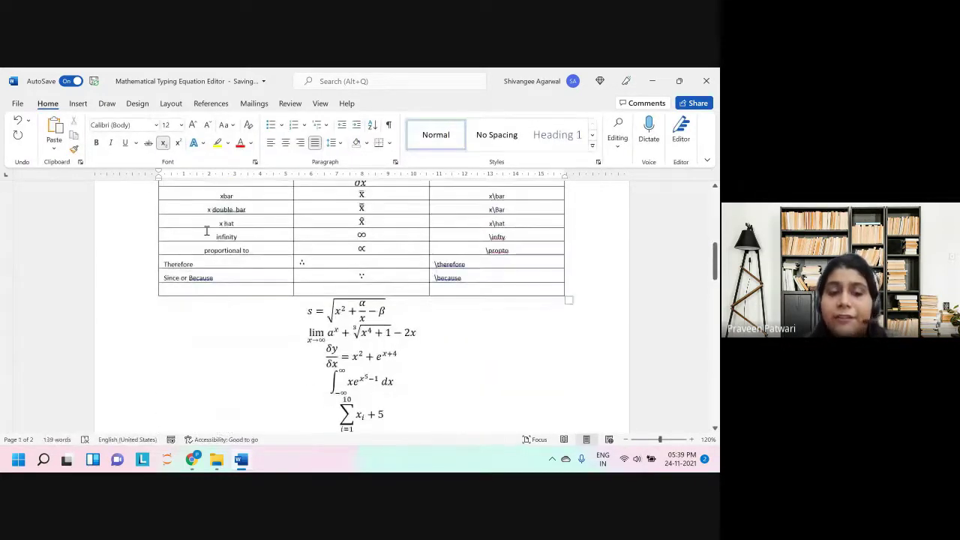
{"action": "scroll", "coordinate": [213, 235], "scroll_direction": "down", "scroll_amount": 5}
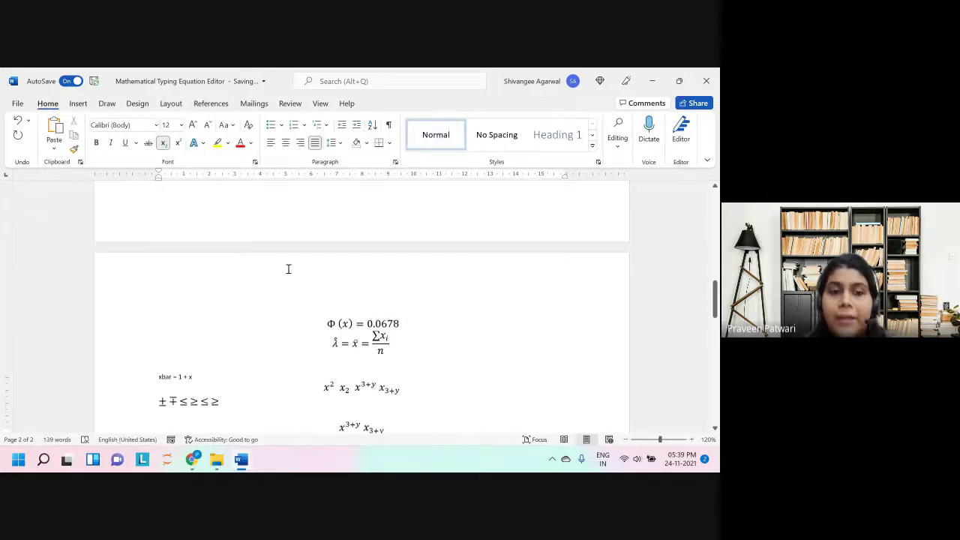
{"action": "scroll", "coordinate": [287, 268], "scroll_direction": "up", "scroll_amount": 6}
{"action": "scroll", "coordinate": [287, 268], "scroll_direction": "up", "scroll_amount": 2}
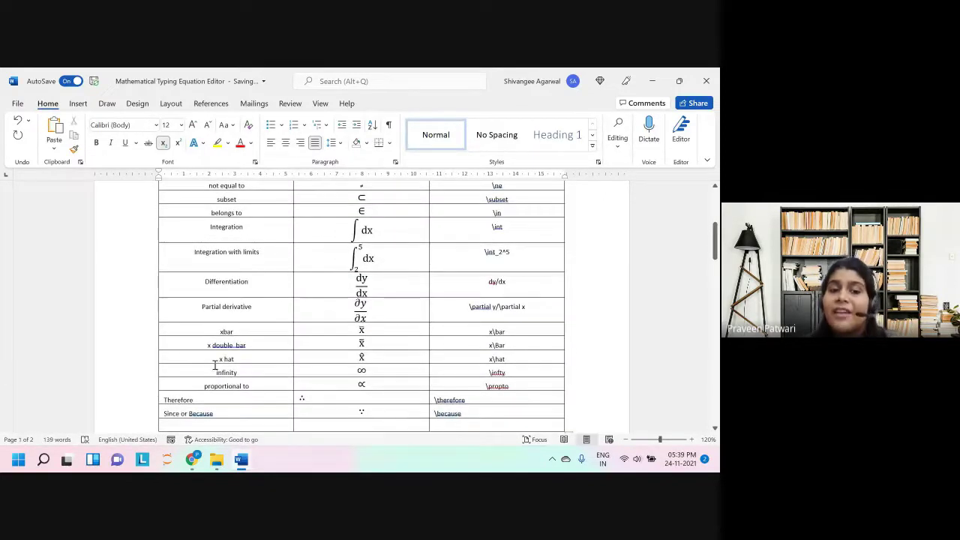
{"action": "left_click_drag", "start_coordinate": [214, 372], "coordinate": [562, 390]}
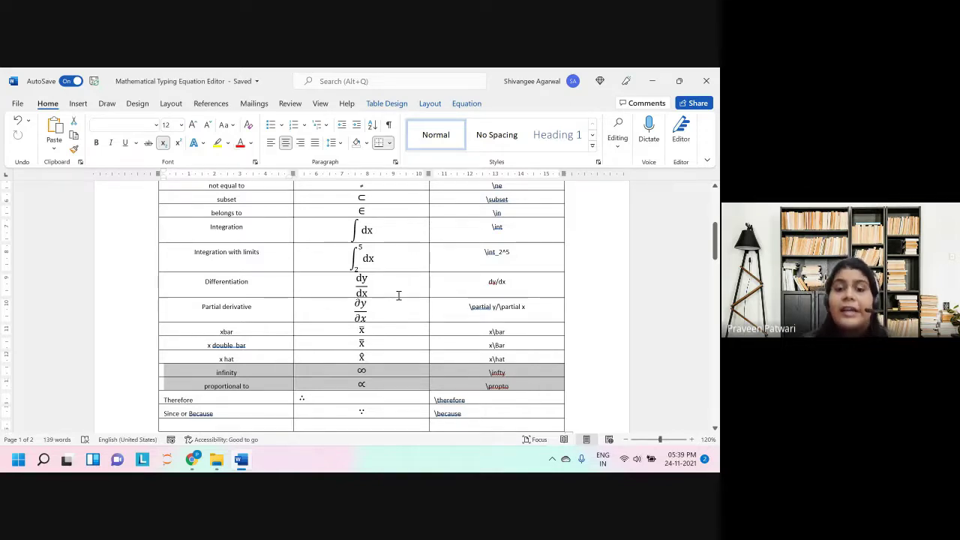
{"action": "left_click", "coordinate": [467, 104]}
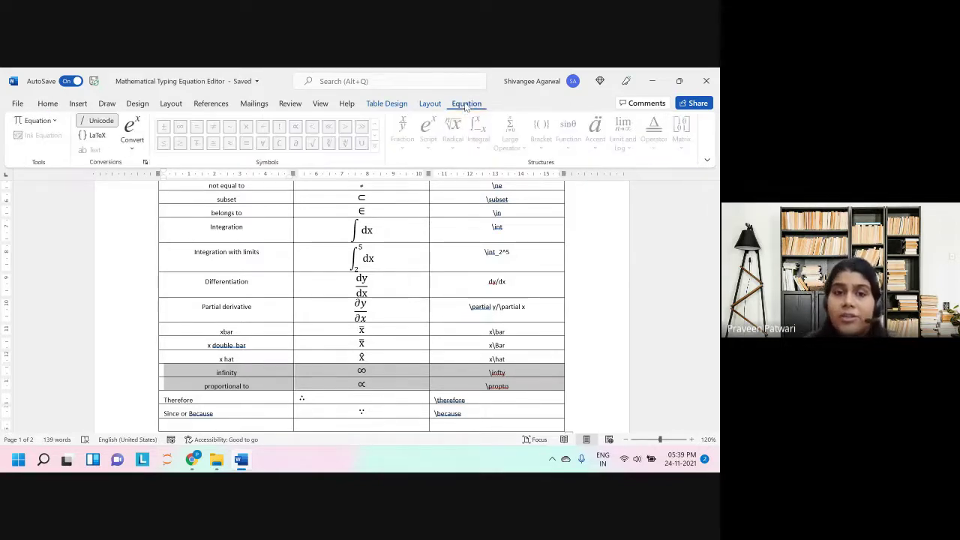
{"action": "left_click", "coordinate": [370, 348]}
{"action": "scroll", "coordinate": [370, 349], "scroll_direction": "down", "scroll_amount": 10}
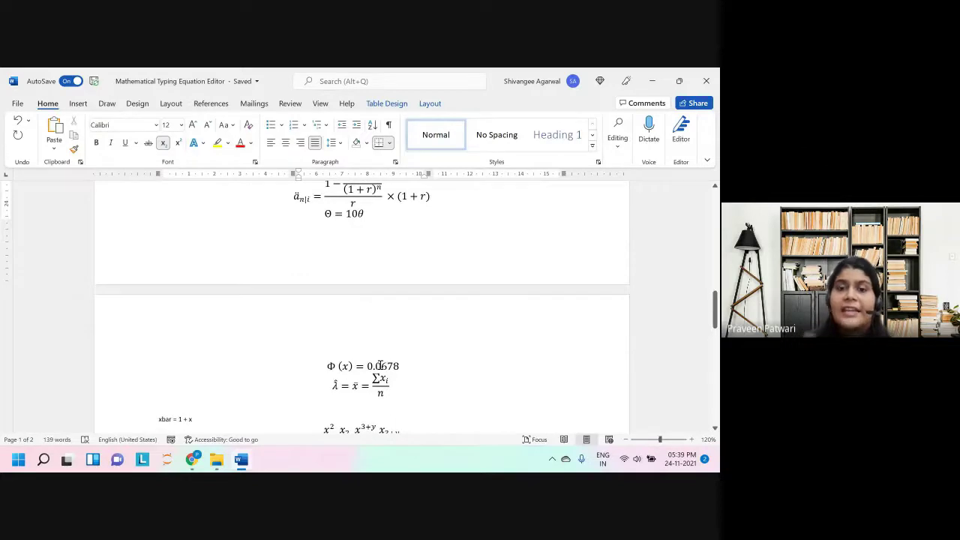
{"action": "scroll", "coordinate": [380, 365], "scroll_direction": "up", "scroll_amount": 10}
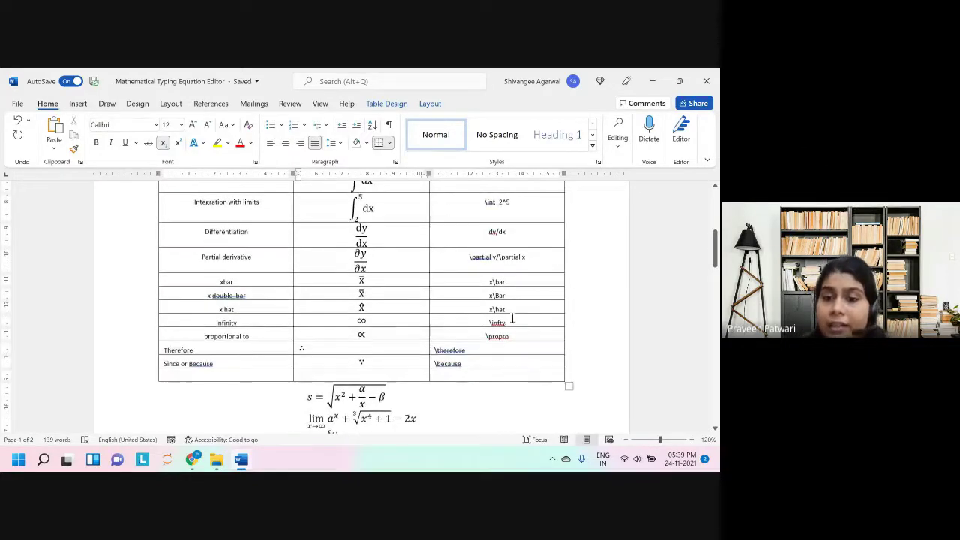
{"action": "double_click", "coordinate": [497, 323]}
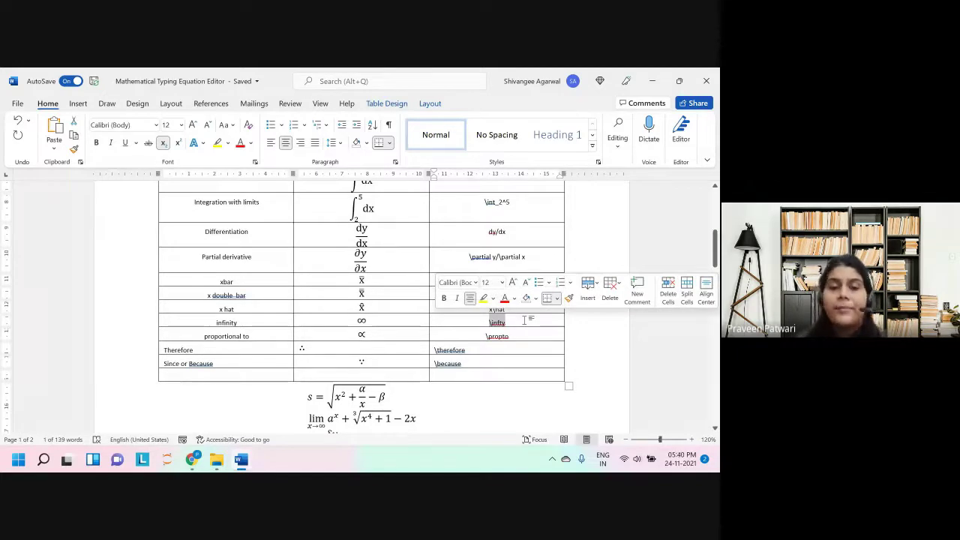
{"action": "left_click", "coordinate": [489, 403]}
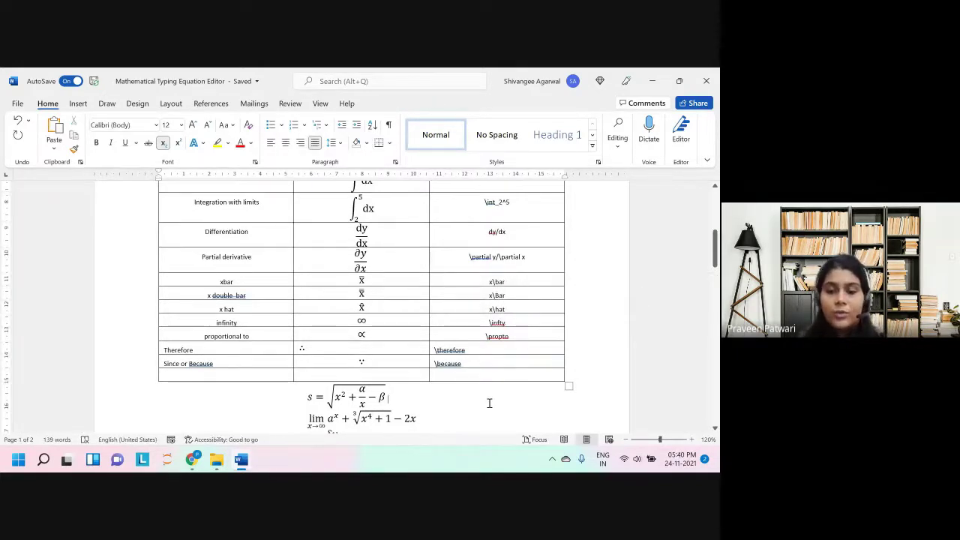
{"action": "key", "text": "Down"}
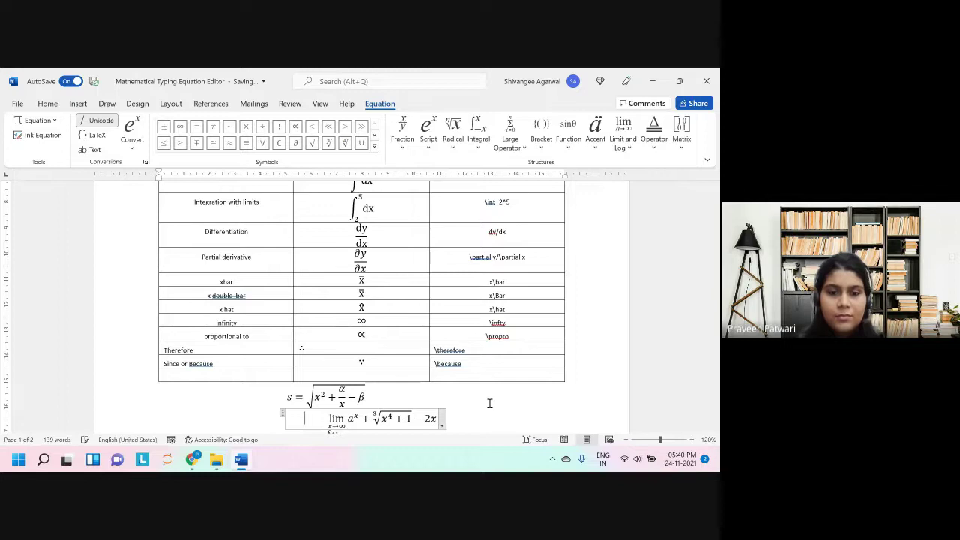
{"action": "type", "text": "\\i "}
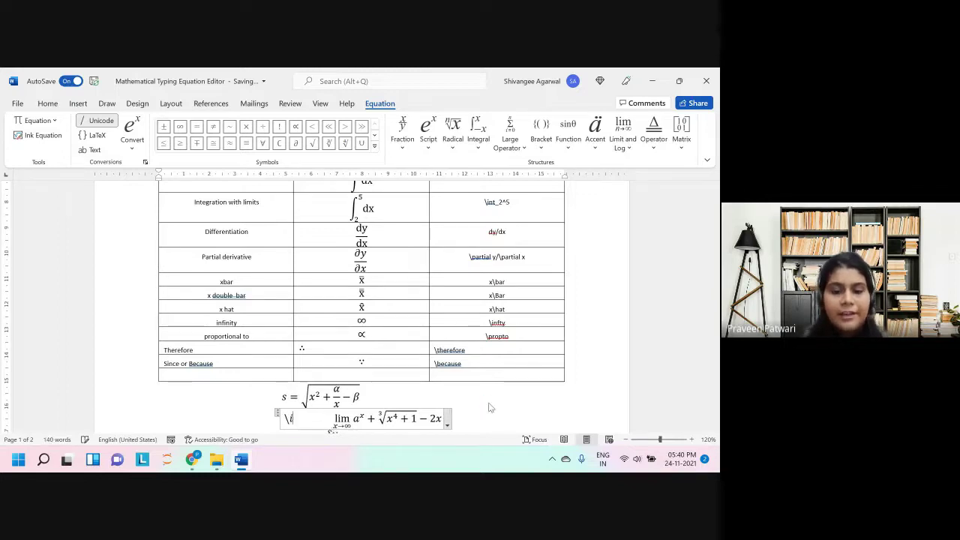
{"action": "type", "text": "nfinity"}
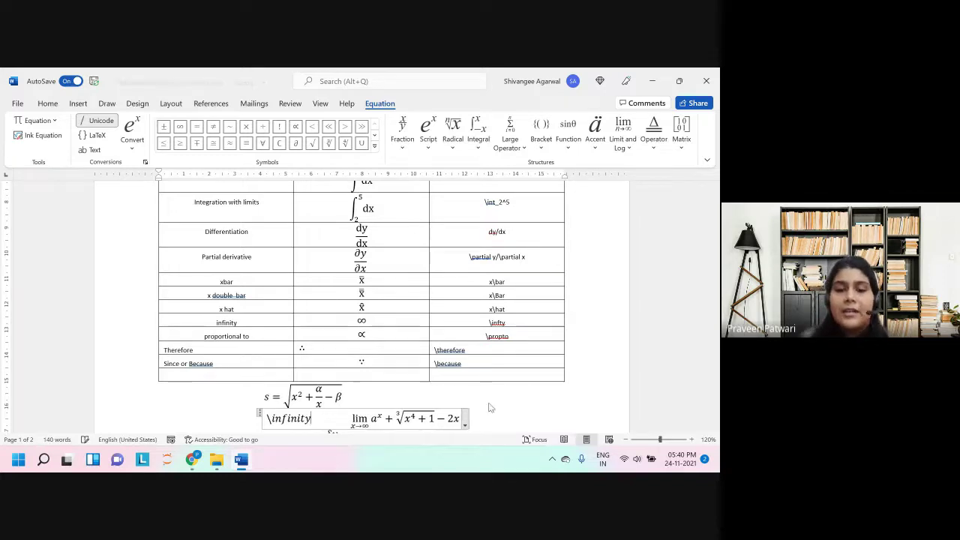
{"action": "key", "text": "BackSpace"}
{"action": "key", "text": "BackSpace"}
{"action": "key", "text": "BackSpace"}
{"action": "key", "text": "BackSpace"}
{"action": "key", "text": "BackSpace"}
{"action": "type", "text": "ty"}
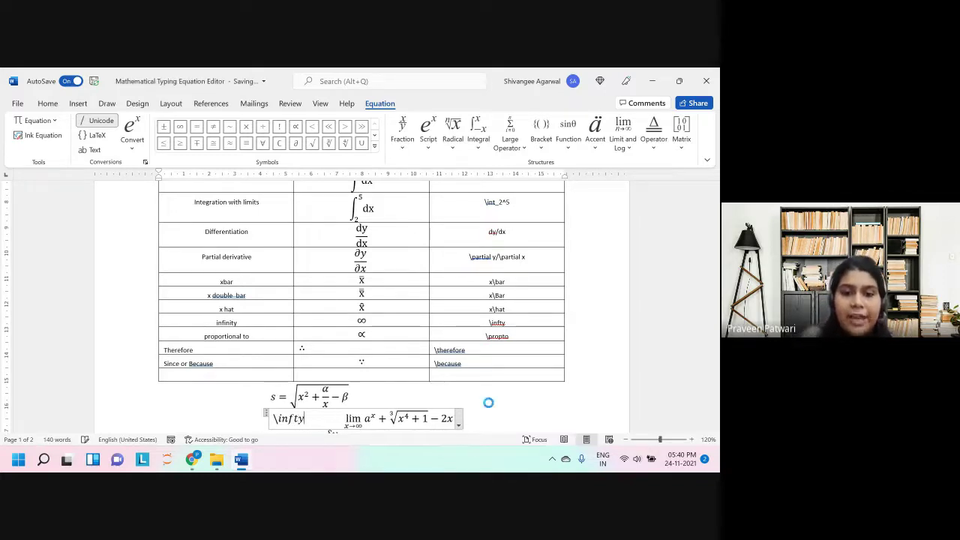
{"action": "key", "text": "space"}
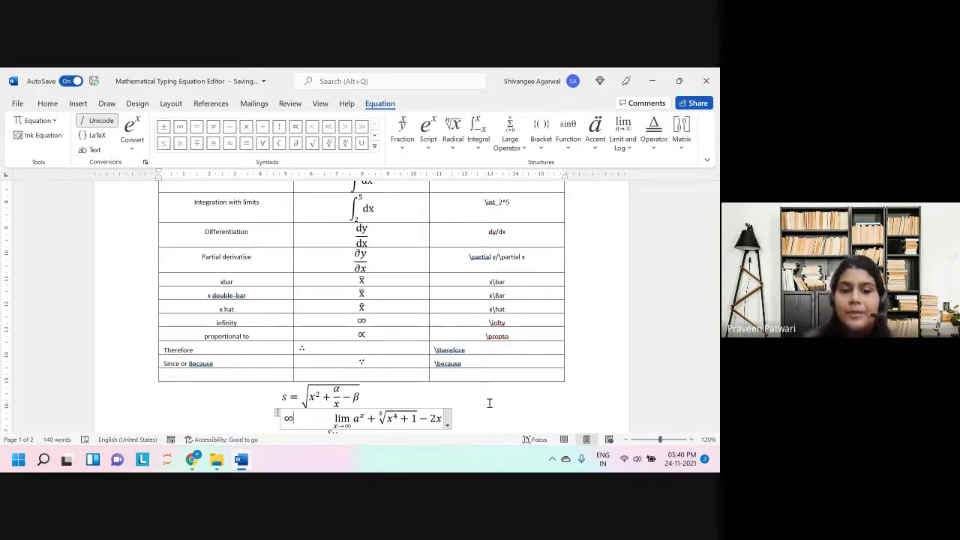
{"action": "key", "text": "BackSpace"}
{"action": "type", "text": "propto"}
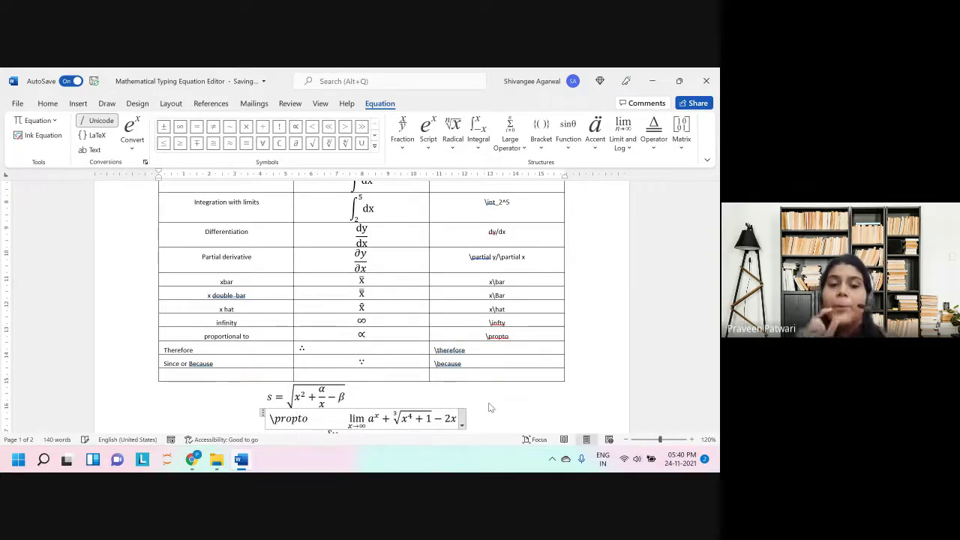
{"action": "key", "text": "space"}
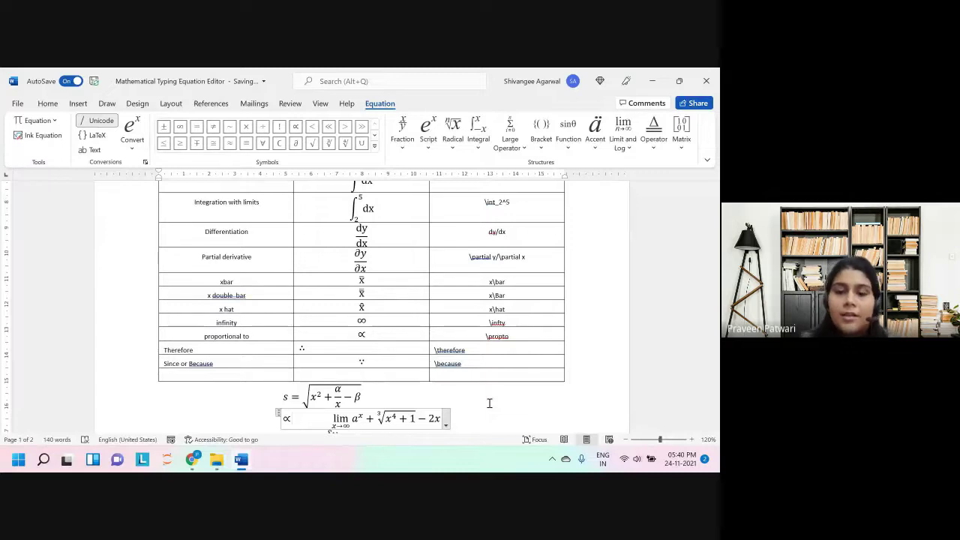
{"action": "key", "text": "BackSpace"}
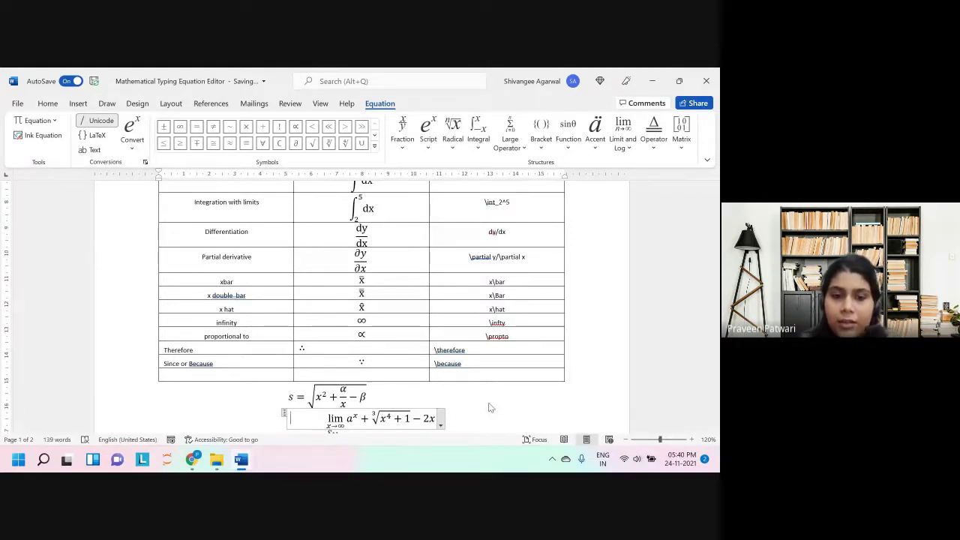
{"action": "key", "text": "Right"}
{"action": "key", "text": "Right"}
{"action": "key", "text": "Right"}
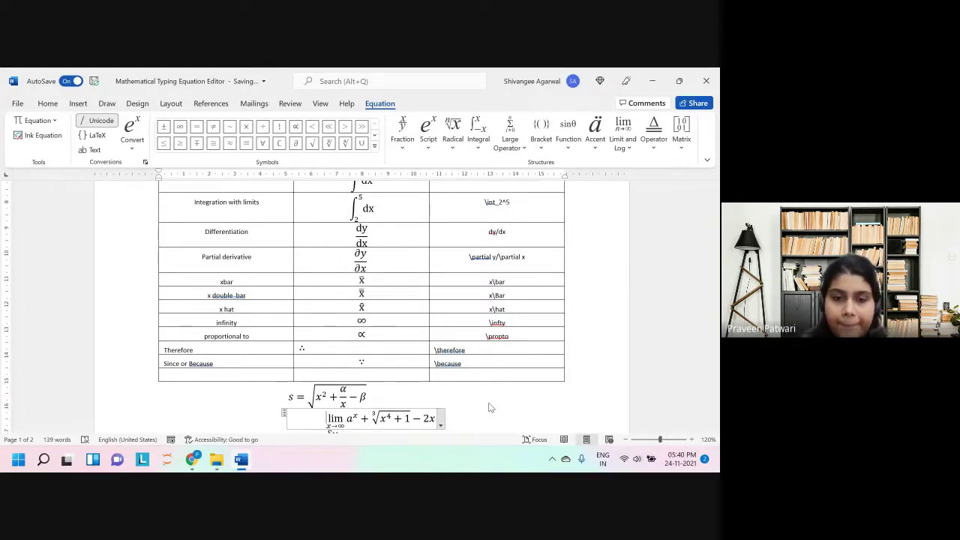
{"action": "key", "text": "BackSpace"}
{"action": "key", "text": "BackSpace"}
{"action": "key", "text": "BackSpace"}
{"action": "key", "text": "BackSpace"}
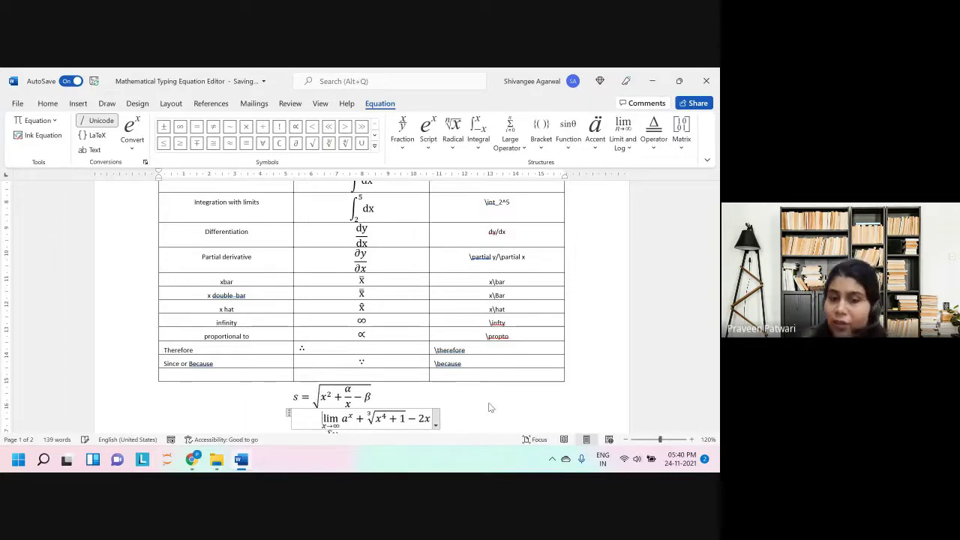
{"action": "key", "text": "BackSpace"}
{"action": "key", "text": "BackSpace"}
{"action": "key", "text": "BackSpace"}
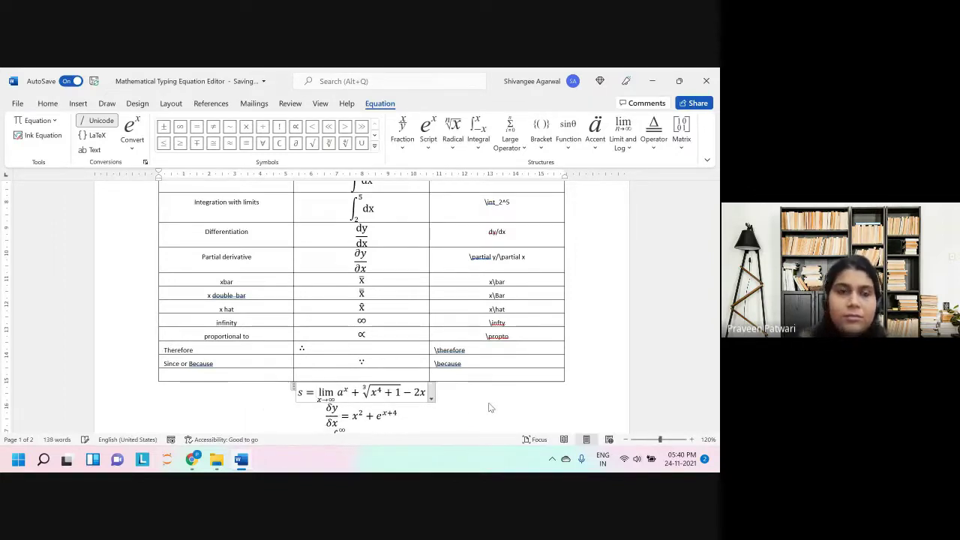
{"action": "key", "text": "ctrl+z"}
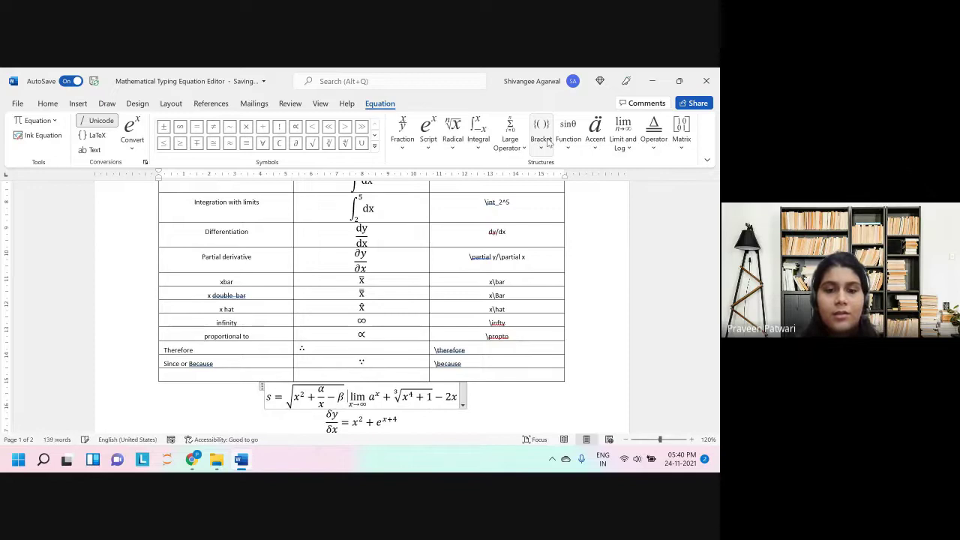
{"action": "key", "text": "ctrl+z"}
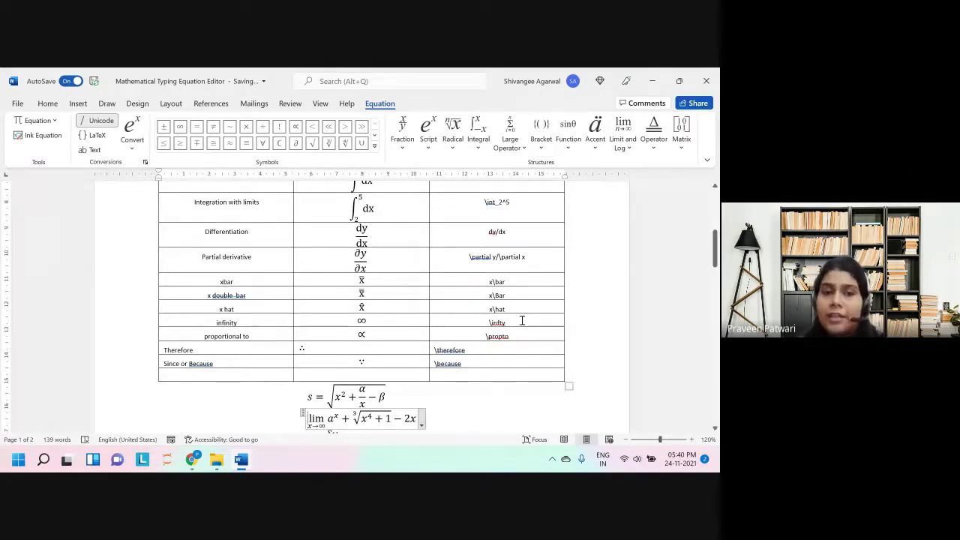
{"action": "left_click", "coordinate": [480, 393]}
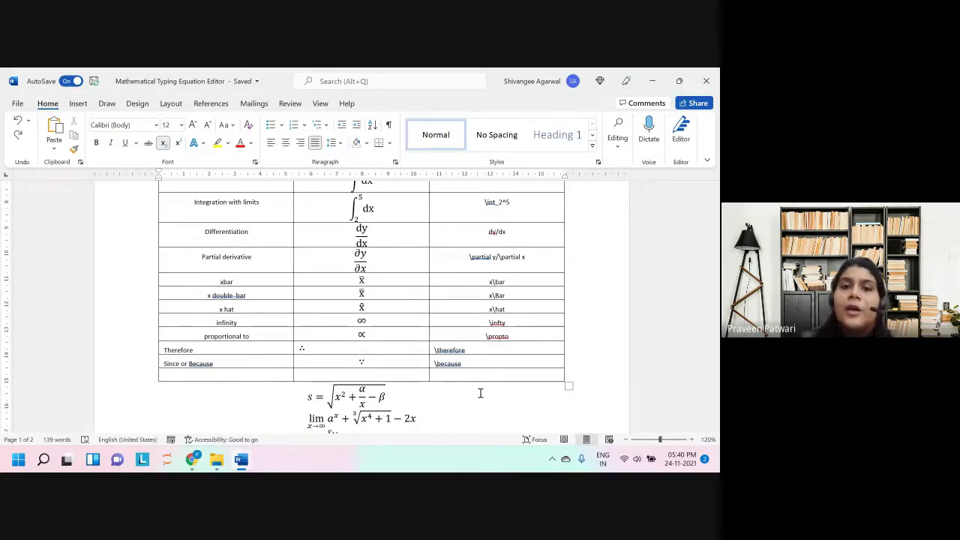
Step: Insert a new empty equation on the line below the x^(3+y) x_(3+y) equation
{"action": "scroll", "coordinate": [481, 393], "scroll_direction": "down", "scroll_amount": 5}
{"action": "scroll", "coordinate": [481, 393], "scroll_direction": "down", "scroll_amount": 5}
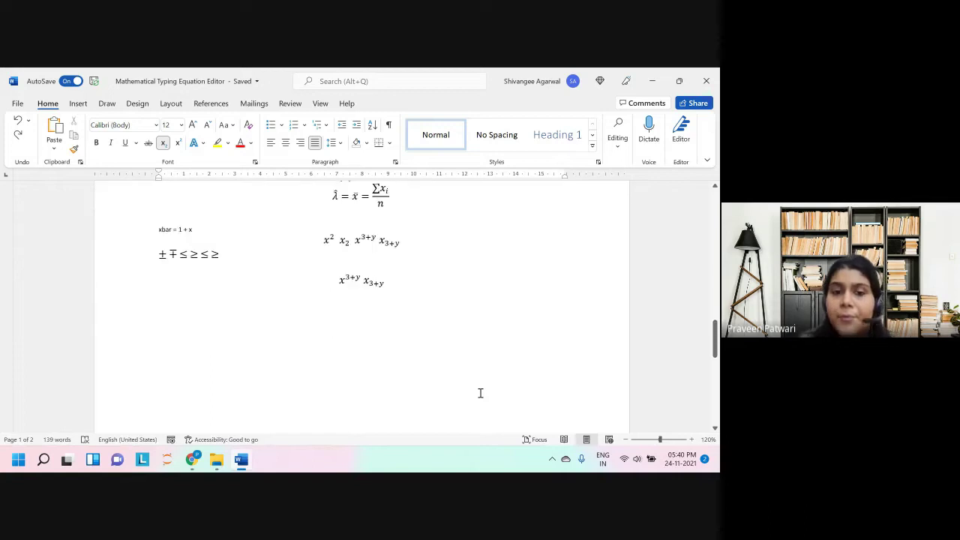
{"action": "left_click", "coordinate": [386, 277]}
{"action": "left_click", "coordinate": [417, 290]}
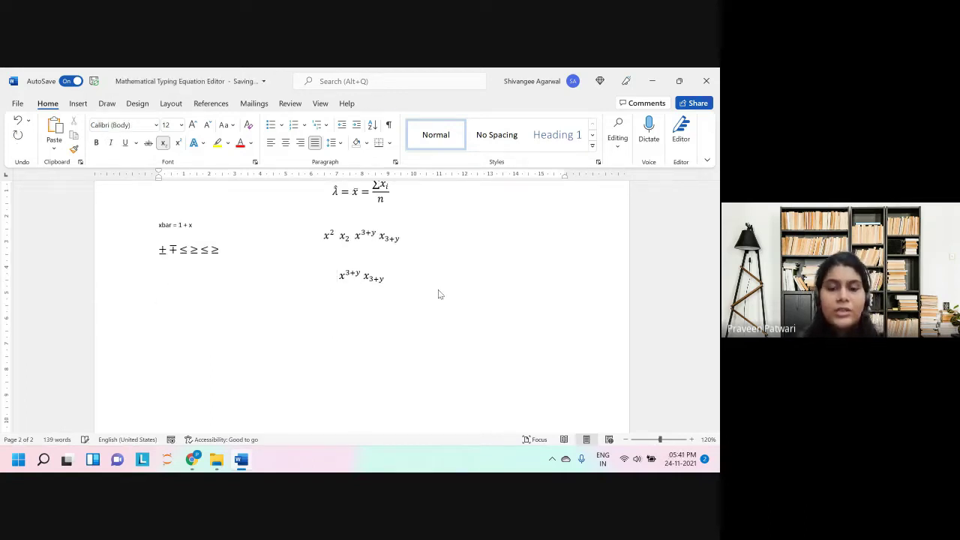
{"action": "key", "text": "alt+equal"}
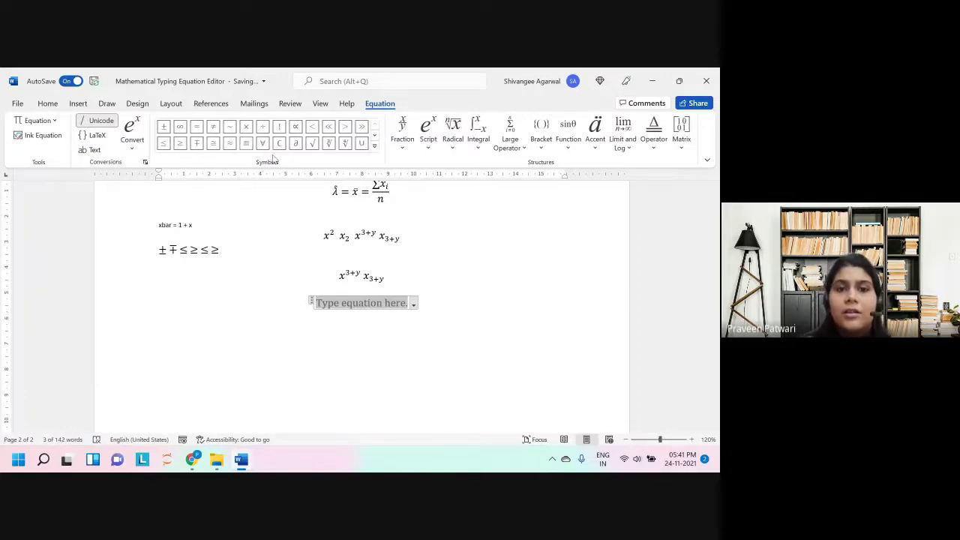
Step: Switch the equation Symbols gallery to the Greek Letters category
{"action": "left_click", "coordinate": [374, 147]}
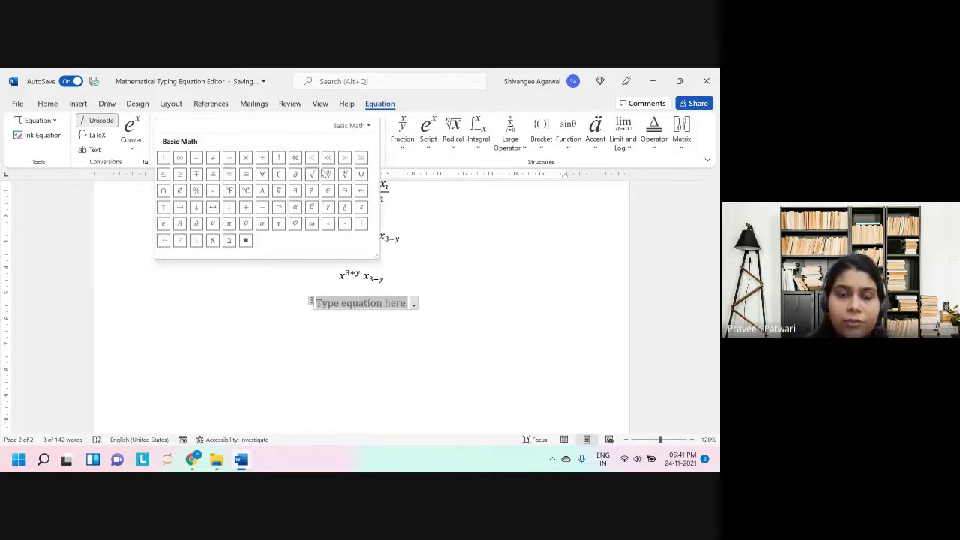
{"action": "left_click", "coordinate": [366, 128]}
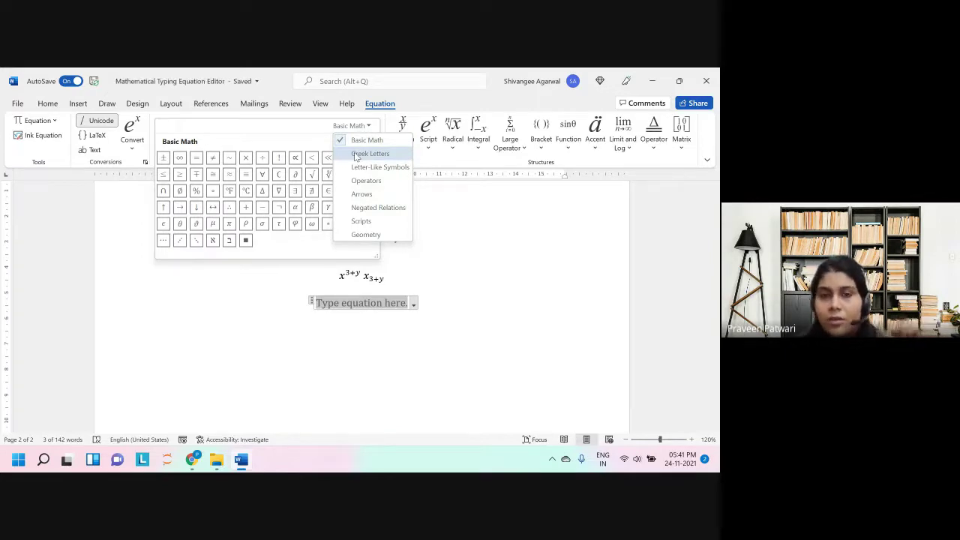
{"action": "left_click", "coordinate": [356, 154]}
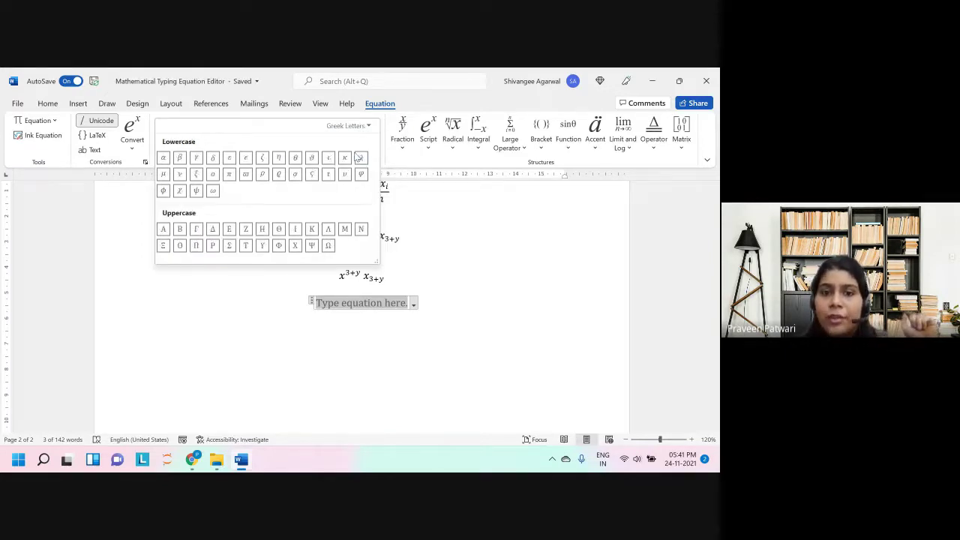
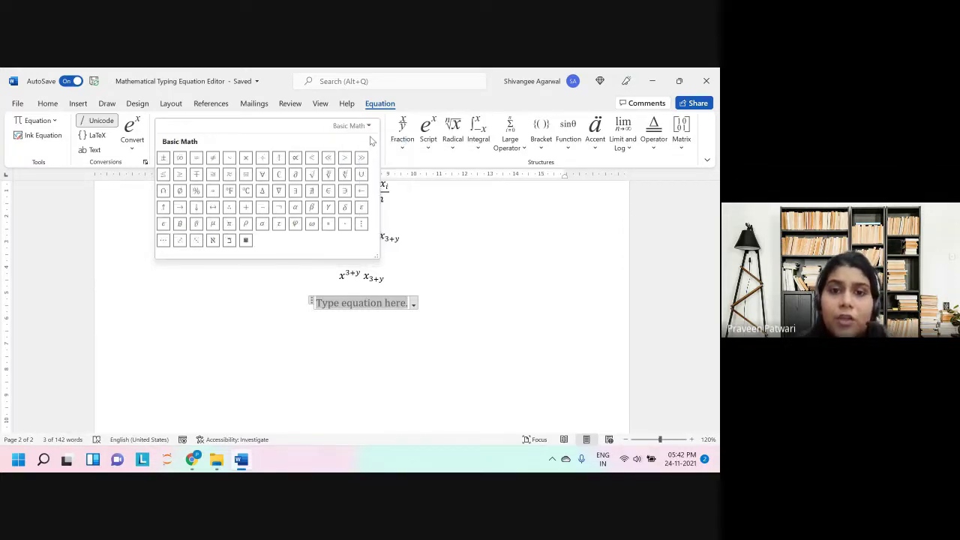
Step: Switch the Symbols gallery to Greek Letters and put the caret in the empty equation
{"action": "left_click", "coordinate": [368, 126]}
{"action": "left_click", "coordinate": [377, 152]}
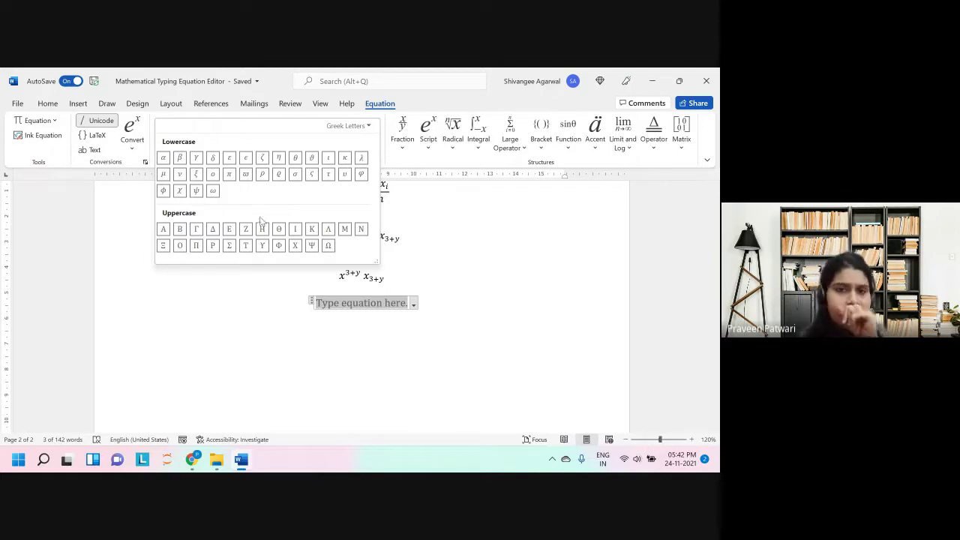
{"action": "left_click", "coordinate": [391, 302]}
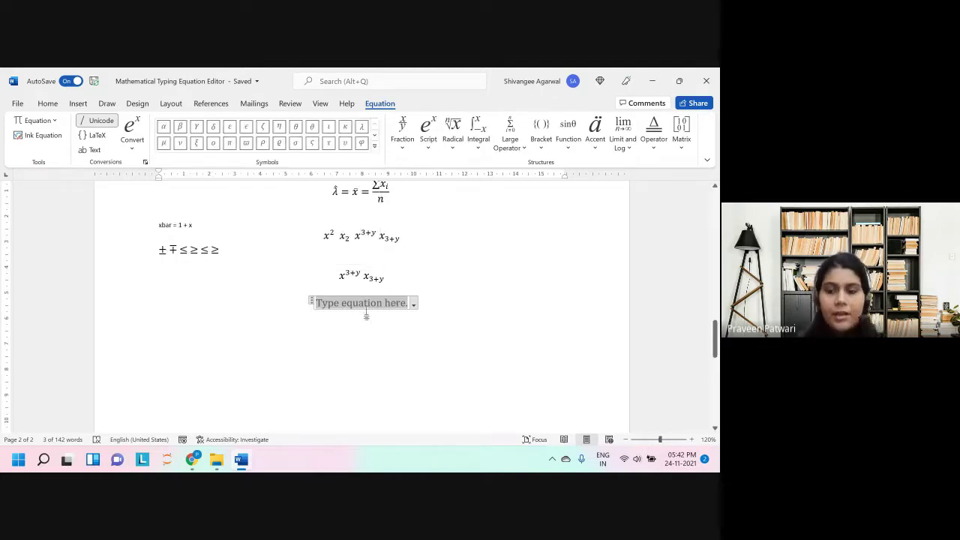
Step: Enter ϕ, Φ, θ and Θ in the equation with \phi, \Phi and \theta commands
{"action": "type", "text": "\\phi"}
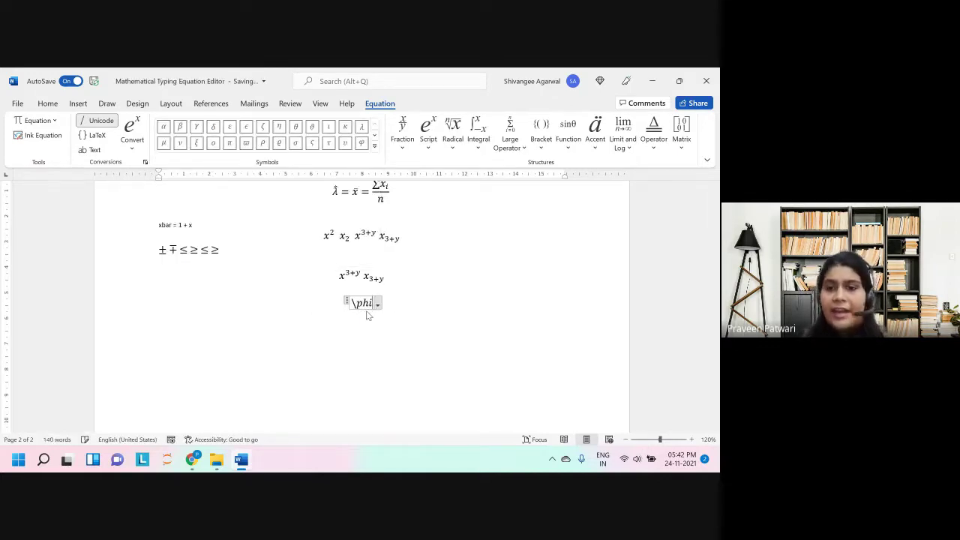
{"action": "key", "text": "space"}
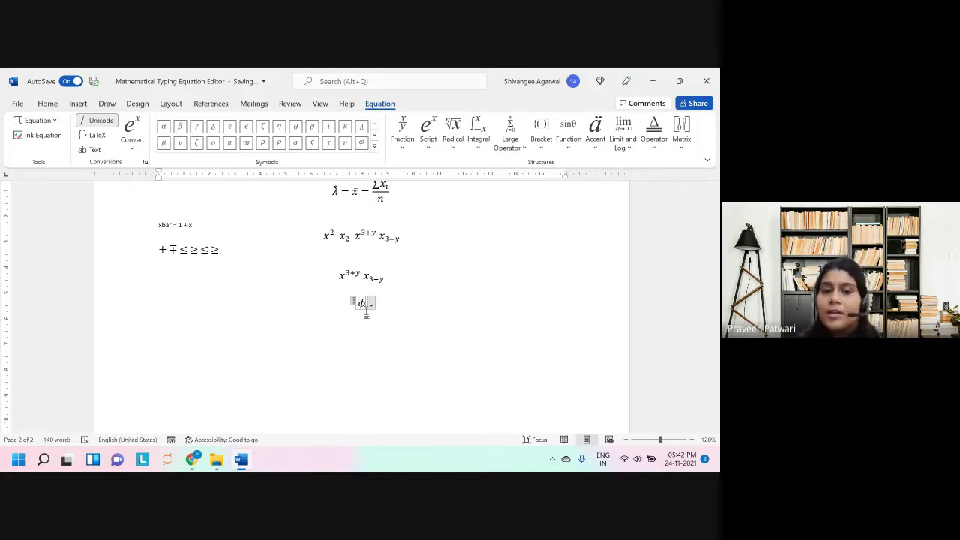
{"action": "key", "text": "space"}
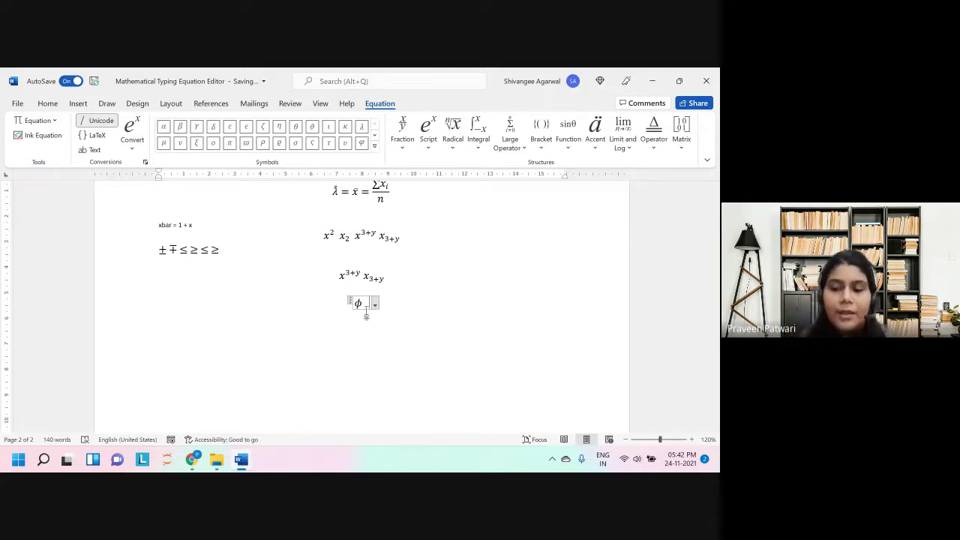
{"action": "type", "text": "\\Phi"}
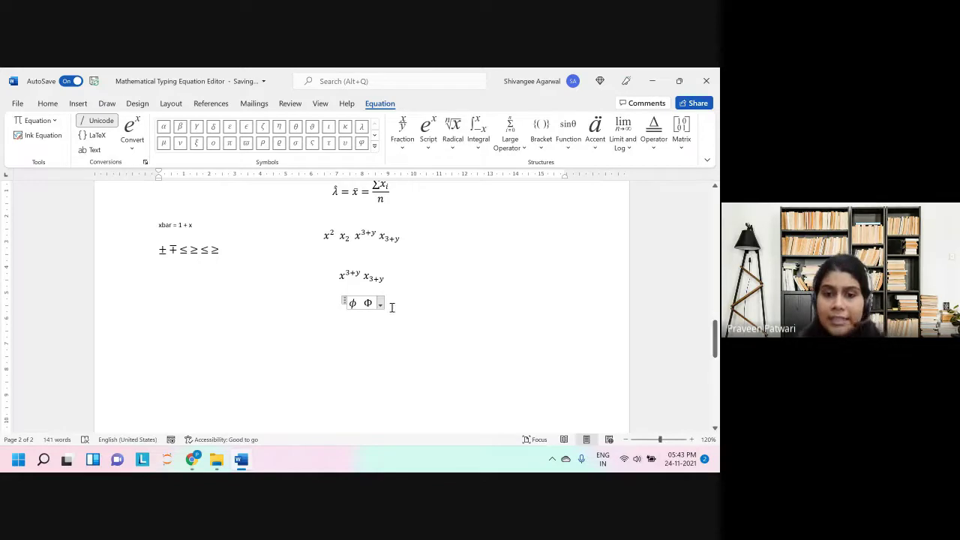
{"action": "left_click_drag", "start_coordinate": [372, 303], "coordinate": [361, 303]}
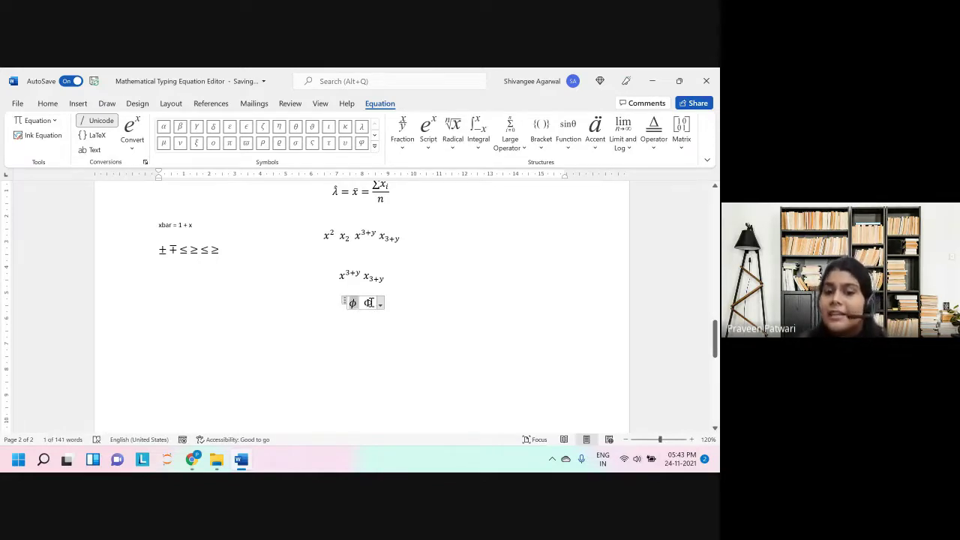
{"action": "left_click", "coordinate": [398, 306]}
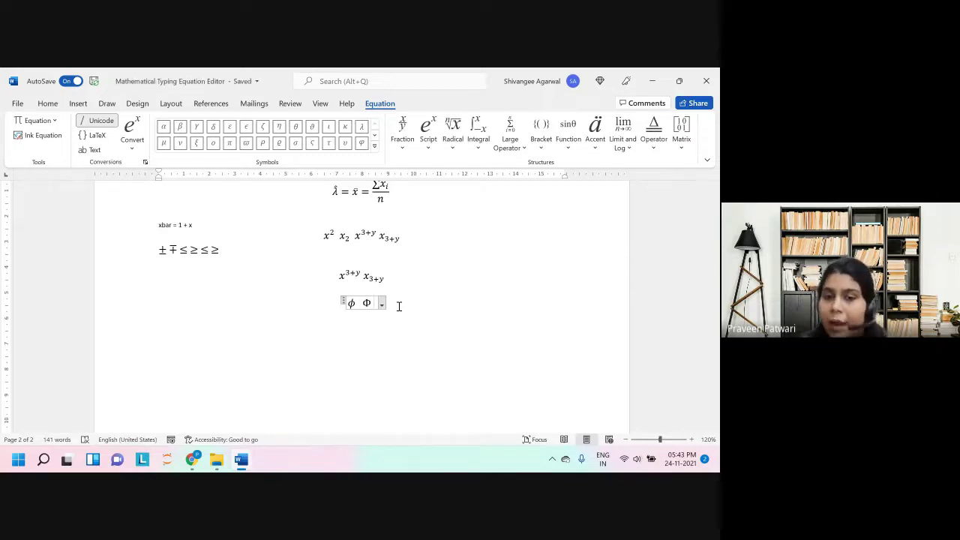
{"action": "type", "text": "heta "}
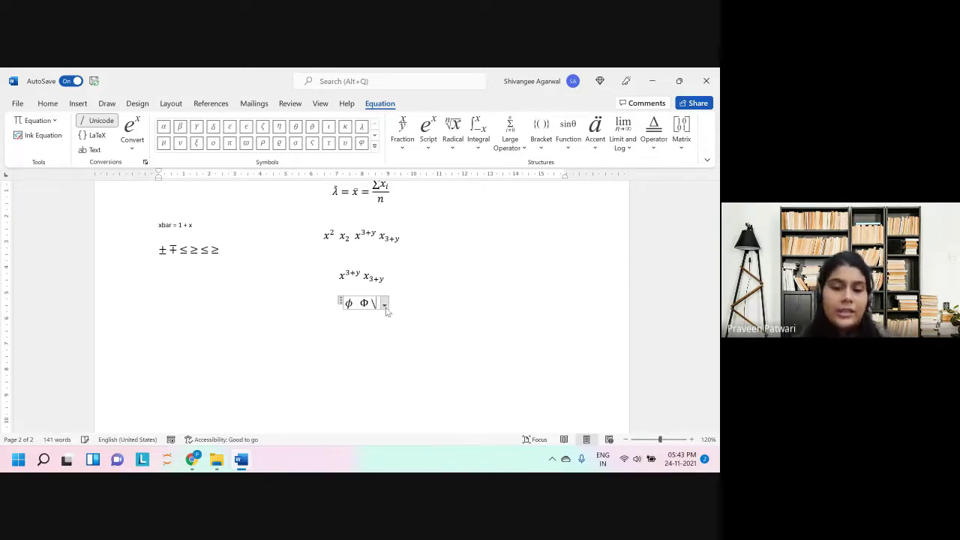
{"action": "type", "text": "\theta"}
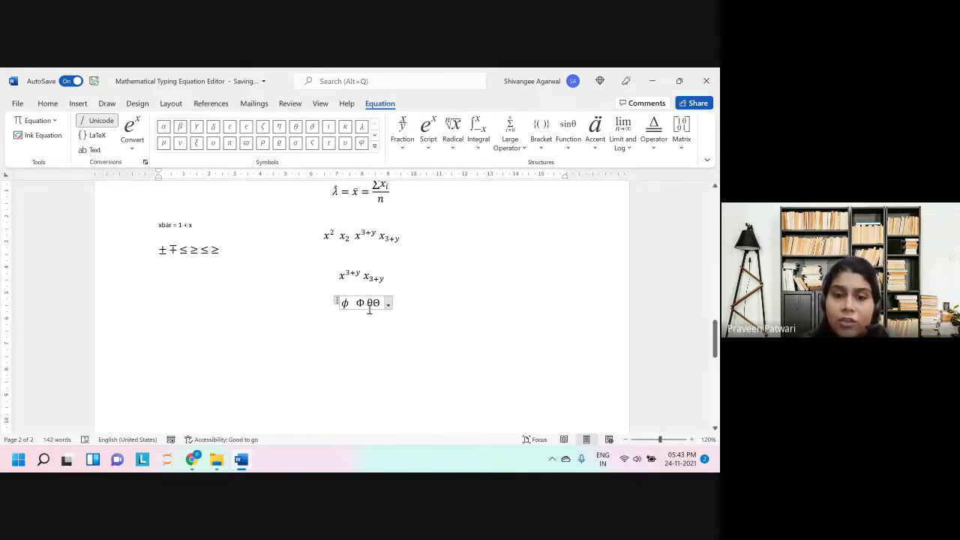
{"action": "left_click_drag", "start_coordinate": [375, 313], "coordinate": [415, 303]}
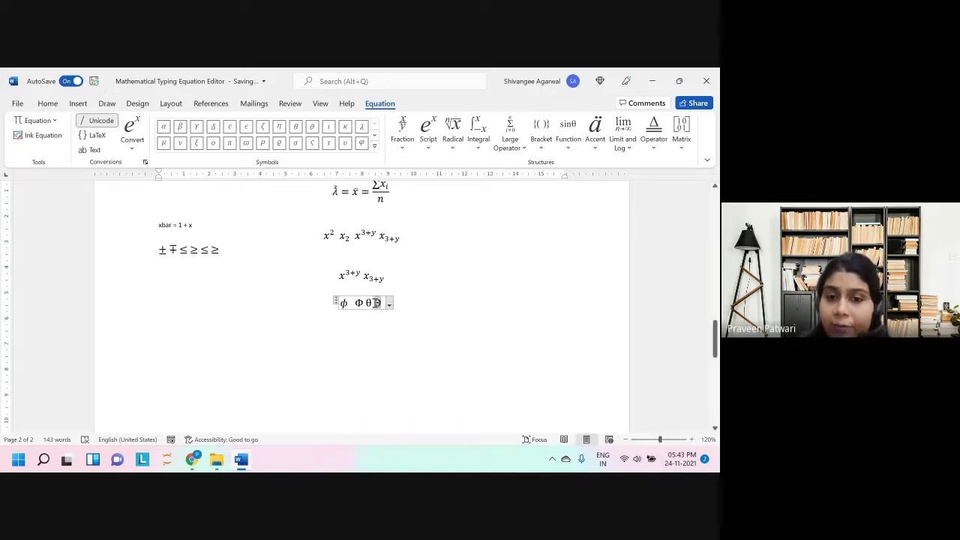
Step: Append Φ, ϕ and σ after the thetas using \Phi, \phi and \sigma
{"action": "double_click", "coordinate": [377, 304]}
{"action": "left_click", "coordinate": [376, 311]}
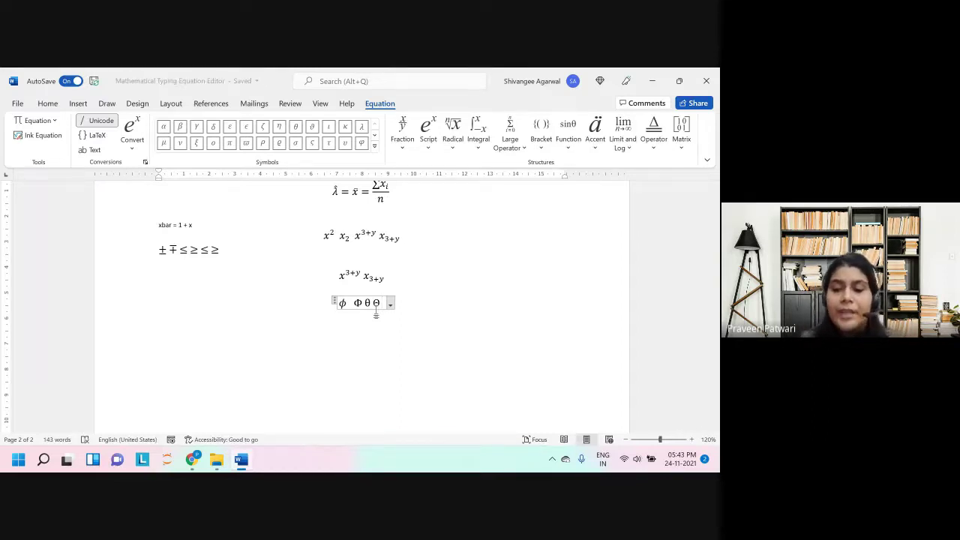
{"action": "type", "text": "\\"}
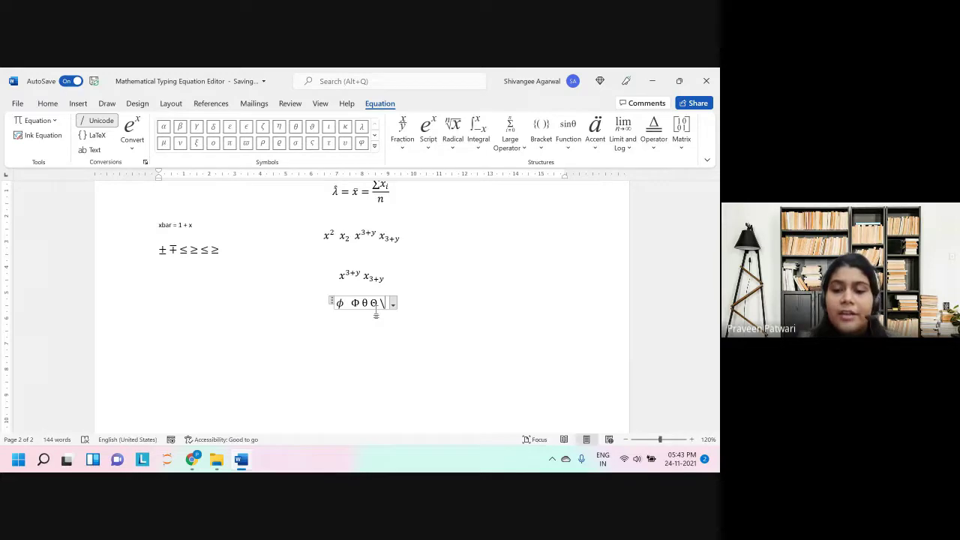
{"action": "type", "text": "P"}
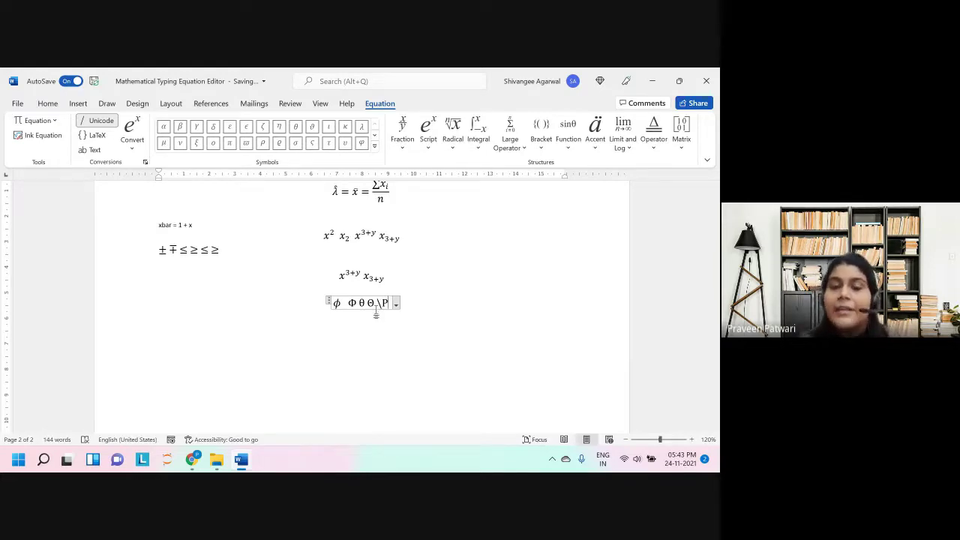
{"action": "type", "text": "hi "}
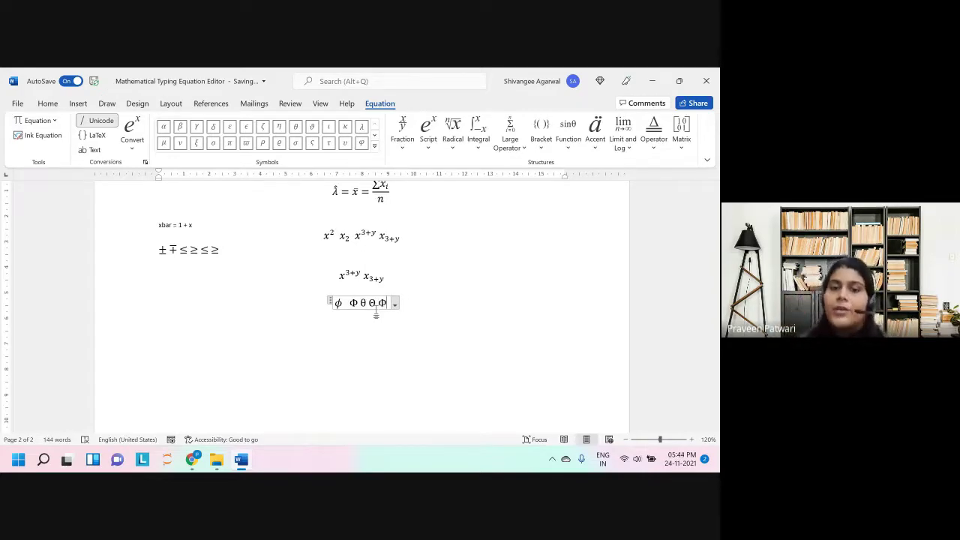
{"action": "type", "text": " \\phi"}
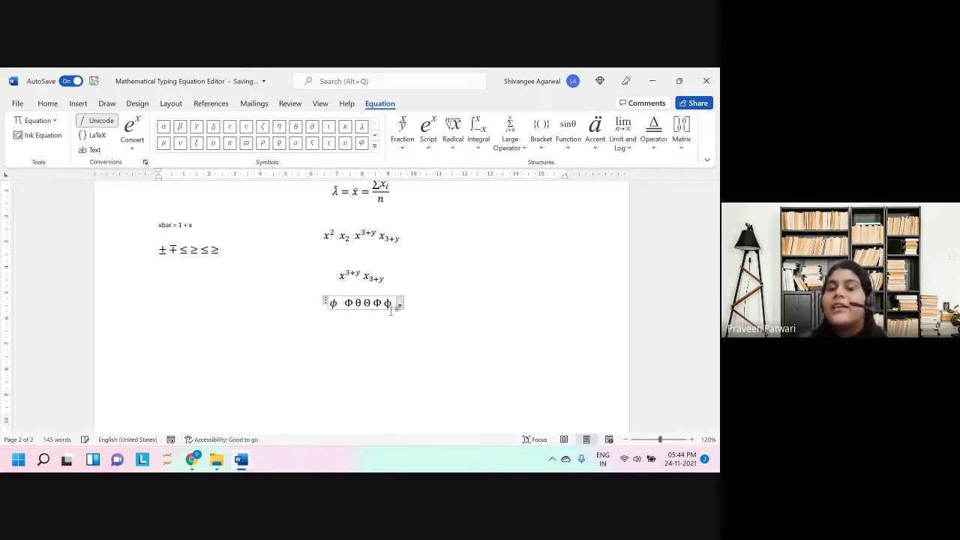
{"action": "type", "text": "\\sigma"}
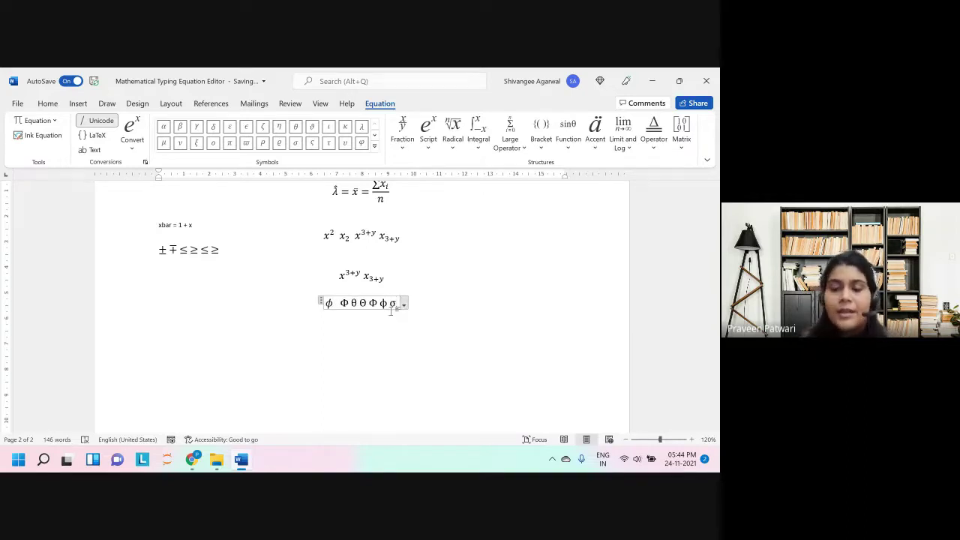
{"action": "type", "text": " \\"}
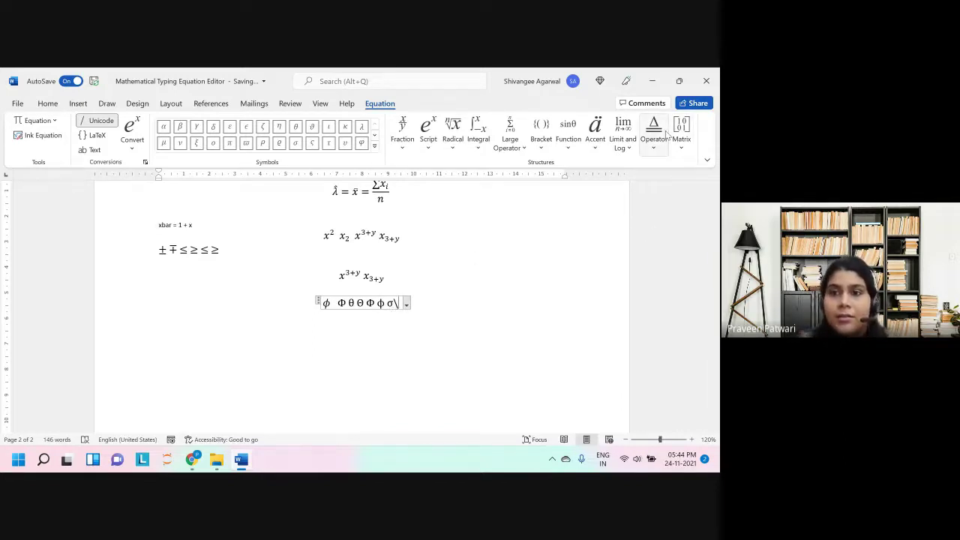
Step: Try the Large Operator gallery, Σ, λ and Λ, then backspace the equation down to ϕ
{"action": "left_click", "coordinate": [497, 139]}
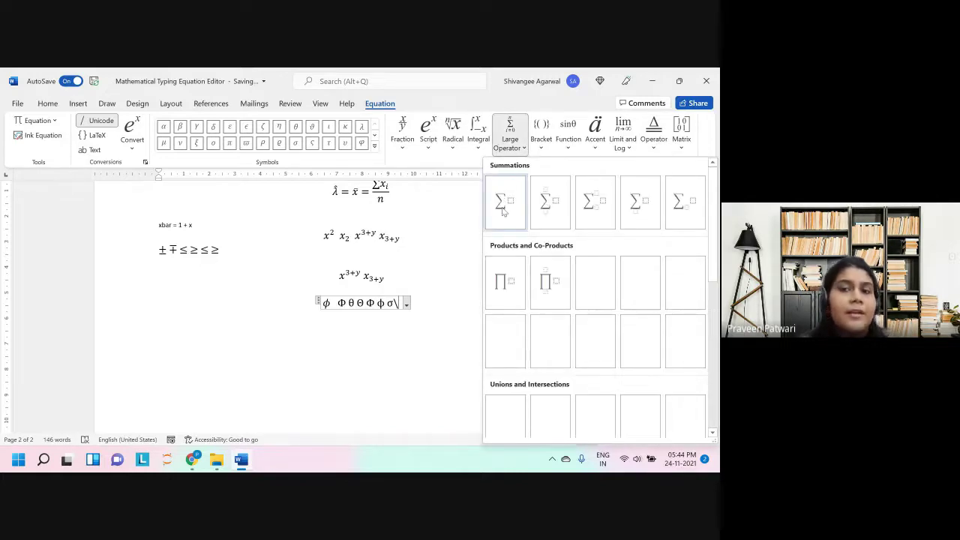
{"action": "key", "text": "Escape"}
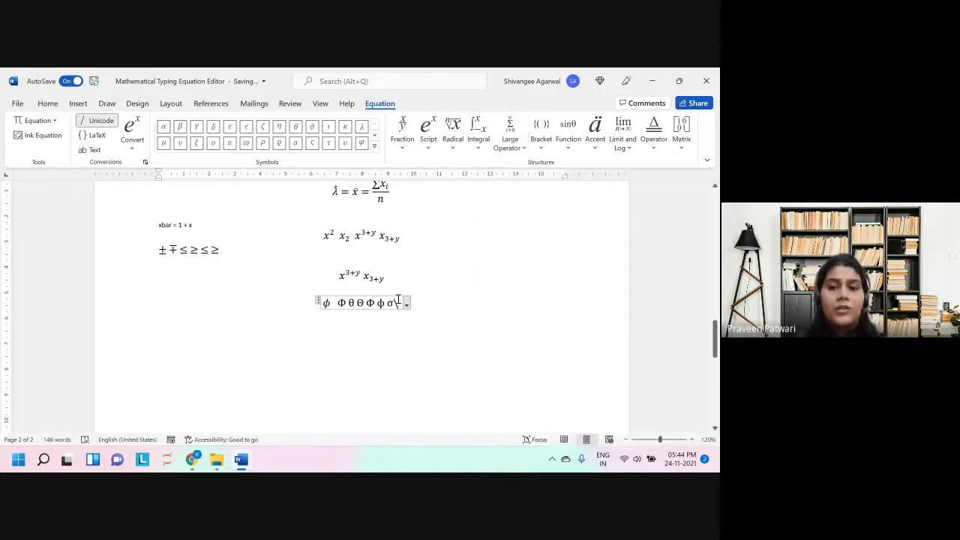
{"action": "type", "text": "Sig"}
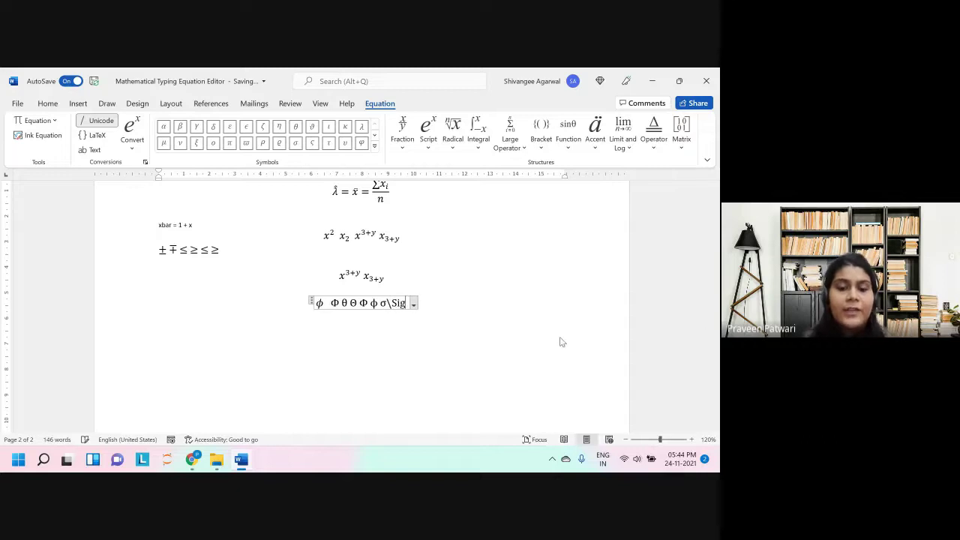
{"action": "type", "text": "ma"}
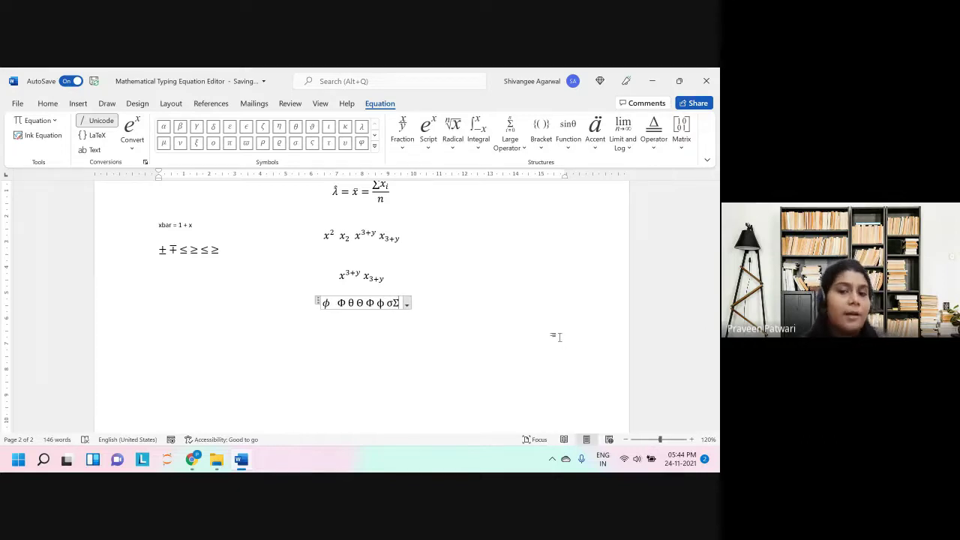
{"action": "key", "text": "BackSpace"}
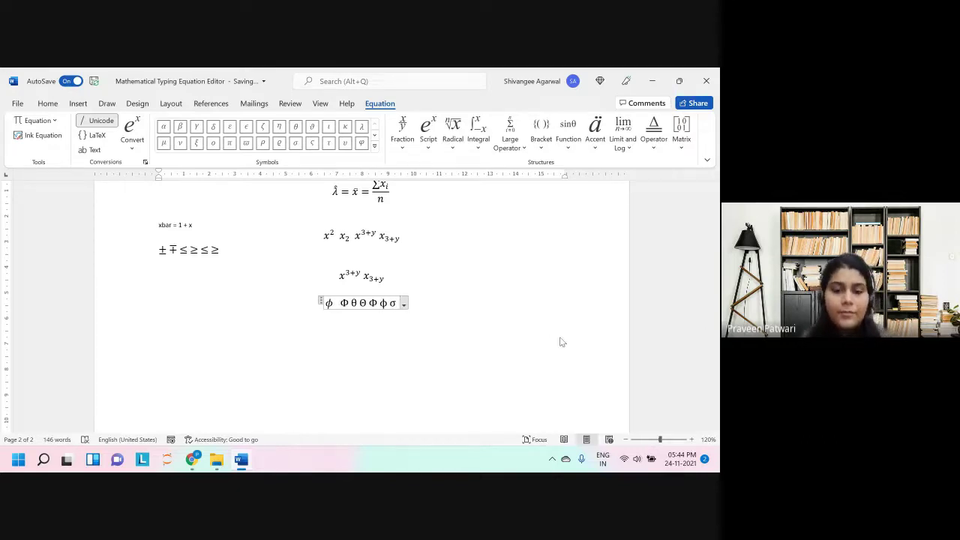
{"action": "type", "text": "\\"}
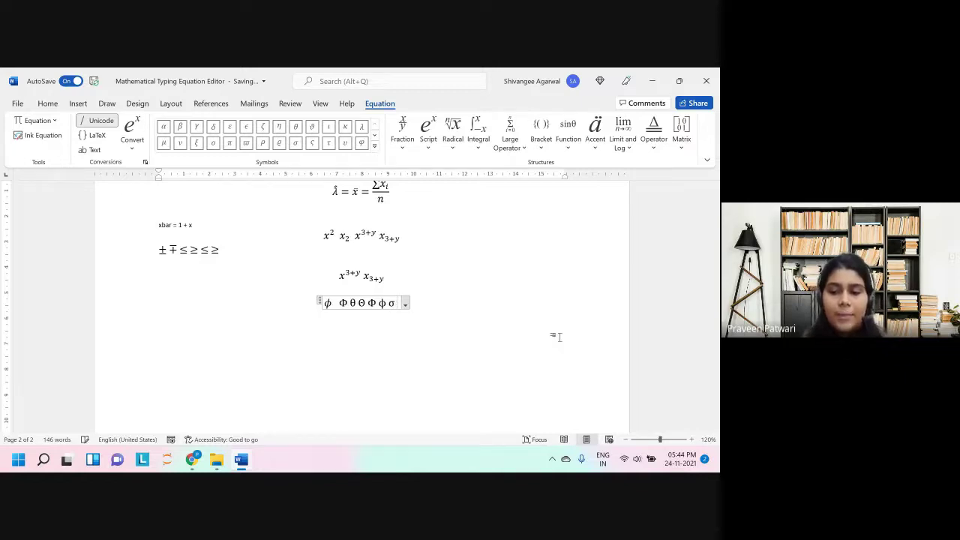
{"action": "type", "text": "lambd"}
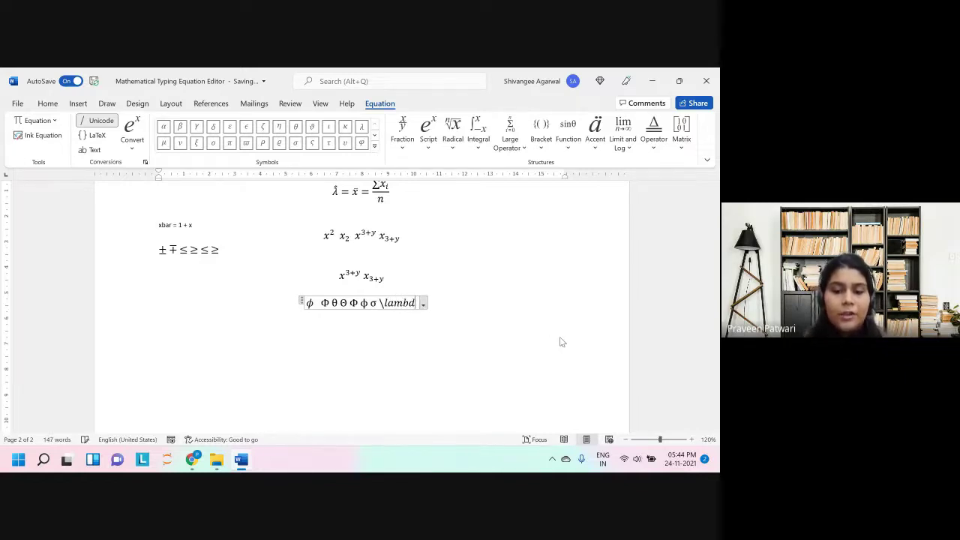
{"action": "type", "text": "a \\Lambda"}
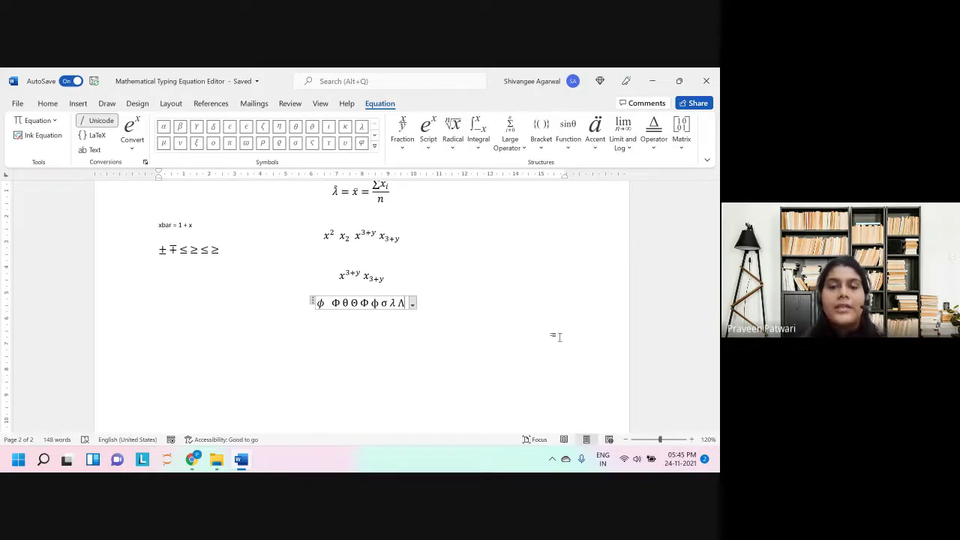
{"action": "key", "text": "BackSpace"}
{"action": "key", "text": "BackSpace"}
{"action": "key", "text": "BackSpace"}
{"action": "key", "text": "BackSpace"}
{"action": "key", "text": "BackSpace"}
{"action": "key", "text": "BackSpace"}
{"action": "key", "text": "BackSpace"}
{"action": "key", "text": "BackSpace"}
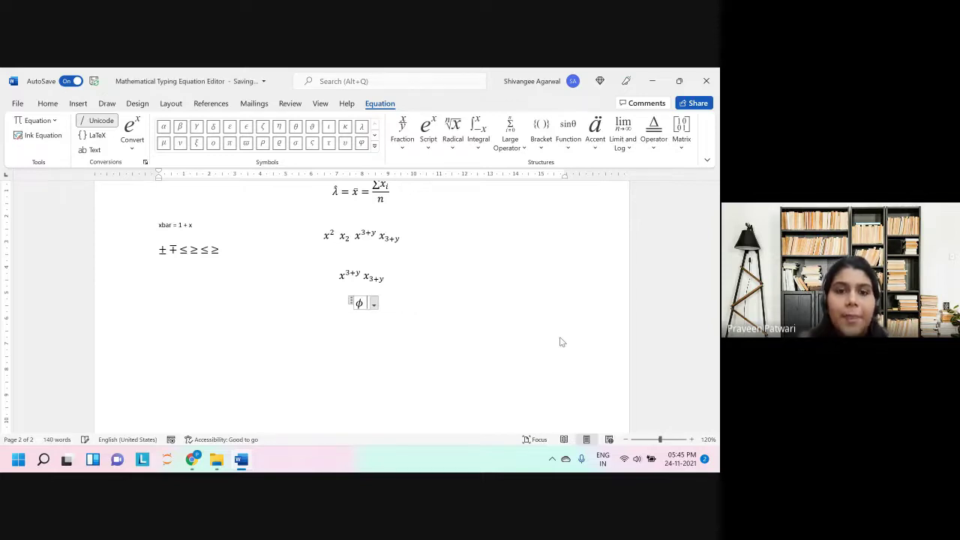
Step: Delete the last ϕ and insert a new equation below the x^{3+y} line on page 2
{"action": "key", "text": "BackSpace"}
{"action": "key", "text": "BackSpace"}
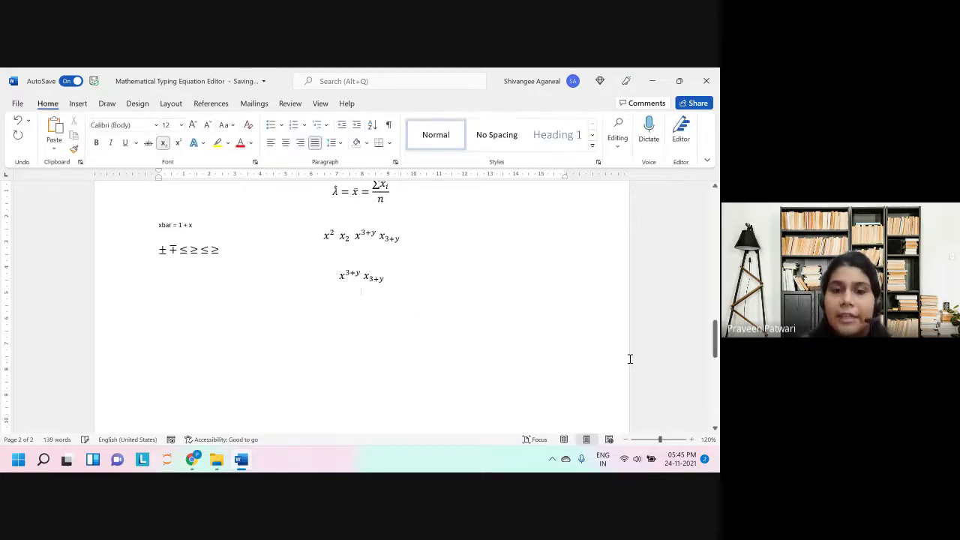
{"action": "scroll", "coordinate": [427, 289], "scroll_direction": "up", "scroll_amount": 15}
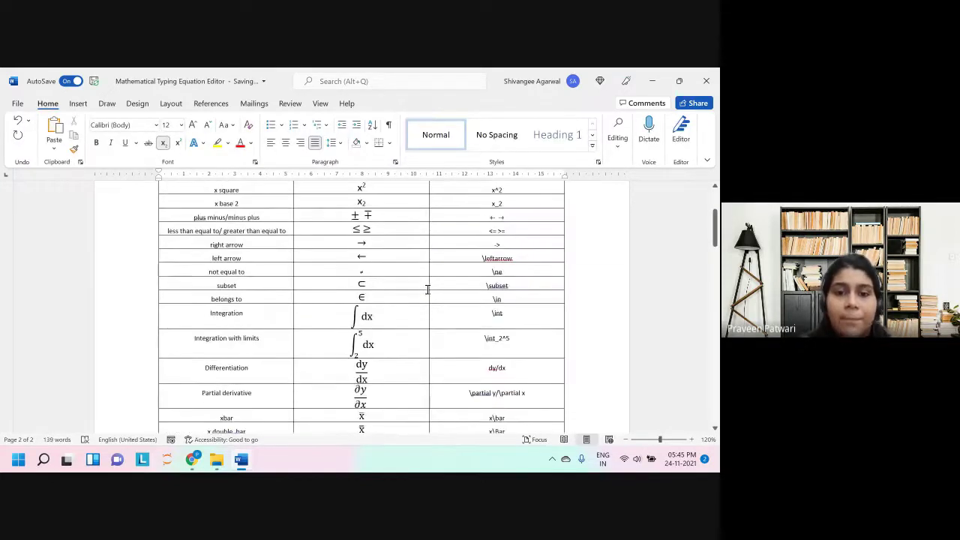
{"action": "scroll", "coordinate": [427, 289], "scroll_direction": "down", "scroll_amount": 5}
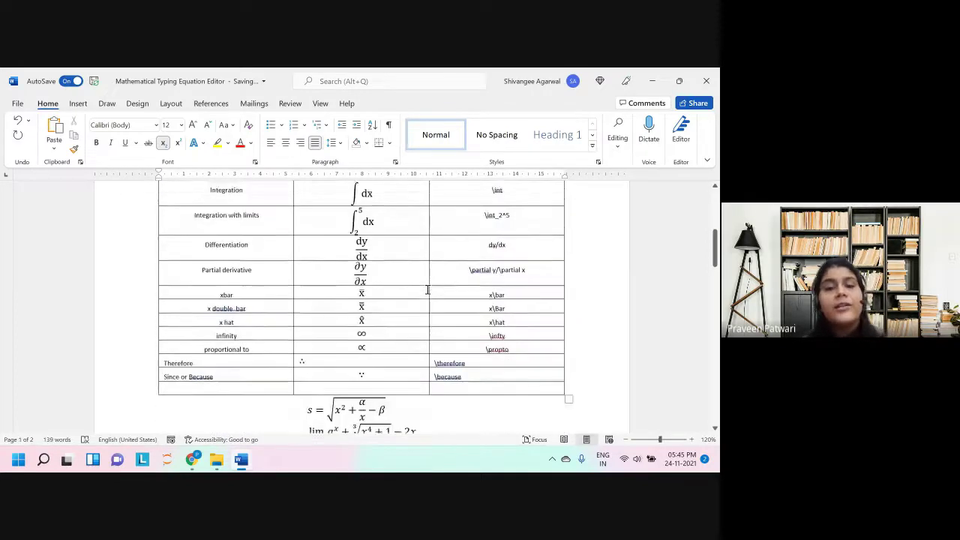
{"action": "scroll", "coordinate": [428, 289], "scroll_direction": "down", "scroll_amount": 12}
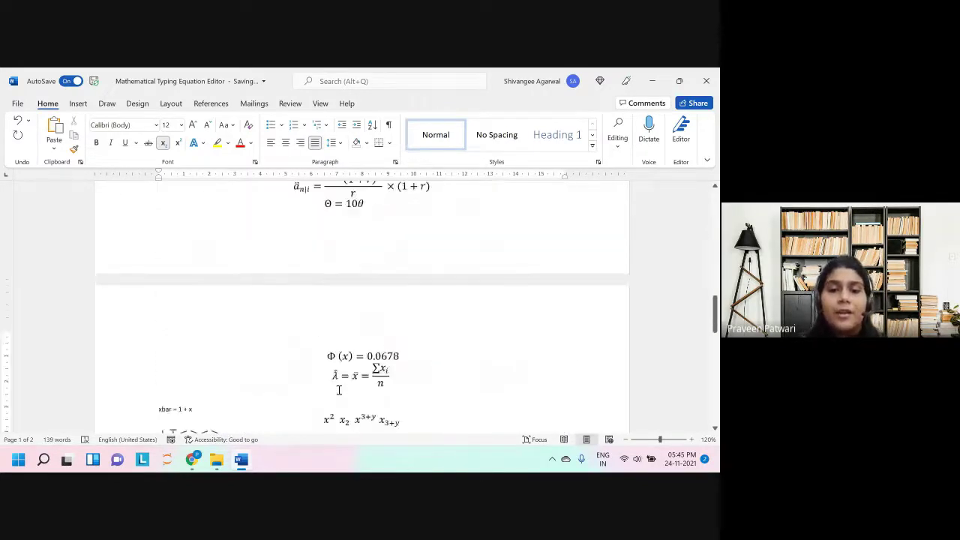
{"action": "scroll", "coordinate": [448, 367], "scroll_direction": "down", "scroll_amount": 4}
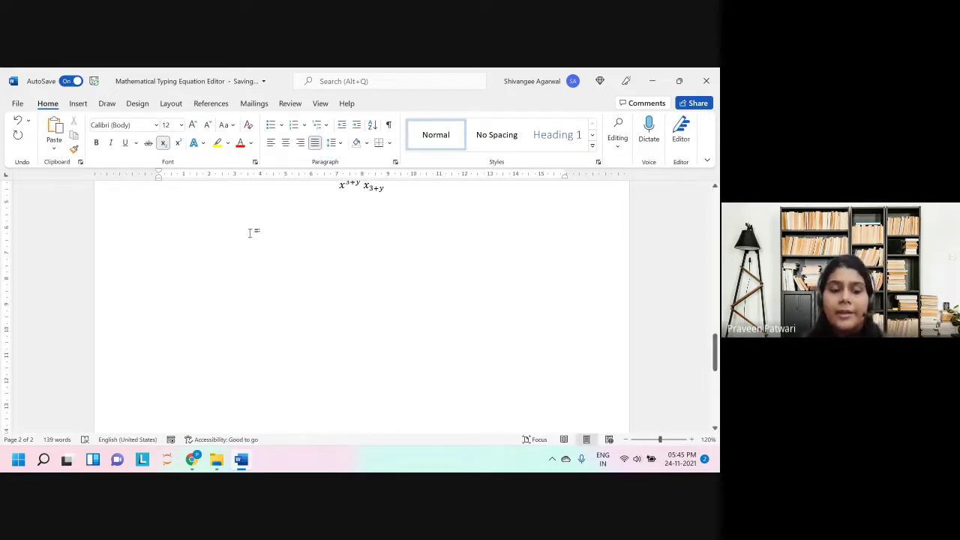
{"action": "key", "text": "alt+equal"}
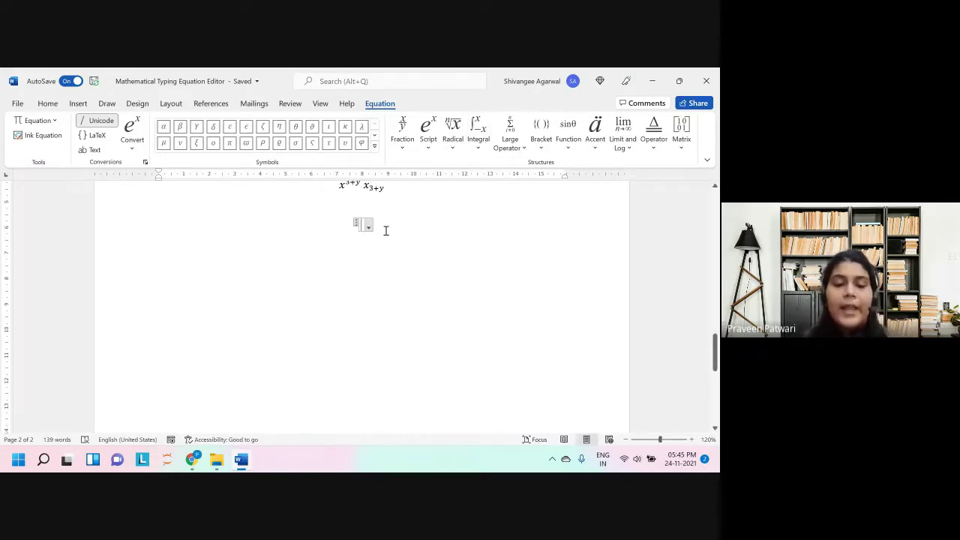
{"action": "type", "text": "e"}
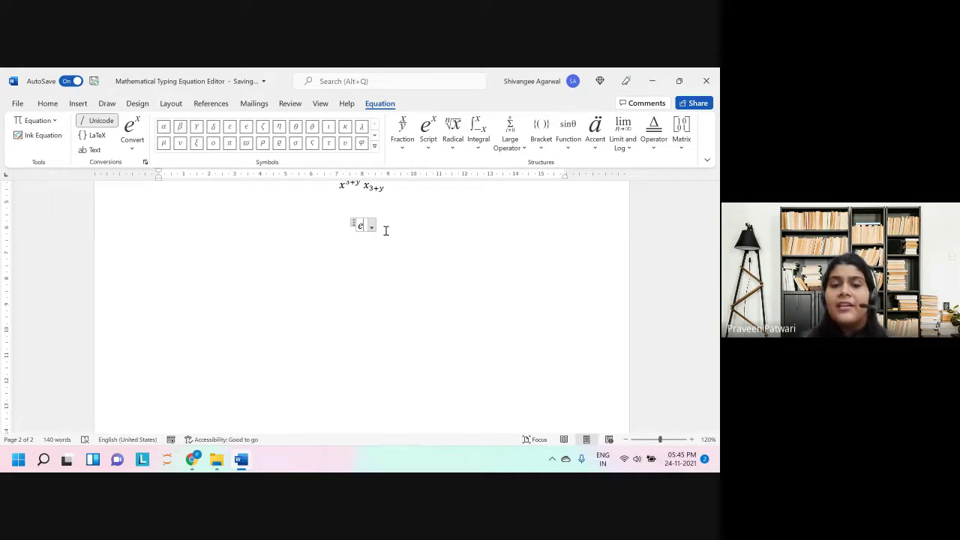
{"action": "type", "text": "^"}
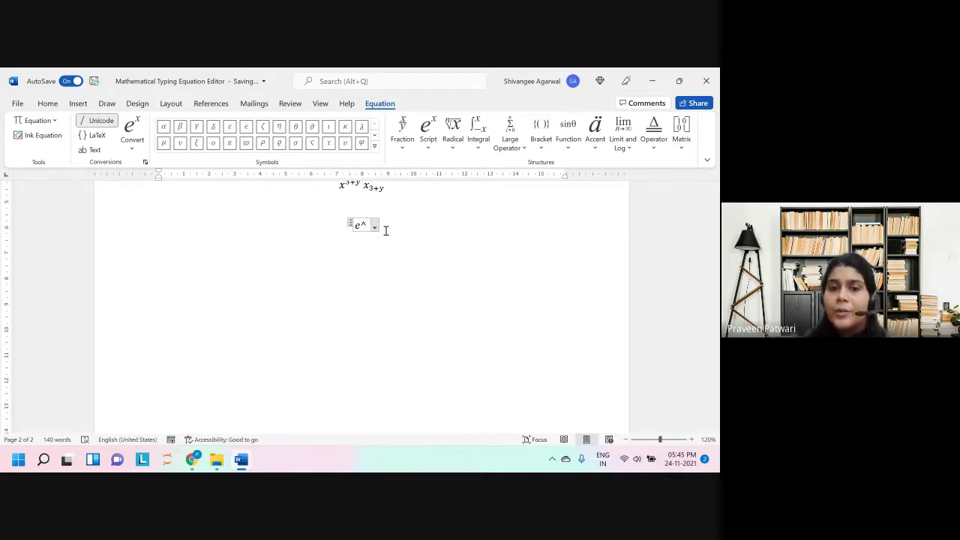
{"action": "type", "text": "("}
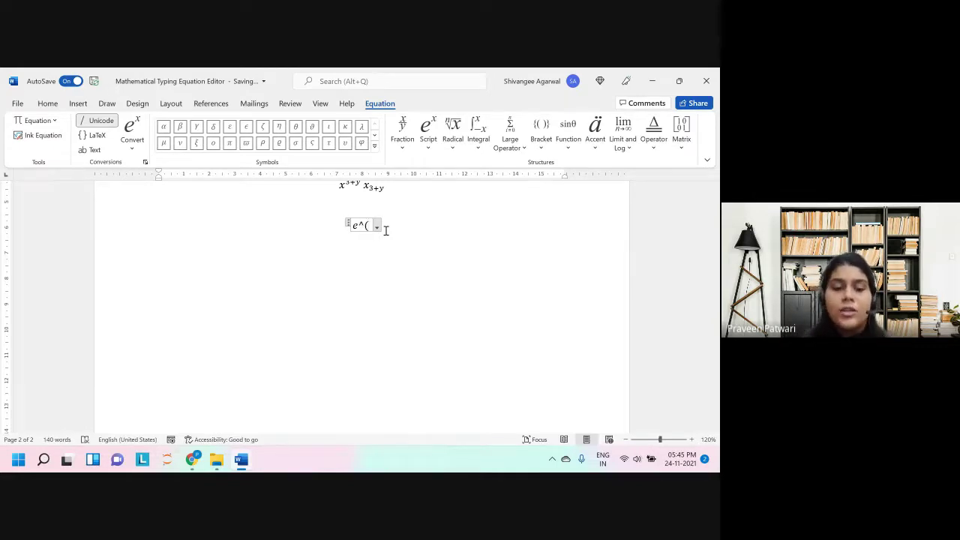
{"action": "type", "text": "3 + y)"}
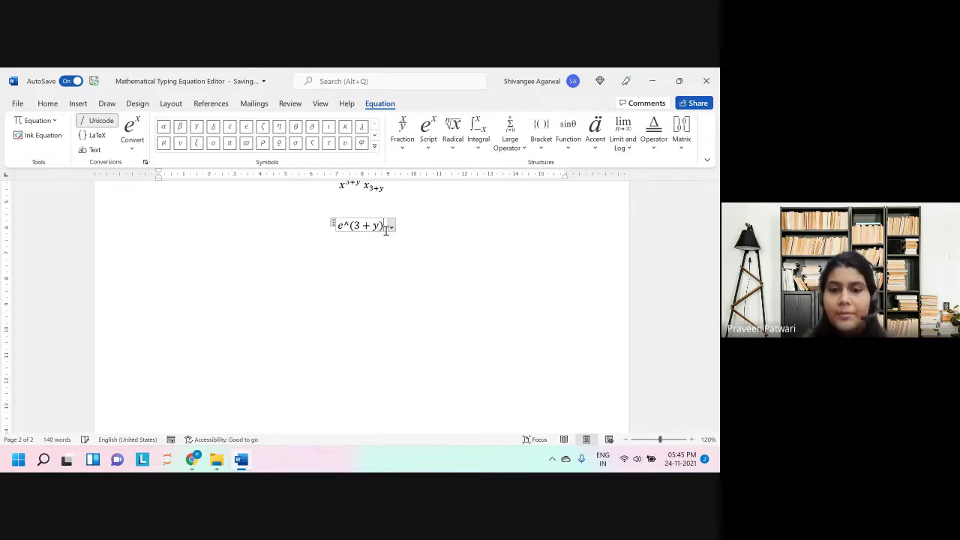
{"action": "key", "text": "space"}
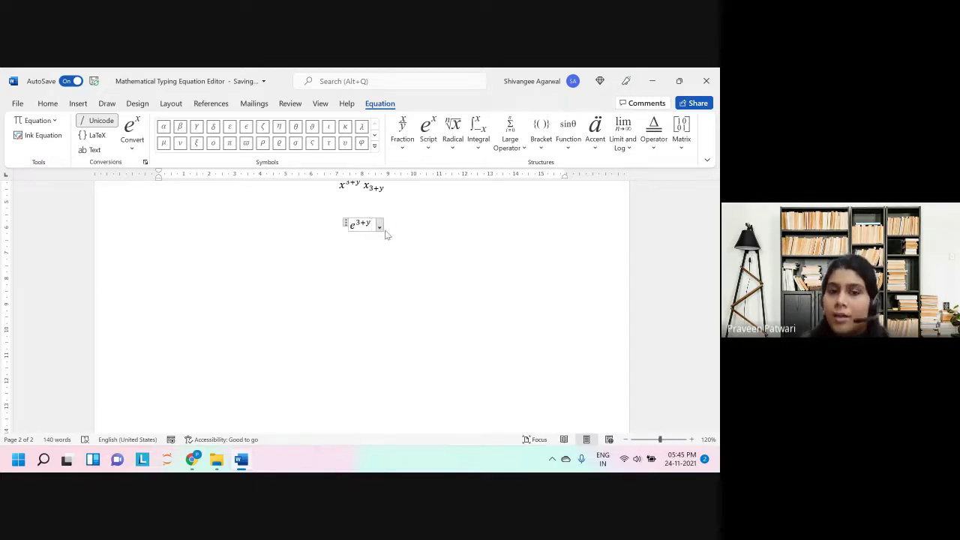
{"action": "key", "text": "Right"}
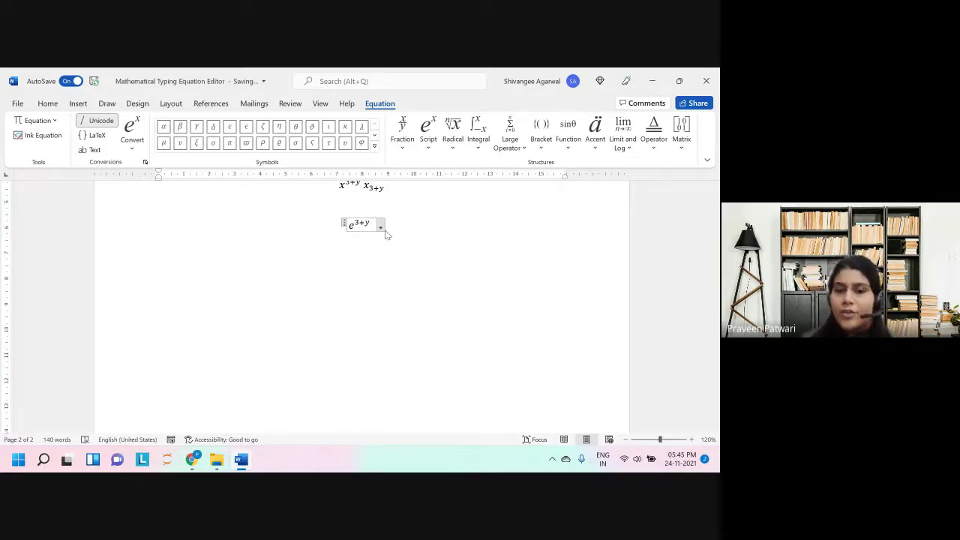
{"action": "key", "text": "BackSpace"}
{"action": "key", "text": "BackSpace"}
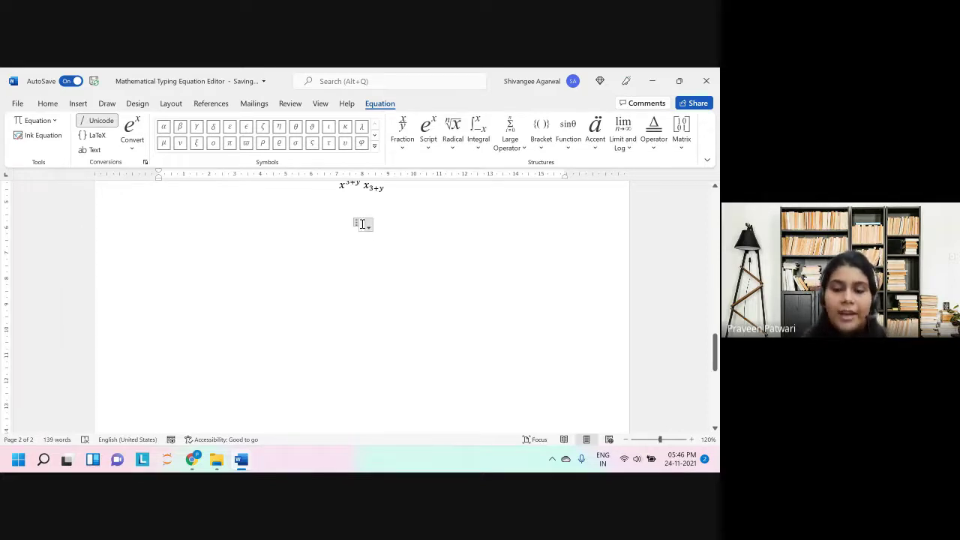
Step: Build the equation √(4x + y) as a radical by typing \sqrt(4x+y)
{"action": "type", "text": "x"}
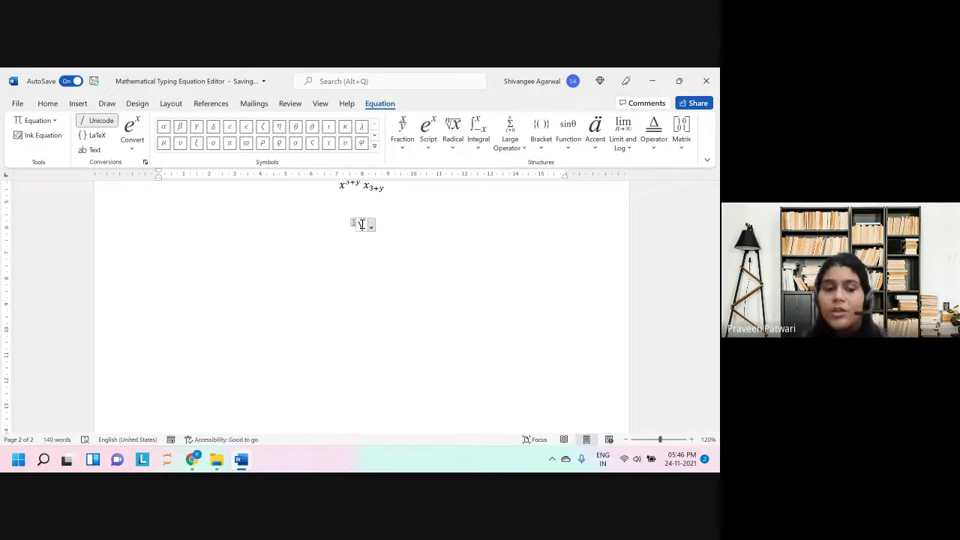
{"action": "type", "text": "sqrt"}
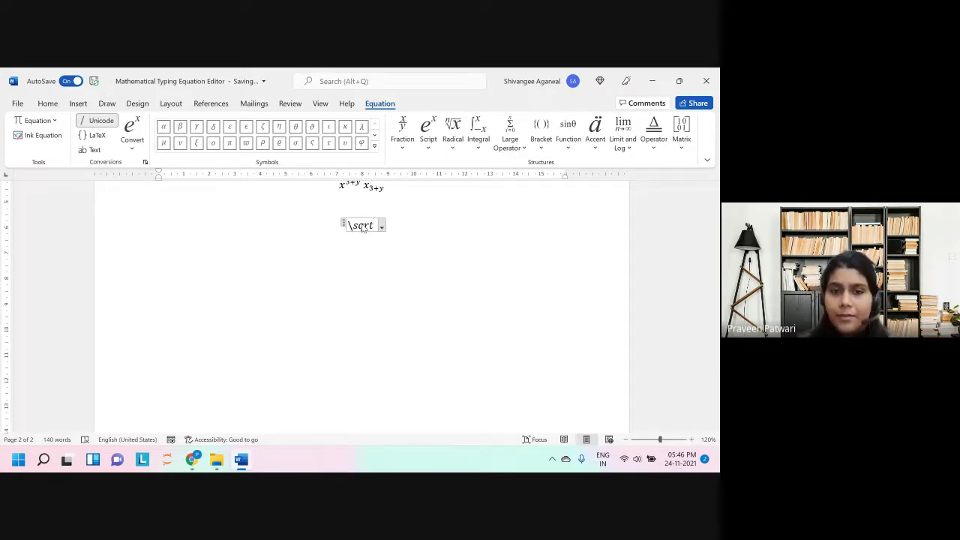
{"action": "key", "text": "space"}
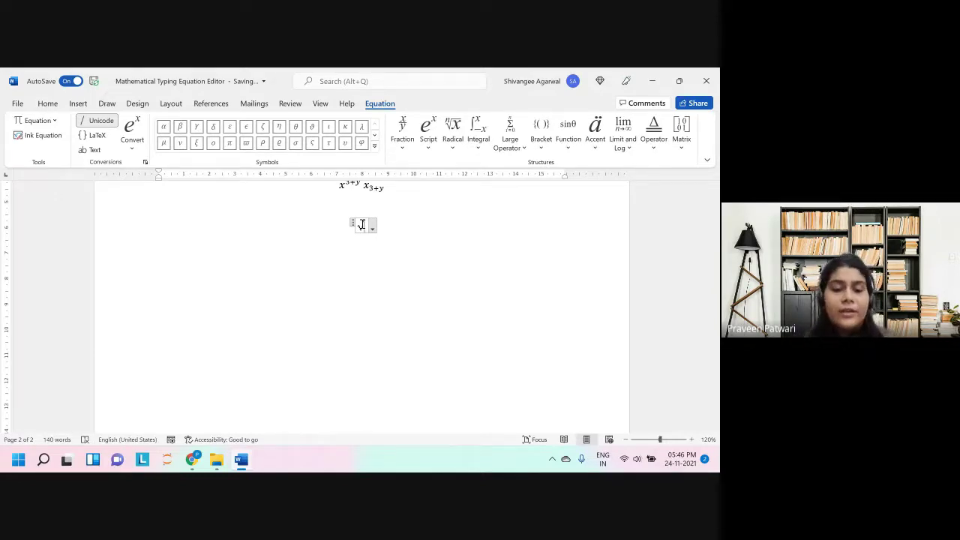
{"action": "type", "text": "4x+y"}
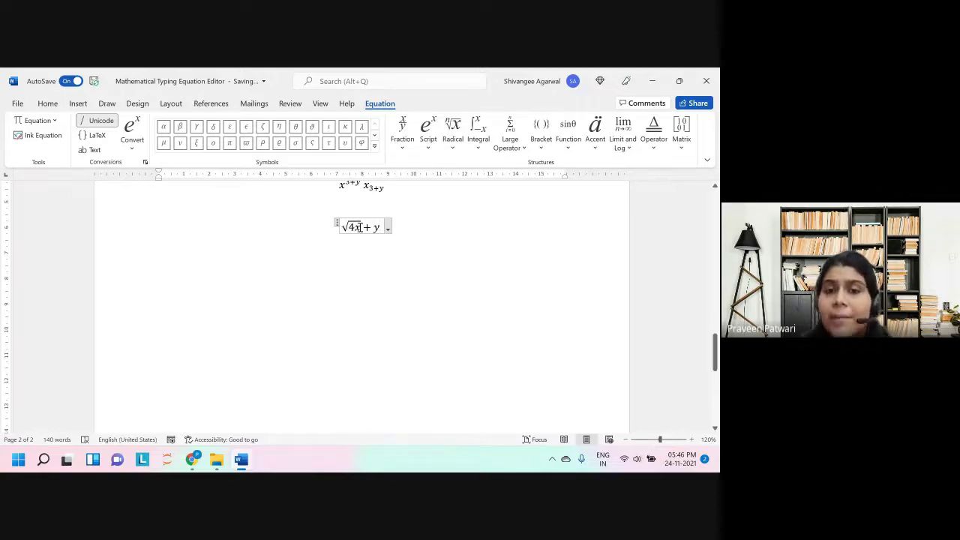
{"action": "left_click_drag", "start_coordinate": [360, 228], "coordinate": [347, 221]}
{"action": "left_click", "coordinate": [346, 221]}
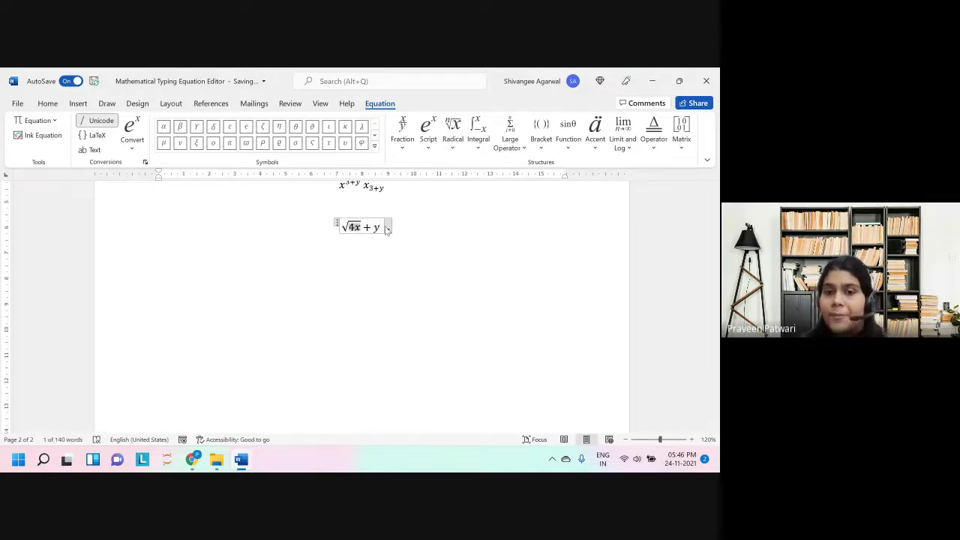
{"action": "left_click", "coordinate": [377, 227]}
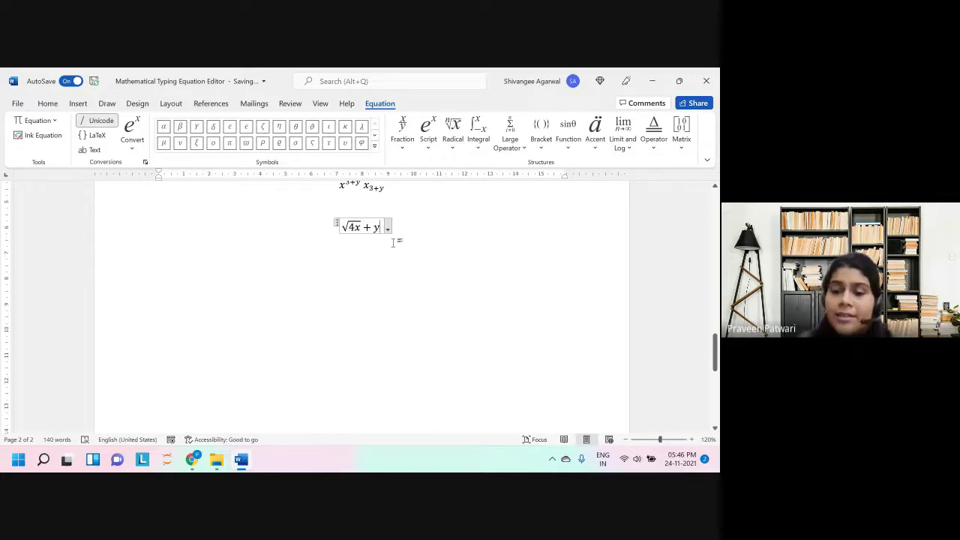
{"action": "key", "text": "BackSpace"}
{"action": "key", "text": "BackSpace"}
{"action": "key", "text": "BackSpace"}
{"action": "key", "text": "BackSpace"}
{"action": "key", "text": "BackSpace"}
{"action": "key", "text": "BackSpace"}
{"action": "type", "text": "\\"}
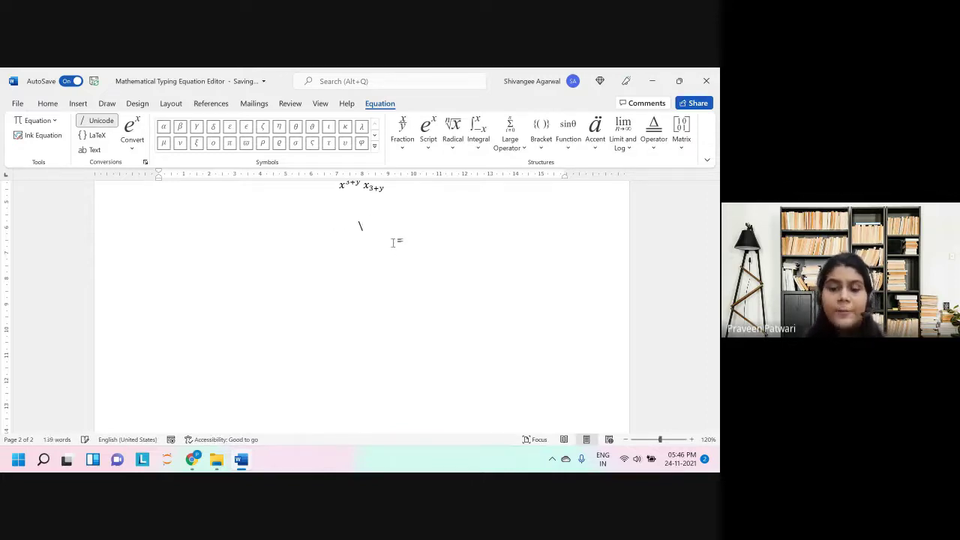
{"action": "type", "text": "sqrt("}
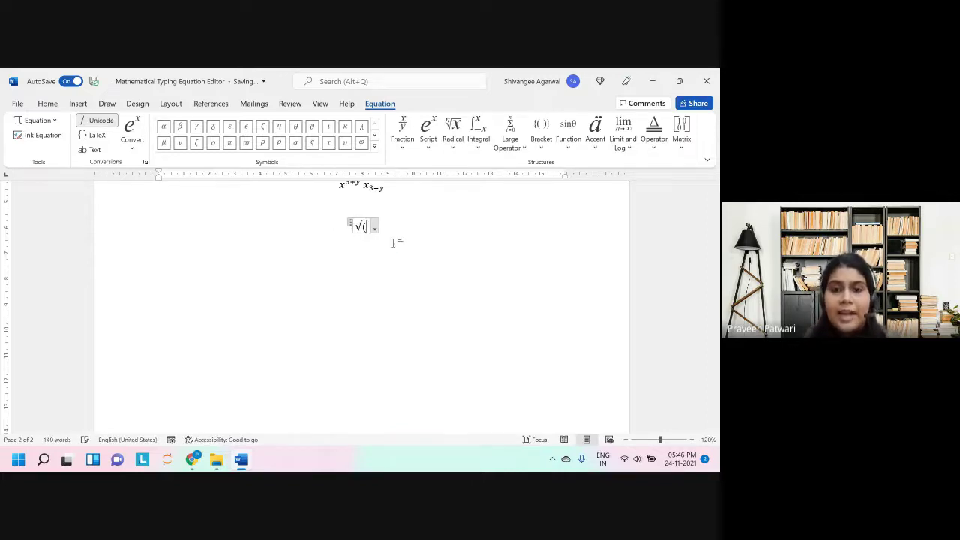
{"action": "type", "text": "4x+y)"}
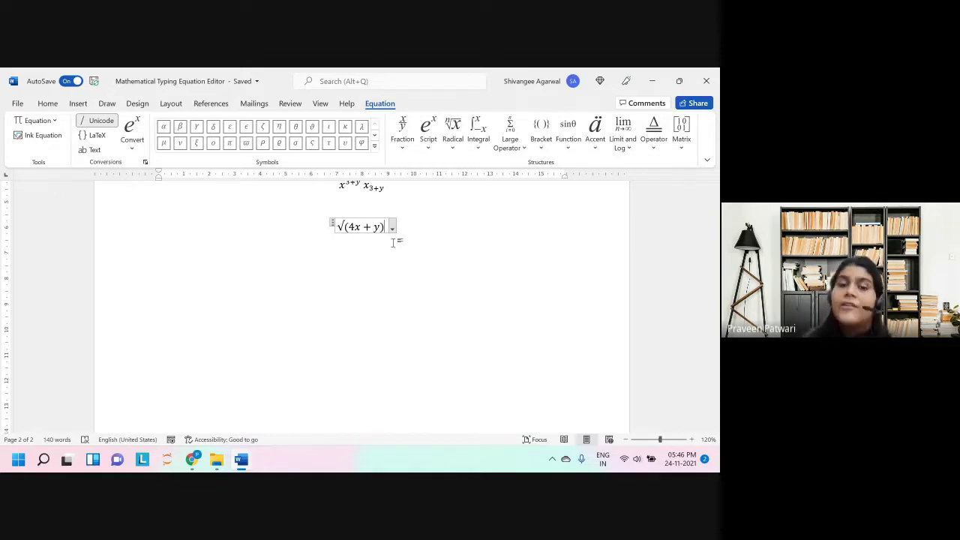
{"action": "key", "text": "space"}
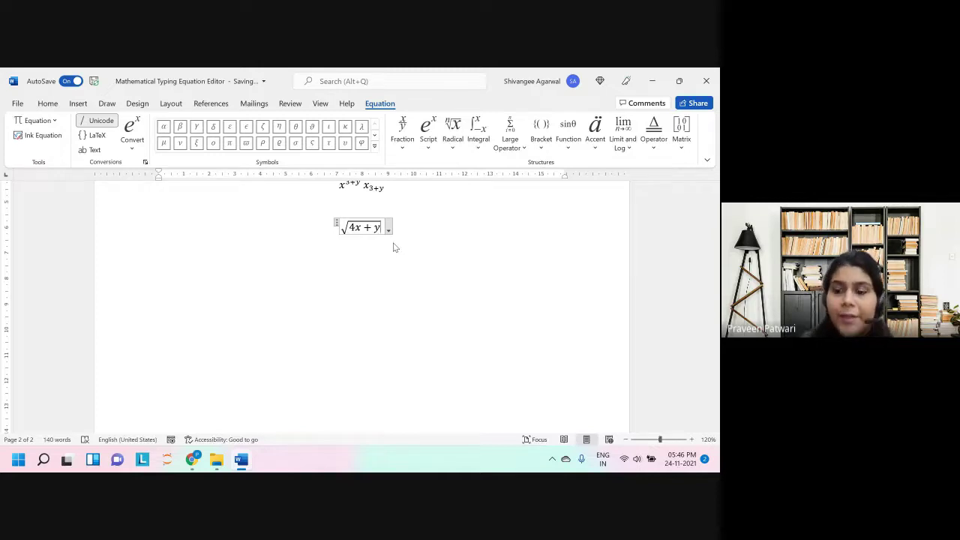
{"action": "key", "text": "shift+Home"}
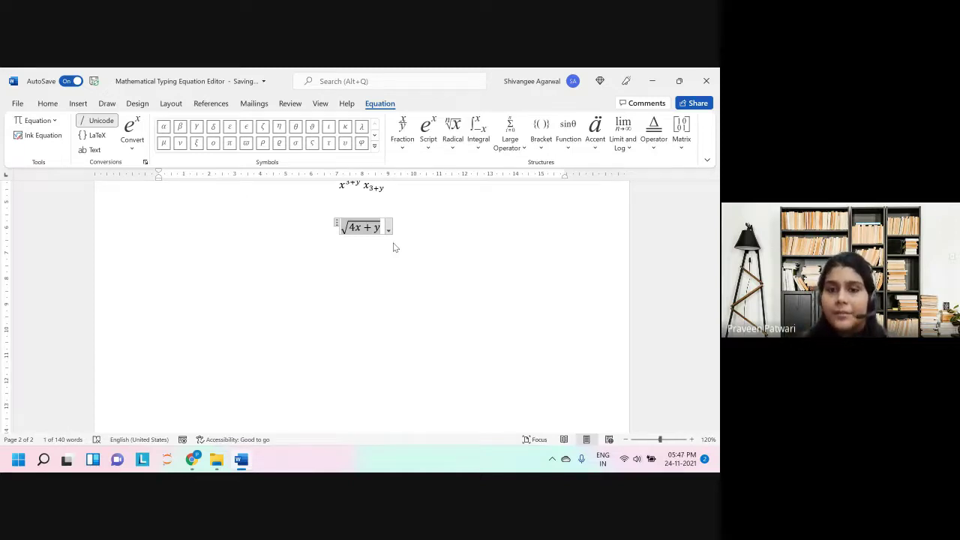
Step: Replace √(4x + y) with an empty nth-root template after briefly trying \cbrt
{"action": "key", "text": "Delete"}
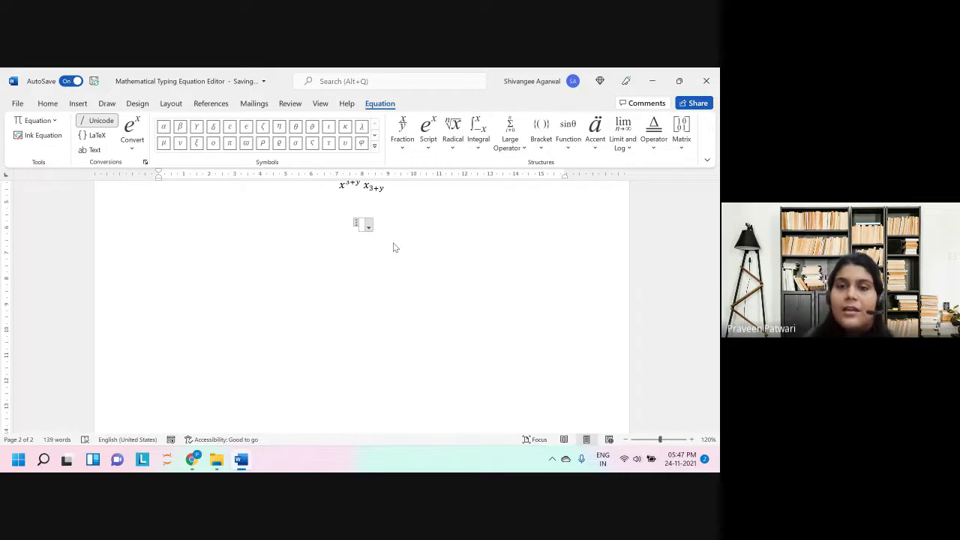
{"action": "left_click", "coordinate": [457, 133]}
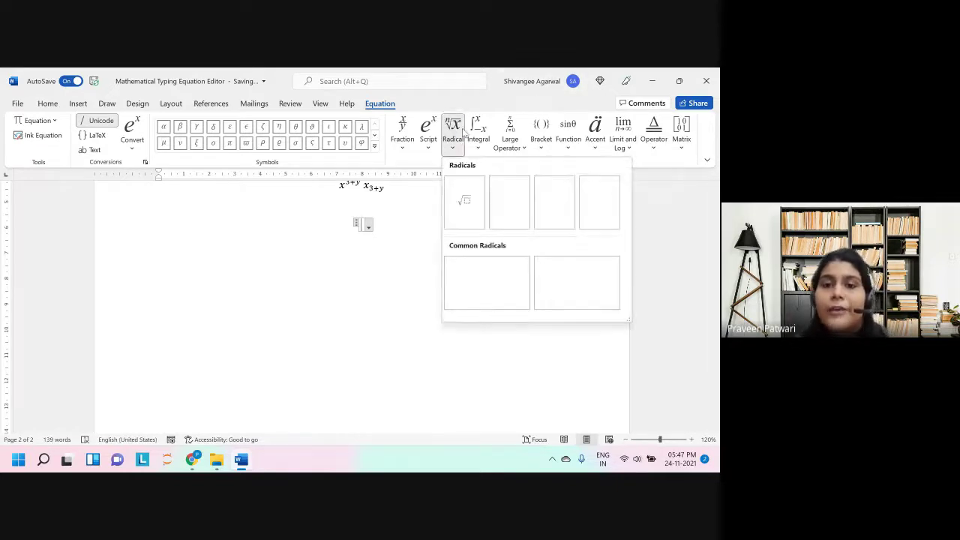
{"action": "key", "text": "Escape"}
{"action": "type", "text": "\\"}
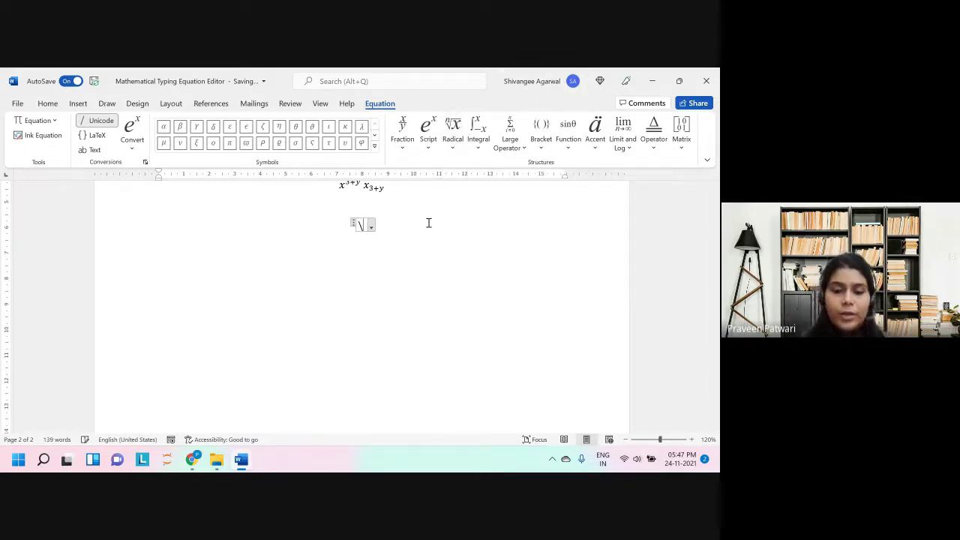
{"action": "type", "text": "cbrt"}
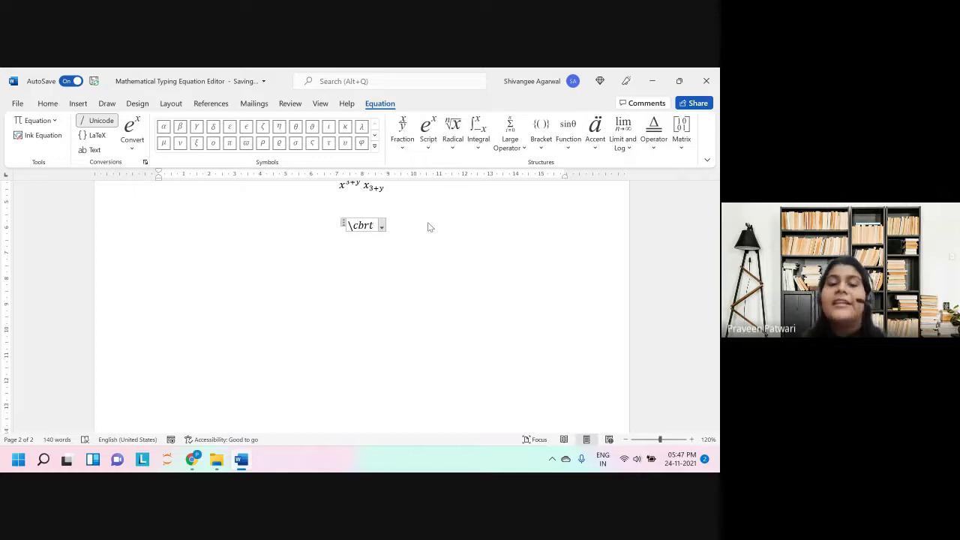
{"action": "key", "text": "space"}
{"action": "key", "text": "BackSpace"}
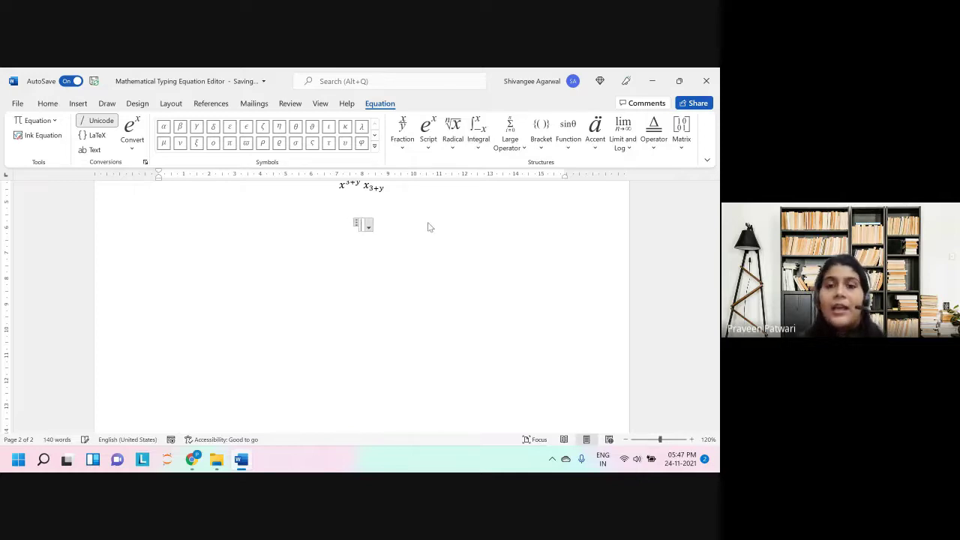
{"action": "left_click", "coordinate": [453, 135]}
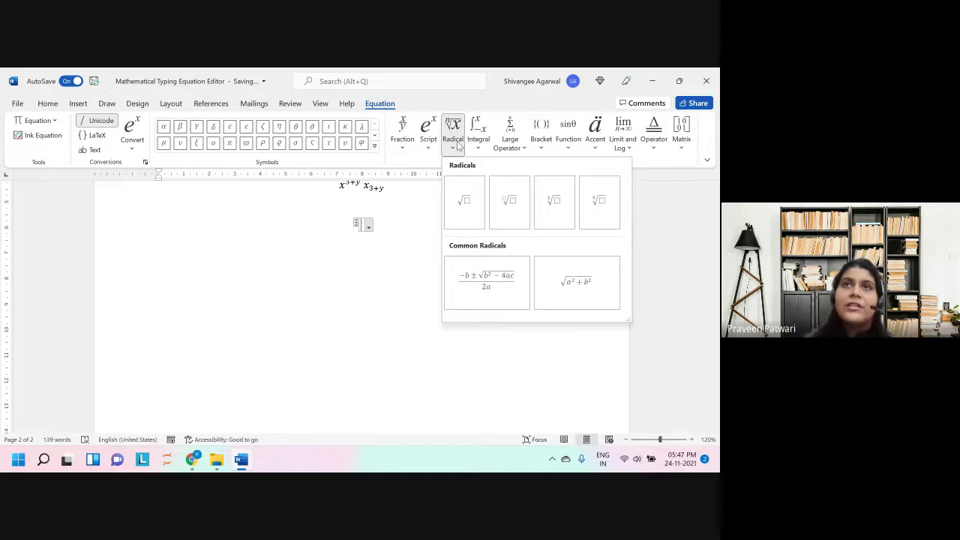
{"action": "left_click", "coordinate": [510, 202]}
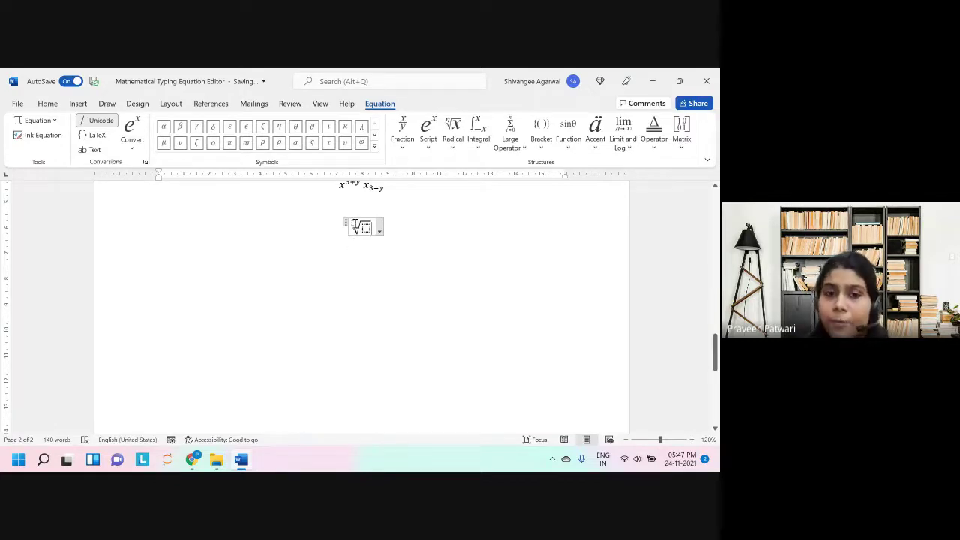
Step: Fill the root with degree 10 and radicand 6 + y − e^y
{"action": "type", "text": "10√"}
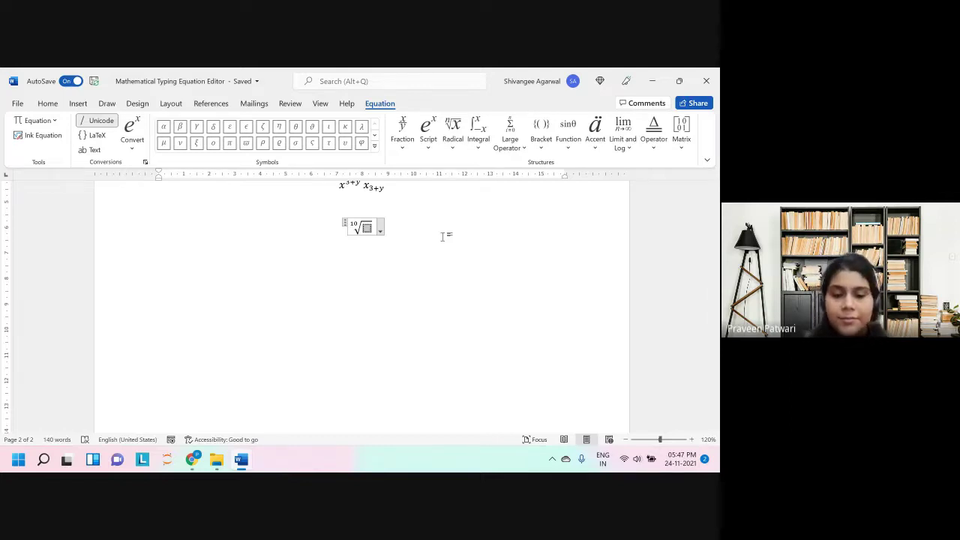
{"action": "type", "text": "6+y-4"}
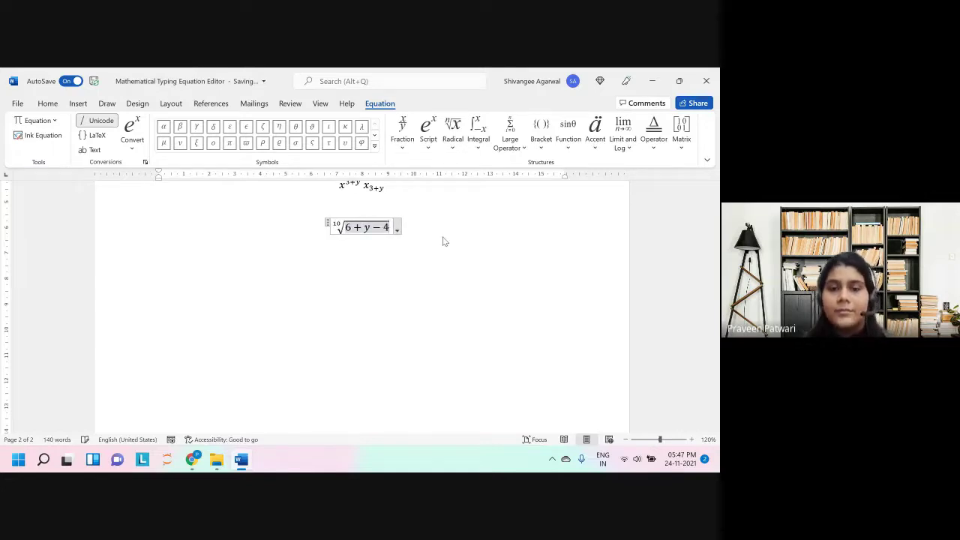
{"action": "key", "text": "BackSpace"}
{"action": "type", "text": "e"}
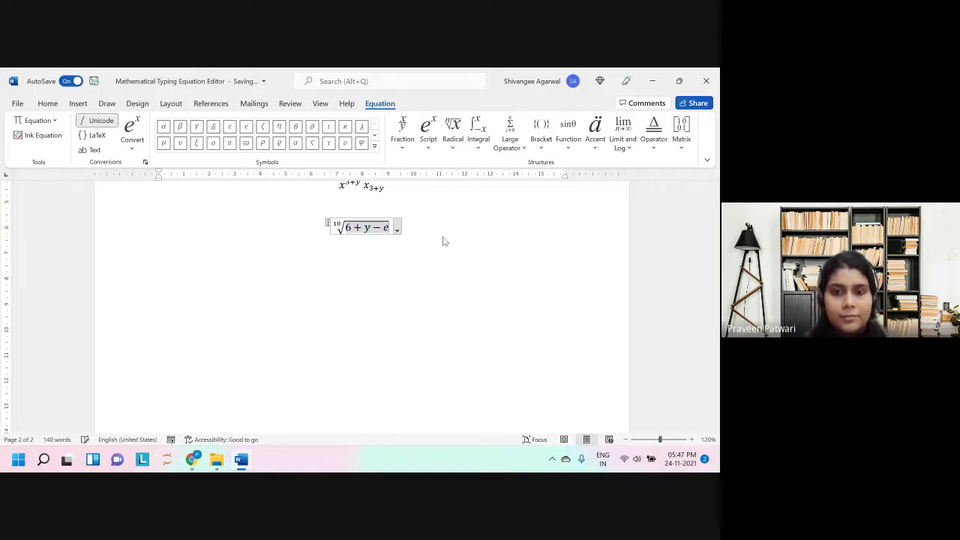
{"action": "type", "text": "^y"}
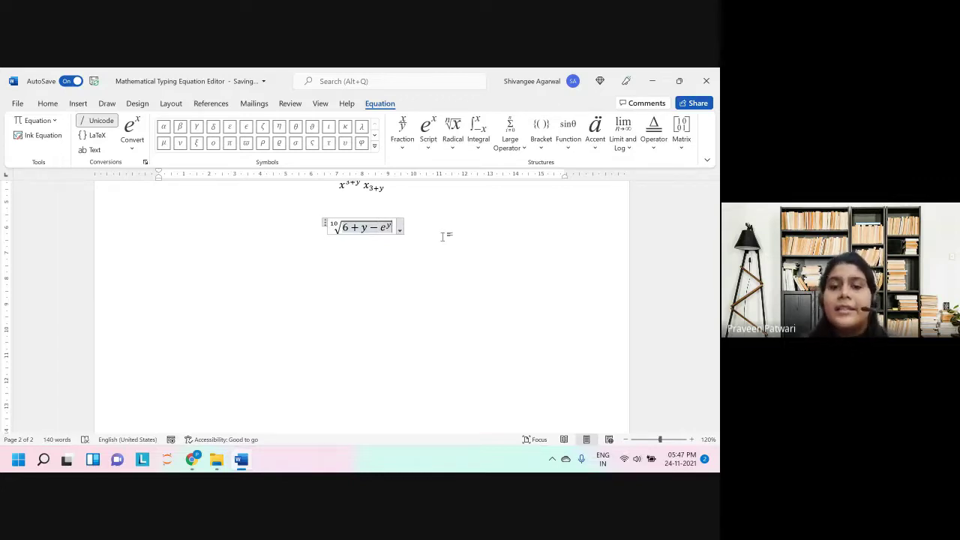
{"action": "key", "text": "Right"}
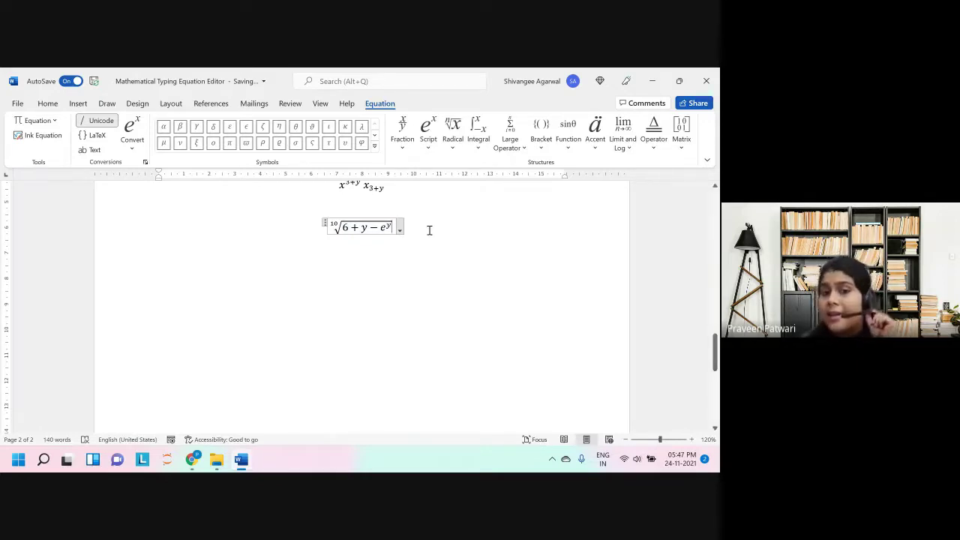
{"action": "left_click_drag", "start_coordinate": [409, 227], "coordinate": [330, 227]}
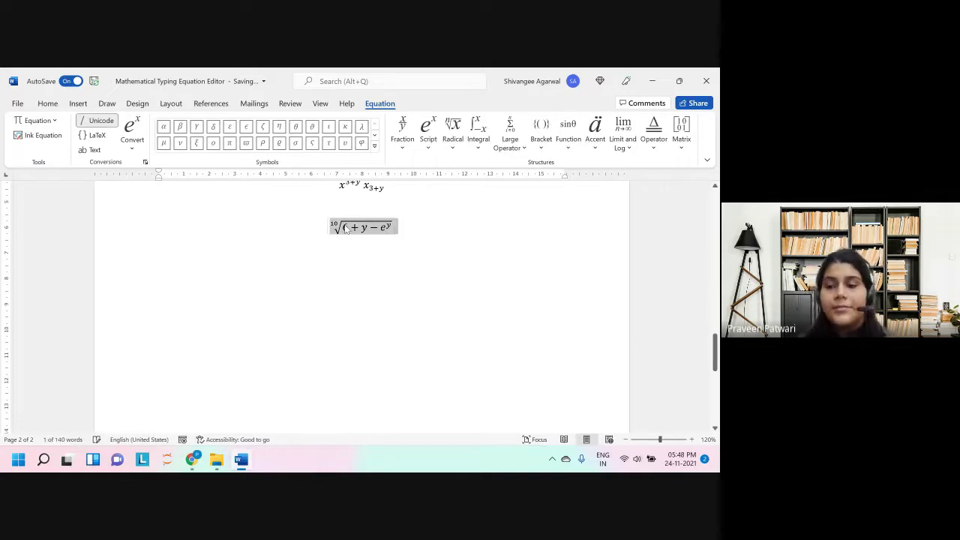
Step: Delete the 10th-root equation, then build and remove a trial integral with lower limit 6
{"action": "key", "text": "Delete"}
{"action": "key", "text": "alt+equal"}
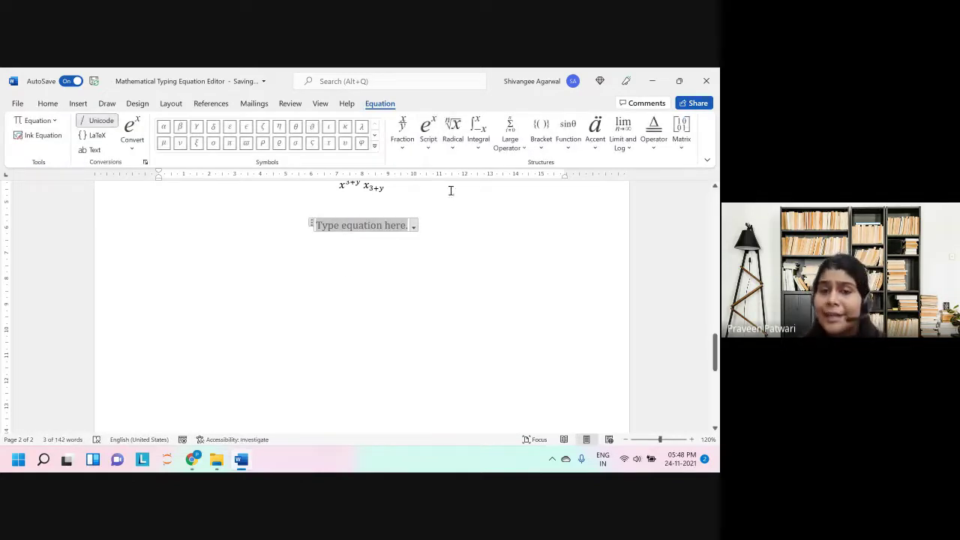
{"action": "type", "text": "\\"}
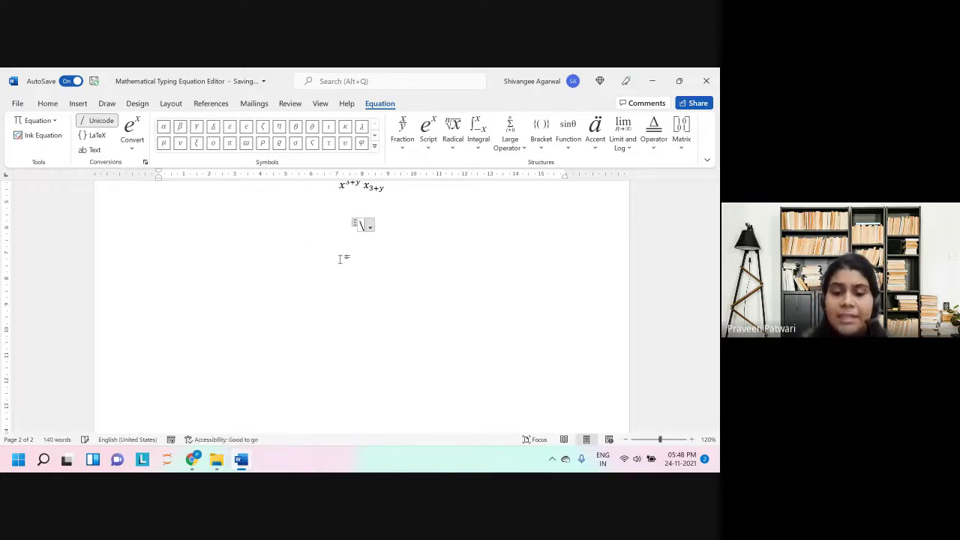
{"action": "type", "text": "int"}
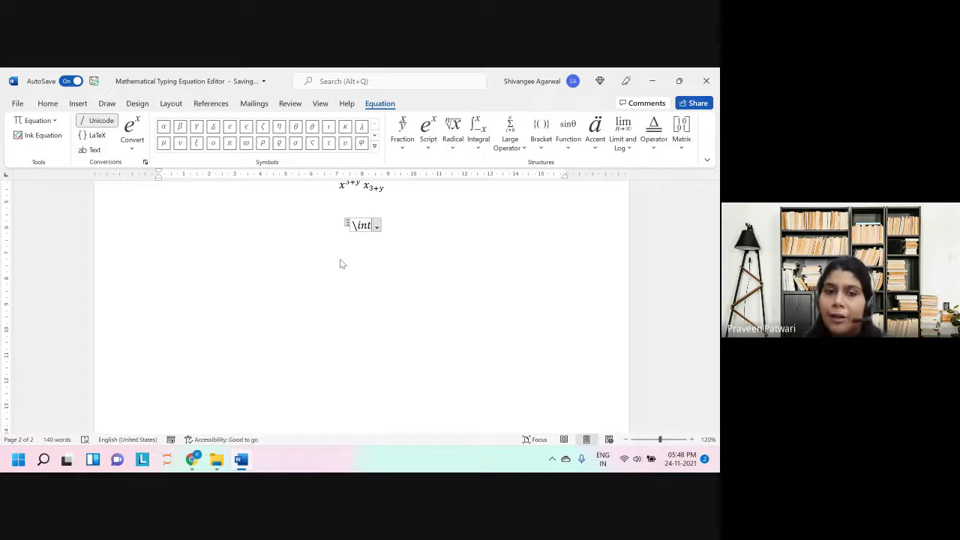
{"action": "key", "text": "space"}
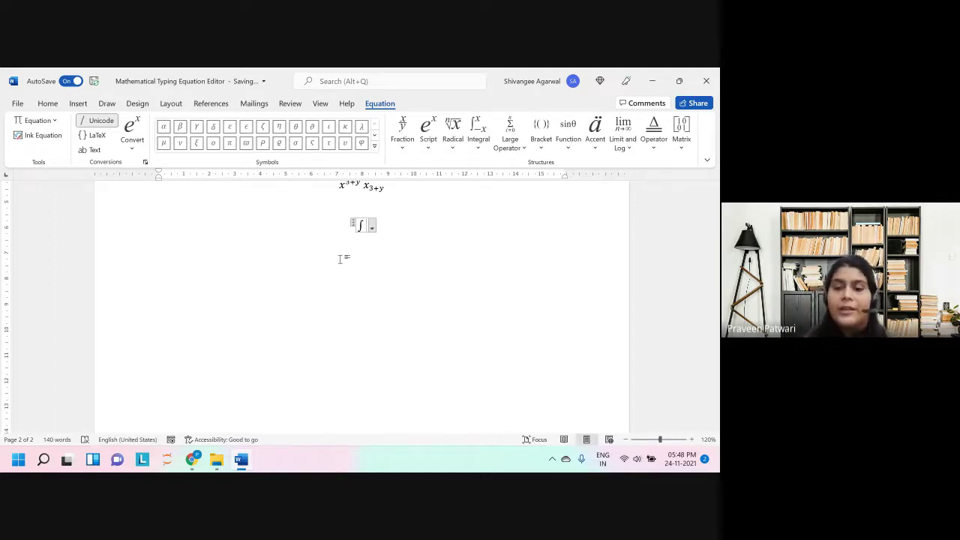
{"action": "type", "text": "_"}
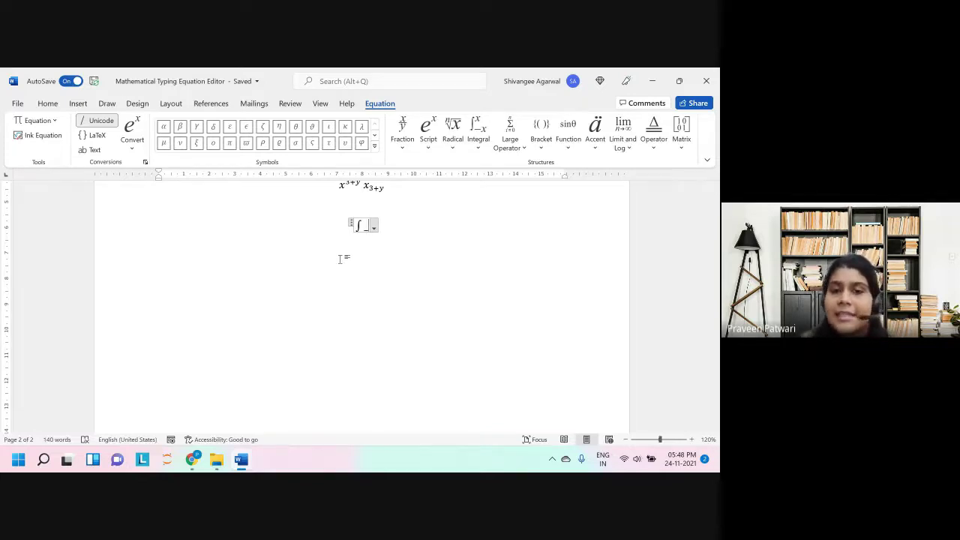
{"action": "type", "text": "6"}
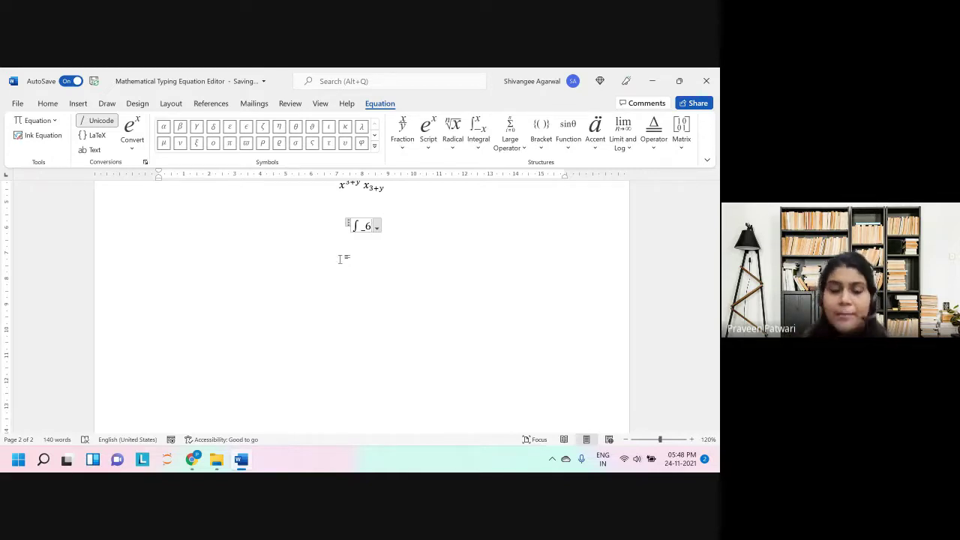
{"action": "key", "text": "space"}
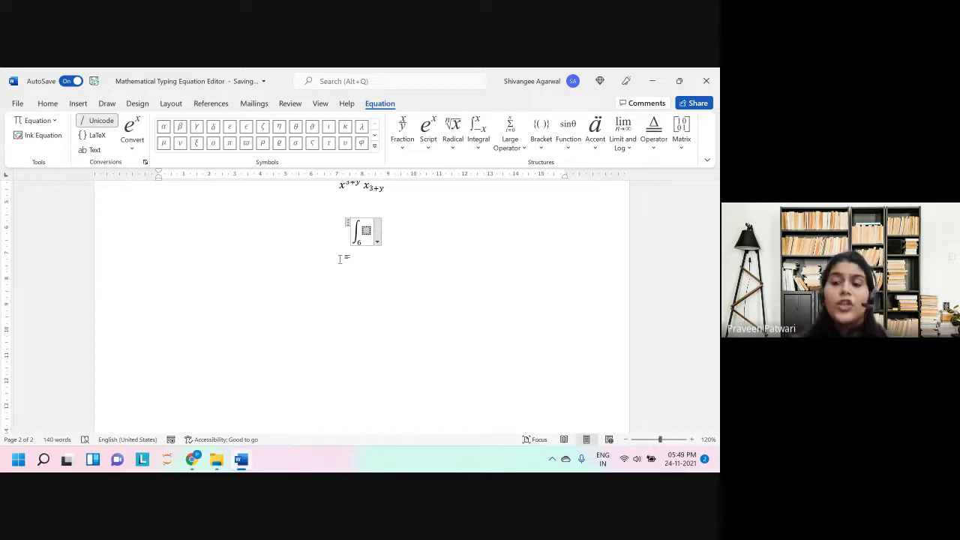
{"action": "key", "text": "BackSpace"}
{"action": "key", "text": "BackSpace"}
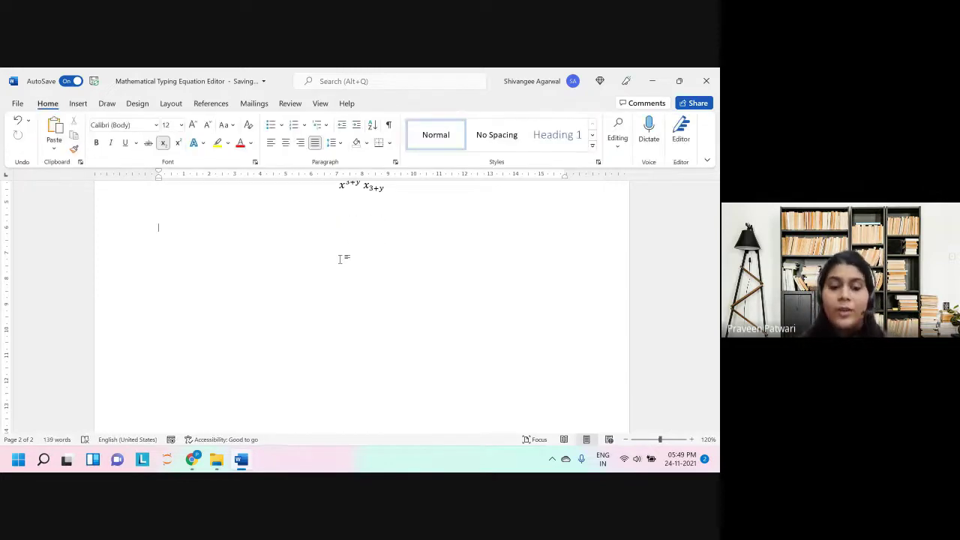
Step: Insert an integral from 6 to 9 and start its integrand with 3y + 8
{"action": "key", "text": "alt+equal"}
{"action": "type", "text": "\\in"}
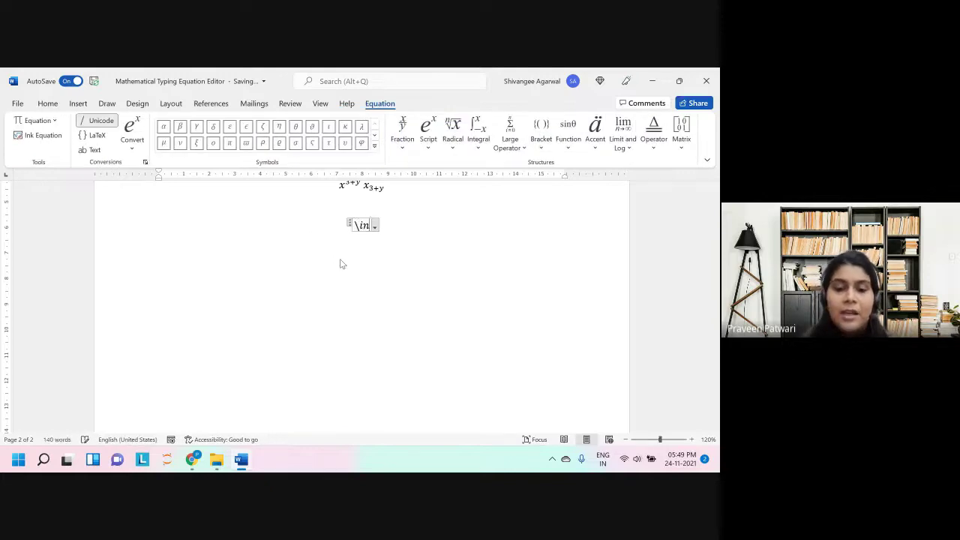
{"action": "type", "text": "t _6"}
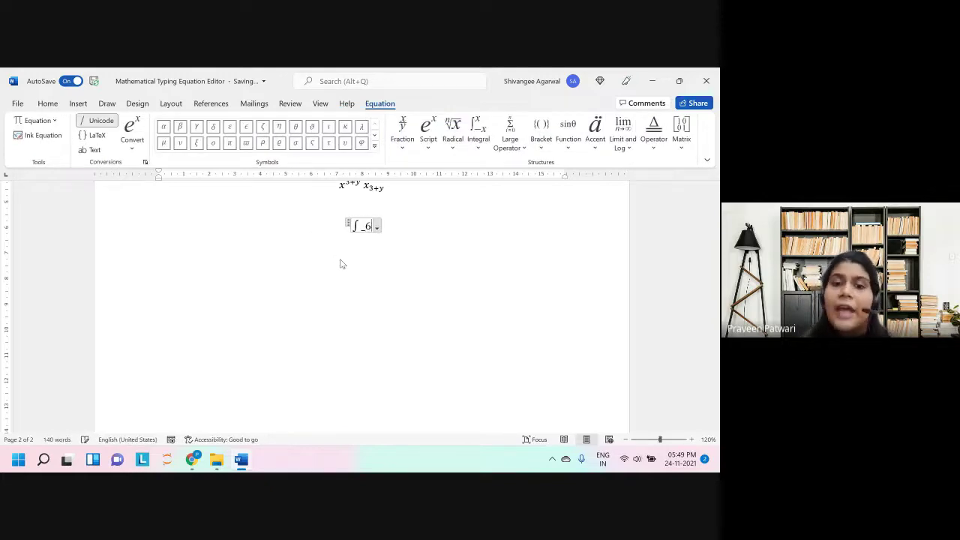
{"action": "type", "text": "^5"}
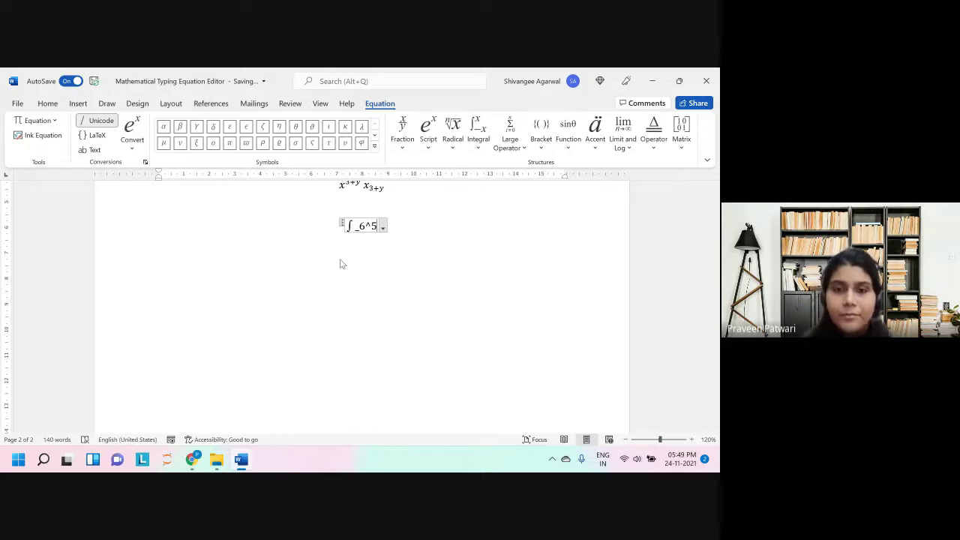
{"action": "key", "text": "BackSpace"}
{"action": "type", "text": "9"}
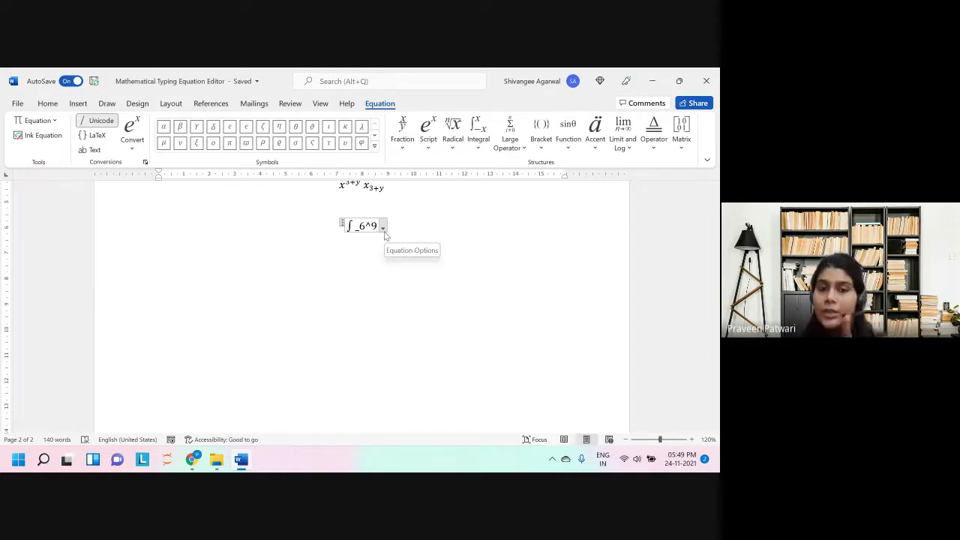
{"action": "left_click", "coordinate": [384, 233]}
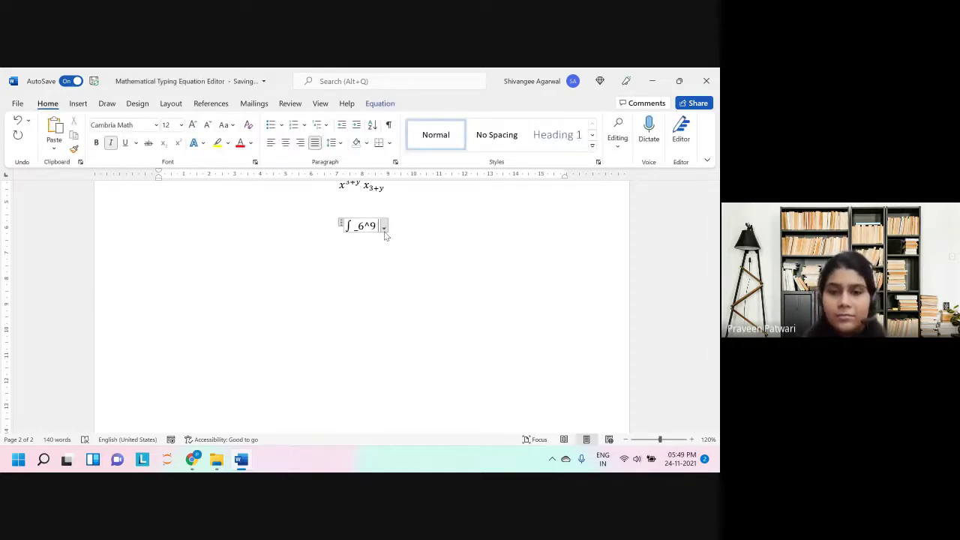
{"action": "key", "text": "space"}
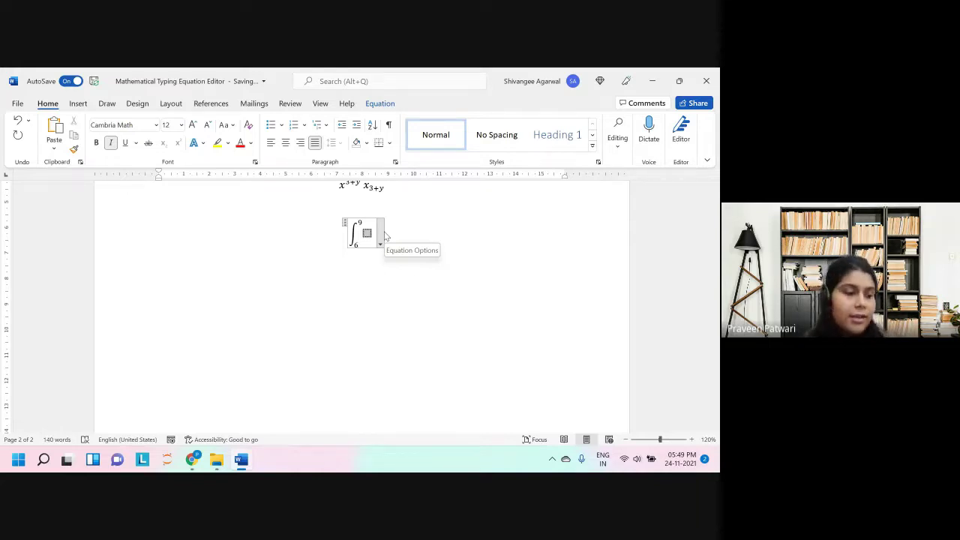
{"action": "type", "text": "3y + "}
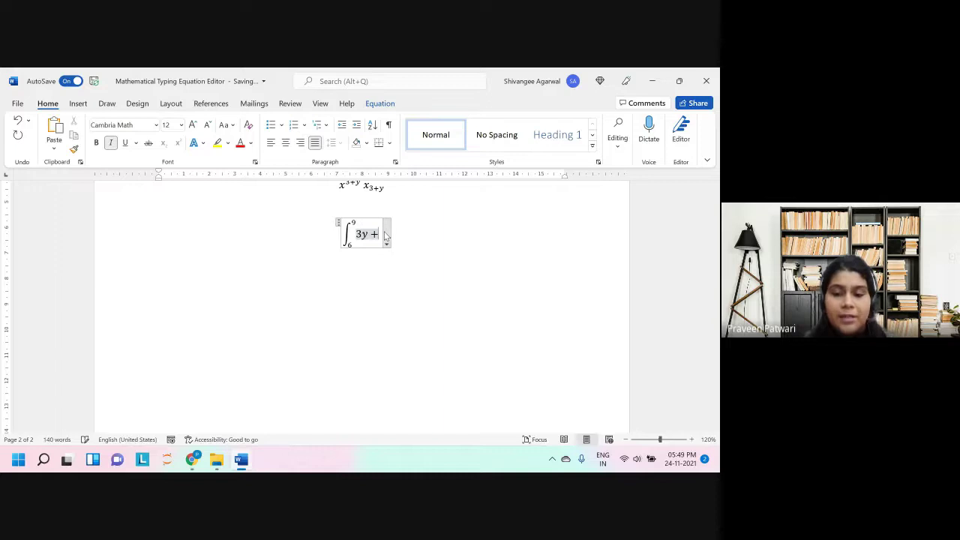
{"action": "type", "text": "8"}
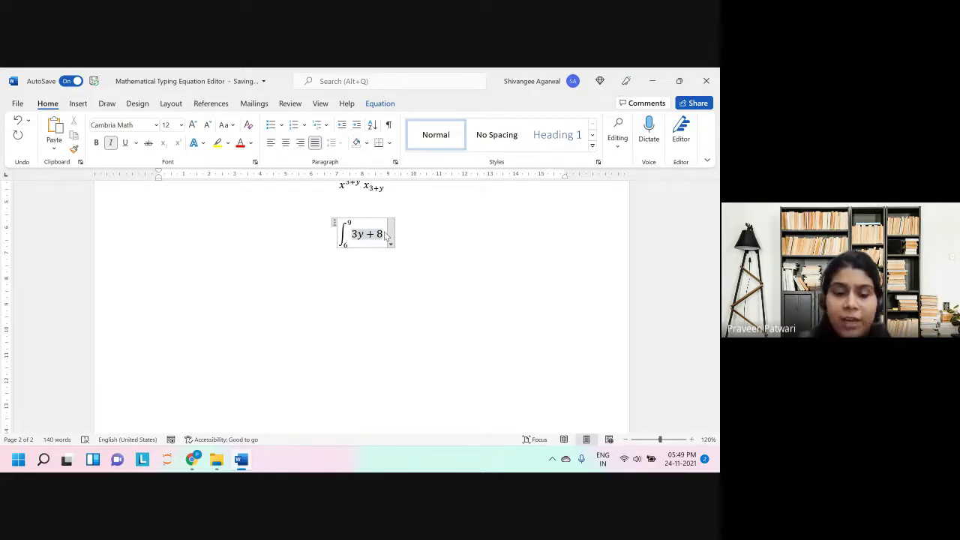
Step: Finish the integrand as 3y + 8 dy, retyping dy right after the 8
{"action": "type", "text": "dy"}
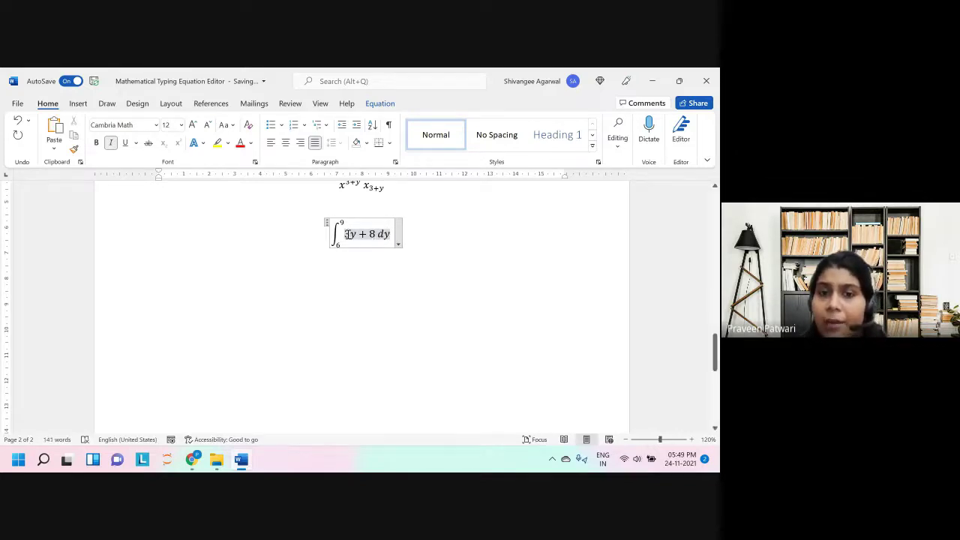
{"action": "left_click_drag", "start_coordinate": [347, 235], "coordinate": [386, 235]}
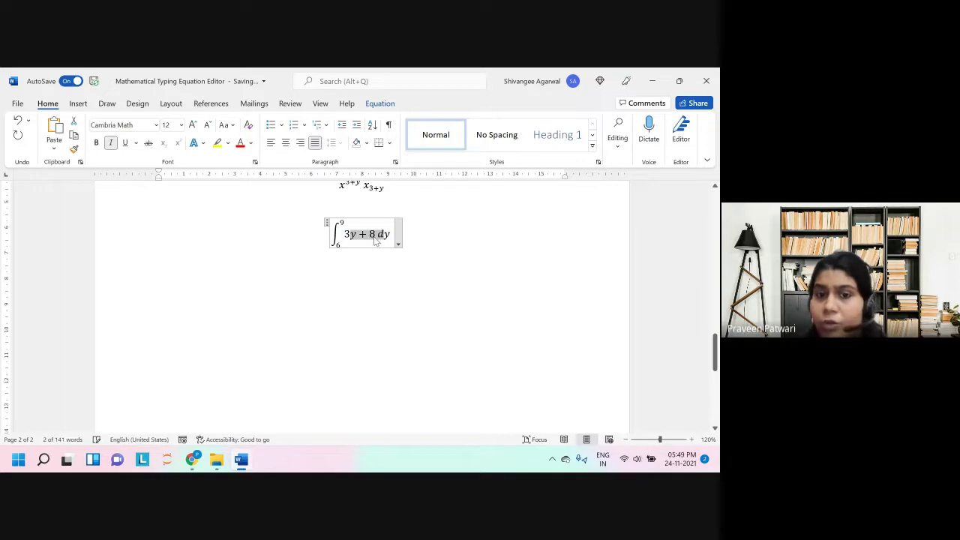
{"action": "left_click", "coordinate": [379, 236]}
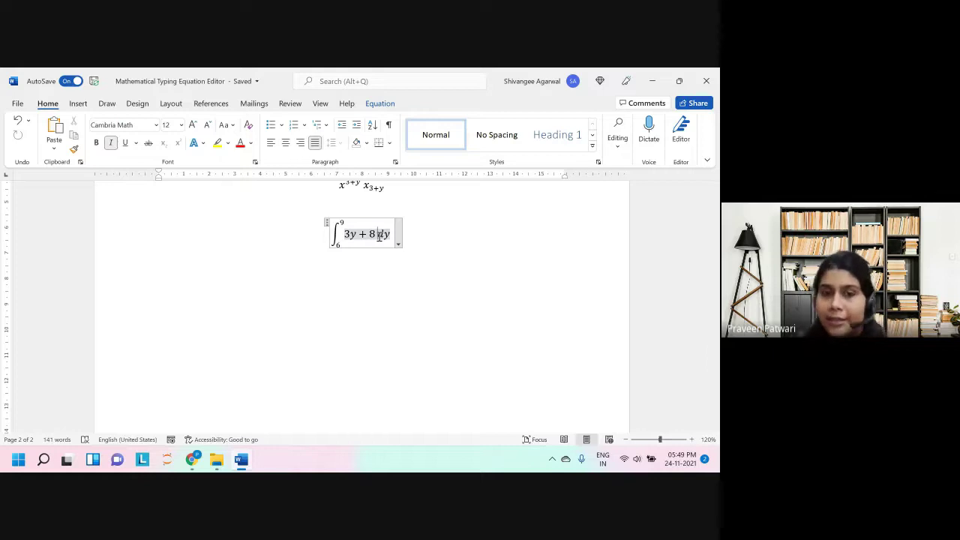
{"action": "key", "text": "BackSpace"}
{"action": "key", "text": "BackSpace"}
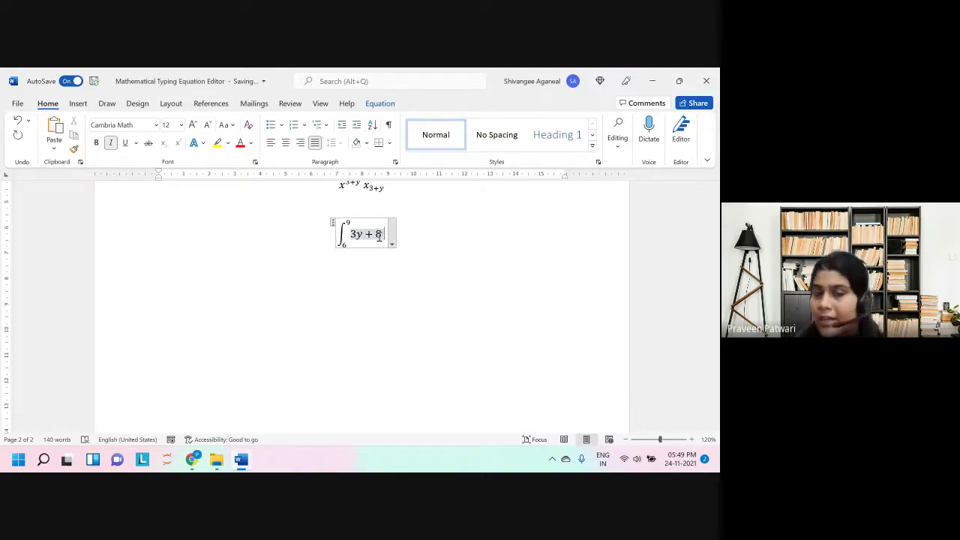
{"action": "left_click", "coordinate": [378, 236]}
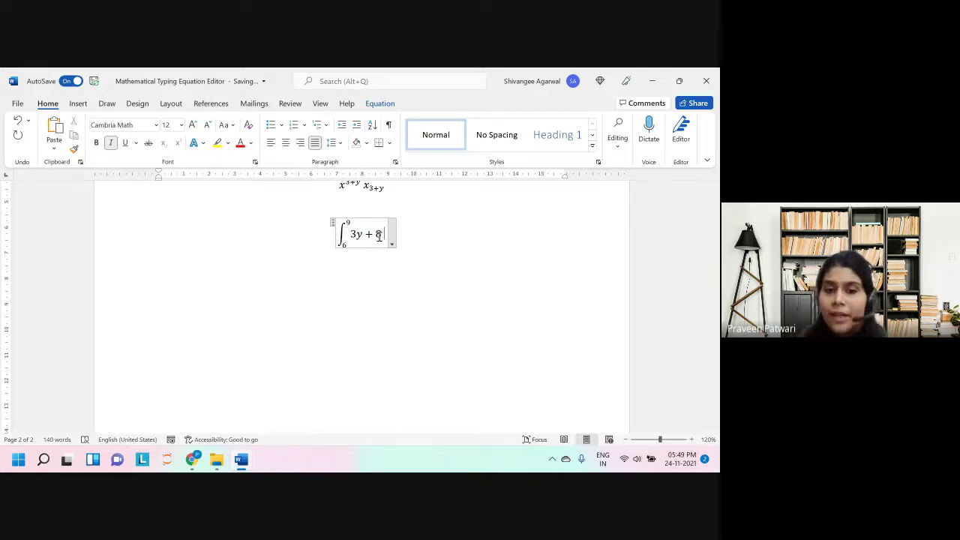
{"action": "type", "text": "dy"}
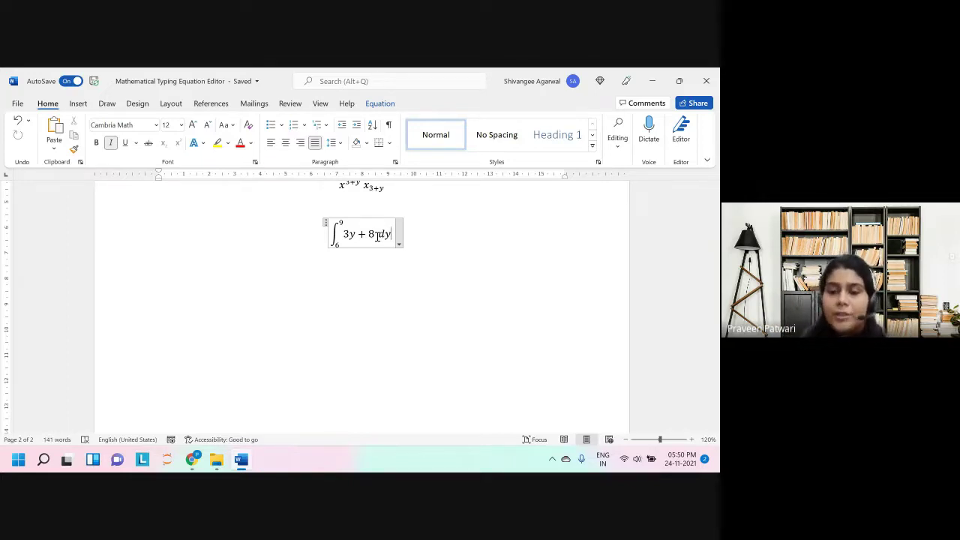
Step: Delete the whole integral of 3y + 8 dy from 6 to 9
{"action": "left_click", "coordinate": [380, 104]}
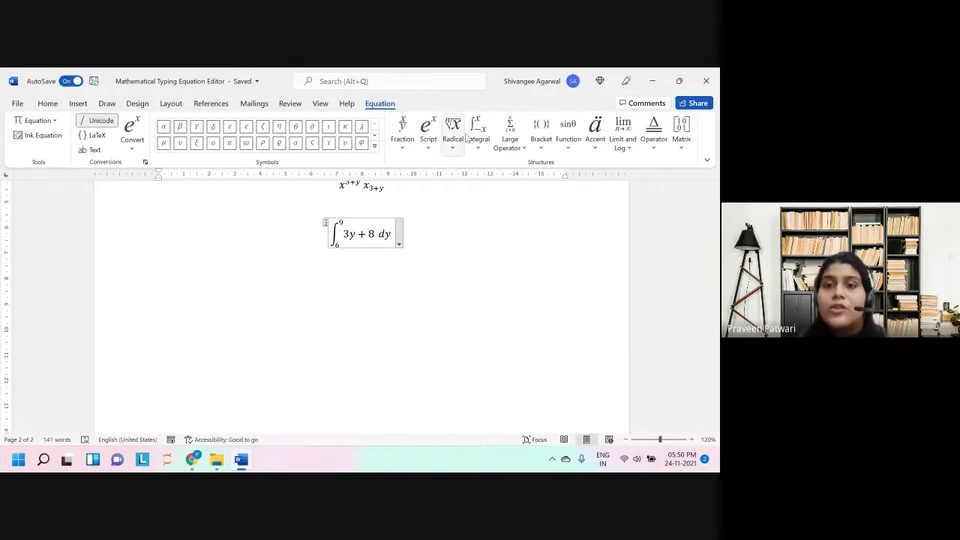
{"action": "left_click", "coordinate": [455, 242]}
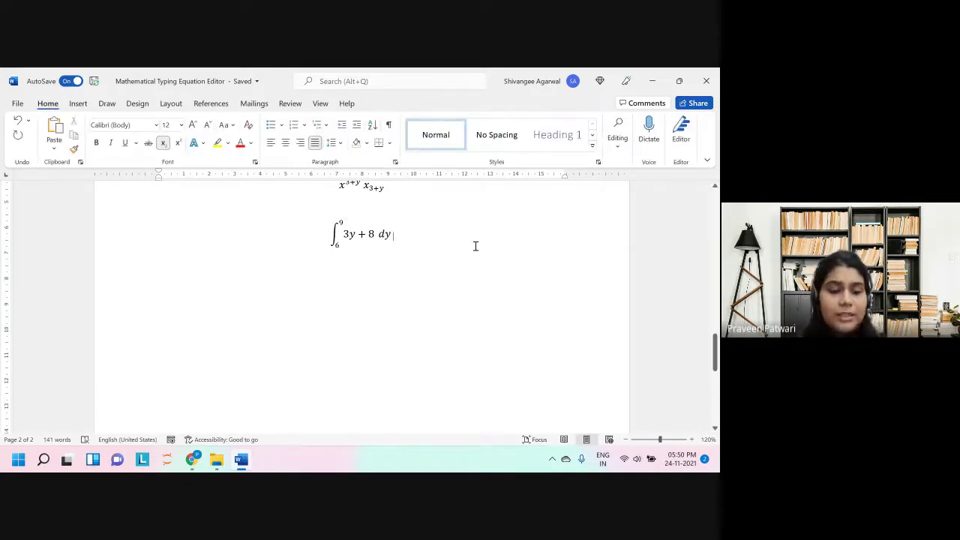
{"action": "key", "text": "Left"}
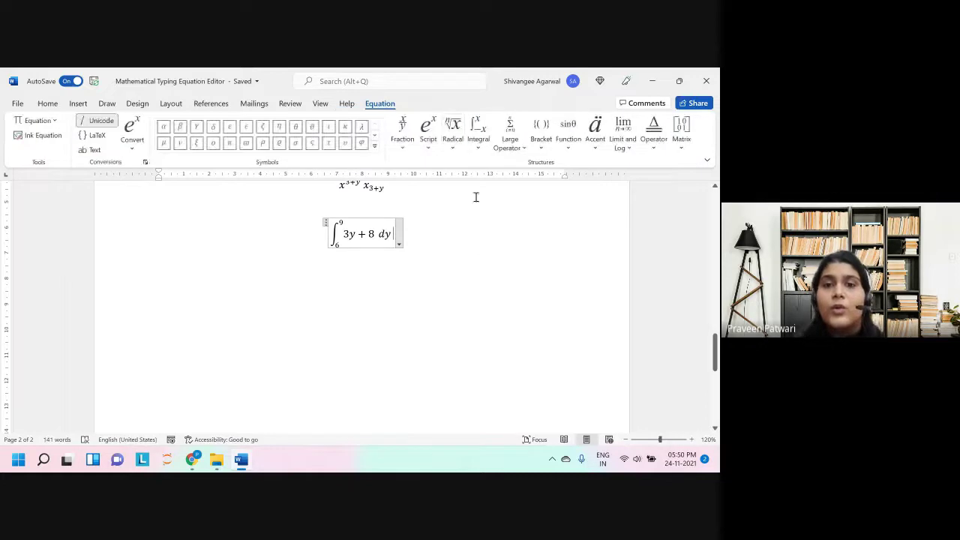
{"action": "left_click", "coordinate": [478, 138]}
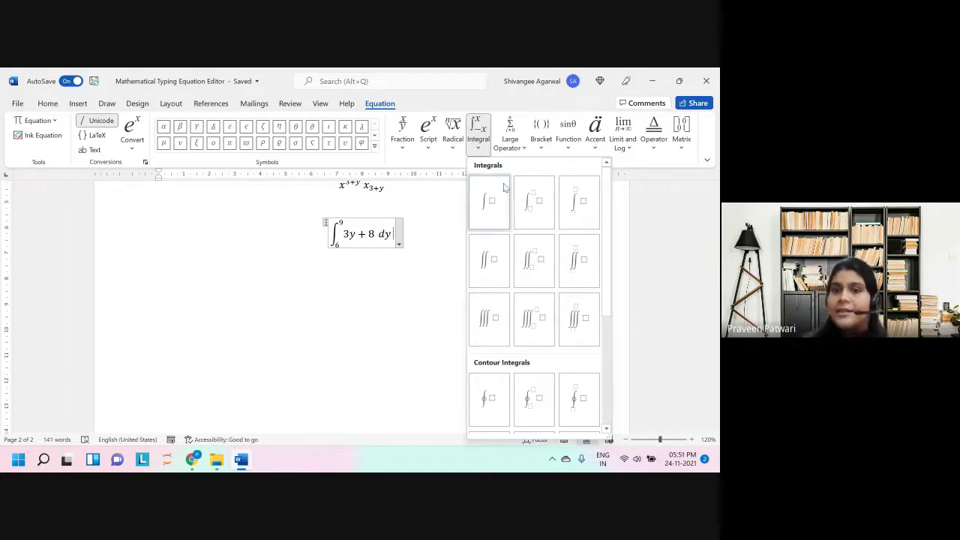
{"action": "left_click", "coordinate": [476, 133]}
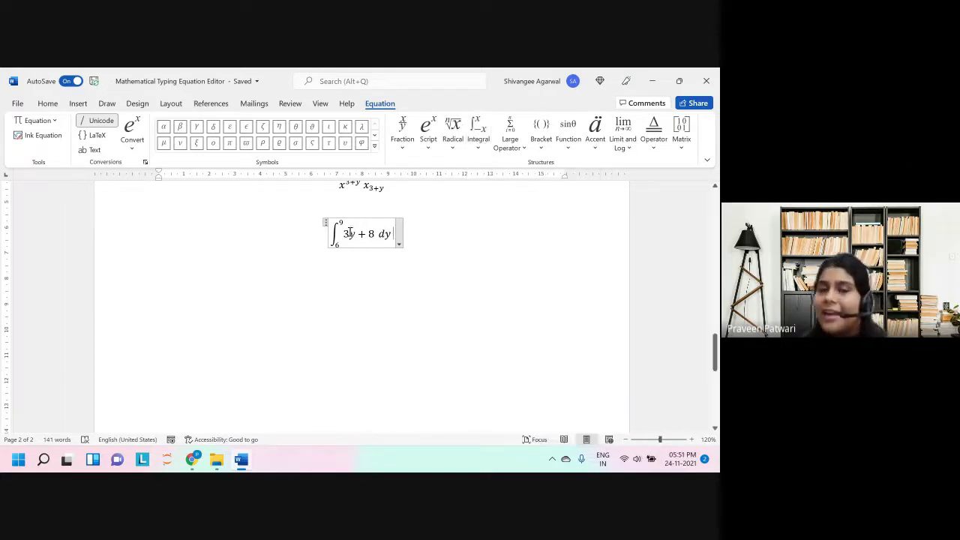
{"action": "key", "text": "BackSpace"}
{"action": "key", "text": "BackSpace"}
{"action": "key", "text": "BackSpace"}
{"action": "key", "text": "BackSpace"}
{"action": "key", "text": "BackSpace"}
{"action": "key", "text": "BackSpace"}
{"action": "key", "text": "BackSpace"}
{"action": "key", "text": "BackSpace"}
{"action": "key", "text": "BackSpace"}
{"action": "key", "text": "BackSpace"}
{"action": "key", "text": "BackSpace"}
{"action": "key", "text": "BackSpace"}
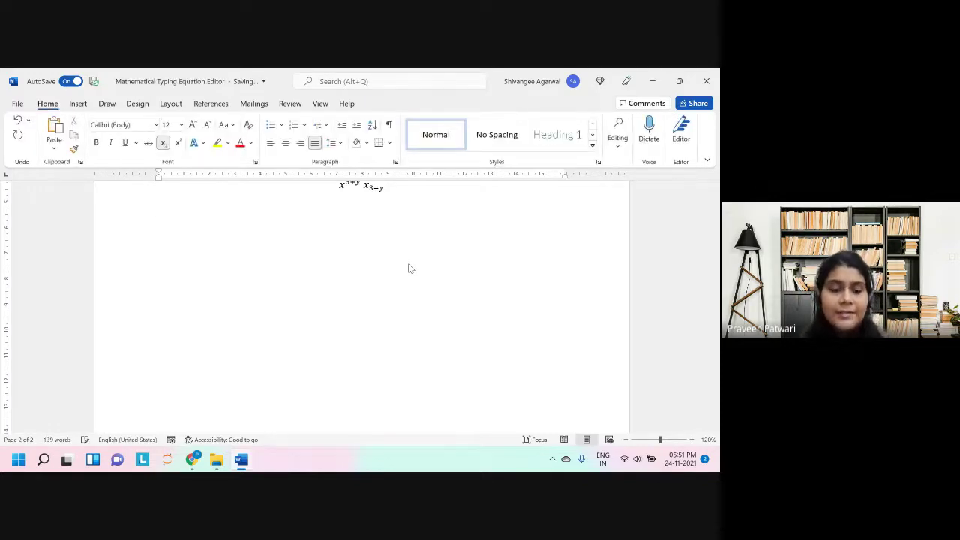
Step: Insert an equation with Alt+=, try typing \sum, then undo back to an empty equation
{"action": "key", "text": "alt+equal"}
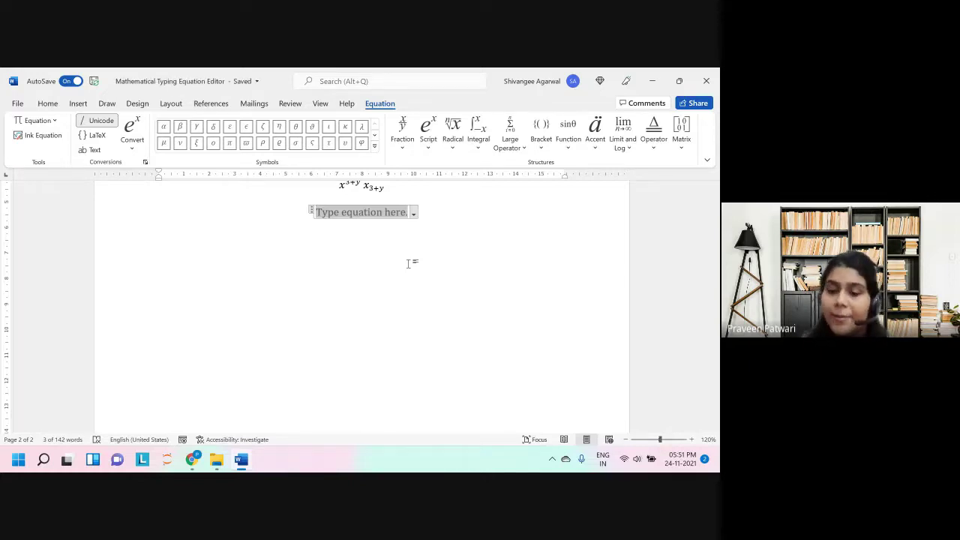
{"action": "type", "text": "\\"}
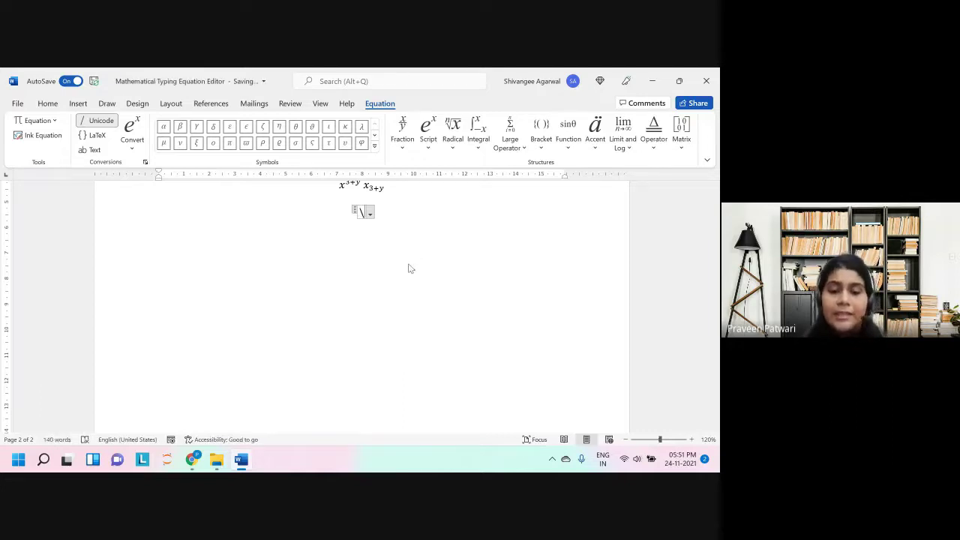
{"action": "type", "text": "sun"}
{"action": "key", "text": "BackSpace"}
{"action": "type", "text": "m"}
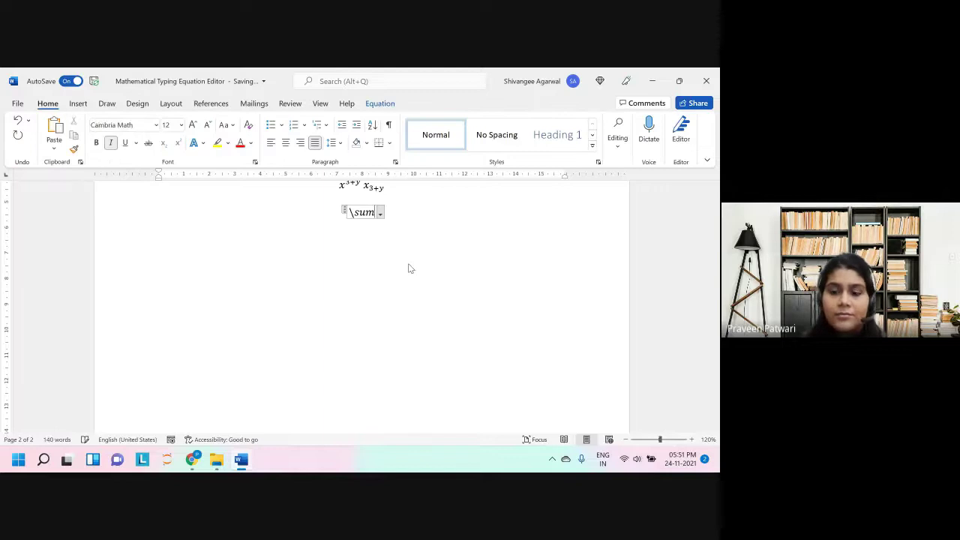
{"action": "key", "text": "BackSpace"}
{"action": "key", "text": "BackSpace"}
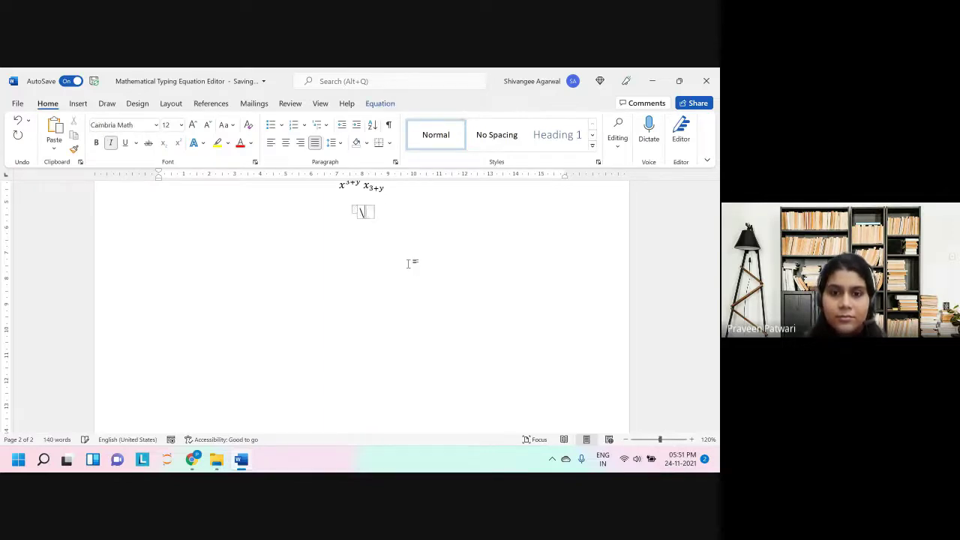
{"action": "key", "text": "ctrl+z"}
{"action": "key", "text": "ctrl+z"}
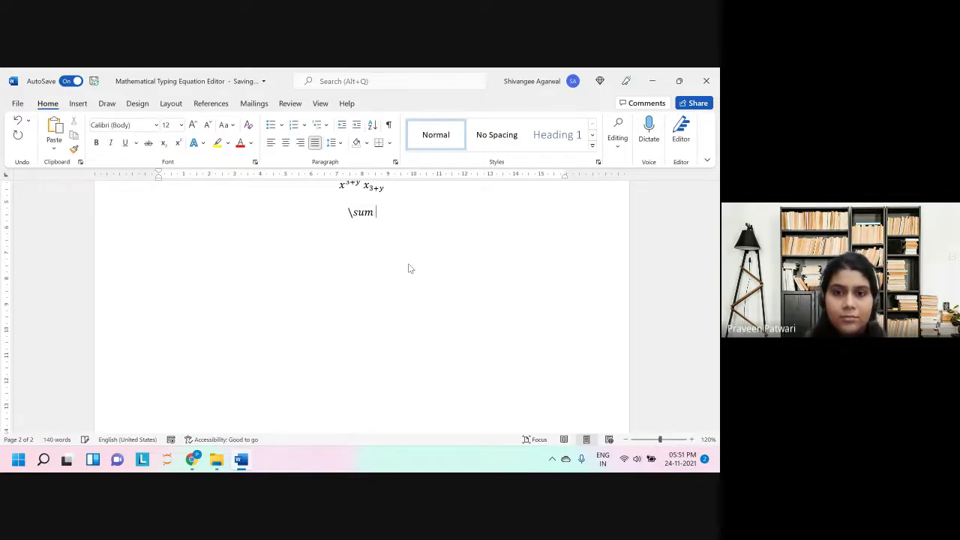
{"action": "key", "text": "ctrl+y"}
{"action": "key", "text": "ctrl+y"}
Step: Start a fresh empty equation in the blank area and open the Large Operator gallery
{"action": "scroll", "coordinate": [408, 266], "scroll_direction": "up", "scroll_amount": 10}
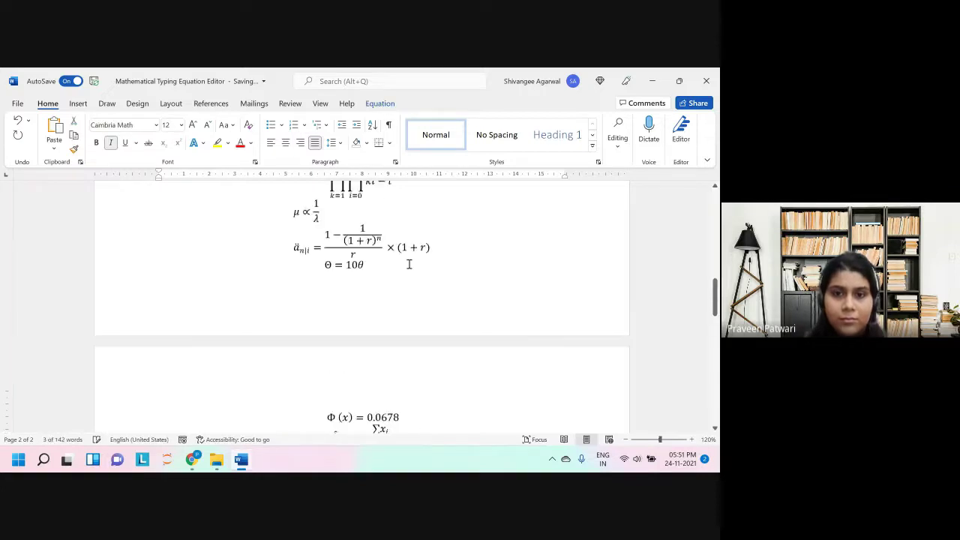
{"action": "scroll", "coordinate": [409, 264], "scroll_direction": "up", "scroll_amount": 5}
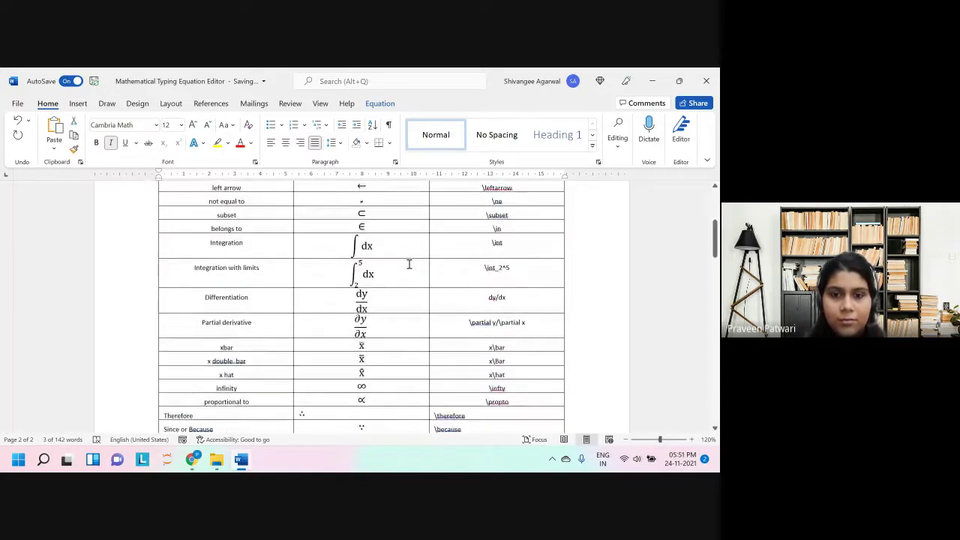
{"action": "scroll", "coordinate": [408, 264], "scroll_direction": "up", "scroll_amount": 3}
{"action": "scroll", "coordinate": [376, 323], "scroll_direction": "down", "scroll_amount": 5}
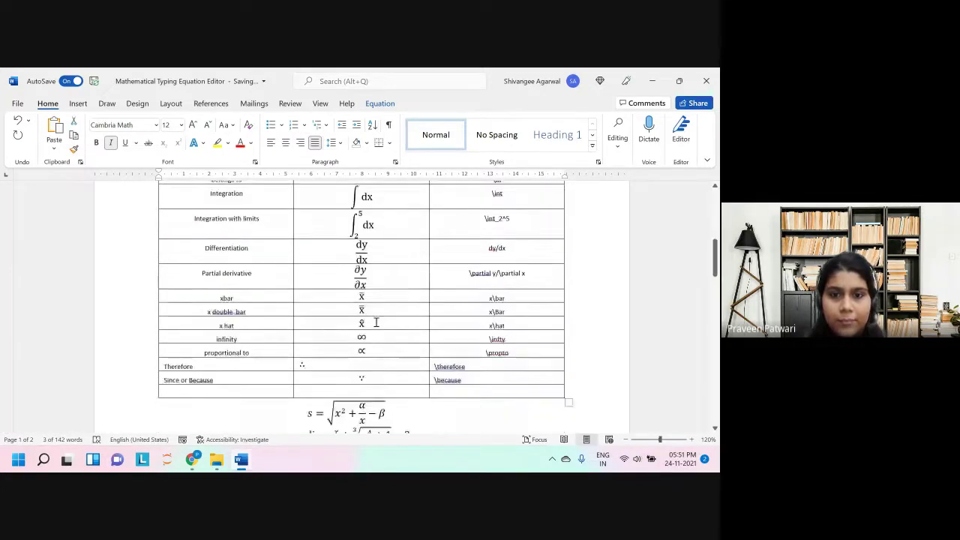
{"action": "scroll", "coordinate": [376, 323], "scroll_direction": "down", "scroll_amount": 10}
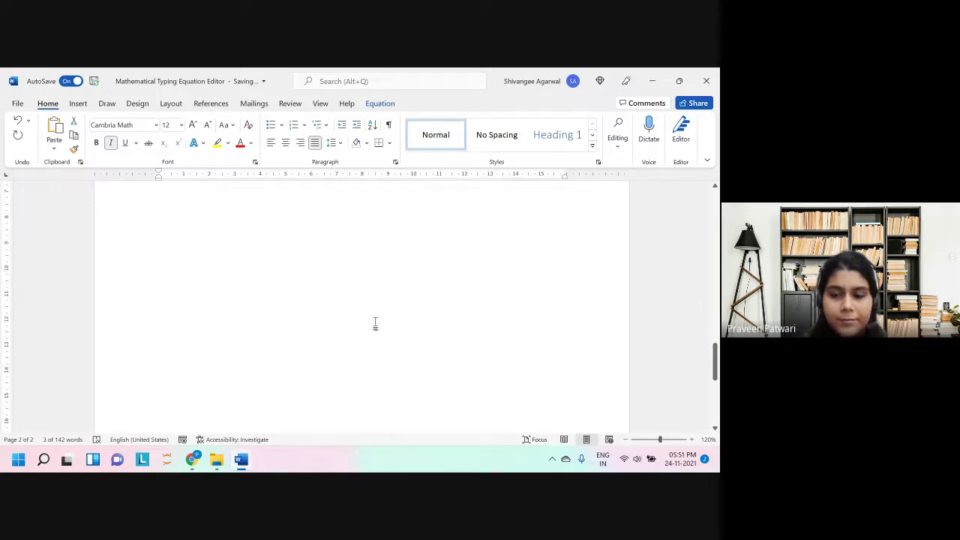
{"action": "key", "text": "alt+equal"}
{"action": "type", "text": "\\S"}
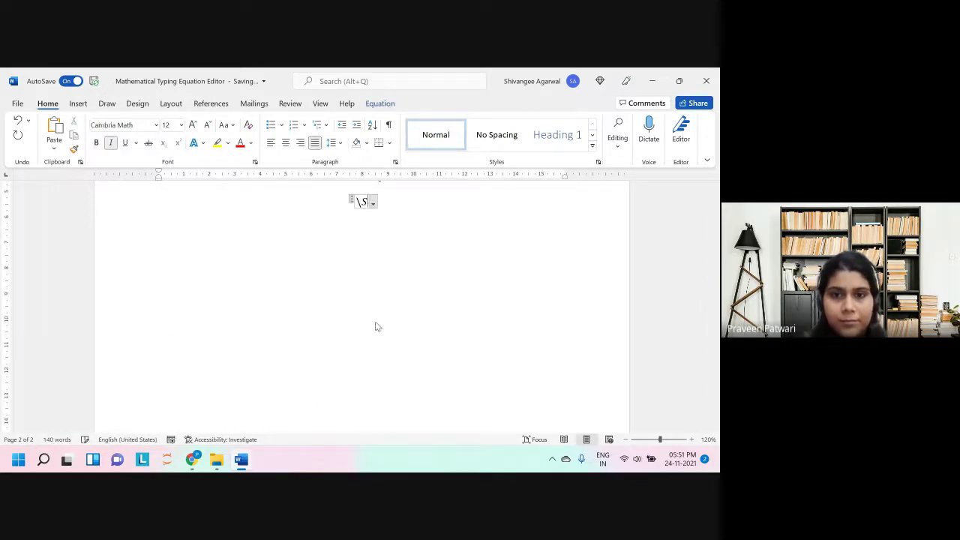
{"action": "key", "text": "BackSpace"}
{"action": "type", "text": "sum"}
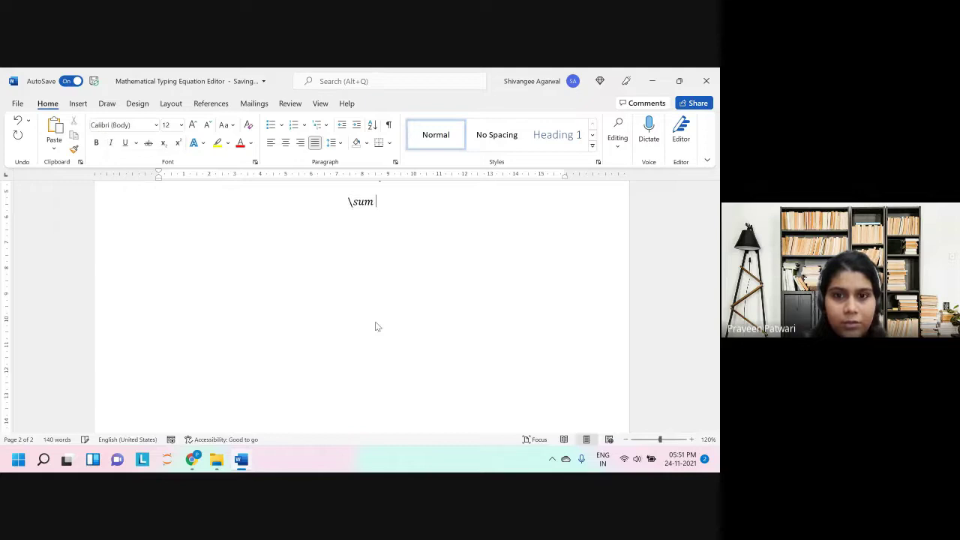
{"action": "key", "text": "BackSpace"}
{"action": "key", "text": "BackSpace"}
{"action": "key", "text": "BackSpace"}
{"action": "key", "text": "BackSpace"}
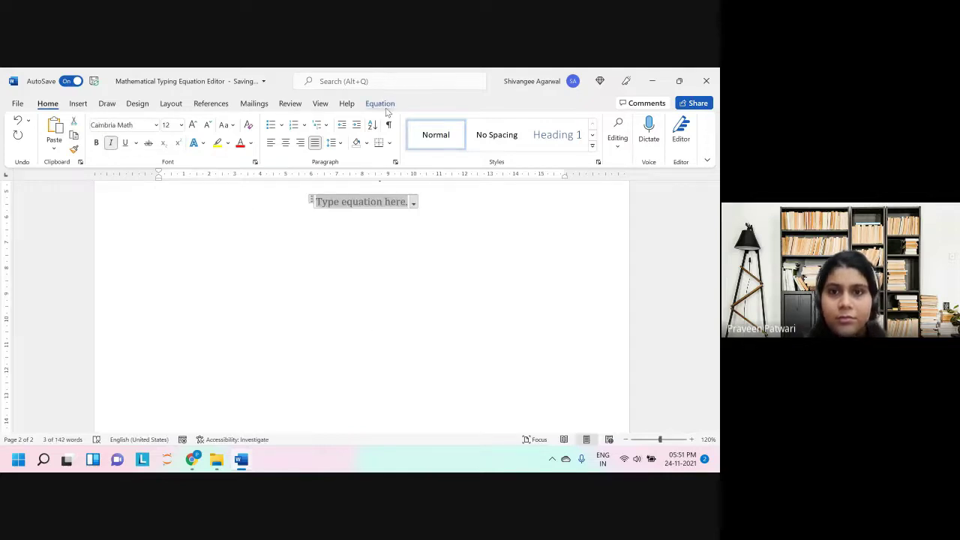
{"action": "left_click", "coordinate": [380, 104]}
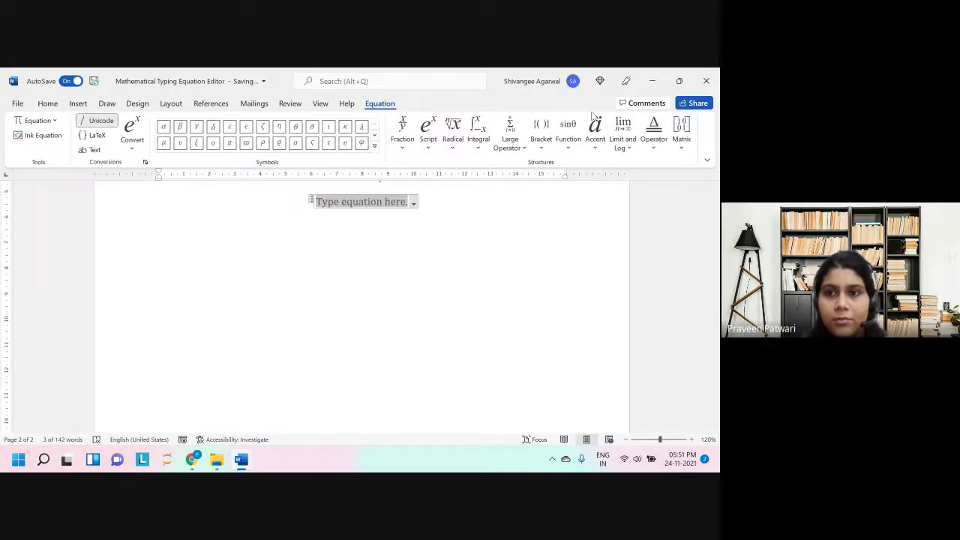
{"action": "left_click", "coordinate": [503, 146]}
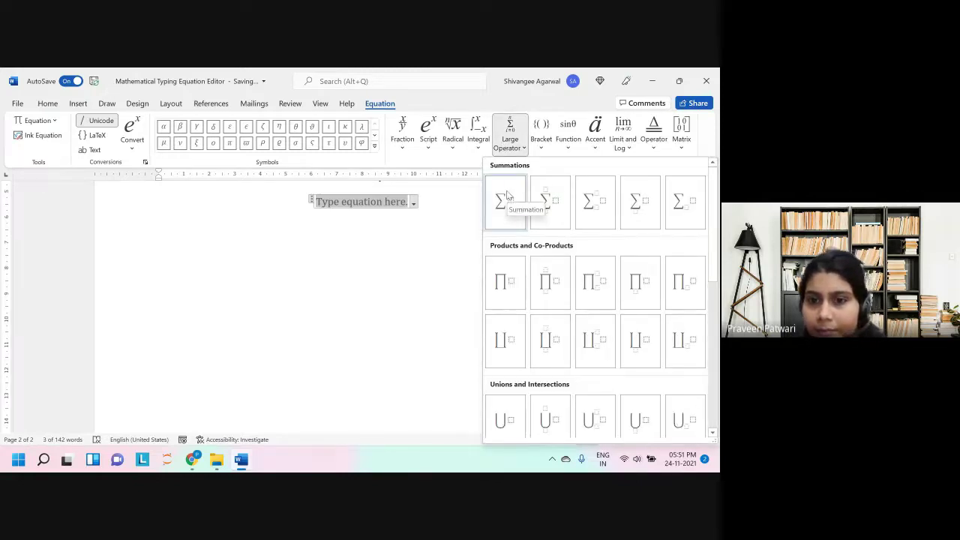
Step: In the Google Meet call, dismiss the raised-hand notification, then return to Word
{"action": "left_click", "coordinate": [196, 459]}
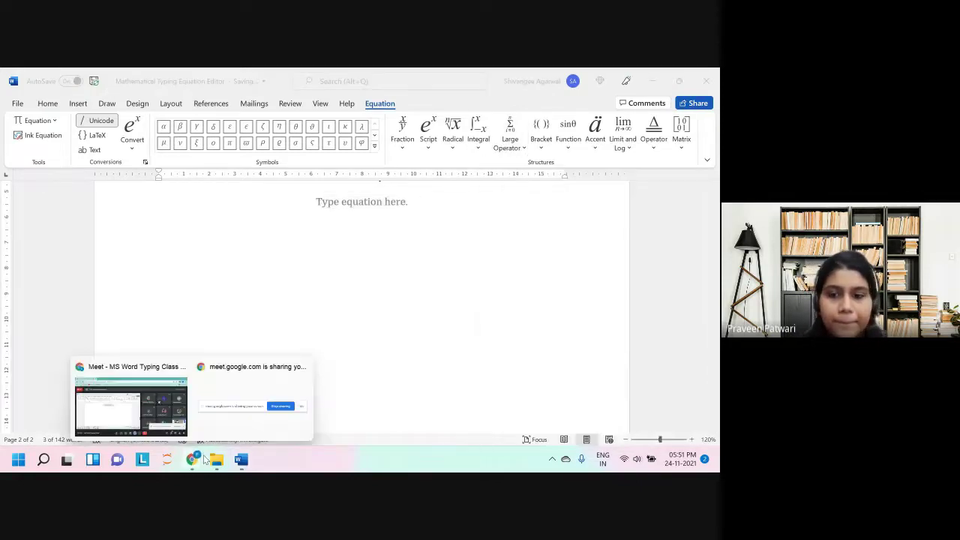
{"action": "left_click", "coordinate": [178, 414]}
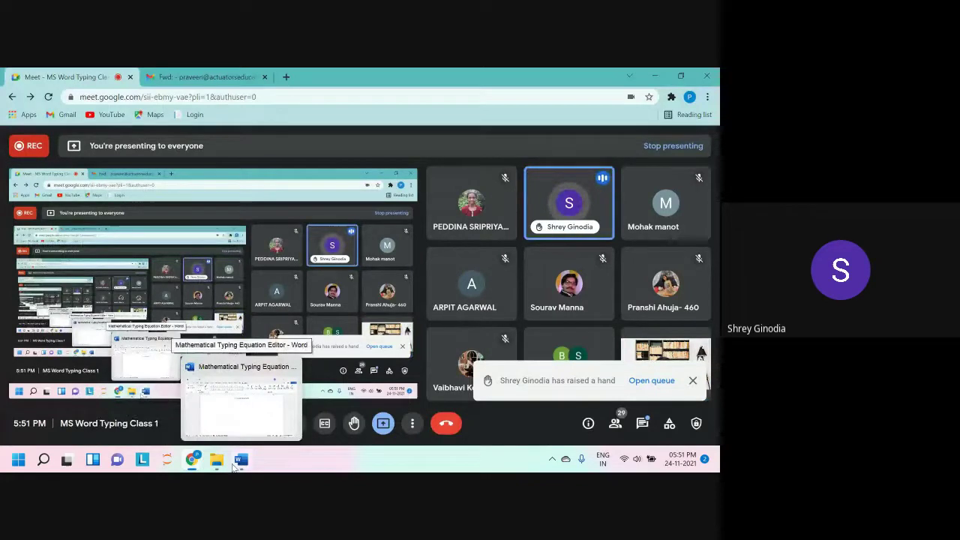
{"action": "left_click", "coordinate": [691, 380]}
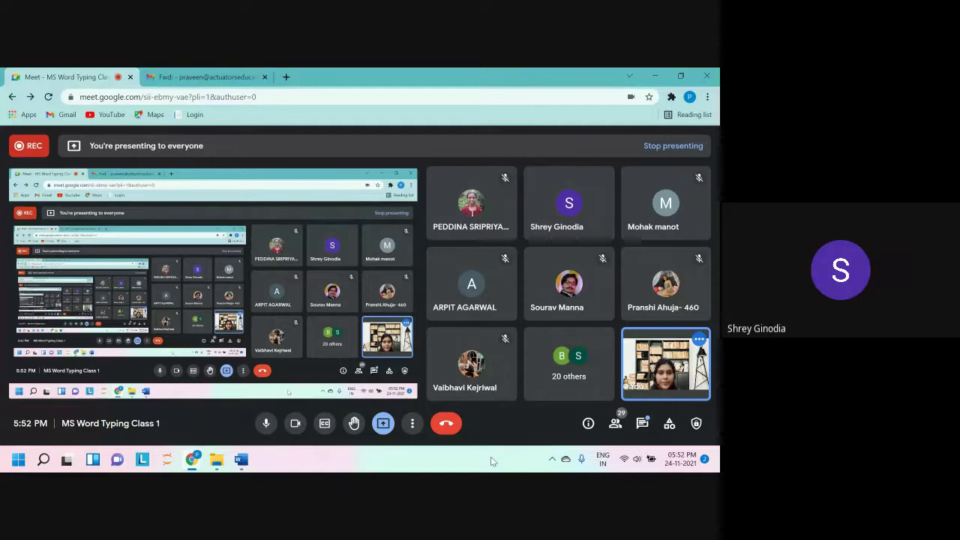
{"action": "left_click", "coordinate": [244, 463]}
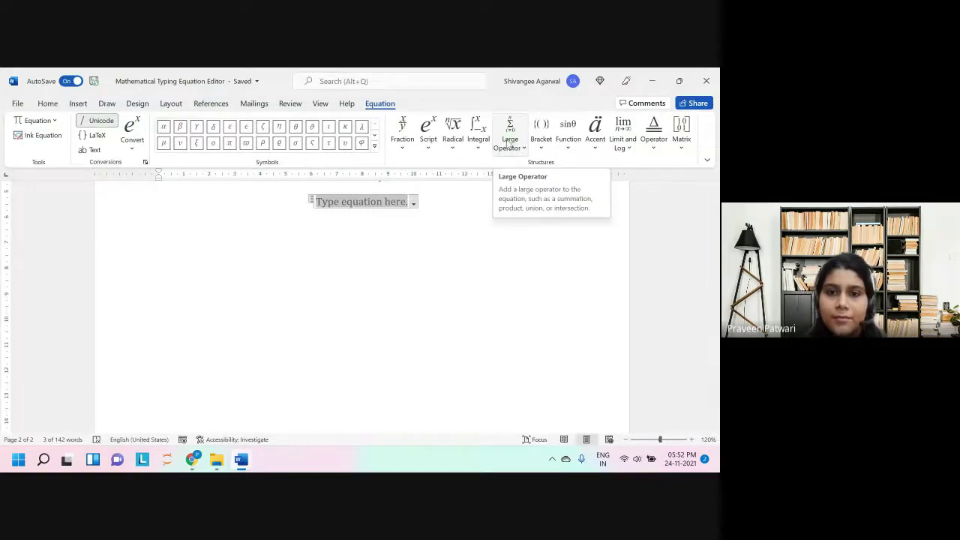
Step: Try typing \summation and \sum in the equation, then clear it back to empty
{"action": "type", "text": "\\sum"}
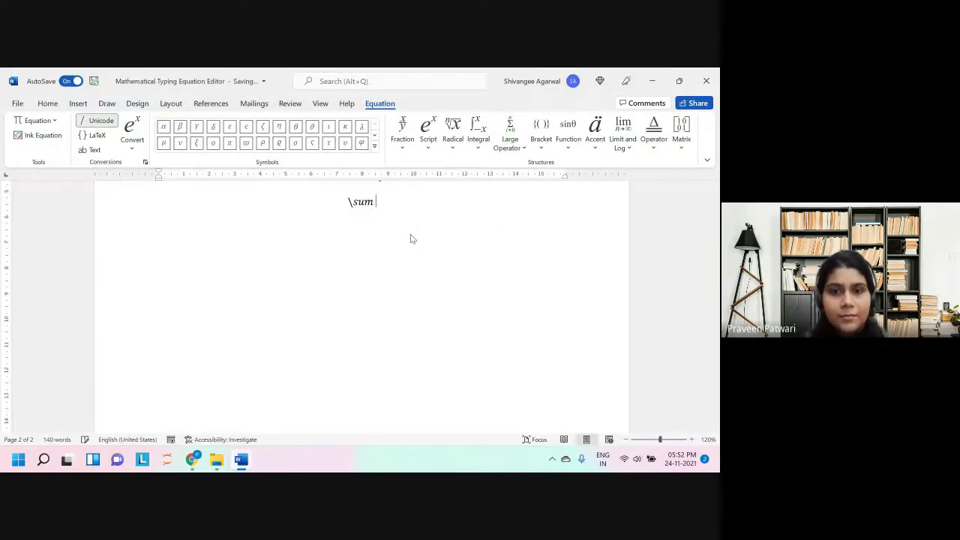
{"action": "type", "text": "mation"}
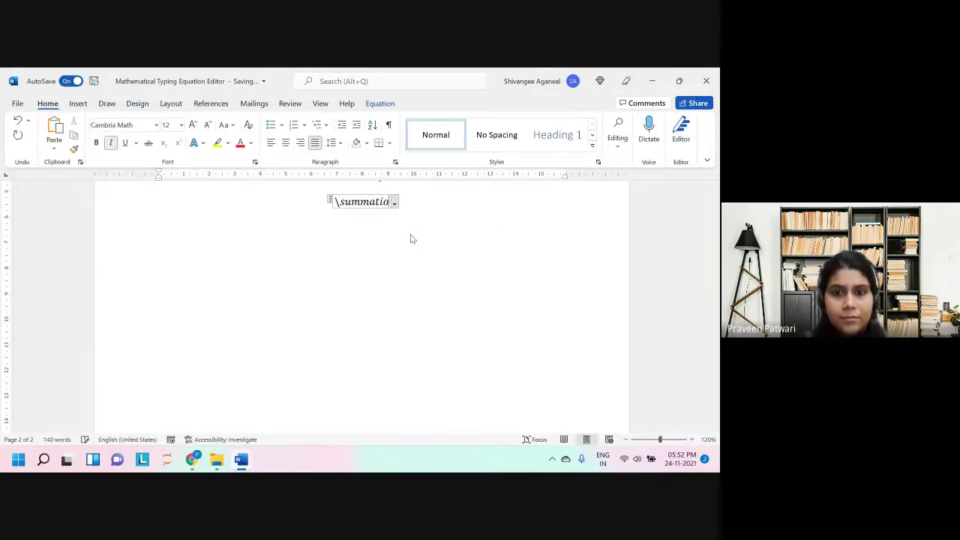
{"action": "key", "text": "BackSpace"}
{"action": "key", "text": "BackSpace"}
{"action": "key", "text": "BackSpace"}
{"action": "key", "text": "BackSpace"}
{"action": "key", "text": "BackSpace"}
{"action": "key", "text": "BackSpace"}
{"action": "key", "text": "BackSpace"}
{"action": "key", "text": "BackSpace"}
{"action": "key", "text": "BackSpace"}
{"action": "key", "text": "BackSpace"}
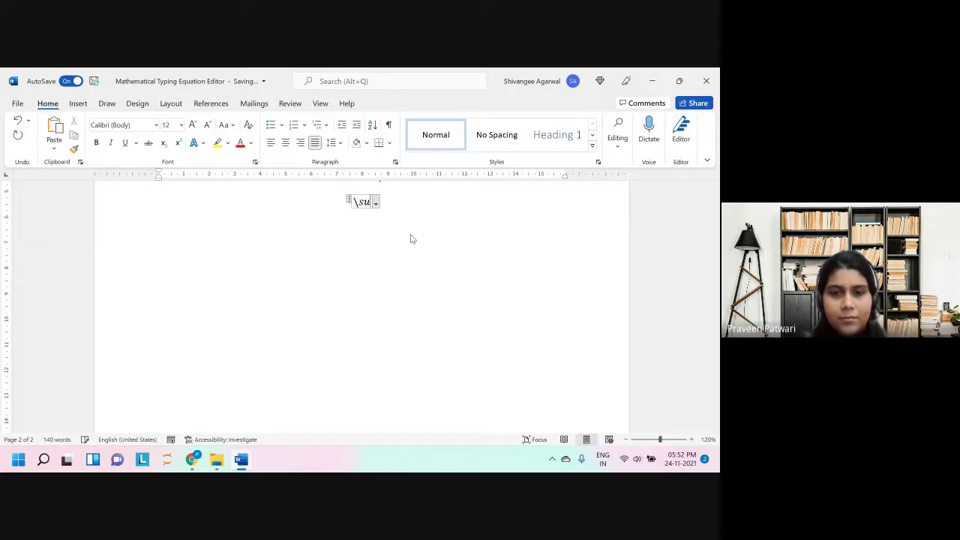
{"action": "type", "text": "\\sum"}
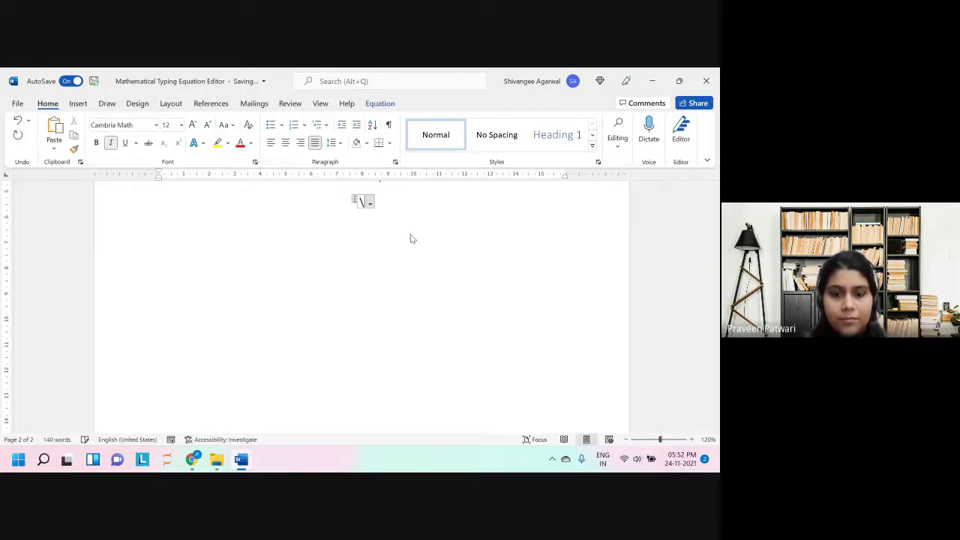
{"action": "key", "text": "BackSpace"}
{"action": "key", "text": "BackSpace"}
{"action": "key", "text": "BackSpace"}
{"action": "key", "text": "BackSpace"}
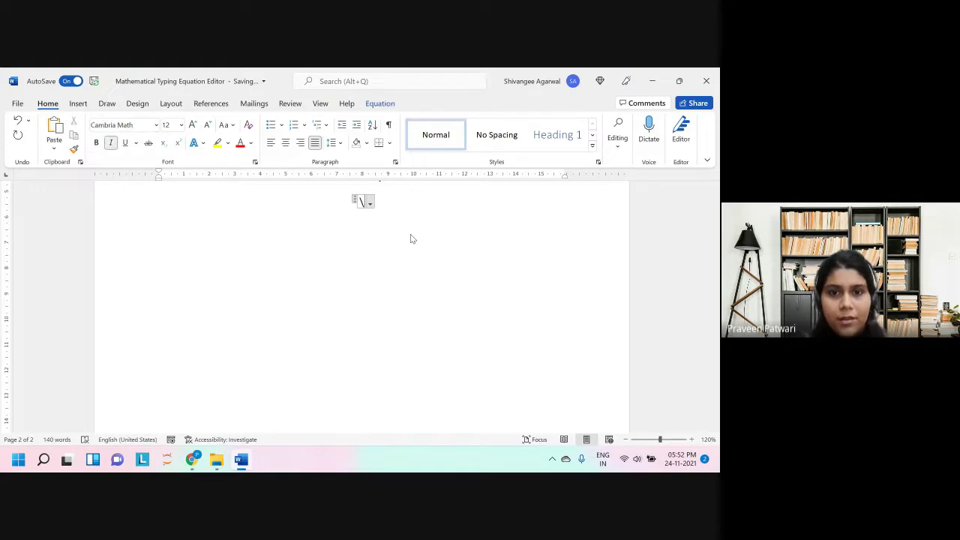
Step: Insert a summation from the Large Operator gallery, then delete that equation
{"action": "left_click", "coordinate": [383, 105]}
{"action": "scroll", "coordinate": [388, 213], "scroll_direction": "up", "scroll_amount": 2}
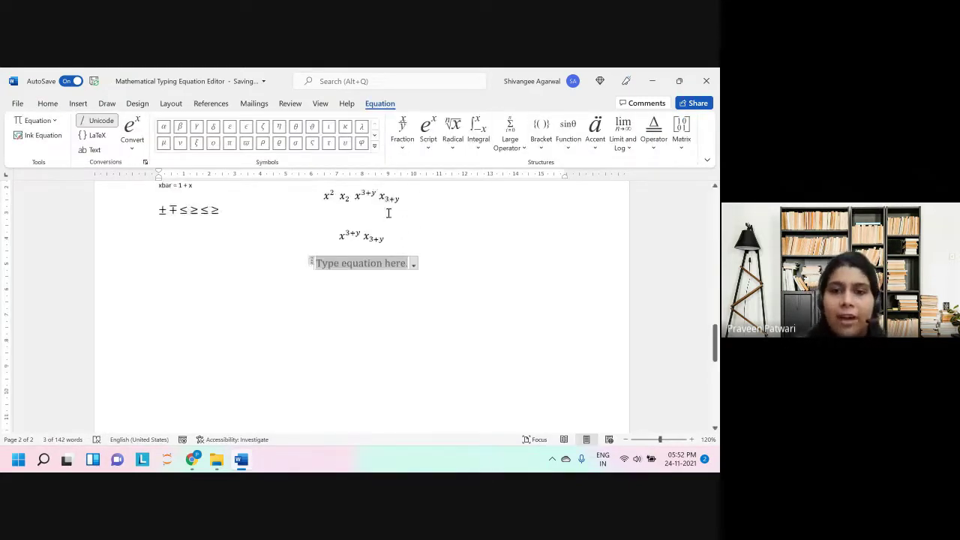
{"action": "scroll", "coordinate": [388, 213], "scroll_direction": "up", "scroll_amount": 1}
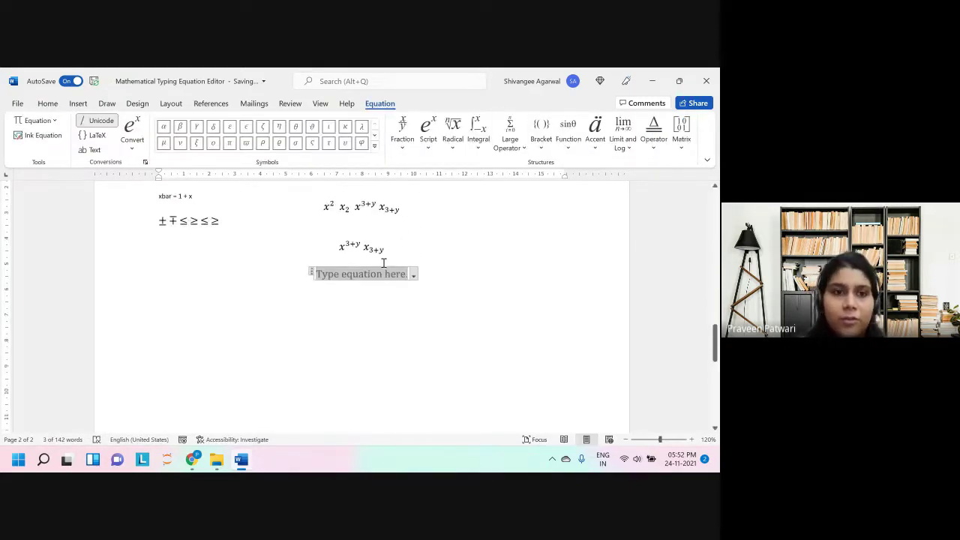
{"action": "left_click", "coordinate": [506, 145]}
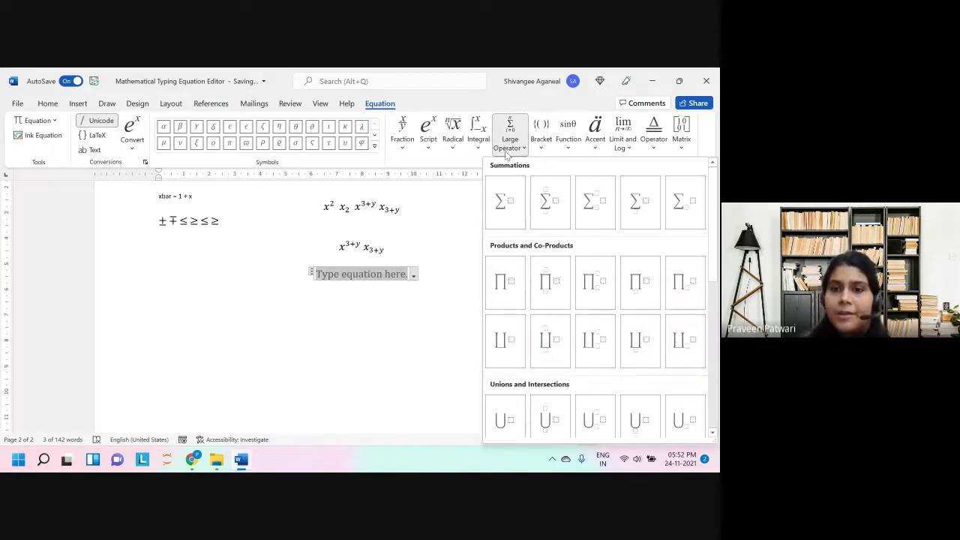
{"action": "left_click", "coordinate": [506, 199]}
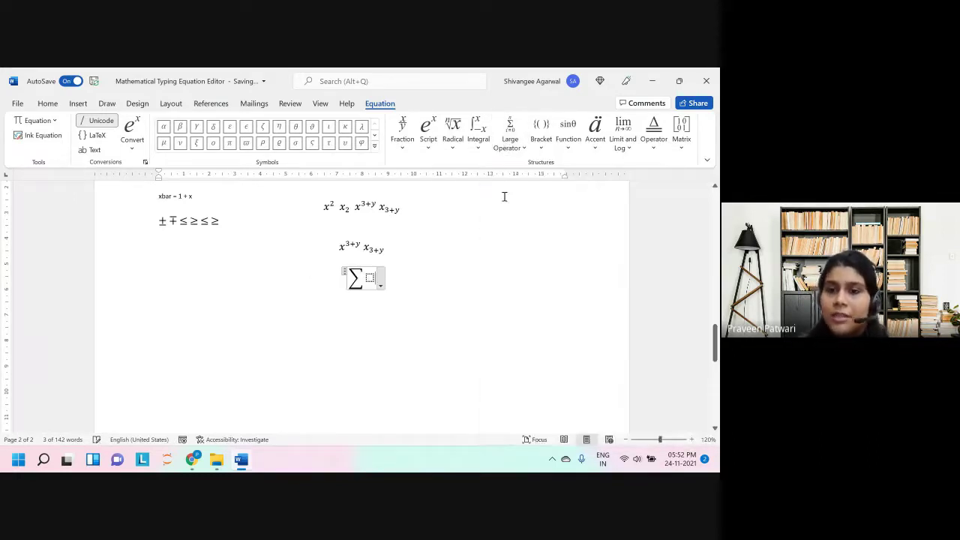
{"action": "key", "text": "BackSpace"}
{"action": "key", "text": "BackSpace"}
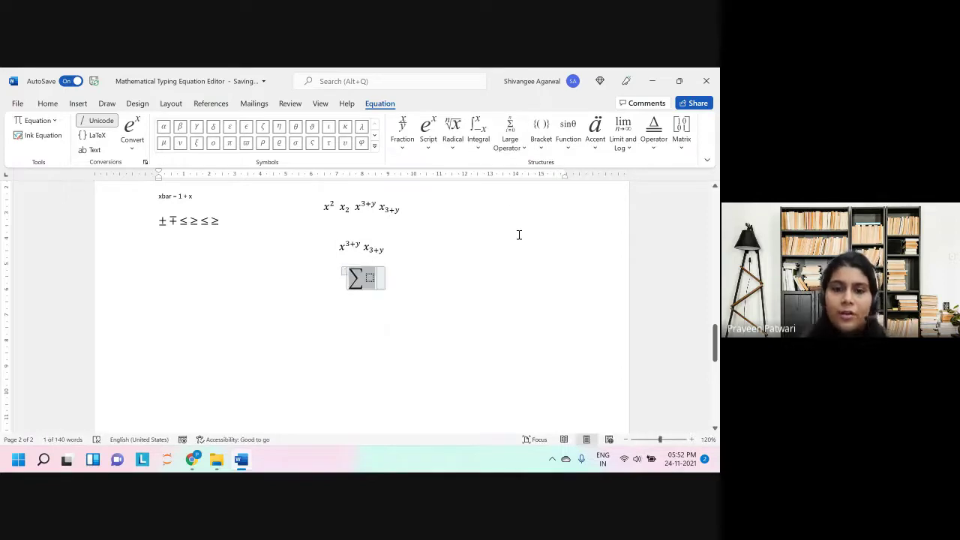
Step: Inspect the existing page-1 summation by selecting its lower limit i=1
{"action": "scroll", "coordinate": [518, 235], "scroll_direction": "up", "scroll_amount": 10}
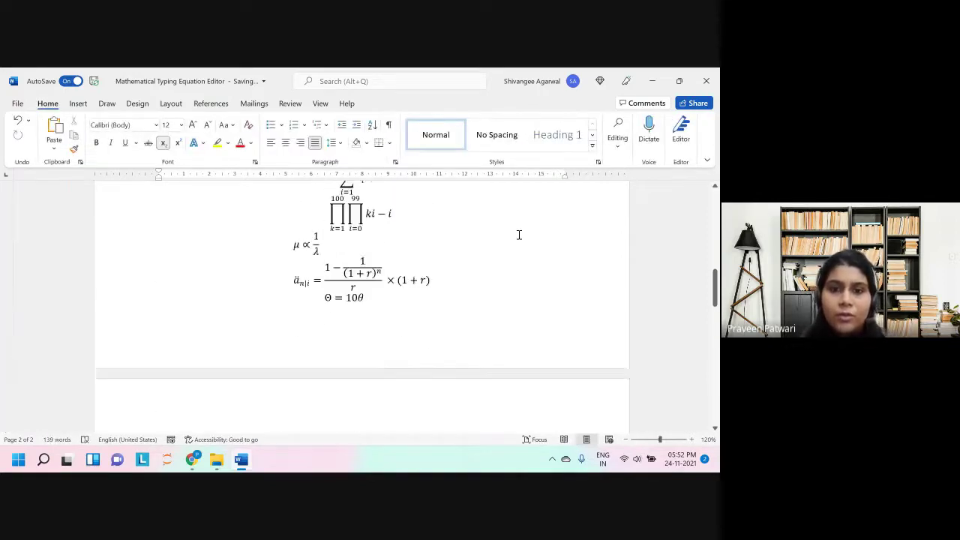
{"action": "left_click", "coordinate": [365, 242]}
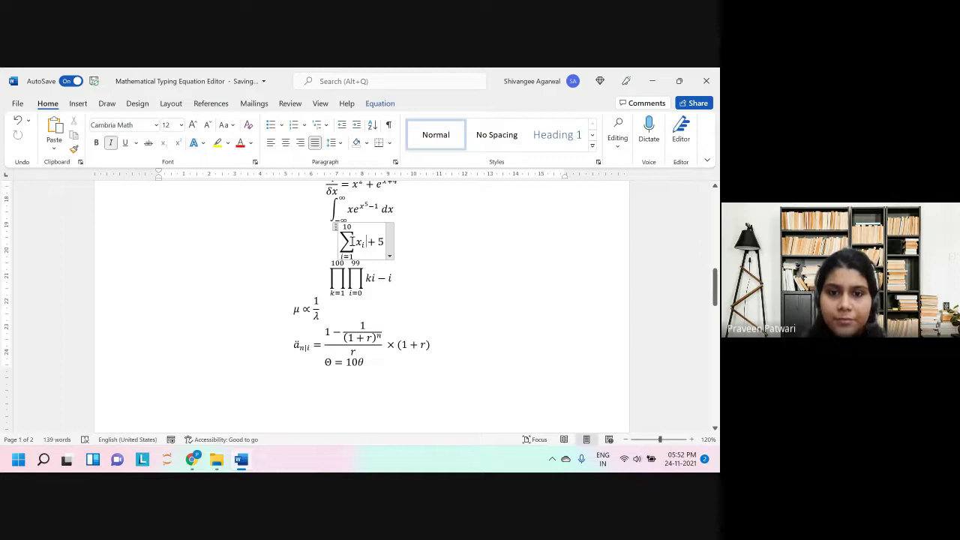
{"action": "left_click", "coordinate": [348, 255]}
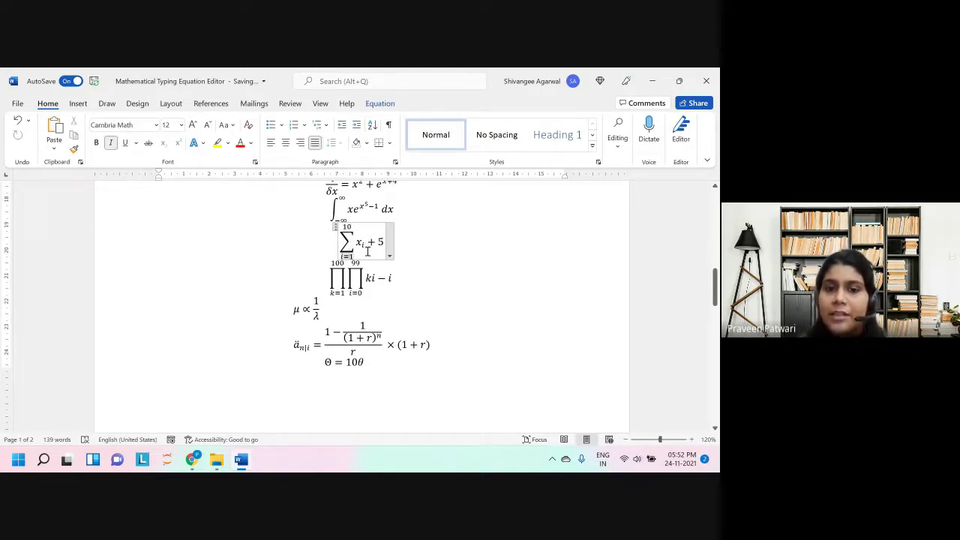
Step: Insert a new empty equation on the document's last line on page 2
{"action": "scroll", "coordinate": [367, 252], "scroll_direction": "down", "scroll_amount": 1}
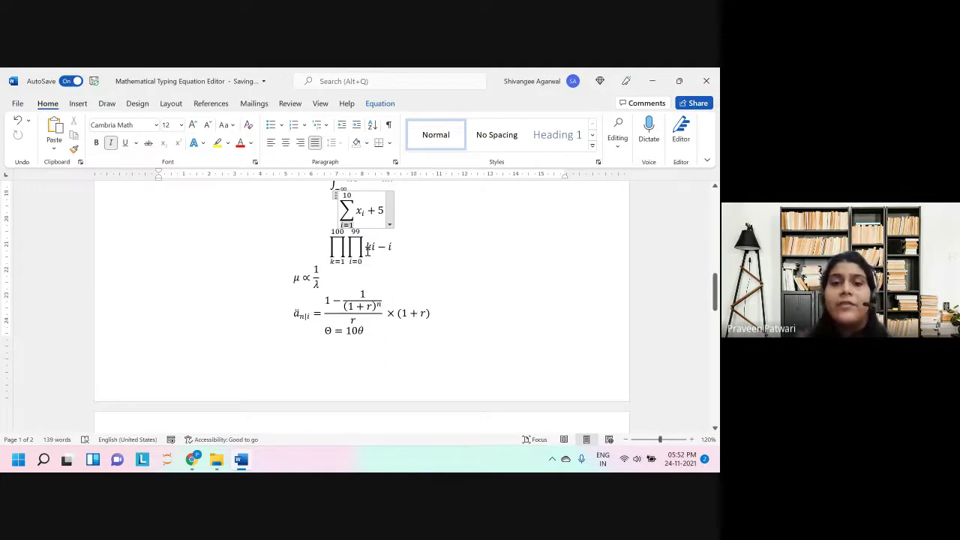
{"action": "scroll", "coordinate": [367, 251], "scroll_direction": "down", "scroll_amount": 1}
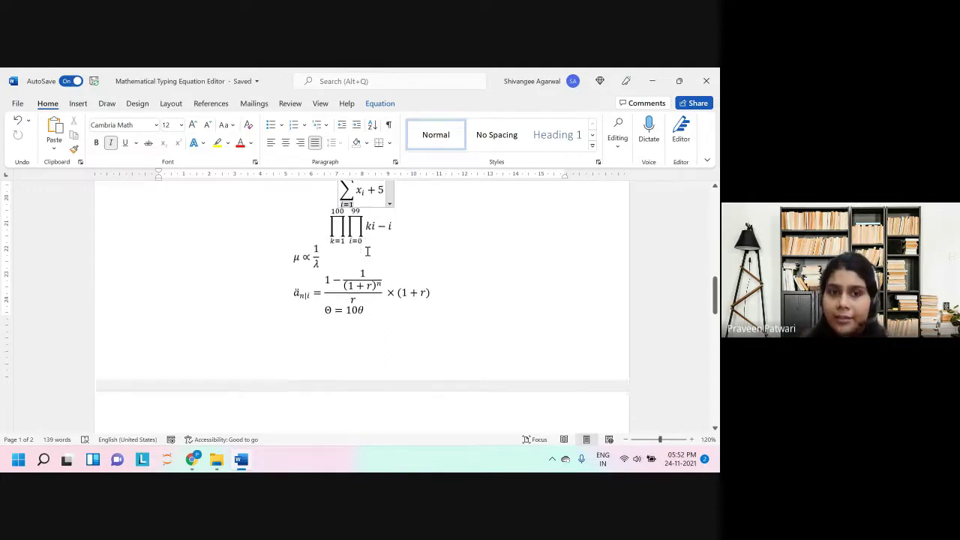
{"action": "scroll", "coordinate": [367, 251], "scroll_direction": "up", "scroll_amount": 8}
{"action": "scroll", "coordinate": [366, 251], "scroll_direction": "down", "scroll_amount": 12}
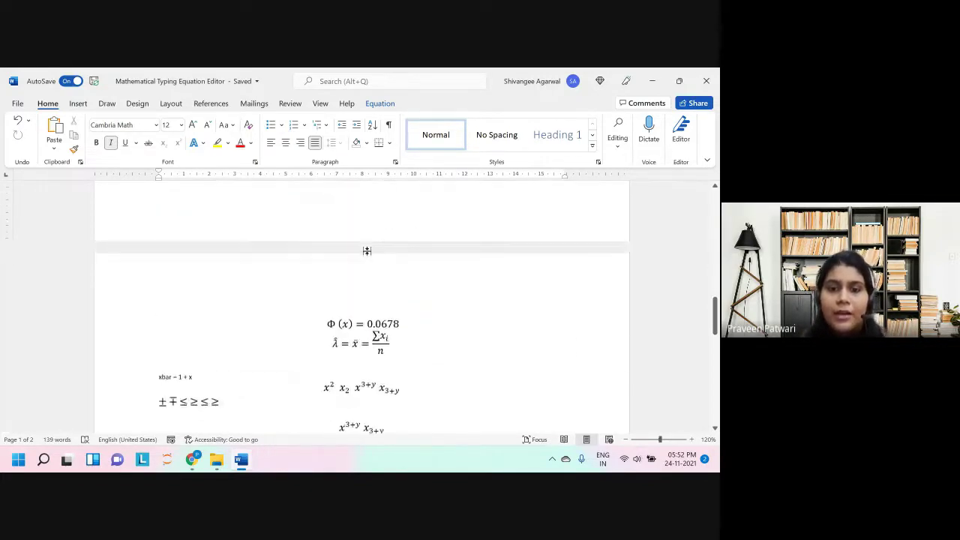
{"action": "scroll", "coordinate": [366, 252], "scroll_direction": "down", "scroll_amount": 8}
{"action": "left_click", "coordinate": [361, 246]}
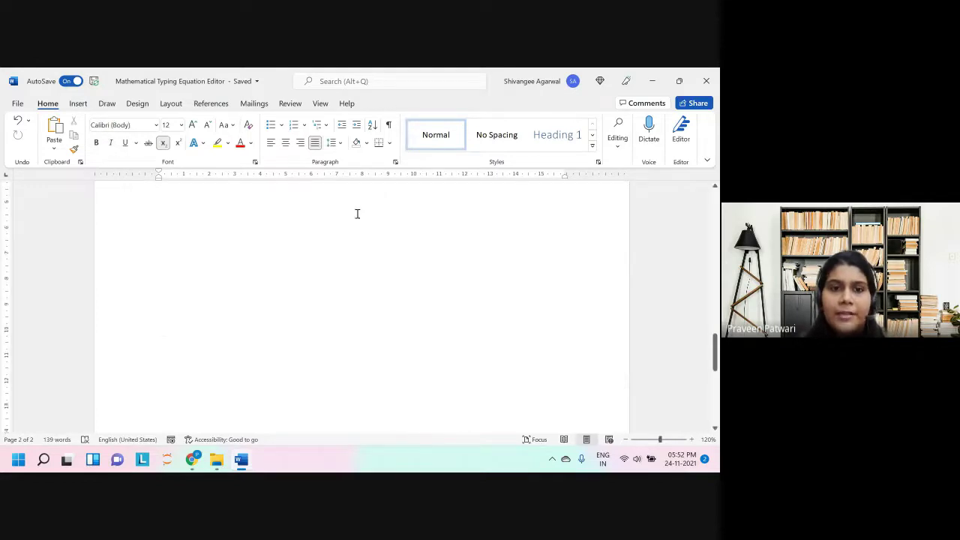
{"action": "scroll", "coordinate": [357, 215], "scroll_direction": "up", "scroll_amount": 3}
{"action": "key", "text": "alt+equal"}
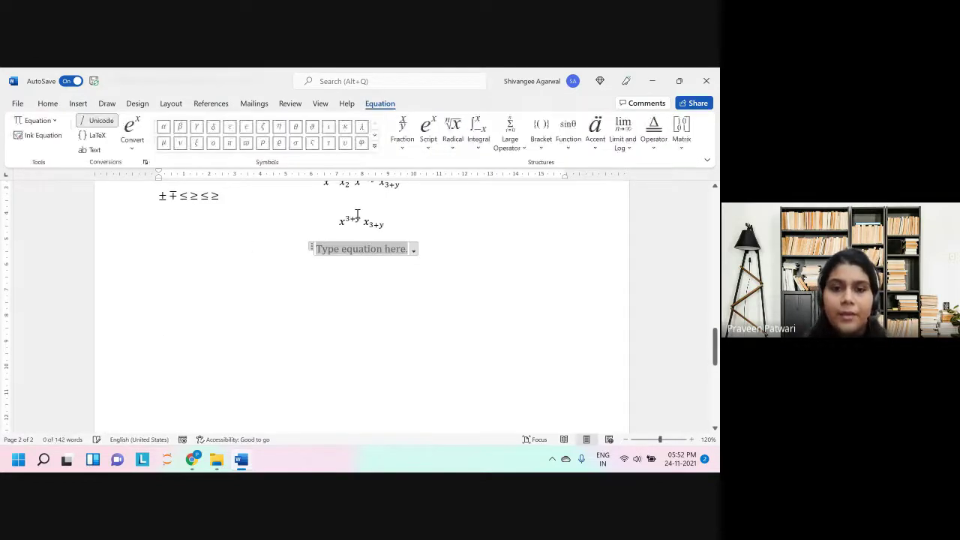
Step: Insert a summation from the gallery, undo it, and start a new empty equation
{"action": "scroll", "coordinate": [357, 225], "scroll_direction": "up", "scroll_amount": 1}
{"action": "left_click", "coordinate": [501, 149]}
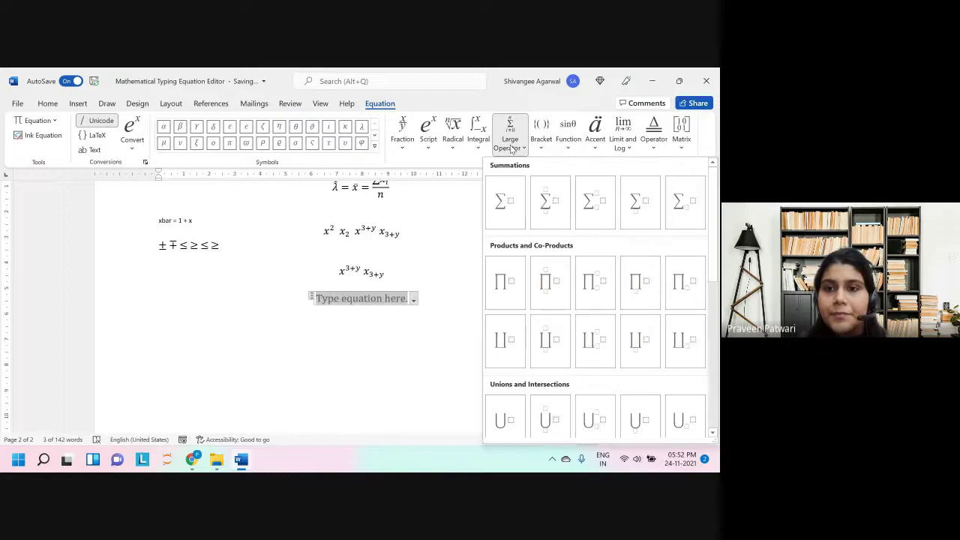
{"action": "left_click", "coordinate": [523, 186]}
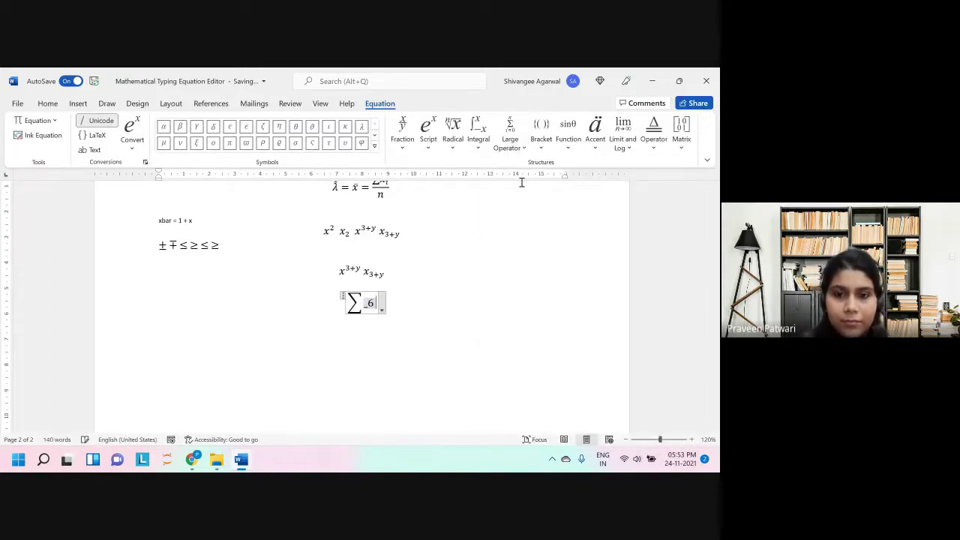
{"action": "key", "text": "ctrl+z"}
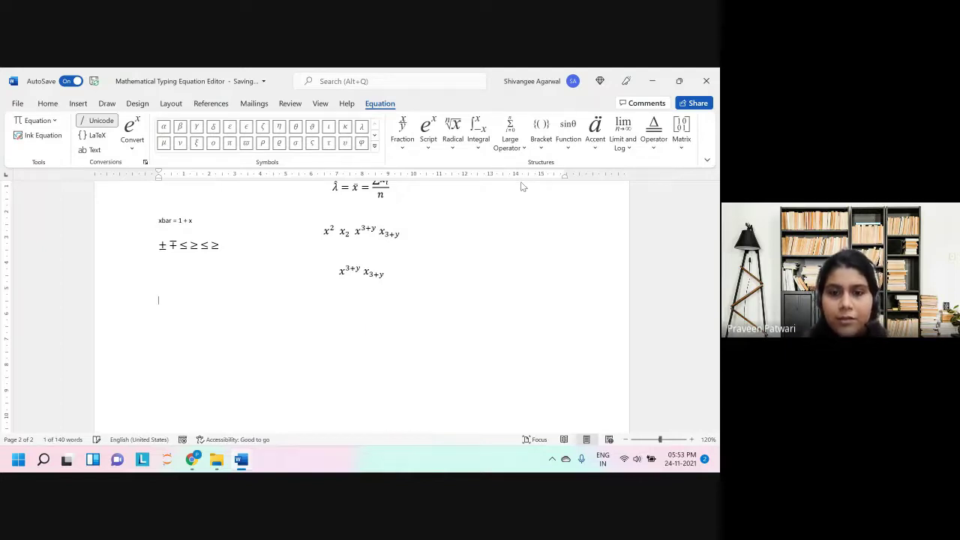
{"action": "key", "text": "alt+equal"}
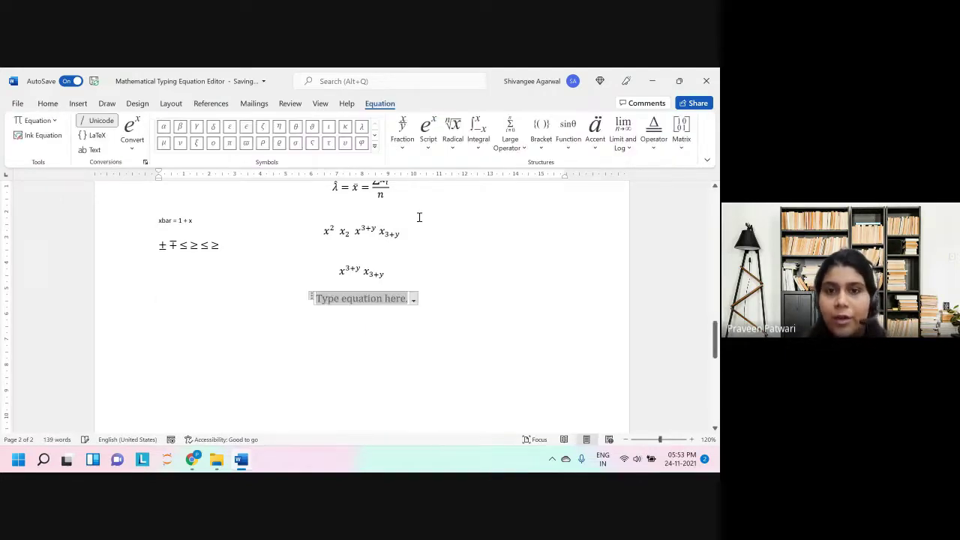
{"action": "left_click", "coordinate": [521, 136]}
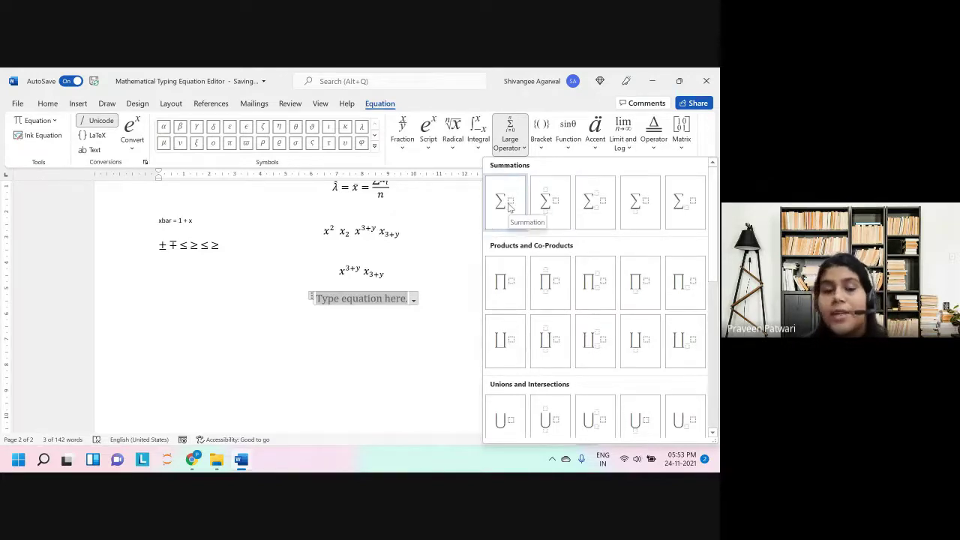
{"action": "left_click", "coordinate": [520, 132]}
Step: Build the product of x_i for i=1 to 100 with \prod, then delete it
{"action": "type", "text": "\\prod"}
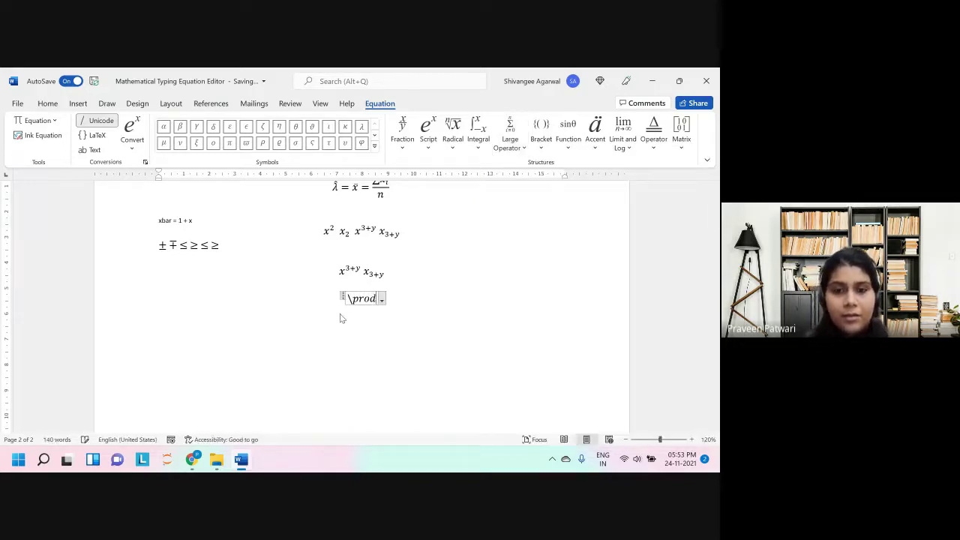
{"action": "key", "text": "space"}
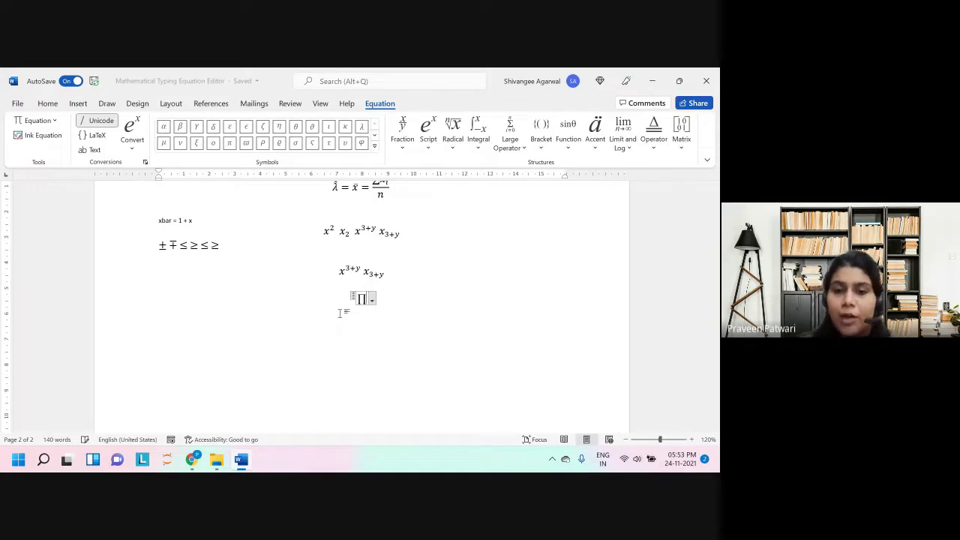
{"action": "type", "text": "_("}
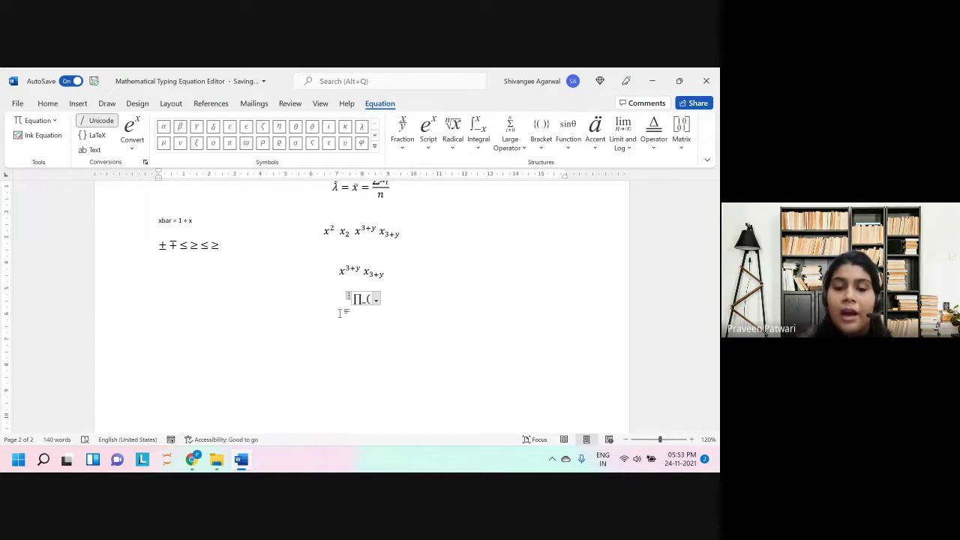
{"action": "type", "text": "i ="}
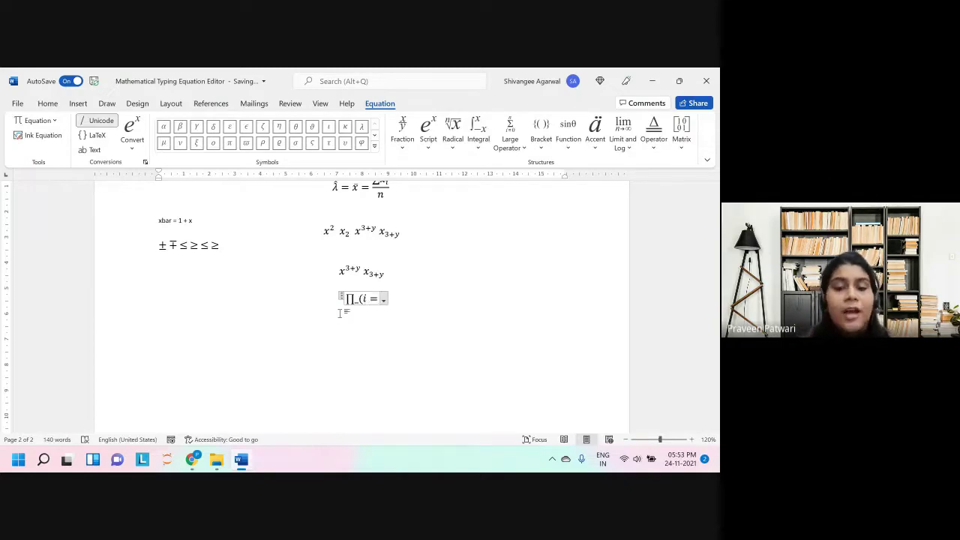
{"action": "type", "text": "1)"}
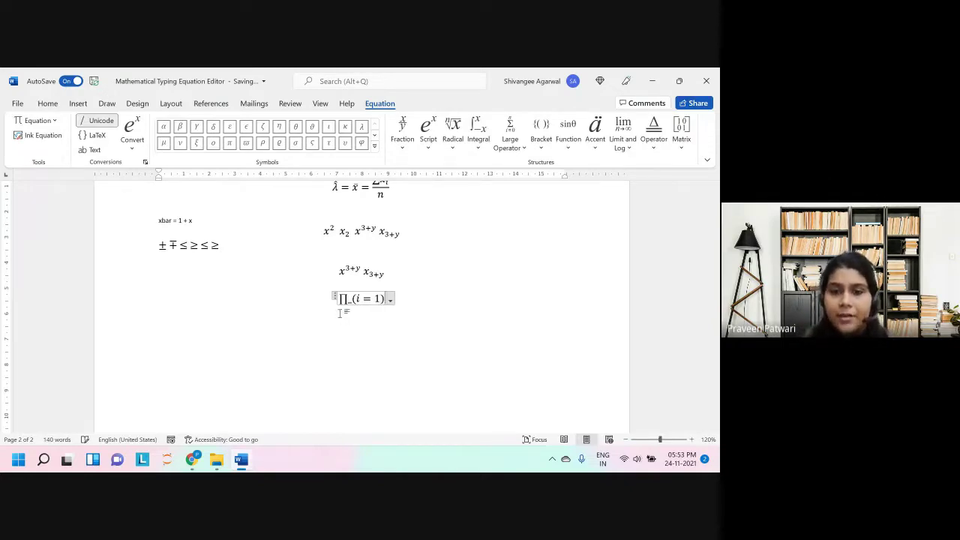
{"action": "type", "text": "^100"}
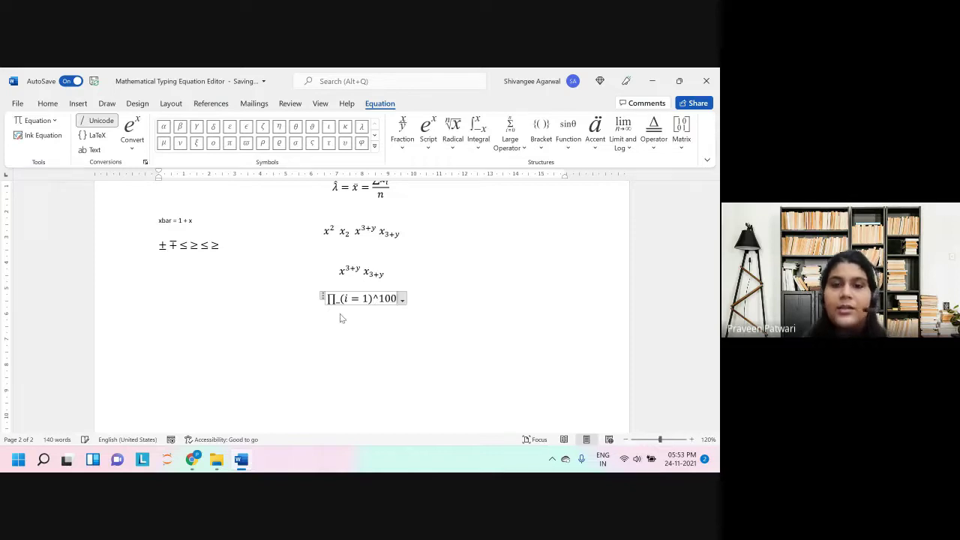
{"action": "key", "text": "space"}
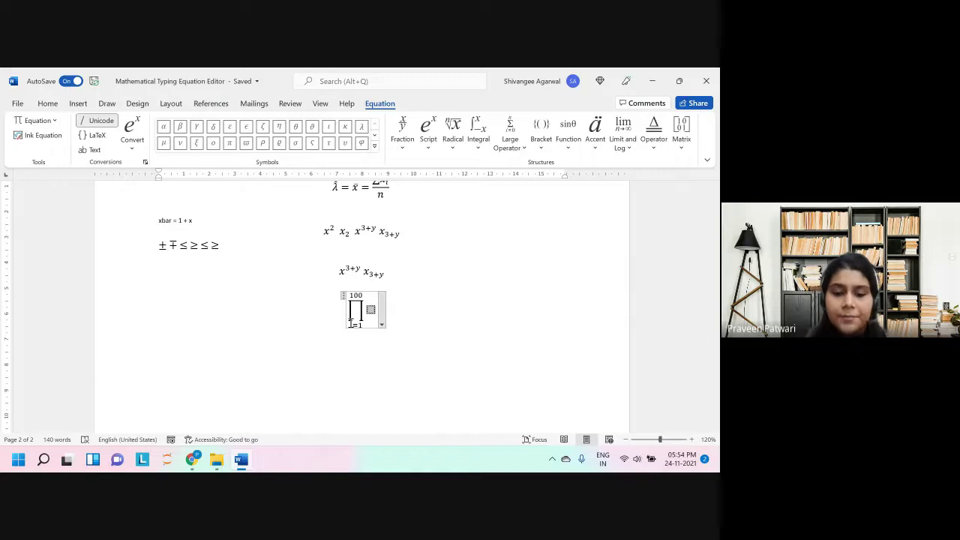
{"action": "type", "text": "x"}
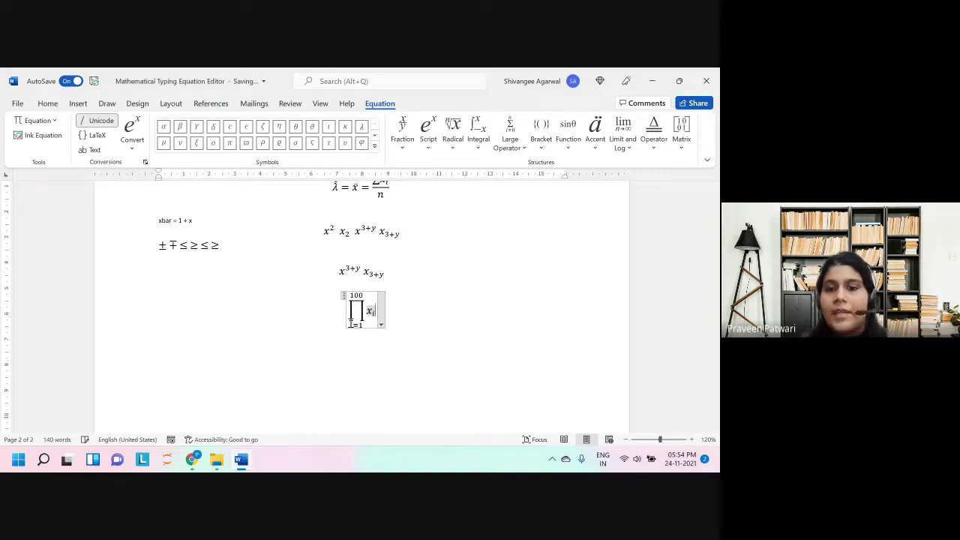
{"action": "type", "text": "_i"}
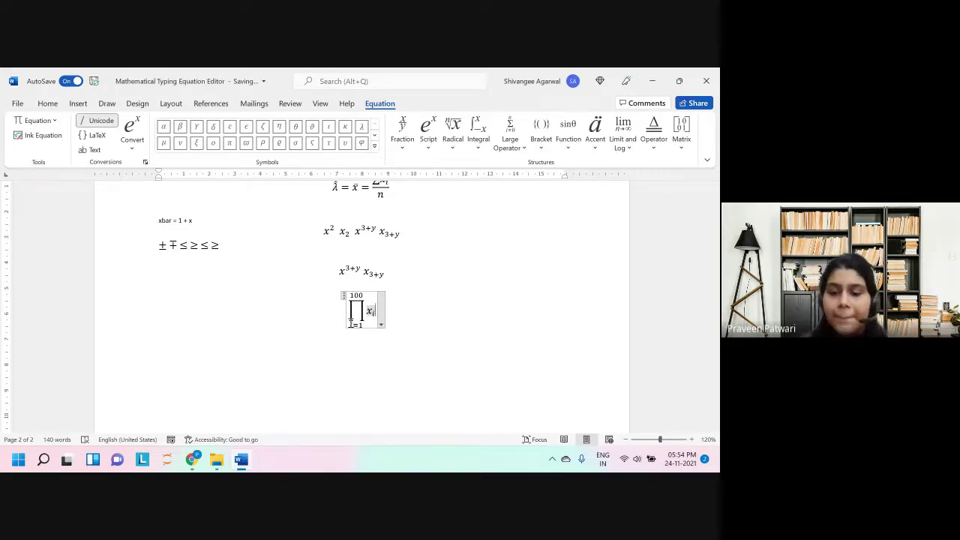
{"action": "triple_click", "coordinate": [350, 324]}
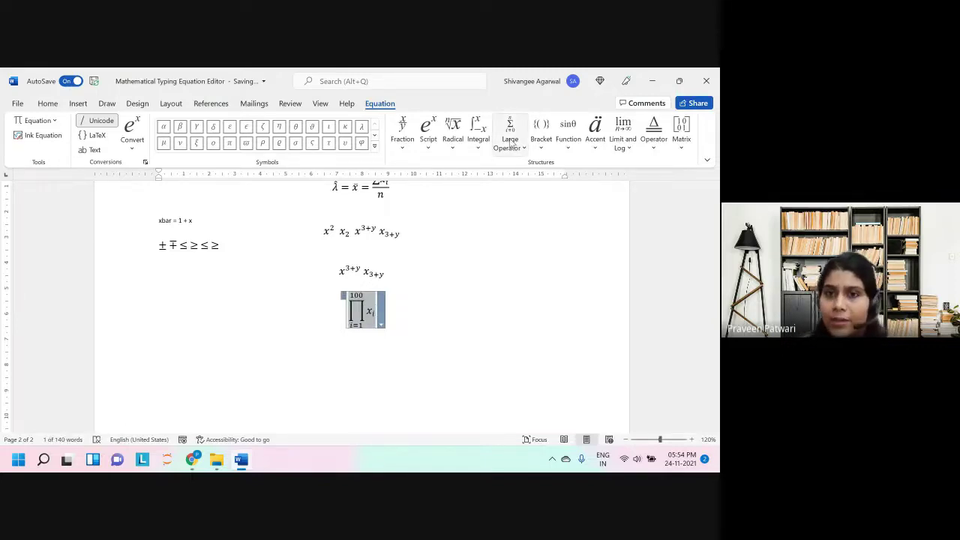
{"action": "key", "text": "Delete"}
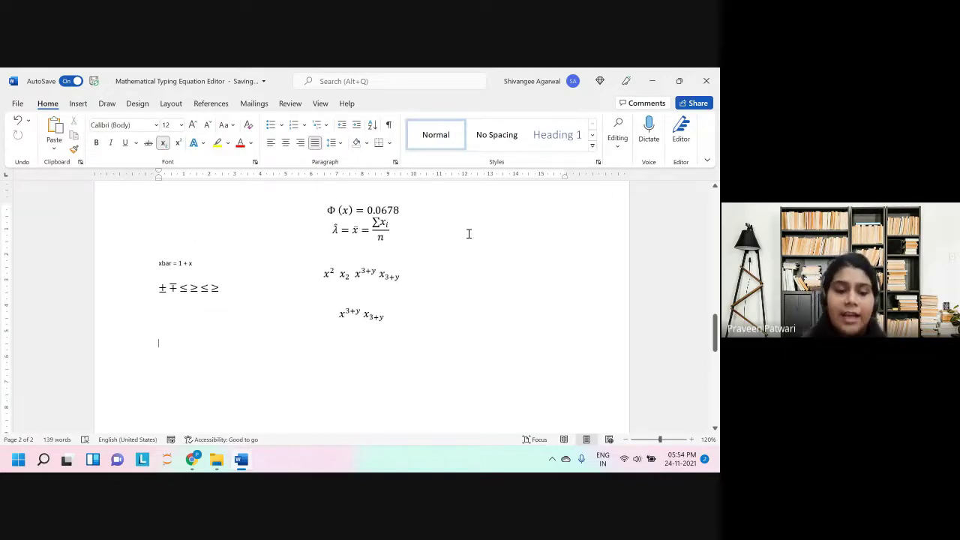
{"action": "key", "text": "alt+equal"}
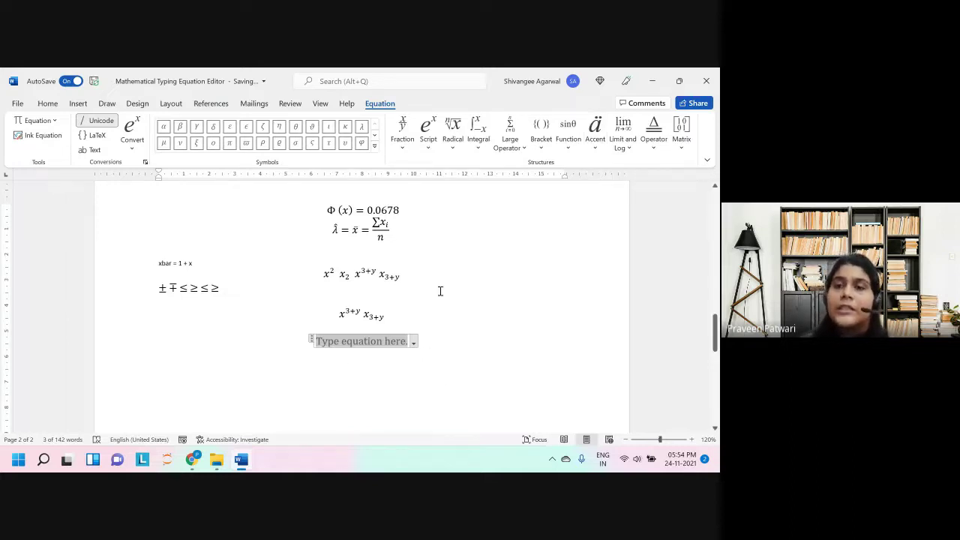
{"action": "left_click", "coordinate": [594, 135]}
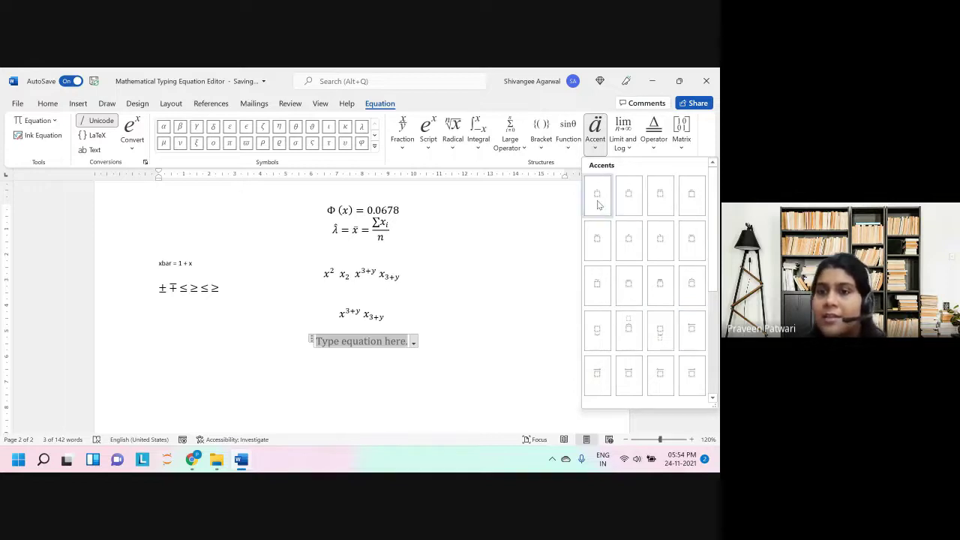
{"action": "scroll", "coordinate": [661, 340], "scroll_direction": "down", "scroll_amount": 3}
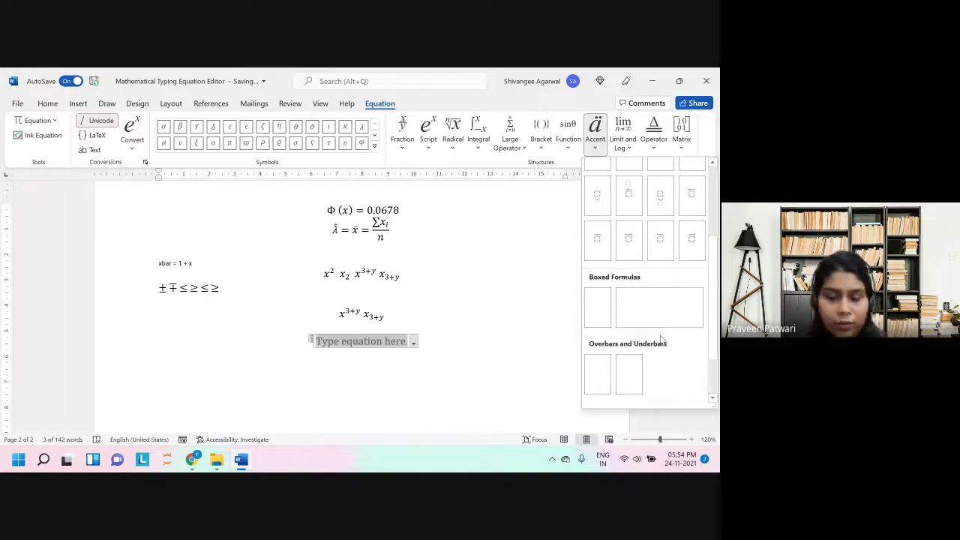
{"action": "scroll", "coordinate": [661, 340], "scroll_direction": "down", "scroll_amount": 2}
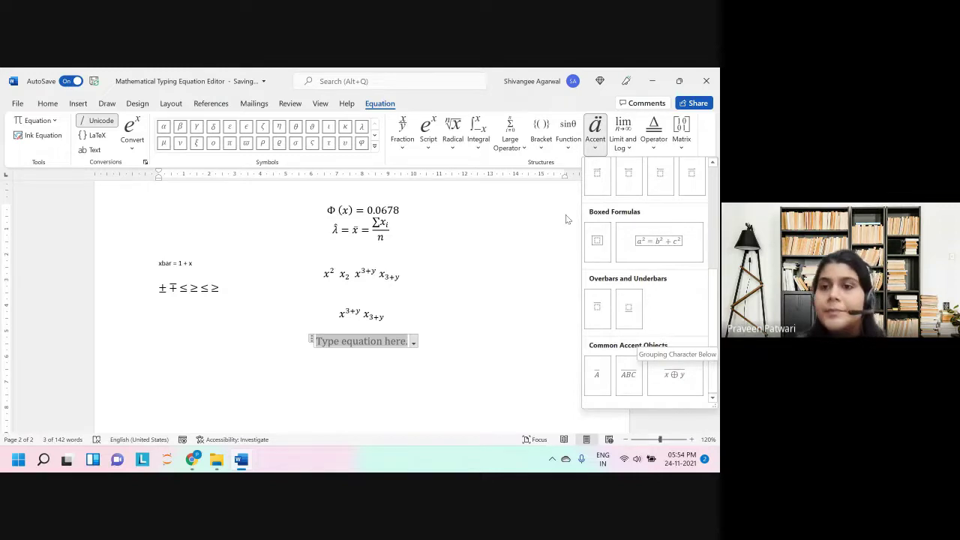
{"action": "left_click", "coordinate": [599, 127]}
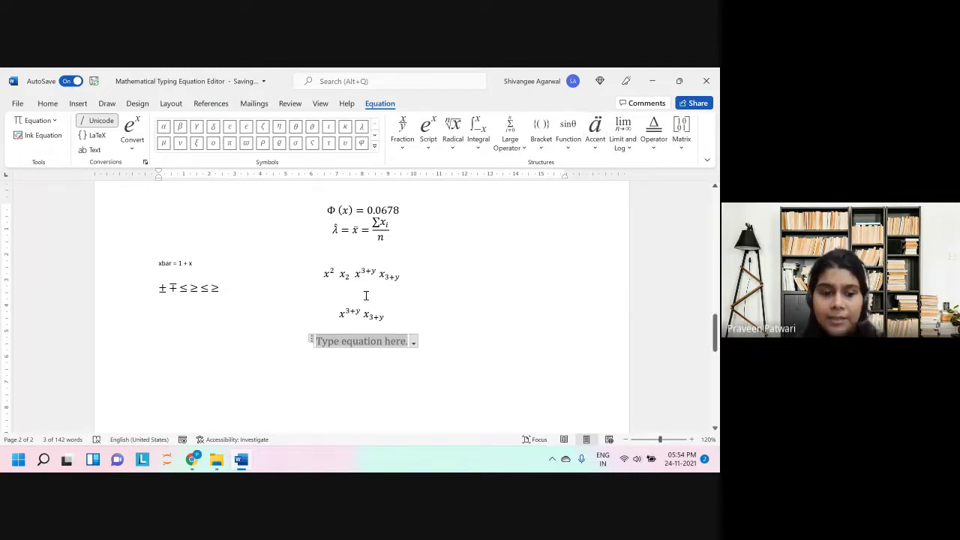
Step: Check the page-1 annuity equation, then type a\ddot to produce ä in the new equation
{"action": "type", "text": "a"}
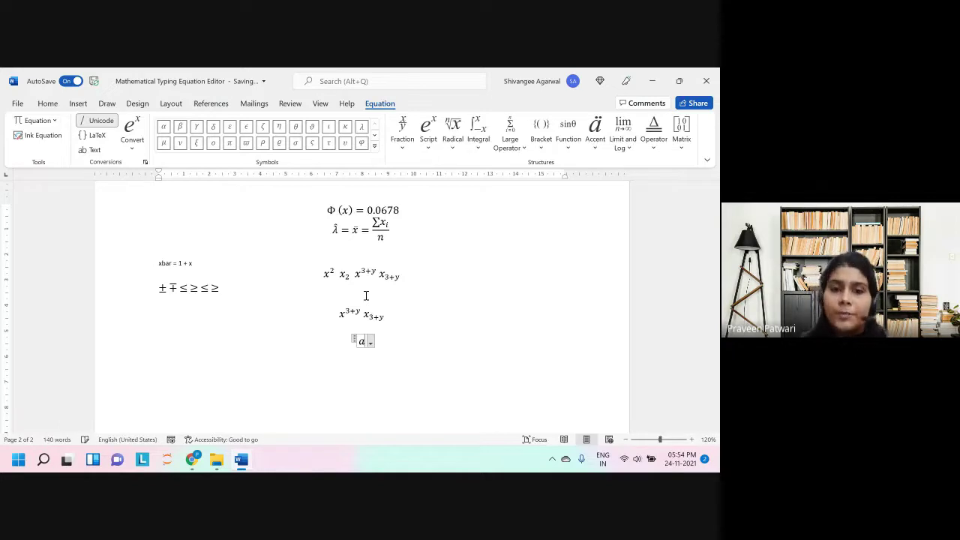
{"action": "scroll", "coordinate": [366, 296], "scroll_direction": "up", "scroll_amount": 5}
{"action": "left_click", "coordinate": [307, 315]}
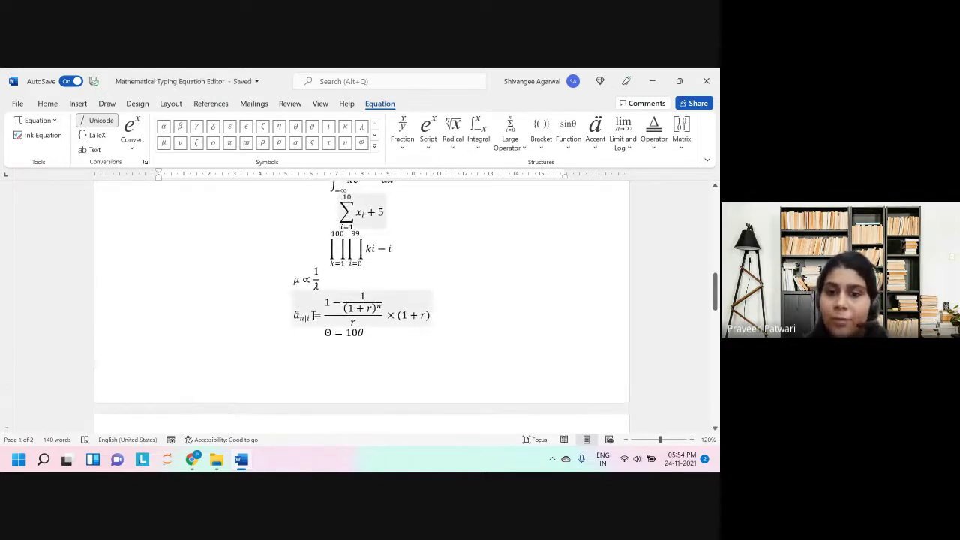
{"action": "left_click", "coordinate": [466, 315]}
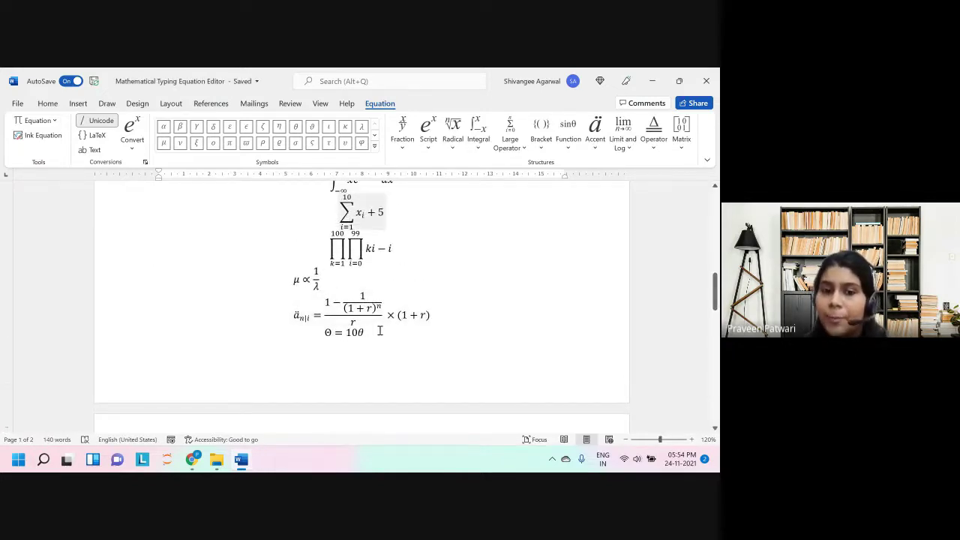
{"action": "left_click", "coordinate": [335, 332]}
{"action": "scroll", "coordinate": [335, 332], "scroll_direction": "down", "scroll_amount": 3}
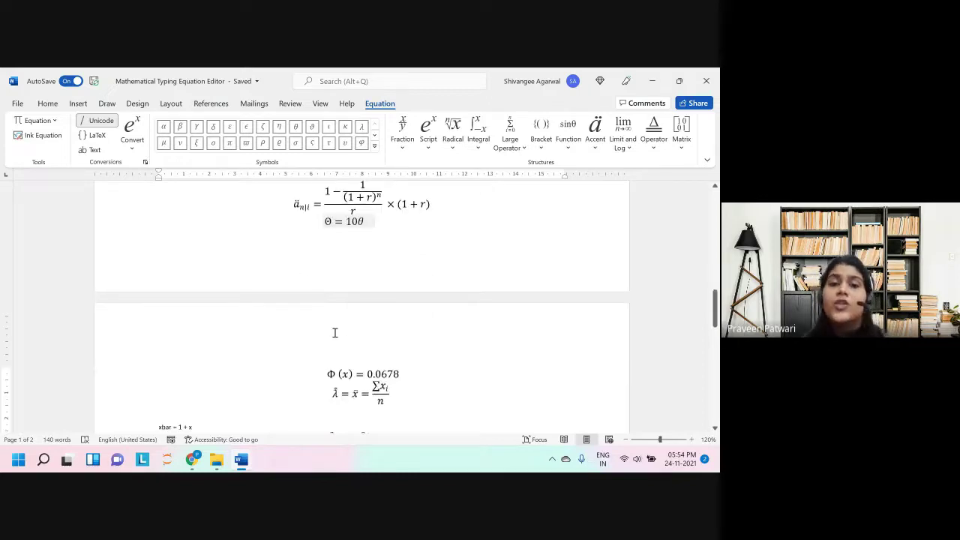
{"action": "scroll", "coordinate": [334, 332], "scroll_direction": "down", "scroll_amount": 7}
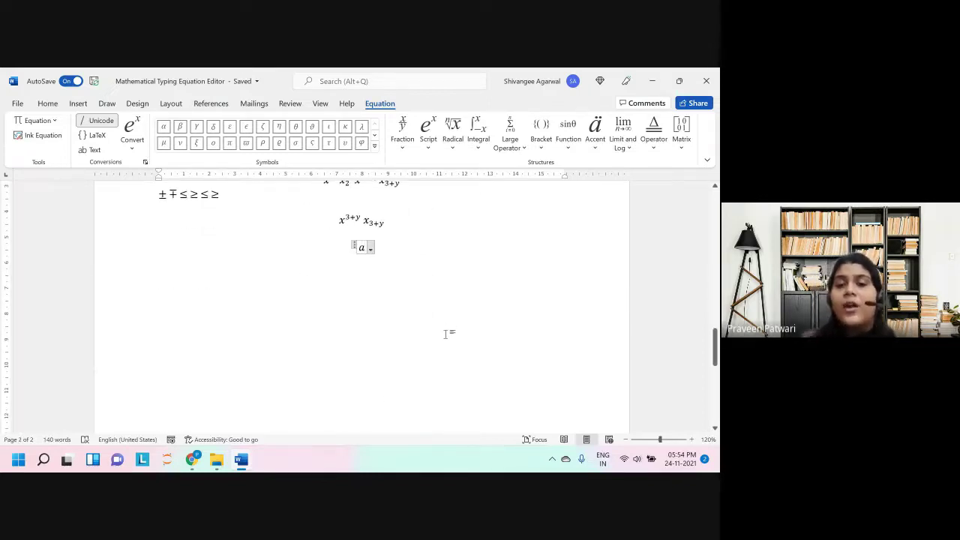
{"action": "type", "text": "a\\"}
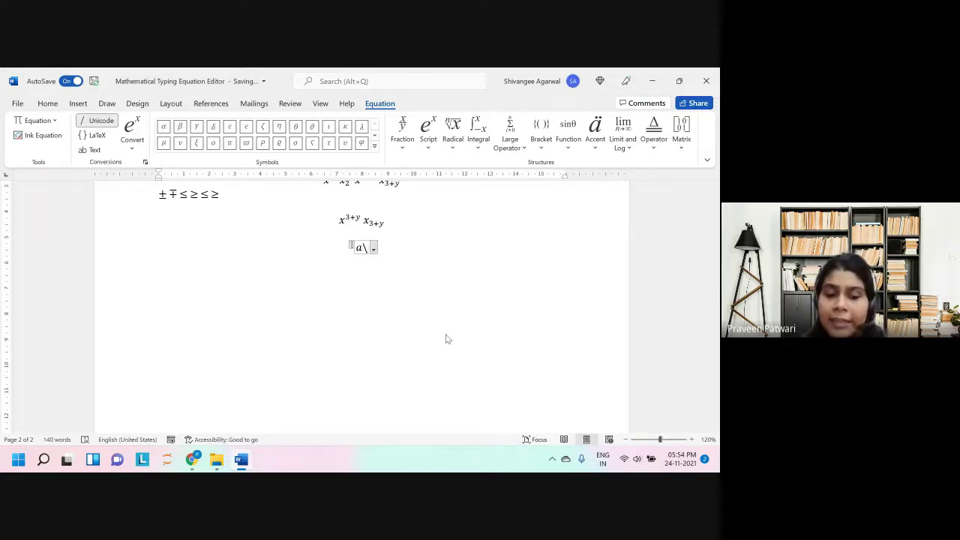
{"action": "type", "text": "ddot"}
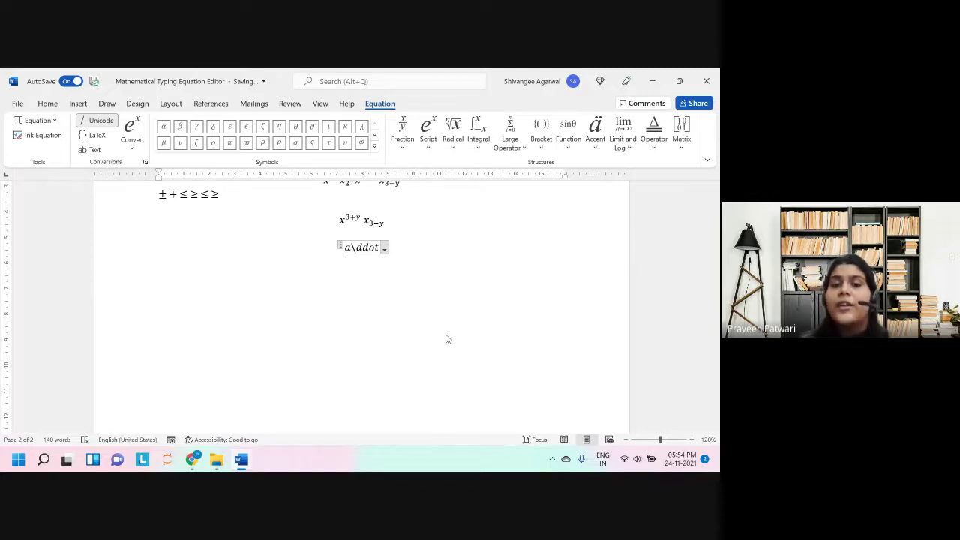
{"action": "key", "text": "space"}
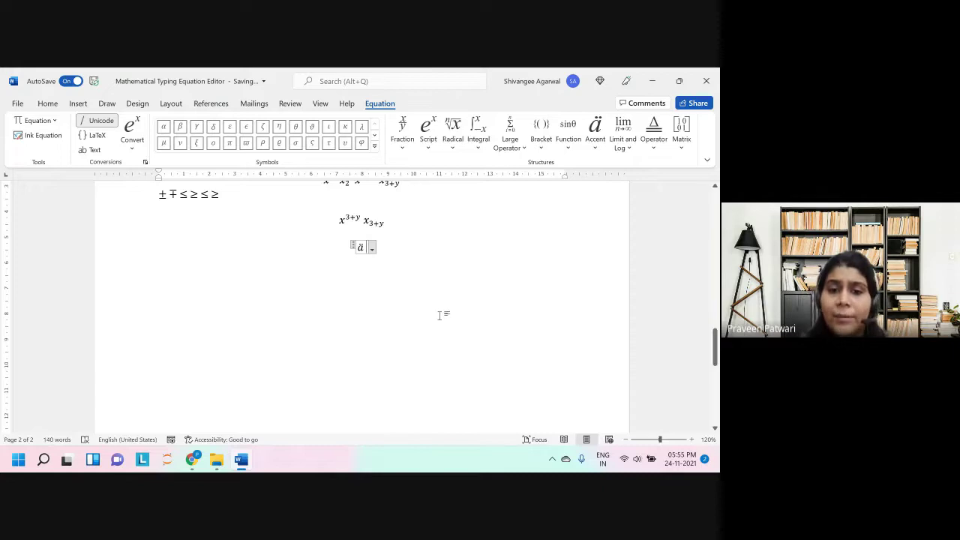
Step: Add the subscript n after ä, undoing and redoing it a few times
{"action": "scroll", "coordinate": [439, 315], "scroll_direction": "up", "scroll_amount": 2}
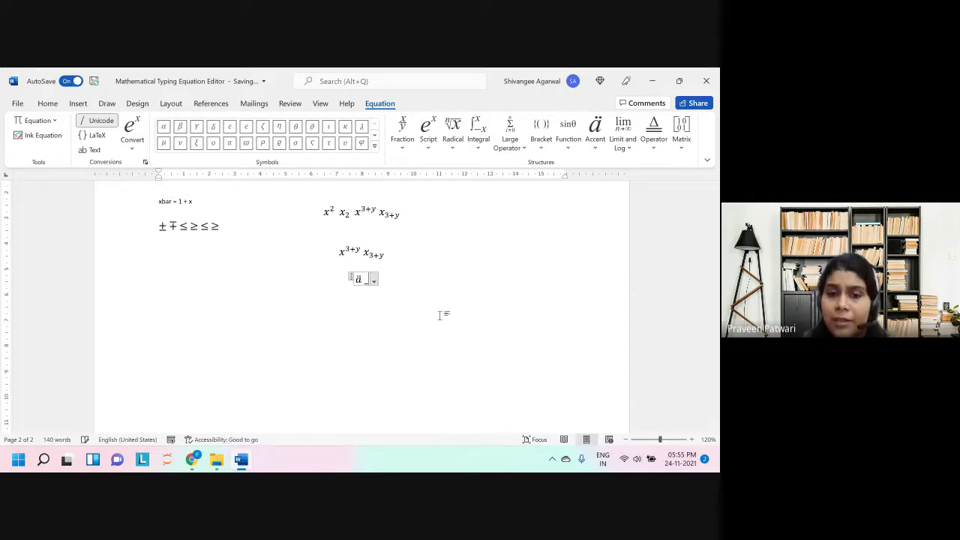
{"action": "type", "text": "_"}
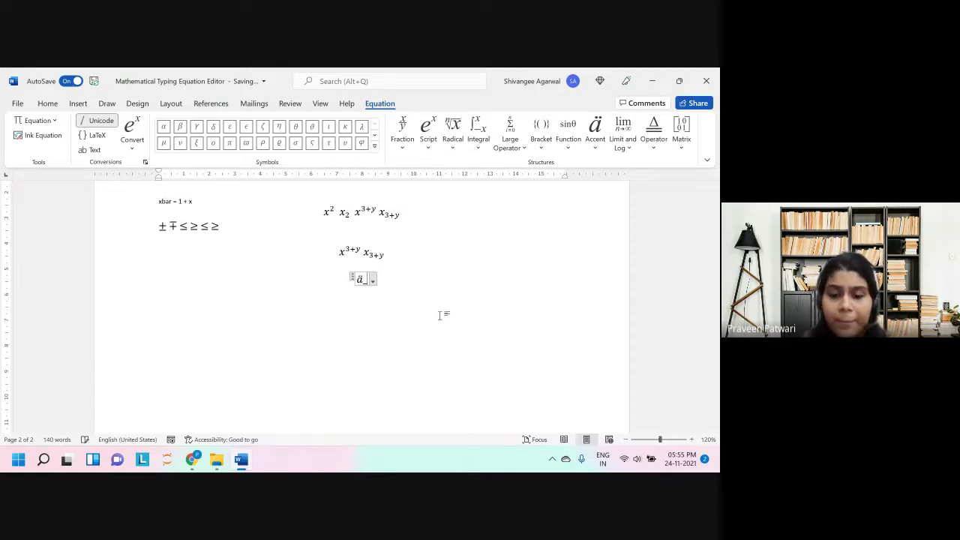
{"action": "type", "text": "i"}
{"action": "key", "text": "BackSpace"}
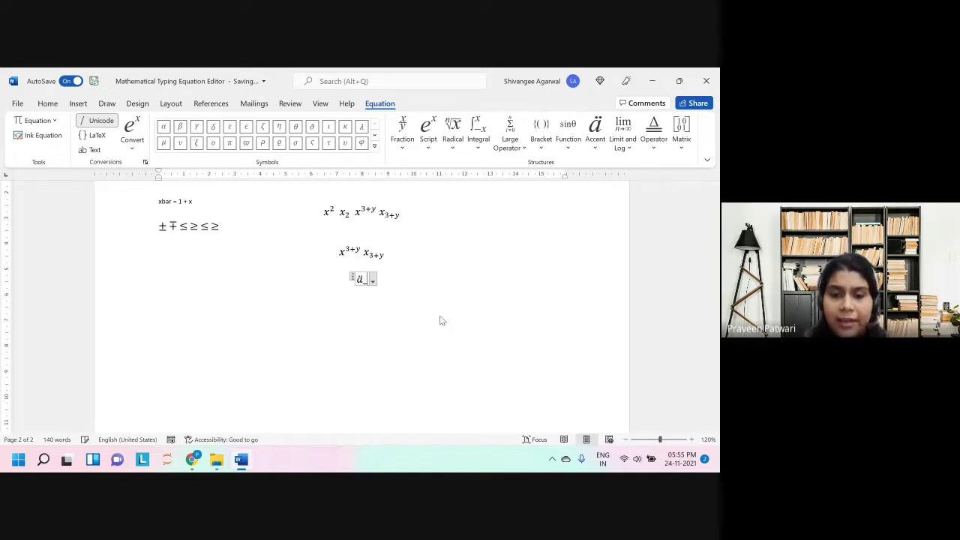
{"action": "type", "text": "n"}
{"action": "key", "text": "ctrl+z"}
{"action": "key", "text": "ctrl+z"}
{"action": "key", "text": "ctrl+z"}
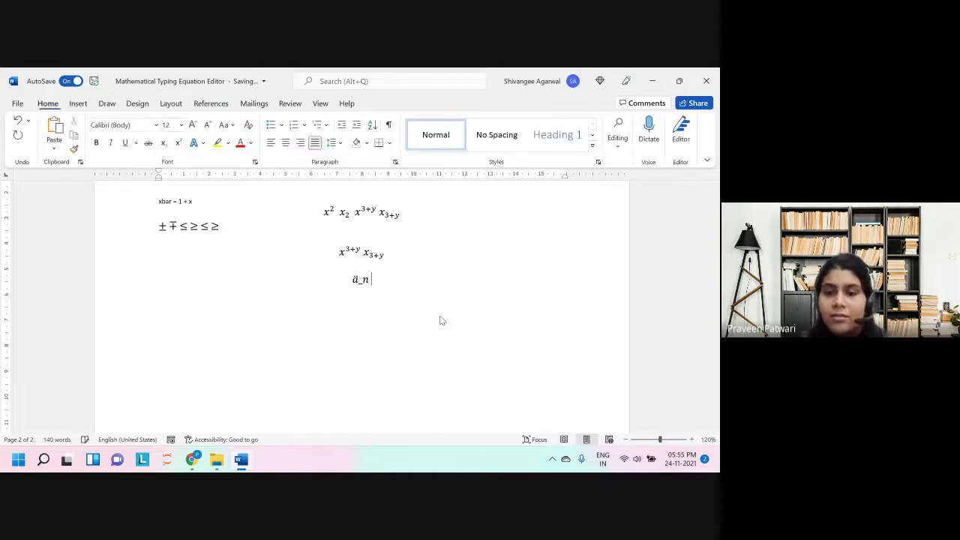
{"action": "key", "text": "ctrl+y"}
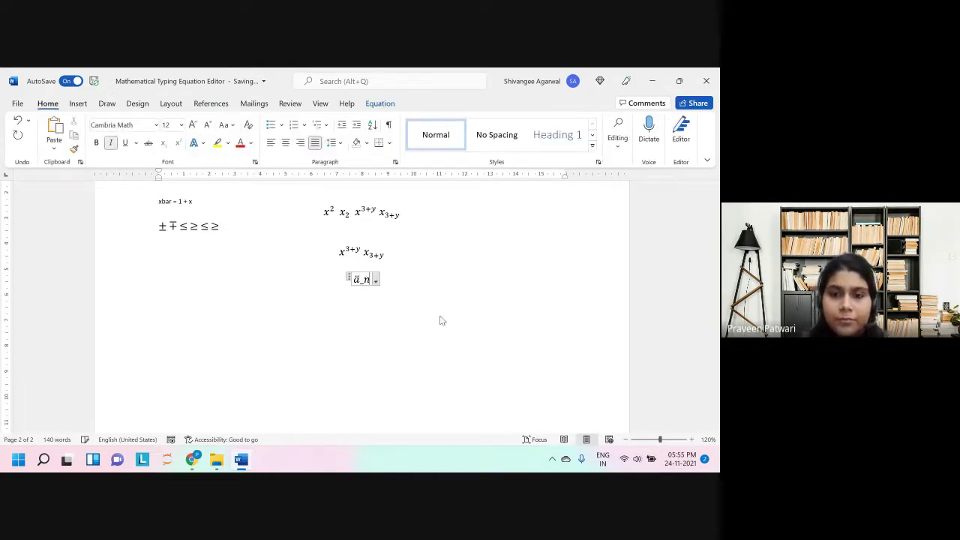
{"action": "key", "text": "ctrl+z"}
{"action": "key", "text": "ctrl+y"}
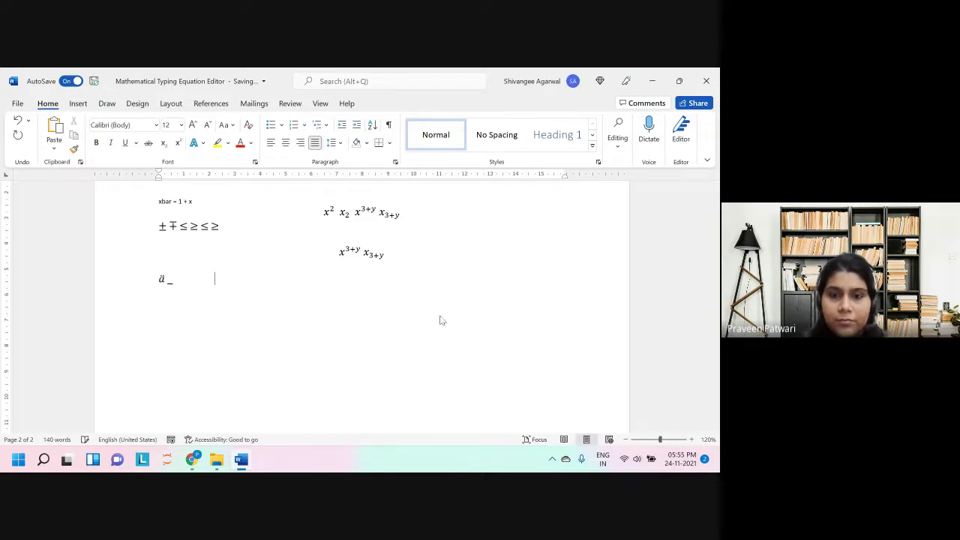
{"action": "key", "text": "ctrl+z"}
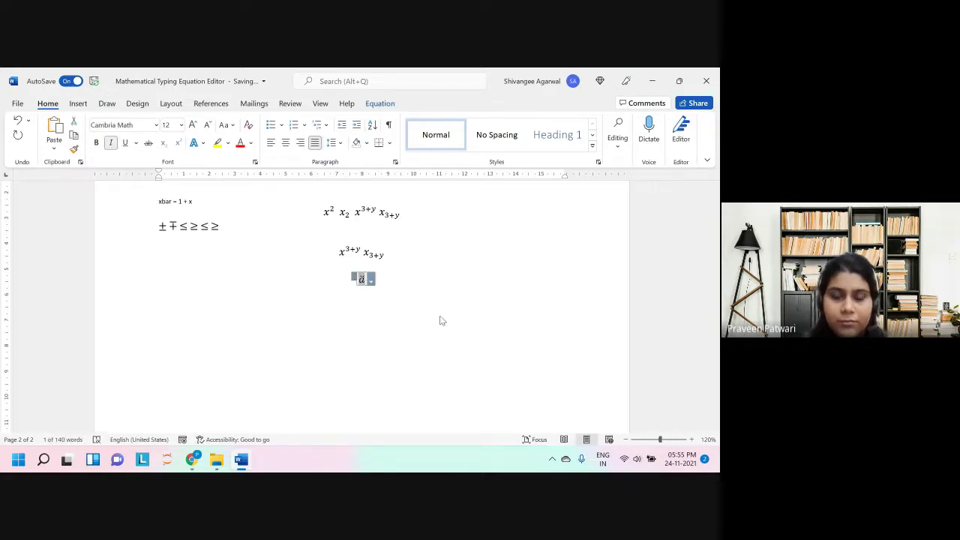
{"action": "key", "text": "ctrl+y"}
{"action": "key", "text": "ctrl+y"}
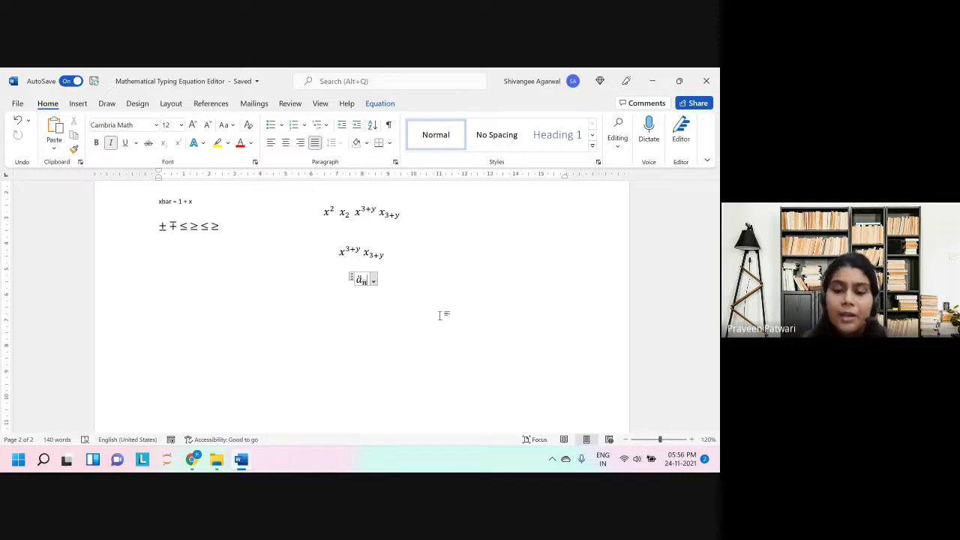
Step: Complete the ä_{n|i} subscript, then clear the equation back to empty
{"action": "type", "text": "i"}
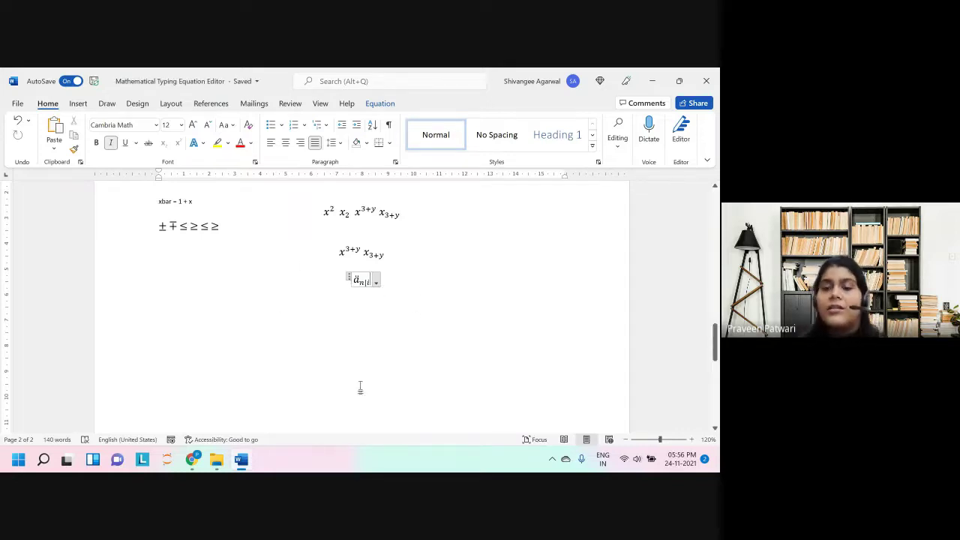
{"action": "key", "text": "BackSpace"}
{"action": "type", "text": "\\"}
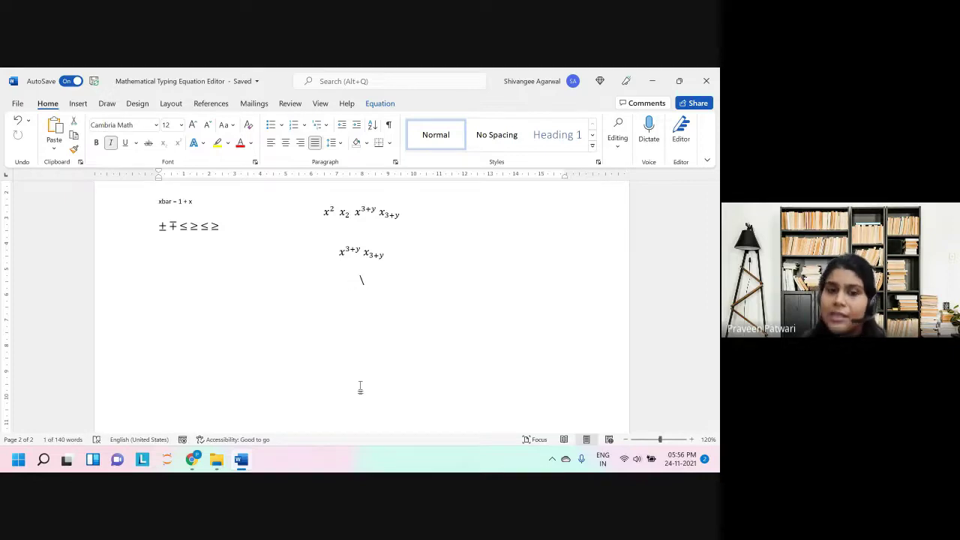
{"action": "key", "text": "BackSpace"}
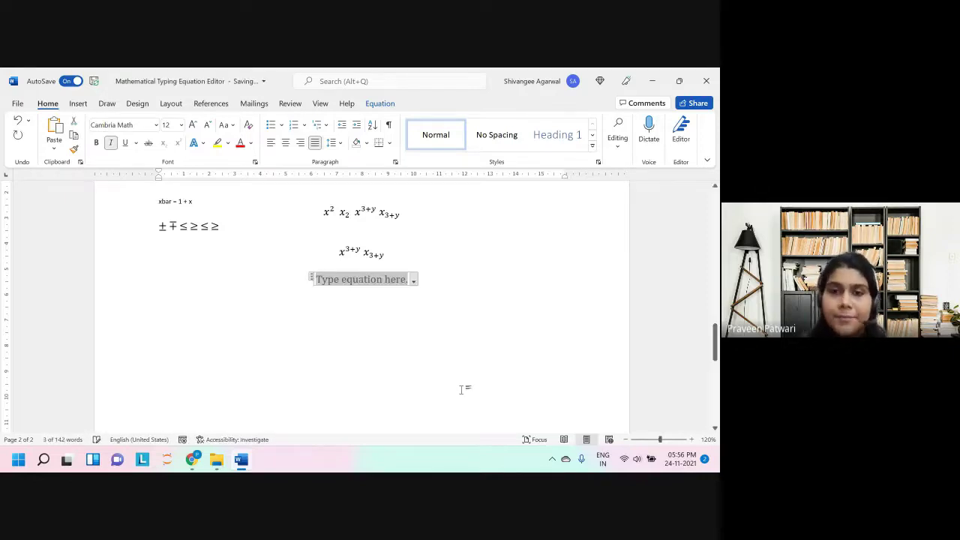
Step: Add a blank line and a new equation holding λ with a hat accent (λ̂)
{"action": "key", "text": "Left"}
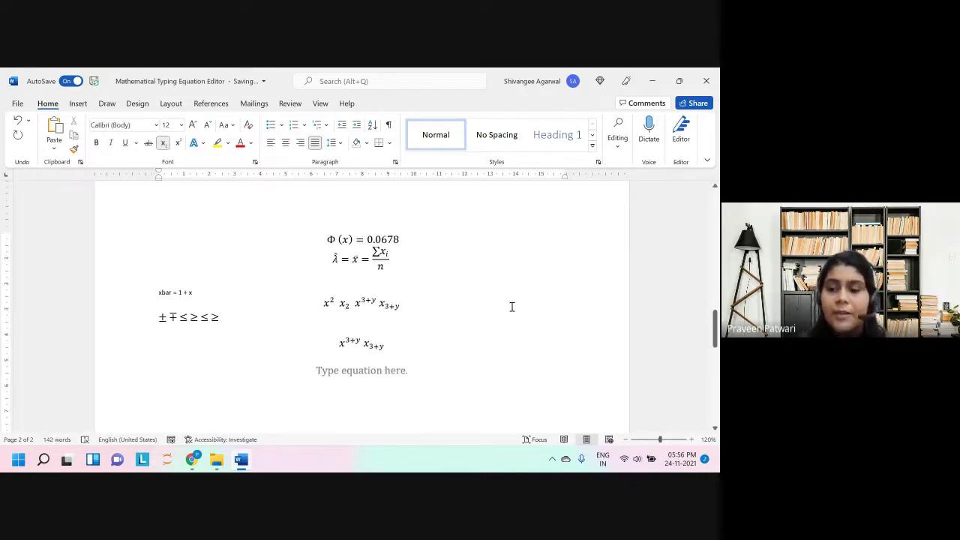
{"action": "key", "text": "Return"}
{"action": "key", "text": "Return"}
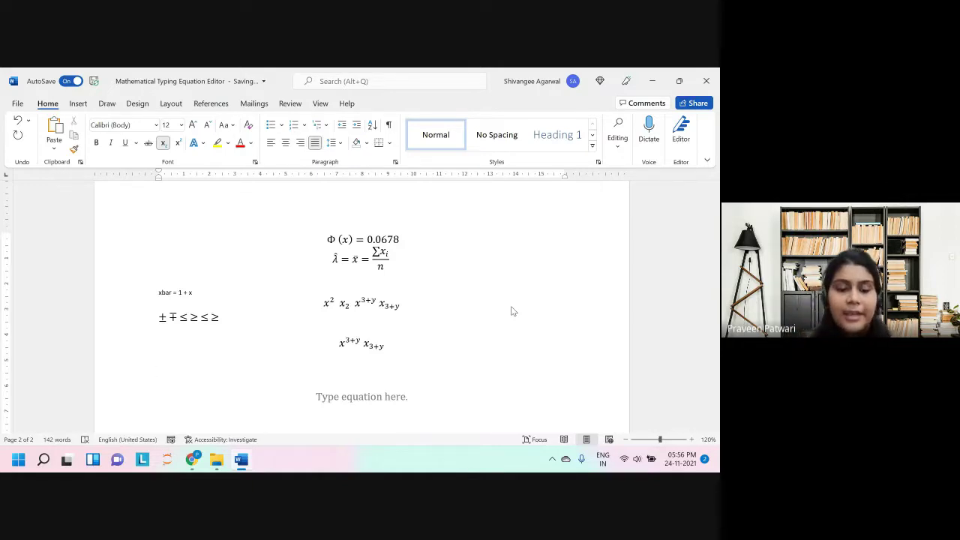
{"action": "key", "text": "alt+equal"}
{"action": "type", "text": "\\lam"}
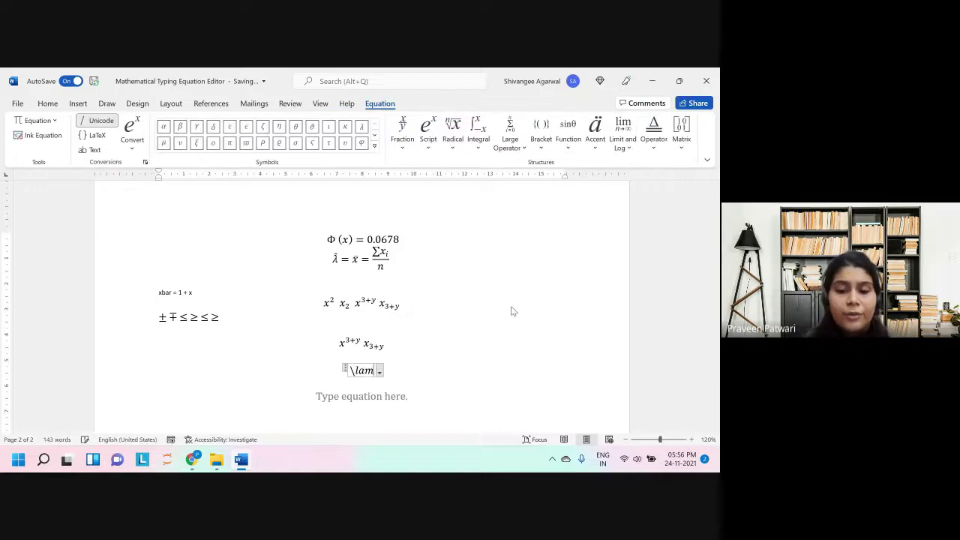
{"action": "type", "text": "bda"}
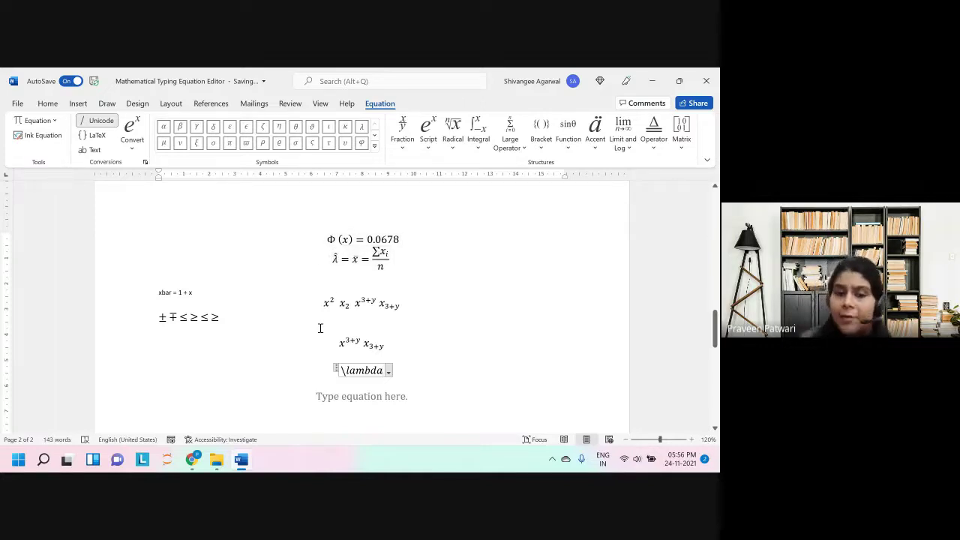
{"action": "key", "text": "space"}
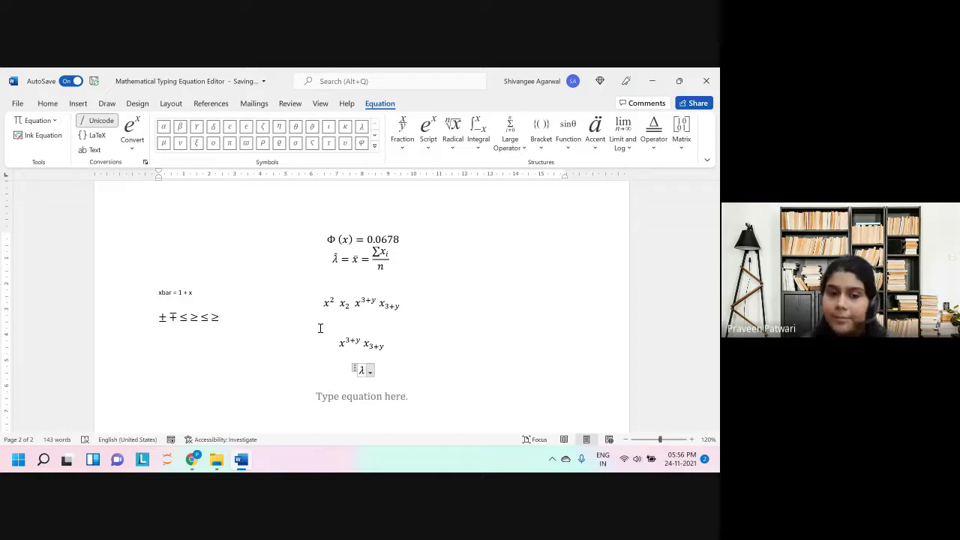
{"action": "type", "text": "\\hat"}
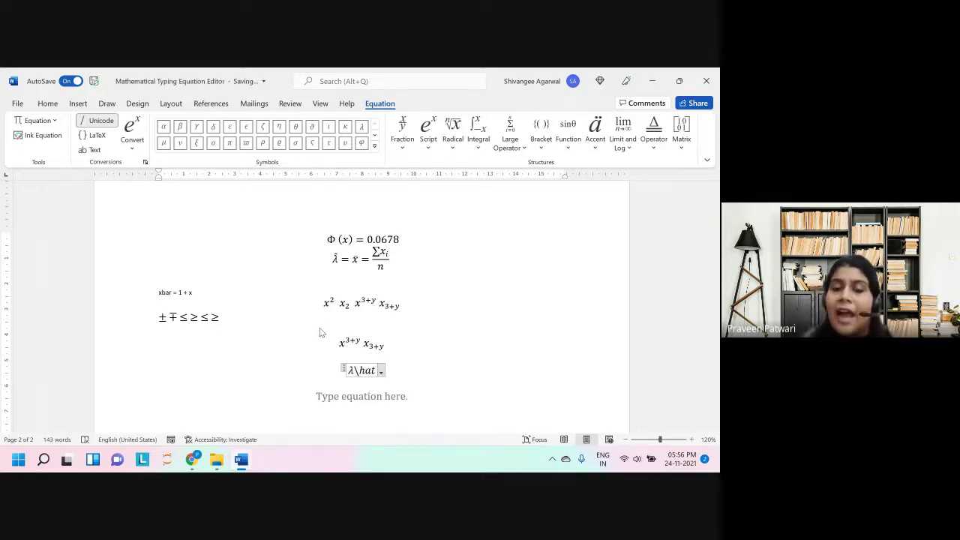
{"action": "key", "text": "space"}
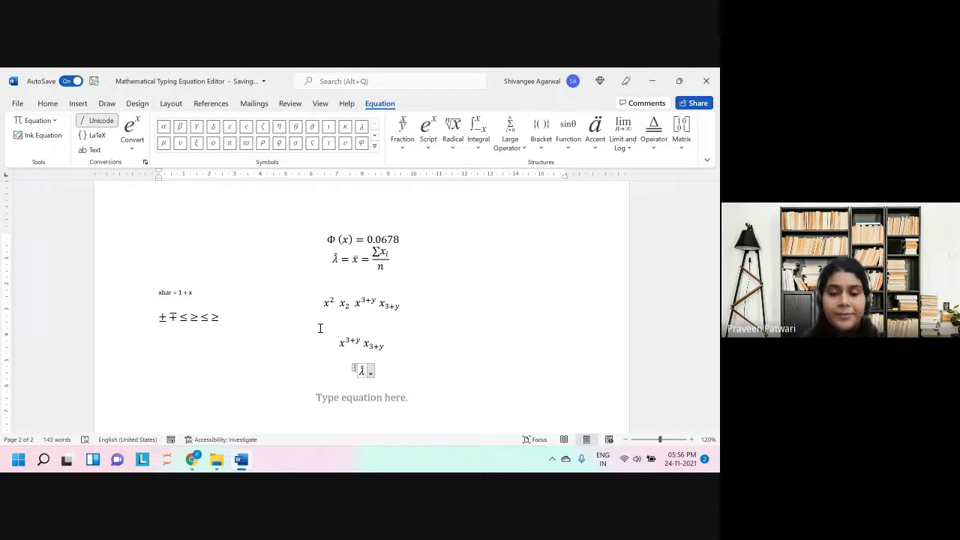
Step: Append ', x̄' after λ̂, removing the stray \bar text, and add an equation below
{"action": "type", "text": ",x"}
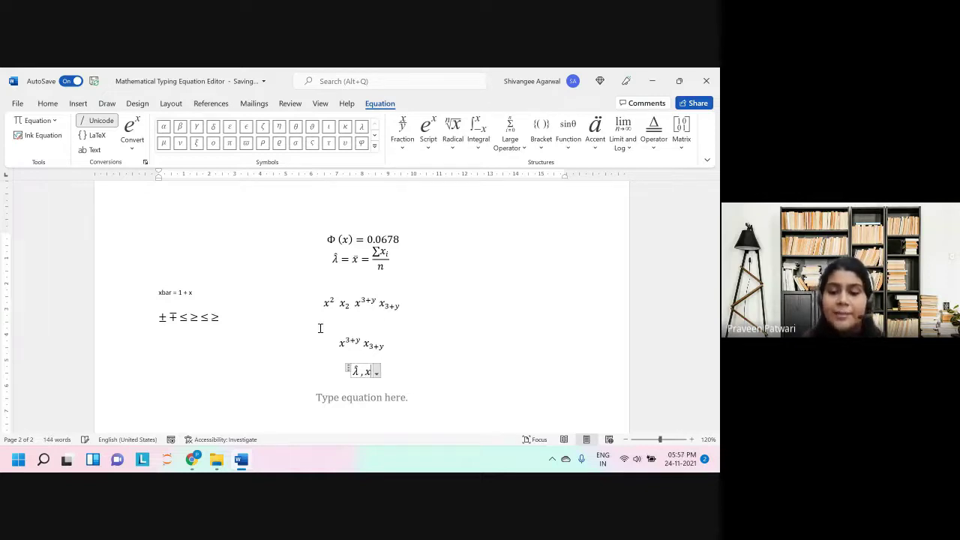
{"action": "type", "text": "\\bar"}
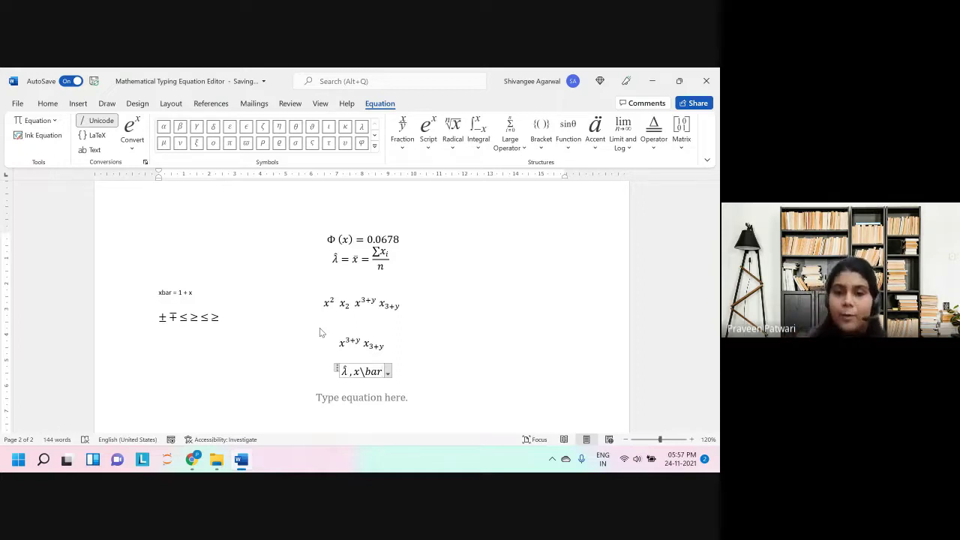
{"action": "key", "text": "space"}
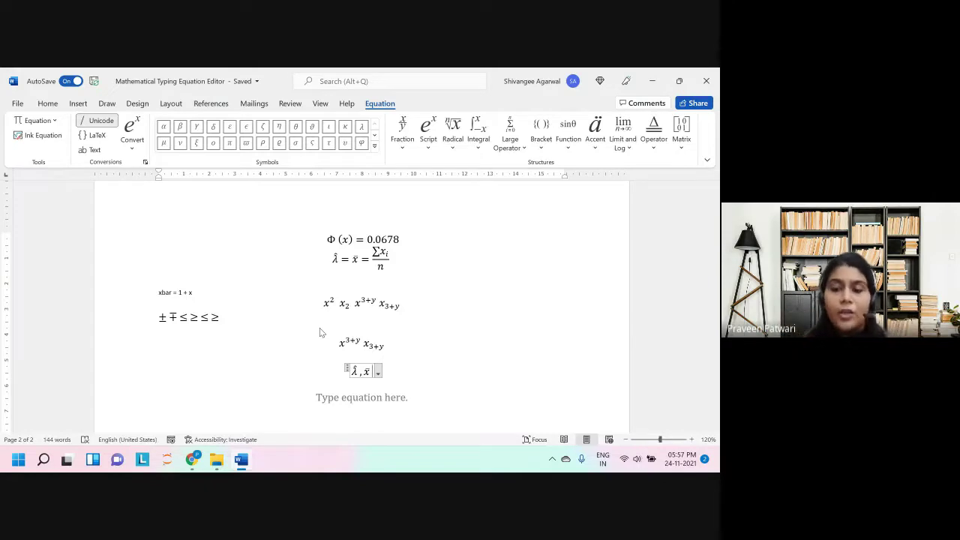
{"action": "type", "text": "\\bar"}
{"action": "key", "text": "Right"}
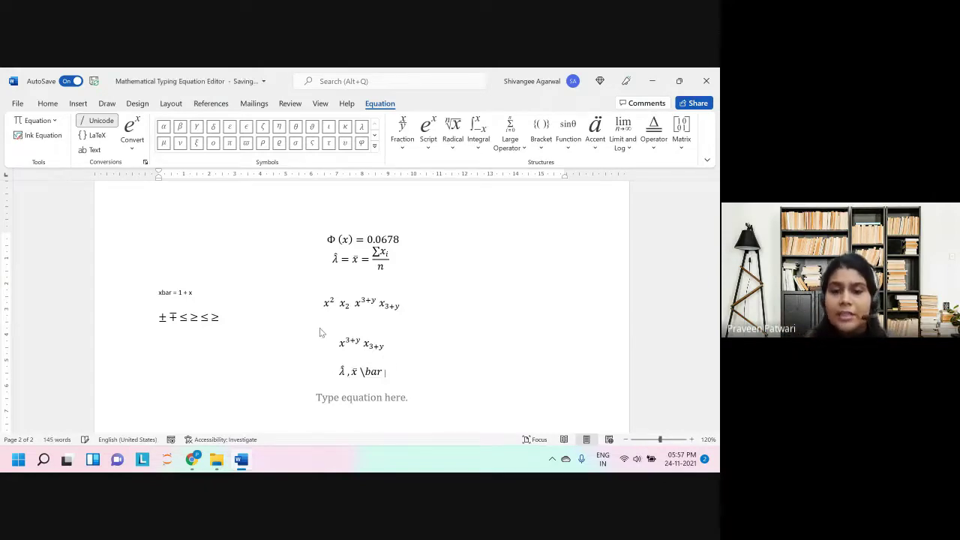
{"action": "key", "text": "BackSpace"}
{"action": "key", "text": "BackSpace"}
{"action": "key", "text": "BackSpace"}
{"action": "key", "text": "BackSpace"}
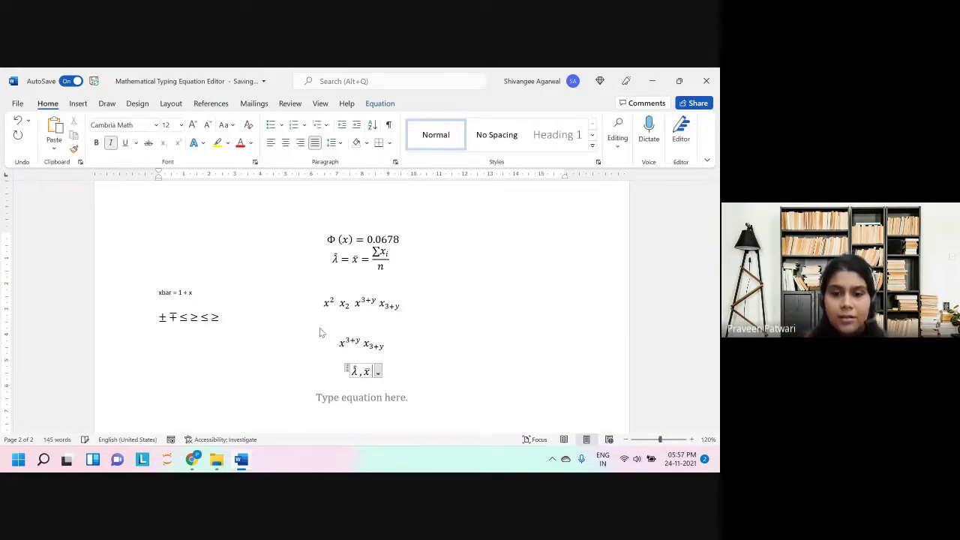
{"action": "type", "text": "\\bar"}
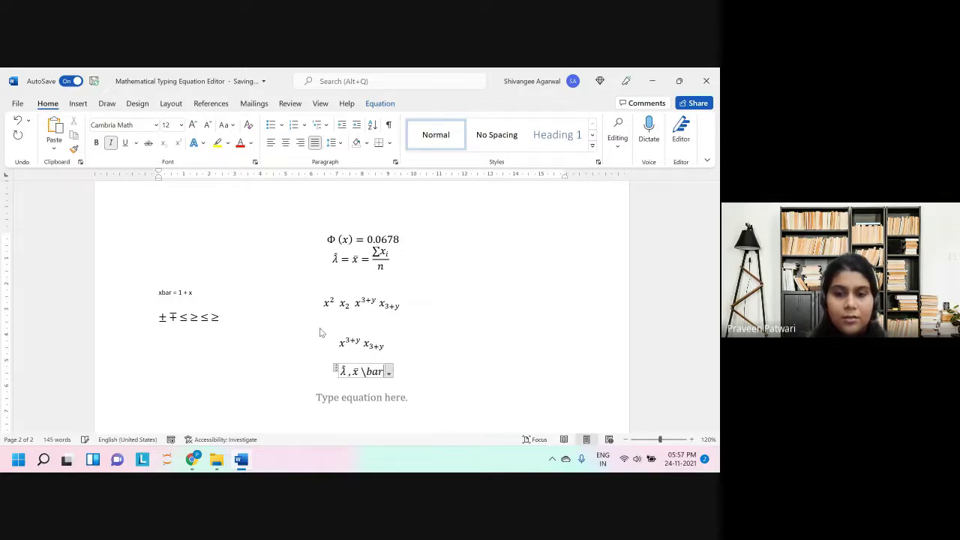
{"action": "key", "text": "BackSpace"}
{"action": "key", "text": "BackSpace"}
{"action": "key", "text": "BackSpace"}
{"action": "key", "text": "BackSpace"}
{"action": "key", "text": "BackSpace"}
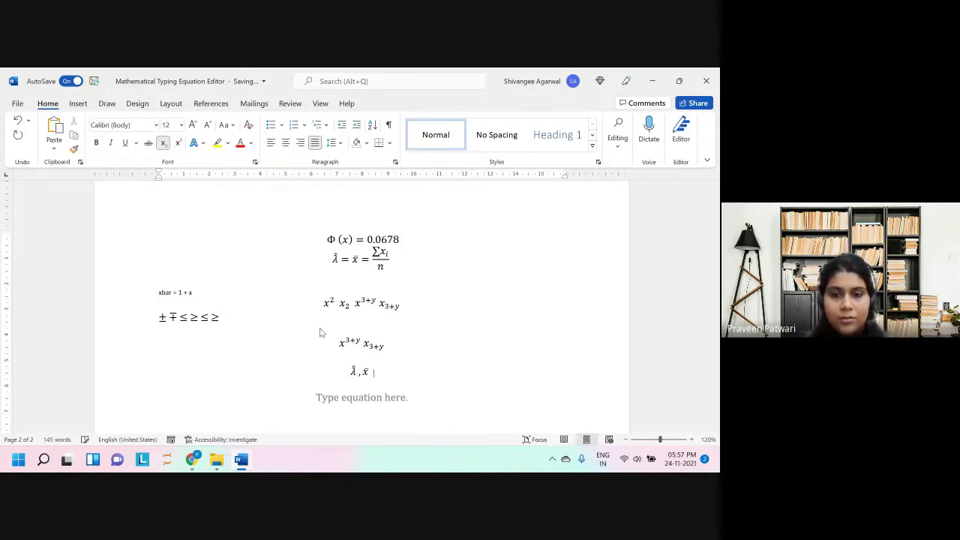
{"action": "key", "text": "Down"}
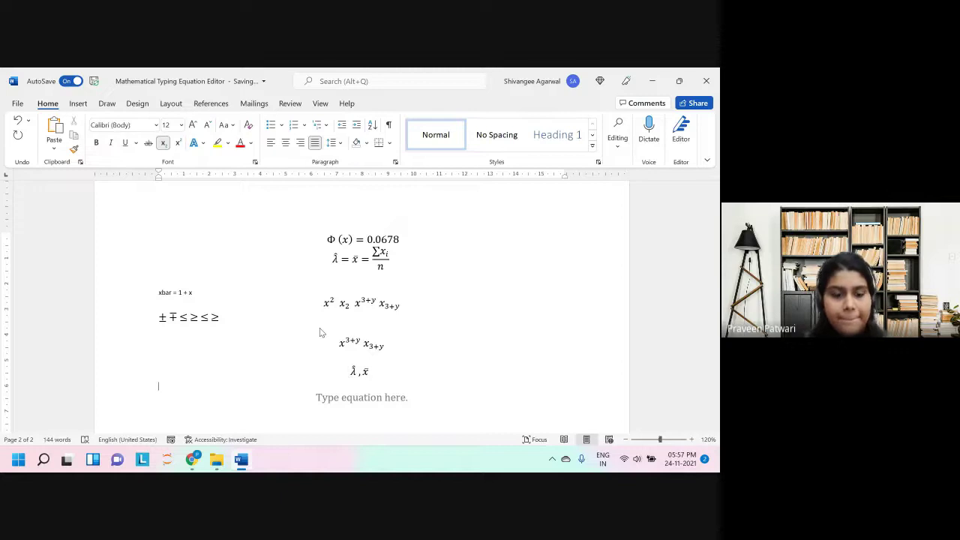
{"action": "key", "text": "alt+equal"}
Step: Replace the equation placeholder with x^2 -5+7+7 and finish the equation
{"action": "key", "text": "BackSpace"}
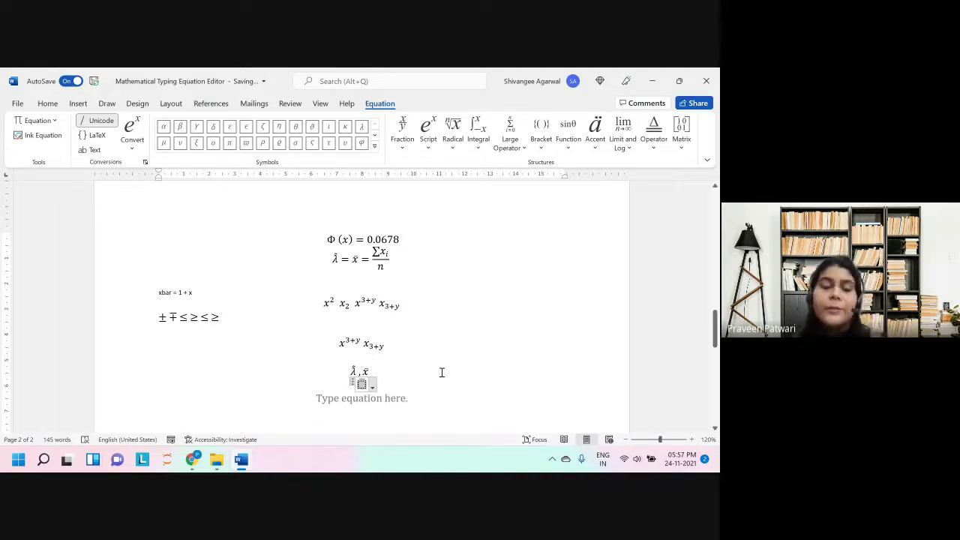
{"action": "type", "text": "x^2 "}
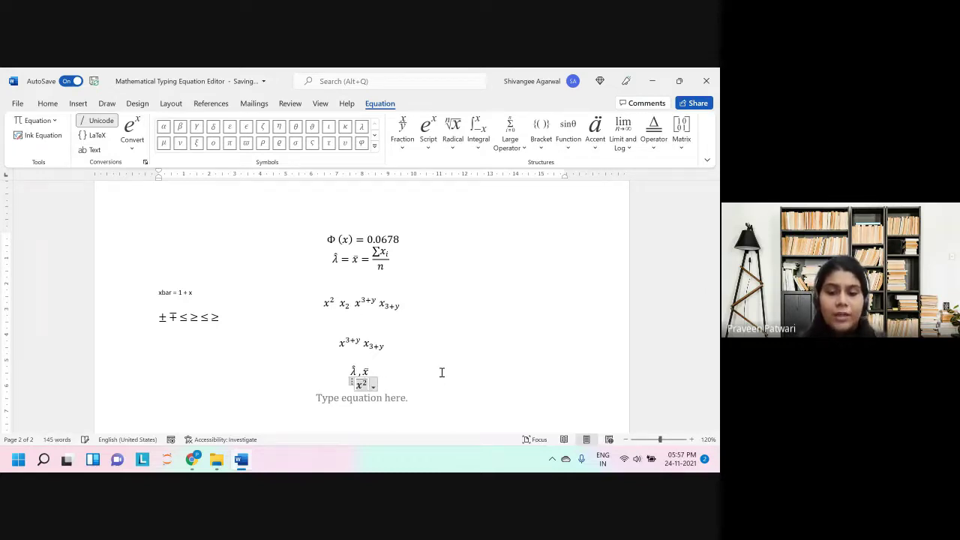
{"action": "type", "text": "-5+7"}
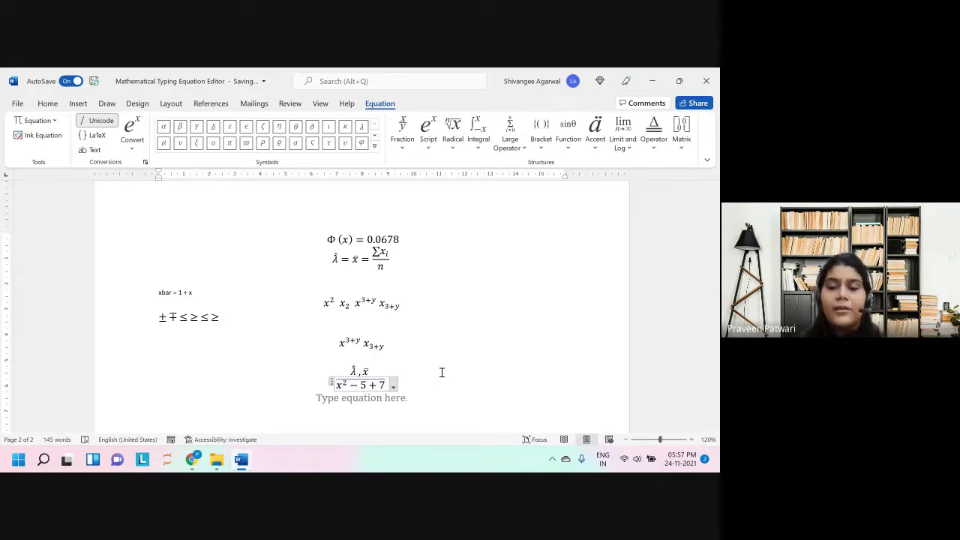
{"action": "type", "text": "+7"}
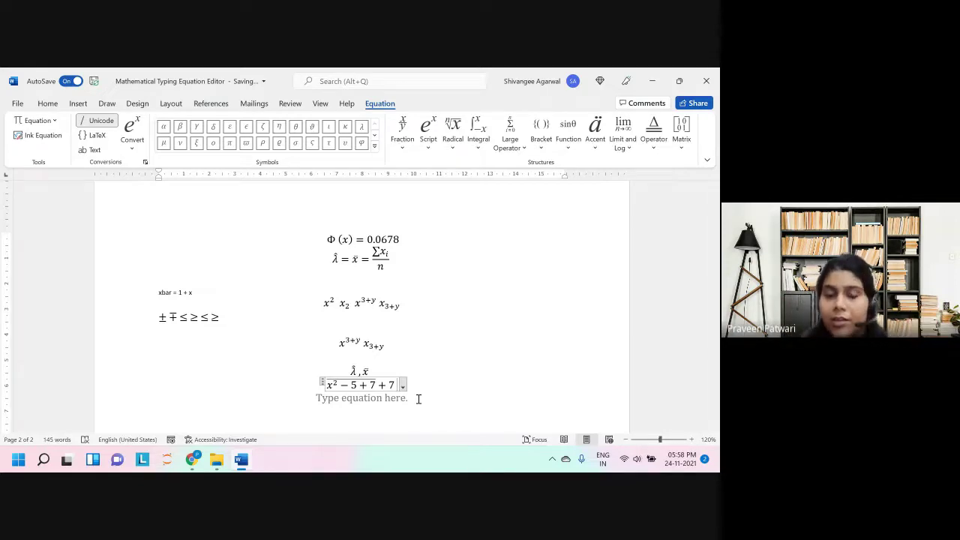
{"action": "left_click", "coordinate": [418, 398]}
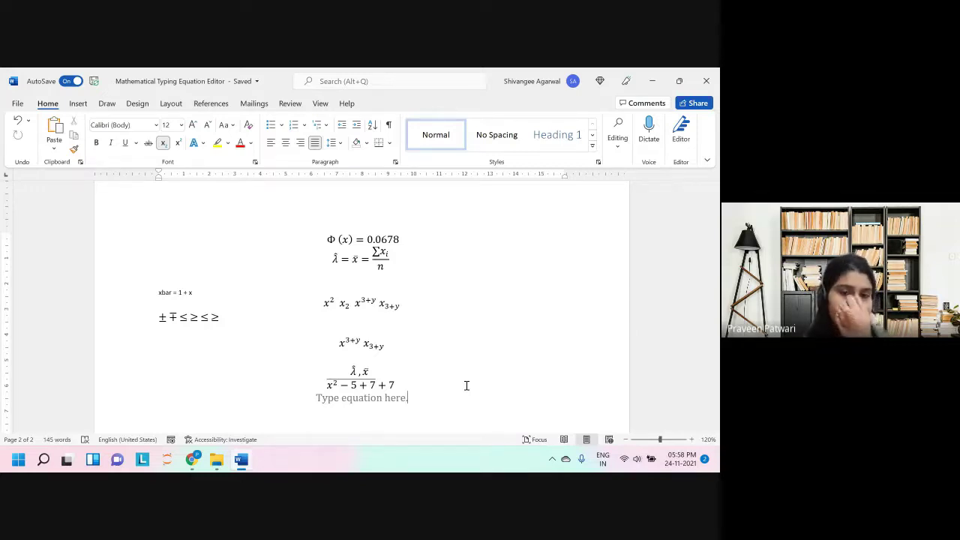
Step: Fill the empty equation with two barred x's (x̄ x̄) using \Bar, then insert a fresh equation below
{"action": "scroll", "coordinate": [466, 385], "scroll_direction": "up", "scroll_amount": 15}
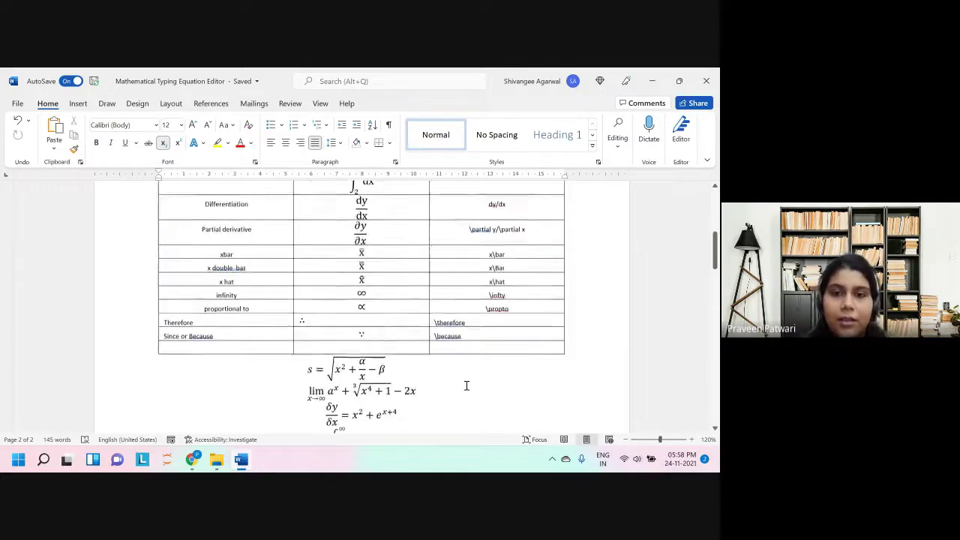
{"action": "left_click", "coordinate": [466, 385]}
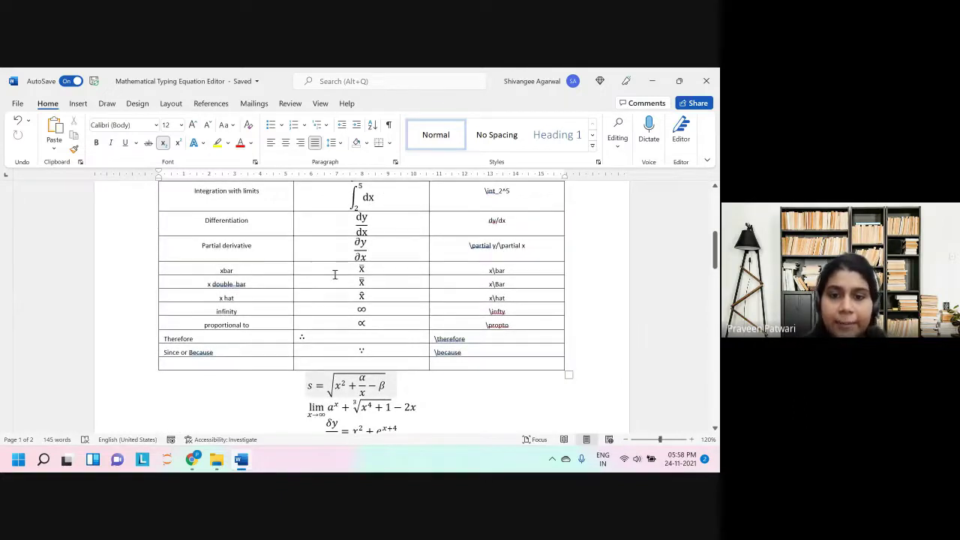
{"action": "scroll", "coordinate": [339, 337], "scroll_direction": "down", "scroll_amount": 15}
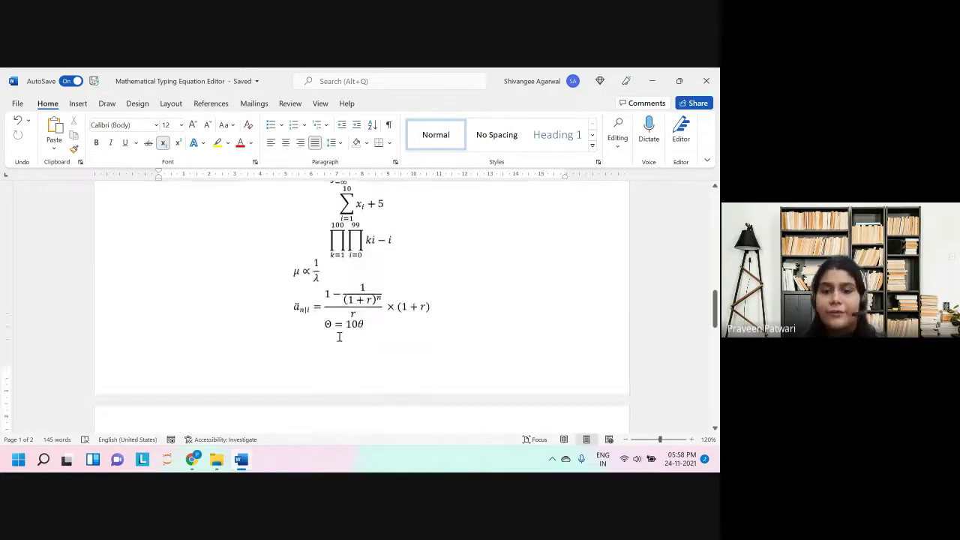
{"action": "scroll", "coordinate": [339, 337], "scroll_direction": "down", "scroll_amount": 3}
{"action": "left_click", "coordinate": [398, 247]}
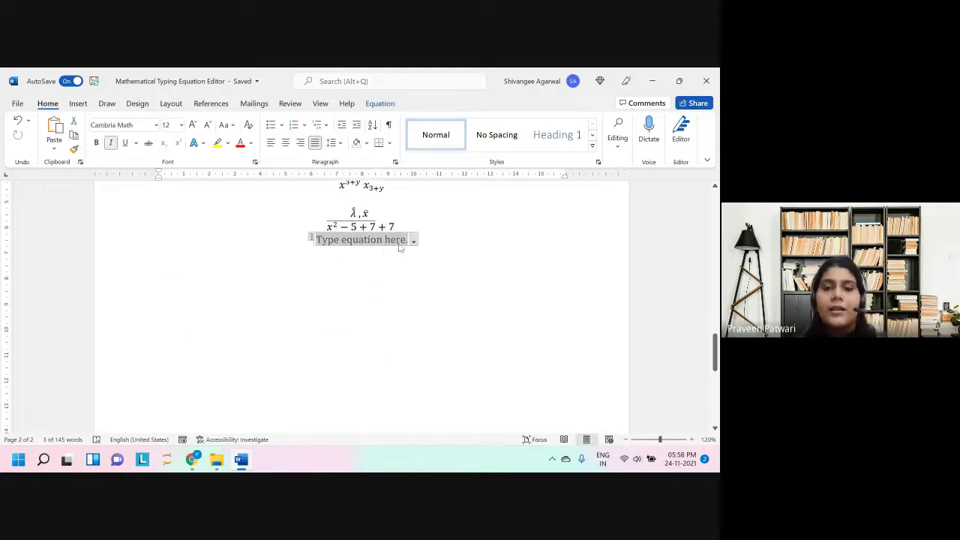
{"action": "type", "text": "\\"}
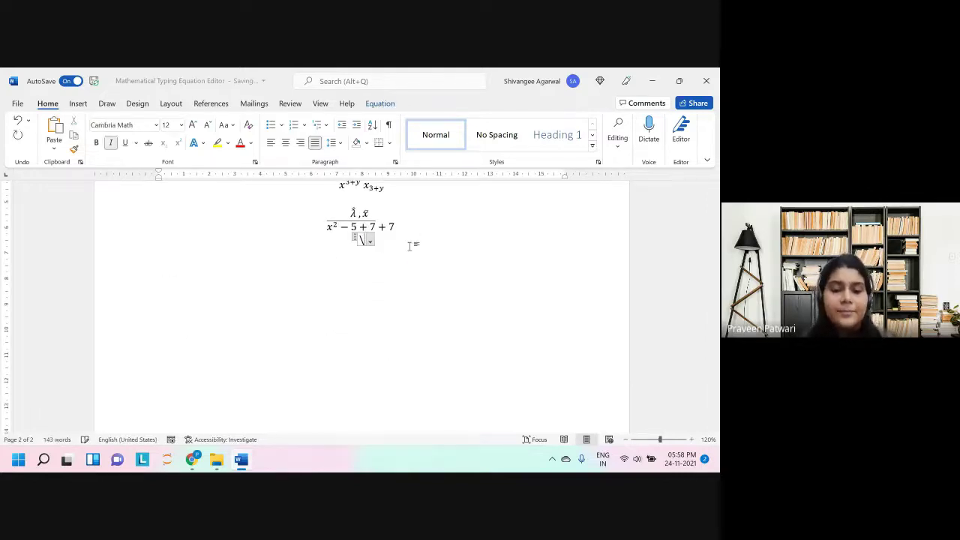
{"action": "type", "text": "Bar"}
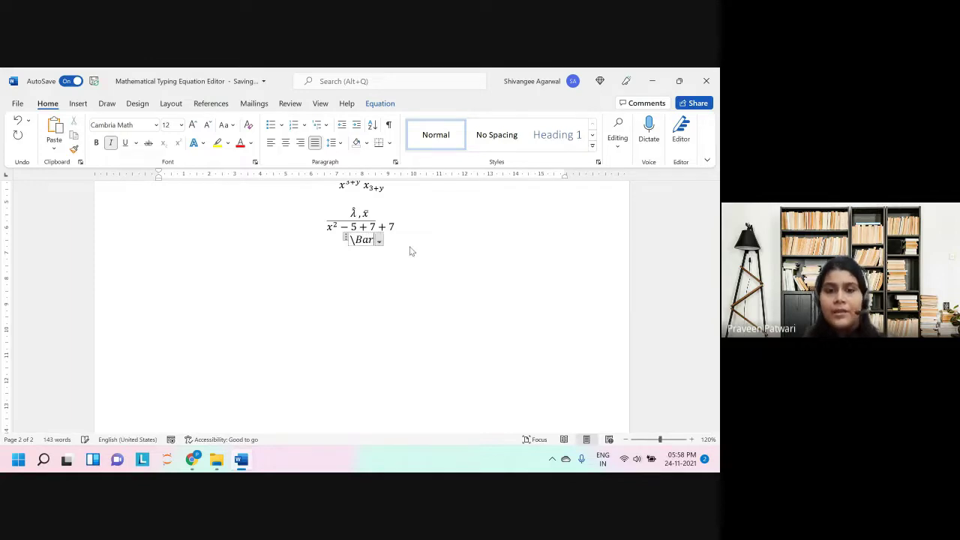
{"action": "key", "text": "space"}
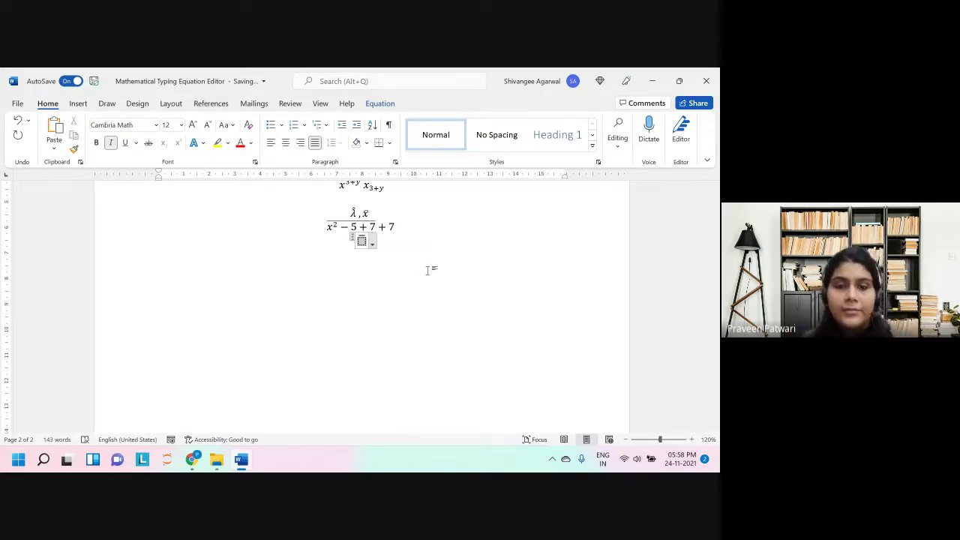
{"action": "type", "text": "x\bar "}
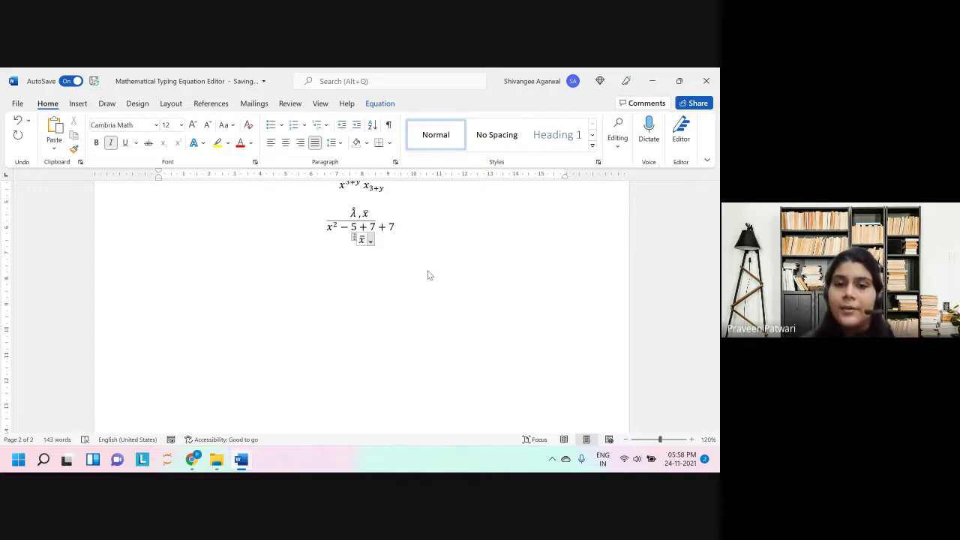
{"action": "type", "text": "x\\"}
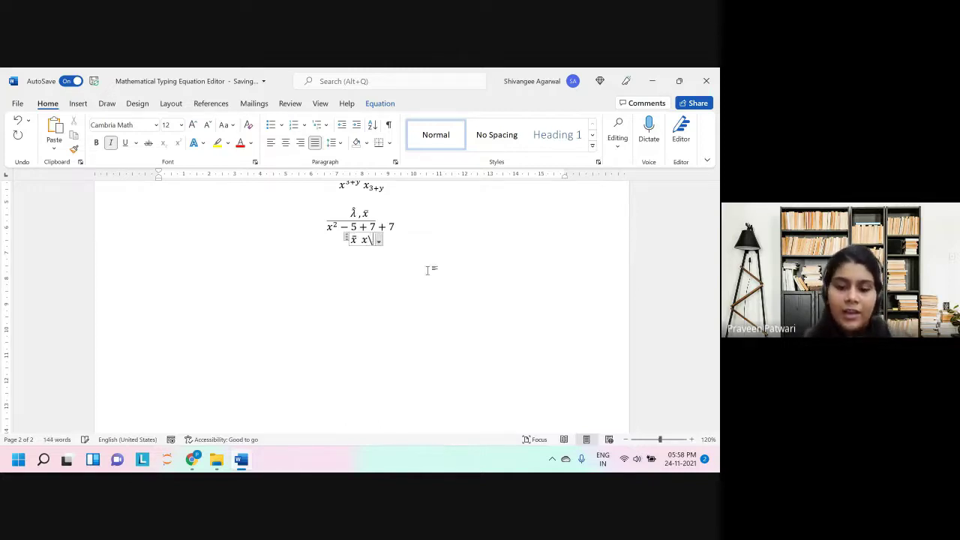
{"action": "type", "text": "Bar"}
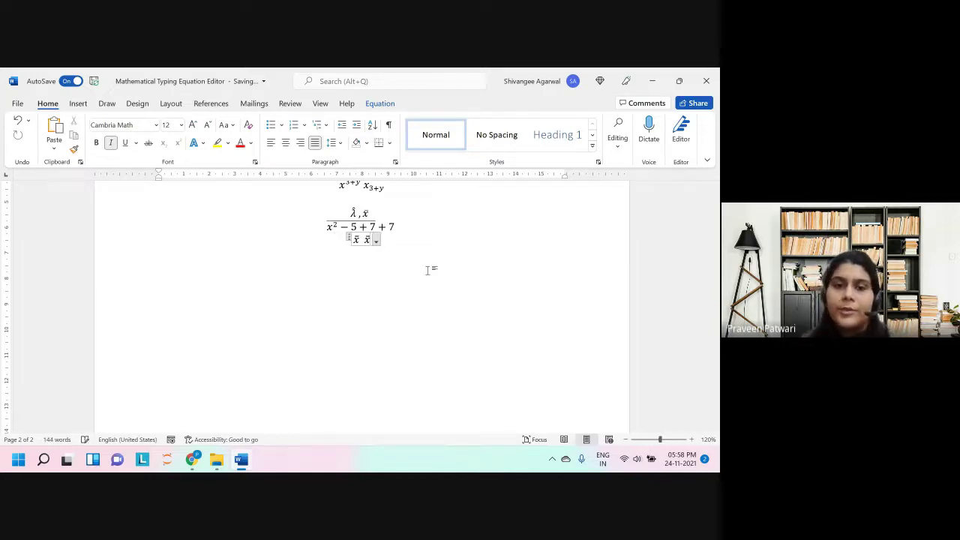
{"action": "key", "text": "Down"}
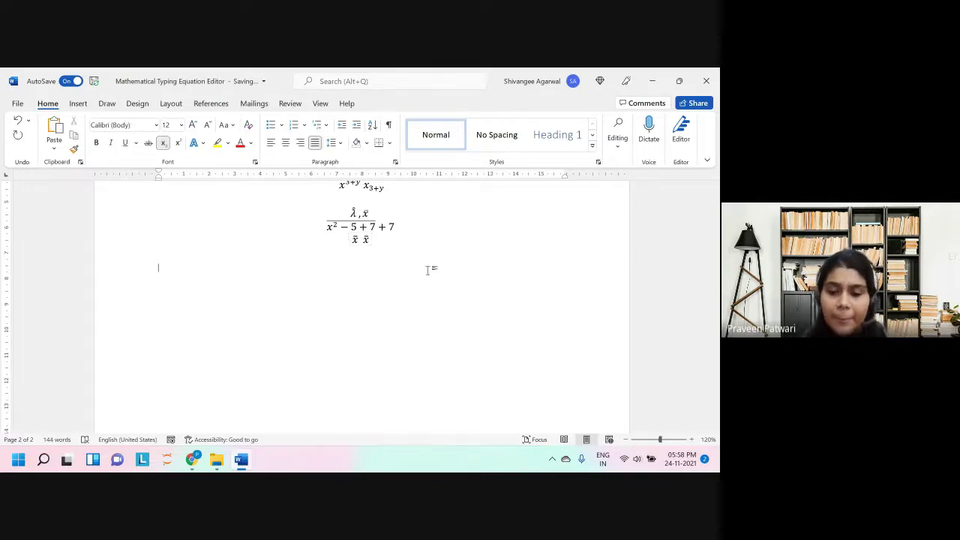
{"action": "key", "text": "alt+equal"}
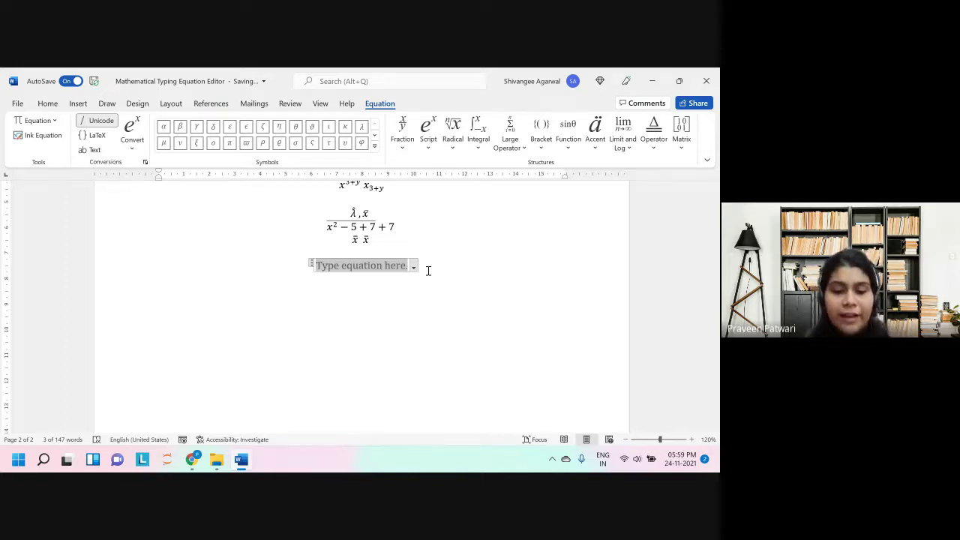
Step: Type the fractions 4/5 and dy/dx in the new equation, leaving a space after them
{"action": "type", "text": "4/5"}
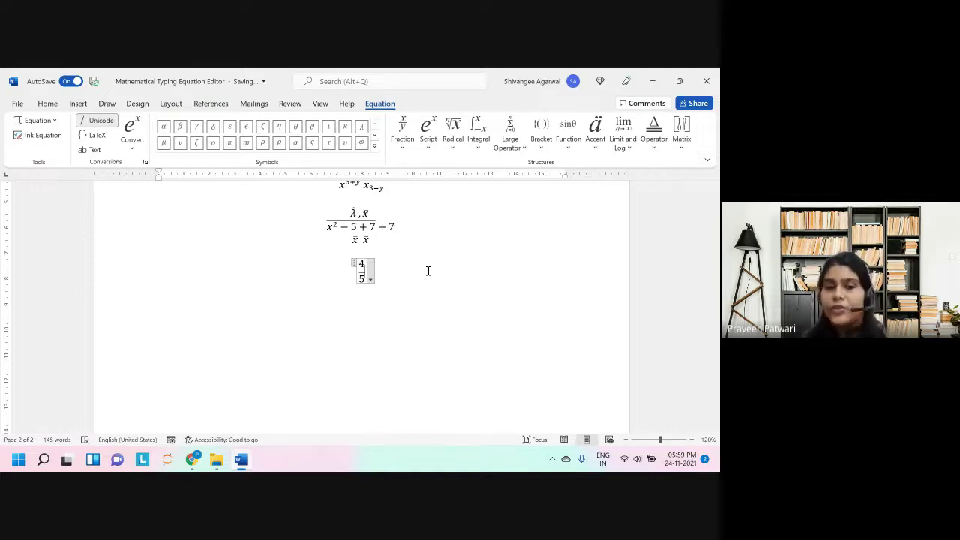
{"action": "key", "text": "Right"}
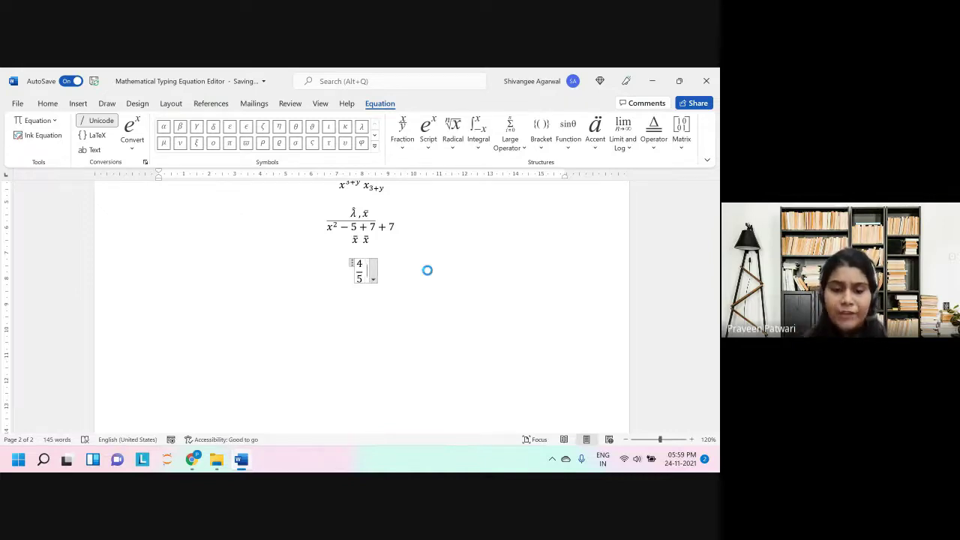
{"action": "type", "text": "dy/dx"}
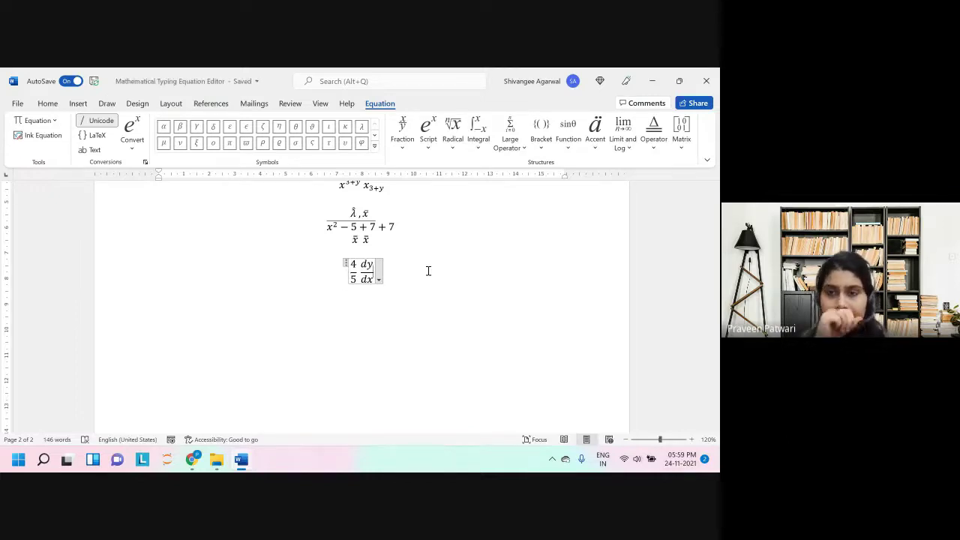
{"action": "key", "text": "space"}
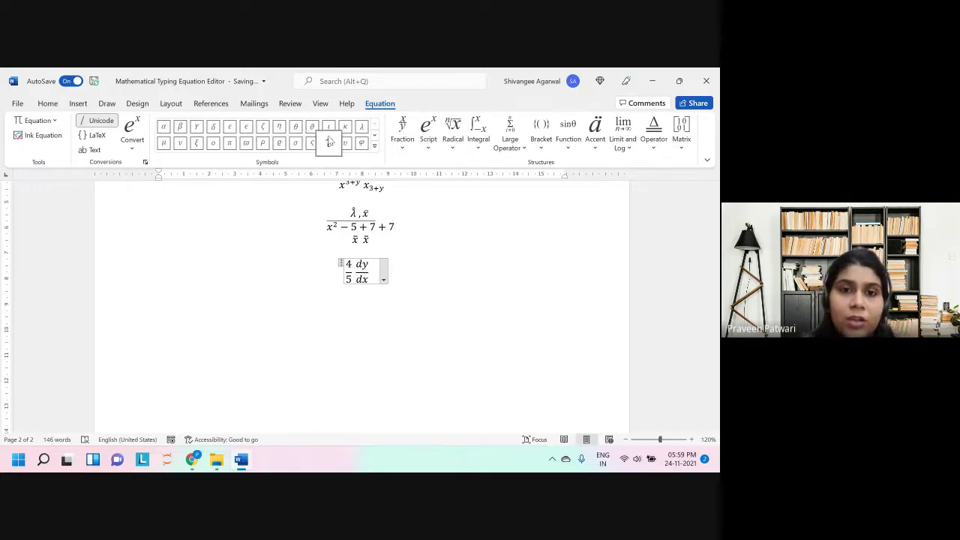
Step: Build the fraction ∂y/∂x using the Basic Math ∂ symbol and \partial
{"action": "left_click", "coordinate": [375, 146]}
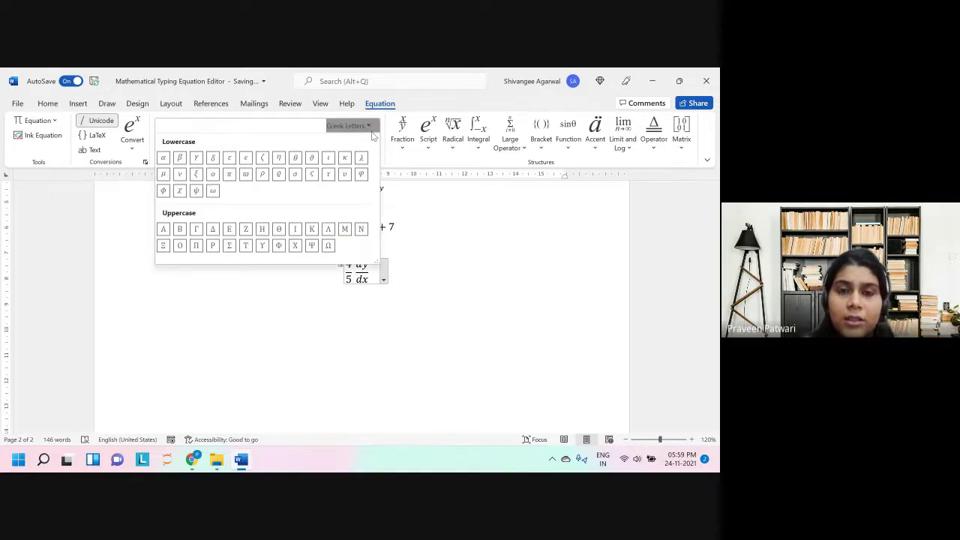
{"action": "left_click", "coordinate": [367, 126]}
{"action": "left_click", "coordinate": [362, 137]}
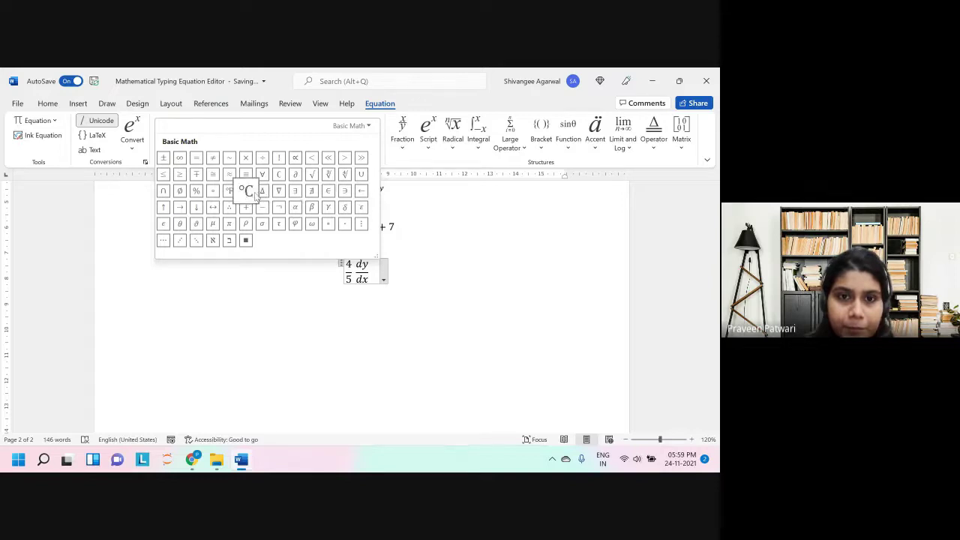
{"action": "left_click", "coordinate": [296, 175]}
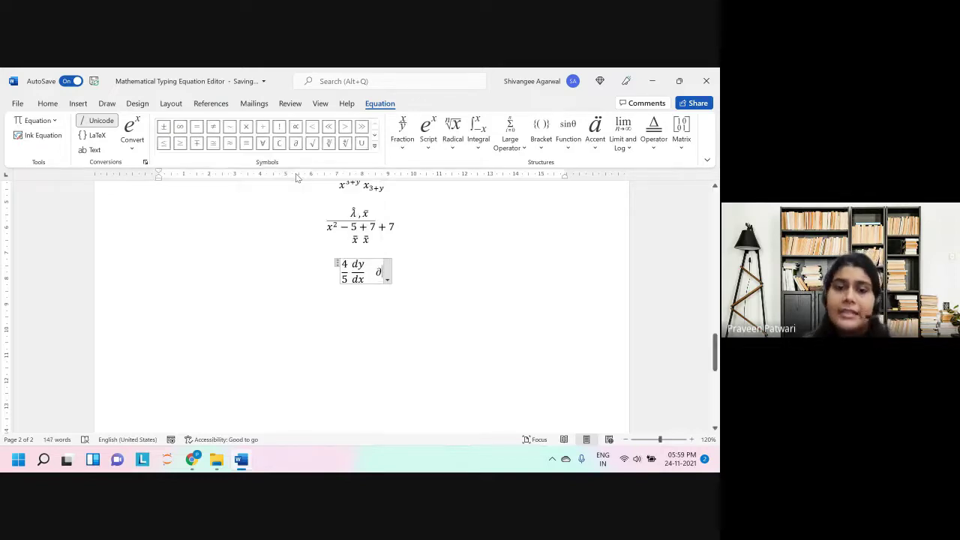
{"action": "type", "text": "y/"}
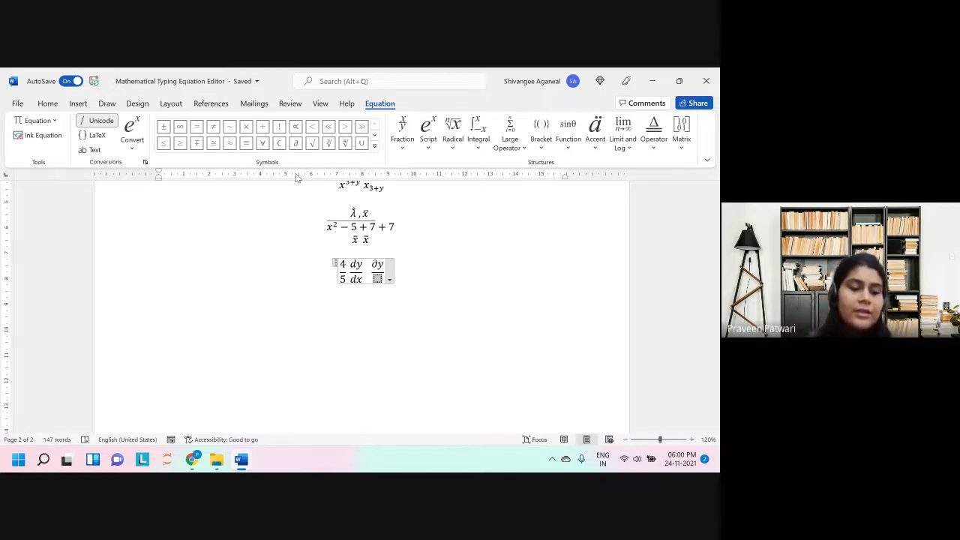
{"action": "type", "text": "\\p"}
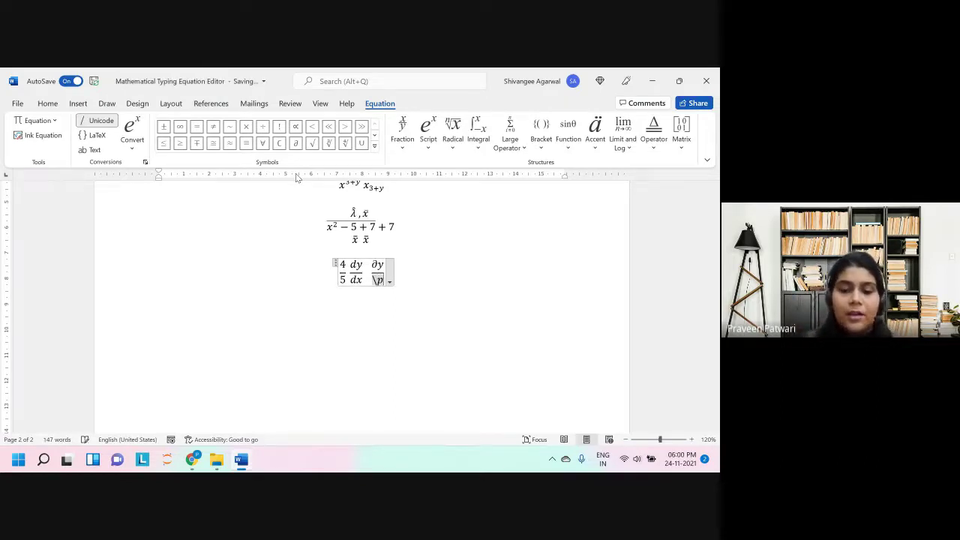
{"action": "type", "text": "artial"}
{"action": "key", "text": "space"}
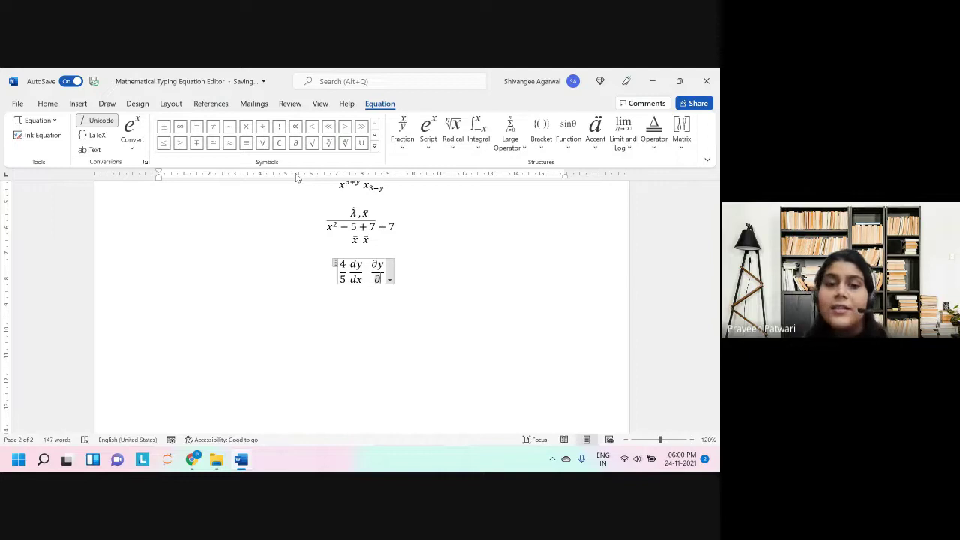
{"action": "type", "text": "x"}
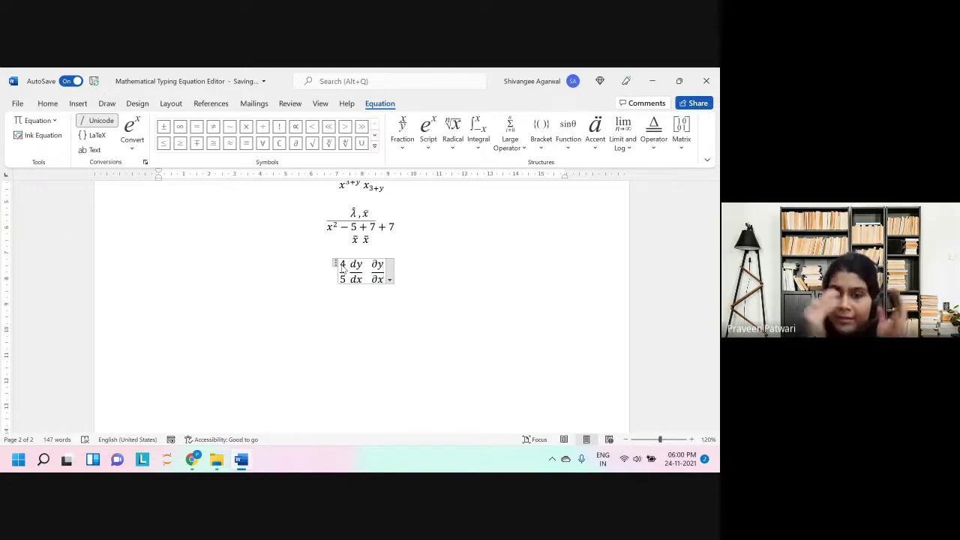
Step: Add an equals sign after the ∂y/∂x fraction
{"action": "left_click", "coordinate": [342, 265]}
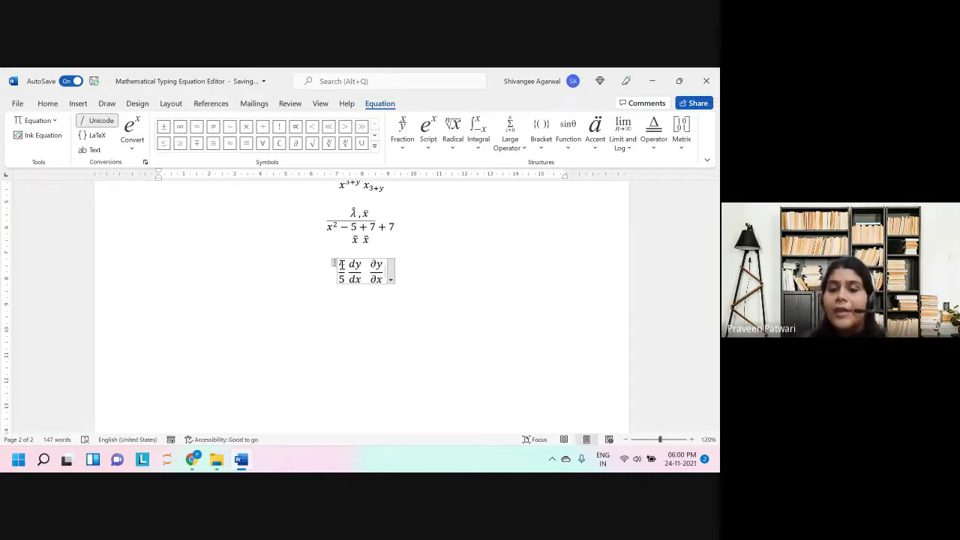
{"action": "type", "text": "+"}
{"action": "key", "text": "BackSpace"}
{"action": "type", "text": "="}
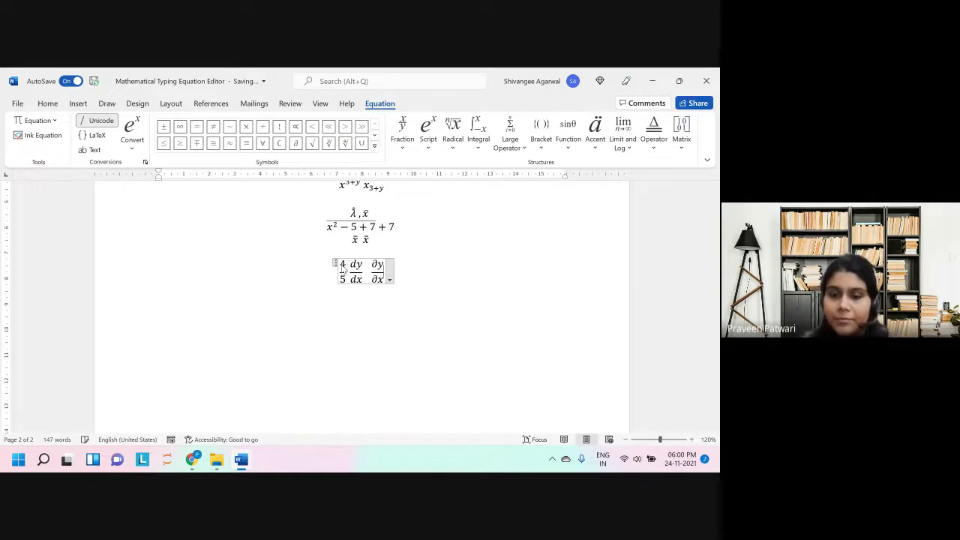
{"action": "key", "text": "Right"}
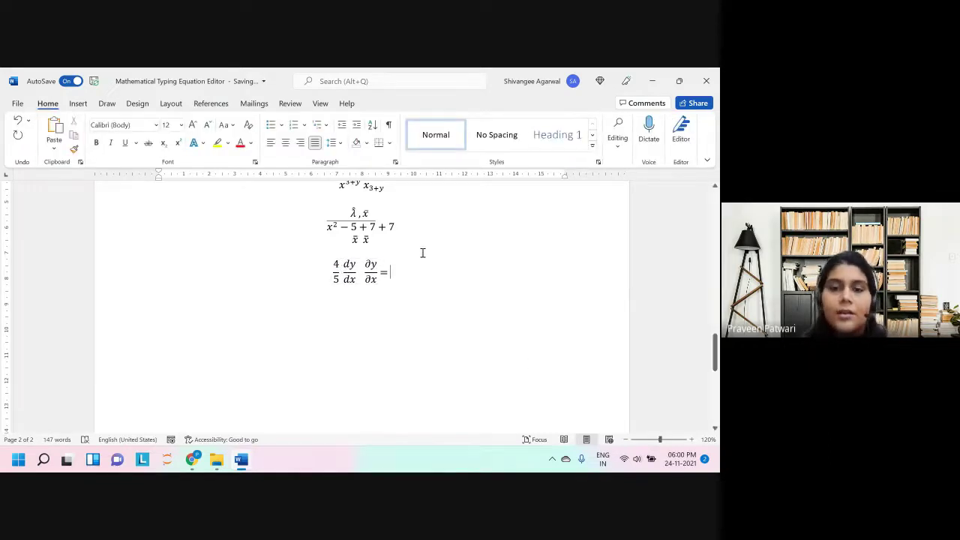
{"action": "key", "text": "Left"}
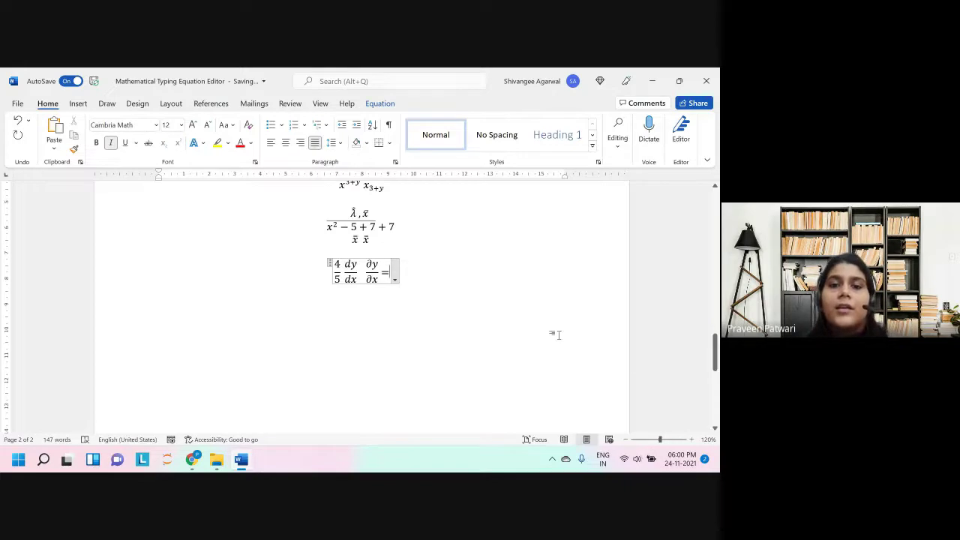
{"action": "left_click", "coordinate": [555, 334]}
{"action": "scroll", "coordinate": [555, 326], "scroll_direction": "up", "scroll_amount": 15}
{"action": "scroll", "coordinate": [555, 320], "scroll_direction": "up", "scroll_amount": 5}
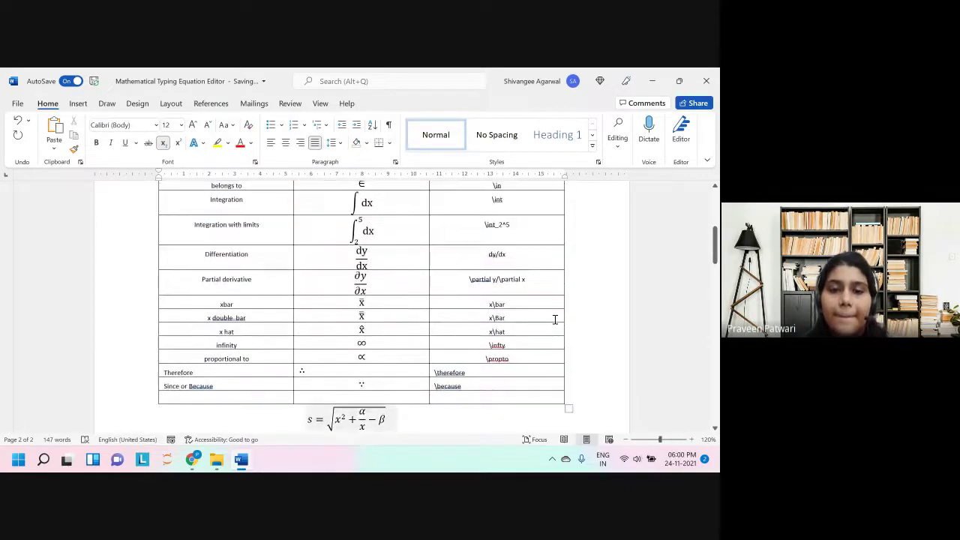
{"action": "scroll", "coordinate": [555, 319], "scroll_direction": "down", "scroll_amount": 1}
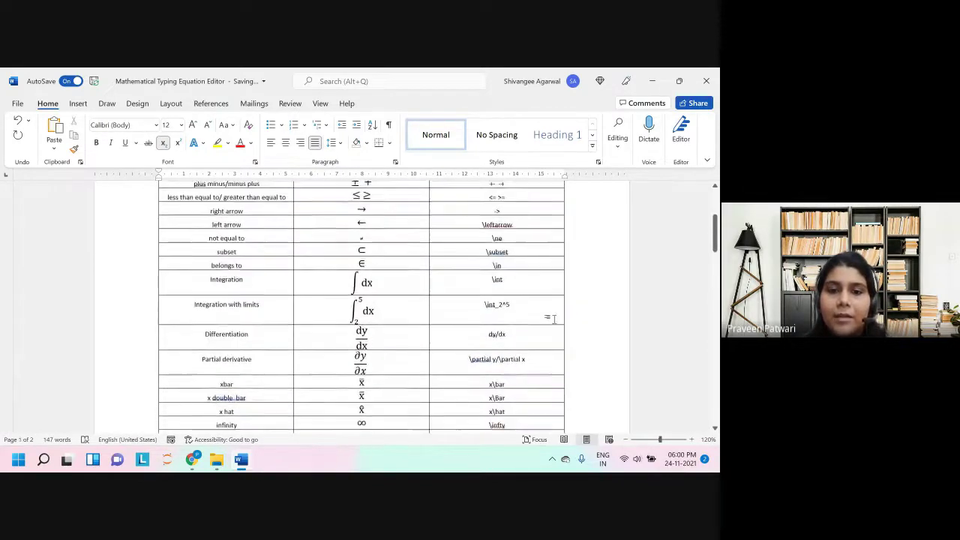
{"action": "scroll", "coordinate": [555, 319], "scroll_direction": "up", "scroll_amount": 3}
{"action": "scroll", "coordinate": [555, 319], "scroll_direction": "down", "scroll_amount": 10}
{"action": "scroll", "coordinate": [555, 319], "scroll_direction": "down", "scroll_amount": 8}
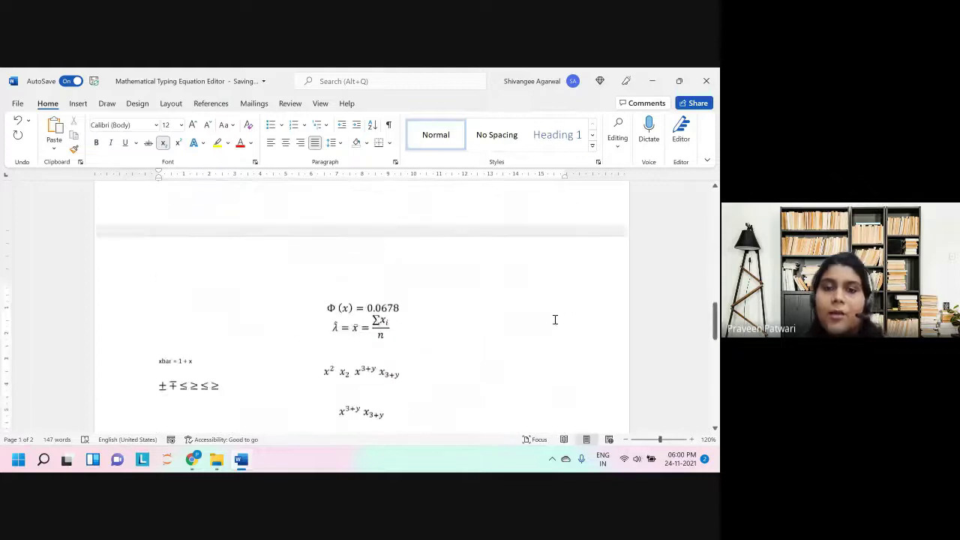
{"action": "mouse_move", "coordinate": [192, 460]}
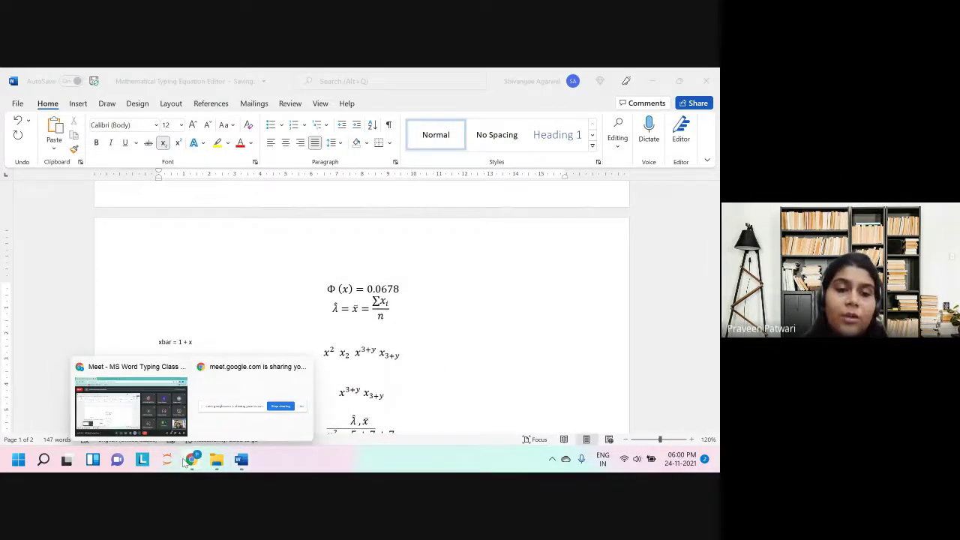
{"action": "left_click", "coordinate": [135, 404]}
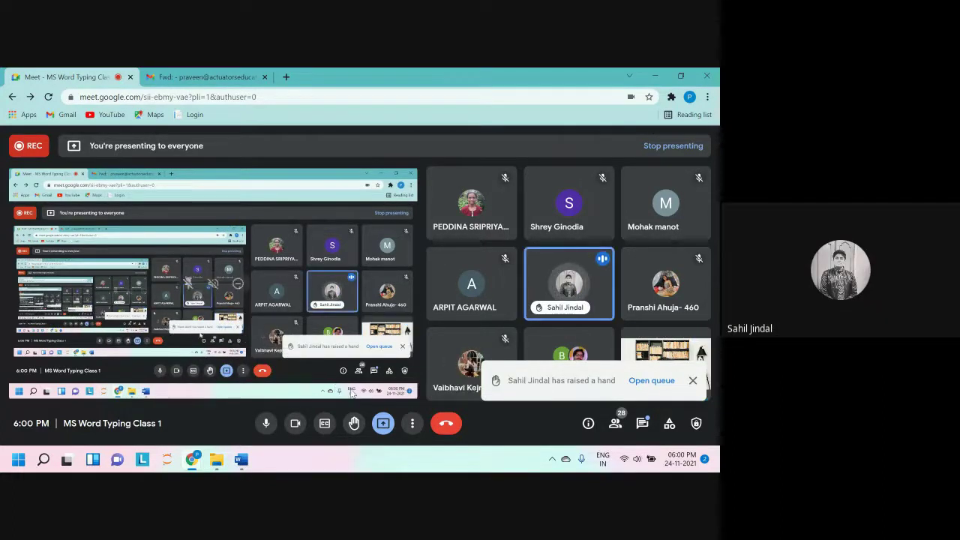
{"action": "left_click", "coordinate": [240, 460]}
{"action": "scroll", "coordinate": [426, 333], "scroll_direction": "down", "scroll_amount": 5}
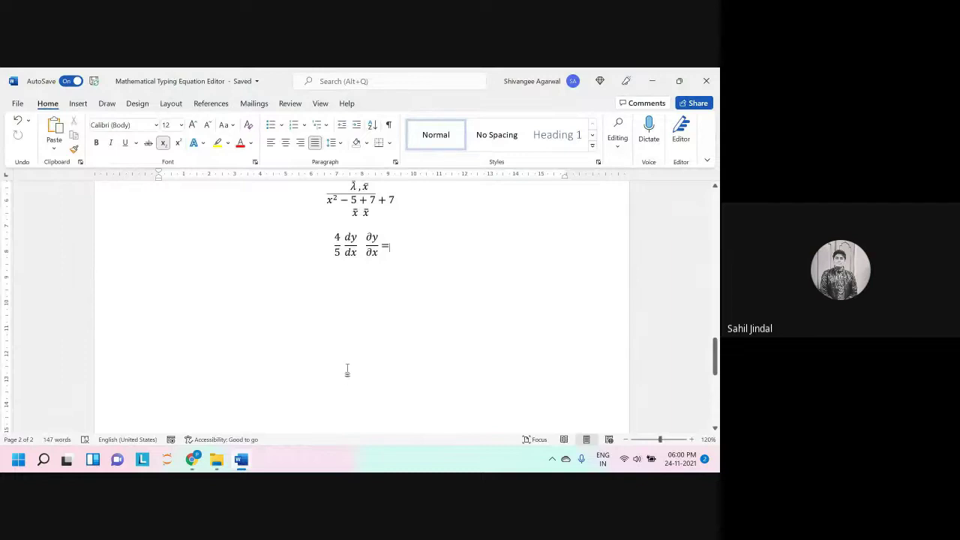
Step: Start a new equation on a new line and type \infty for the infinity symbol
{"action": "key", "text": "Return"}
{"action": "key", "text": "alt+equal"}
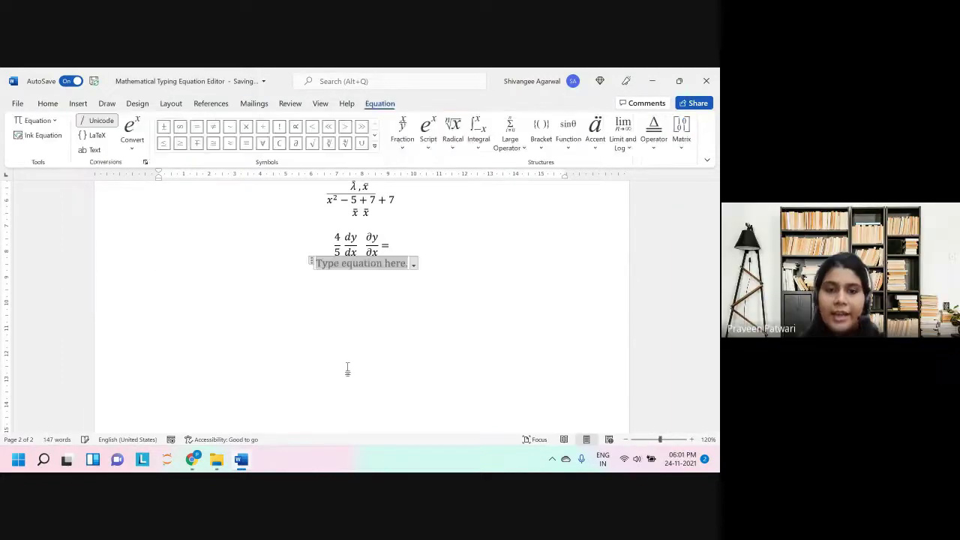
{"action": "type", "text": "\\"}
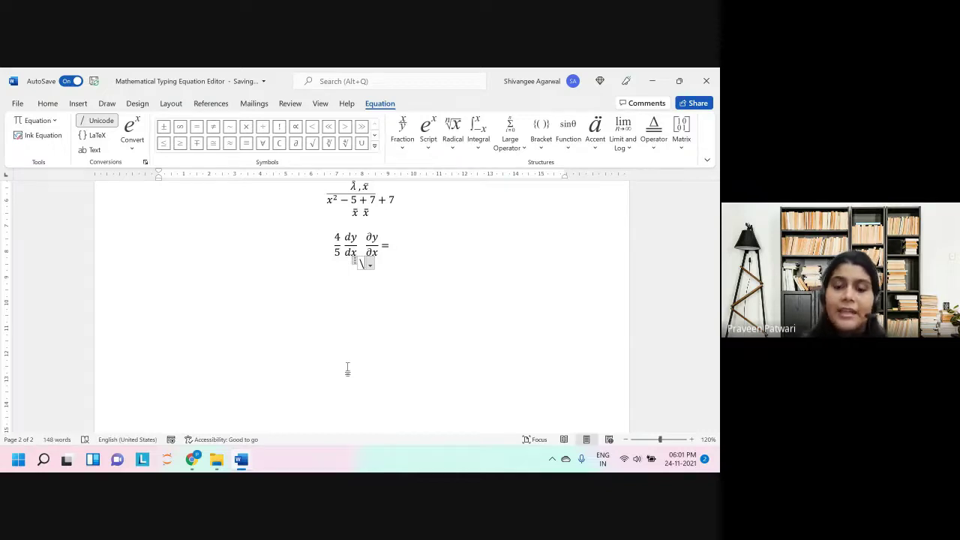
{"action": "type", "text": "infty"}
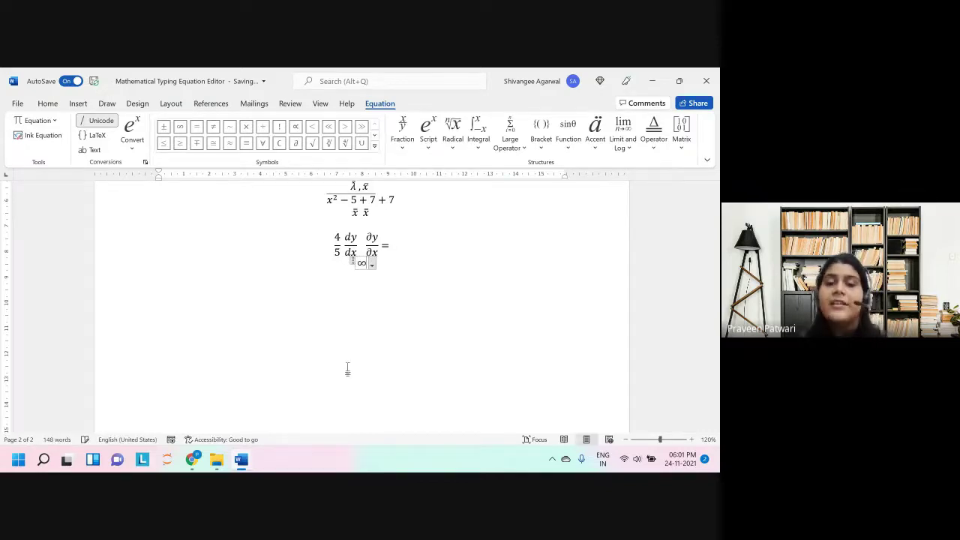
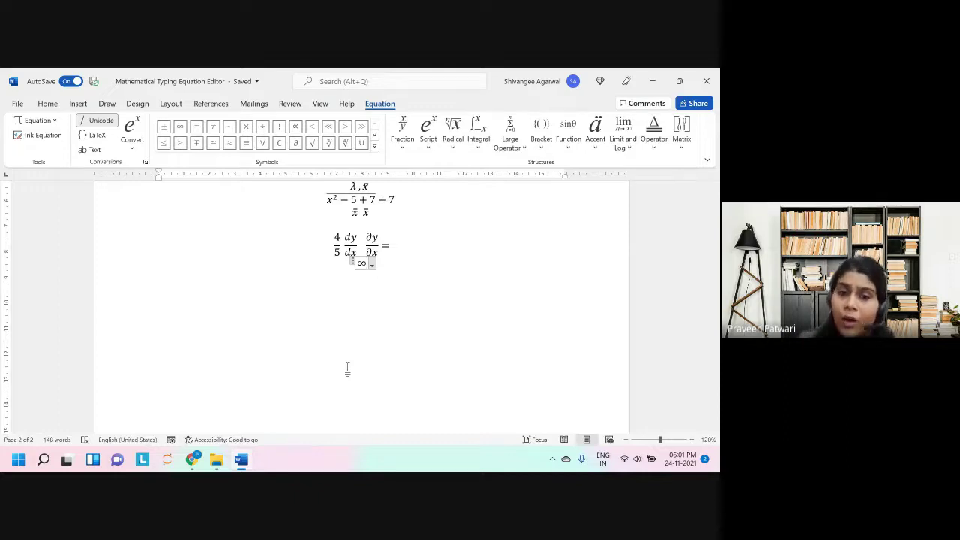
Step: Replace the ∞ below the dy/dx equation with the word 'infinty'
{"action": "key", "text": "BackSpace"}
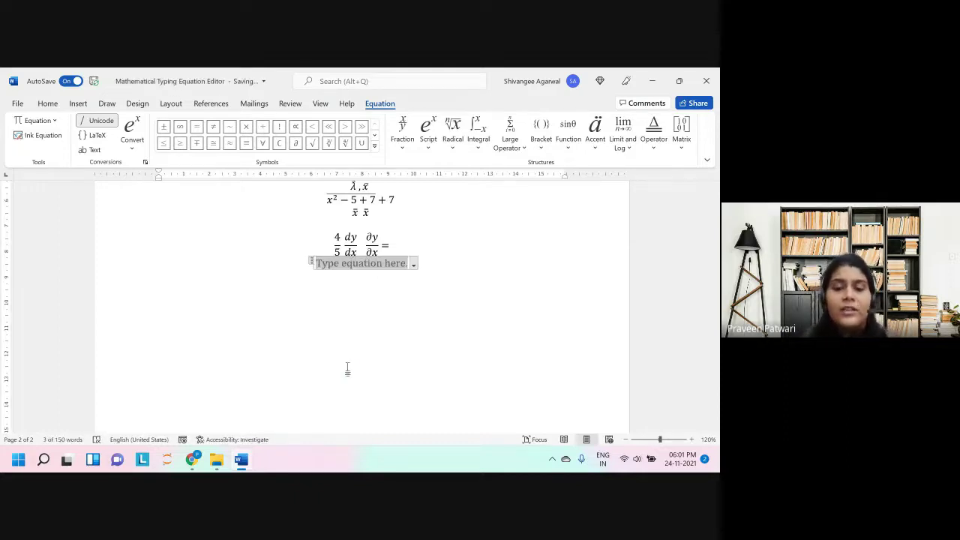
{"action": "type", "text": "infinty"}
{"action": "key", "text": "Right"}
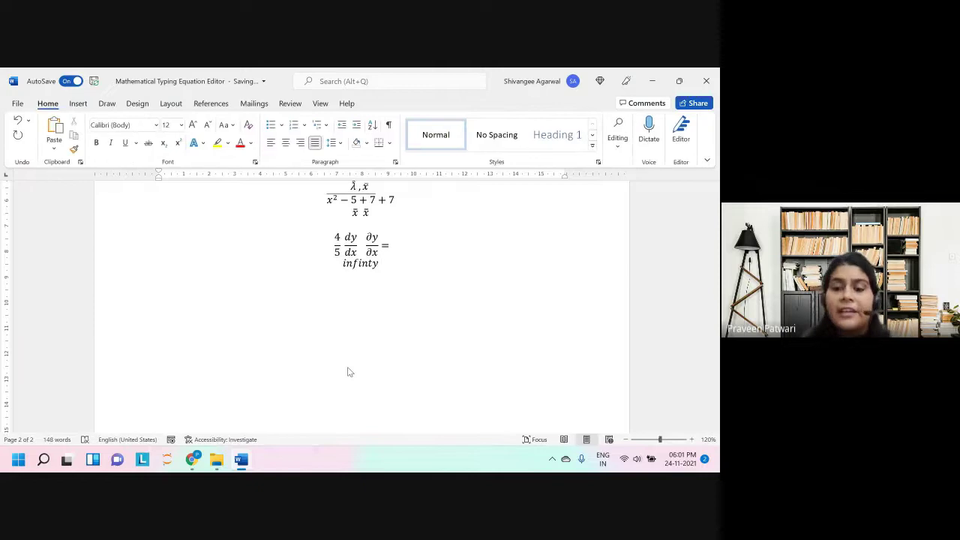
{"action": "key", "text": "Left"}
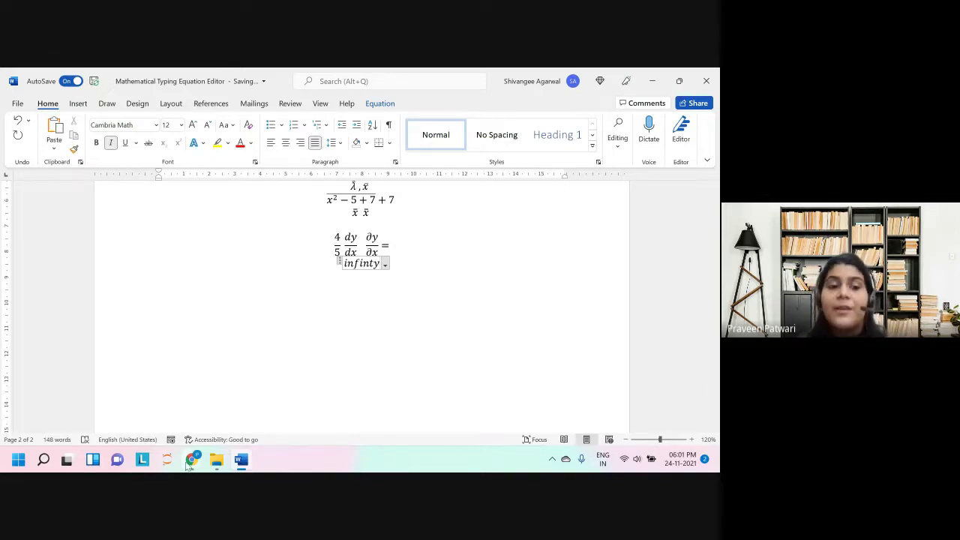
Step: Bring the 'MS Word Typing Class 1' Google Meet window to the front
{"action": "mouse_move", "coordinate": [192, 459]}
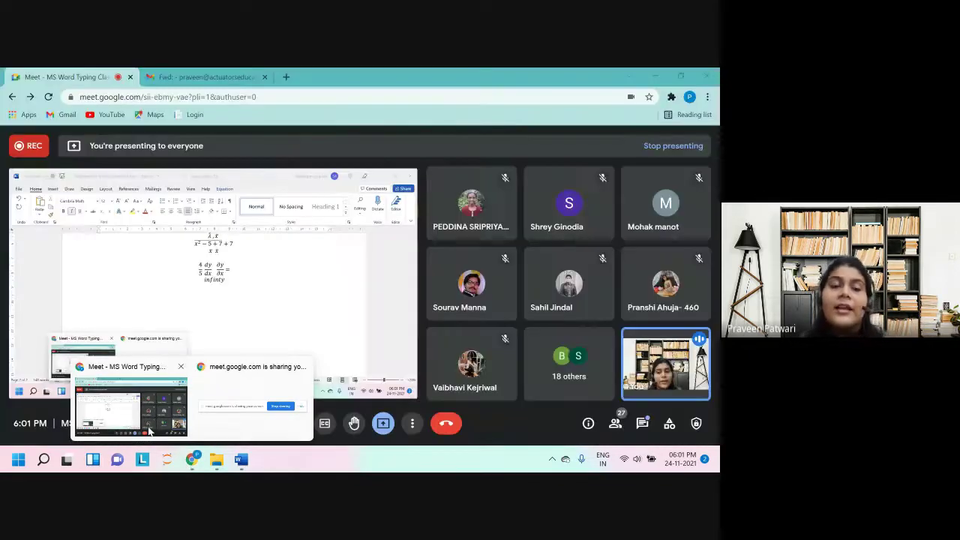
{"action": "left_click", "coordinate": [150, 431]}
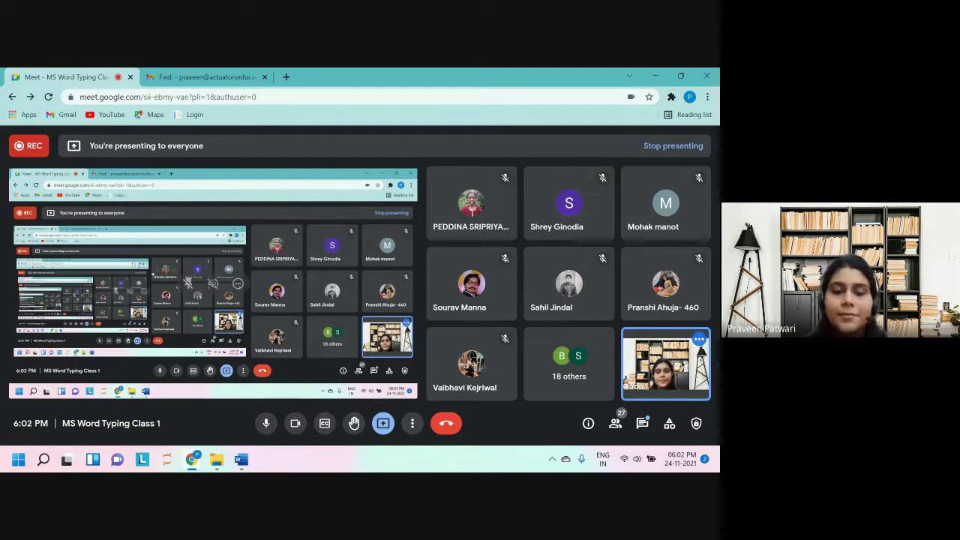
{"action": "mouse_move", "coordinate": [241, 458]}
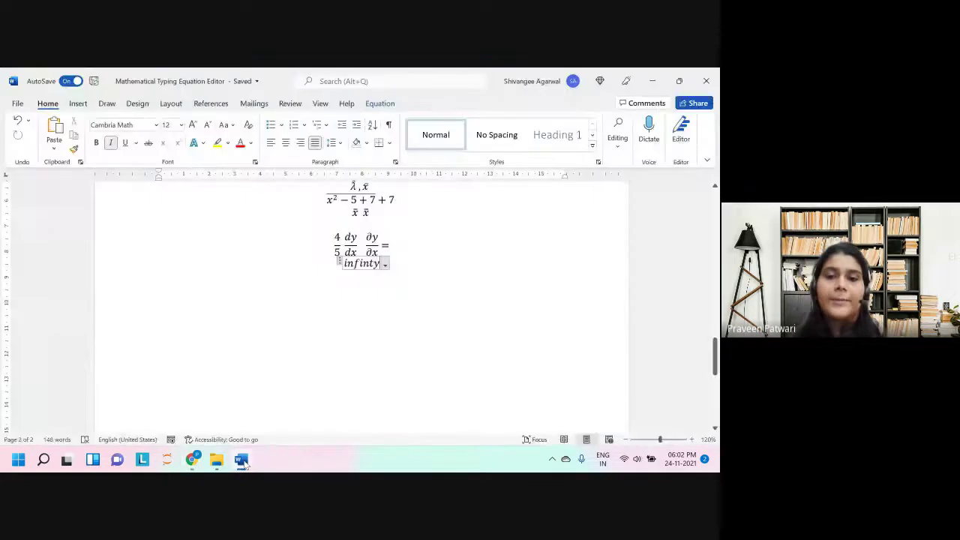
Step: Back in Word, delete the 4/5 dy/dx ∂y/∂x practice equation and the leftover 'infi' line
{"action": "left_click", "coordinate": [242, 459]}
{"action": "key", "text": "BackSpace"}
{"action": "key", "text": "BackSpace"}
{"action": "key", "text": "BackSpace"}
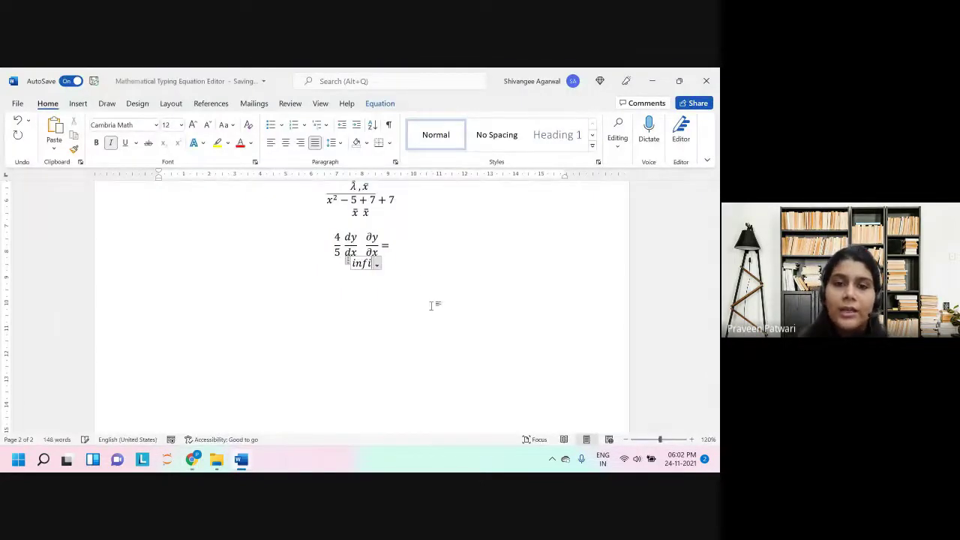
{"action": "left_click_drag", "start_coordinate": [404, 247], "coordinate": [324, 247]}
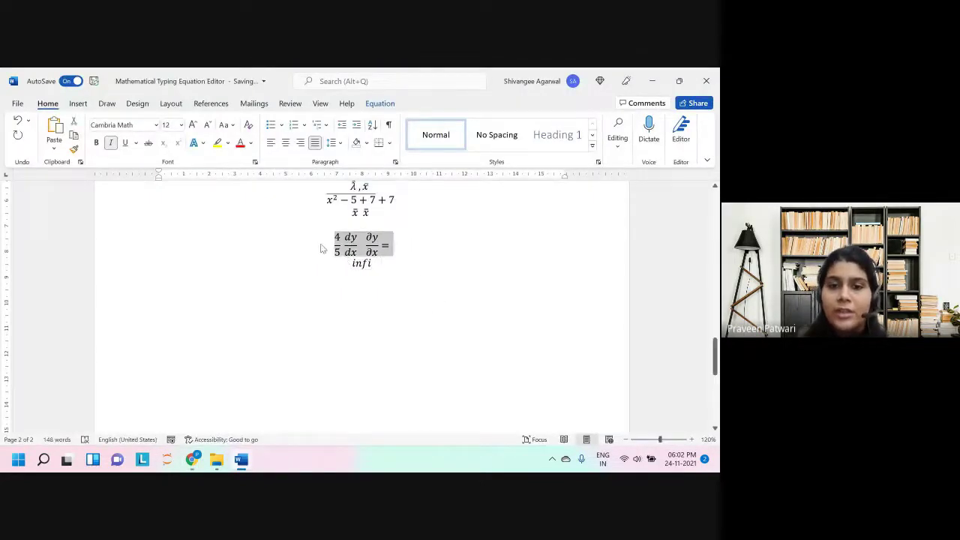
{"action": "key", "text": "BackSpace"}
{"action": "left_click_drag", "start_coordinate": [413, 241], "coordinate": [160, 225]}
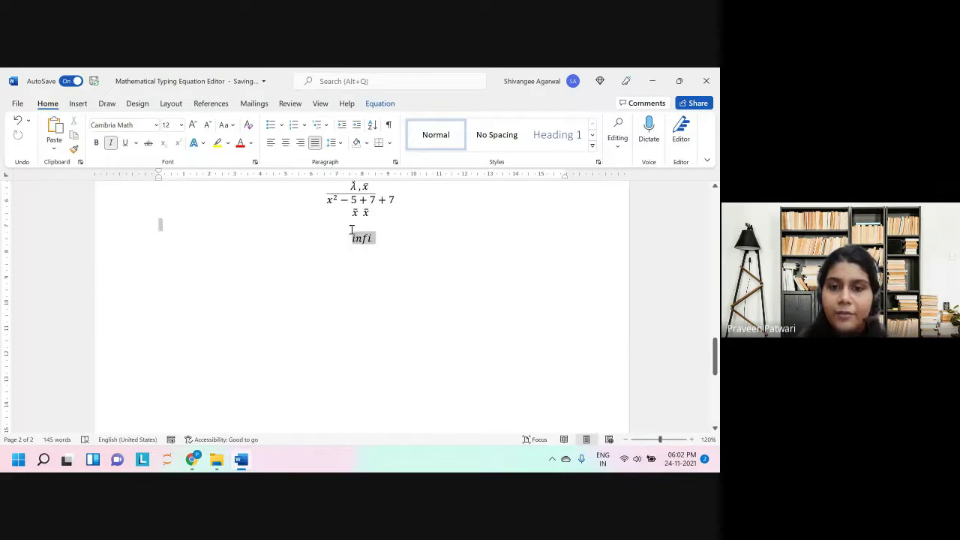
{"action": "key", "text": "BackSpace"}
Step: Erase the xbar line, the ± symbols and the remaining practice equations
{"action": "scroll", "coordinate": [355, 231], "scroll_direction": "up", "scroll_amount": 3}
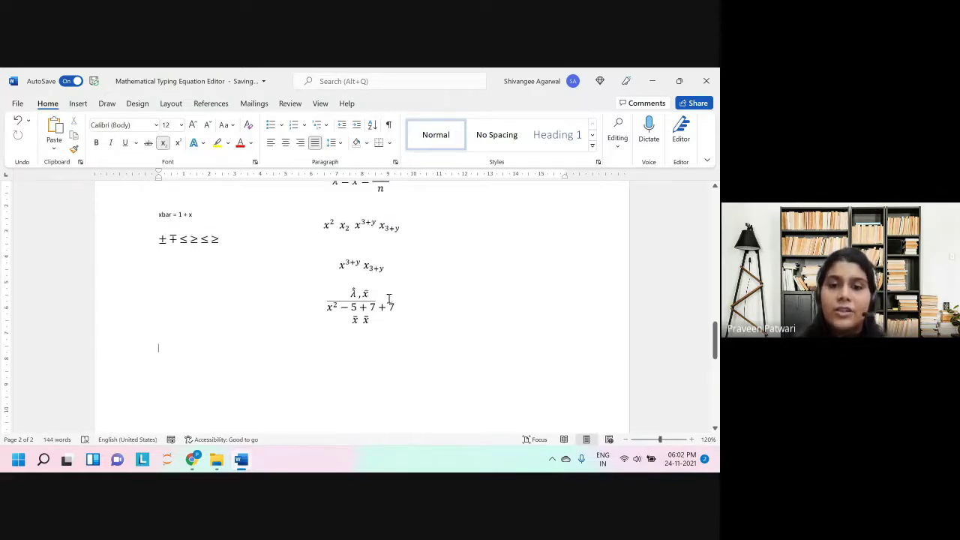
{"action": "scroll", "coordinate": [400, 275], "scroll_direction": "up", "scroll_amount": 2}
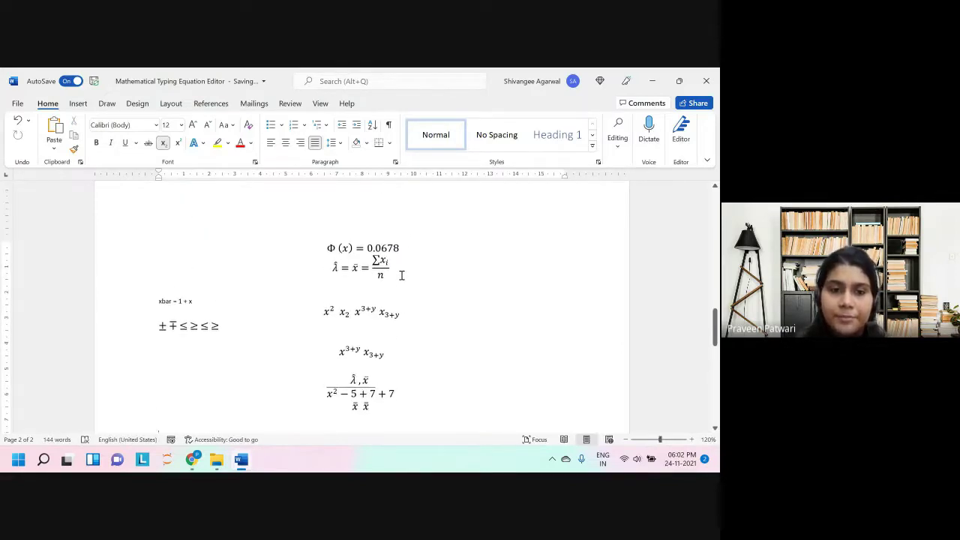
{"action": "mouse_move", "coordinate": [156, 302]}
{"action": "left_mouse_down"}
{"action": "mouse_move", "coordinate": [287, 332]}
{"action": "mouse_move", "coordinate": [441, 404]}
{"action": "left_mouse_up"}
{"action": "key", "text": "BackSpace"}
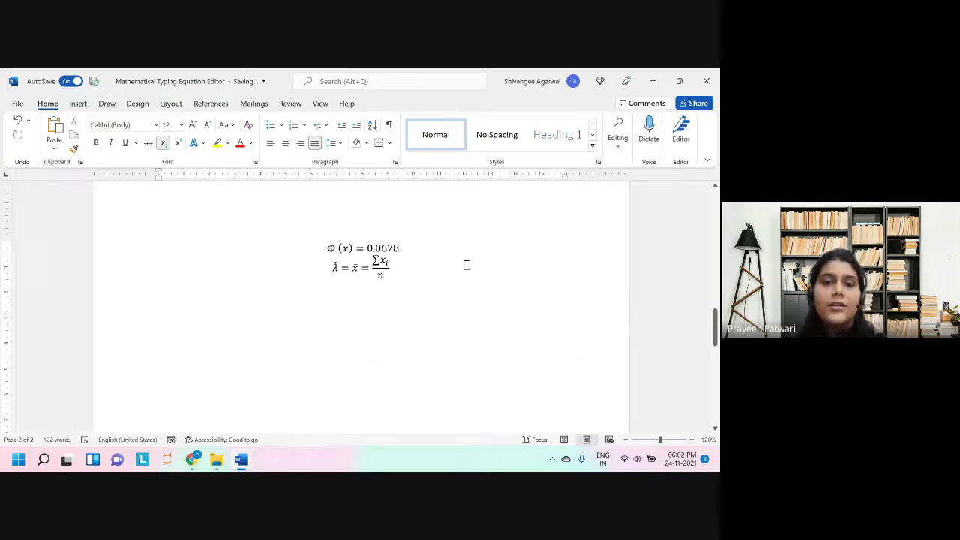
{"action": "scroll", "coordinate": [466, 263], "scroll_direction": "up", "scroll_amount": 8}
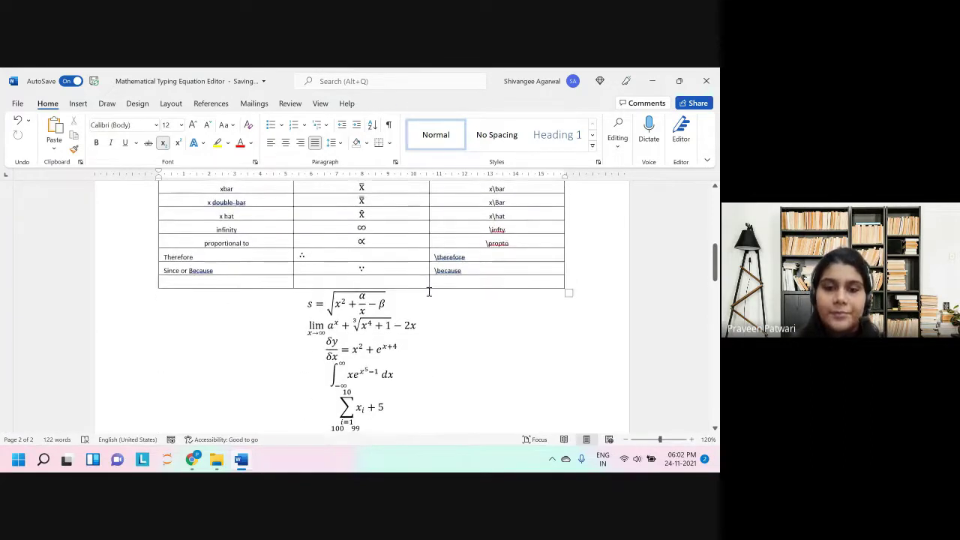
Step: Type s=\sqrt(x^2+\alpha/x-\beta) after the original square-root equation
{"action": "left_click", "coordinate": [398, 304]}
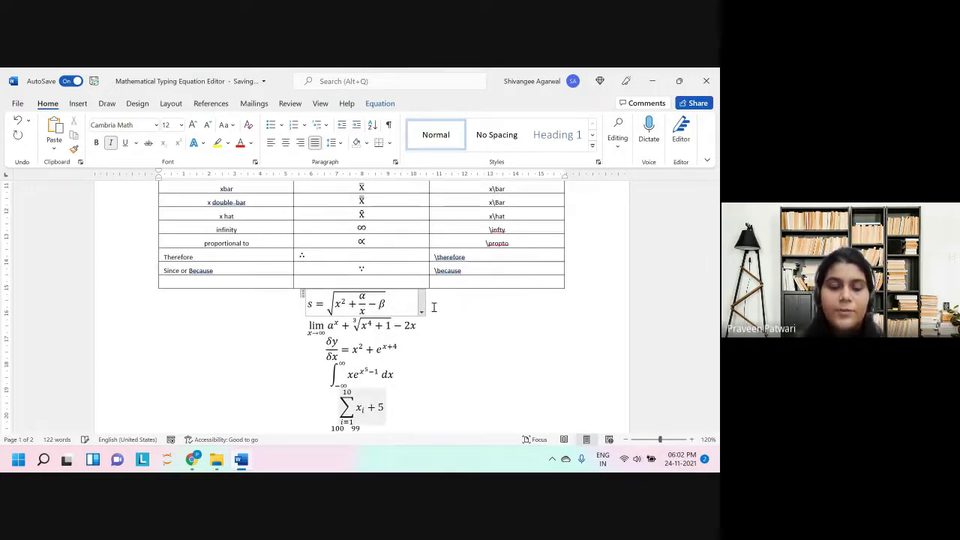
{"action": "type", "text": "s"}
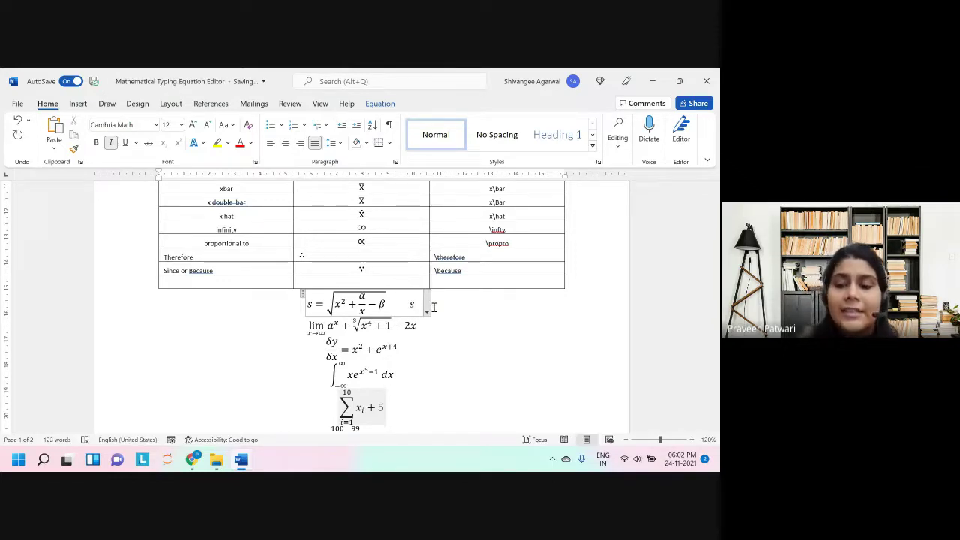
{"action": "type", "text": "=\\"}
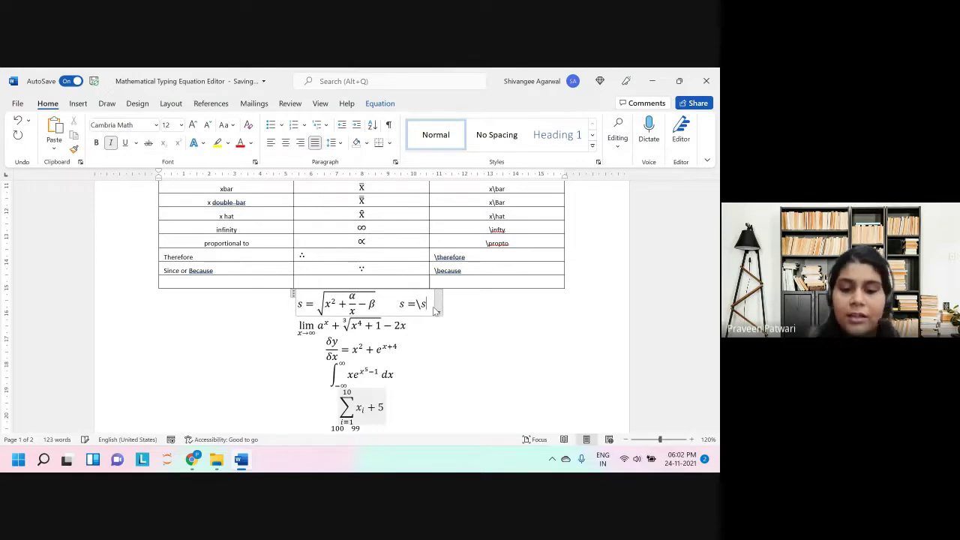
{"action": "type", "text": "sqrt "}
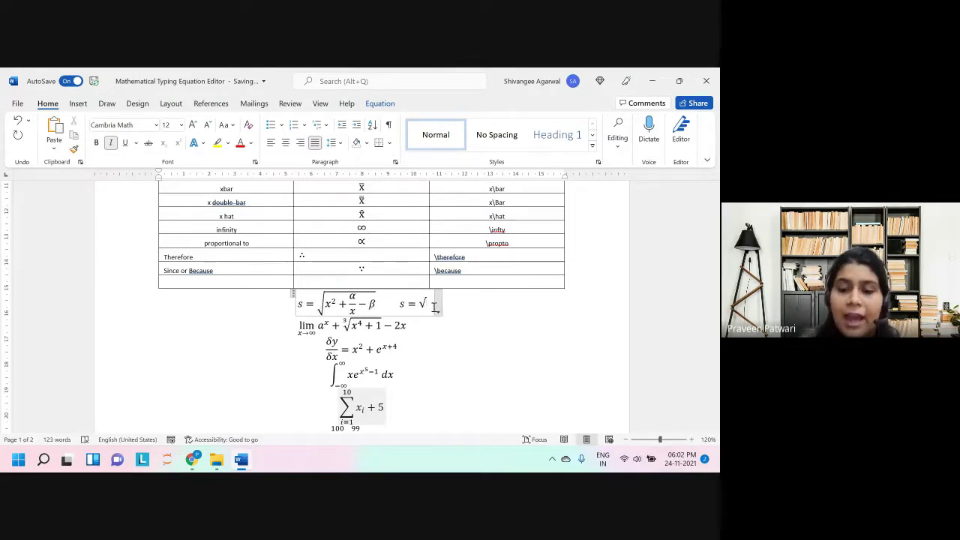
{"action": "type", "text": "(x^2"}
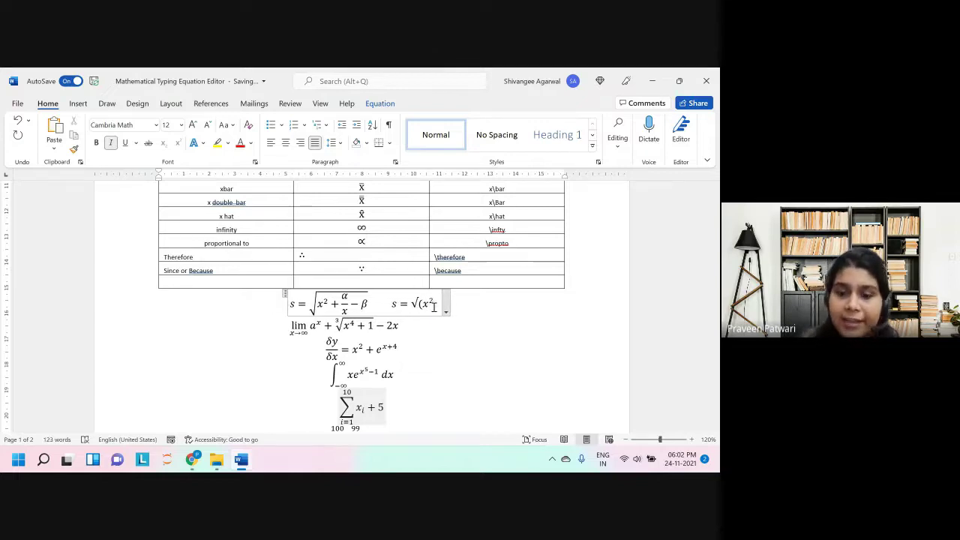
{"action": "type", "text": " +\\"}
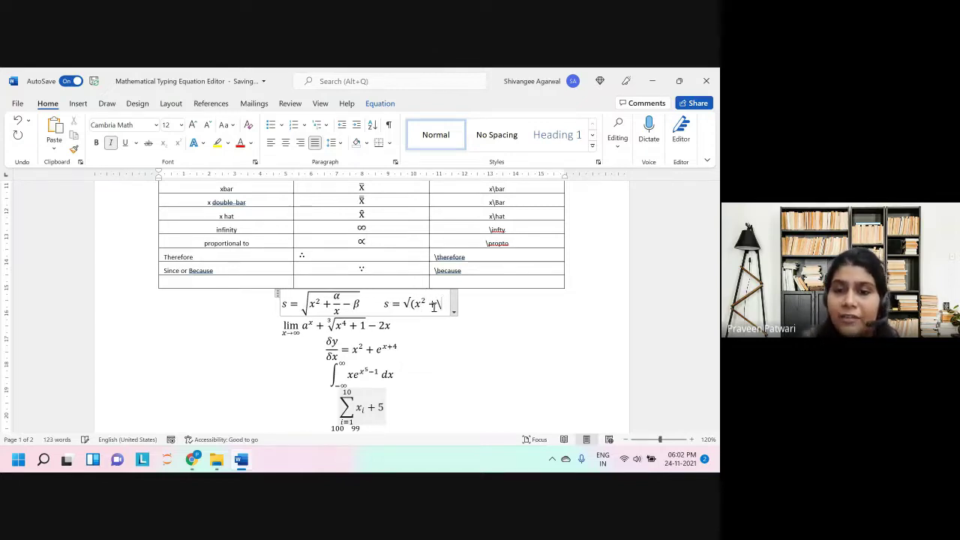
{"action": "type", "text": "alpha"}
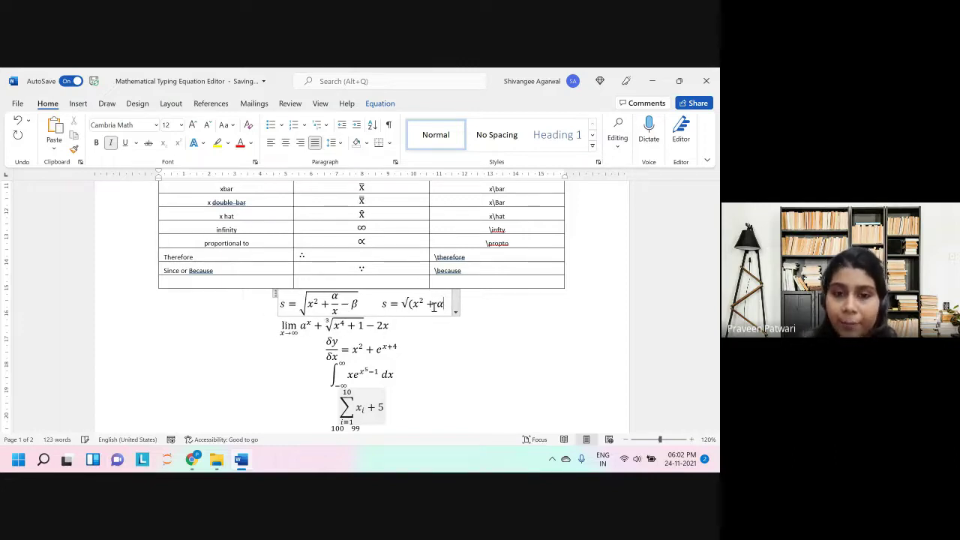
{"action": "type", "text": " /x "}
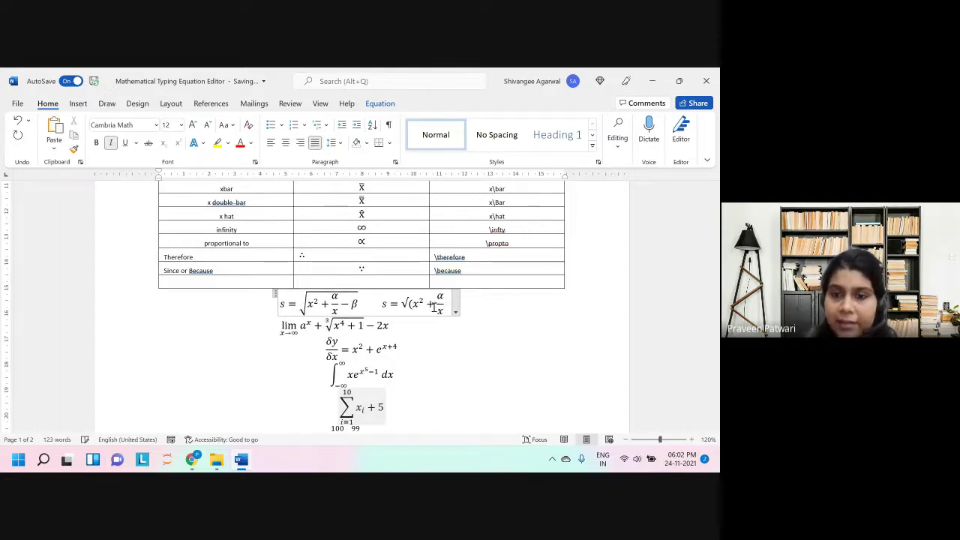
{"action": "type", "text": "-\beta"}
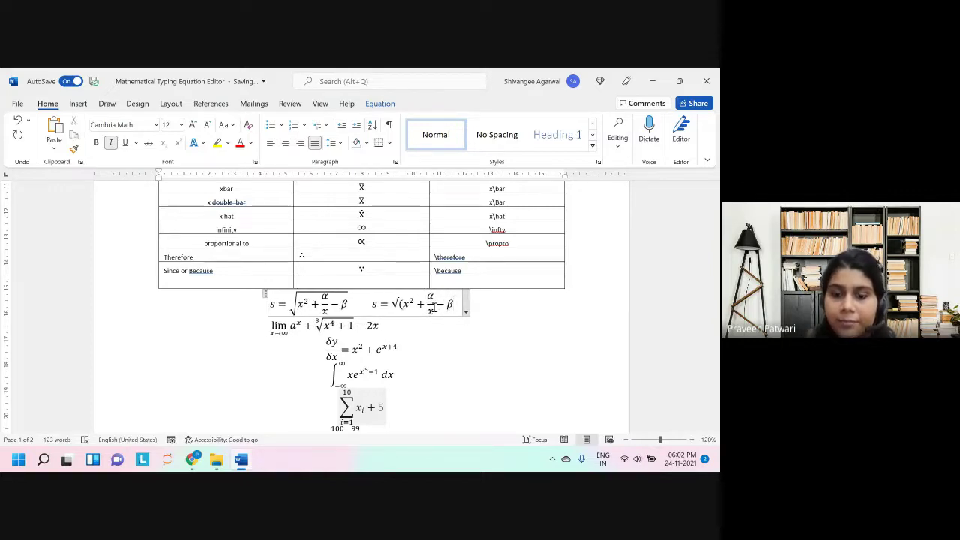
{"action": "type", "text": " )"}
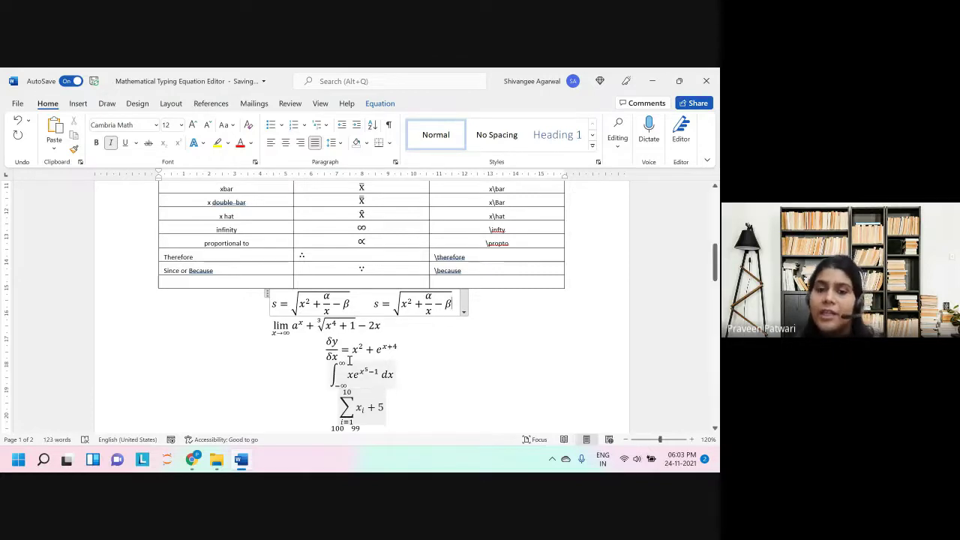
Step: After the lim equation, add a retyped lim with the lower bound x→∞
{"action": "left_click", "coordinate": [342, 327]}
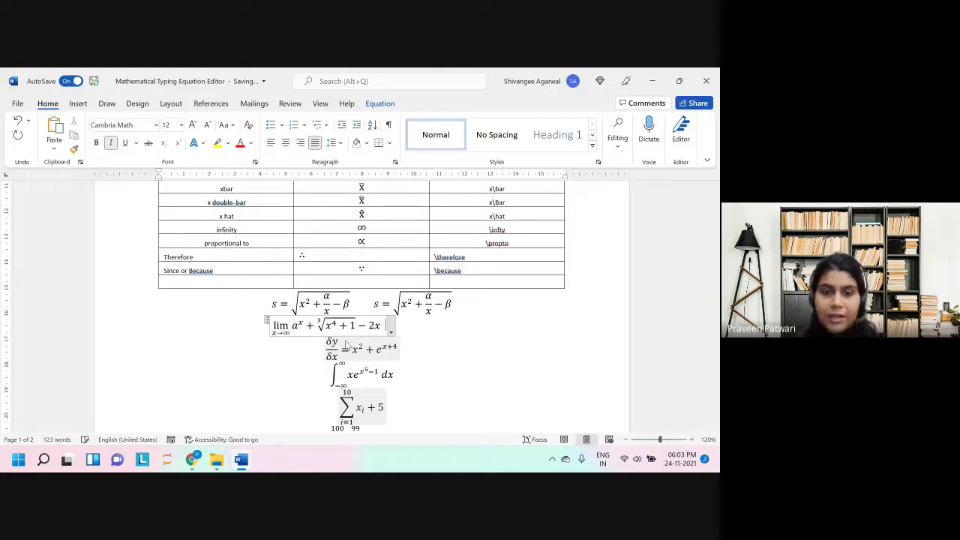
{"action": "left_click", "coordinate": [403, 339]}
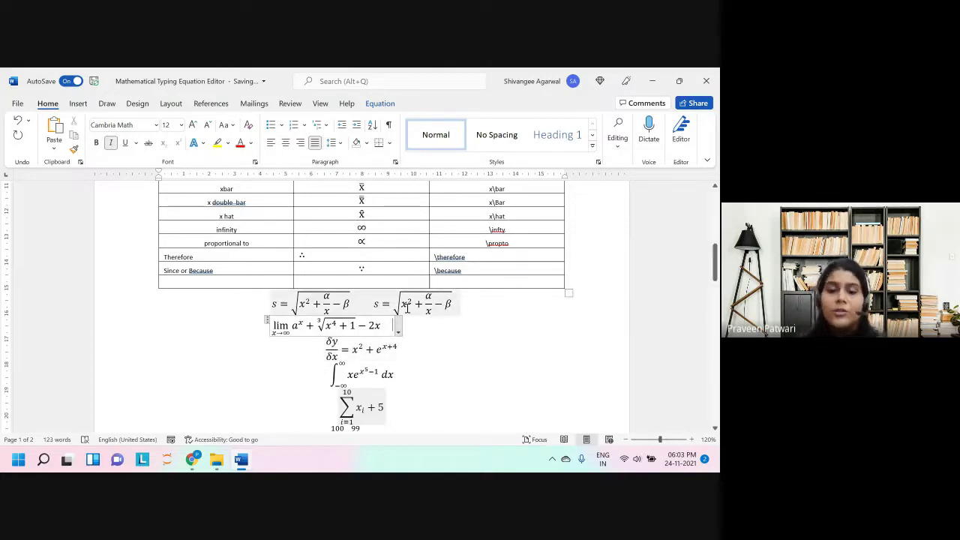
{"action": "type", "text": "lim"}
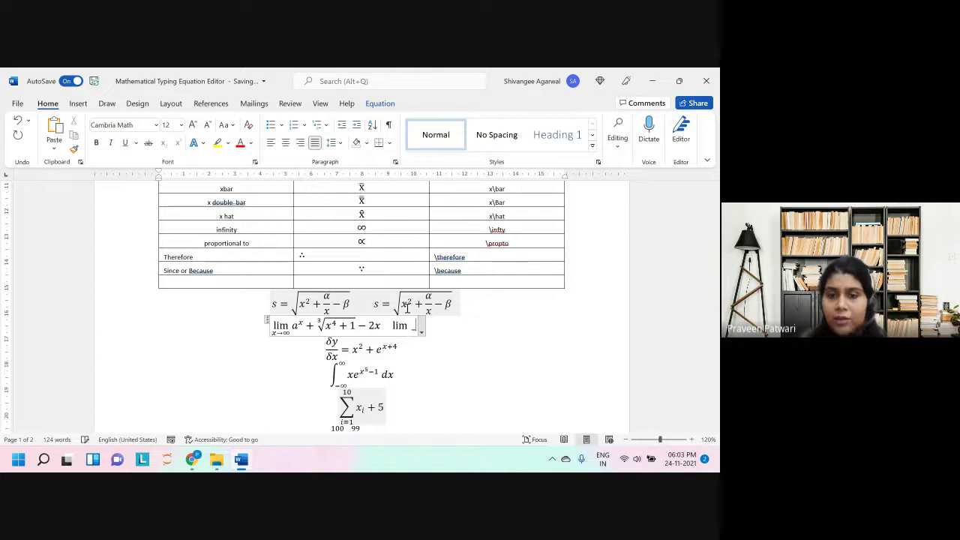
{"action": "key", "text": "BackSpace"}
{"action": "key", "text": "BackSpace"}
{"action": "key", "text": "BackSpace"}
{"action": "key", "text": "BackSpace"}
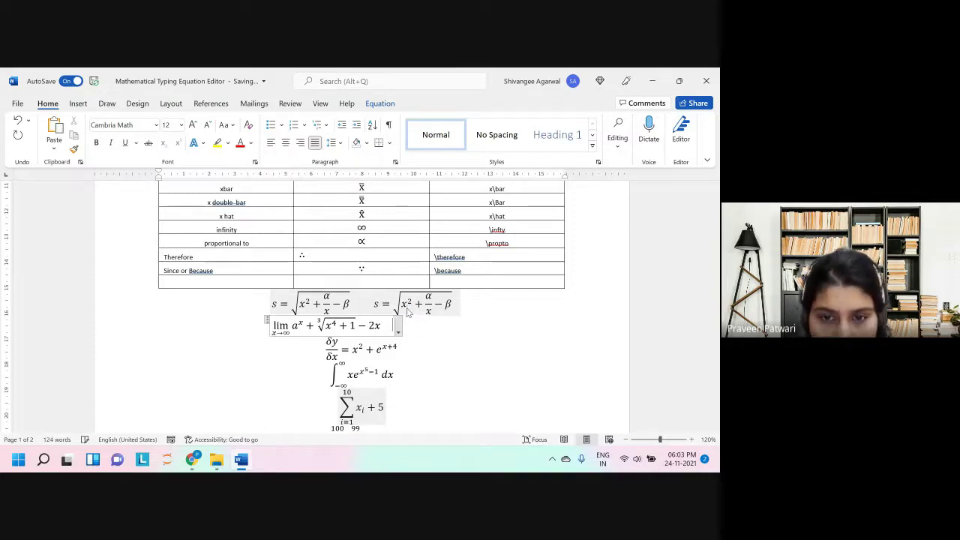
{"action": "type", "text": "lim "}
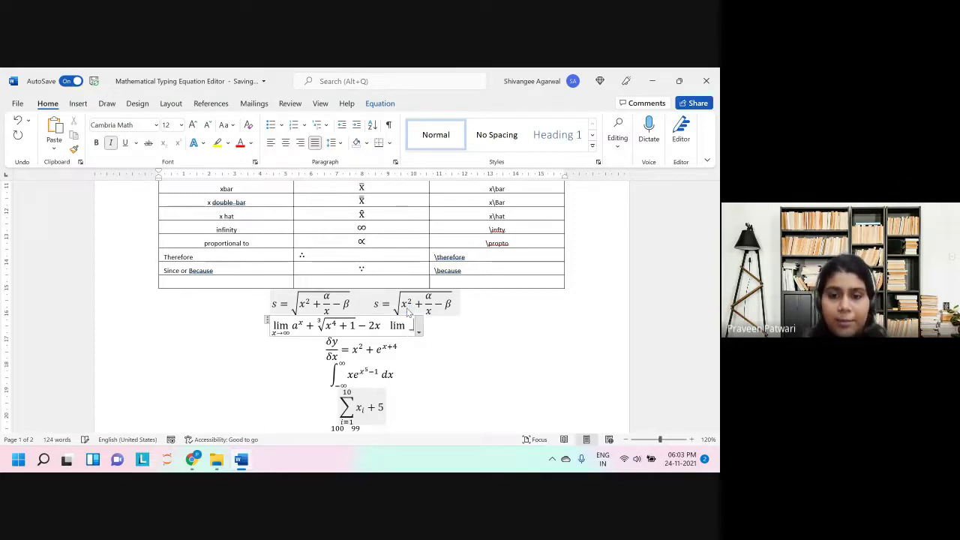
{"action": "type", "text": "_(x"}
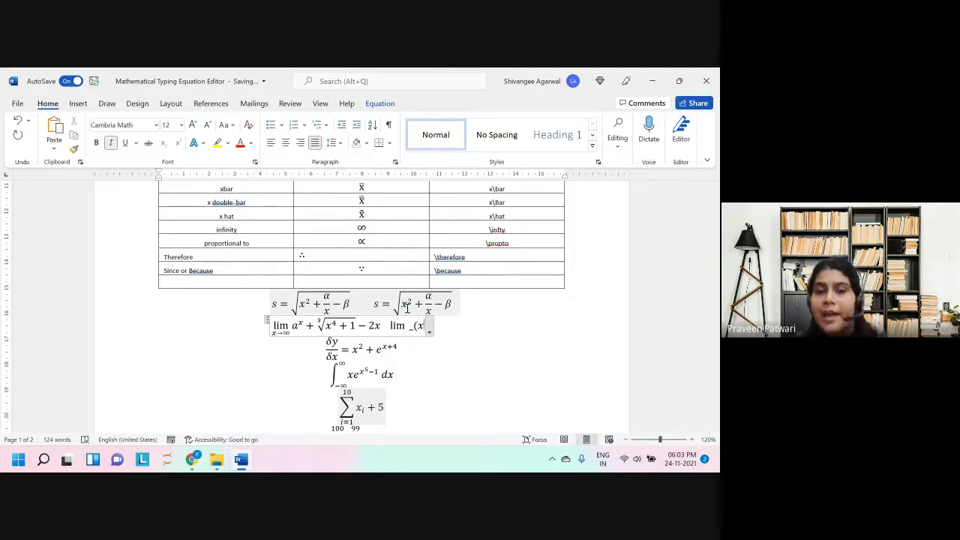
{"action": "type", "text": "-"}
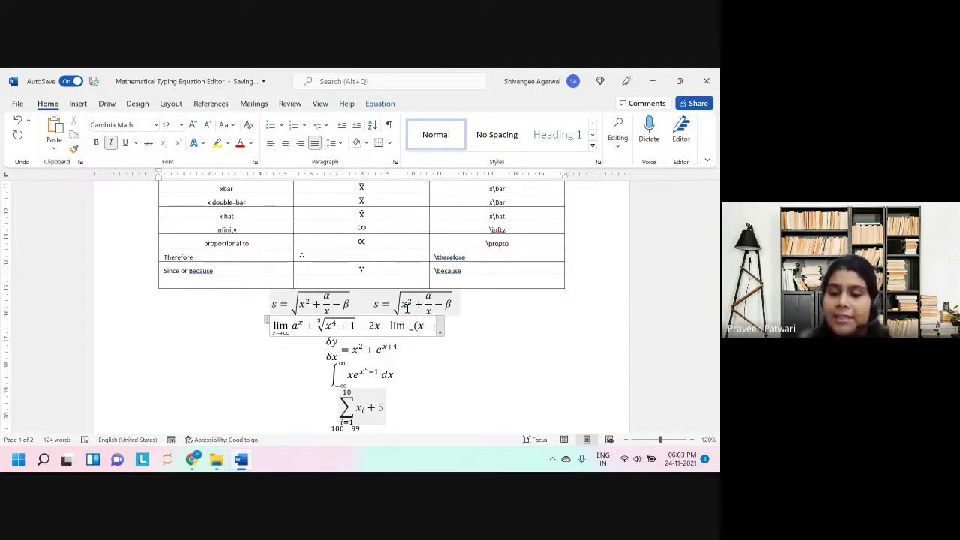
{"action": "type", "text": ">"}
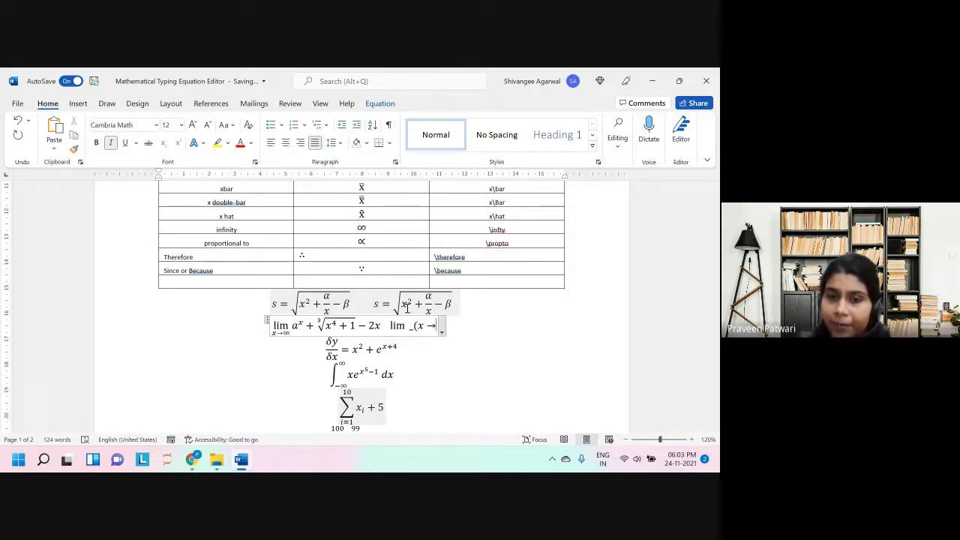
{"action": "key", "text": "Right"}
{"action": "key", "text": "Left"}
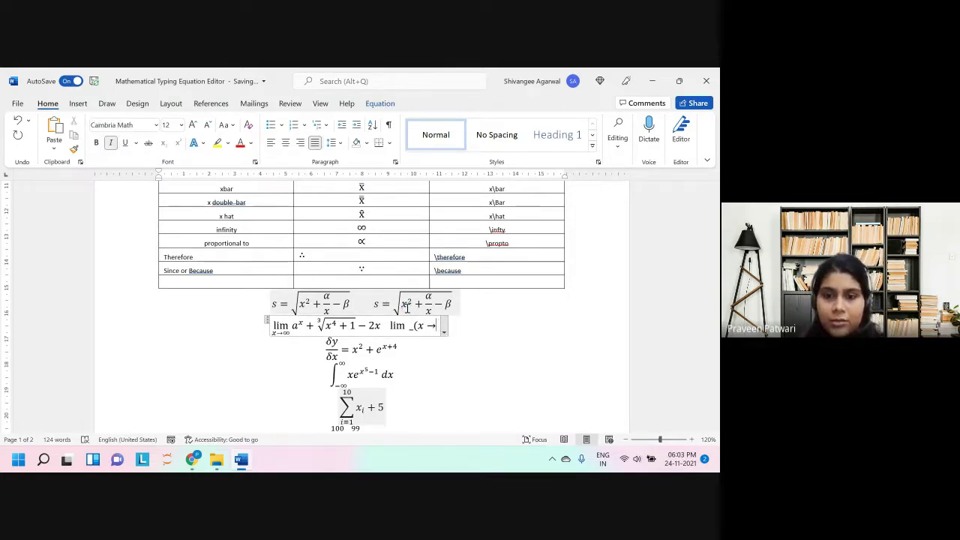
{"action": "type", "text": "0)"}
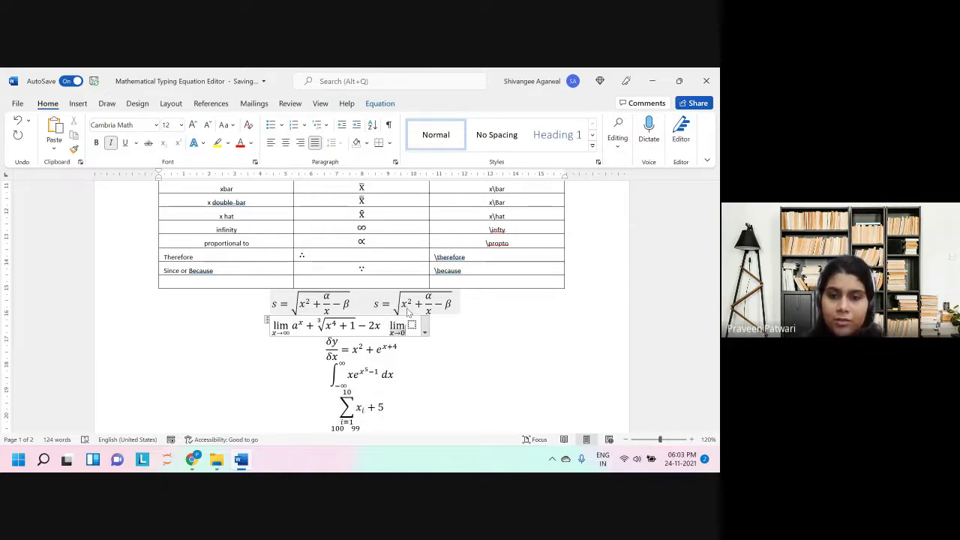
{"action": "key", "text": "BackSpace"}
{"action": "type", "text": "\\infty"}
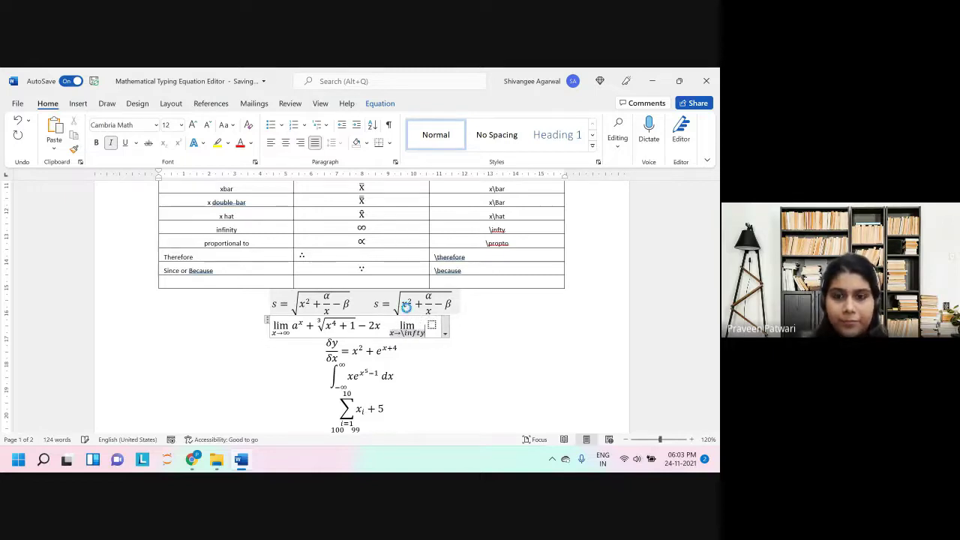
{"action": "key", "text": "space"}
{"action": "key", "text": "Left"}
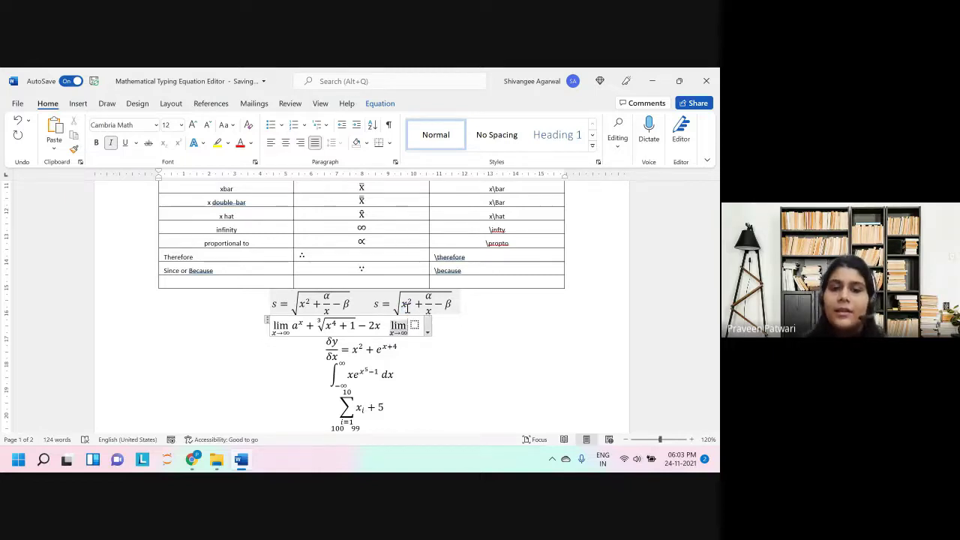
{"action": "key", "text": "Right"}
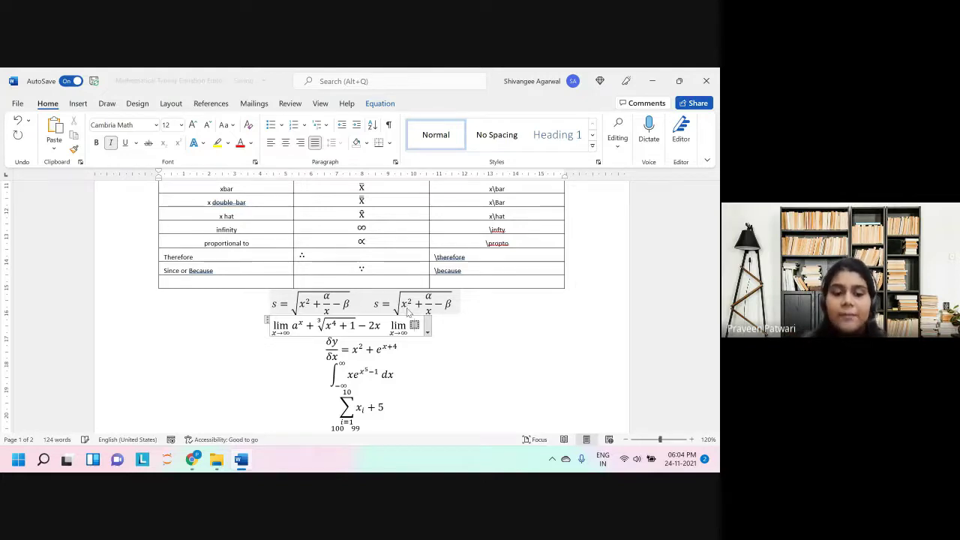
Step: Fill the limit's argument with aˣ + ∛(x⁴+1) − 2x
{"action": "type", "text": "a^x"}
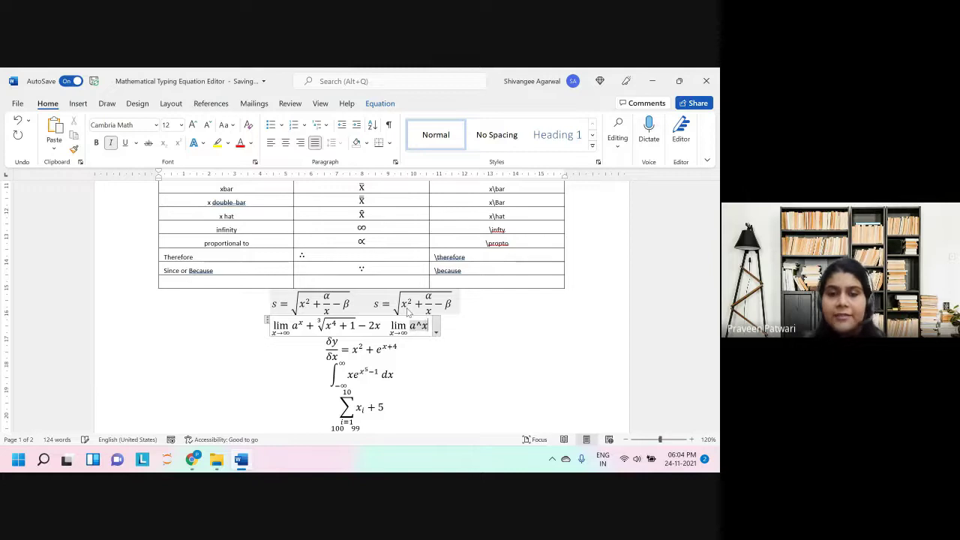
{"action": "type", "text": "+"}
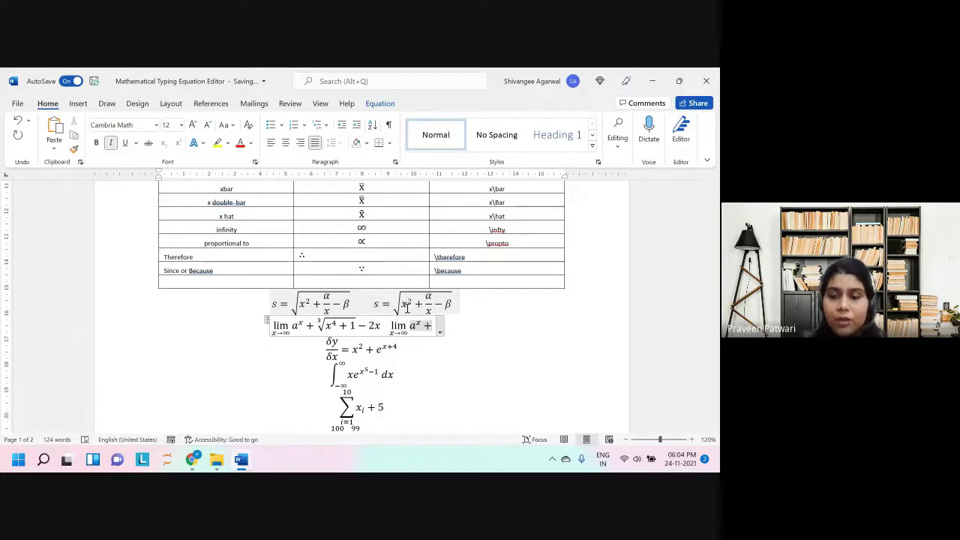
{"action": "type", "text": "\\cbrt "}
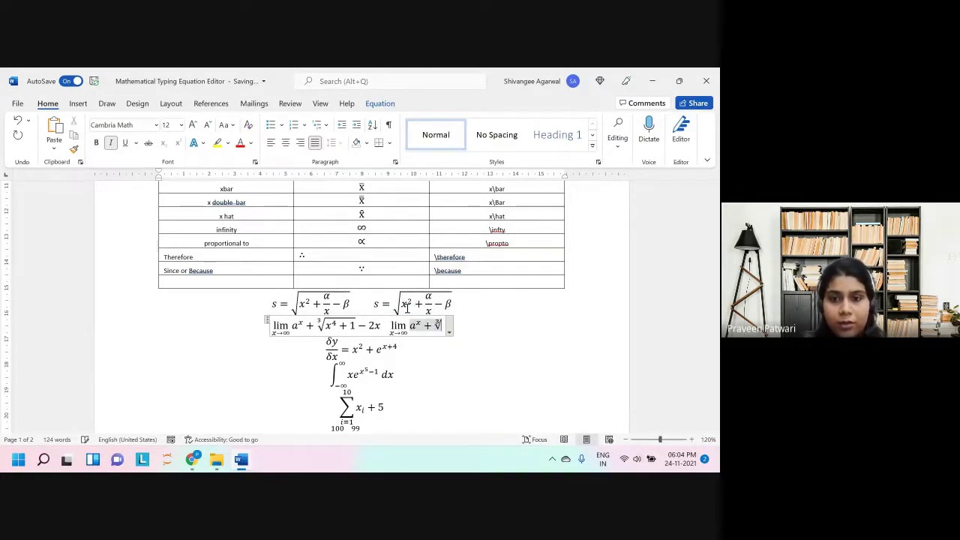
{"action": "type", "text": "(x^4"}
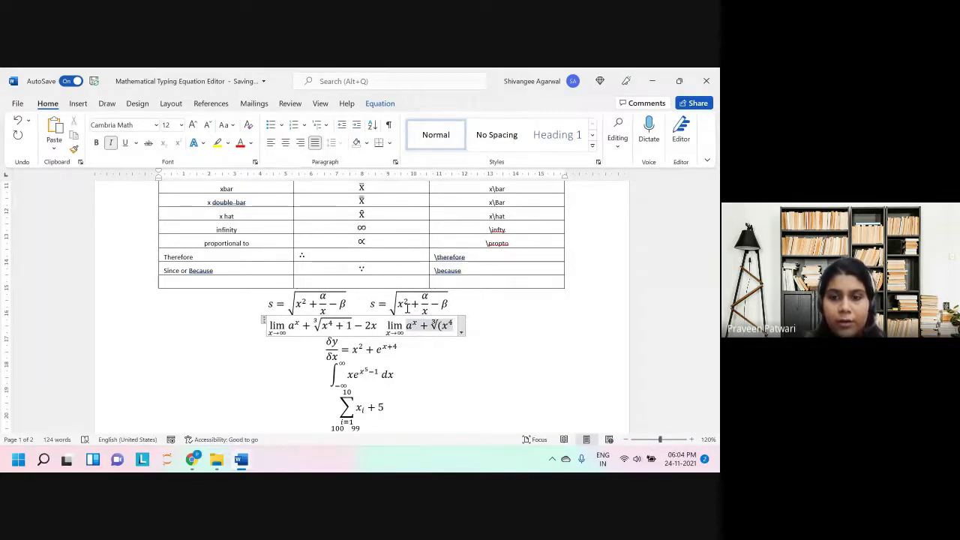
{"action": "type", "text": " +1"}
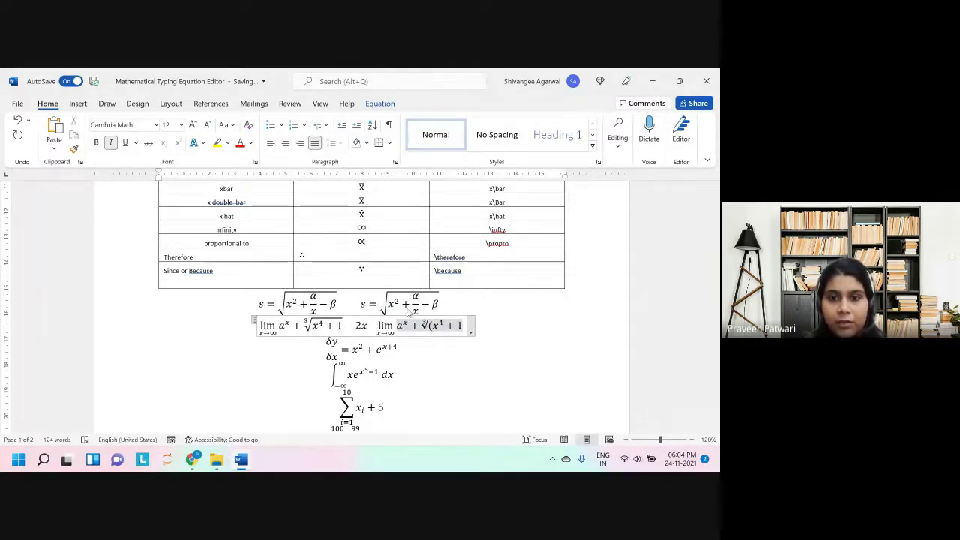
{"action": "type", "text": ")"}
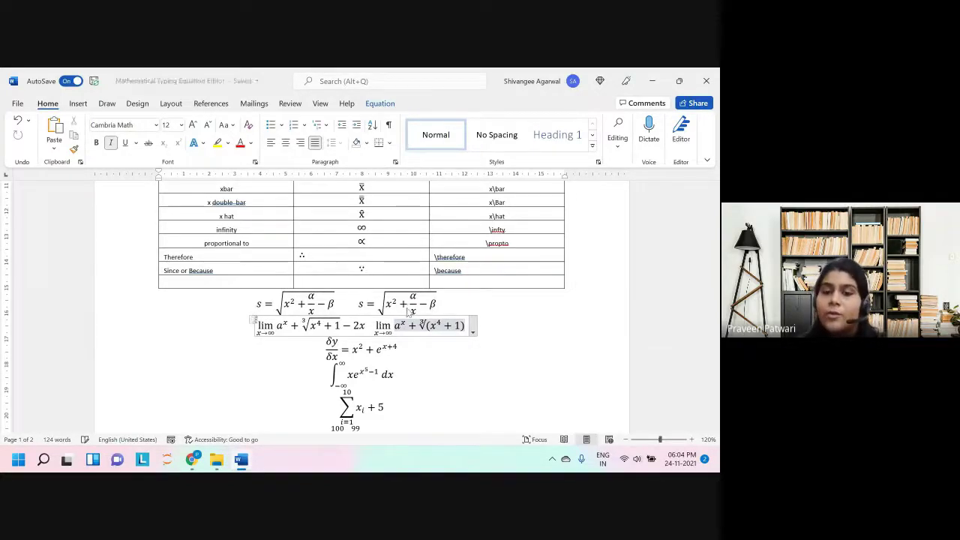
{"action": "key", "text": "space"}
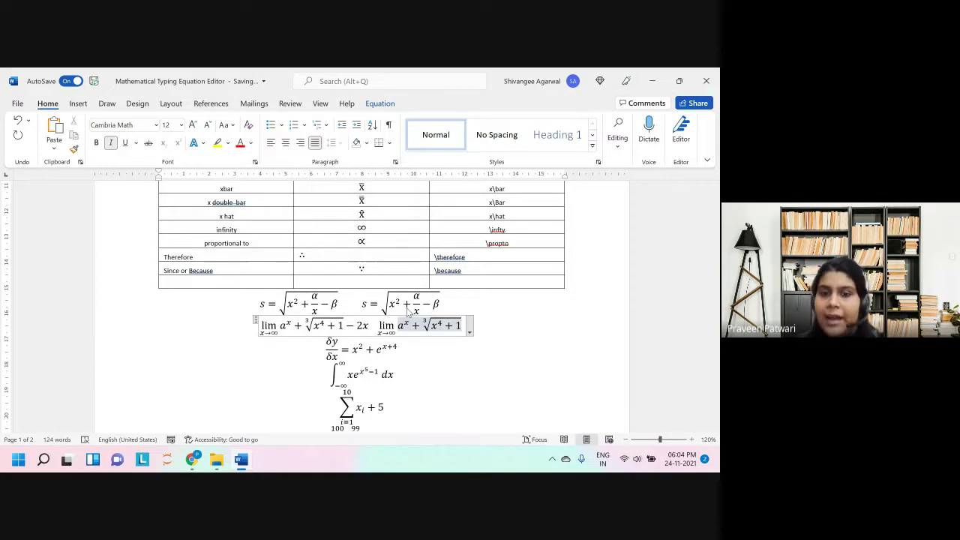
{"action": "key", "text": "Right"}
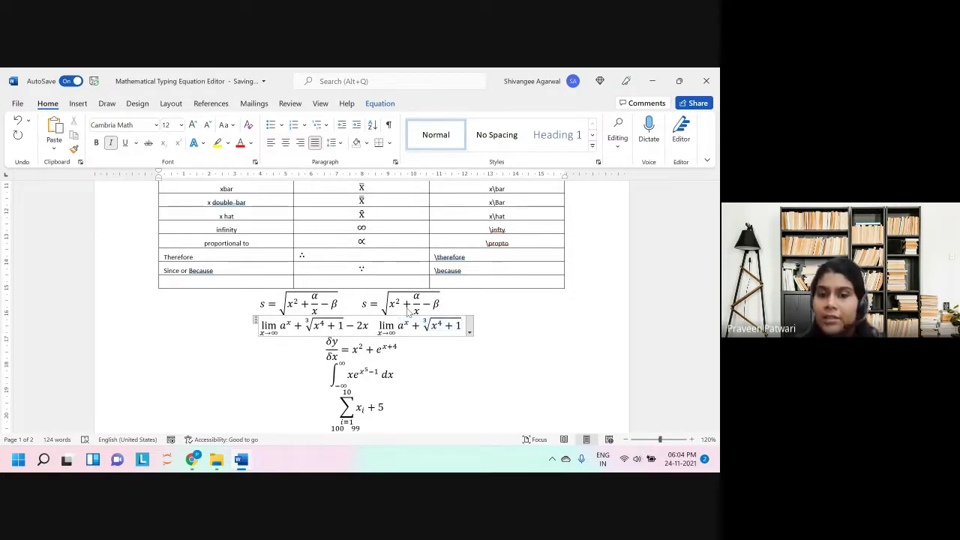
{"action": "key", "text": "Left"}
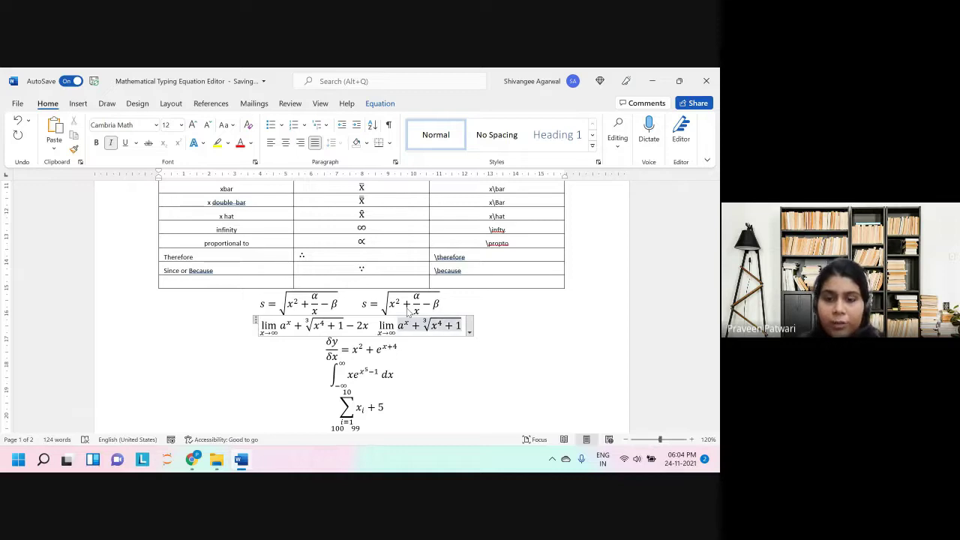
{"action": "key", "text": "shift+Left"}
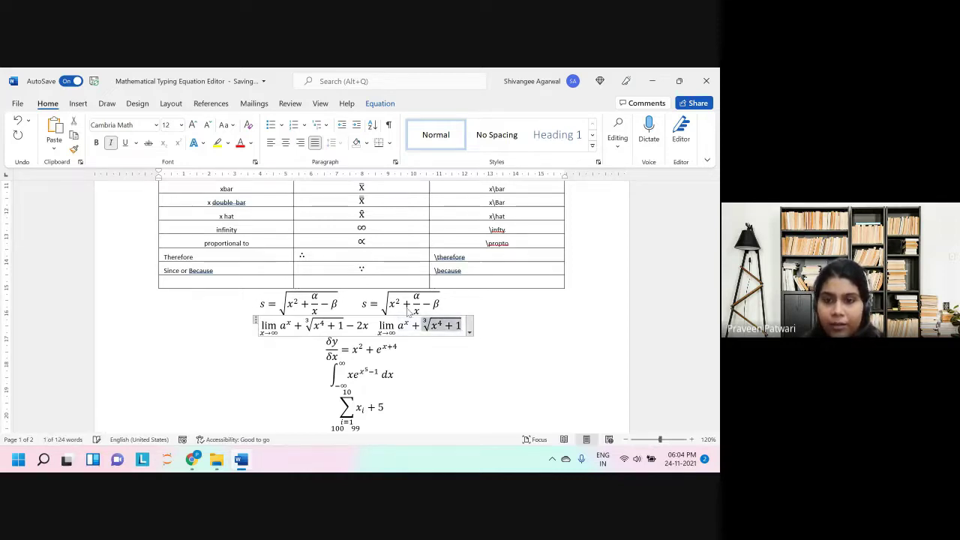
{"action": "key", "text": "Right"}
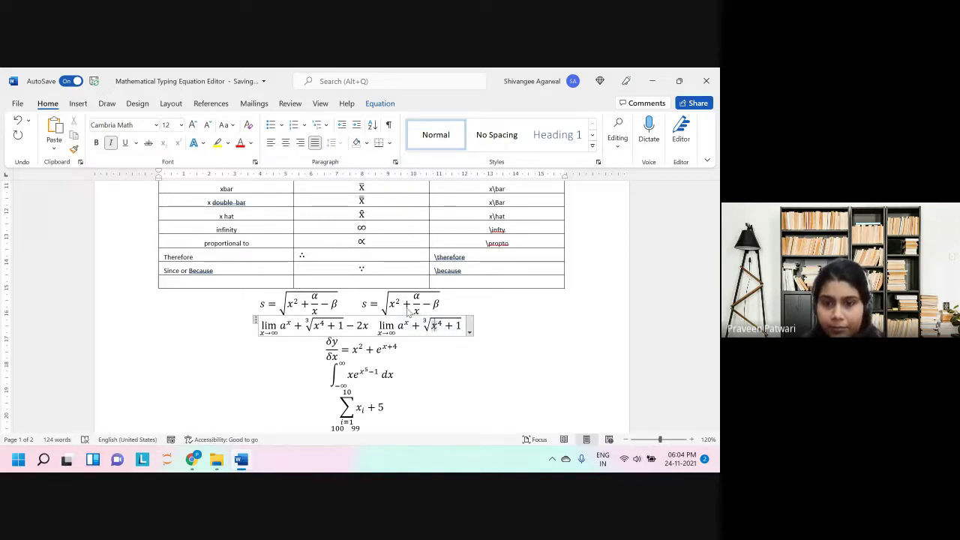
{"action": "key", "text": "Right"}
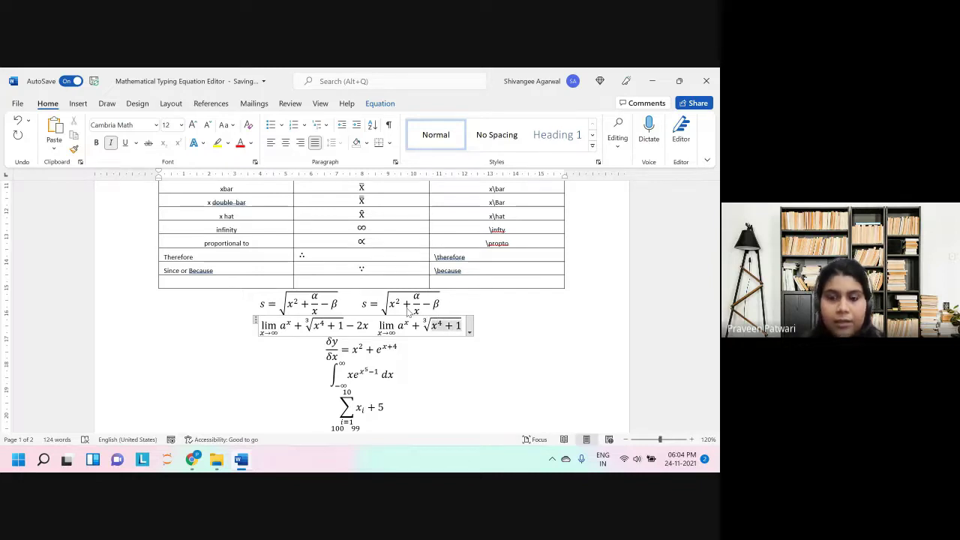
{"action": "type", "text": "-"}
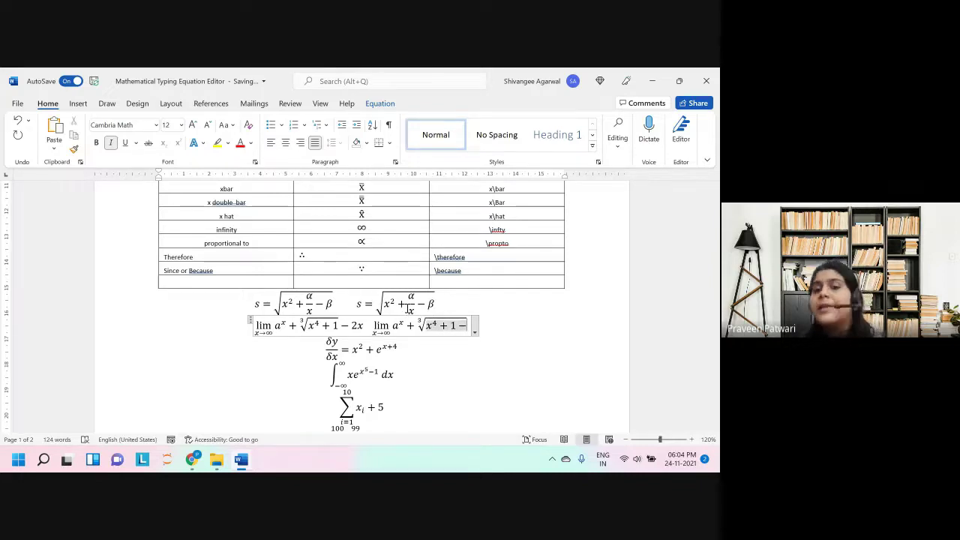
{"action": "key", "text": "BackSpace"}
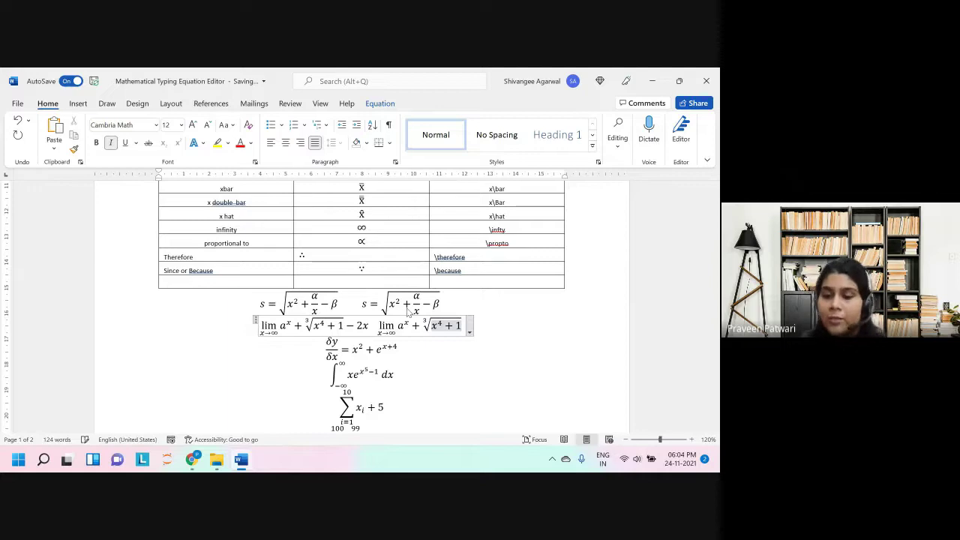
{"action": "key", "text": "Right"}
{"action": "key", "text": "Right"}
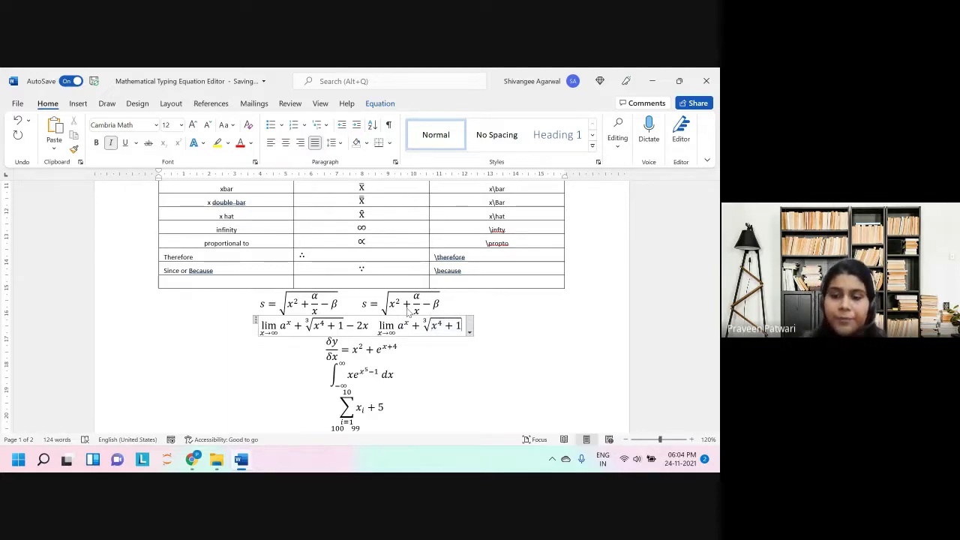
{"action": "type", "text": "-"}
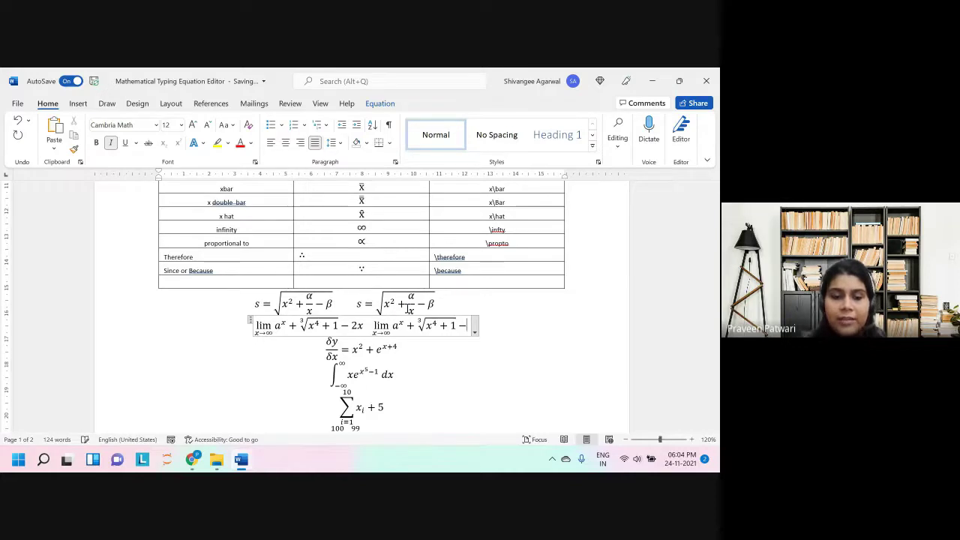
{"action": "type", "text": "2x"}
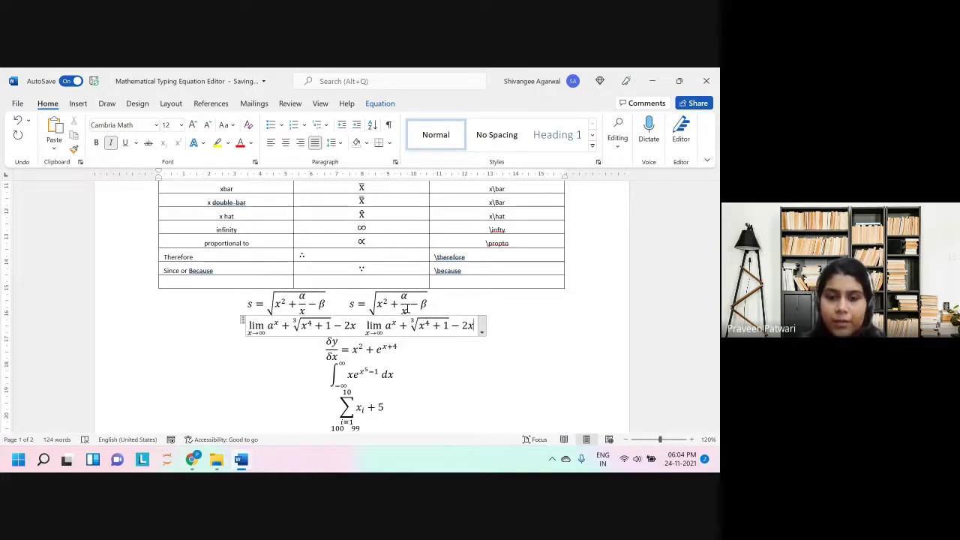
{"action": "left_click_drag", "start_coordinate": [383, 345], "coordinate": [397, 347]}
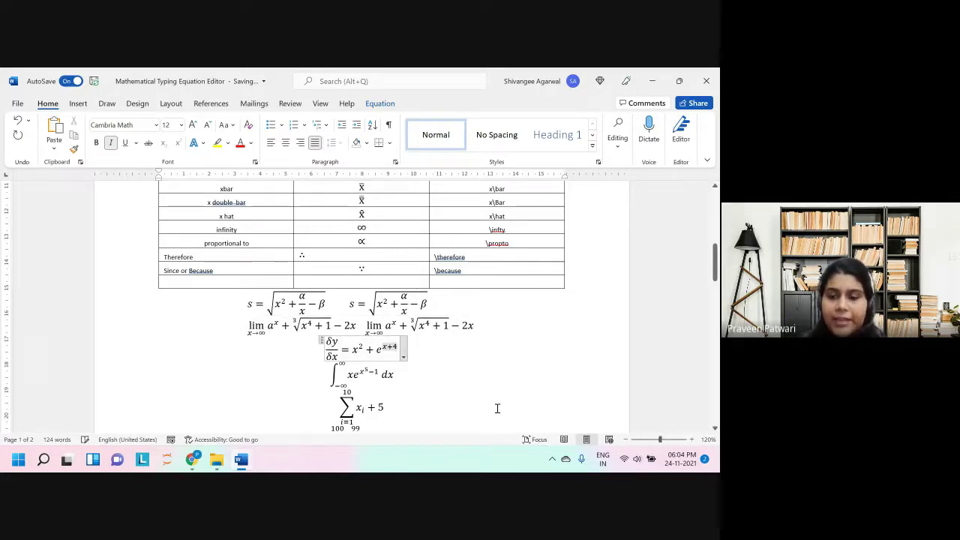
Step: Type \delta y/\delta x = x^2+e^(x+4) after the derivative equation, removing a trial ∂y and δ
{"action": "key", "text": "Right"}
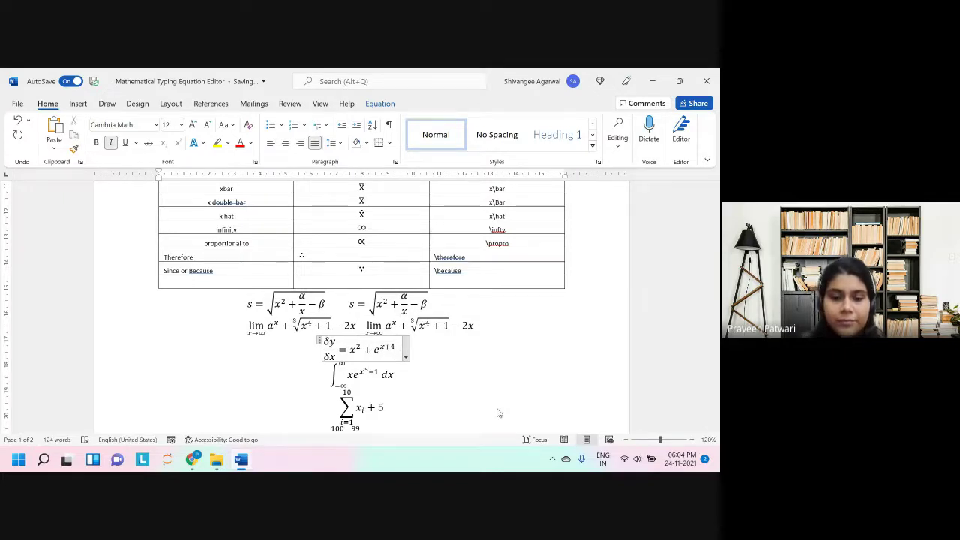
{"action": "type", "text": "\\partial"}
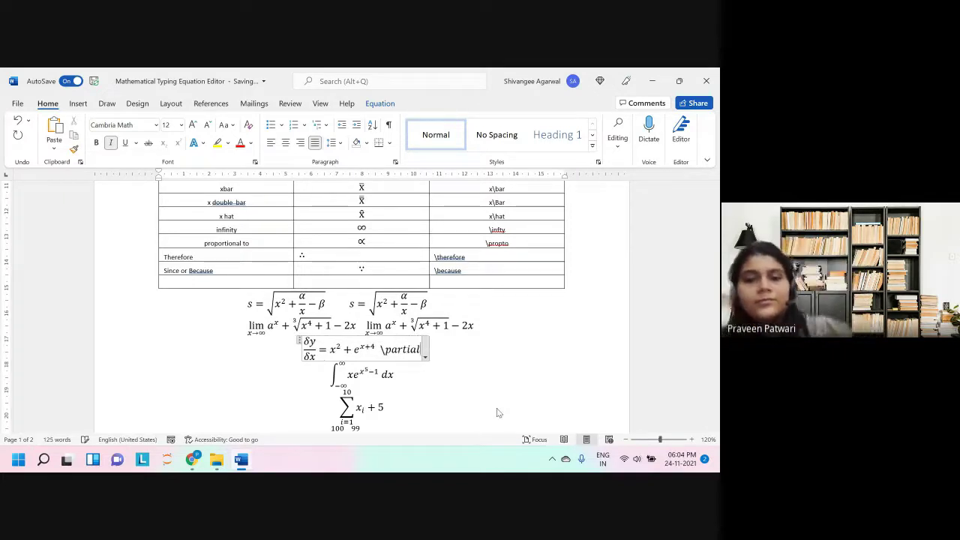
{"action": "type", "text": " y"}
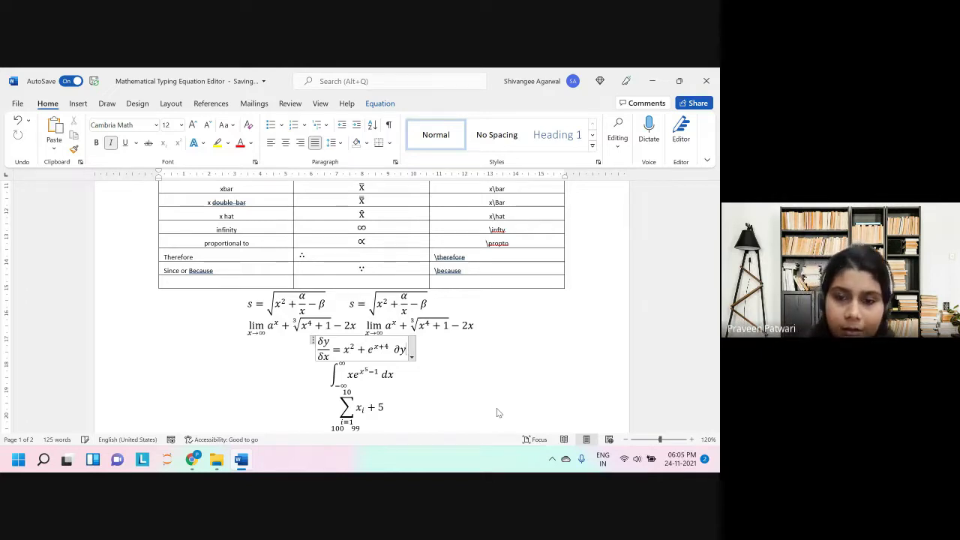
{"action": "key", "text": "BackSpace"}
{"action": "key", "text": "BackSpace"}
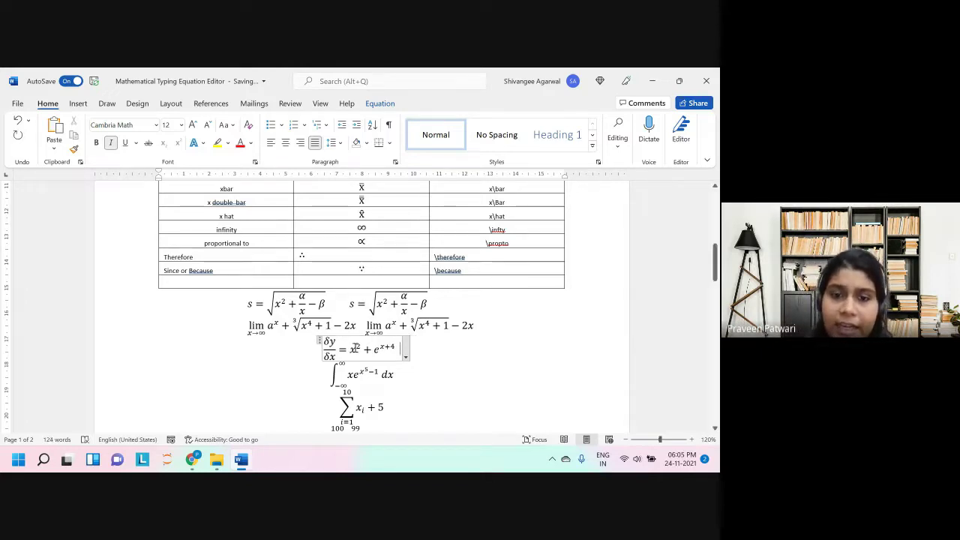
{"action": "scroll", "coordinate": [357, 345], "scroll_direction": "up", "scroll_amount": 4}
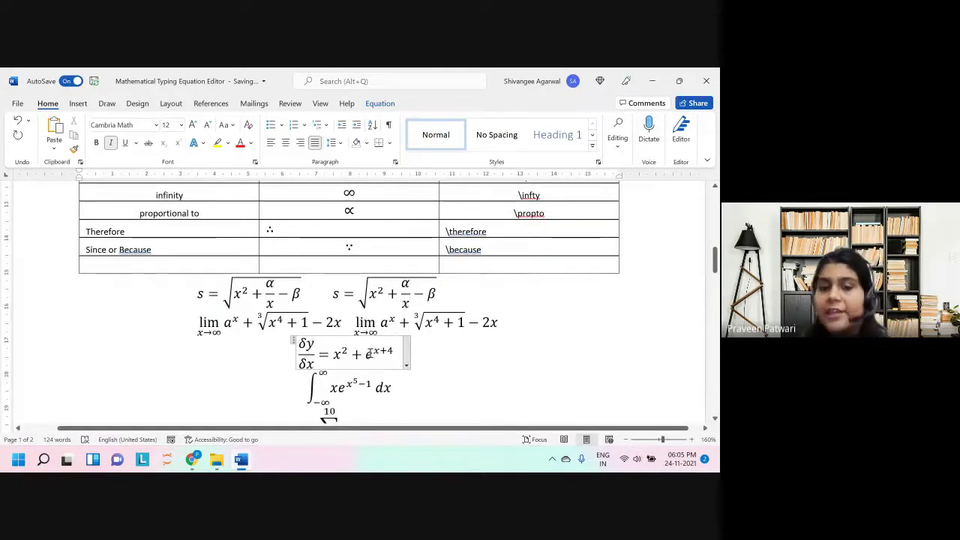
{"action": "scroll", "coordinate": [369, 353], "scroll_direction": "down", "scroll_amount": 1}
{"action": "type", "text": "\\dek"}
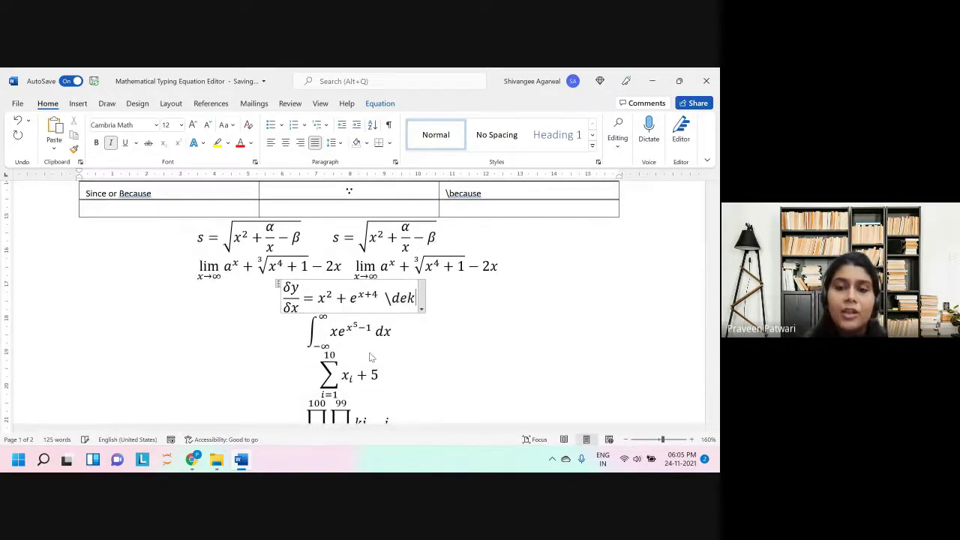
{"action": "key", "text": "BackSpace"}
{"action": "type", "text": "lta"}
{"action": "key", "text": "Right"}
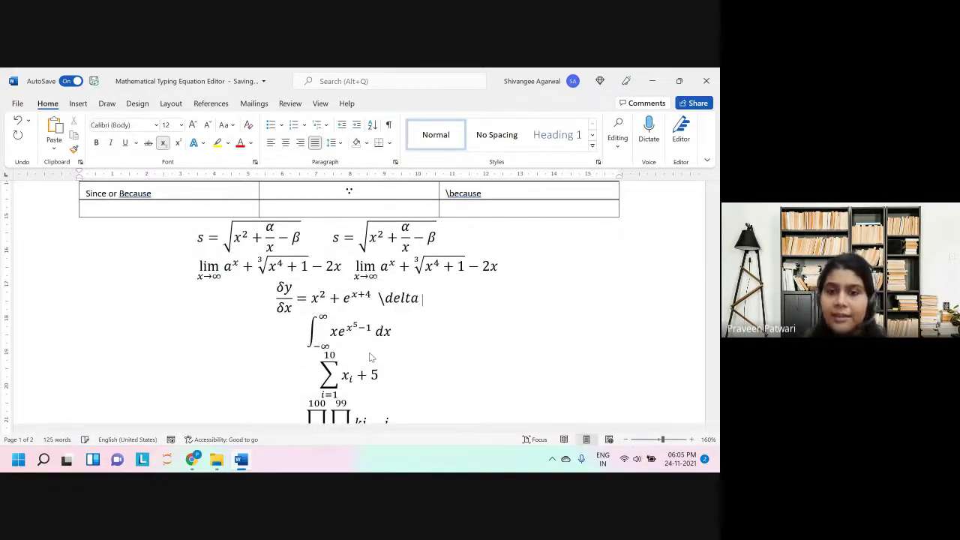
{"action": "key", "text": "BackSpace"}
{"action": "key", "text": "BackSpace"}
{"action": "key", "text": "BackSpace"}
{"action": "key", "text": "BackSpace"}
{"action": "key", "text": "BackSpace"}
{"action": "key", "text": "BackSpace"}
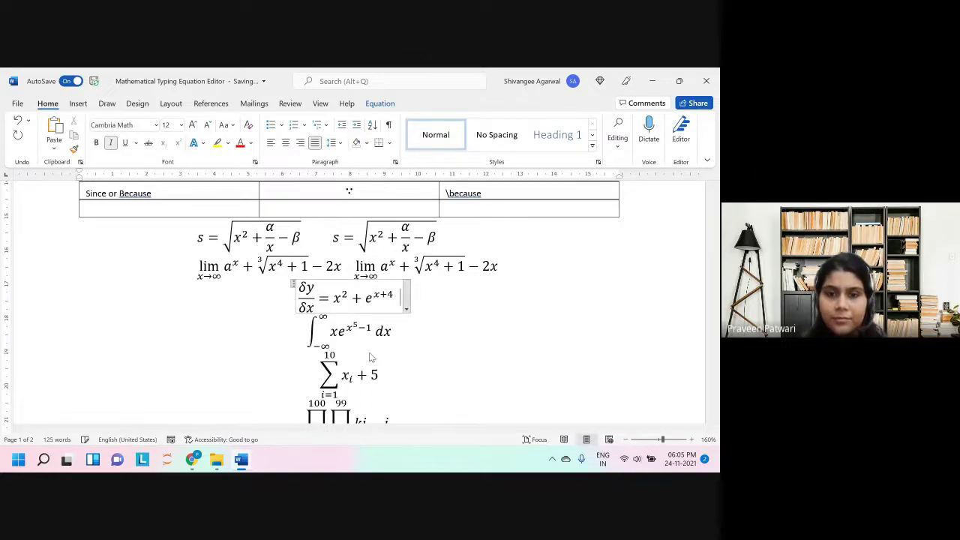
{"action": "key", "text": "BackSpace"}
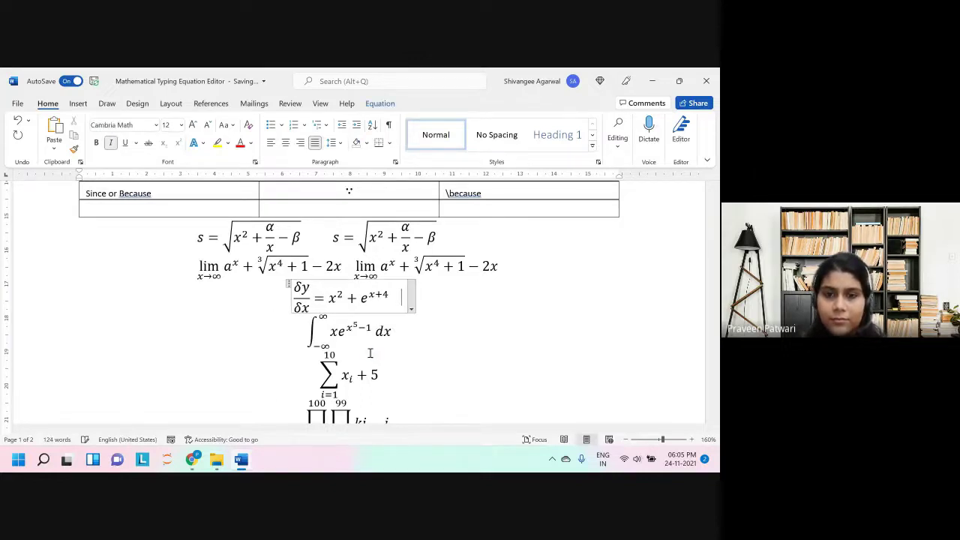
{"action": "type", "text": "\\delta "}
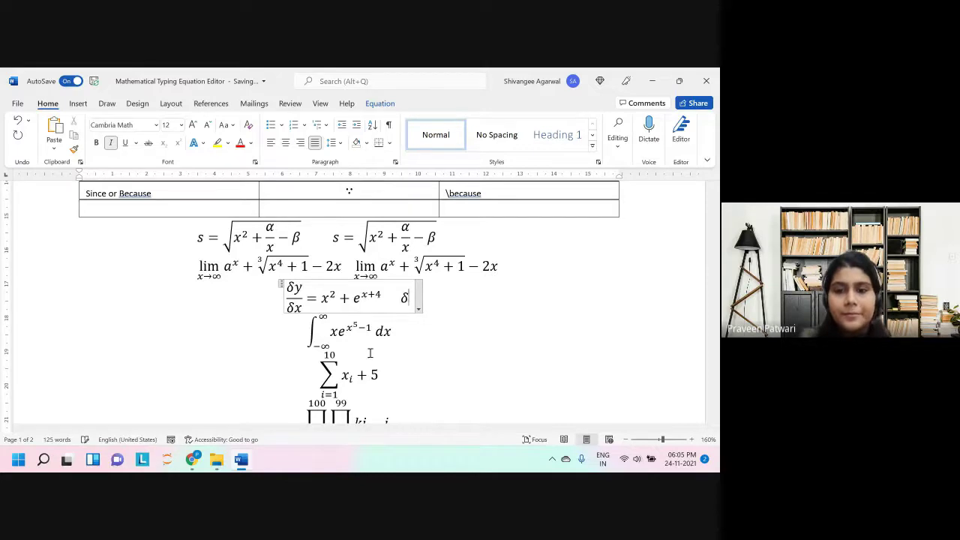
{"action": "type", "text": "y/\\d"}
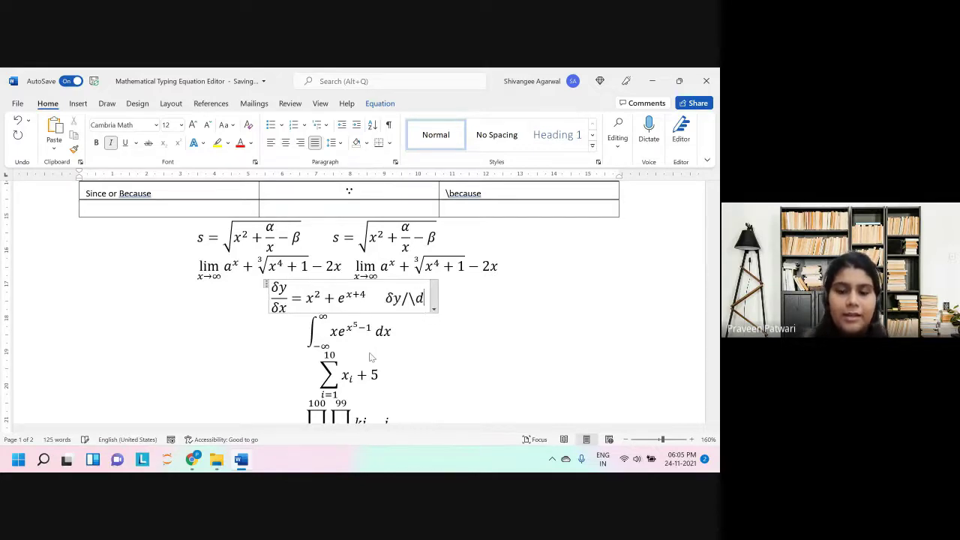
{"action": "type", "text": "elta x ="}
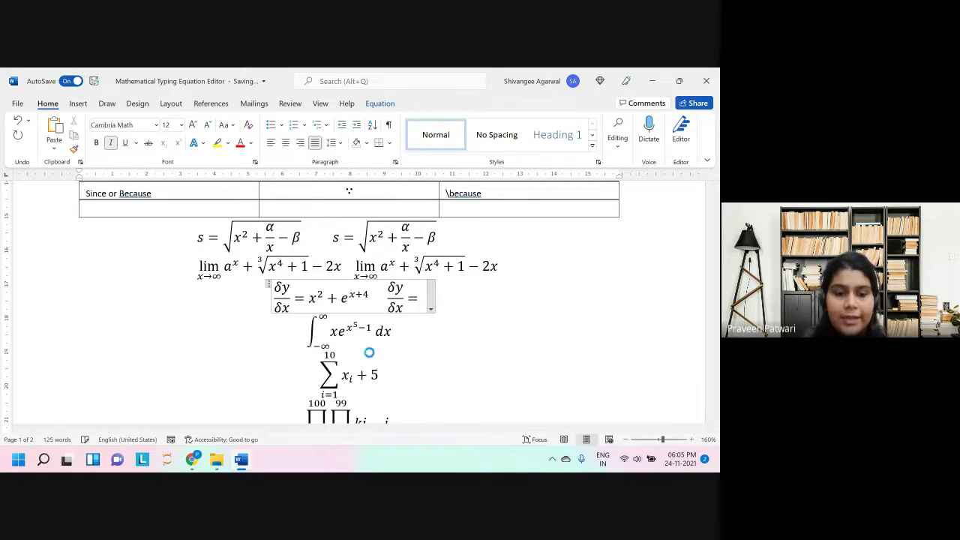
{"action": "type", "text": "x^2+"}
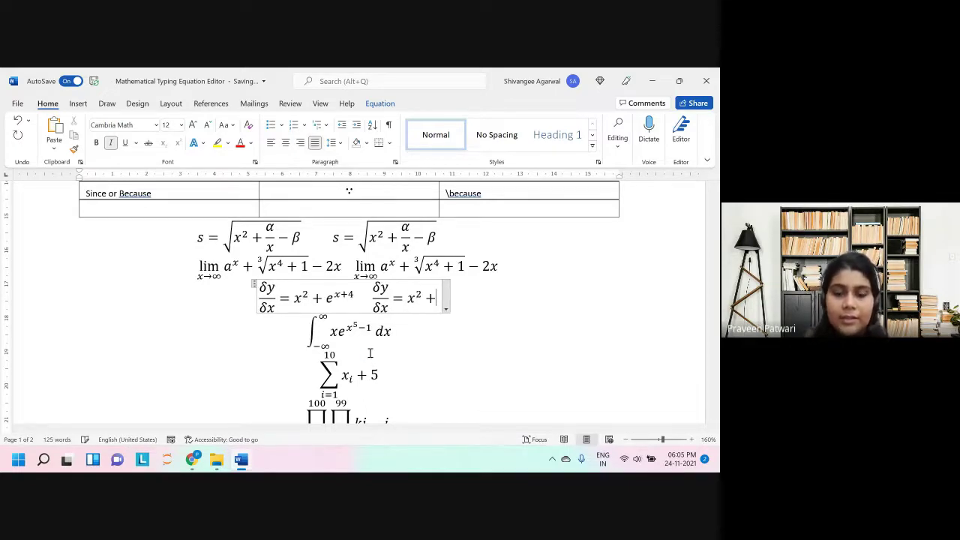
{"action": "type", "text": "e^("}
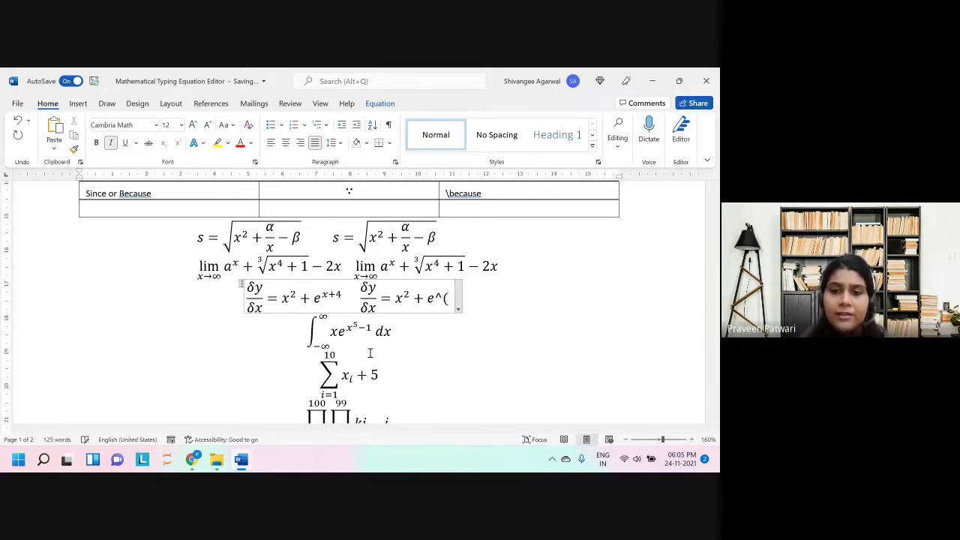
{"action": "type", "text": "x"}
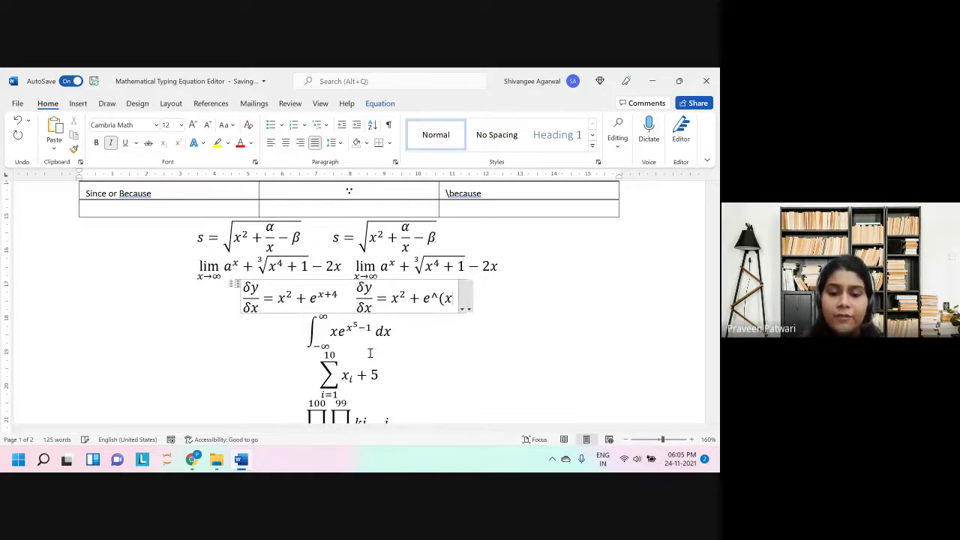
{"action": "type", "text": "+4)"}
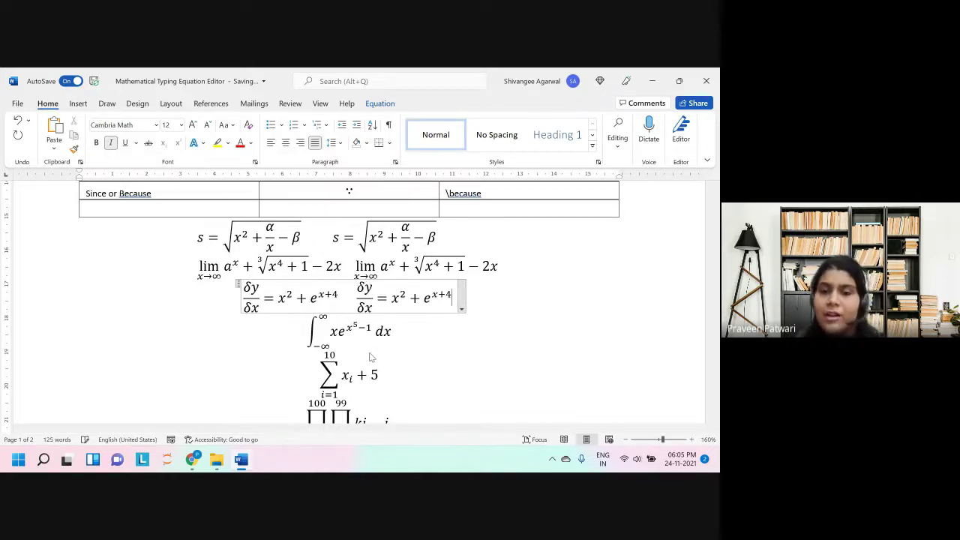
Step: Add '=' and a built-up integral with a −∞ lower limit after the original integral
{"action": "left_click", "coordinate": [383, 329]}
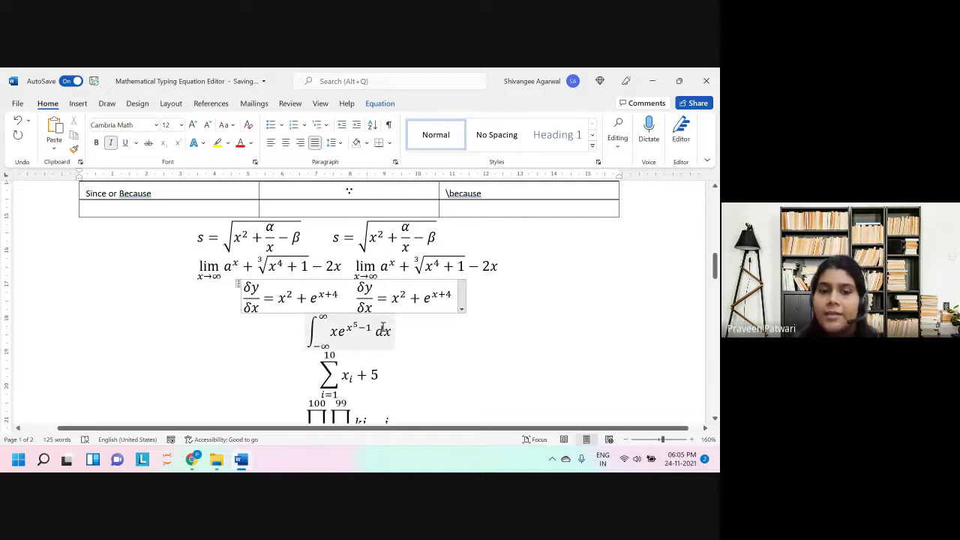
{"action": "double_click", "coordinate": [385, 330]}
{"action": "left_click", "coordinate": [411, 342]}
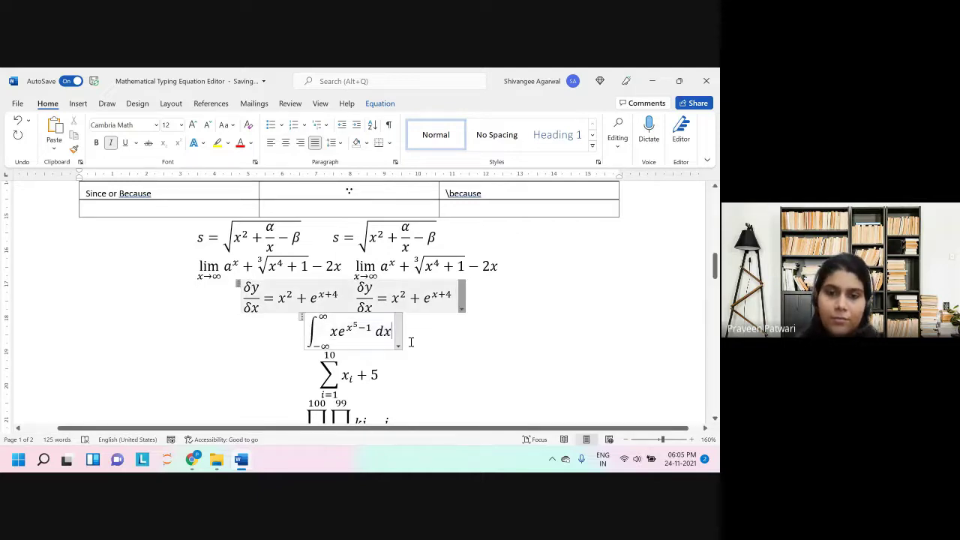
{"action": "type", "text": "=\\int"}
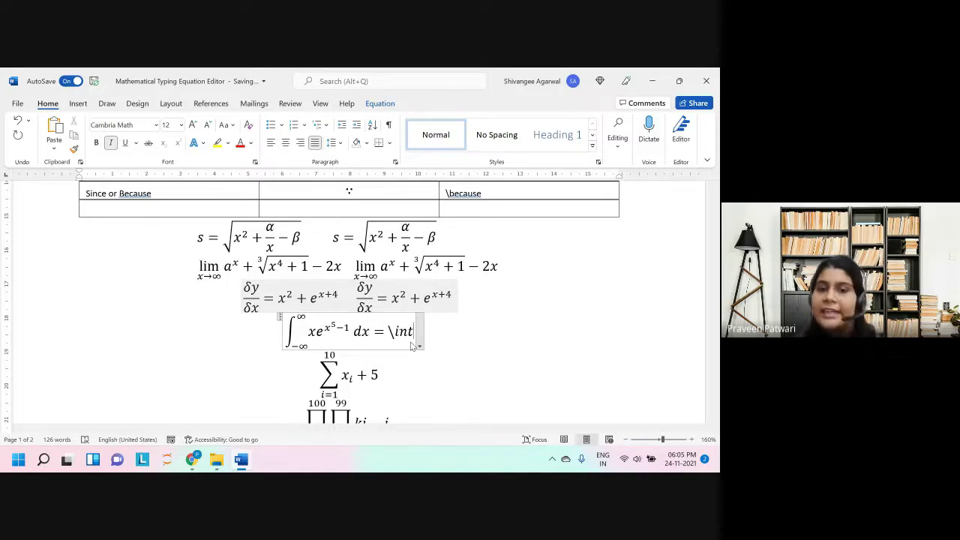
{"action": "key", "text": "space"}
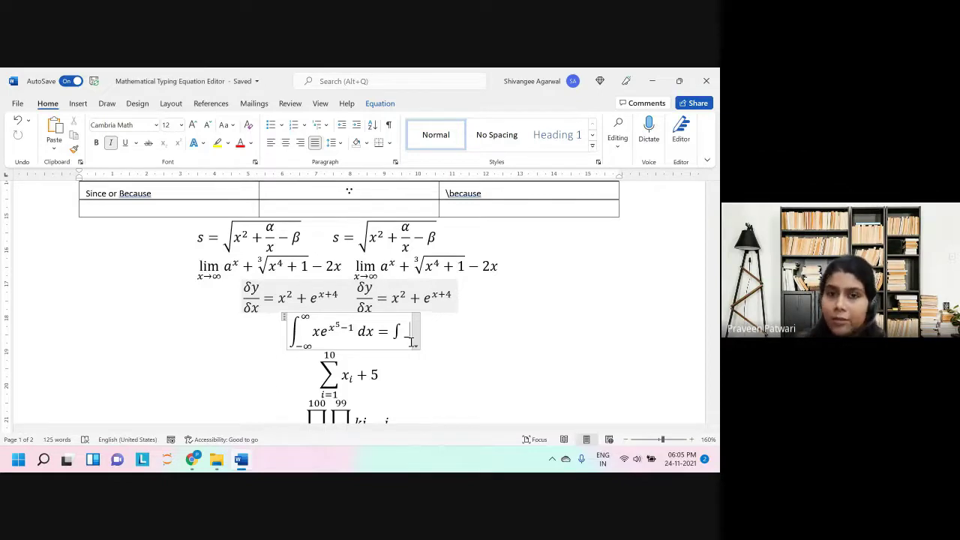
{"action": "type", "text": "_"}
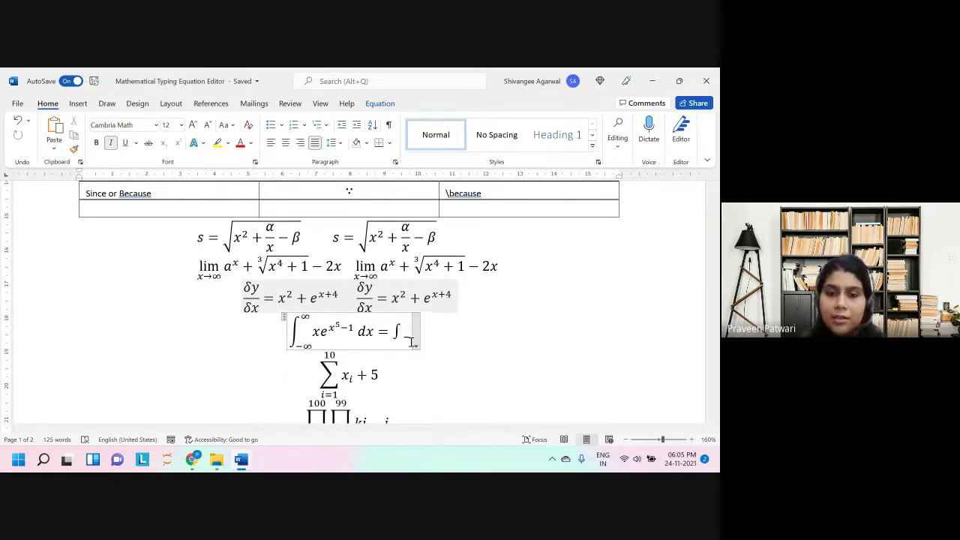
{"action": "type", "text": "(-\\"}
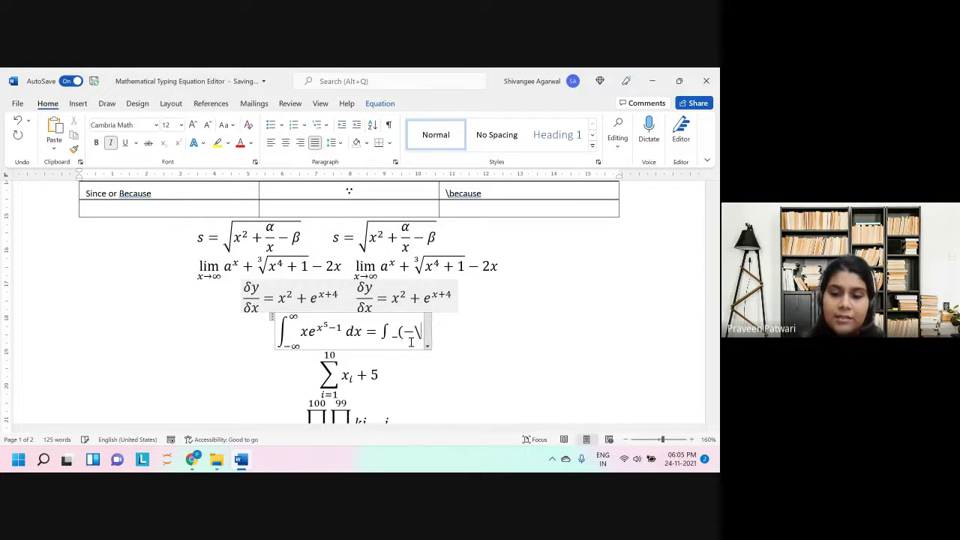
{"action": "type", "text": "infin"}
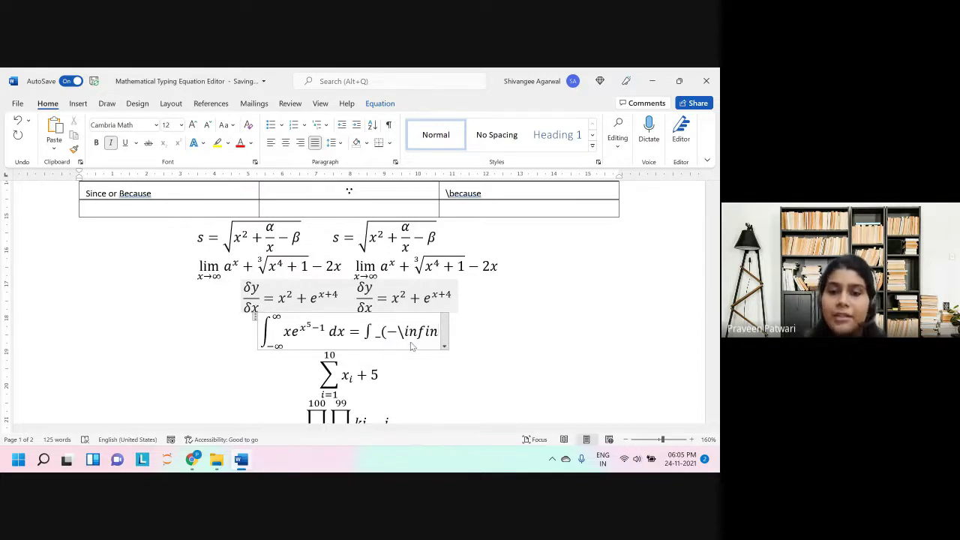
{"action": "key", "text": "BackSpace"}
{"action": "key", "text": "BackSpace"}
{"action": "type", "text": "ty"}
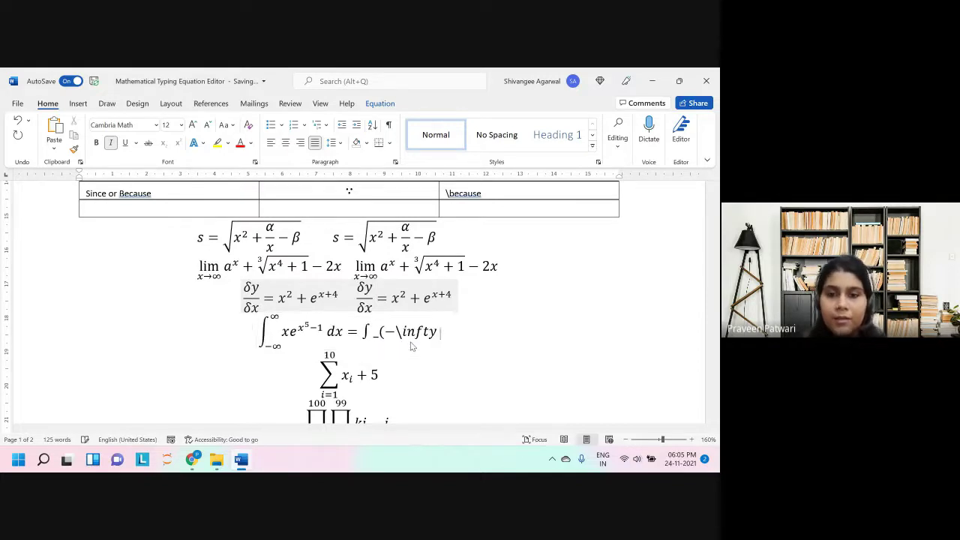
{"action": "key", "text": "BackSpace"}
{"action": "key", "text": "BackSpace"}
{"action": "key", "text": "BackSpace"}
{"action": "key", "text": "BackSpace"}
{"action": "key", "text": "BackSpace"}
{"action": "key", "text": "BackSpace"}
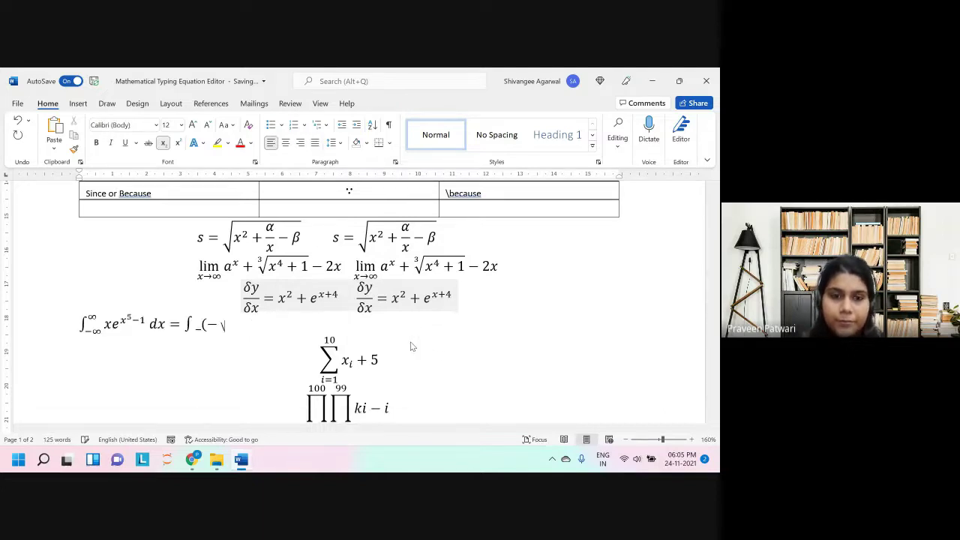
{"action": "type", "text": "\\infty"}
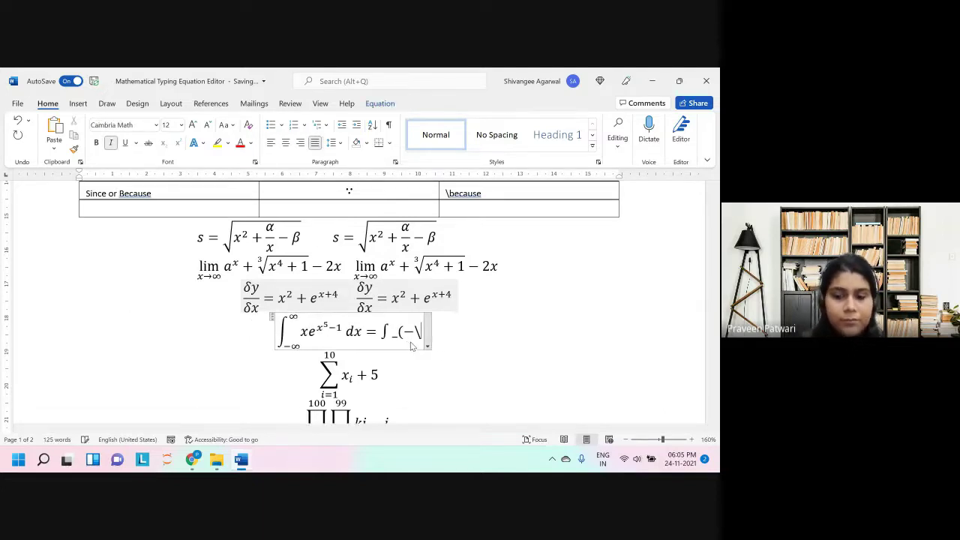
Step: Rebuild the second integral as ∫ from −∞ to ∞ of xe^(x⁵−1)
{"action": "key", "text": "BackSpace"}
{"action": "key", "text": "BackSpace"}
{"action": "key", "text": "BackSpace"}
{"action": "key", "text": "BackSpace"}
{"action": "key", "text": "BackSpace"}
{"action": "key", "text": "BackSpace"}
{"action": "key", "text": "BackSpace"}
{"action": "key", "text": "BackSpace"}
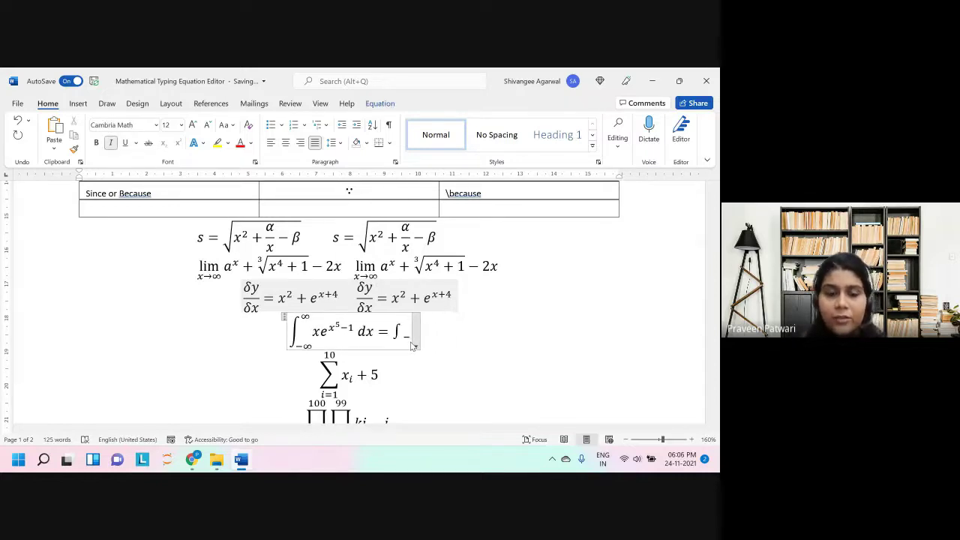
{"action": "type", "text": "("}
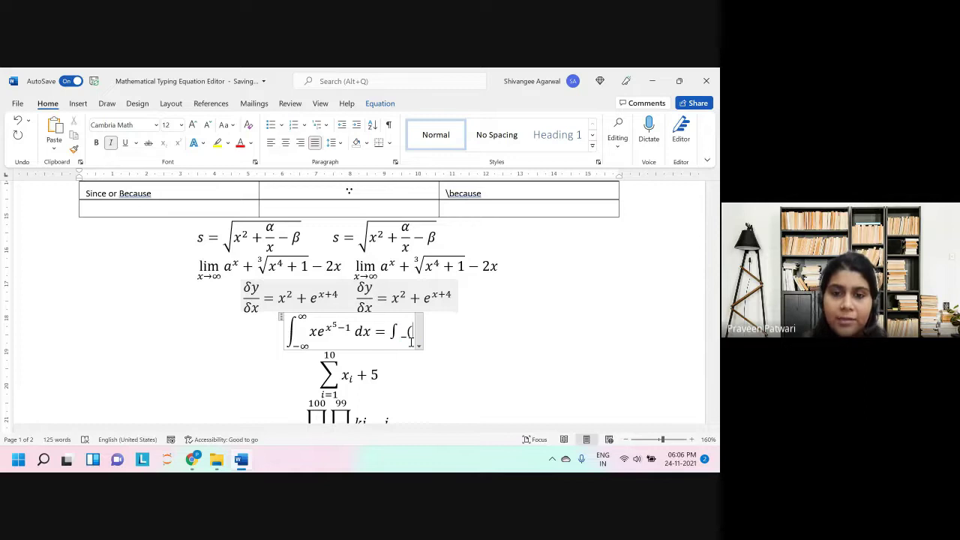
{"action": "key", "text": "BackSpace"}
{"action": "key", "text": "BackSpace"}
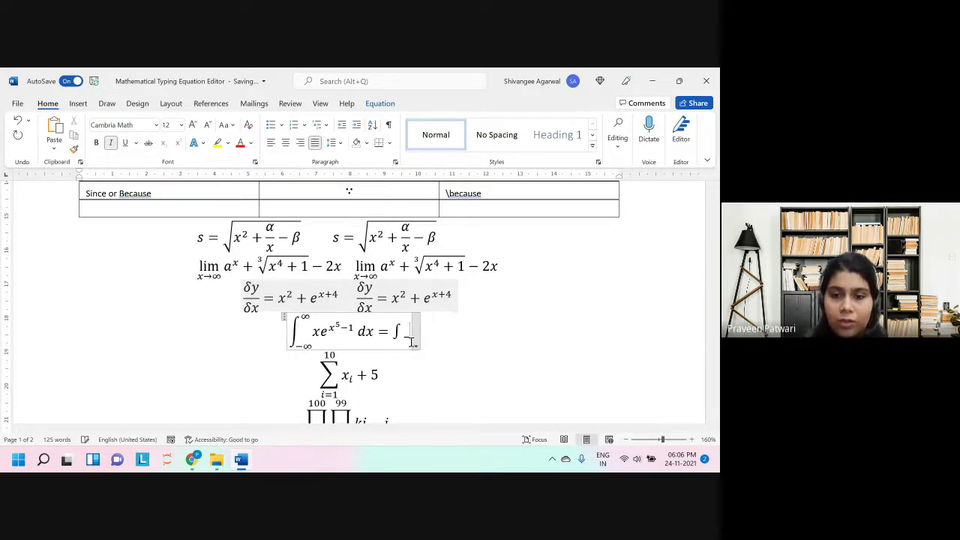
{"action": "key", "text": "BackSpace"}
{"action": "key", "text": "BackSpace"}
{"action": "type", "text": "\\int"}
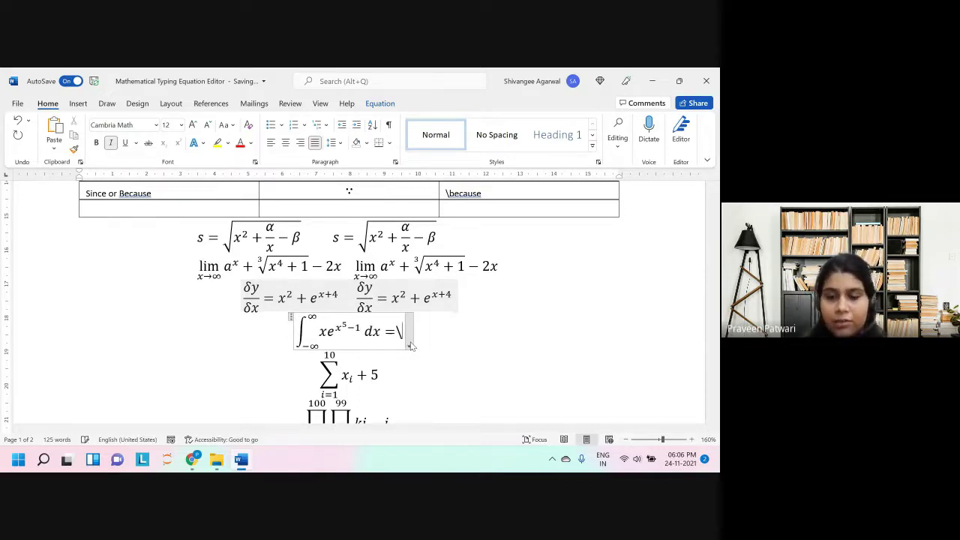
{"action": "key", "text": "Right"}
{"action": "key", "text": "BackSpace"}
{"action": "key", "text": "BackSpace"}
{"action": "key", "text": "BackSpace"}
{"action": "key", "text": "BackSpace"}
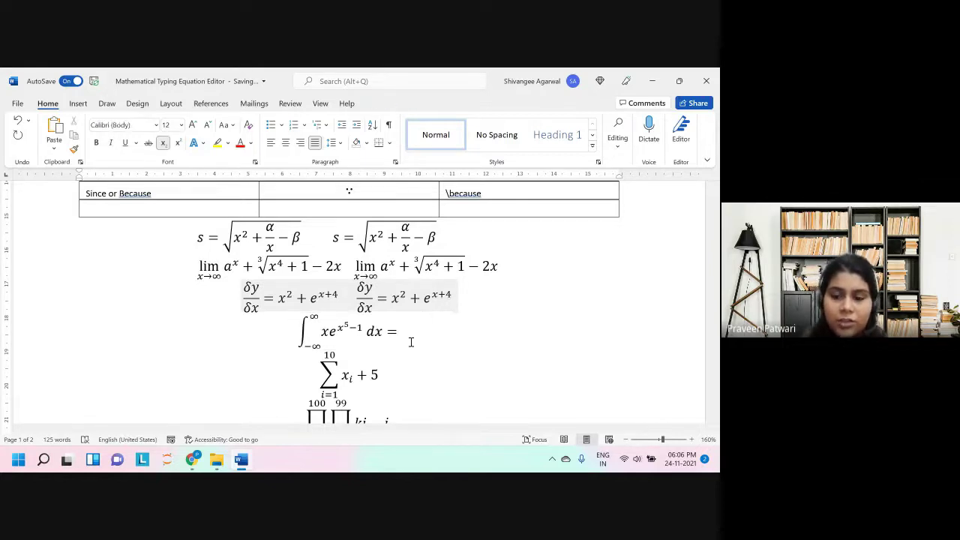
{"action": "left_click", "coordinate": [410, 343]}
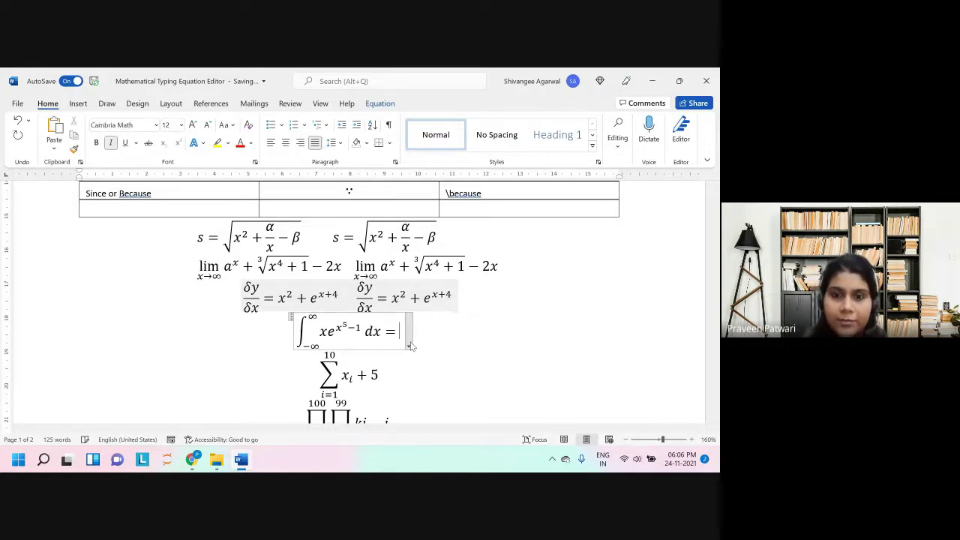
{"action": "type", "text": "\\int"}
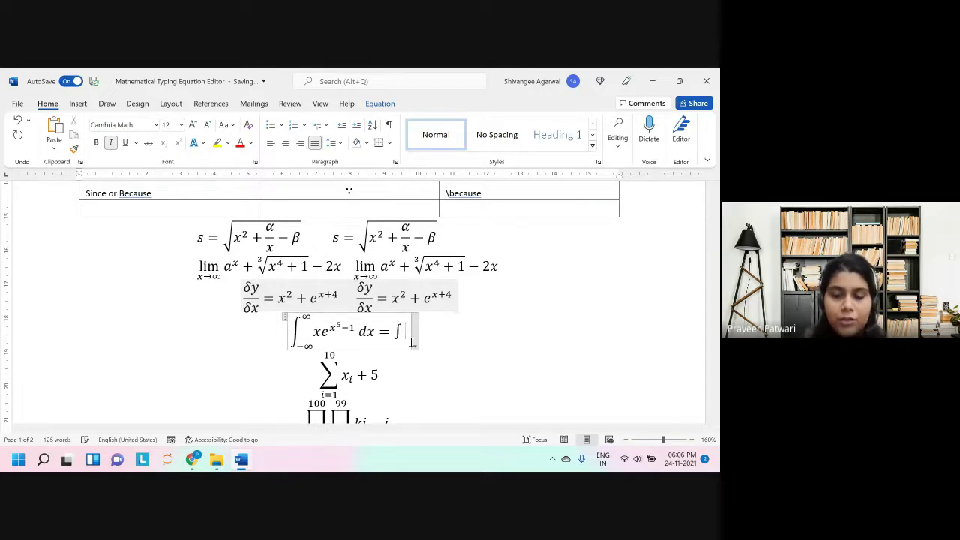
{"action": "key", "text": "space"}
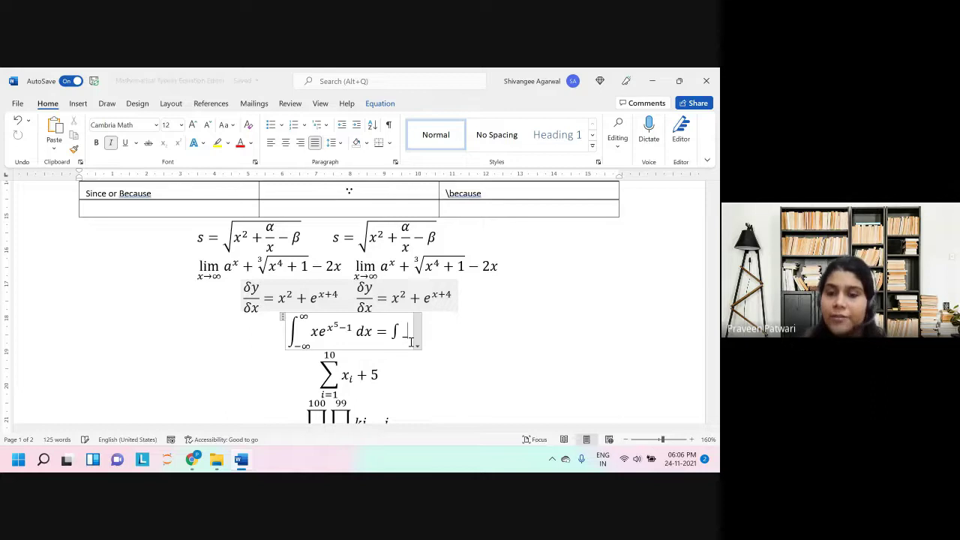
{"action": "type", "text": "_(-"}
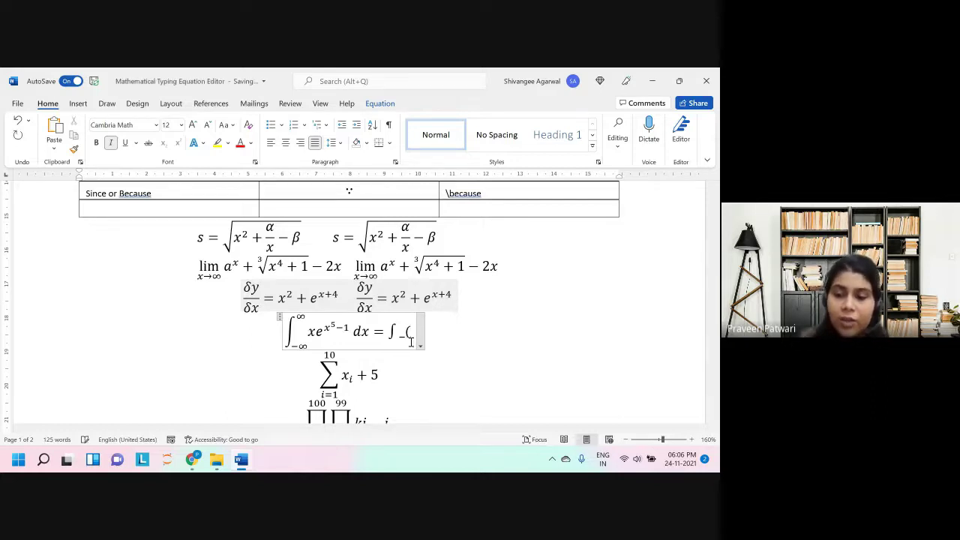
{"action": "type", "text": "\\infty"}
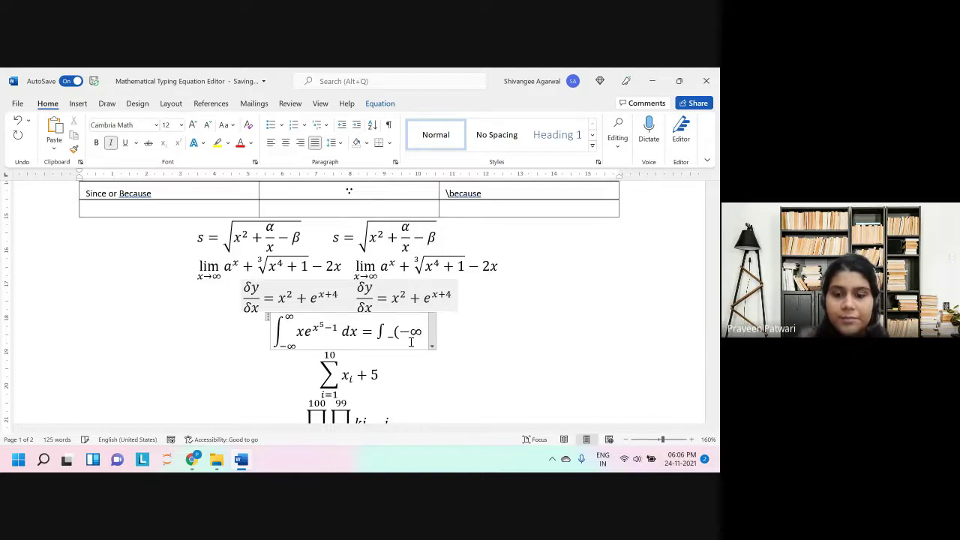
{"action": "type", "text": " )"}
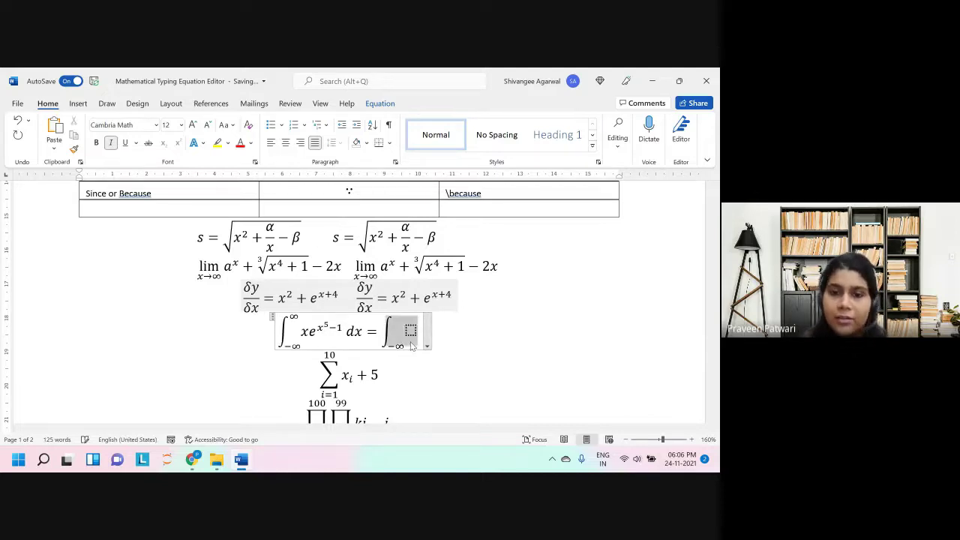
{"action": "key", "text": "BackSpace"}
{"action": "key", "text": "BackSpace"}
{"action": "type", "text": "\\int "}
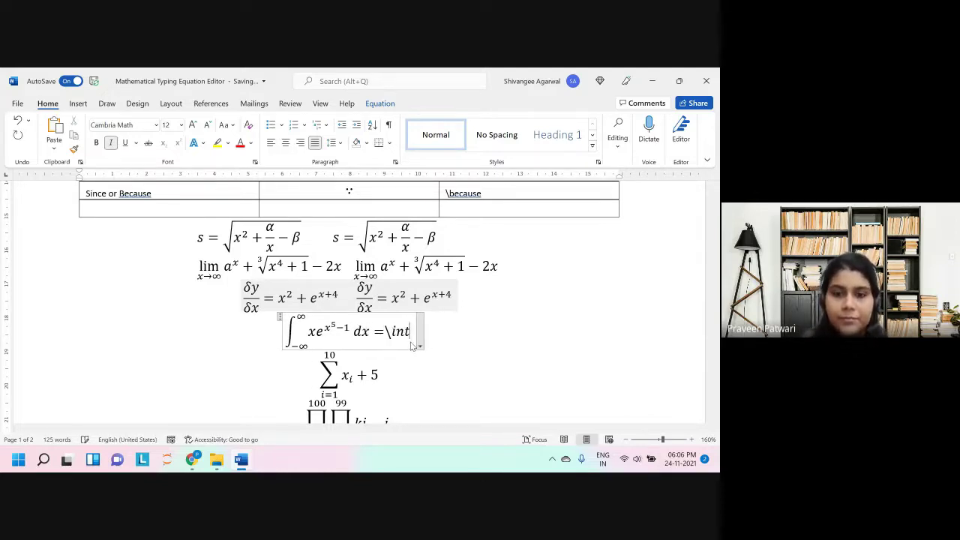
{"action": "type", "text": "_"}
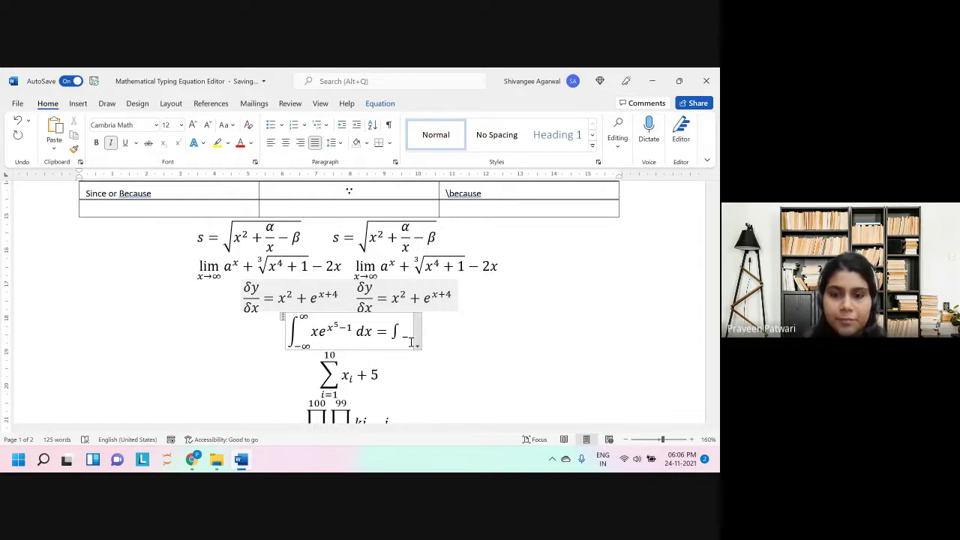
{"action": "type", "text": "("}
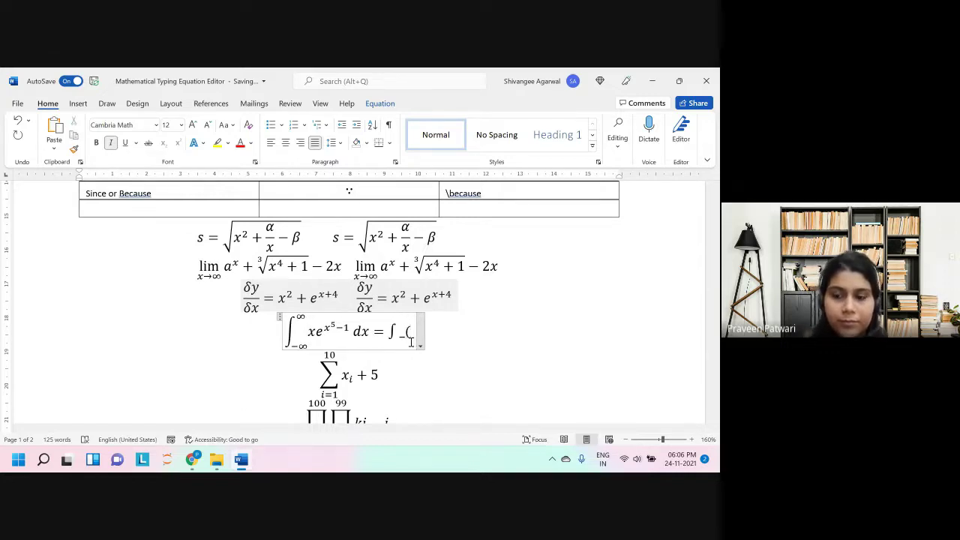
{"action": "type", "text": "-\\infty"}
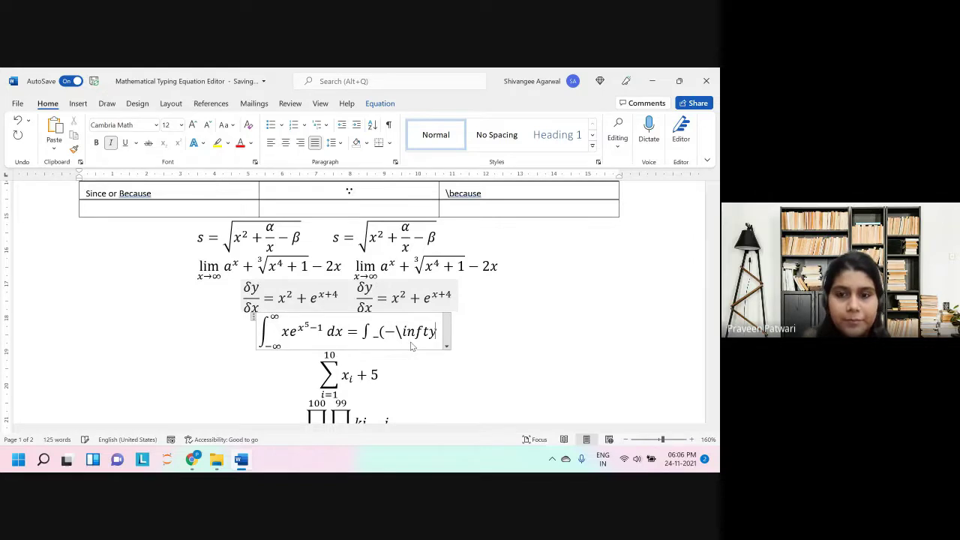
{"action": "type", "text": " )"}
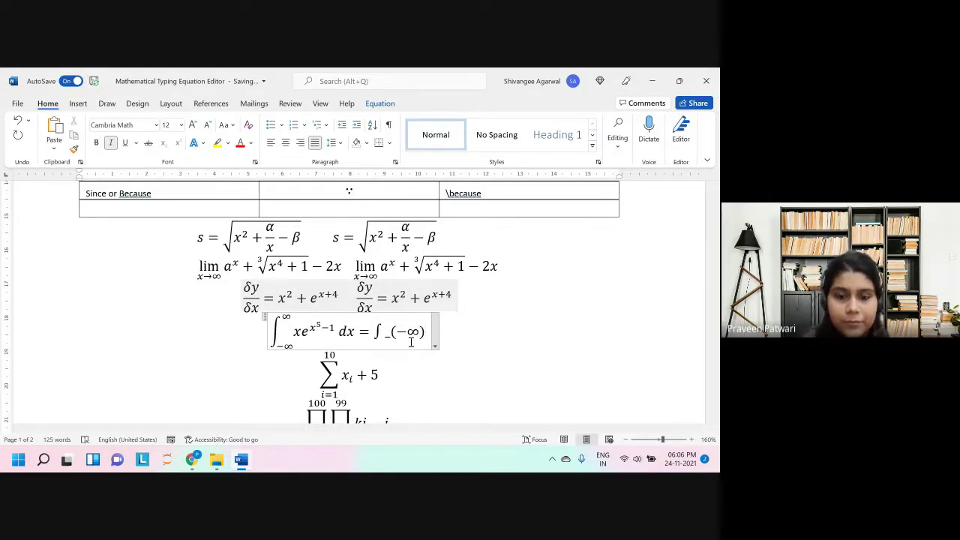
{"action": "type", "text": "^\\inft"}
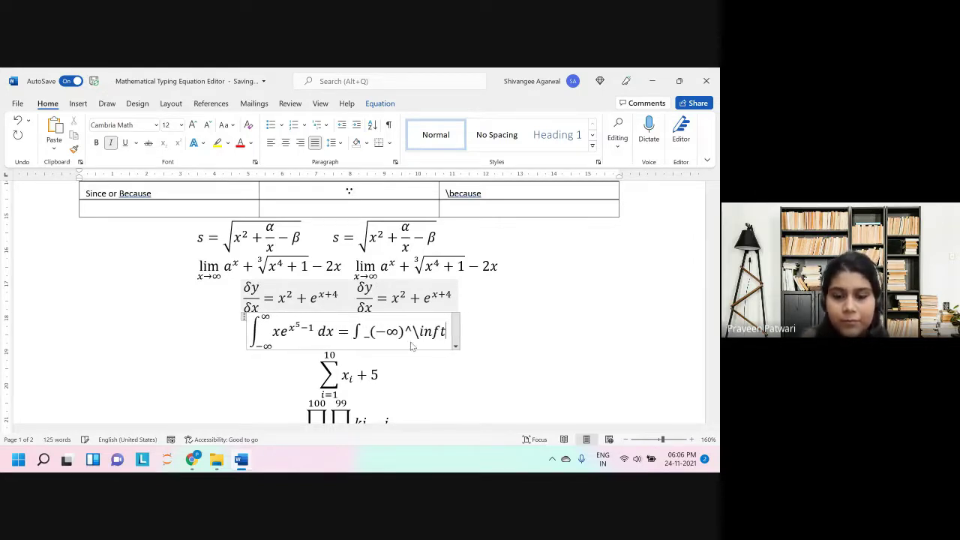
{"action": "type", "text": "y  "}
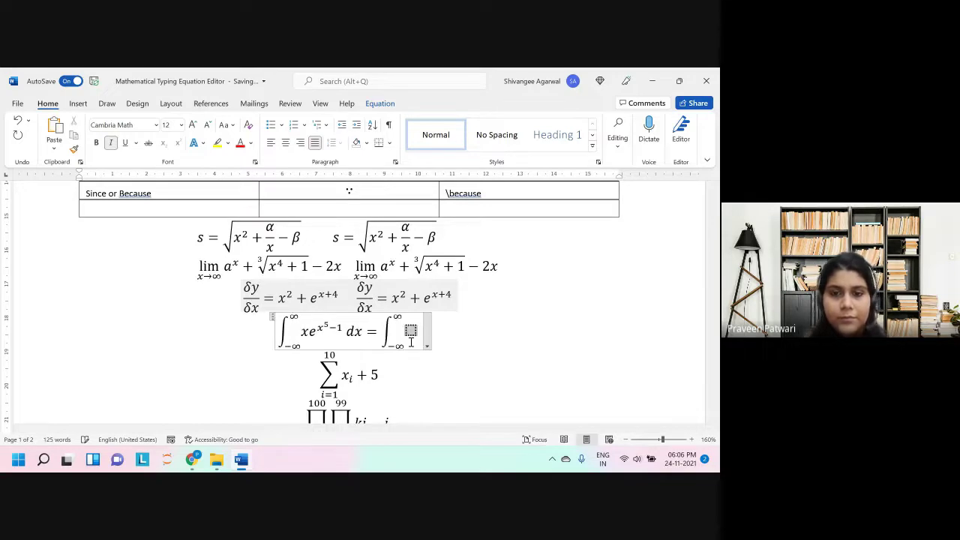
{"action": "type", "text": "xe"}
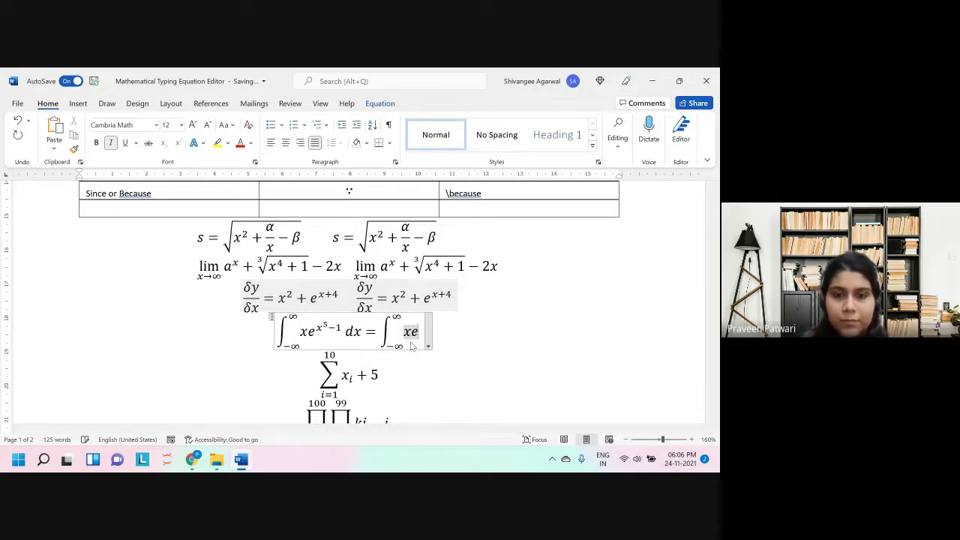
{"action": "type", "text": "^(x"}
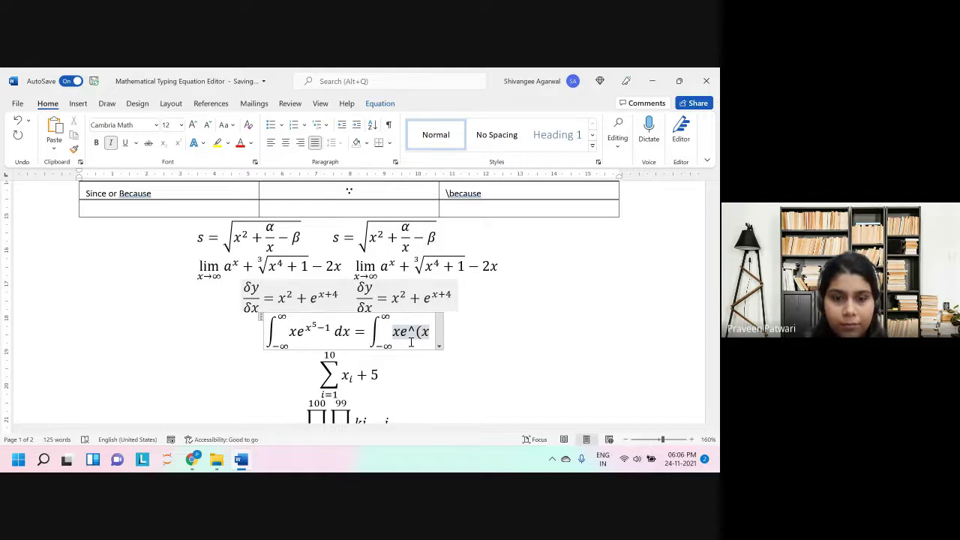
{"action": "type", "text": "^5"}
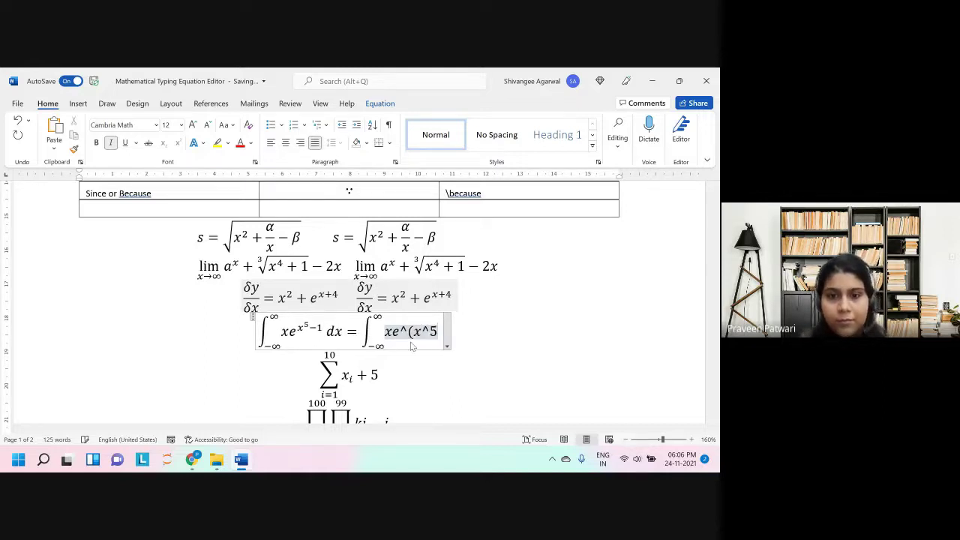
{"action": "type", "text": " -1"}
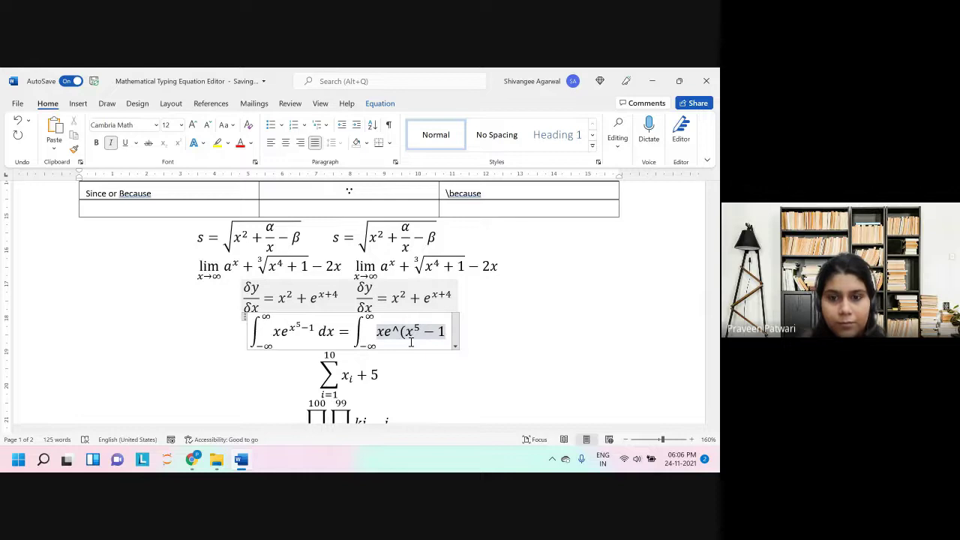
{"action": "type", "text": ")"}
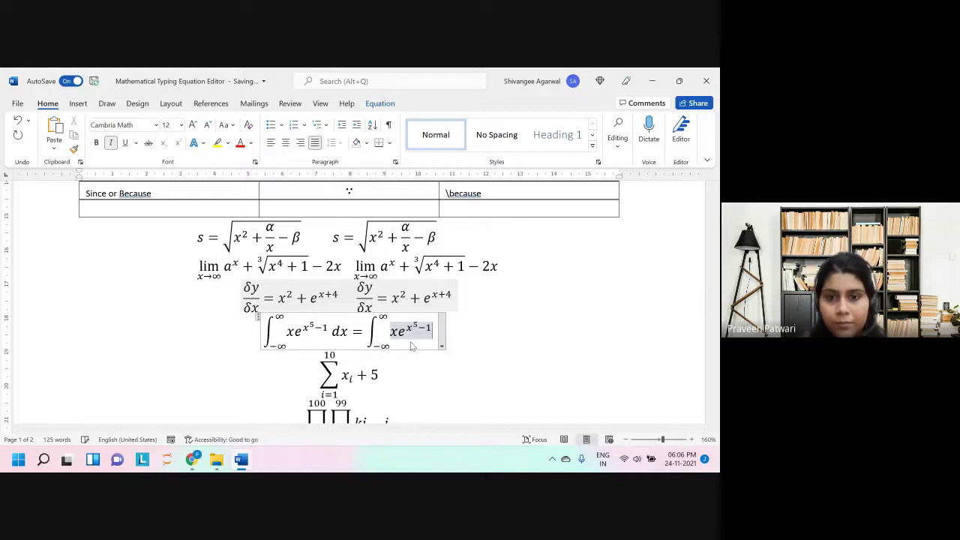
{"action": "key", "text": "Right"}
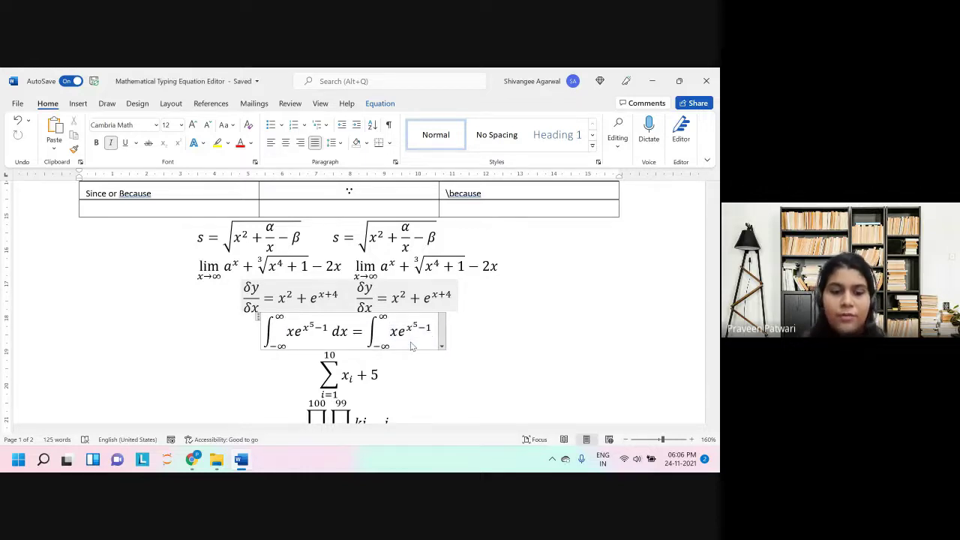
Step: Complete the retyped integral with dx
{"action": "type", "text": "dx"}
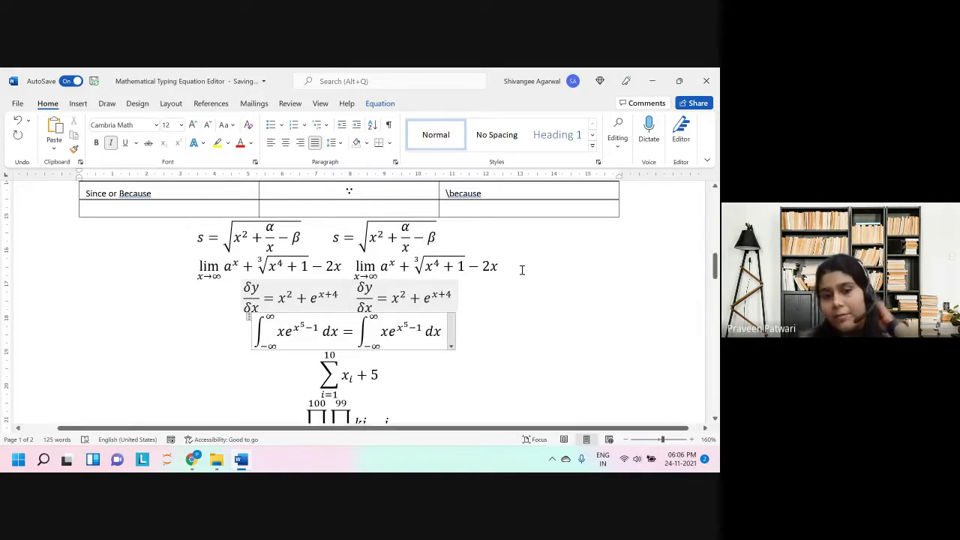
{"action": "scroll", "coordinate": [527, 338], "scroll_direction": "down", "scroll_amount": 5}
{"action": "scroll", "coordinate": [413, 242], "scroll_direction": "up", "scroll_amount": 4}
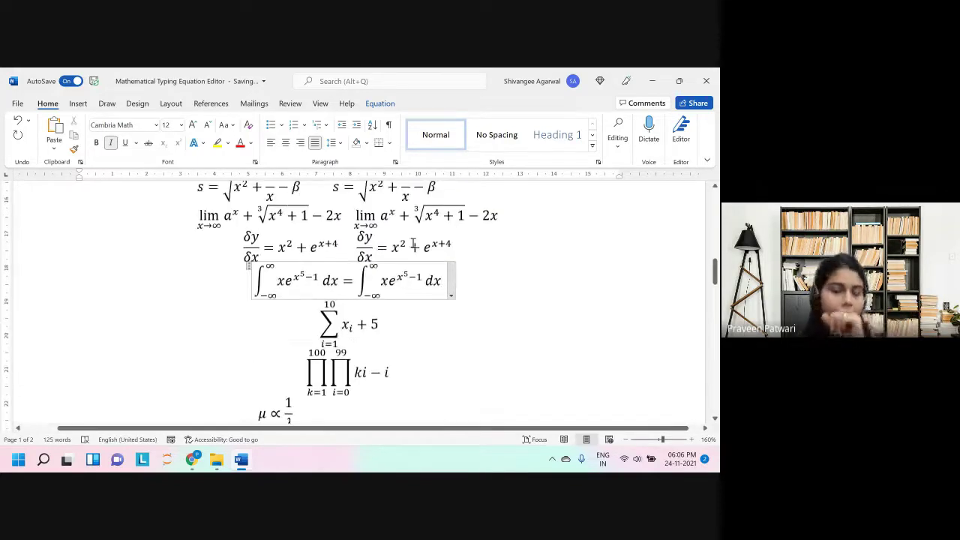
Step: Append =Σ from i=1 to 10 of xᵢ + 5 after the original summation
{"action": "left_click", "coordinate": [379, 324]}
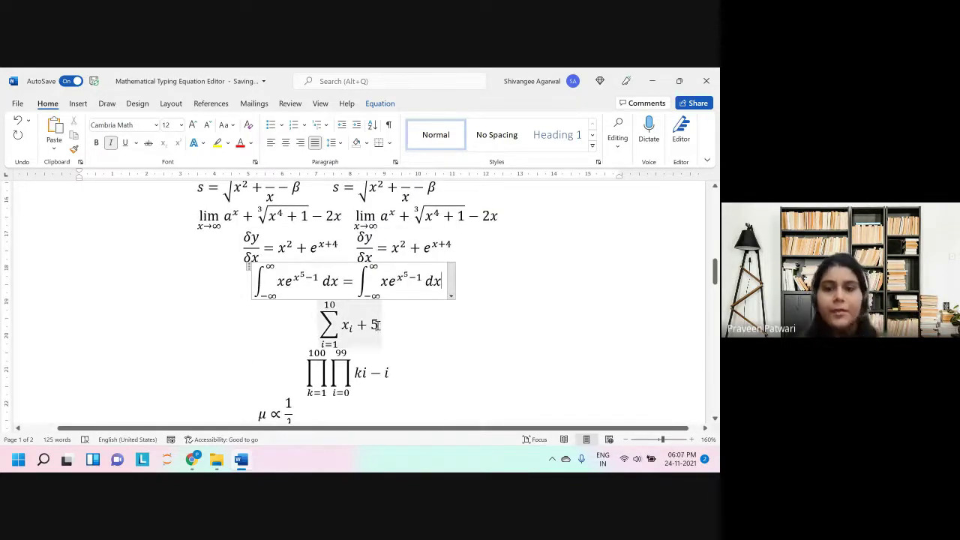
{"action": "type", "text": "=\\sum"}
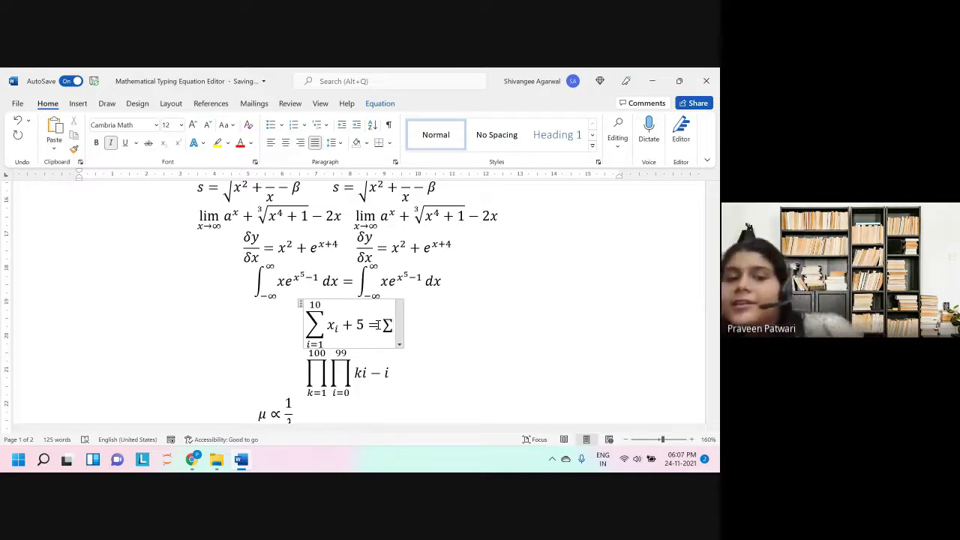
{"action": "type", "text": "_"}
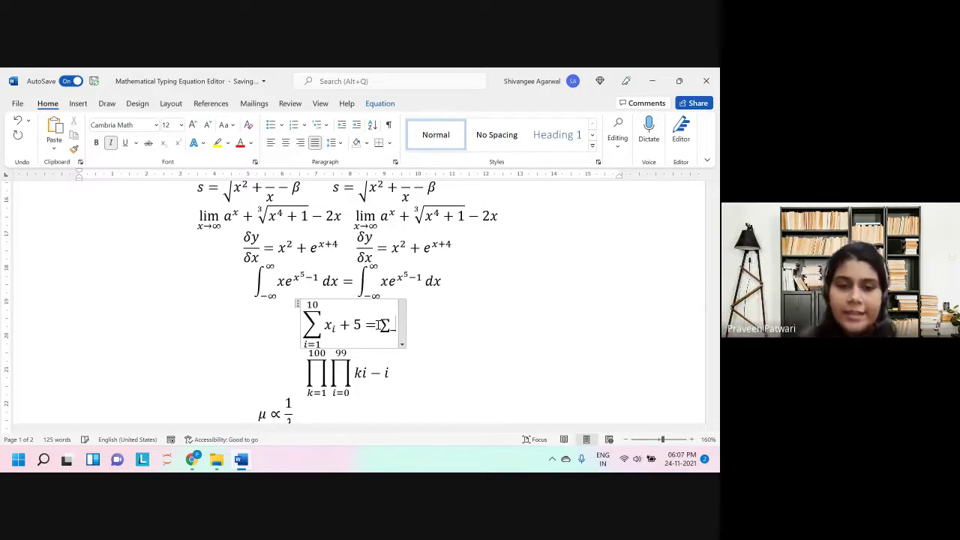
{"action": "type", "text": "(i=1"}
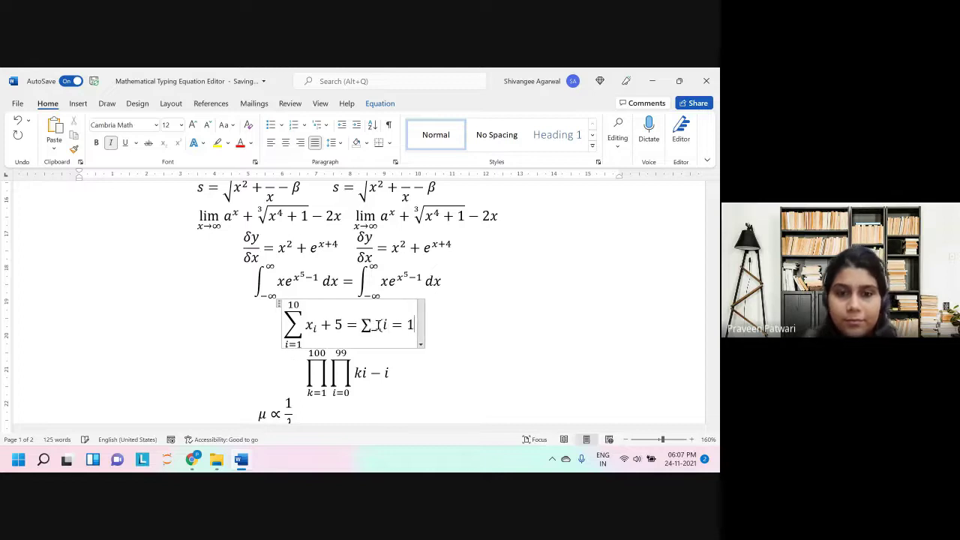
{"action": "type", "text": ")^1"}
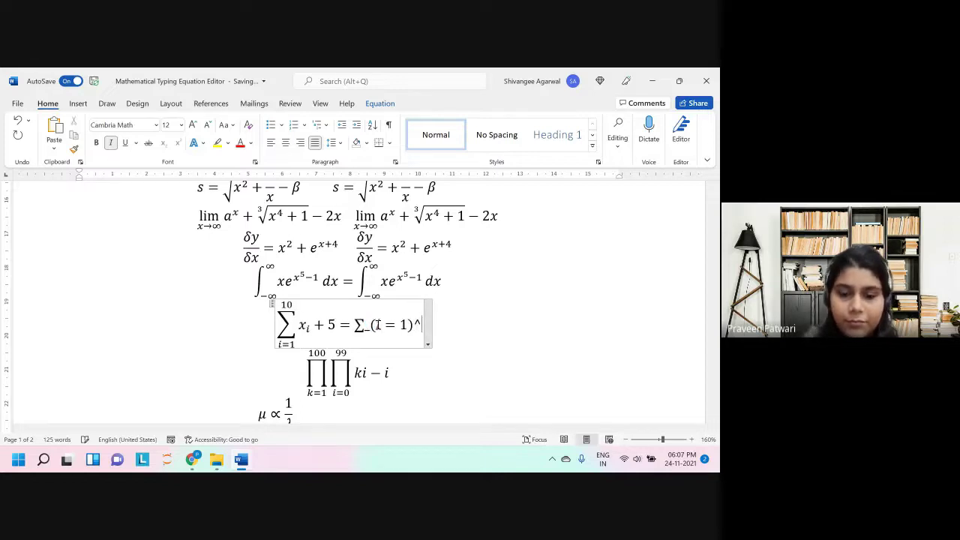
{"action": "key", "text": "space"}
{"action": "type", "text": "-"}
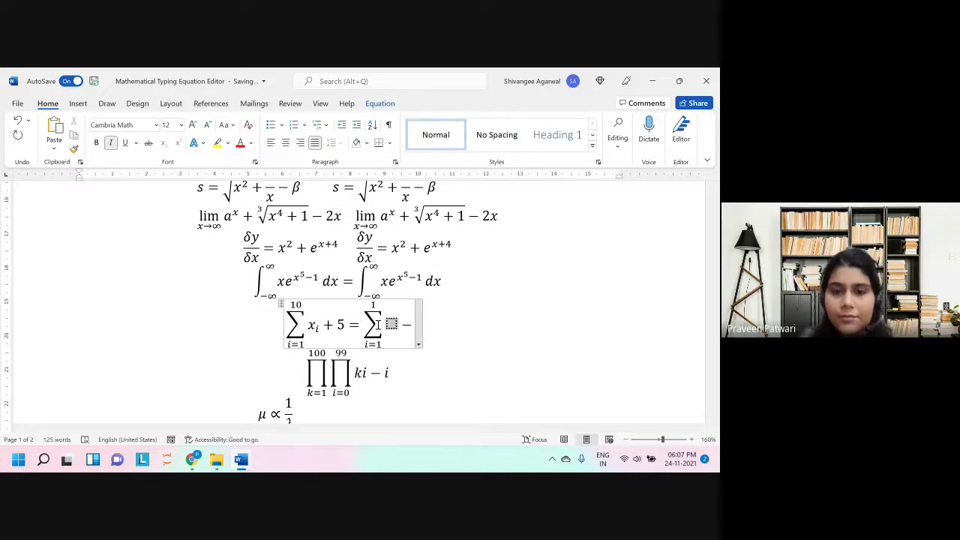
{"action": "left_click", "coordinate": [376, 305]}
{"action": "type", "text": "0 "}
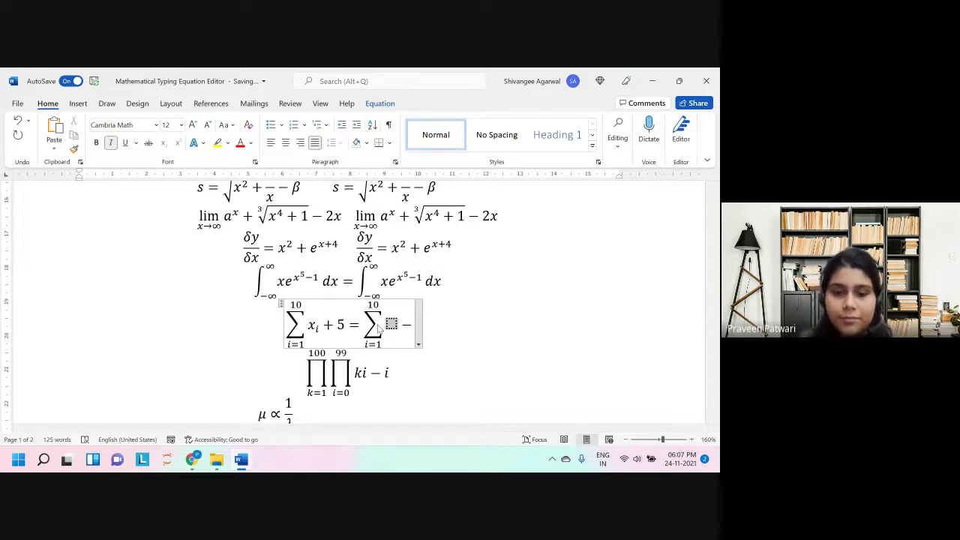
{"action": "type", "text": "x_i "}
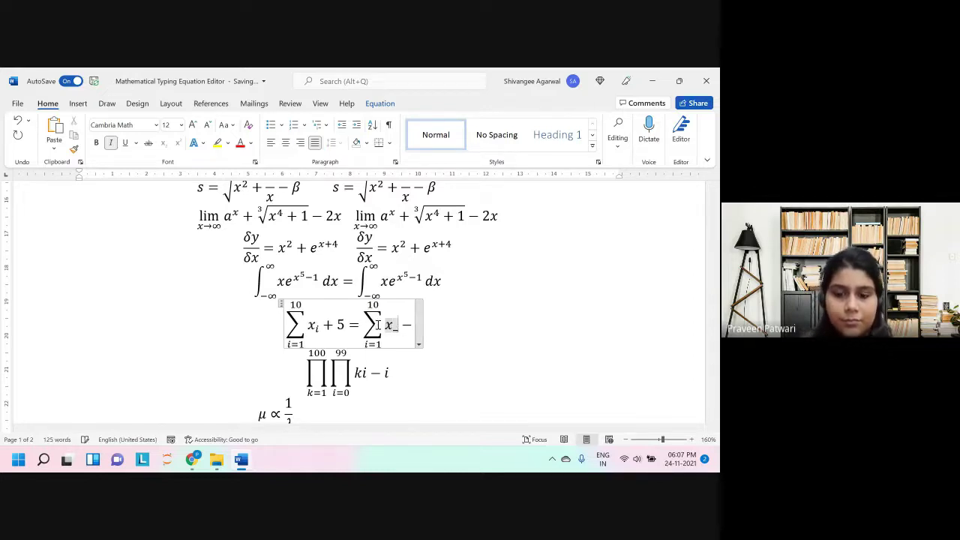
{"action": "type", "text": "+ 5"}
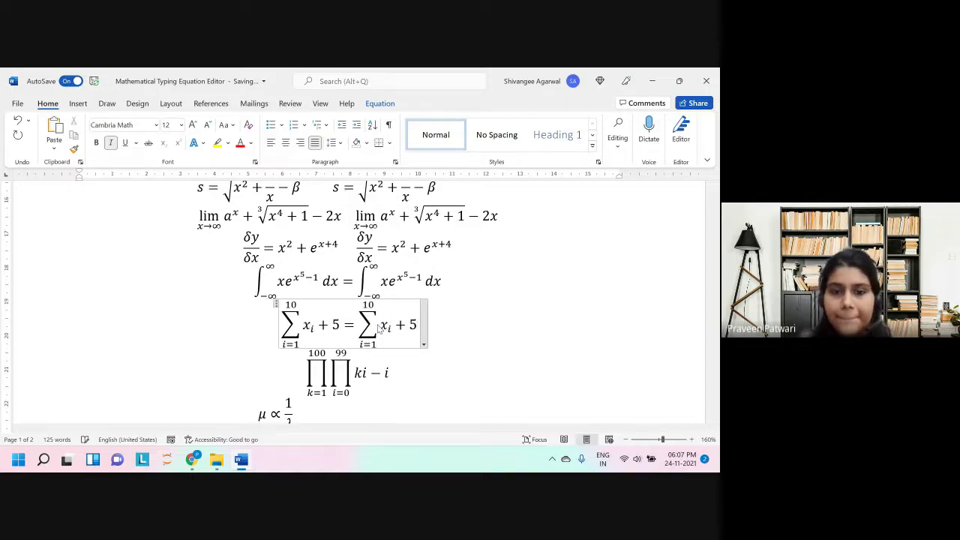
{"action": "scroll", "coordinate": [370, 334], "scroll_direction": "down", "scroll_amount": 5}
{"action": "scroll", "coordinate": [387, 243], "scroll_direction": "up", "scroll_amount": 4}
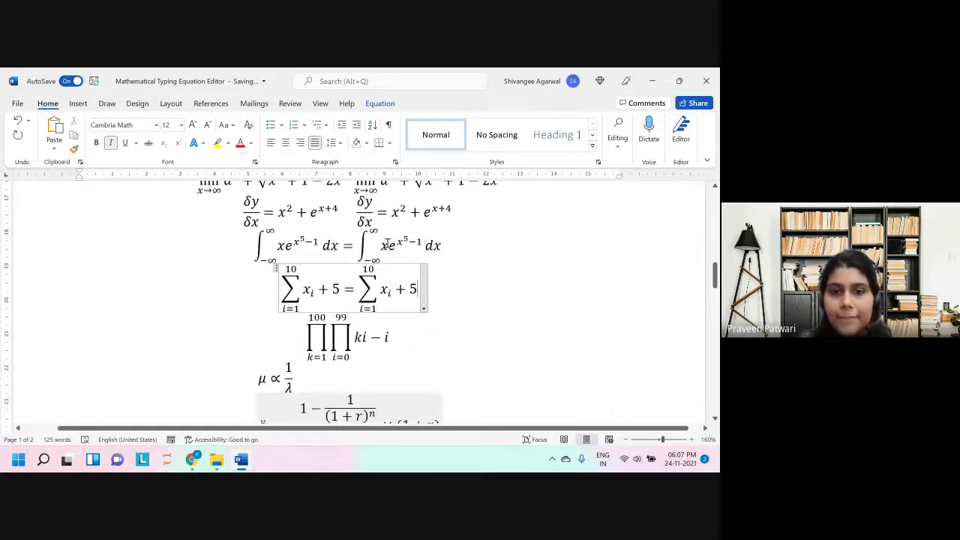
Step: Type =\prod_(k=1)^100 \prod_(i=0)^99 ki−i after the original double product
{"action": "left_click", "coordinate": [397, 340]}
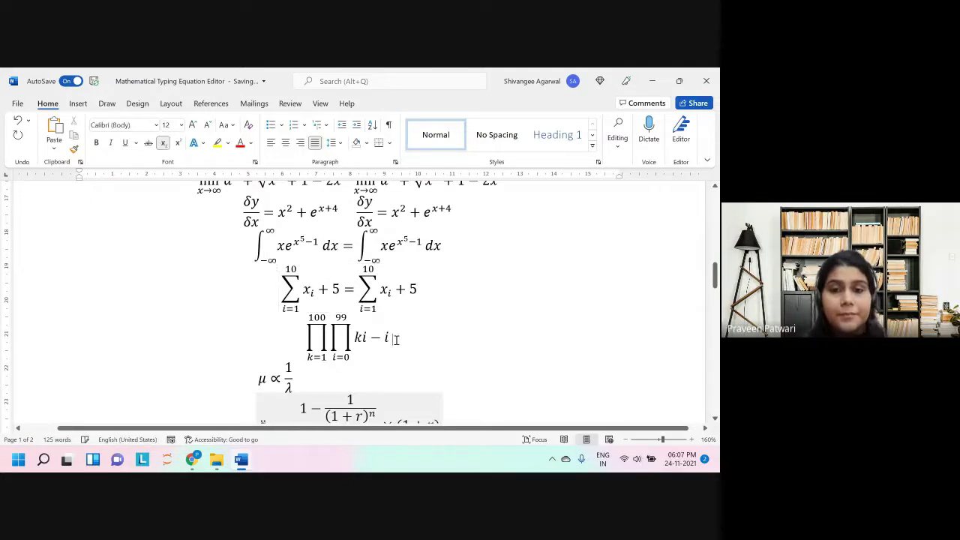
{"action": "left_click", "coordinate": [398, 342]}
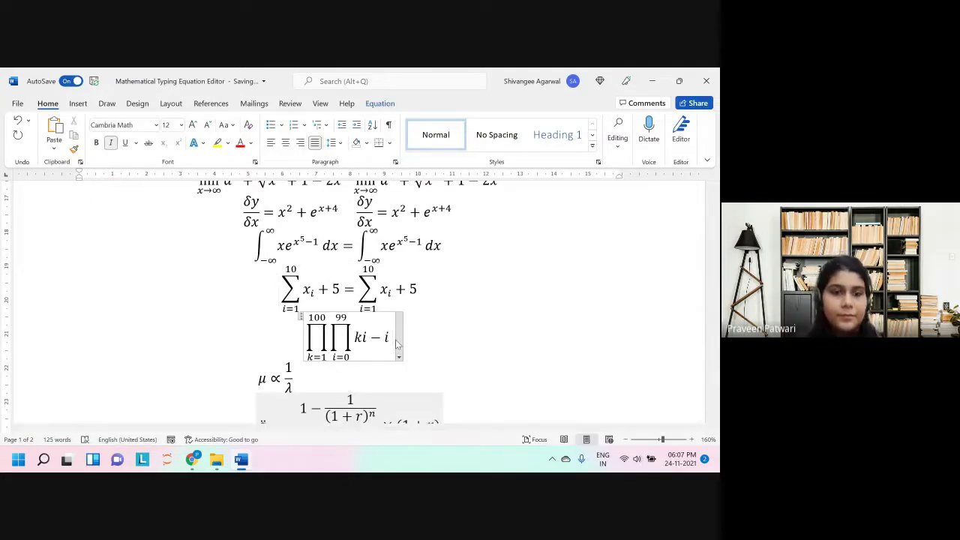
{"action": "type", "text": "=\\"}
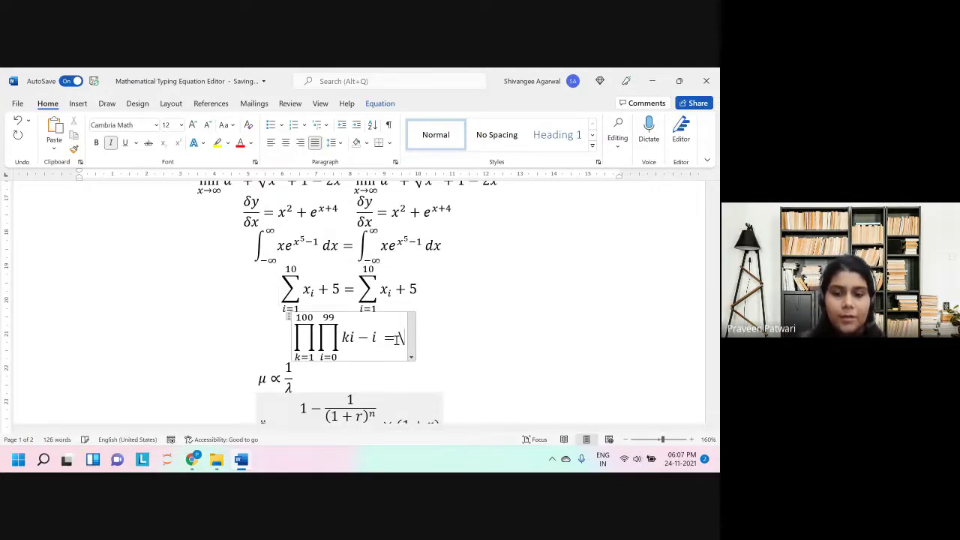
{"action": "type", "text": "prod "}
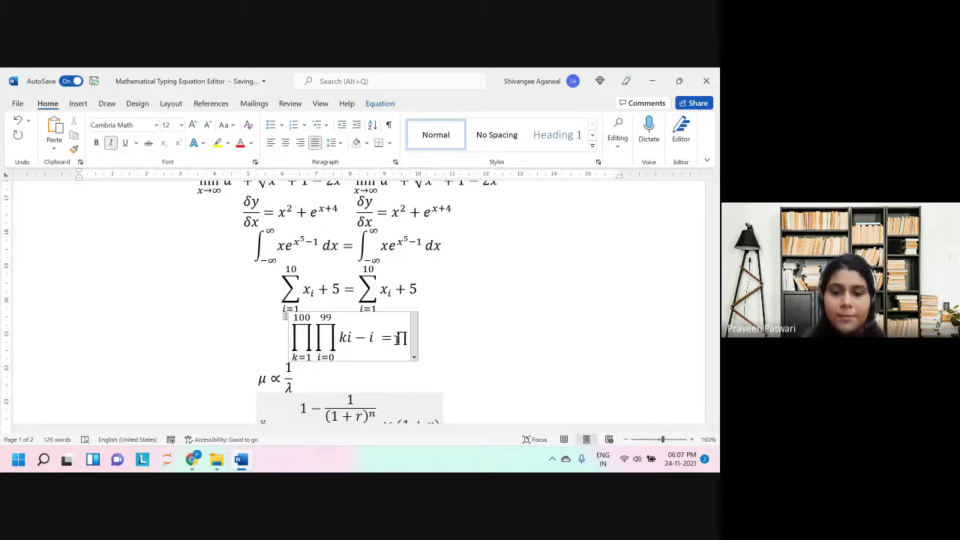
{"action": "type", "text": " _"}
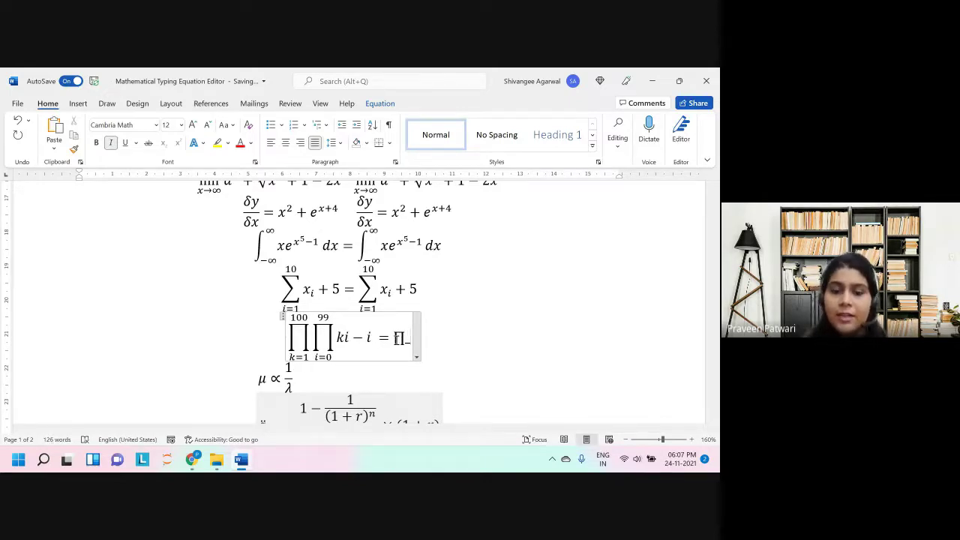
{"action": "type", "text": "(k=1"}
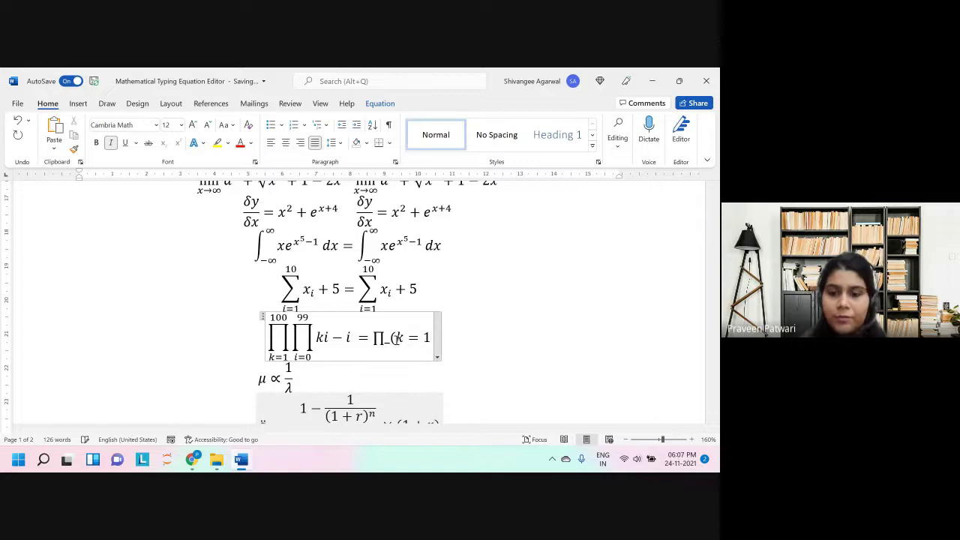
{"action": "type", "text": ")^100"}
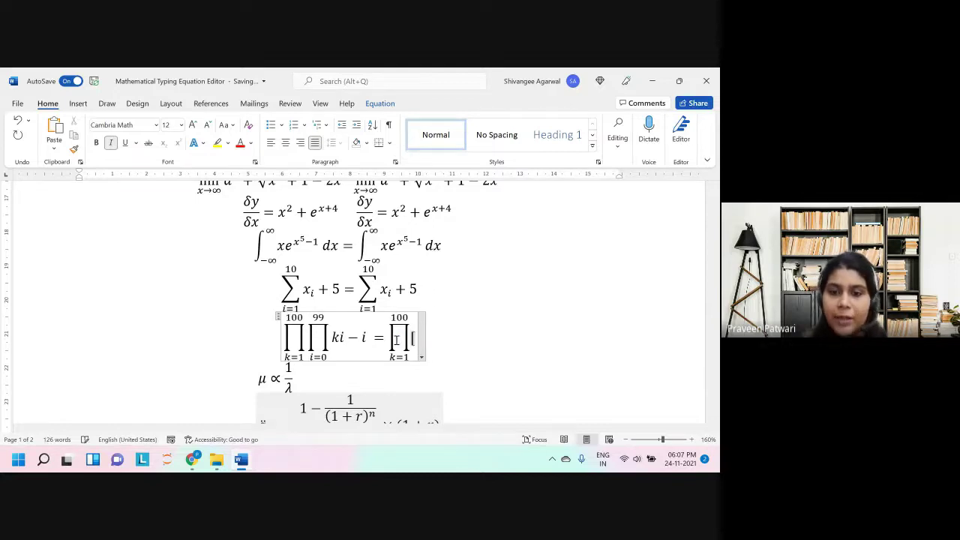
{"action": "type", "text": " \\prod "}
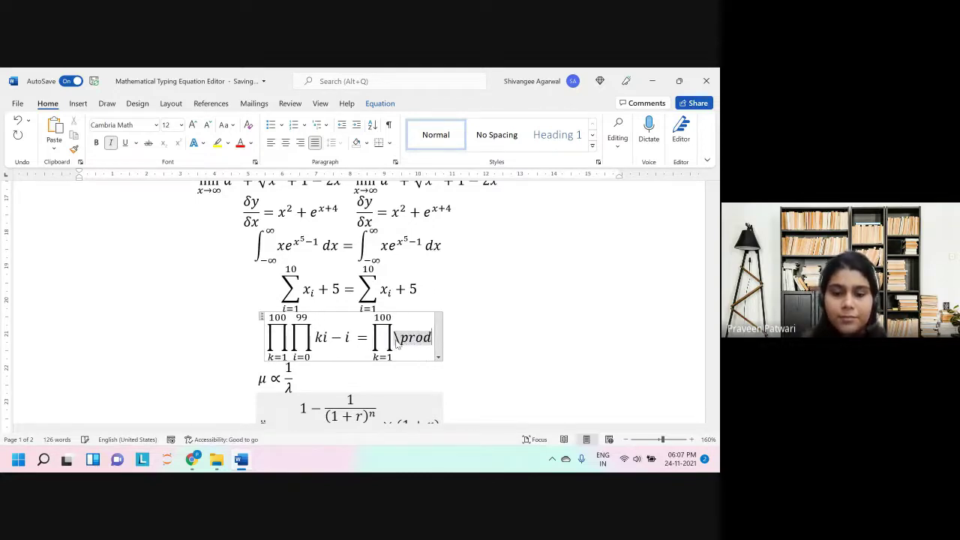
{"action": "type", "text": "_"}
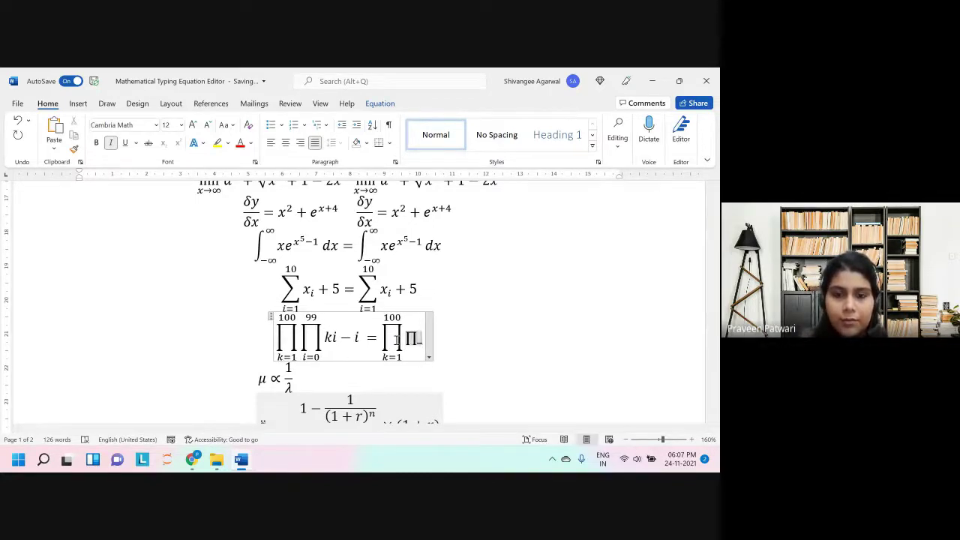
{"action": "type", "text": "("}
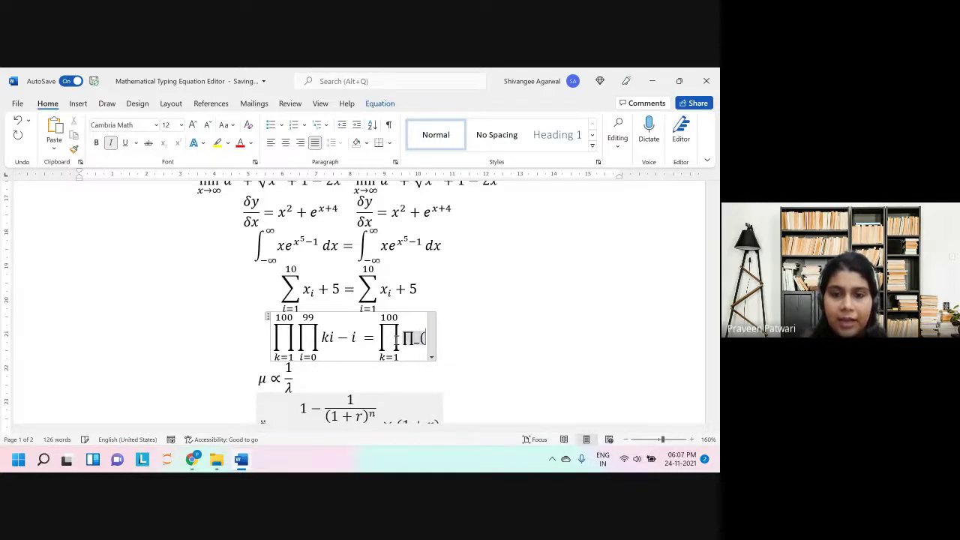
{"action": "type", "text": "i=0)"}
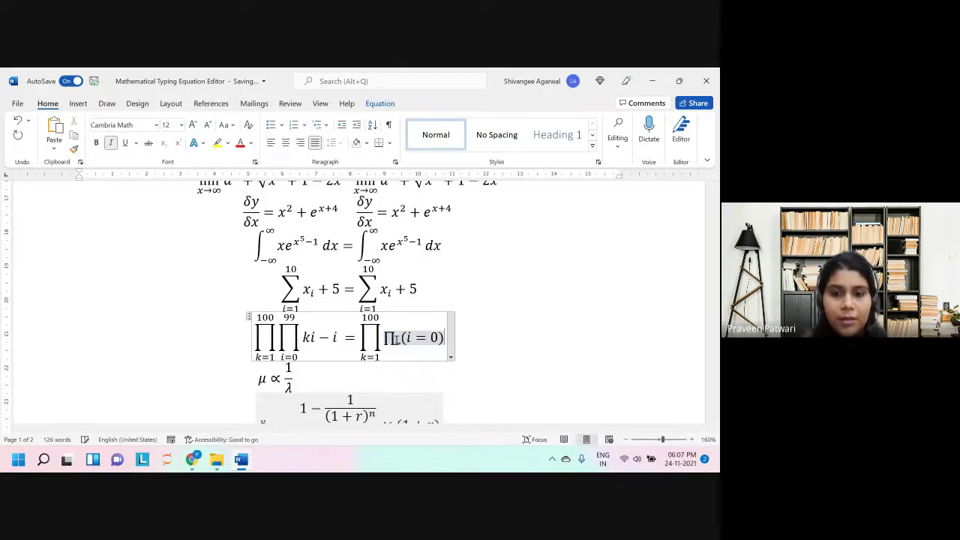
{"action": "type", "text": "^99 "}
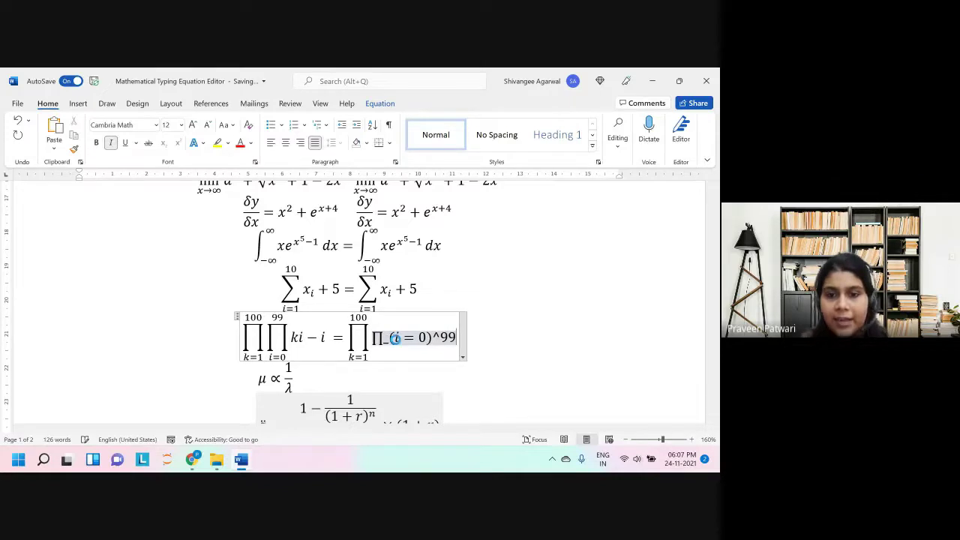
{"action": "type", "text": "ki-i"}
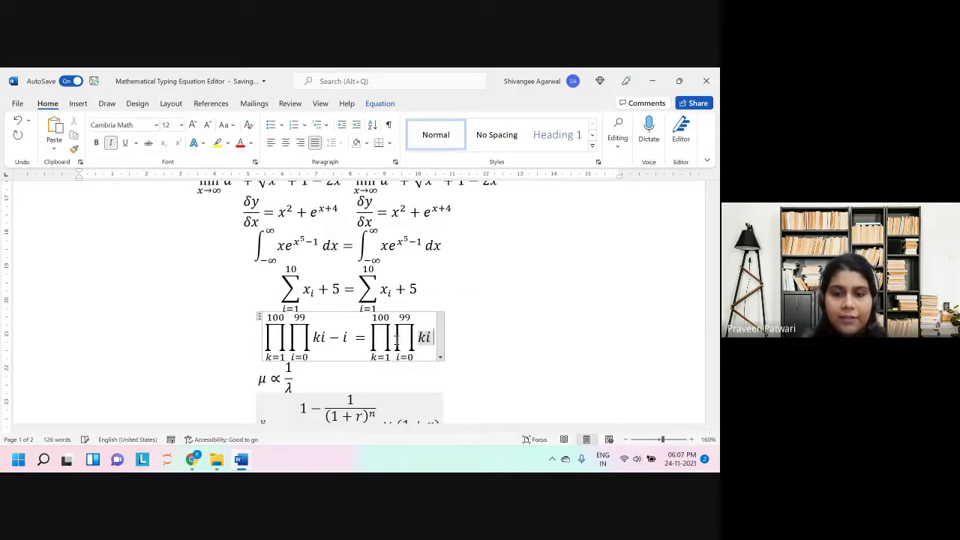
{"action": "key", "text": "Right"}
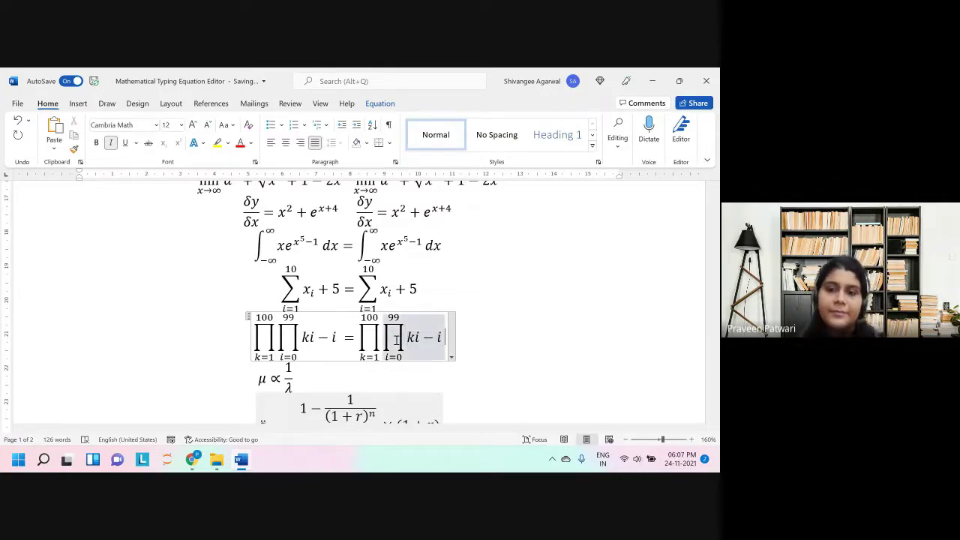
{"action": "scroll", "coordinate": [296, 262], "scroll_direction": "down", "scroll_amount": 3}
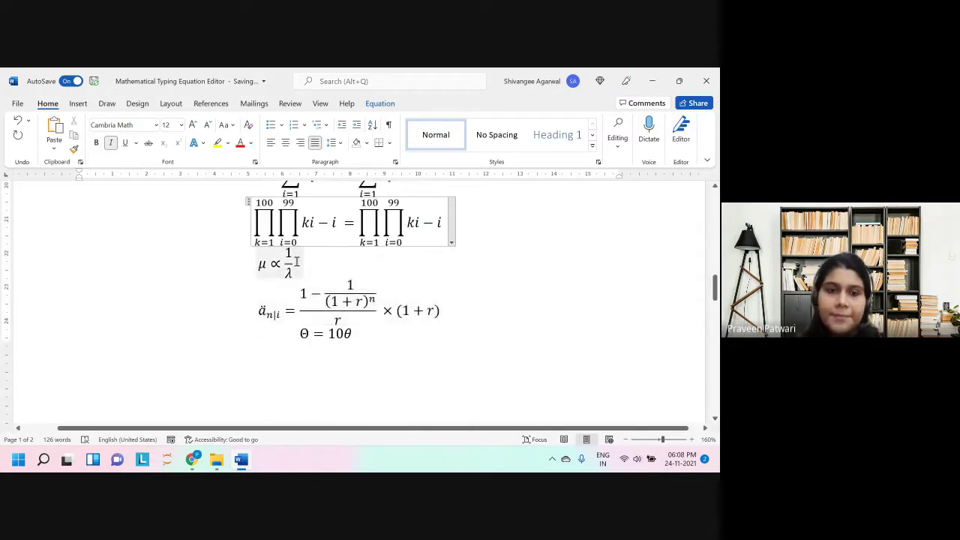
Step: Type \mu \propto 1/\lambda after the original μ ∝ 1/λ equation
{"action": "left_click", "coordinate": [298, 263]}
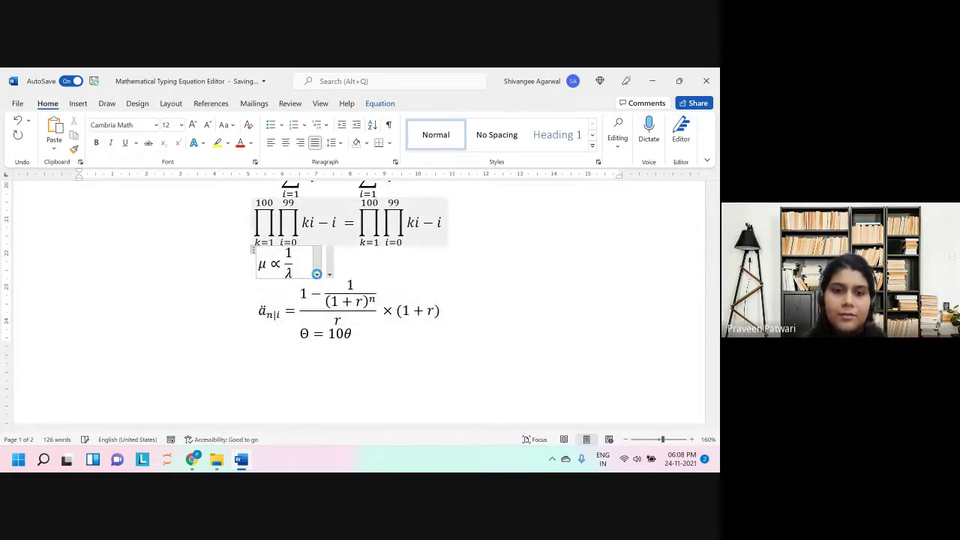
{"action": "type", "text": "\\mu "}
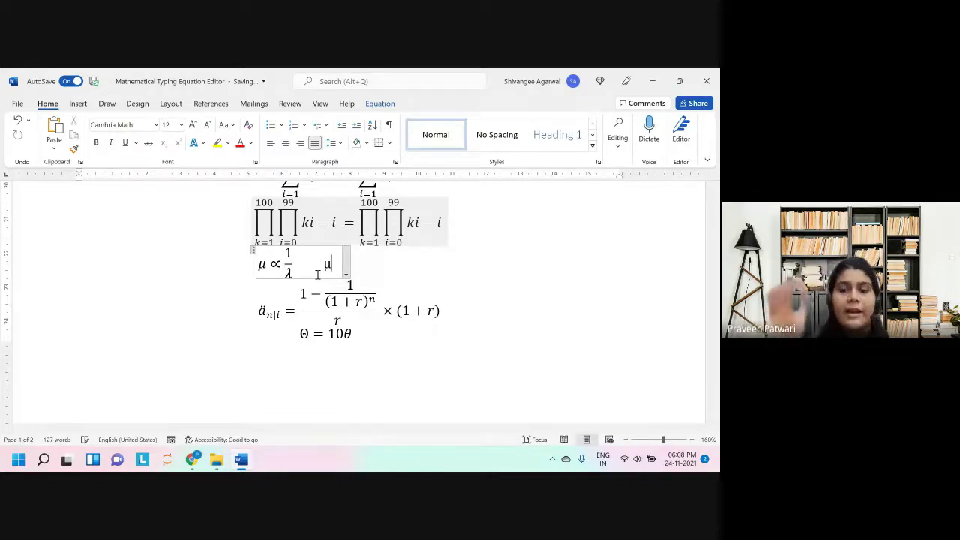
{"action": "type", "text": "\\propto"}
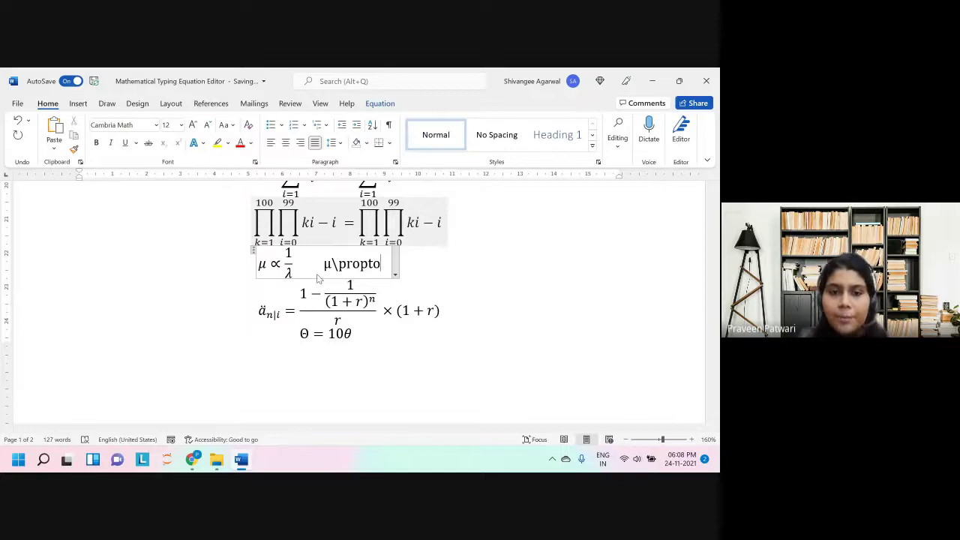
{"action": "type", "text": " 1"}
{"action": "type", "text": "/\\lambda"}
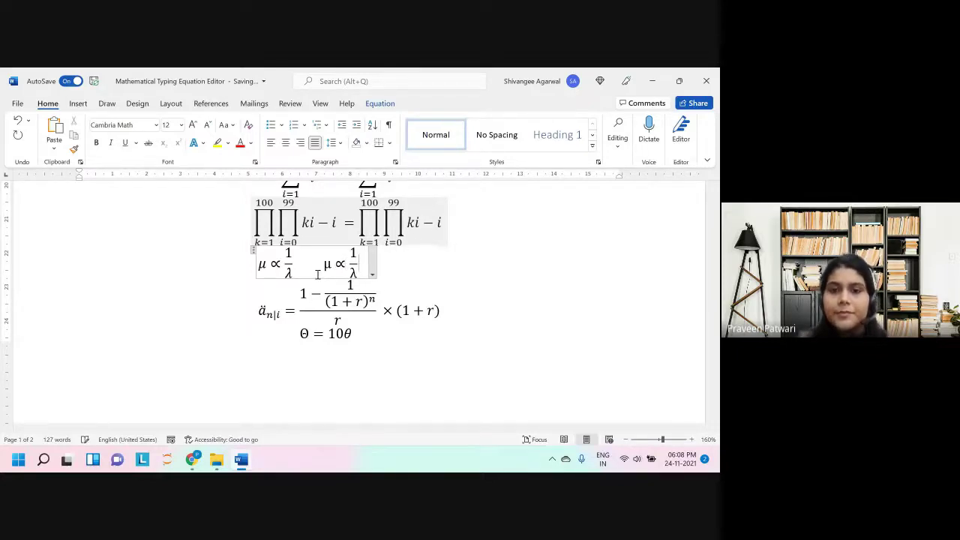
{"action": "left_click", "coordinate": [441, 311]}
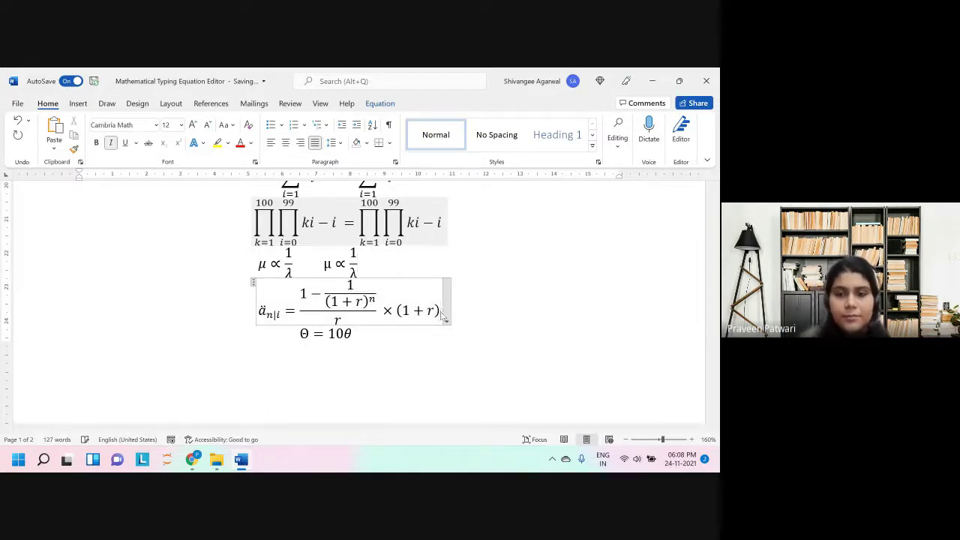
{"action": "type", "text": "\\"}
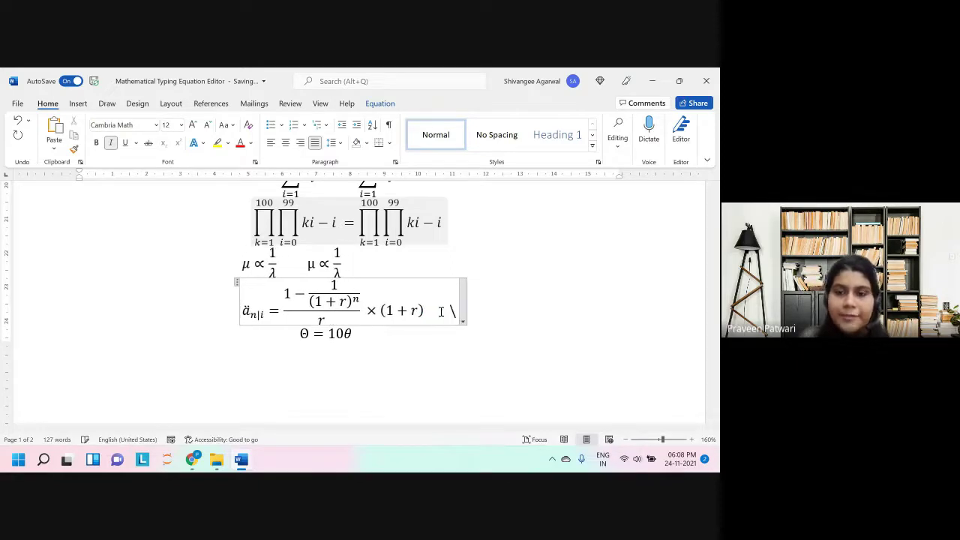
{"action": "key", "text": "BackSpace"}
{"action": "type", "text": "a"}
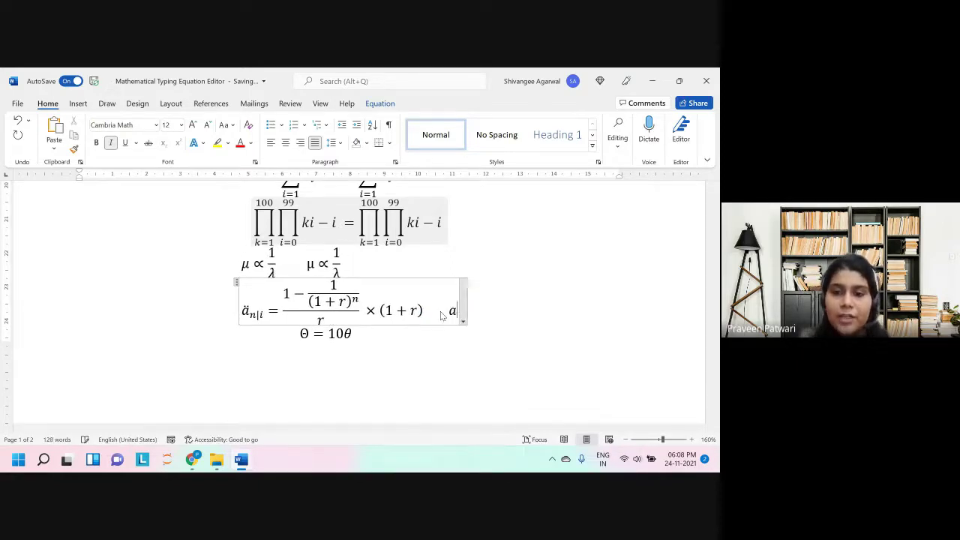
{"action": "type", "text": "\\ddot"}
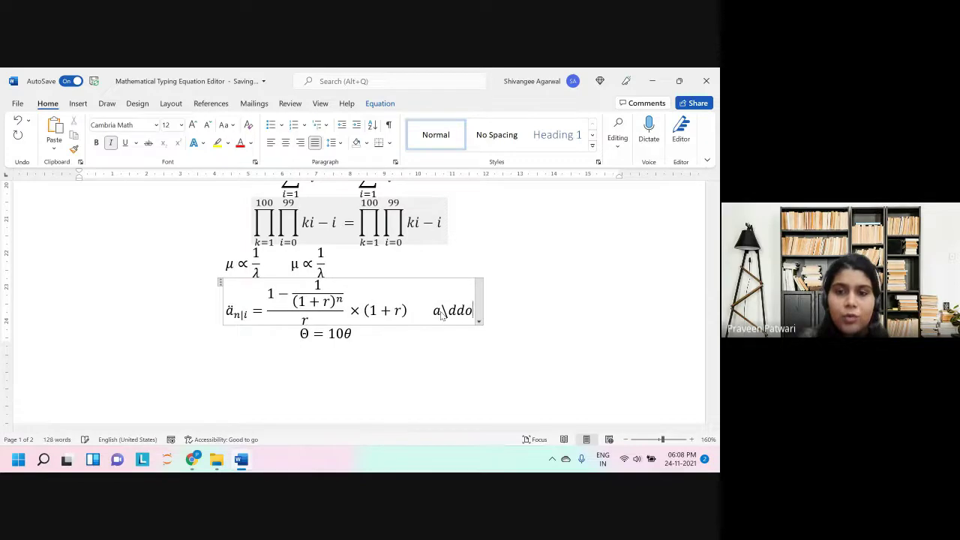
{"action": "key", "text": "BackSpace"}
{"action": "key", "text": "BackSpace"}
{"action": "key", "text": "BackSpace"}
{"action": "key", "text": "BackSpace"}
{"action": "key", "text": "BackSpace"}
{"action": "key", "text": "BackSpace"}
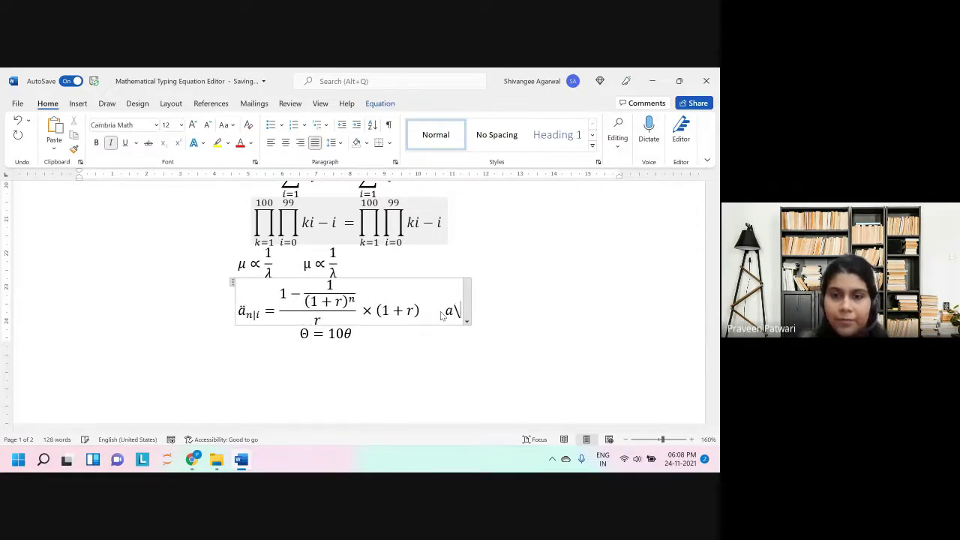
{"action": "type", "text": "a\\ddot"}
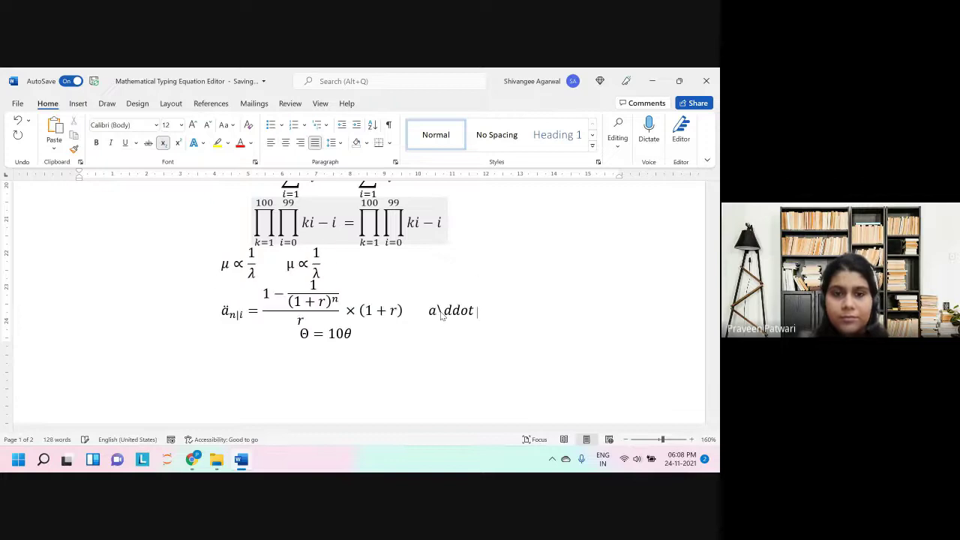
{"action": "key", "text": "BackSpace"}
{"action": "key", "text": "BackSpace"}
{"action": "key", "text": "BackSpace"}
{"action": "key", "text": "BackSpace"}
{"action": "key", "text": "BackSpace"}
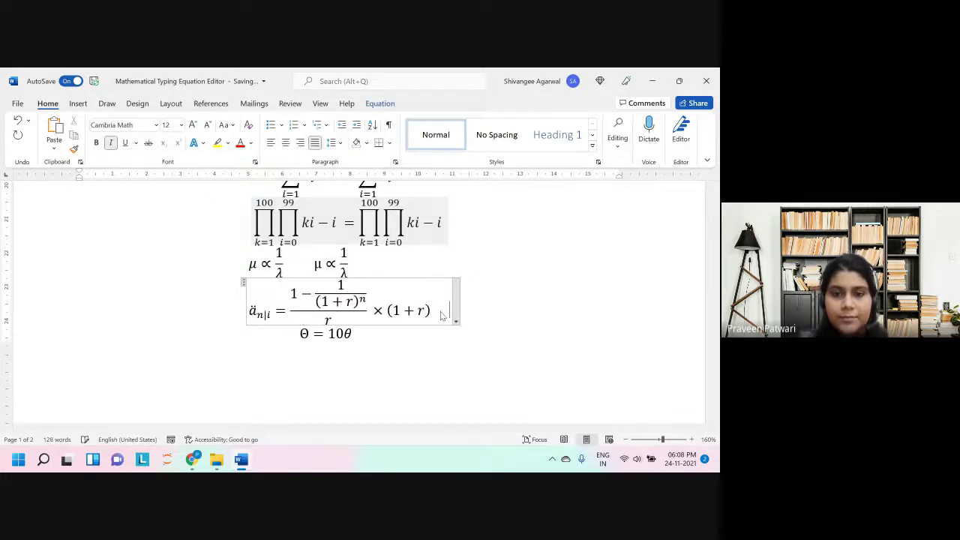
{"action": "type", "text": "\\ddot"}
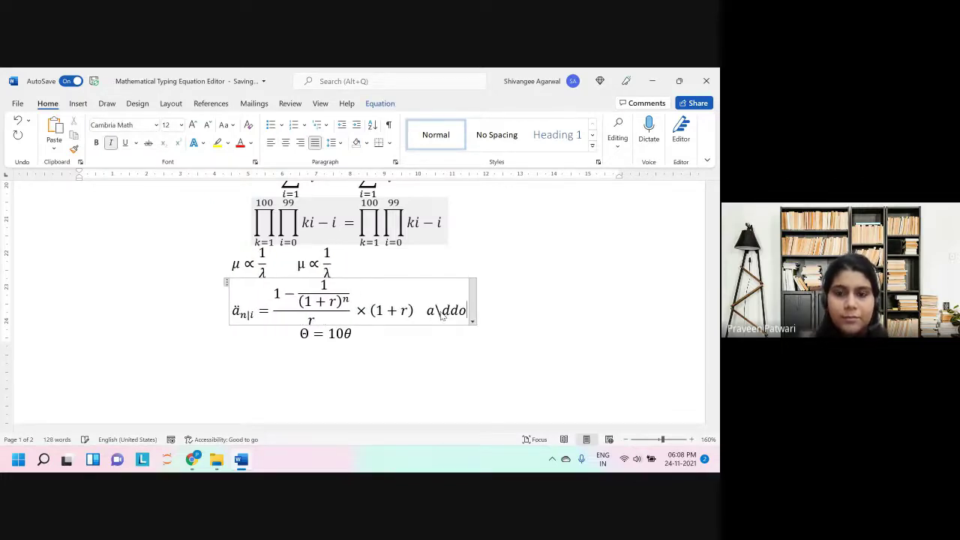
{"action": "key", "text": "BackSpace"}
{"action": "key", "text": "BackSpace"}
{"action": "key", "text": "BackSpace"}
{"action": "key", "text": "BackSpace"}
{"action": "key", "text": "BackSpace"}
{"action": "key", "text": "BackSpace"}
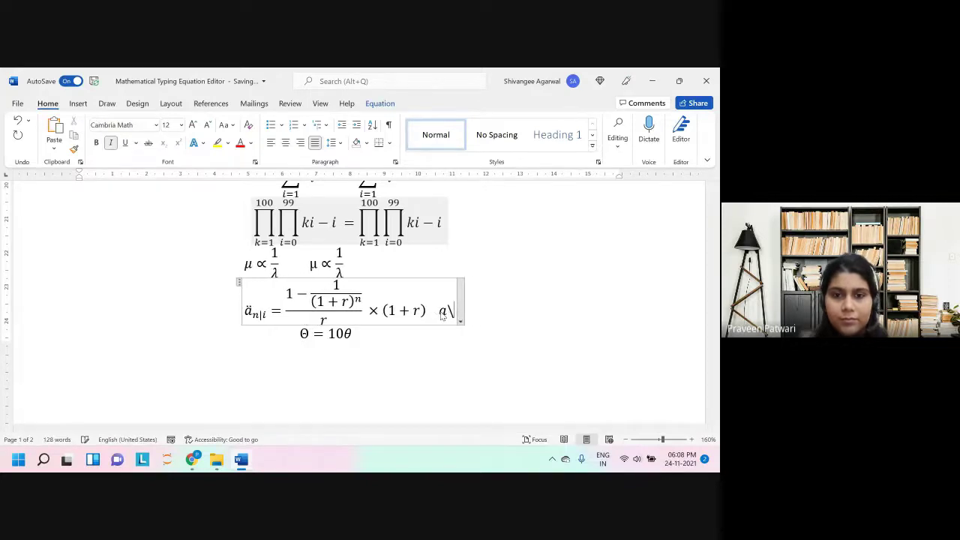
{"action": "type", "text": "a"}
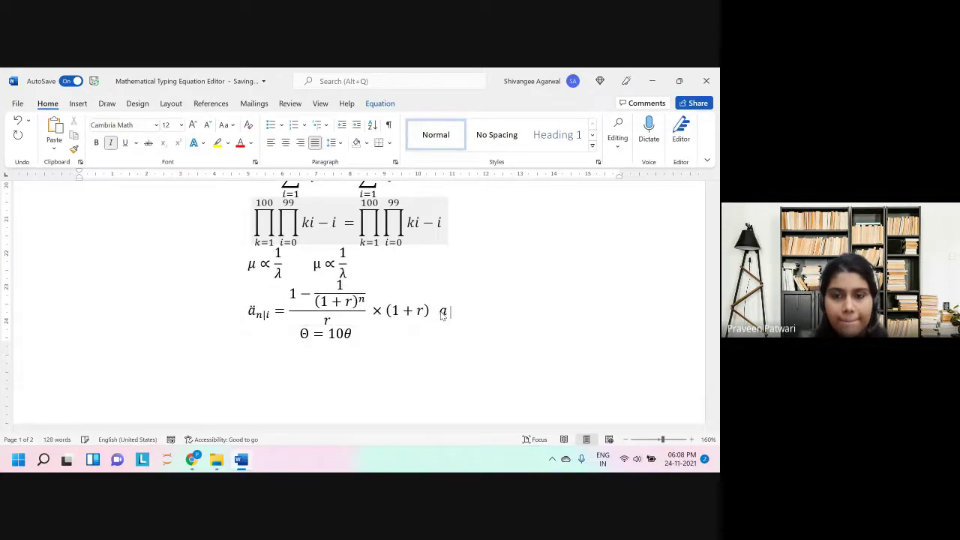
{"action": "type", "text": "\\ddot"}
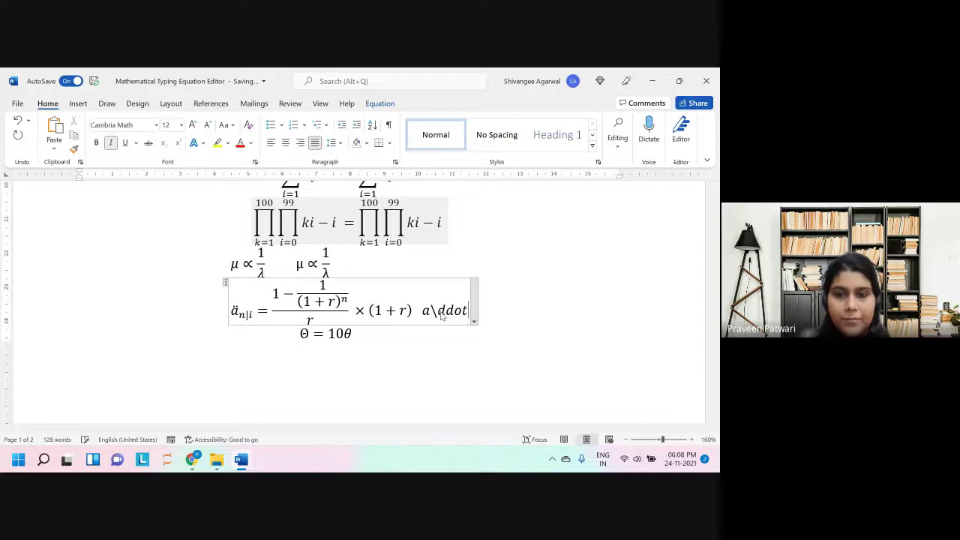
{"action": "key", "text": "BackSpace"}
{"action": "key", "text": "BackSpace"}
{"action": "key", "text": "BackSpace"}
{"action": "key", "text": "BackSpace"}
{"action": "key", "text": "BackSpace"}
{"action": "key", "text": "BackSpace"}
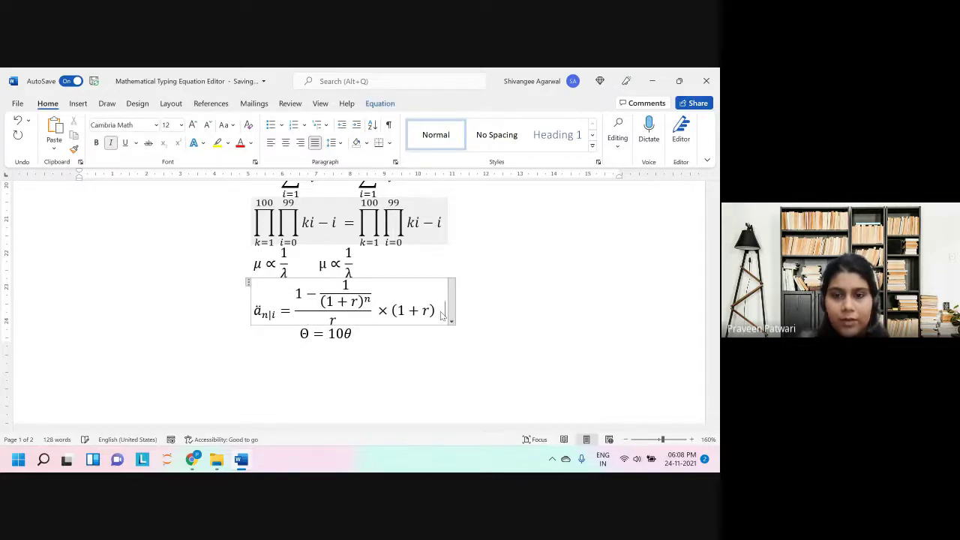
Step: Type a double-dot-accented ä(n|i) = (1 − (1/(1+r)^n))/r and build it into display form
{"action": "left_click", "coordinate": [381, 104]}
{"action": "left_click", "coordinate": [596, 135]}
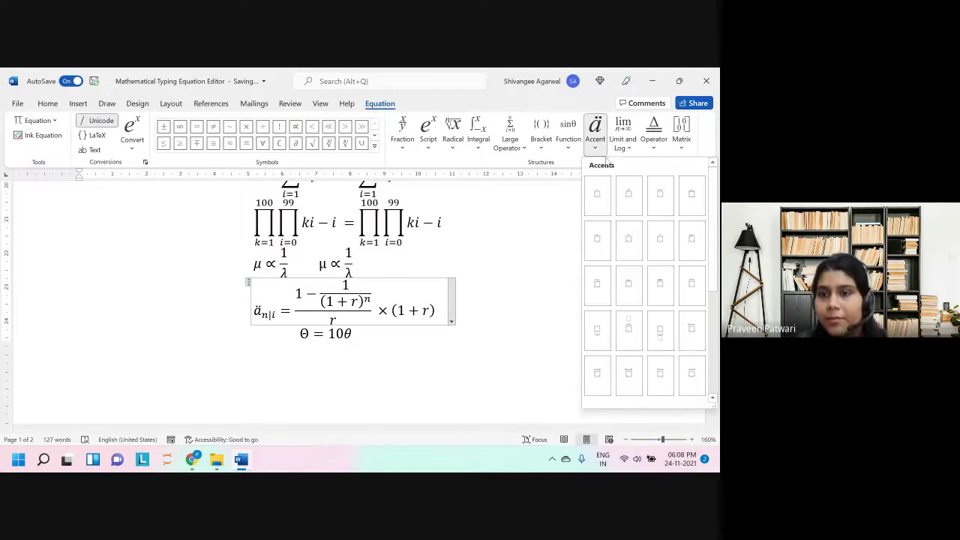
{"action": "left_click", "coordinate": [620, 208]}
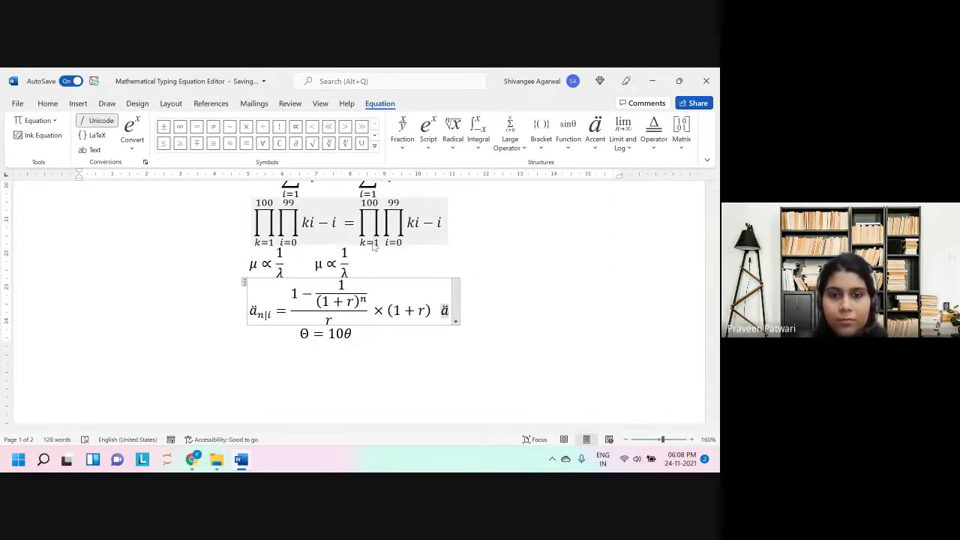
{"action": "type", "text": "a_"}
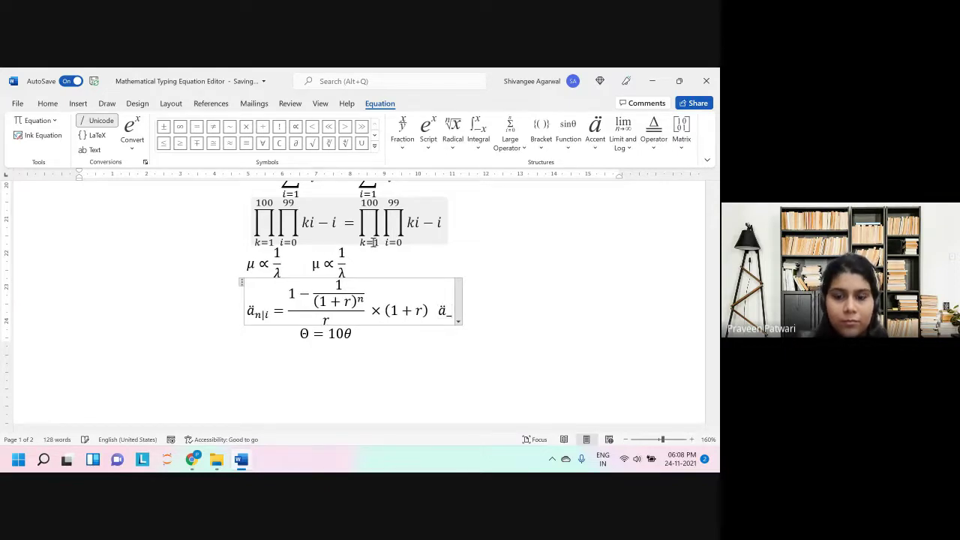
{"action": "type", "text": "(n|i"}
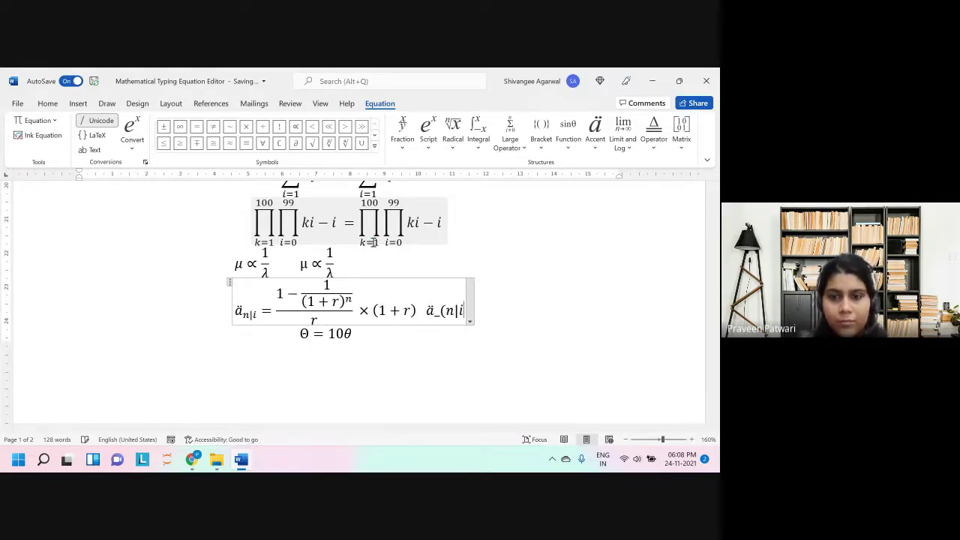
{"action": "type", "text": ") "}
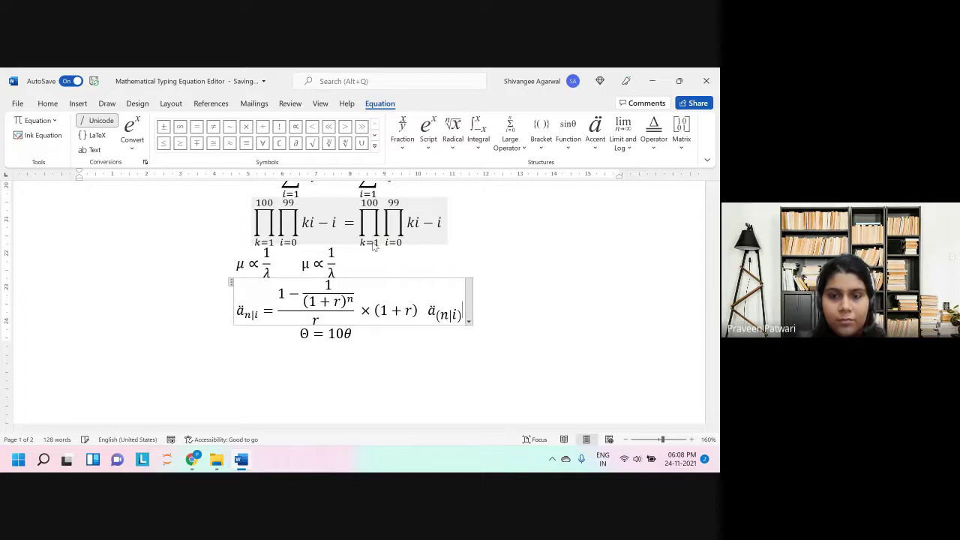
{"action": "type", "text": "="}
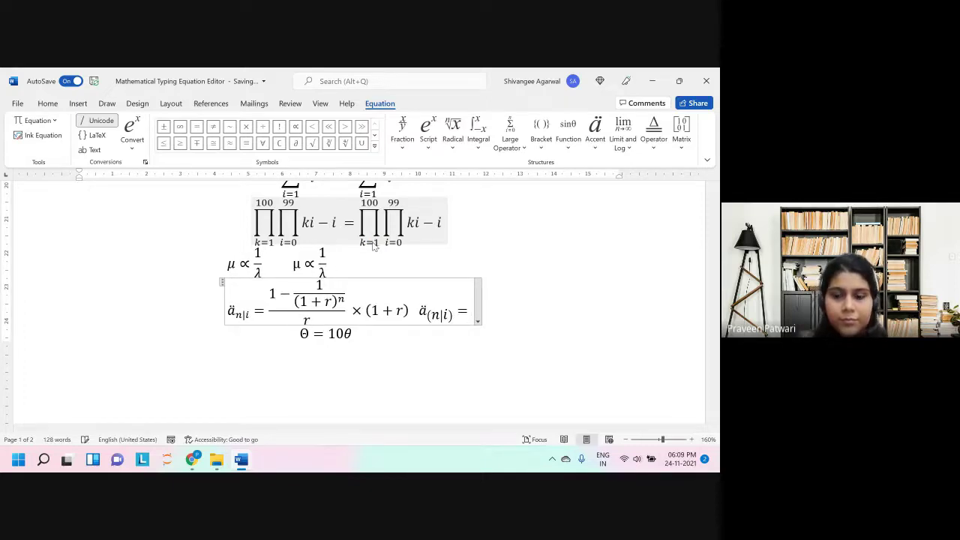
{"action": "type", "text": " (1"}
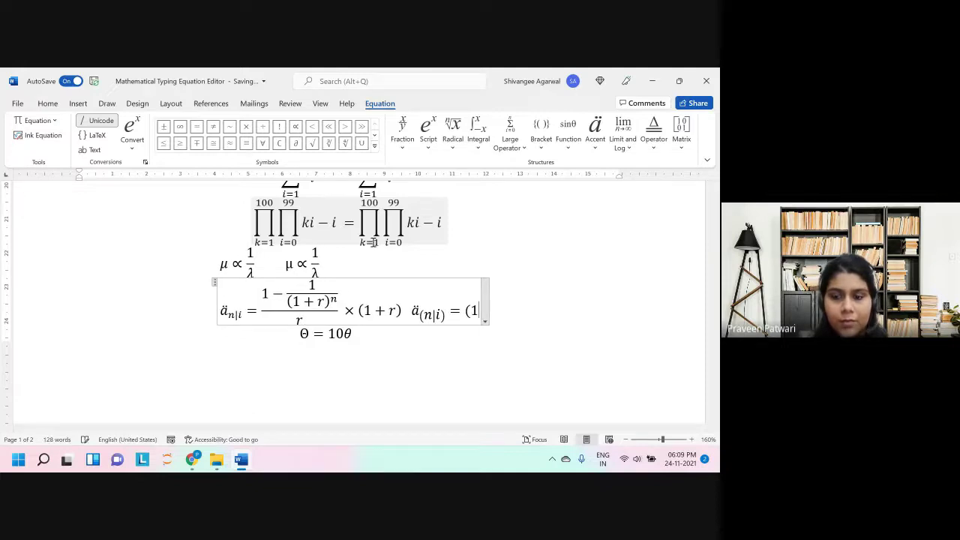
{"action": "type", "text": "-"}
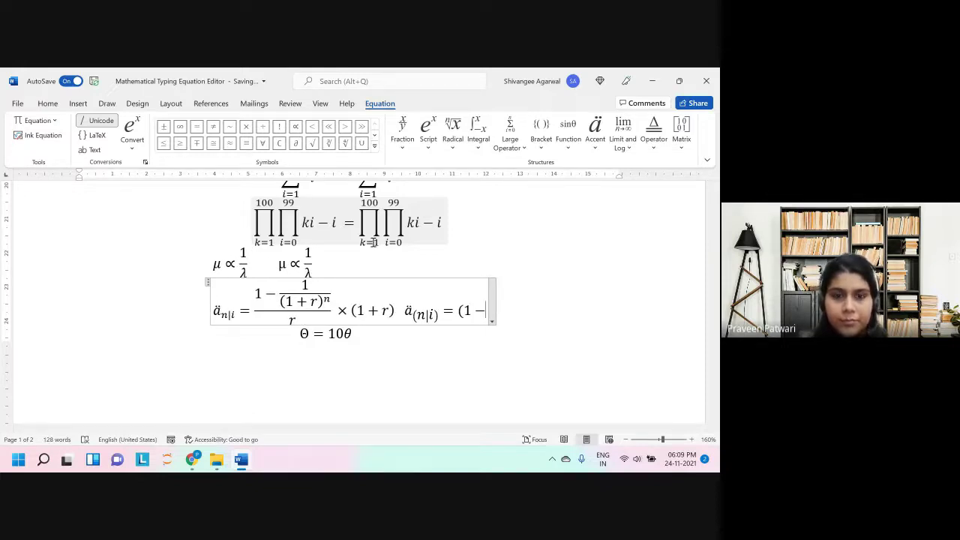
{"action": "type", "text": "(1"}
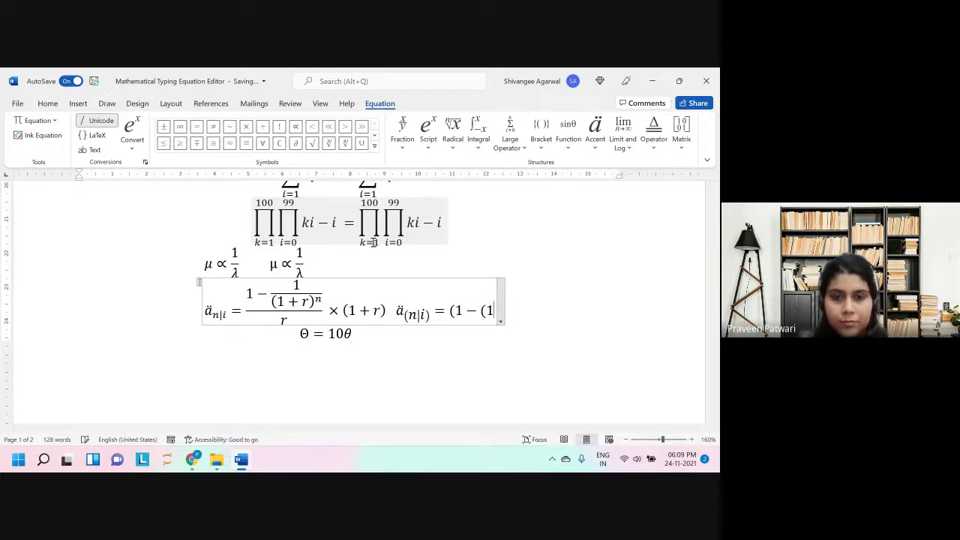
{"action": "type", "text": "/(1"}
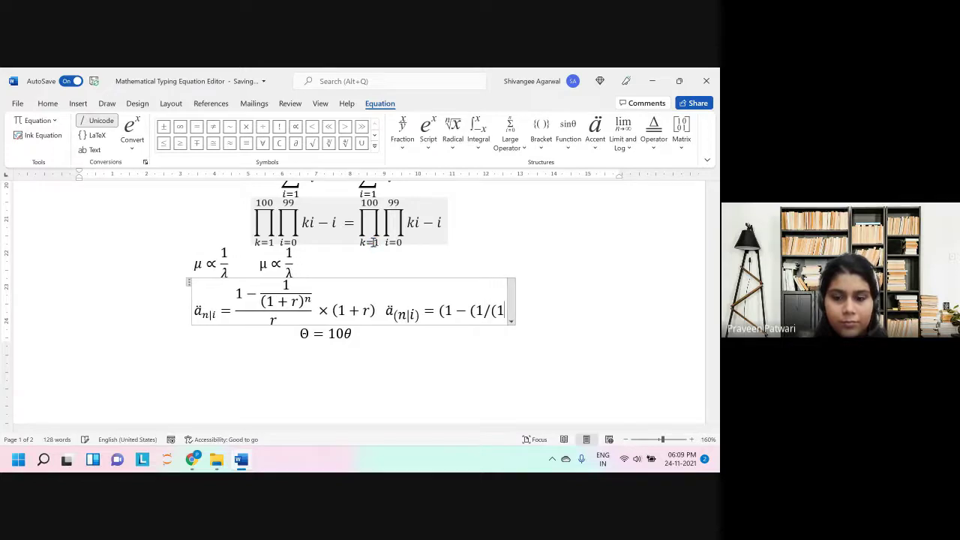
{"action": "type", "text": "+r"}
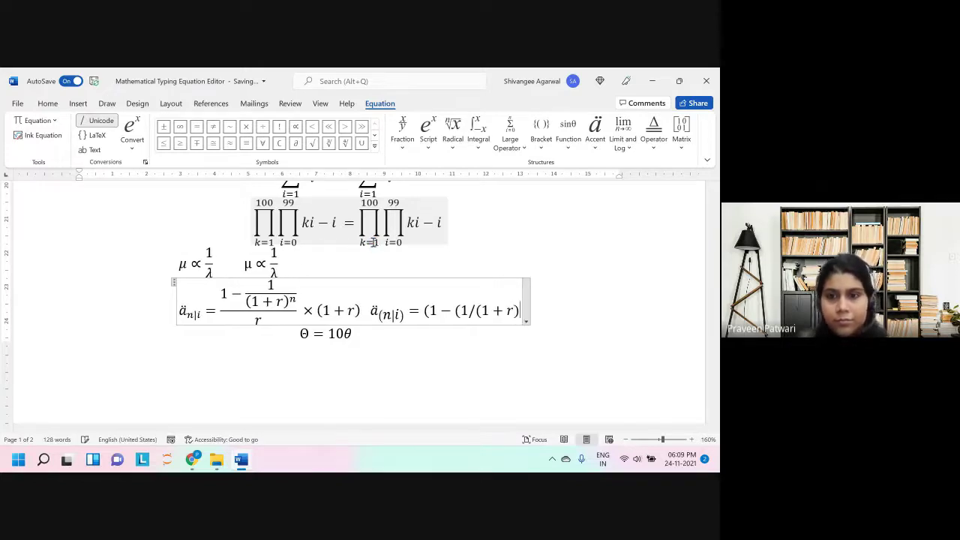
{"action": "type", "text": ")"}
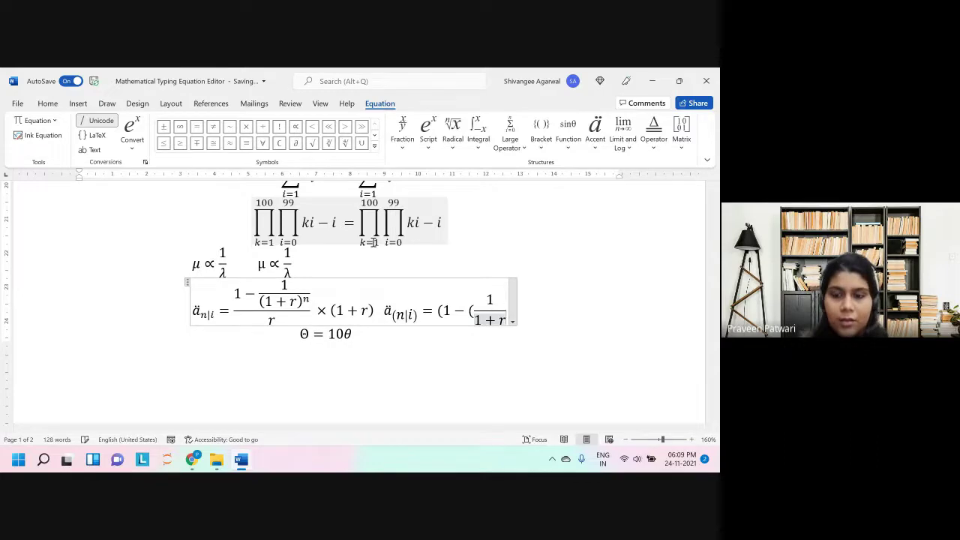
{"action": "type", "text": ")"}
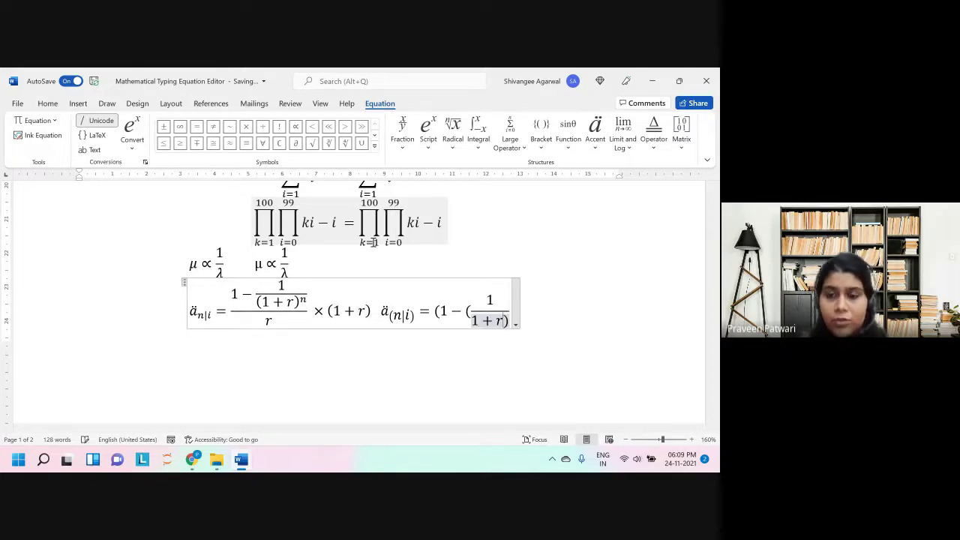
{"action": "type", "text": "("}
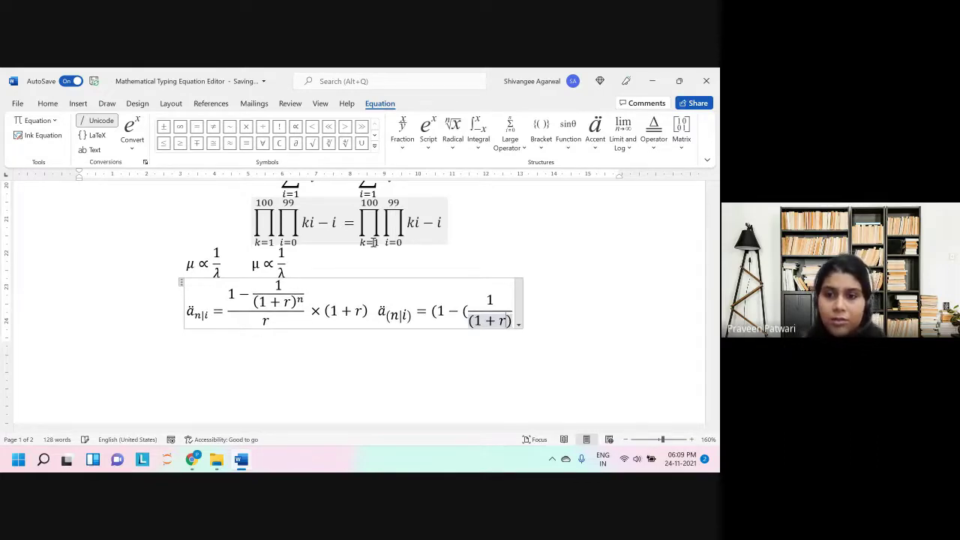
{"action": "type", "text": "^n"}
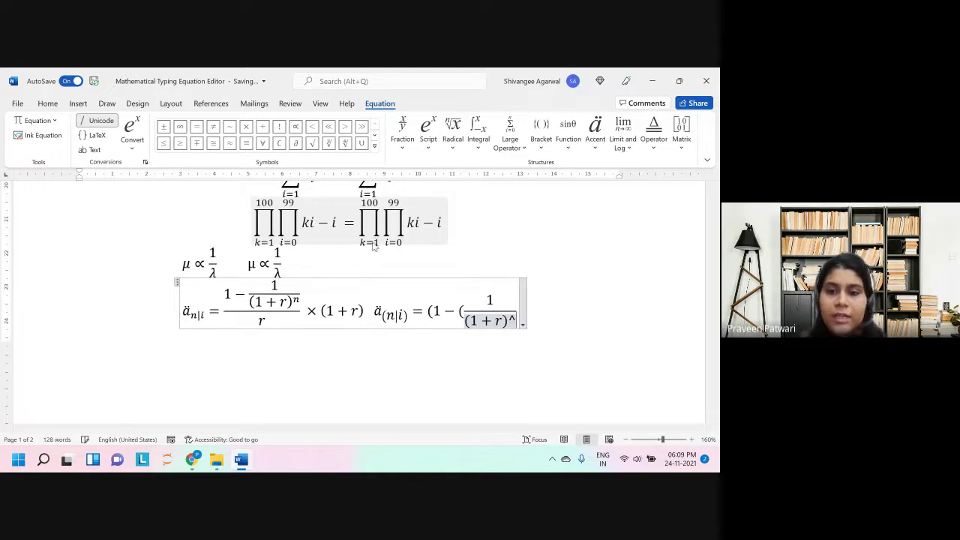
{"action": "key", "text": "Right"}
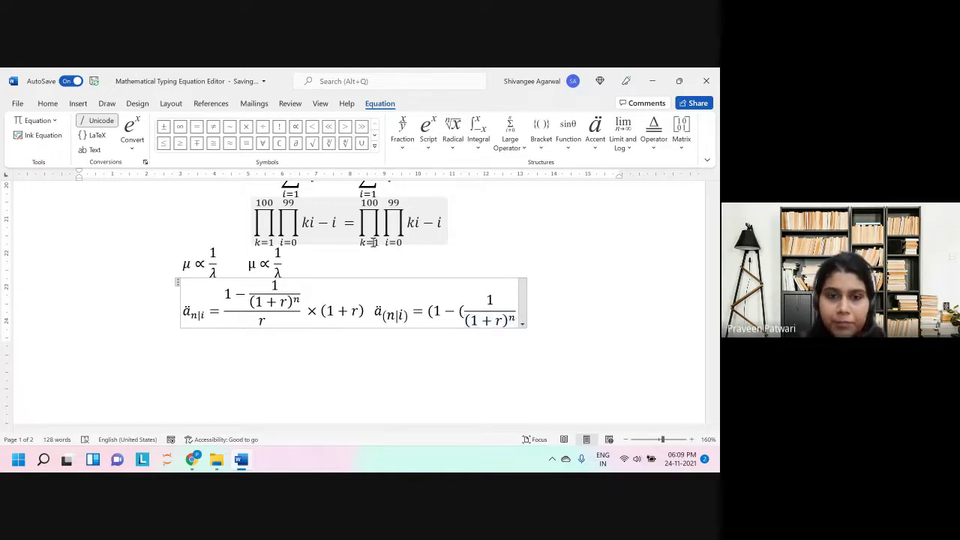
{"action": "type", "text": ")"}
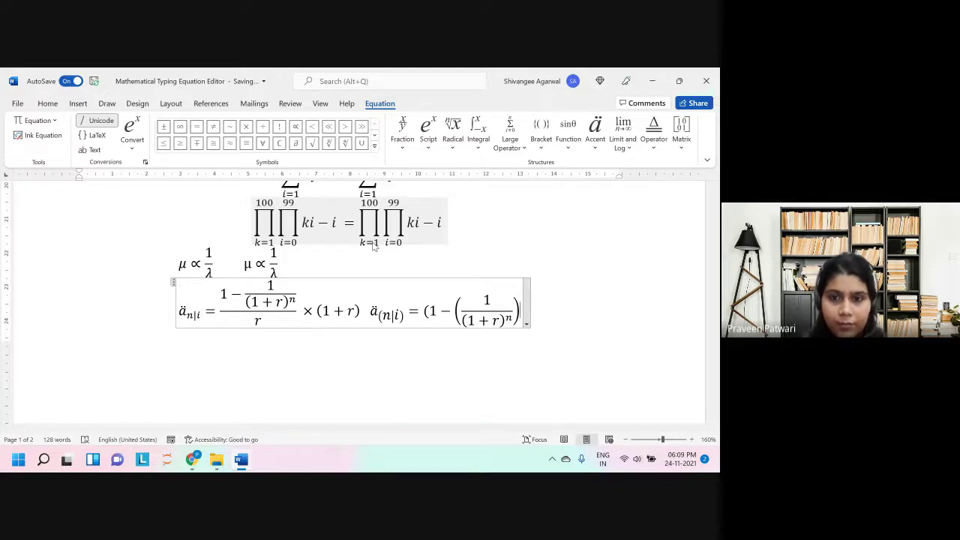
{"action": "type", "text": ")"}
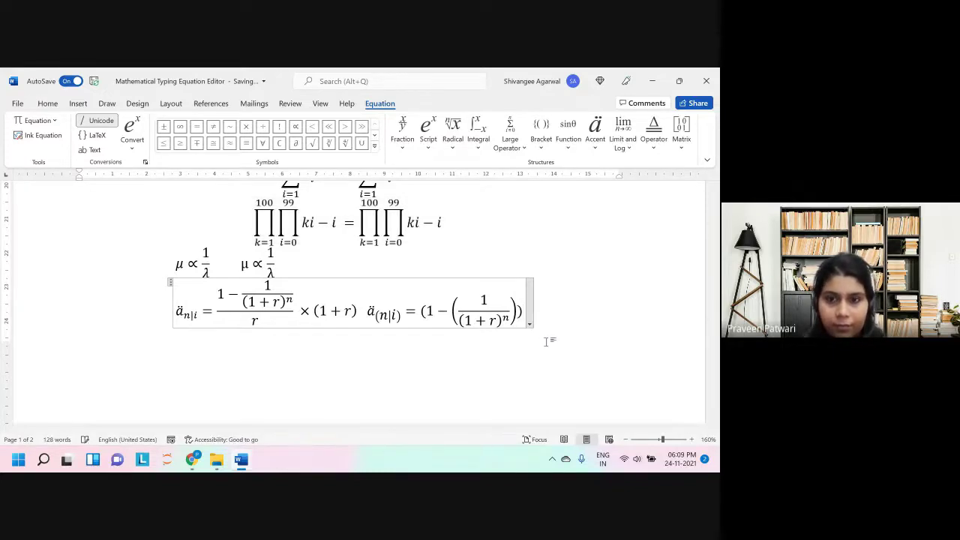
{"action": "type", "text": "/r"}
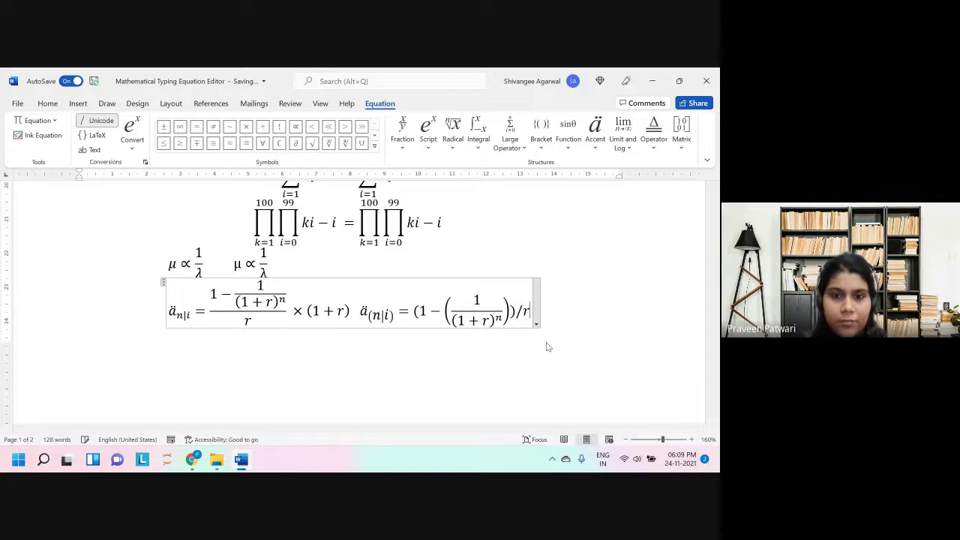
{"action": "key", "text": "space"}
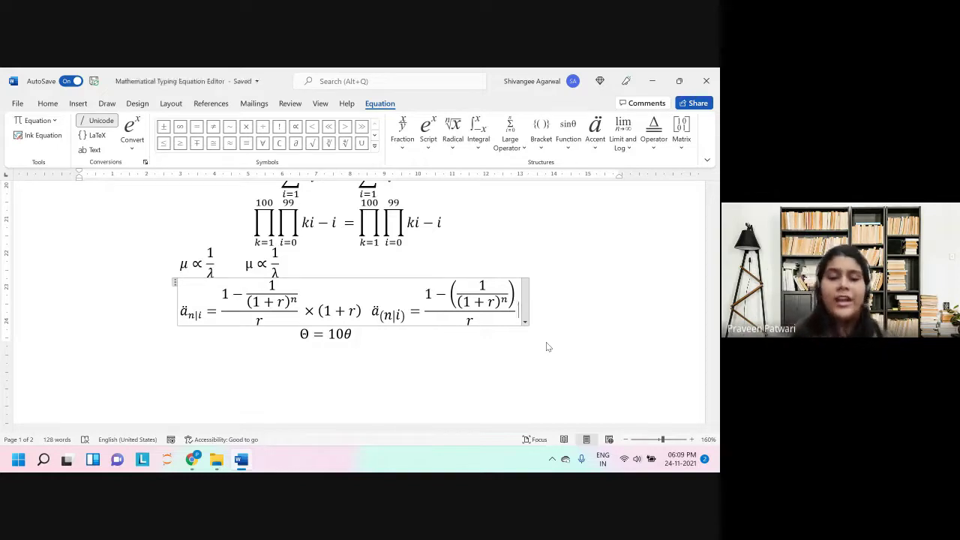
Step: Append × (1 + r) to the retyped annuity equation, correcting the stray characters
{"action": "type", "text": "*"}
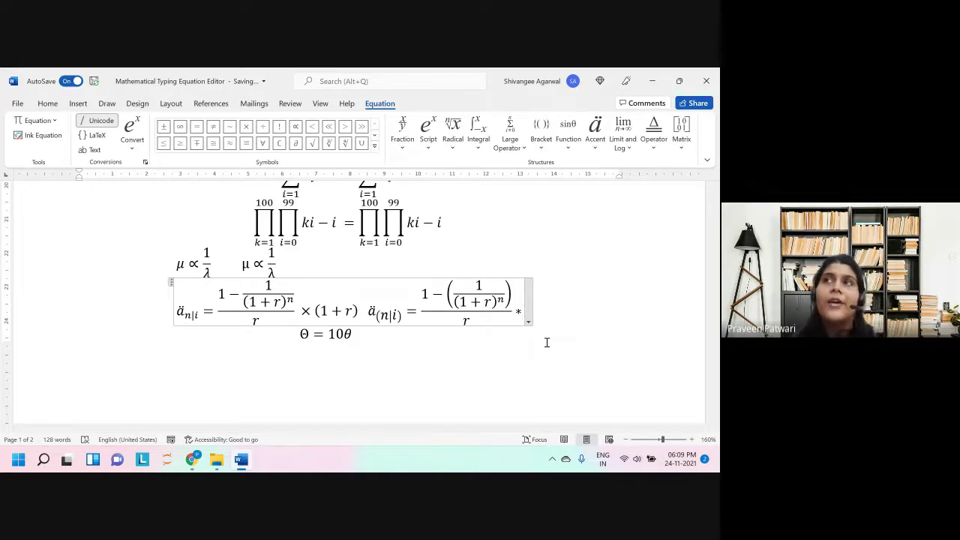
{"action": "key", "text": "BackSpace"}
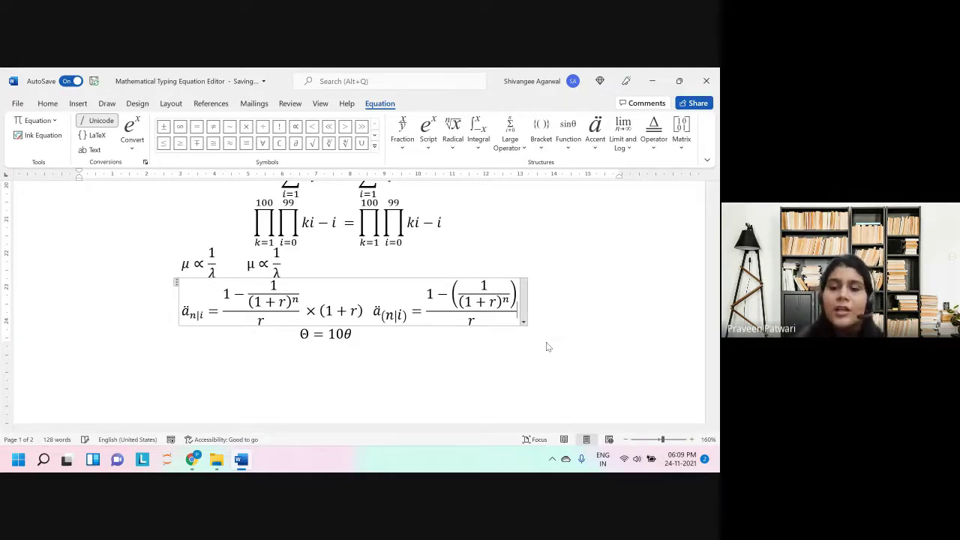
{"action": "type", "text": "\\times"}
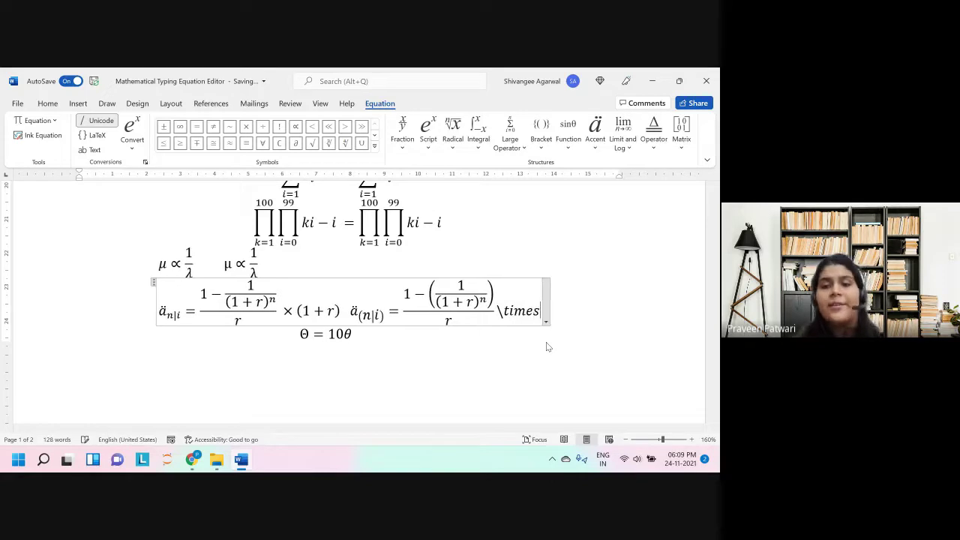
{"action": "key", "text": "BackSpace"}
{"action": "key", "text": "BackSpace"}
{"action": "key", "text": "BackSpace"}
{"action": "key", "text": "BackSpace"}
{"action": "key", "text": "BackSpace"}
{"action": "key", "text": "BackSpace"}
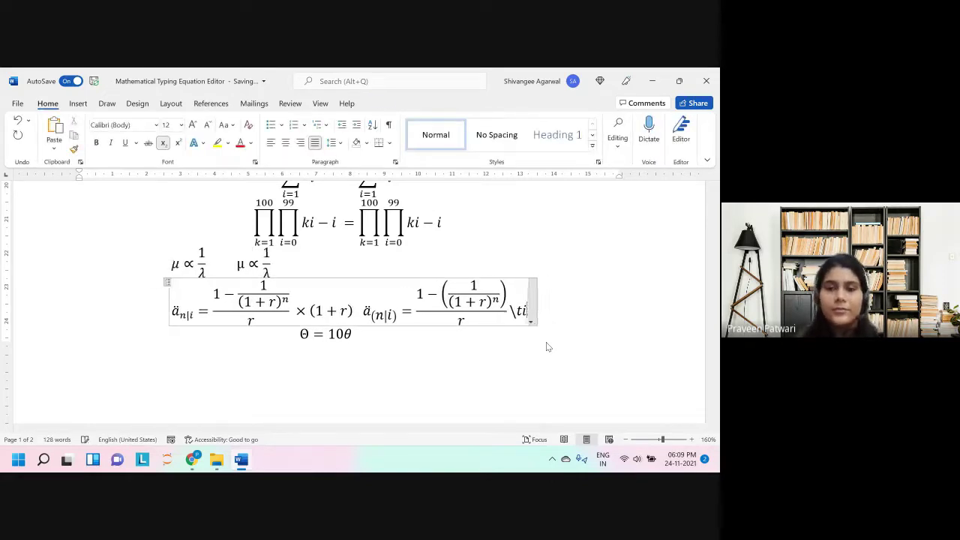
{"action": "type", "text": "\\"}
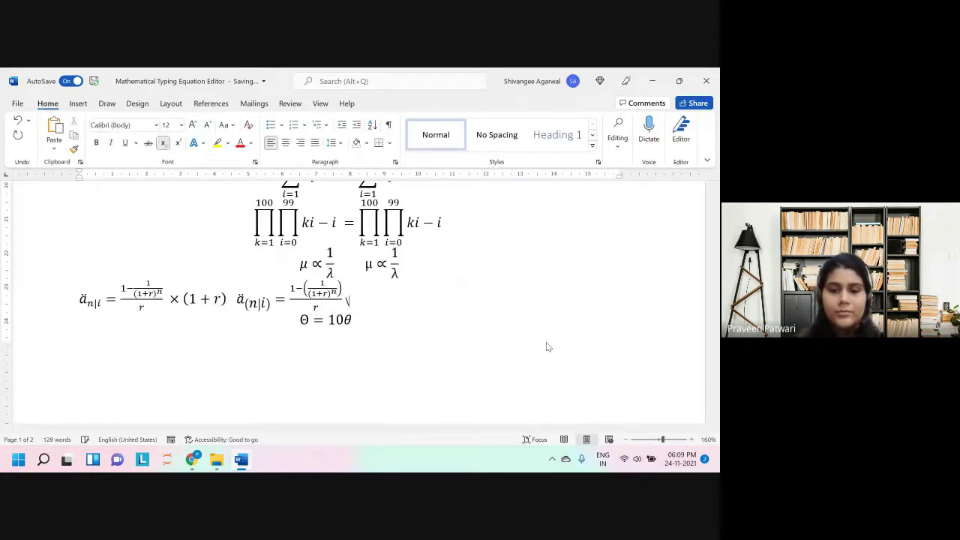
{"action": "key", "text": "BackSpace"}
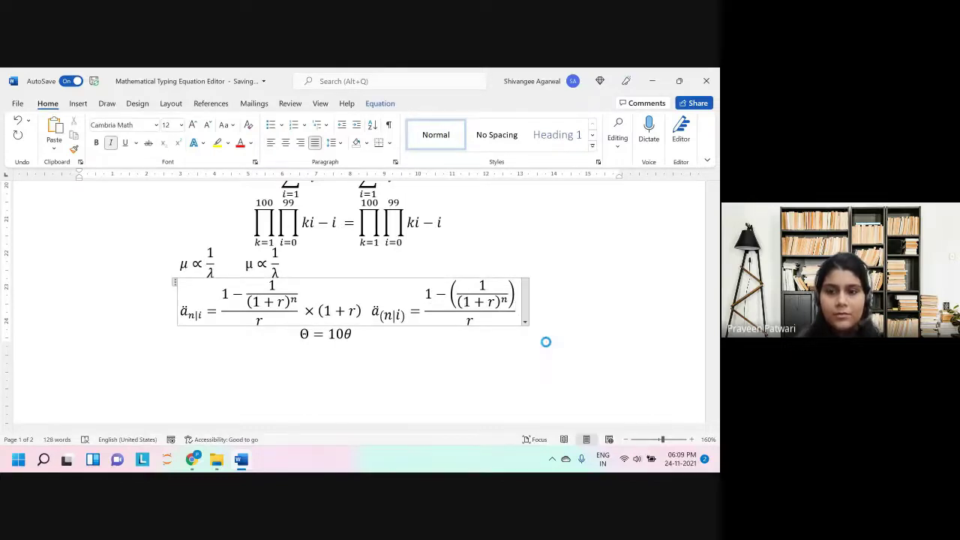
{"action": "type", "text": "\\times "}
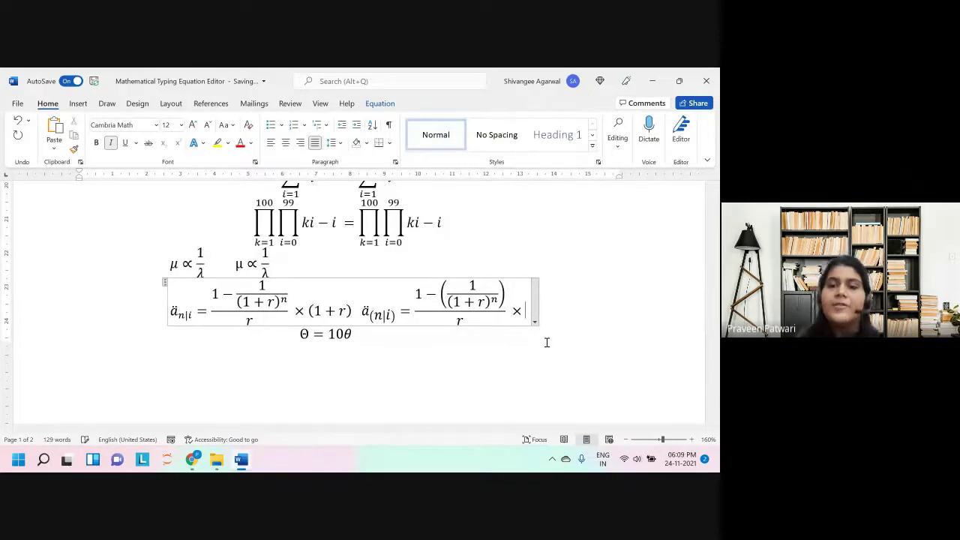
{"action": "type", "text": "(1="}
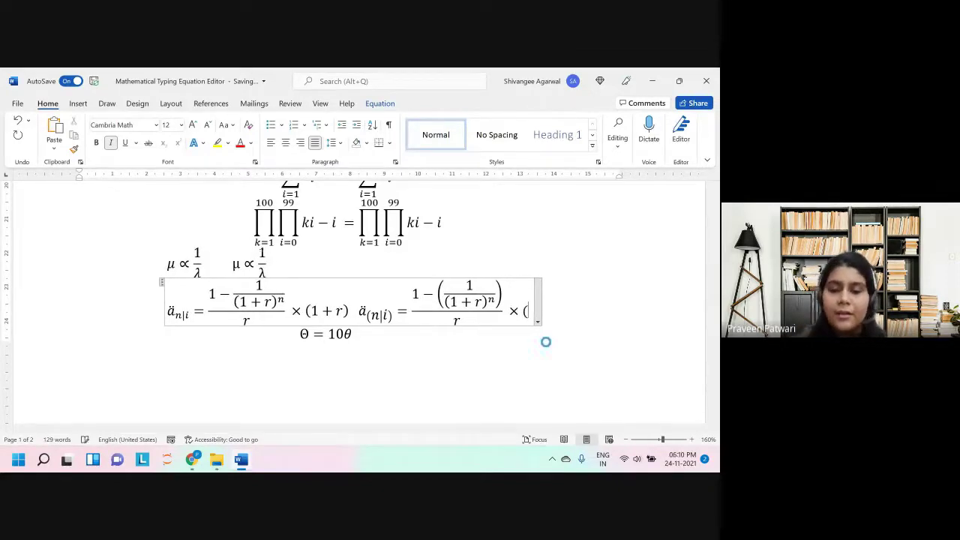
{"action": "key", "text": "BackSpace"}
{"action": "type", "text": "+r)"}
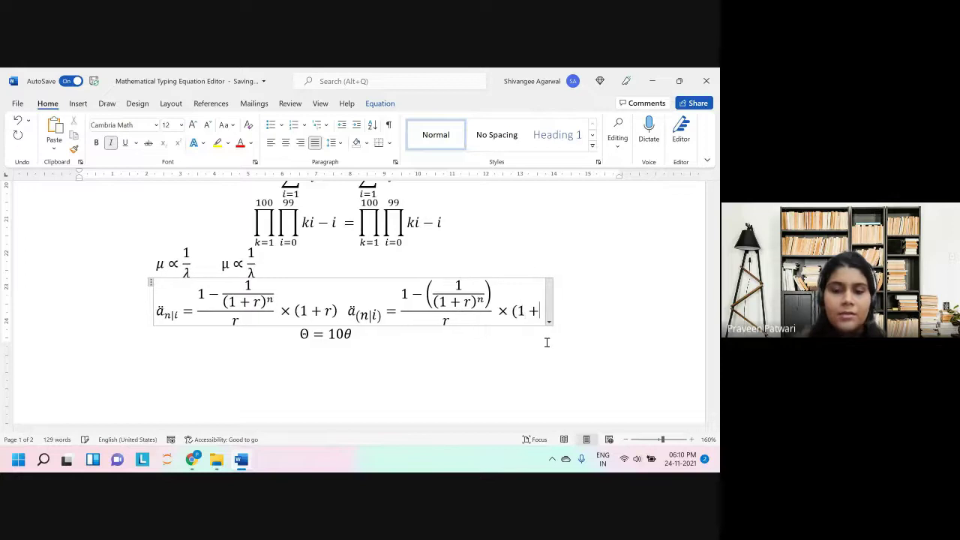
{"action": "left_click", "coordinate": [358, 334]}
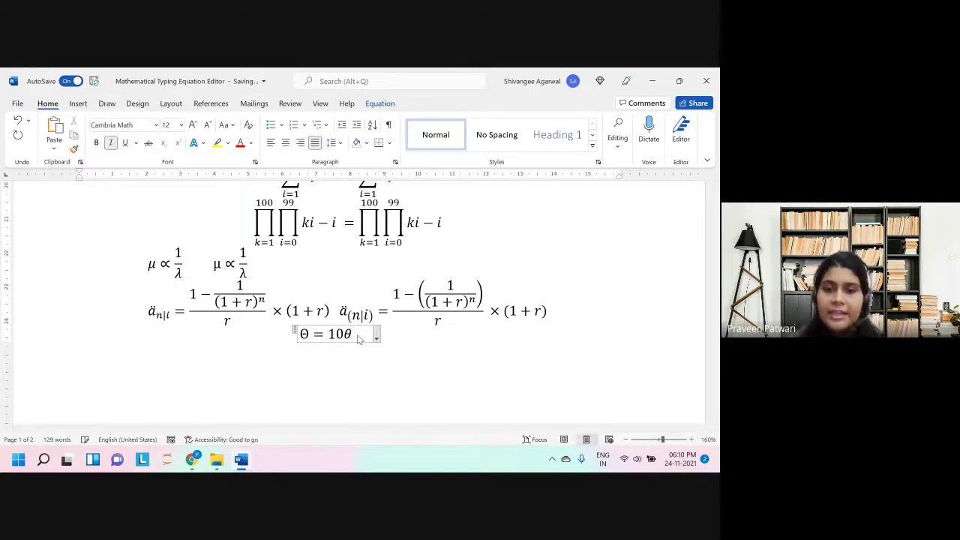
Step: Type \Theta = 10\theta so the copy converts to Θ = 10θ
{"action": "type", "text": "\\Theta"}
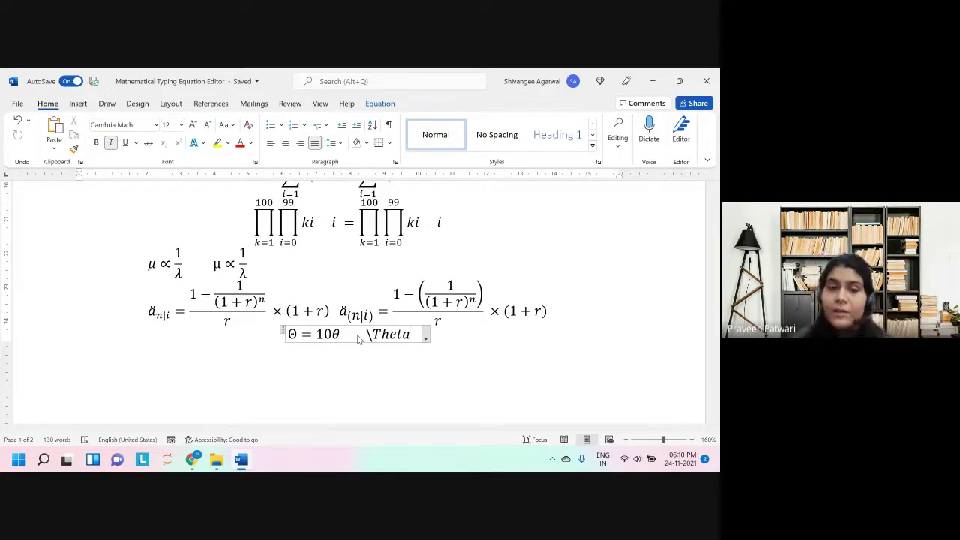
{"action": "type", "text": "= 1"}
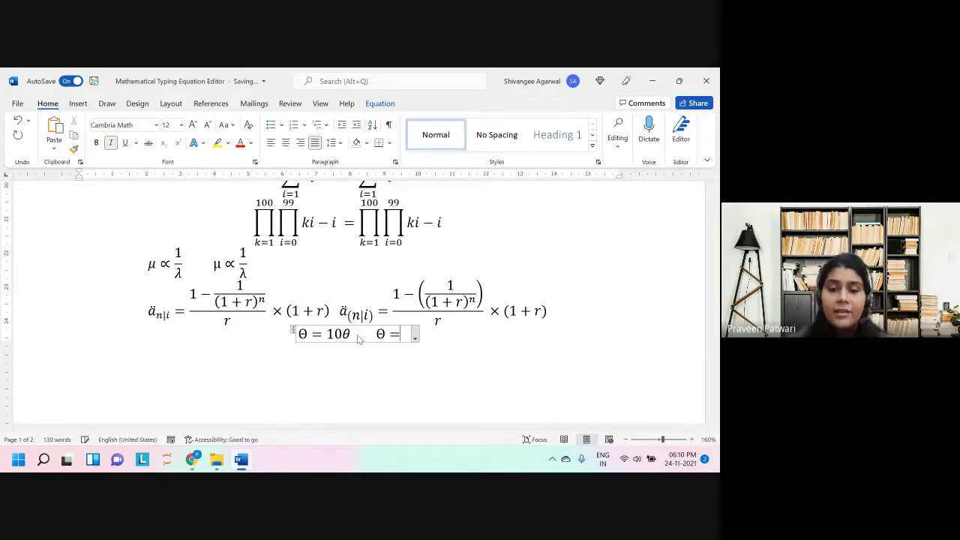
{"action": "type", "text": "0\theta"}
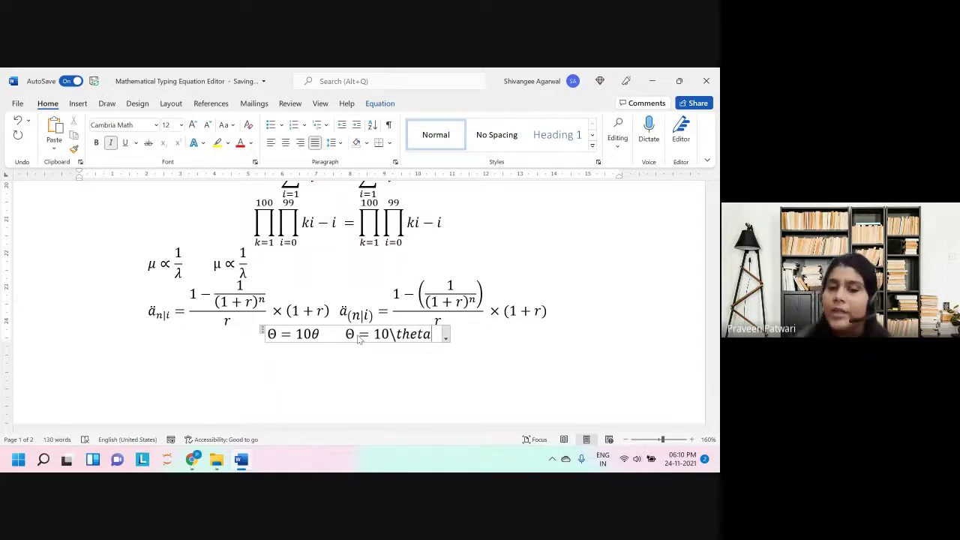
{"action": "key", "text": "space"}
{"action": "scroll", "coordinate": [467, 382], "scroll_direction": "down", "scroll_amount": 5}
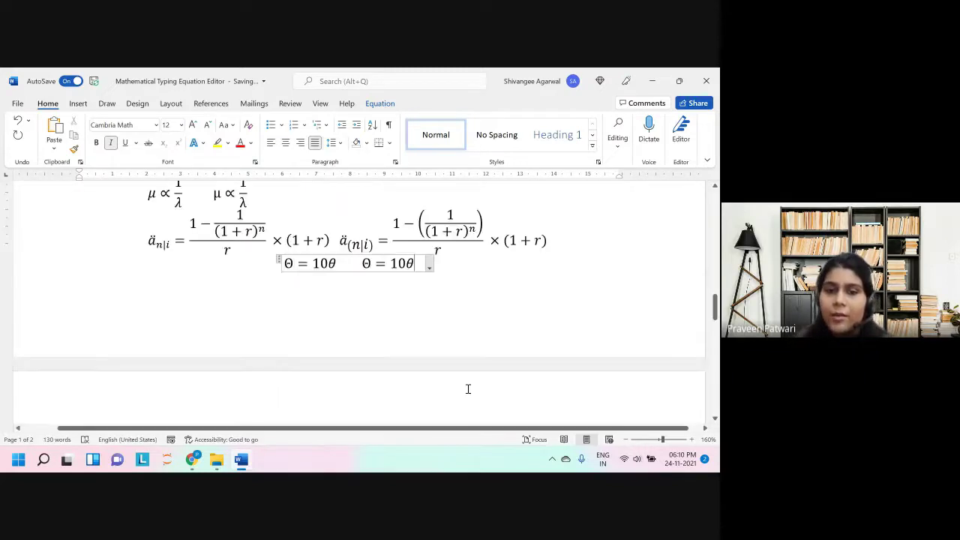
Step: Retype Φ(x) = 0.0678 and λ̂ = x̄ = Σxᵢ/n beside their original equations
{"action": "left_click", "coordinate": [384, 295]}
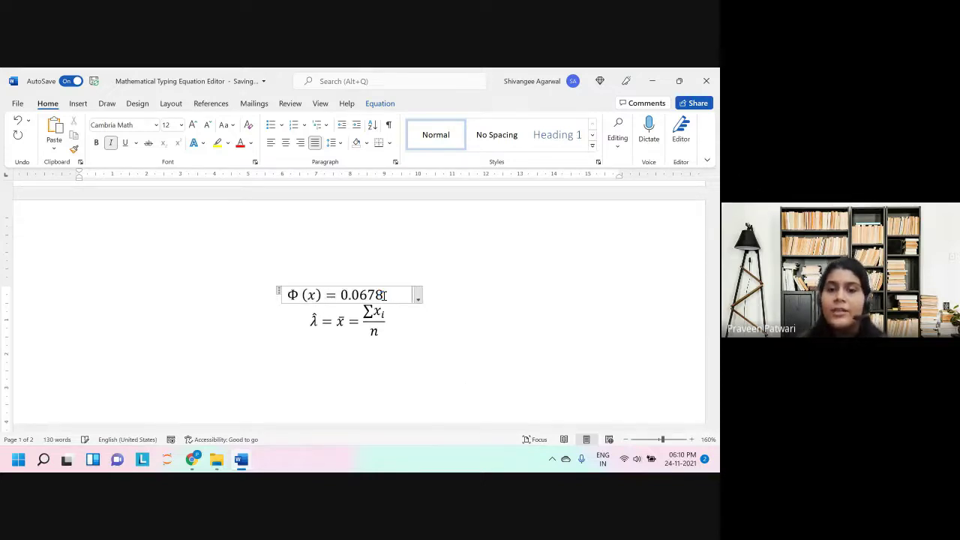
{"action": "type", "text": "\\"}
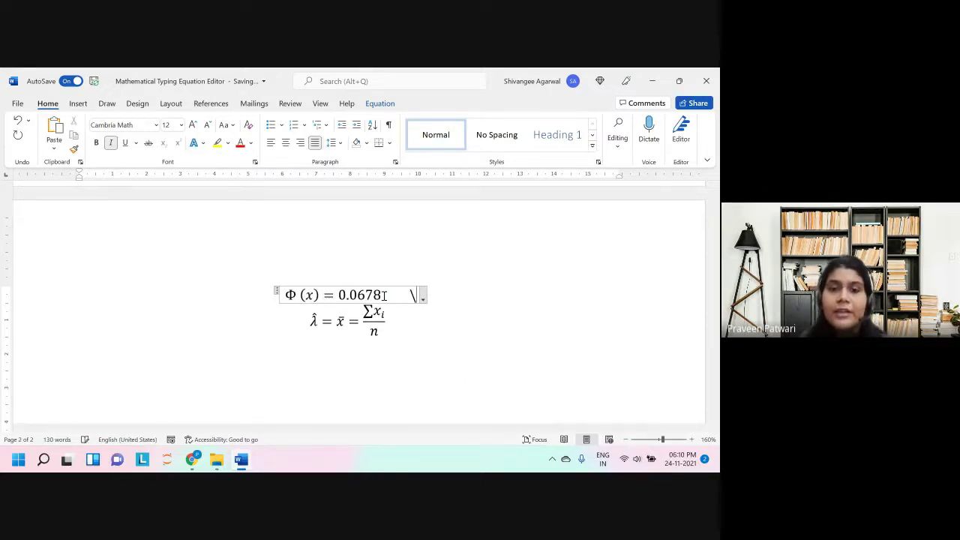
{"action": "type", "text": "Phi "}
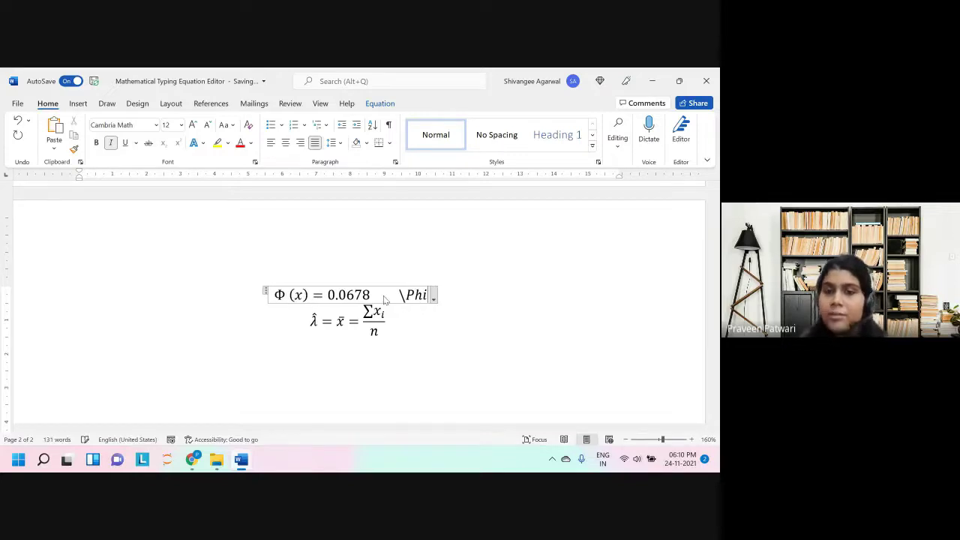
{"action": "type", "text": "("}
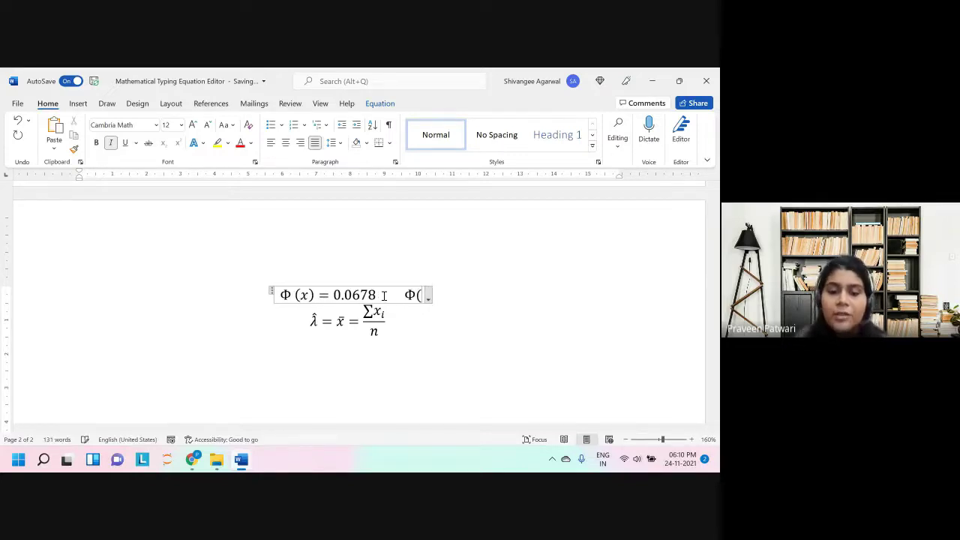
{"action": "type", "text": "x)=0"}
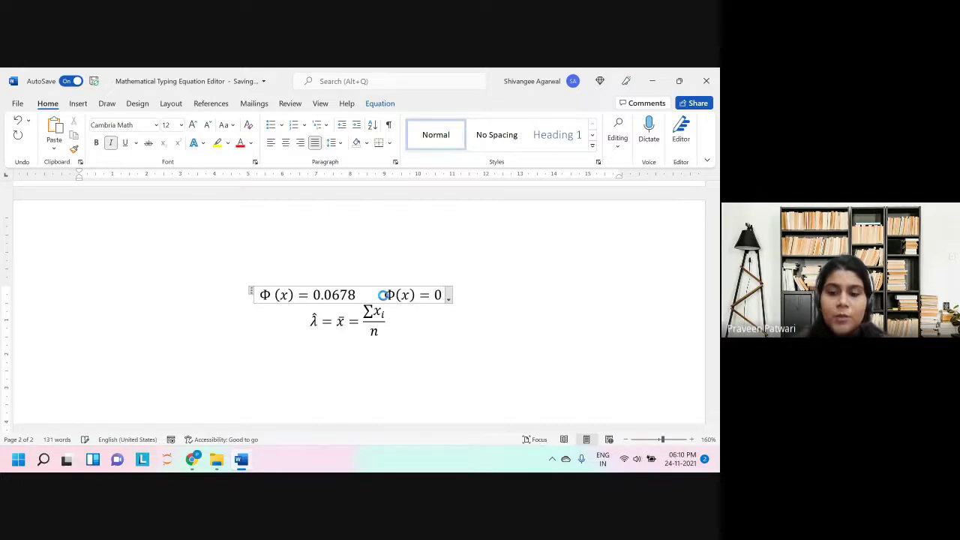
{"action": "type", "text": ".0678"}
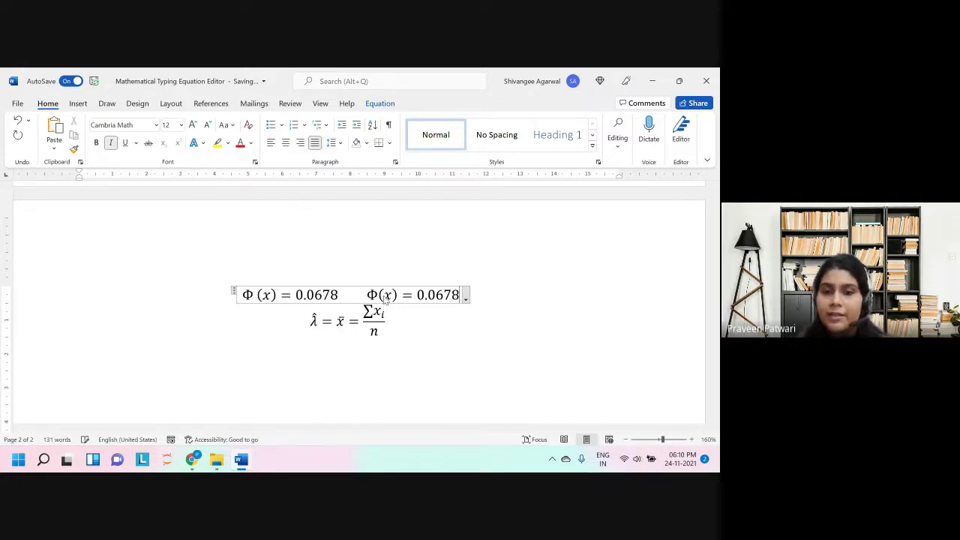
{"action": "left_click", "coordinate": [388, 318]}
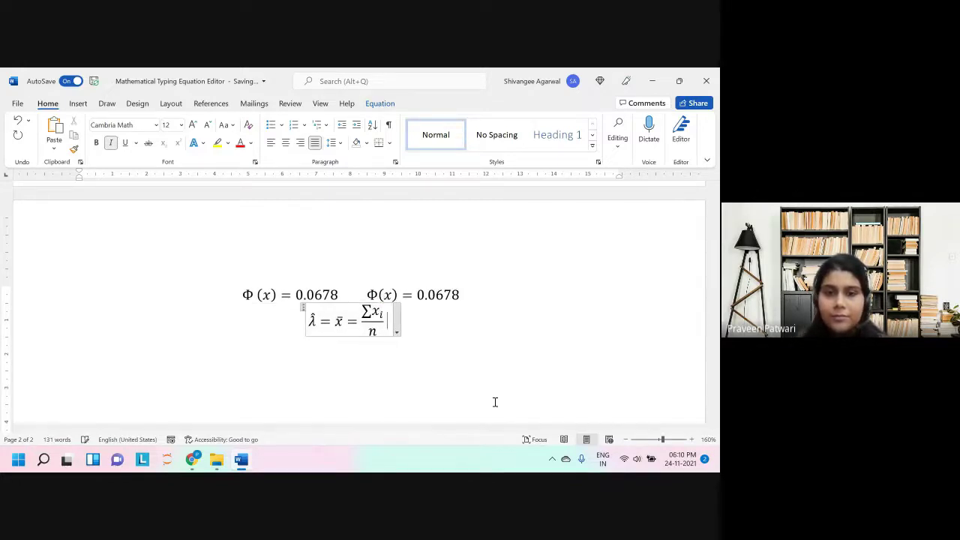
{"action": "type", "text": "\\lam"}
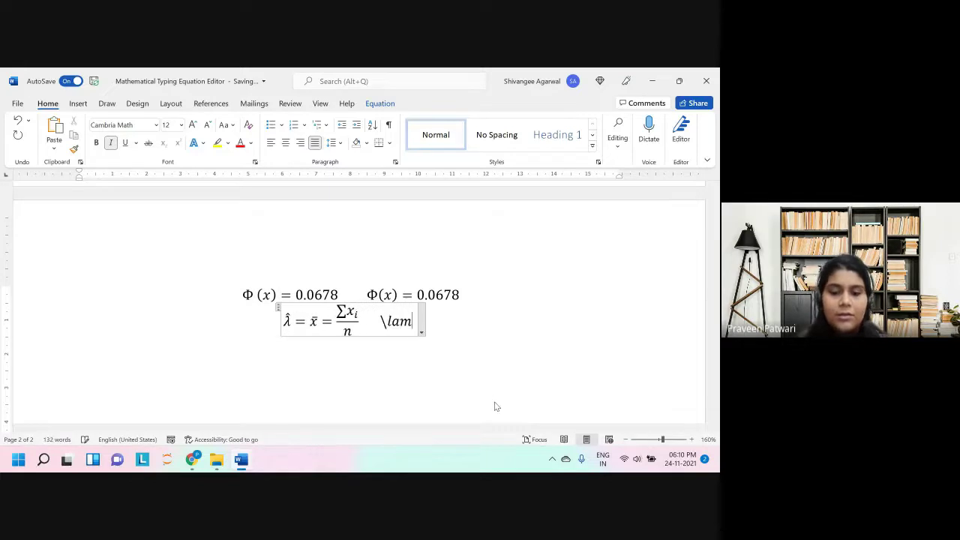
{"action": "type", "text": "bda \\h"}
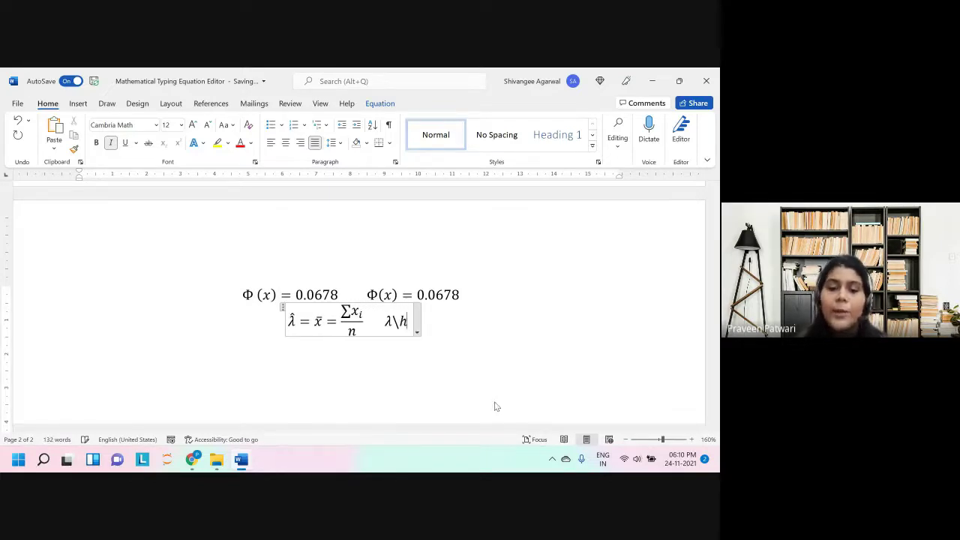
{"action": "type", "text": "at"}
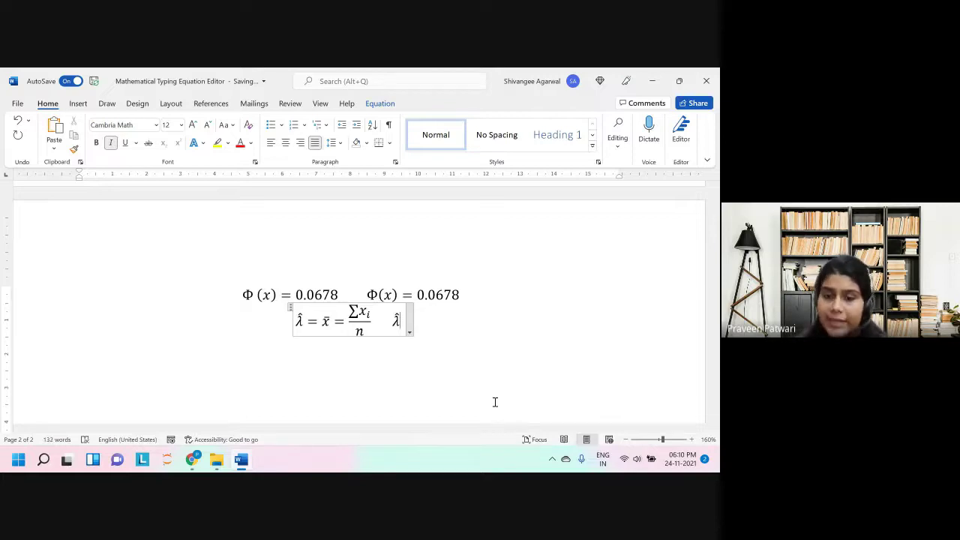
{"action": "type", "text": " =x\\"}
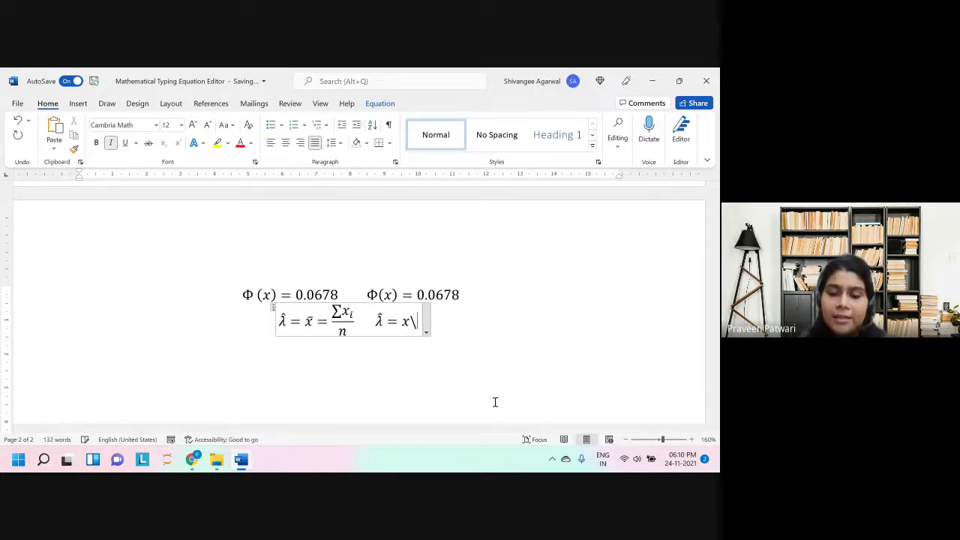
{"action": "type", "text": "bar"}
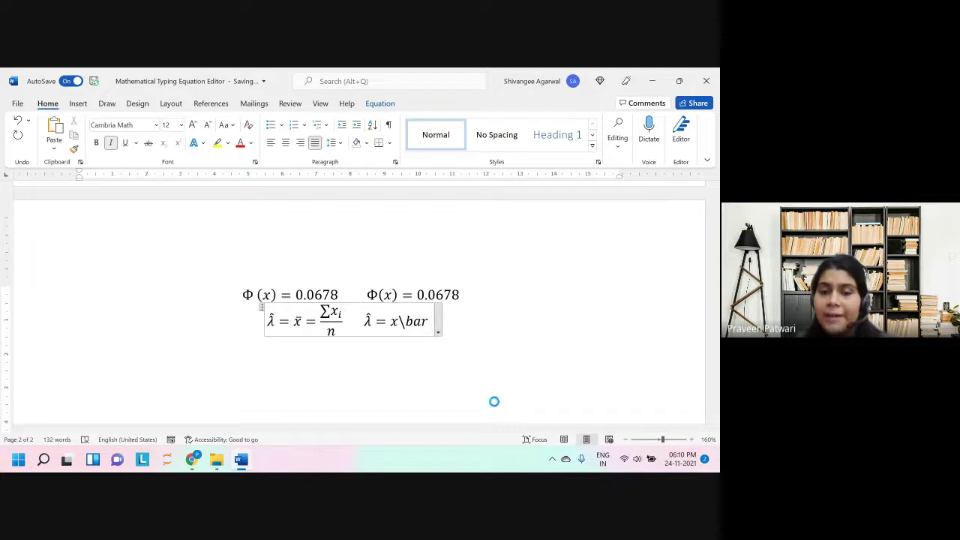
{"action": "key", "text": "space"}
{"action": "type", "text": "=\\sum"}
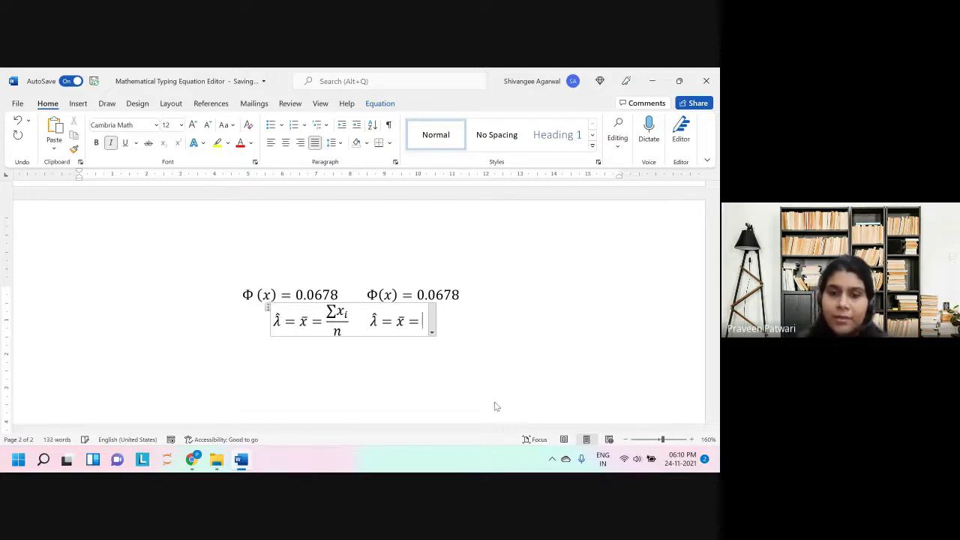
{"action": "key", "text": "space"}
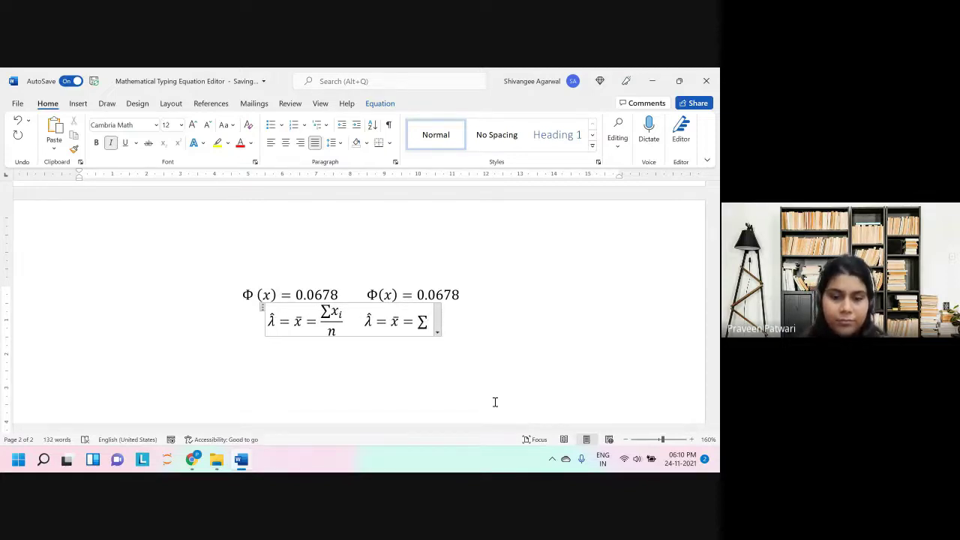
{"action": "type", "text": "x_i/"}
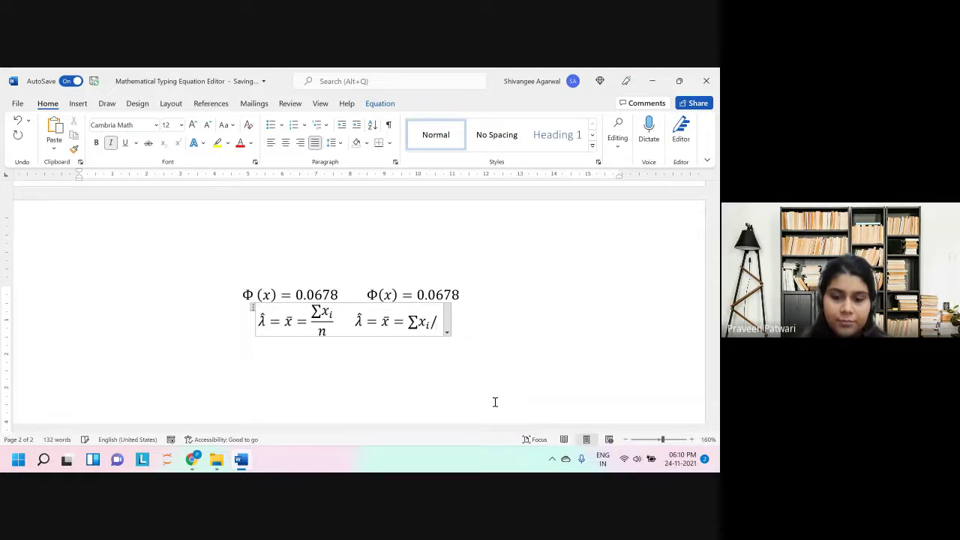
{"action": "type", "text": "n"}
{"action": "key", "text": "space"}
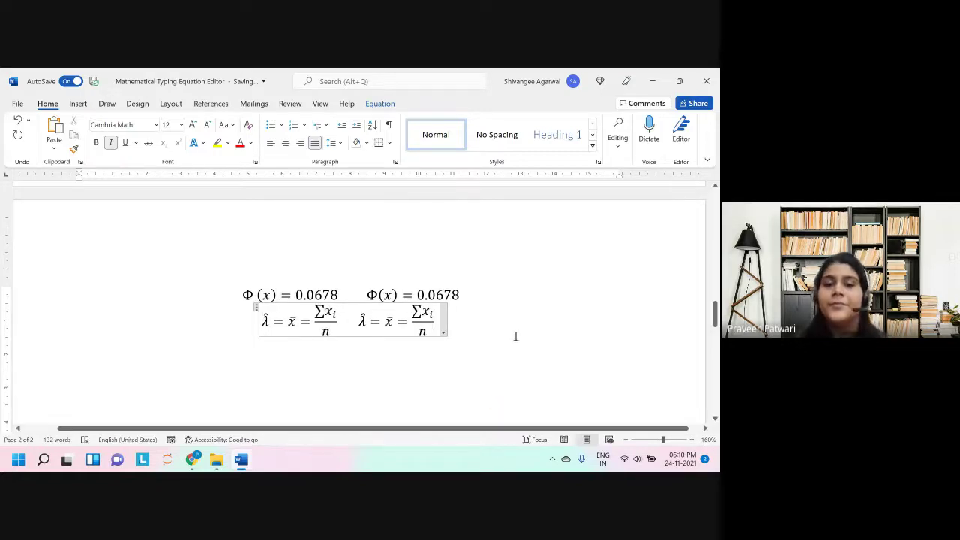
{"action": "scroll", "coordinate": [514, 334], "scroll_direction": "down", "scroll_amount": 2}
{"action": "scroll", "coordinate": [516, 336], "scroll_direction": "up", "scroll_amount": 5}
{"action": "scroll", "coordinate": [515, 336], "scroll_direction": "up", "scroll_amount": 5}
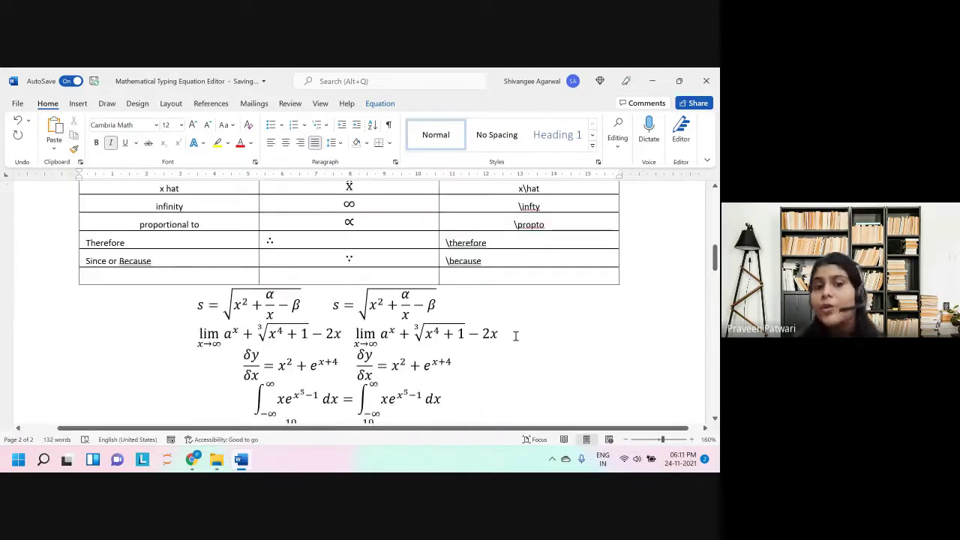
{"action": "scroll", "coordinate": [515, 336], "scroll_direction": "down", "scroll_amount": 2}
{"action": "scroll", "coordinate": [515, 336], "scroll_direction": "up", "scroll_amount": 3}
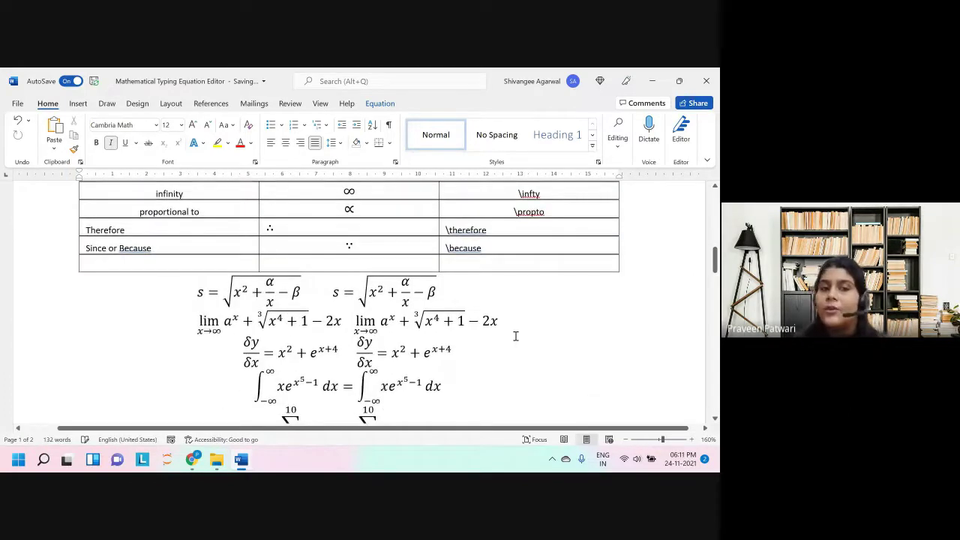
{"action": "left_click", "coordinate": [435, 358]}
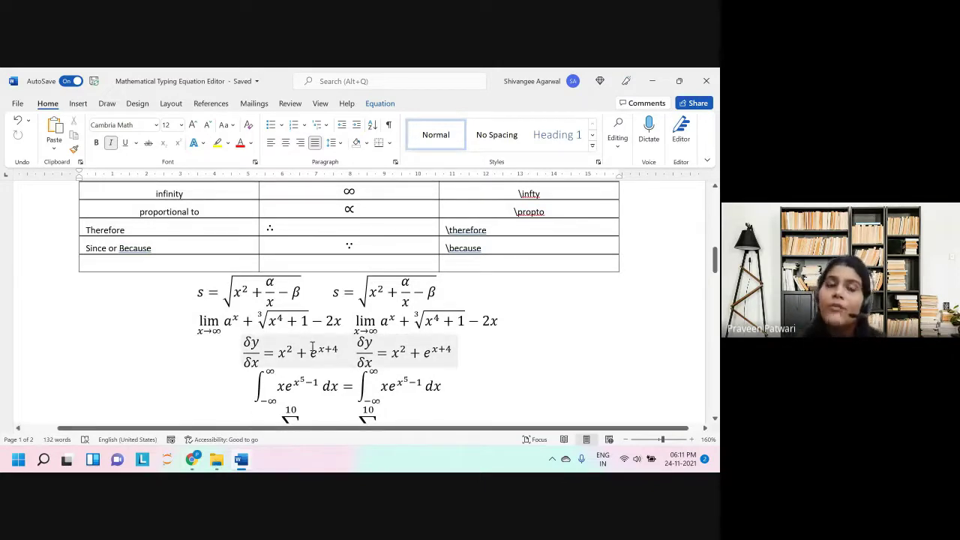
{"action": "left_click", "coordinate": [283, 294]}
{"action": "left_click", "coordinate": [292, 353]}
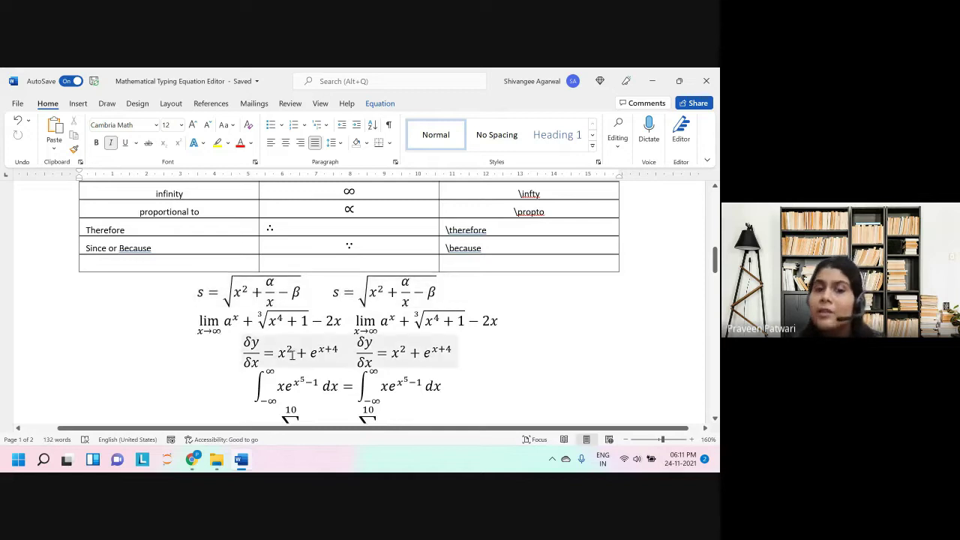
{"action": "scroll", "coordinate": [293, 356], "scroll_direction": "down", "scroll_amount": 3}
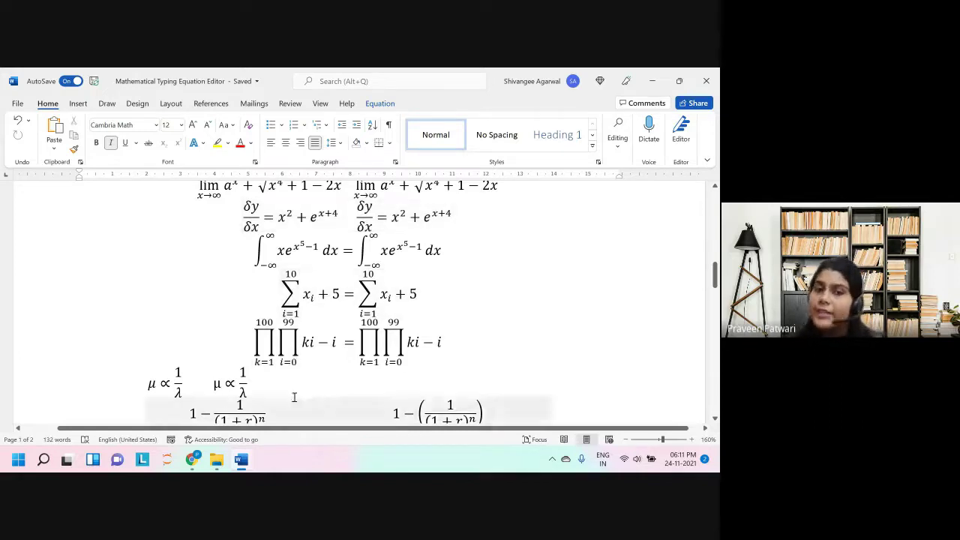
{"action": "scroll", "coordinate": [316, 338], "scroll_direction": "down", "scroll_amount": 1}
{"action": "scroll", "coordinate": [317, 338], "scroll_direction": "down", "scroll_amount": 8}
{"action": "left_click", "coordinate": [315, 336]}
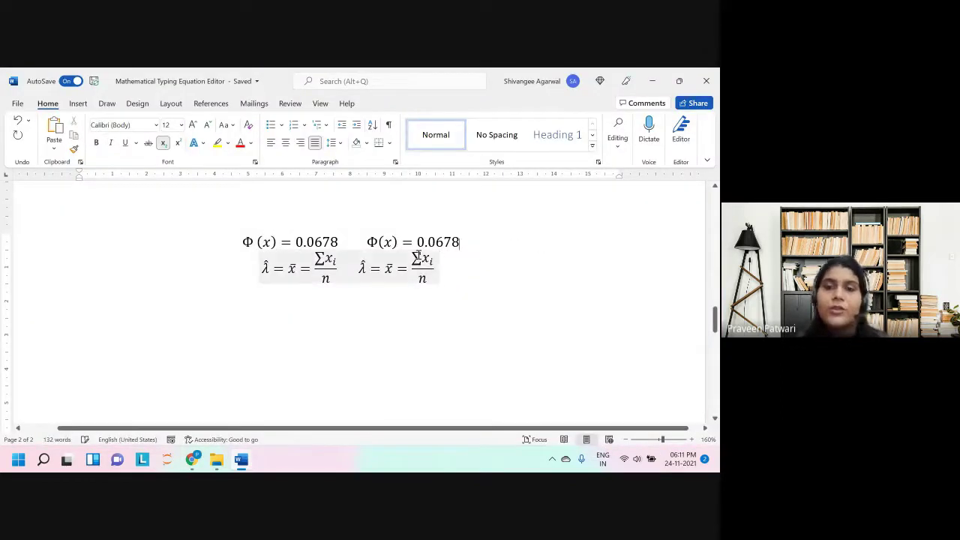
{"action": "left_click", "coordinate": [482, 266]}
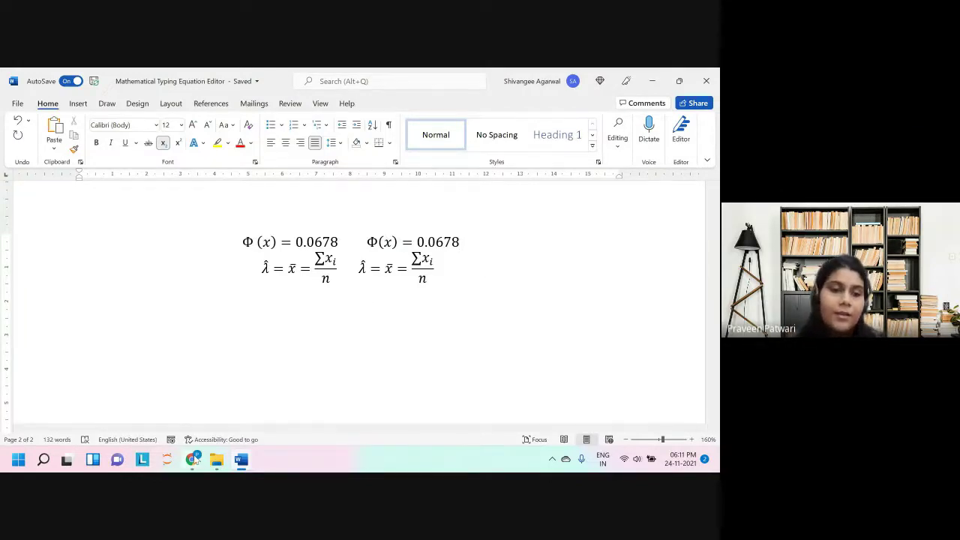
Step: Switch to the 'MS Word Typing Class 1' Google Meet window
{"action": "mouse_move", "coordinate": [193, 459]}
{"action": "left_click", "coordinate": [135, 403]}
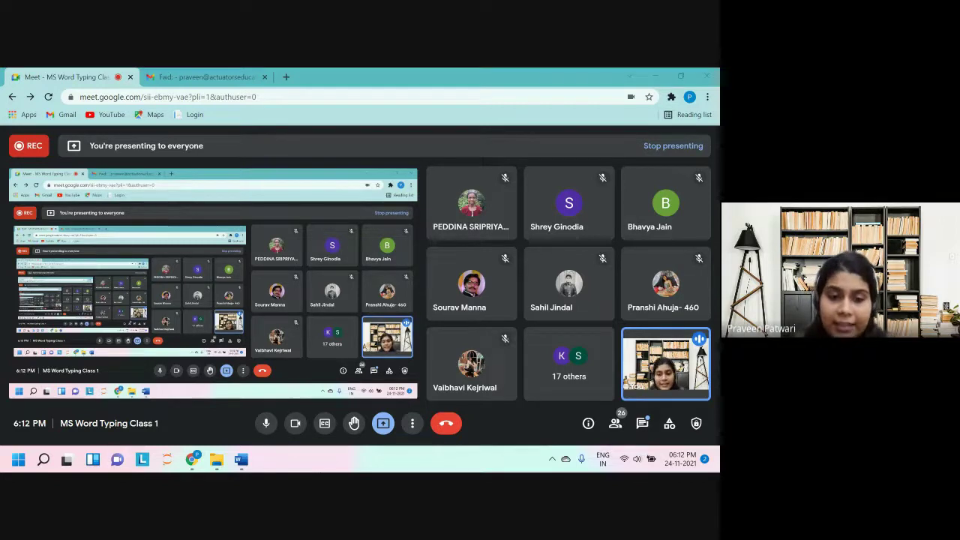
{"action": "left_click", "coordinate": [250, 466]}
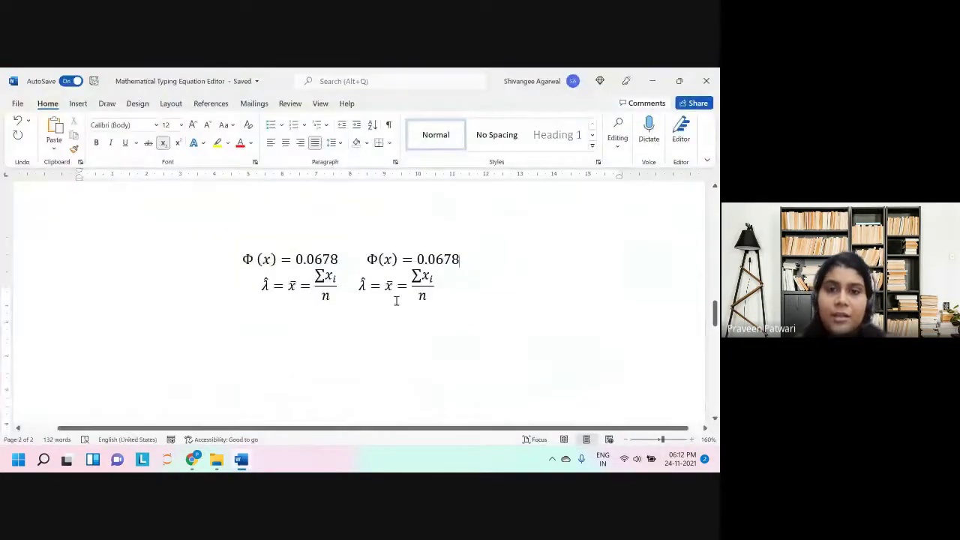
{"action": "scroll", "coordinate": [318, 208], "scroll_direction": "up", "scroll_amount": 5}
{"action": "scroll", "coordinate": [441, 230], "scroll_direction": "up", "scroll_amount": 1}
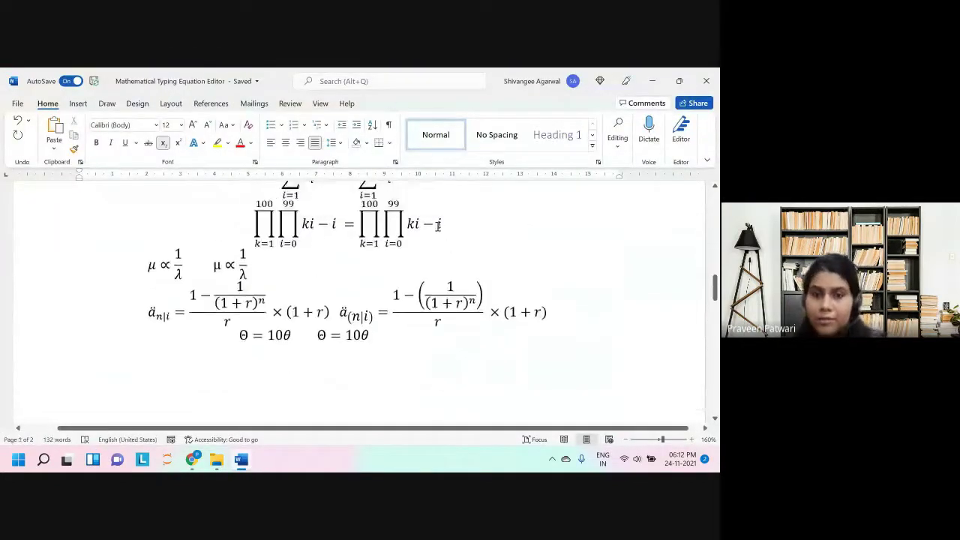
{"action": "left_click_drag", "start_coordinate": [437, 226], "coordinate": [407, 224]}
{"action": "left_click", "coordinate": [380, 104]}
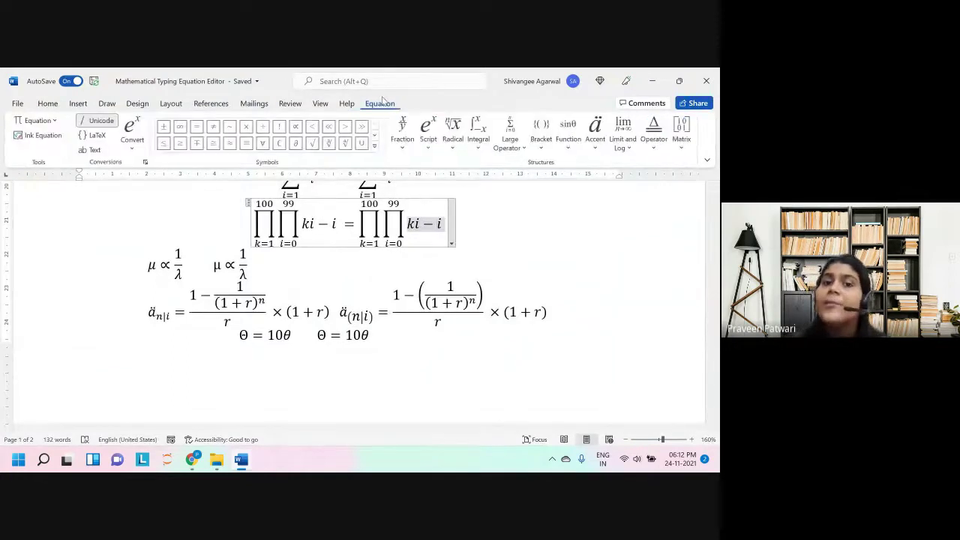
{"action": "left_click", "coordinate": [379, 147]}
{"action": "left_click", "coordinate": [435, 210]}
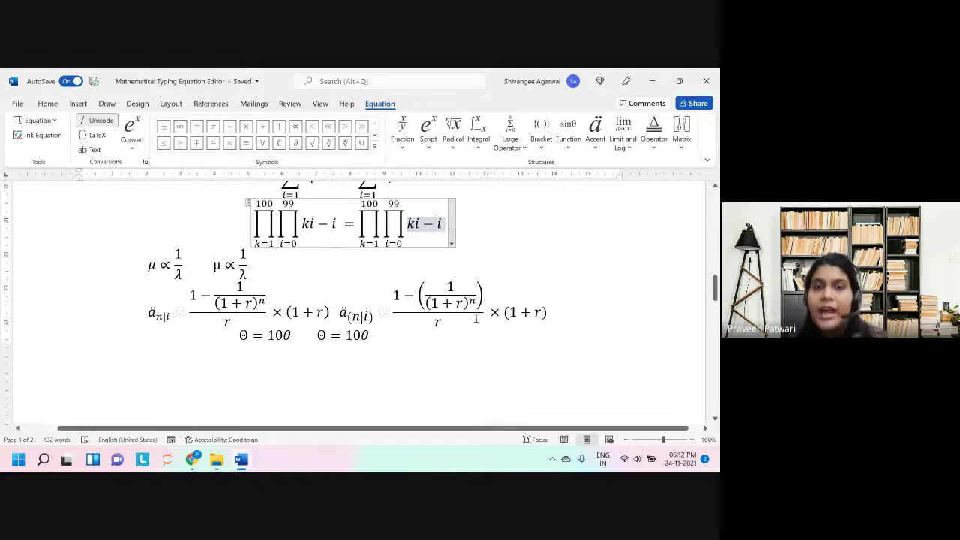
{"action": "scroll", "coordinate": [476, 318], "scroll_direction": "up", "scroll_amount": 8}
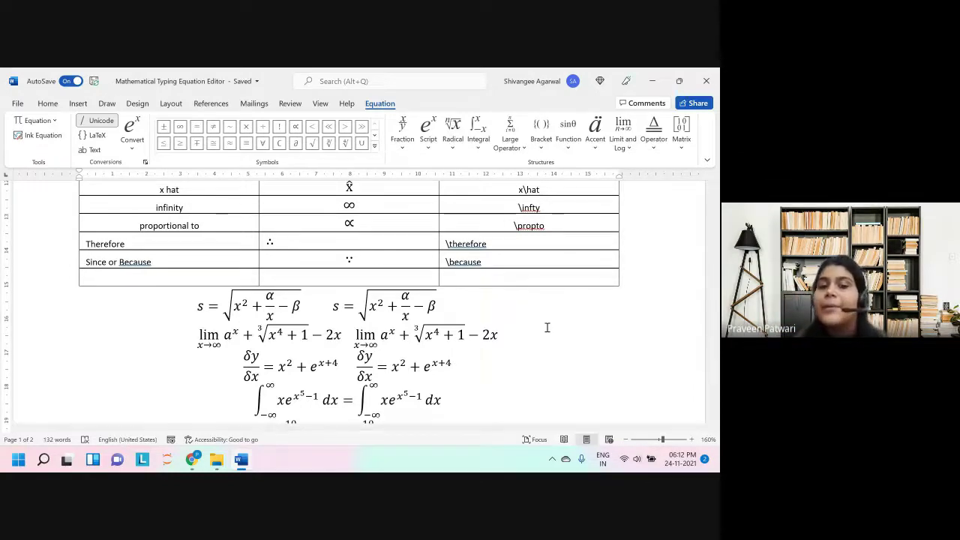
{"action": "left_click", "coordinate": [195, 459]}
{"action": "left_click", "coordinate": [131, 401]}
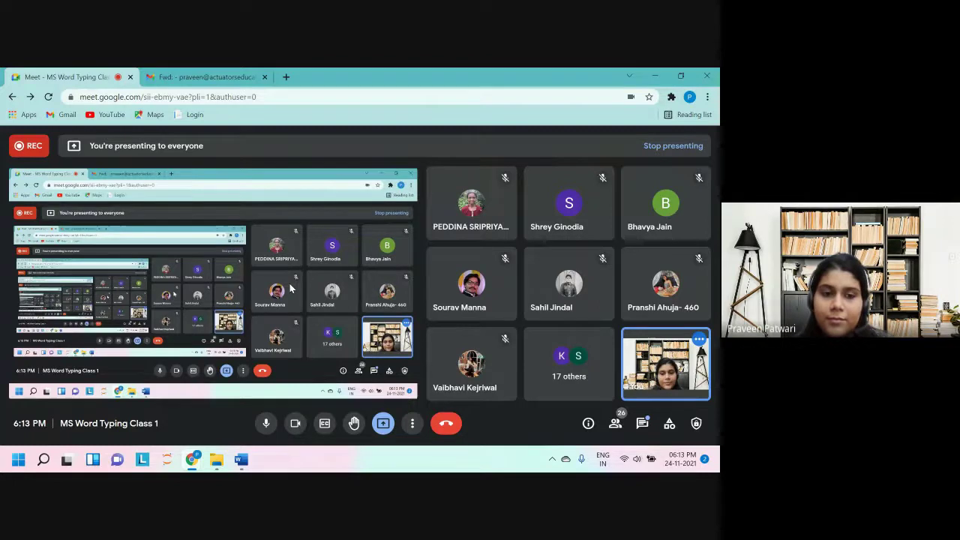
Step: Choose Stop recording from More options and confirm it in the Recording panel
{"action": "left_click", "coordinate": [241, 458]}
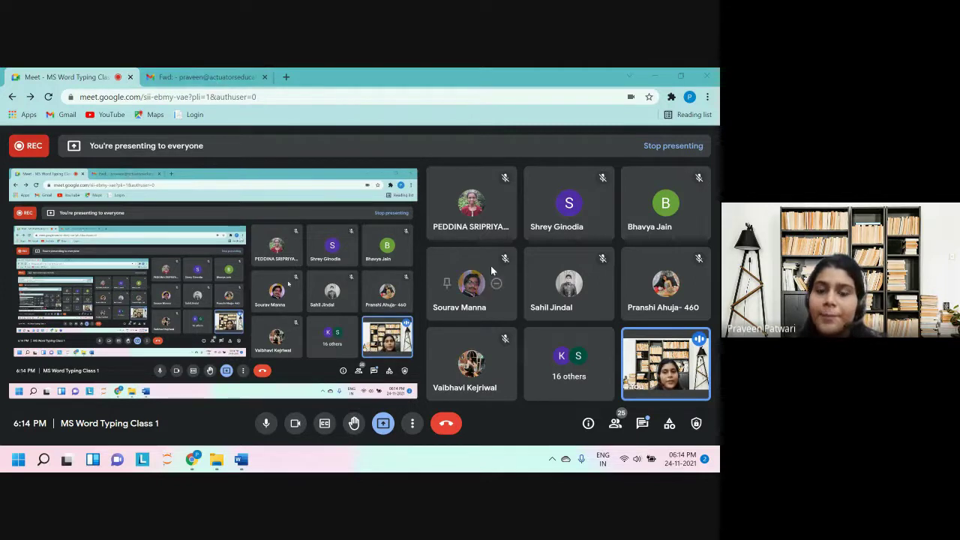
{"action": "left_click", "coordinate": [411, 429]}
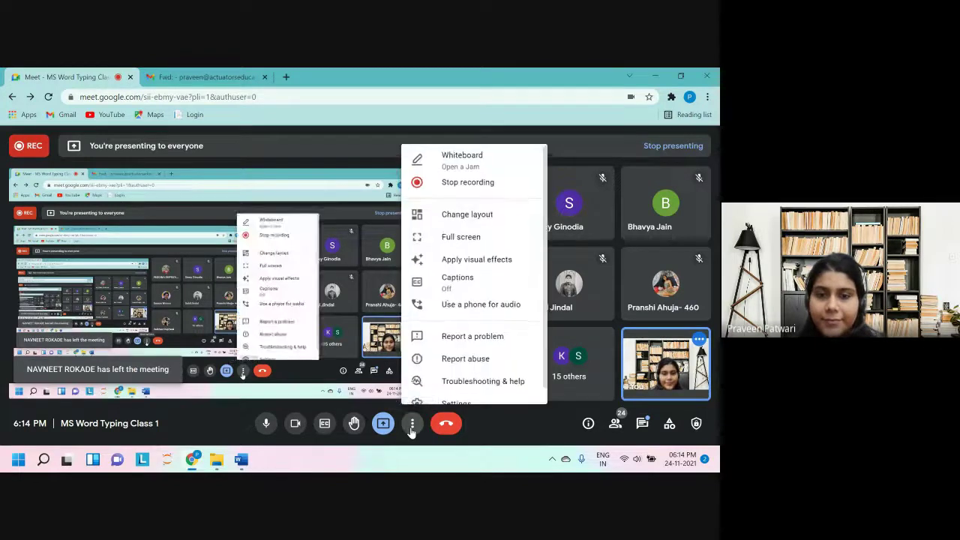
{"action": "left_click", "coordinate": [473, 187]}
{"action": "left_click", "coordinate": [587, 385]}
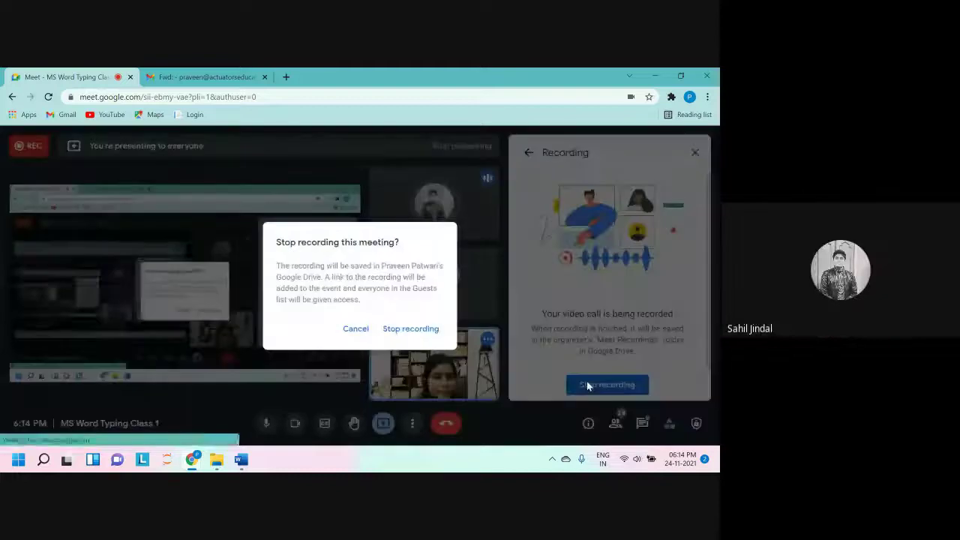